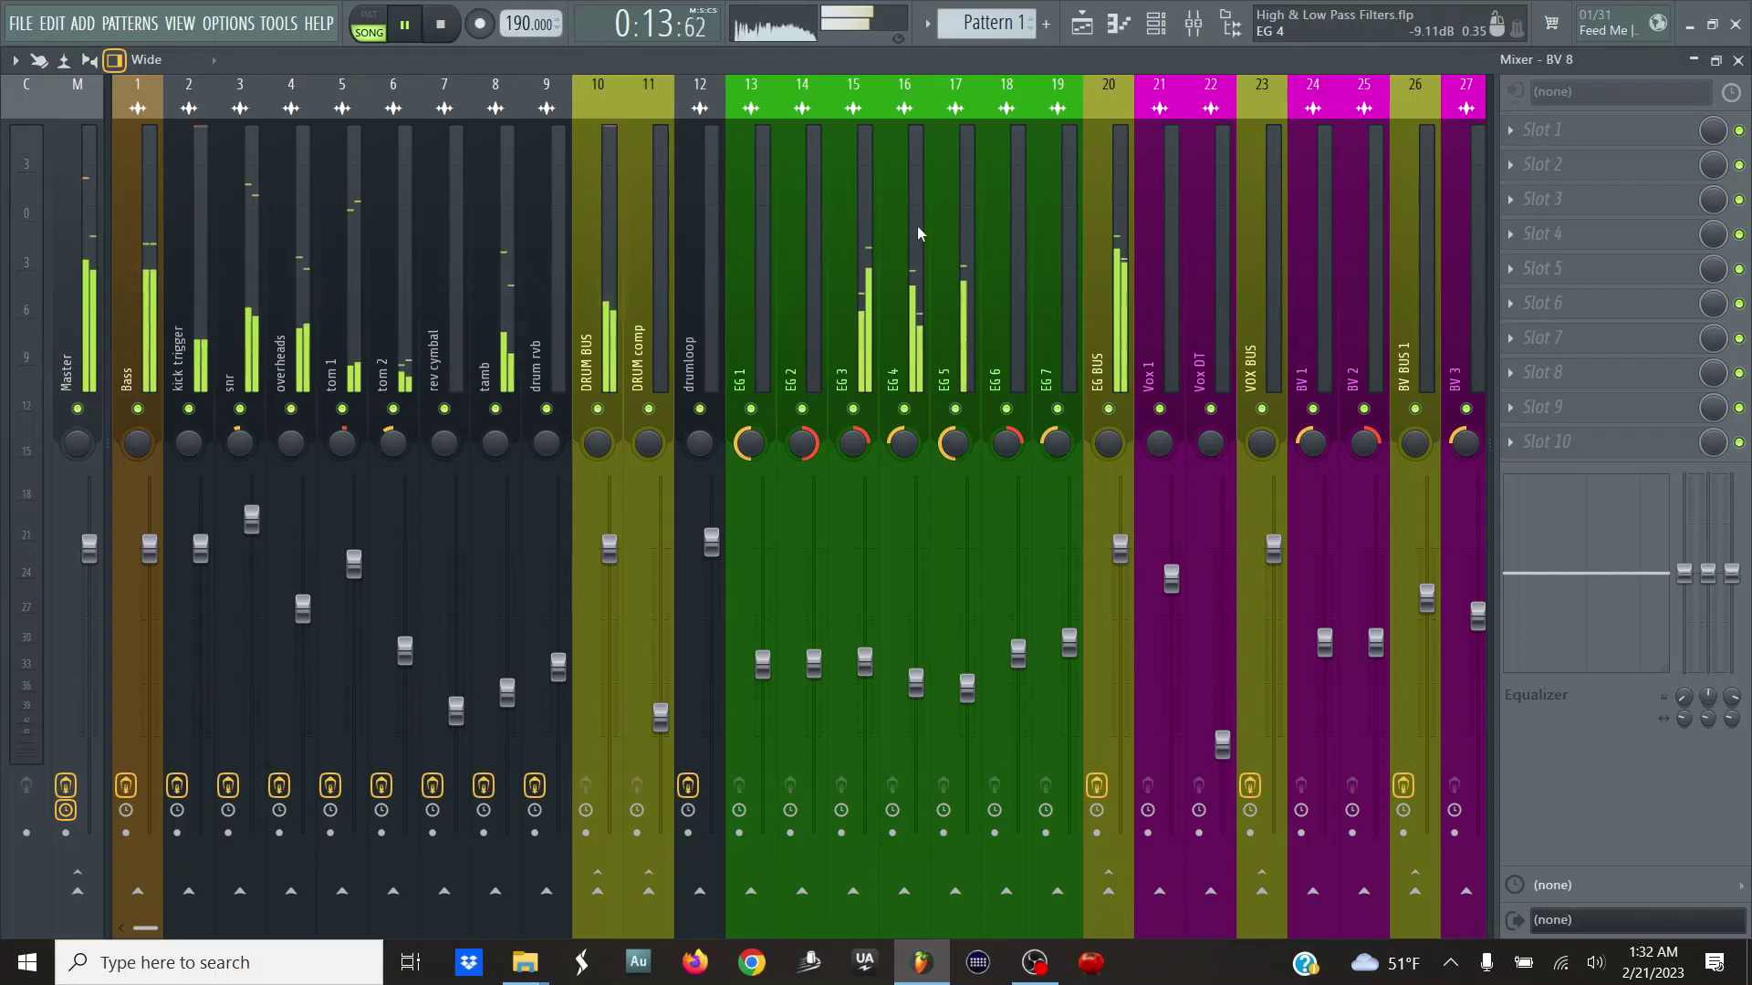
- Lower the kick trigger fader slightly to 98% (-0.4 dB) in the mixer
left_click(1083, 27)
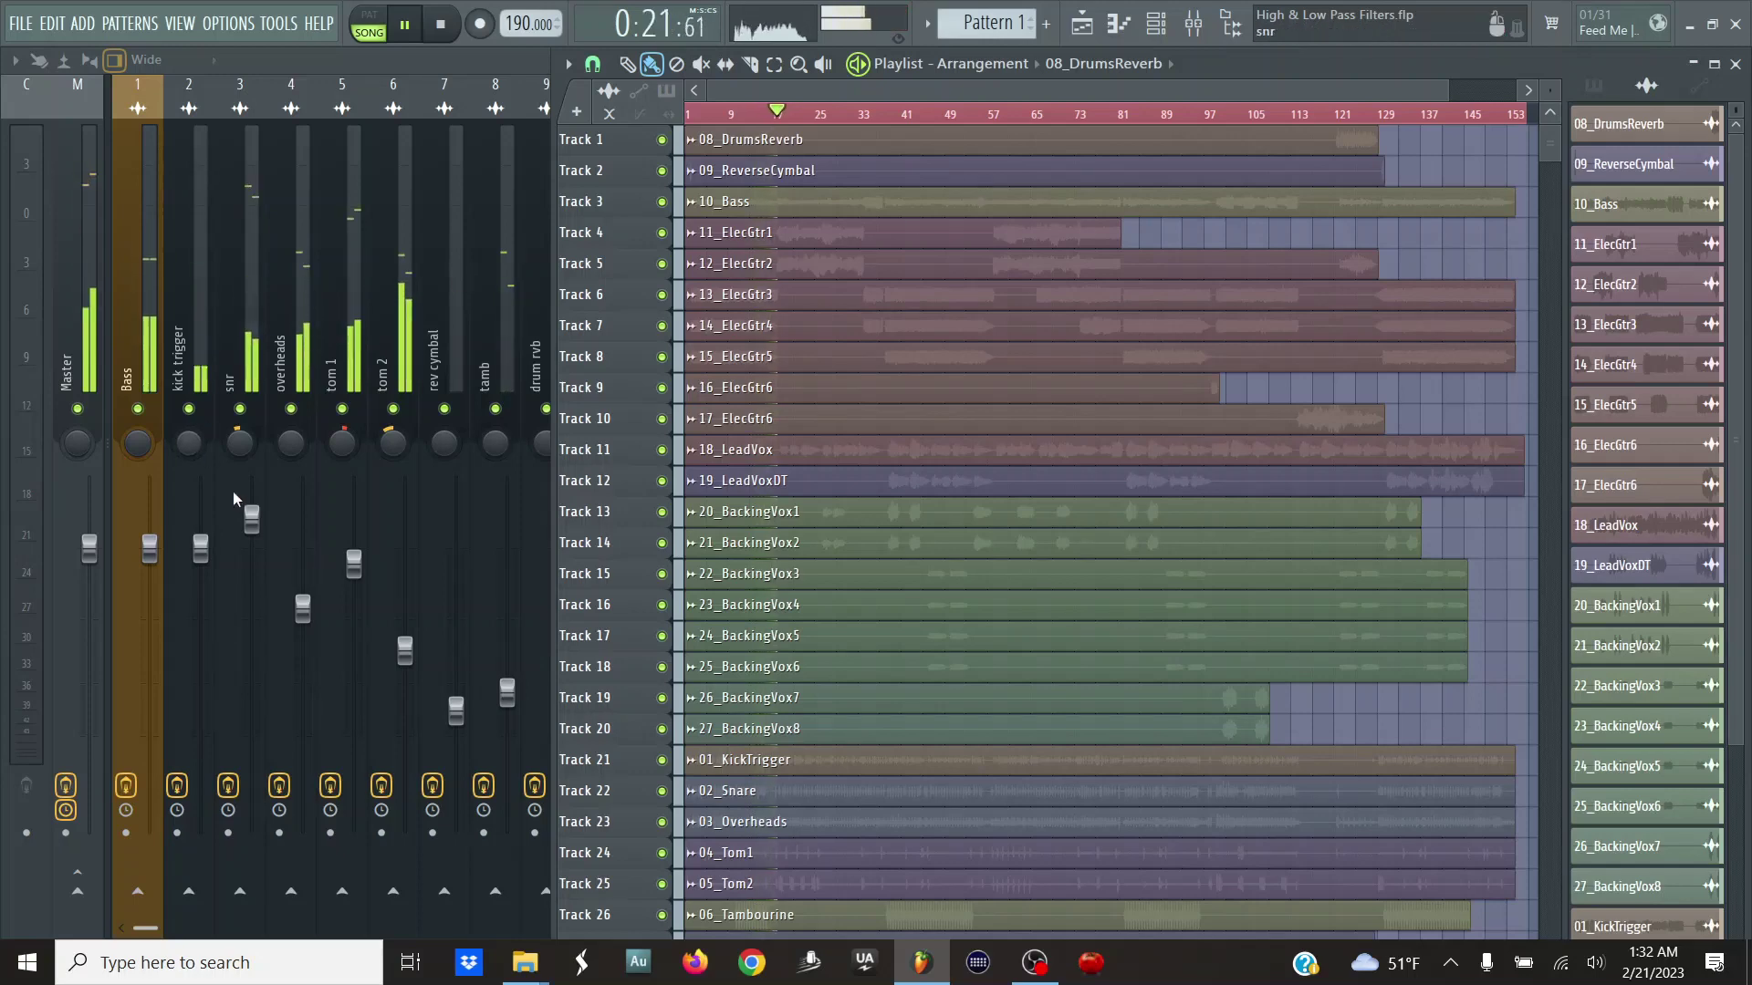
left_click(201, 548)
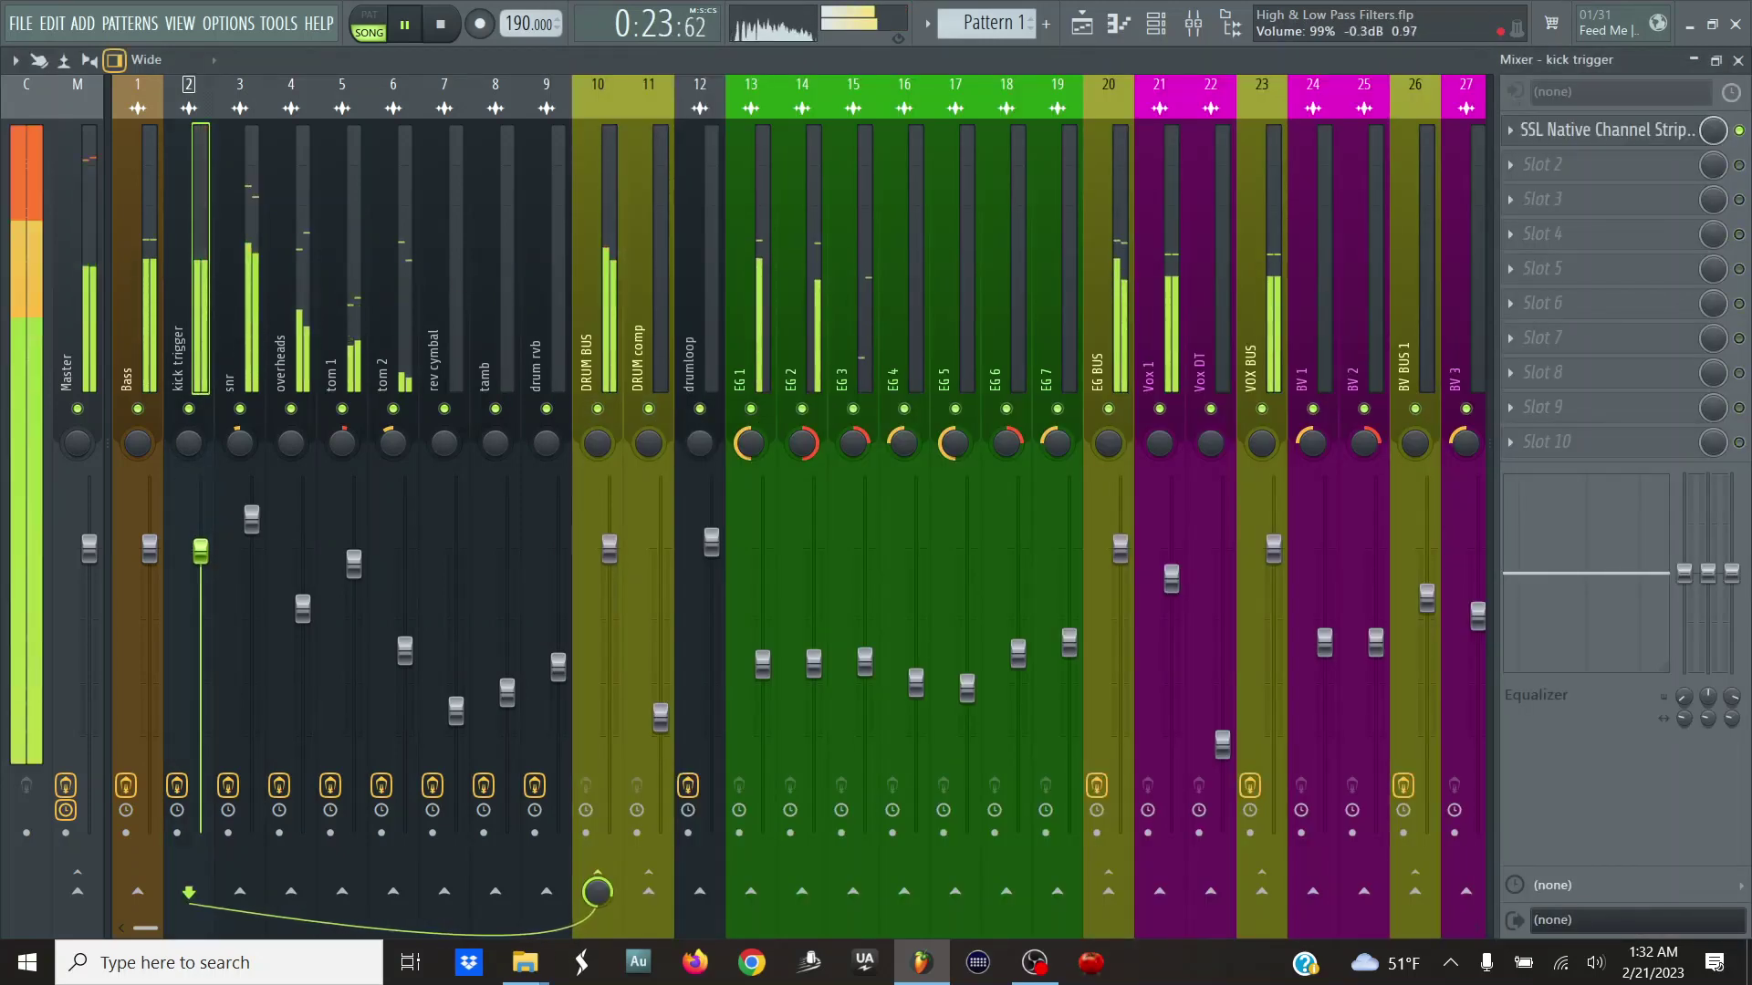
left_click_drag(201, 548, 208, 558)
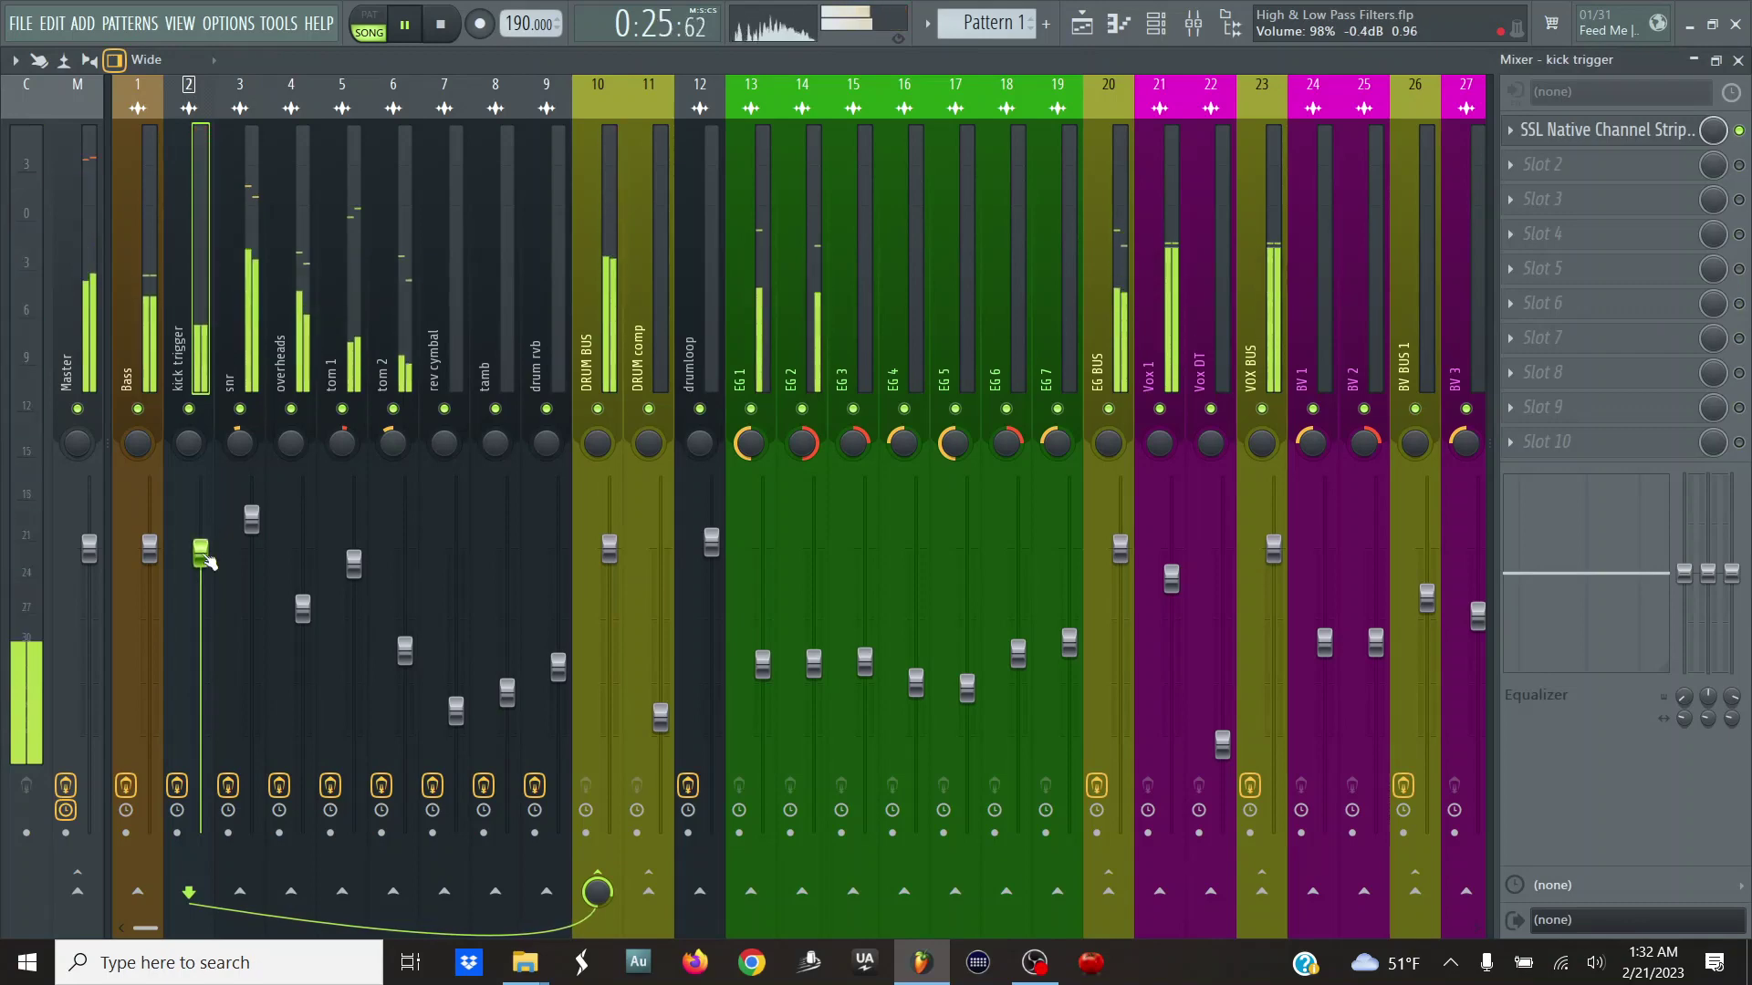
- Audition several song sections between about bars 30 and 45 from the playlist, ending with playback stopped
left_click(1100, 28)
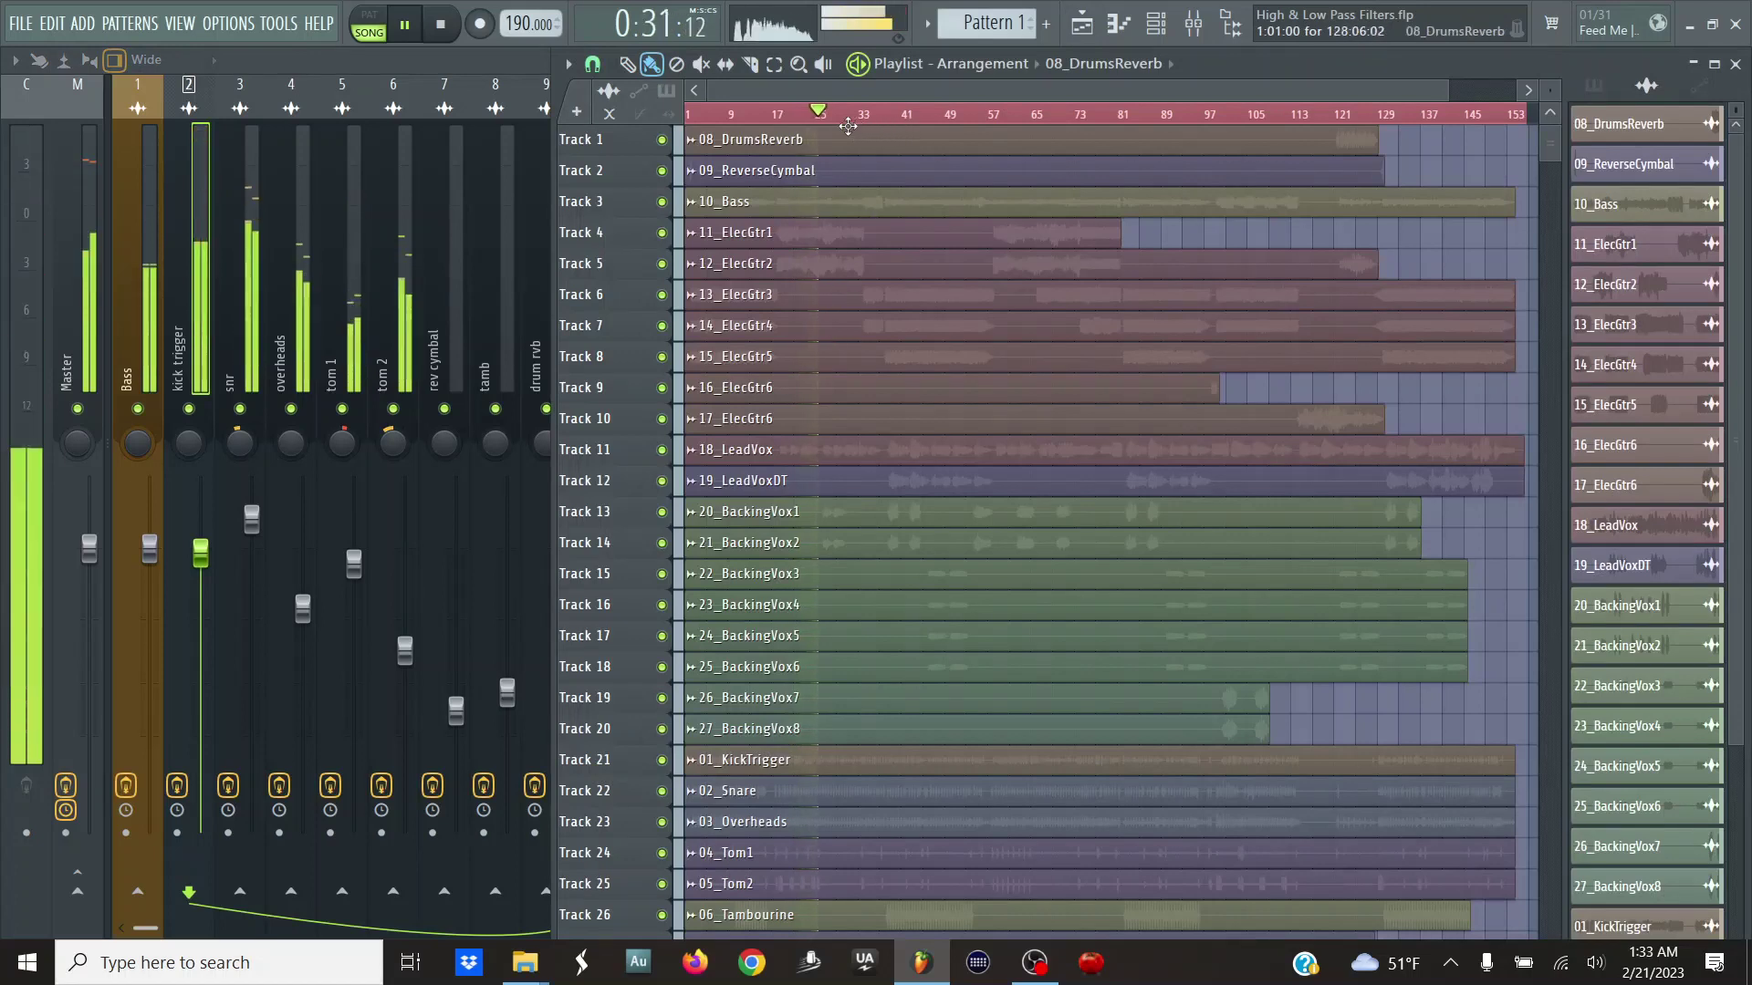
left_click(847, 117)
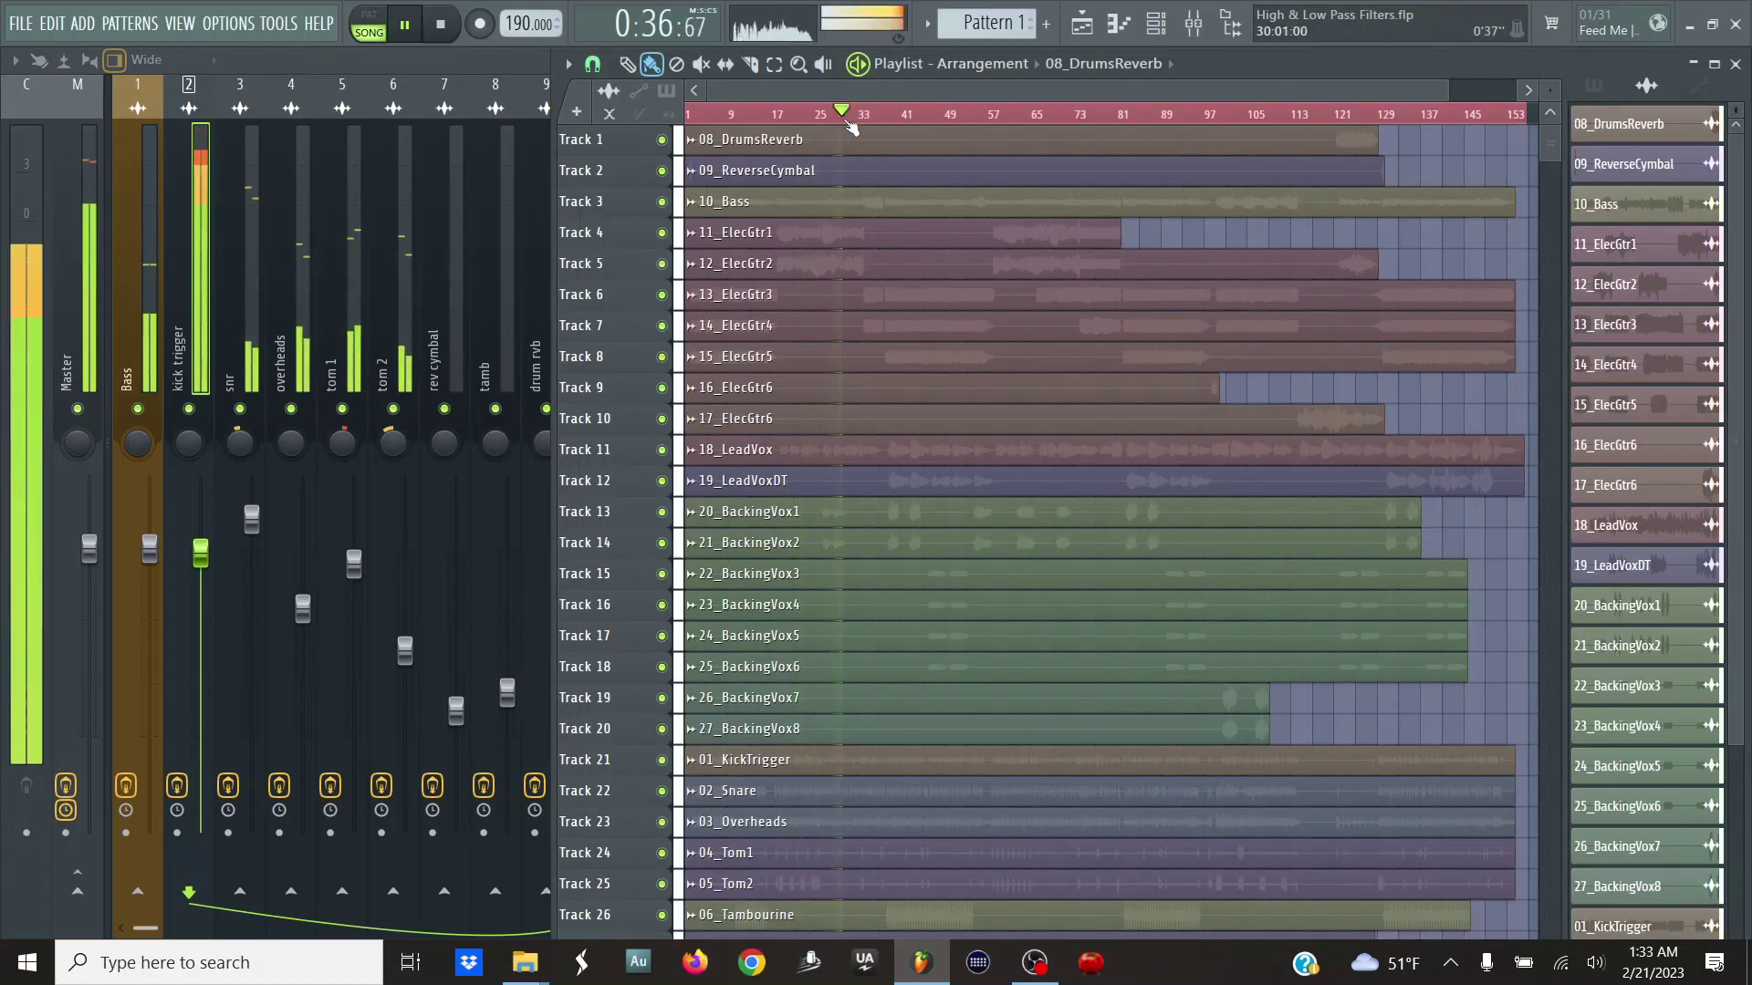
left_click(865, 116)
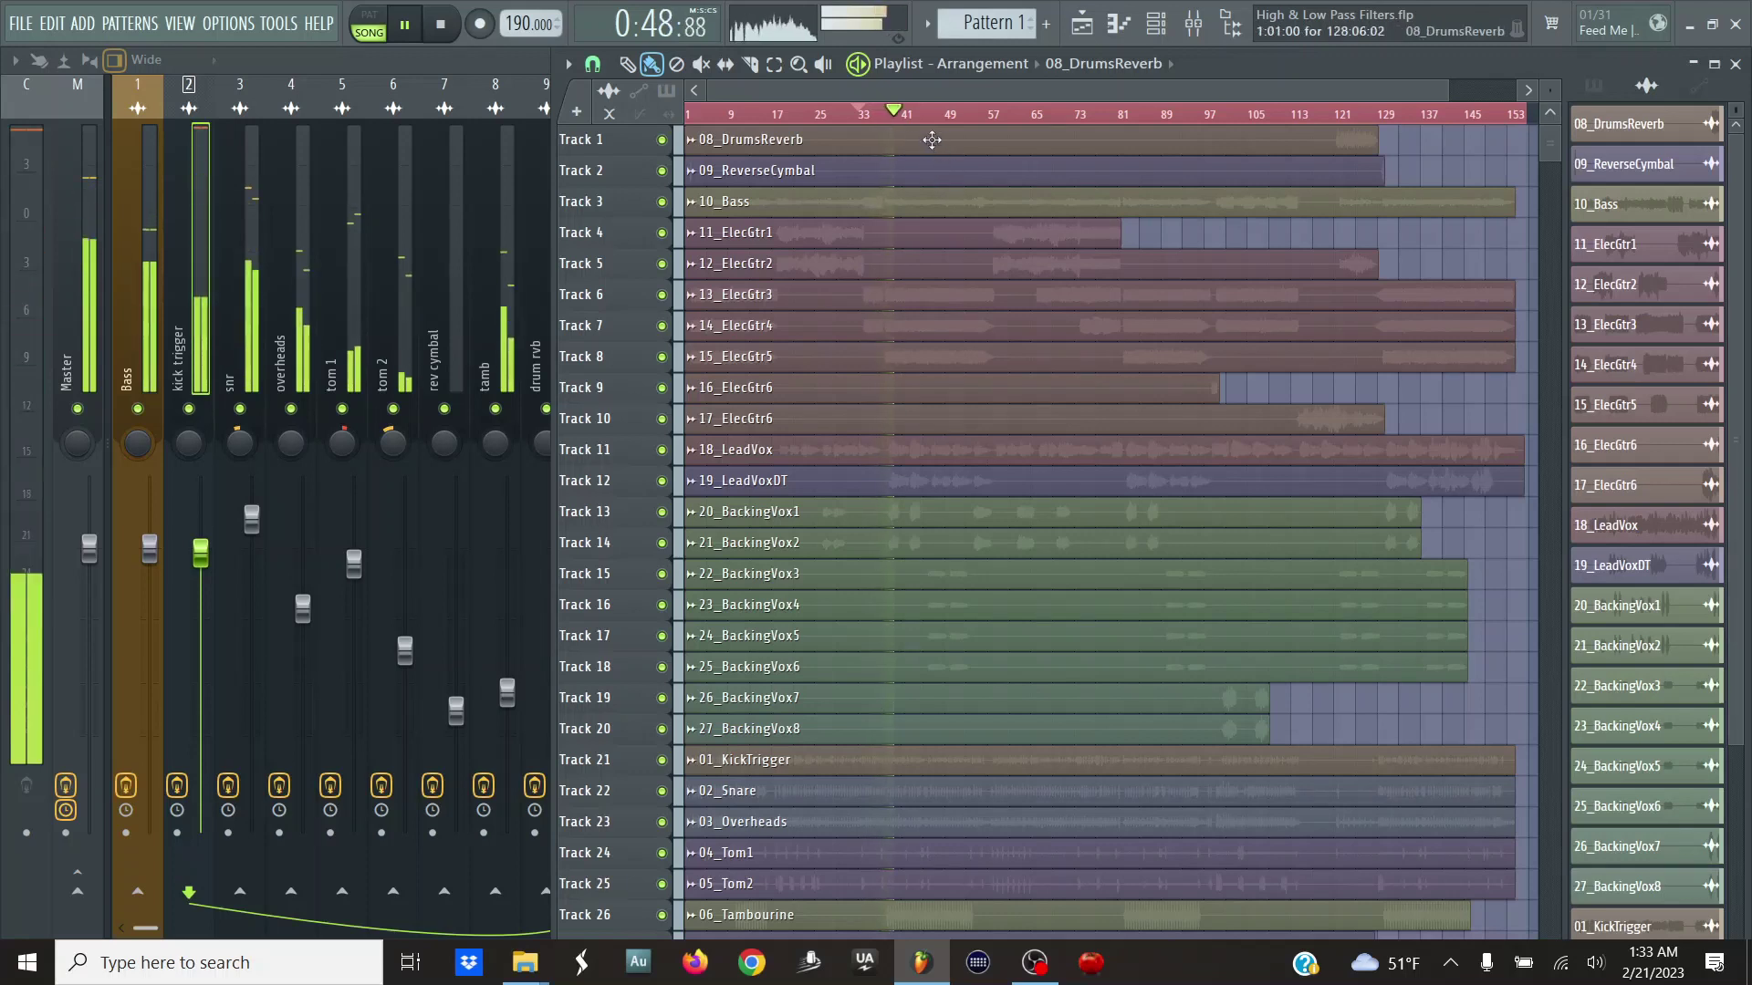
left_click(927, 113)
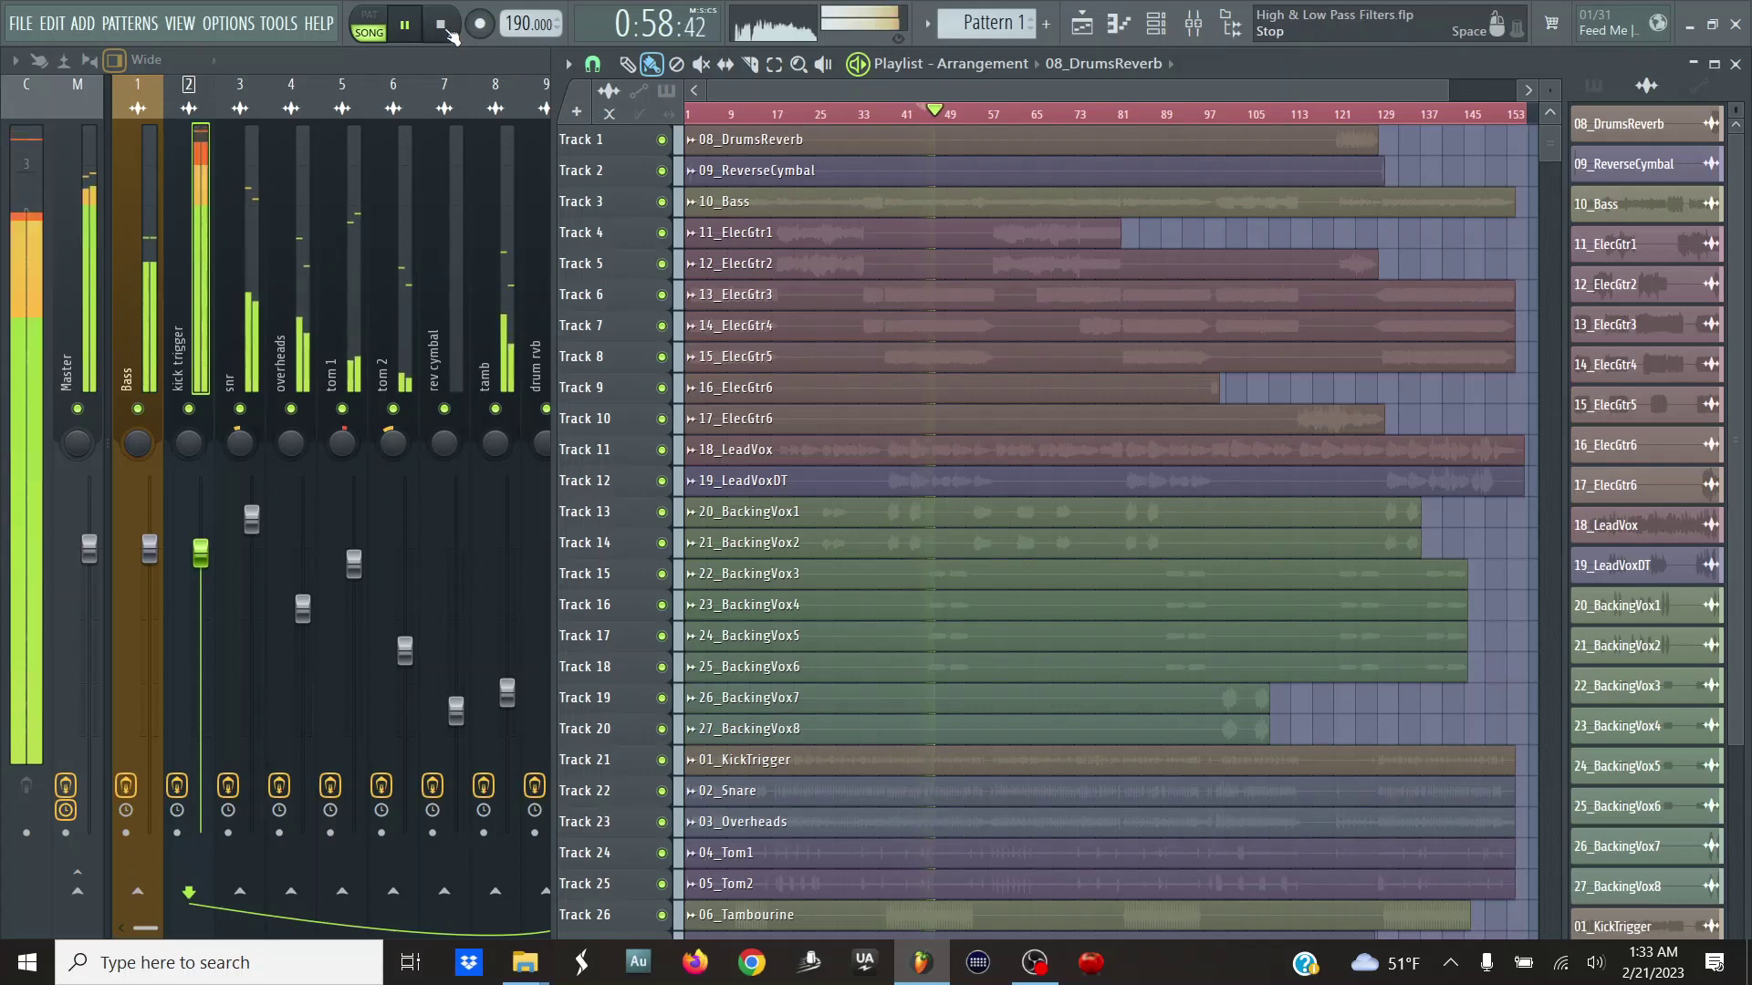
left_click(442, 24)
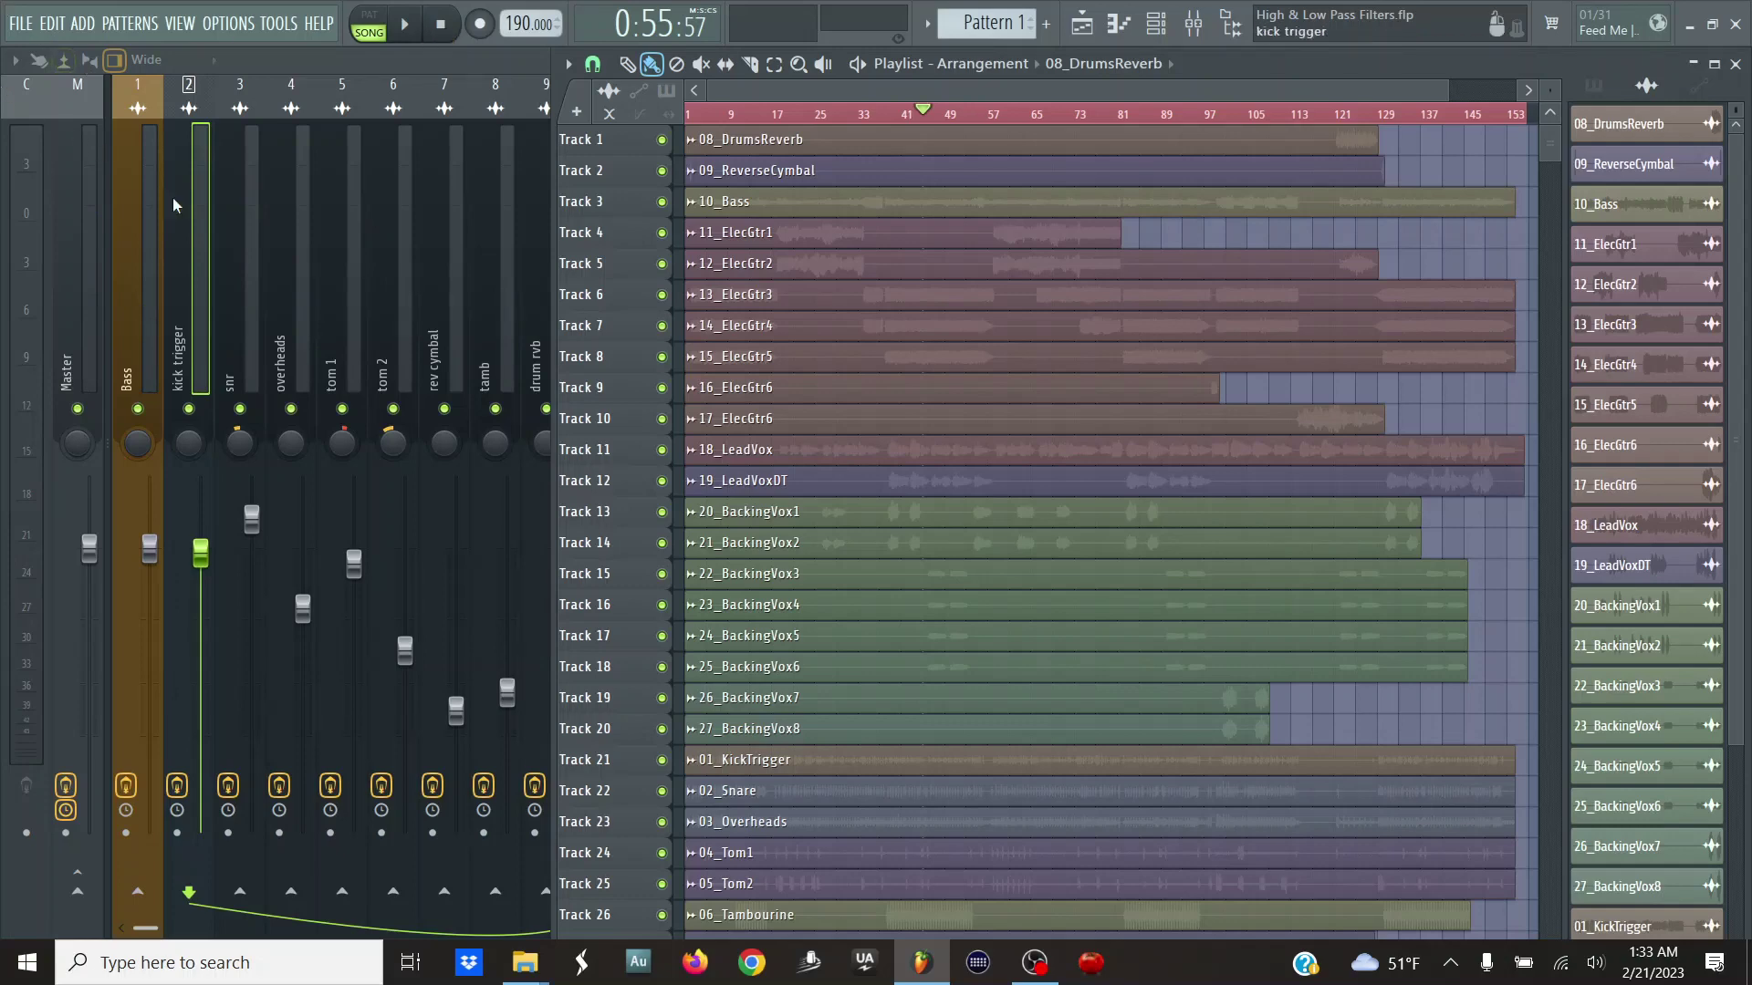
- Move the Bass mixer track to insert 12, between drumloop and EG 1
left_click(197, 334)
left_click(155, 345)
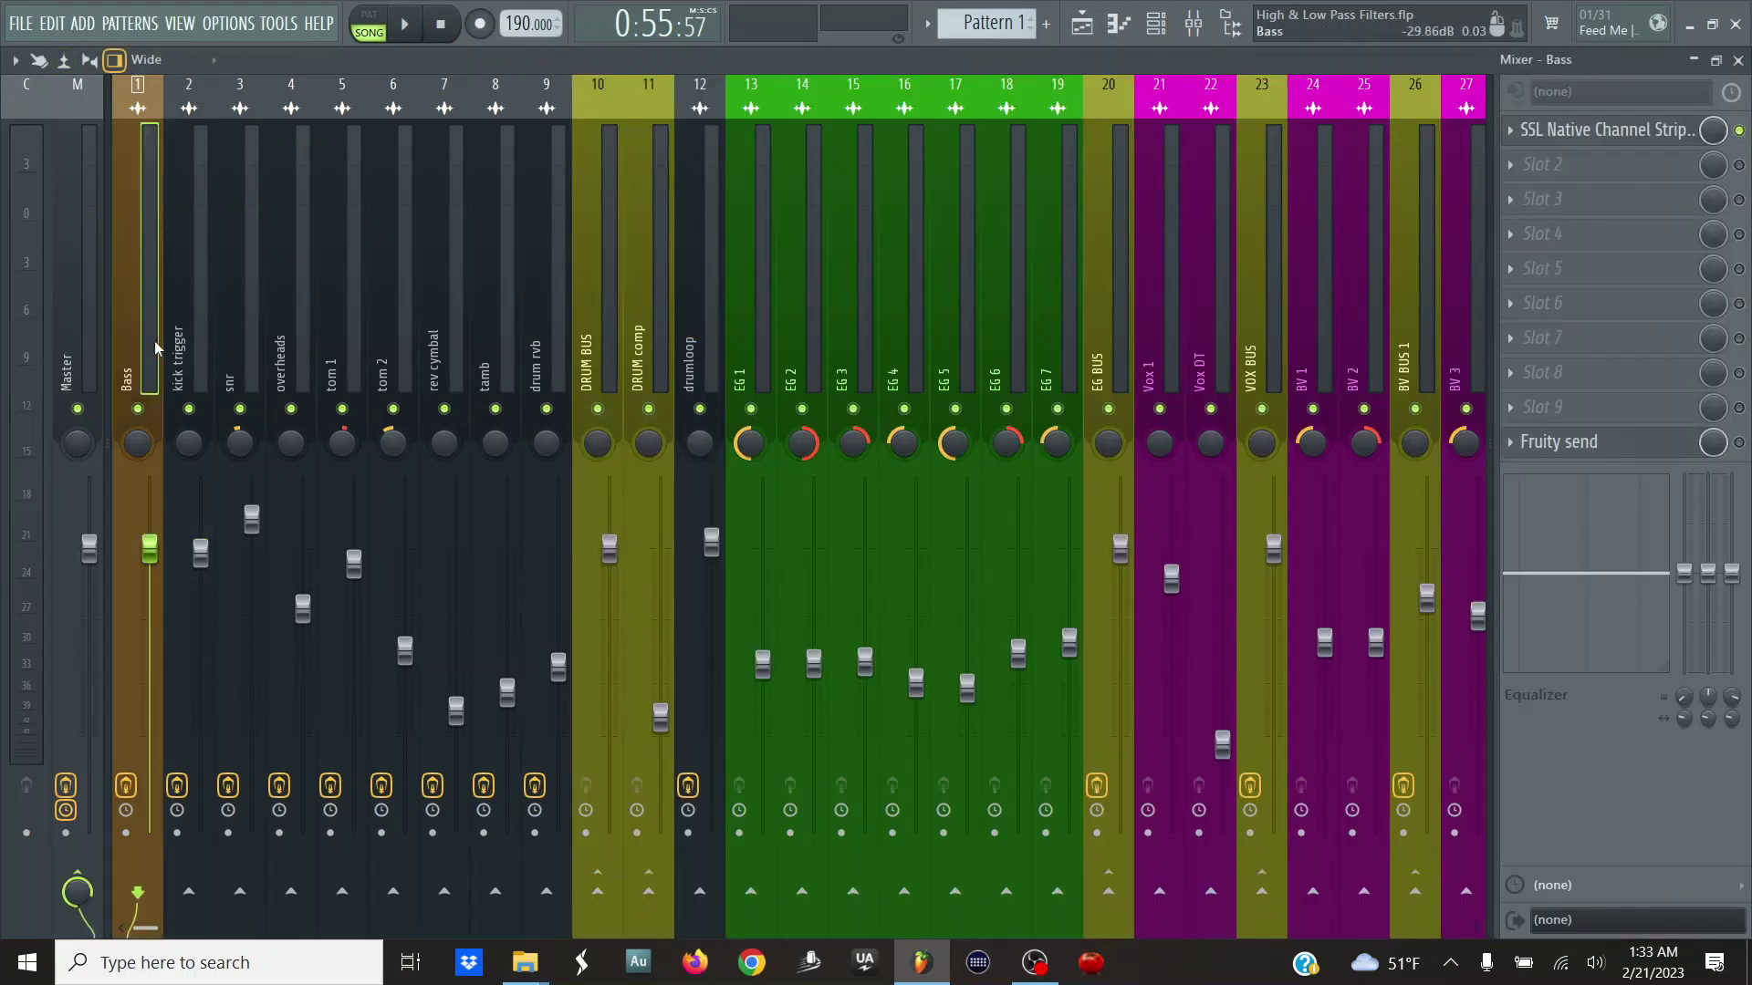
key("alt+Right")
key("alt+Right")
key("alt+Right")
key("alt+Right")
key("alt+Right")
key("alt+Right")
key("alt+Right")
key("alt+Right")
key("alt+Right")
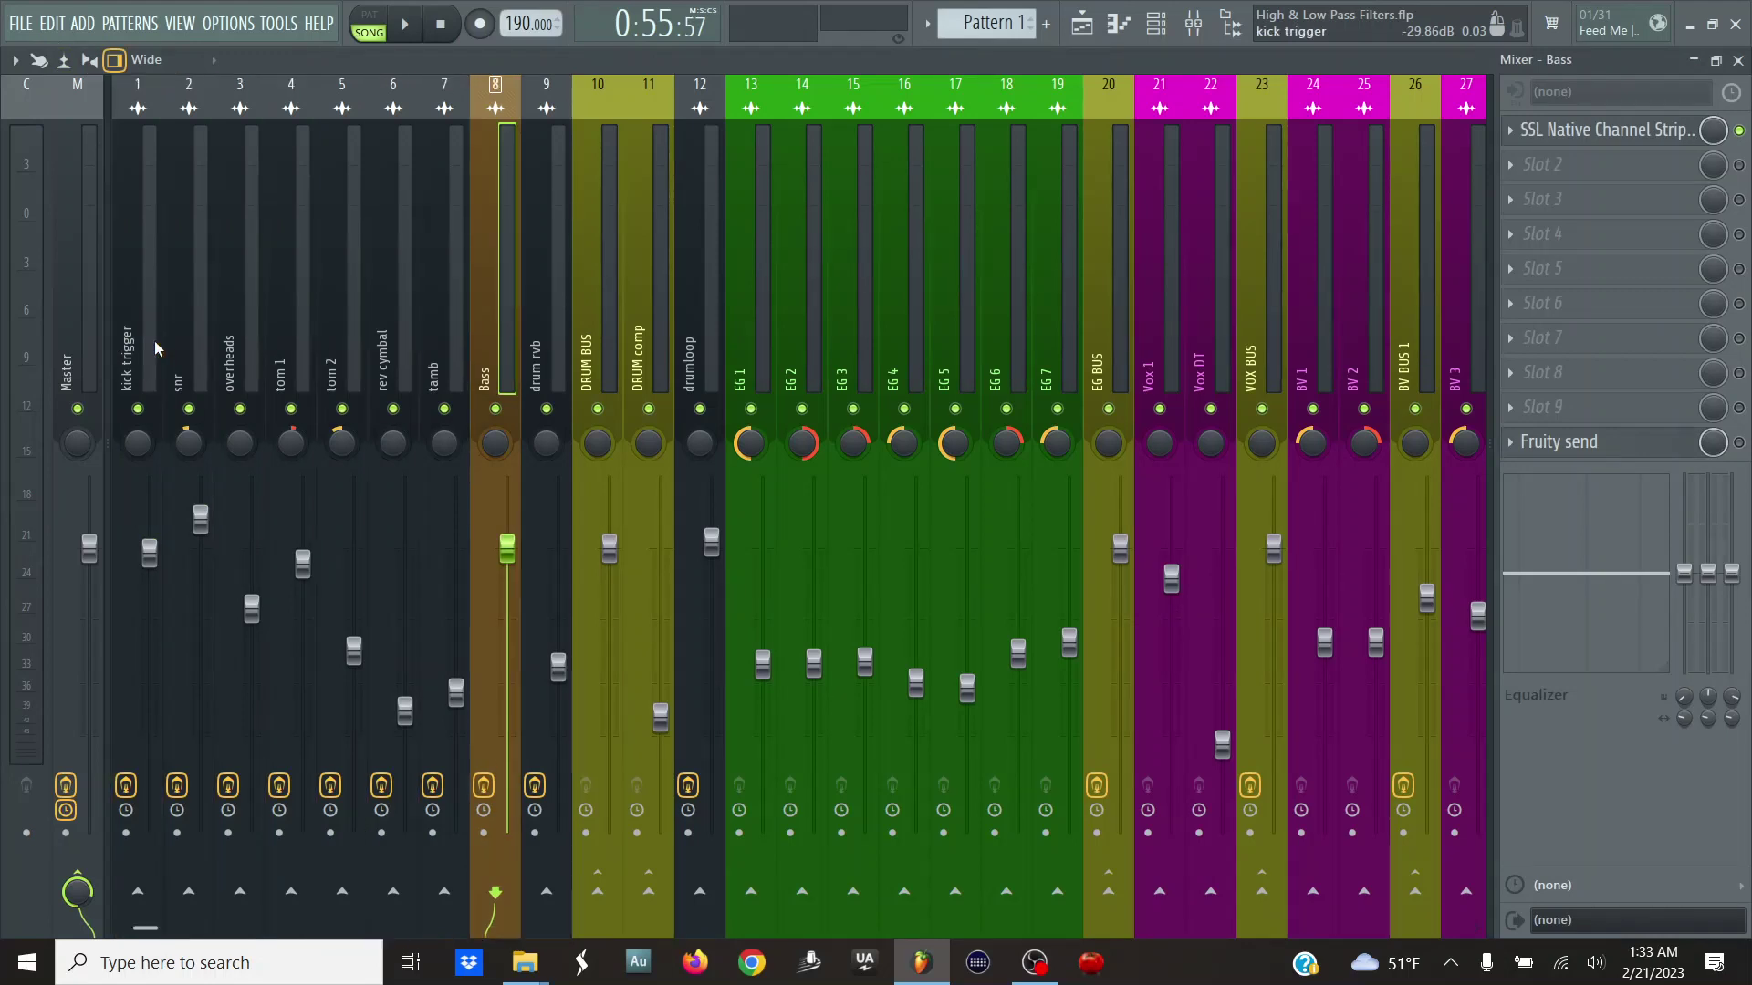
key("alt+Right")
key("alt+Right")
- View the SSL Native Channel Strip 2 on the kick trigger track and close it again
left_click(155, 342)
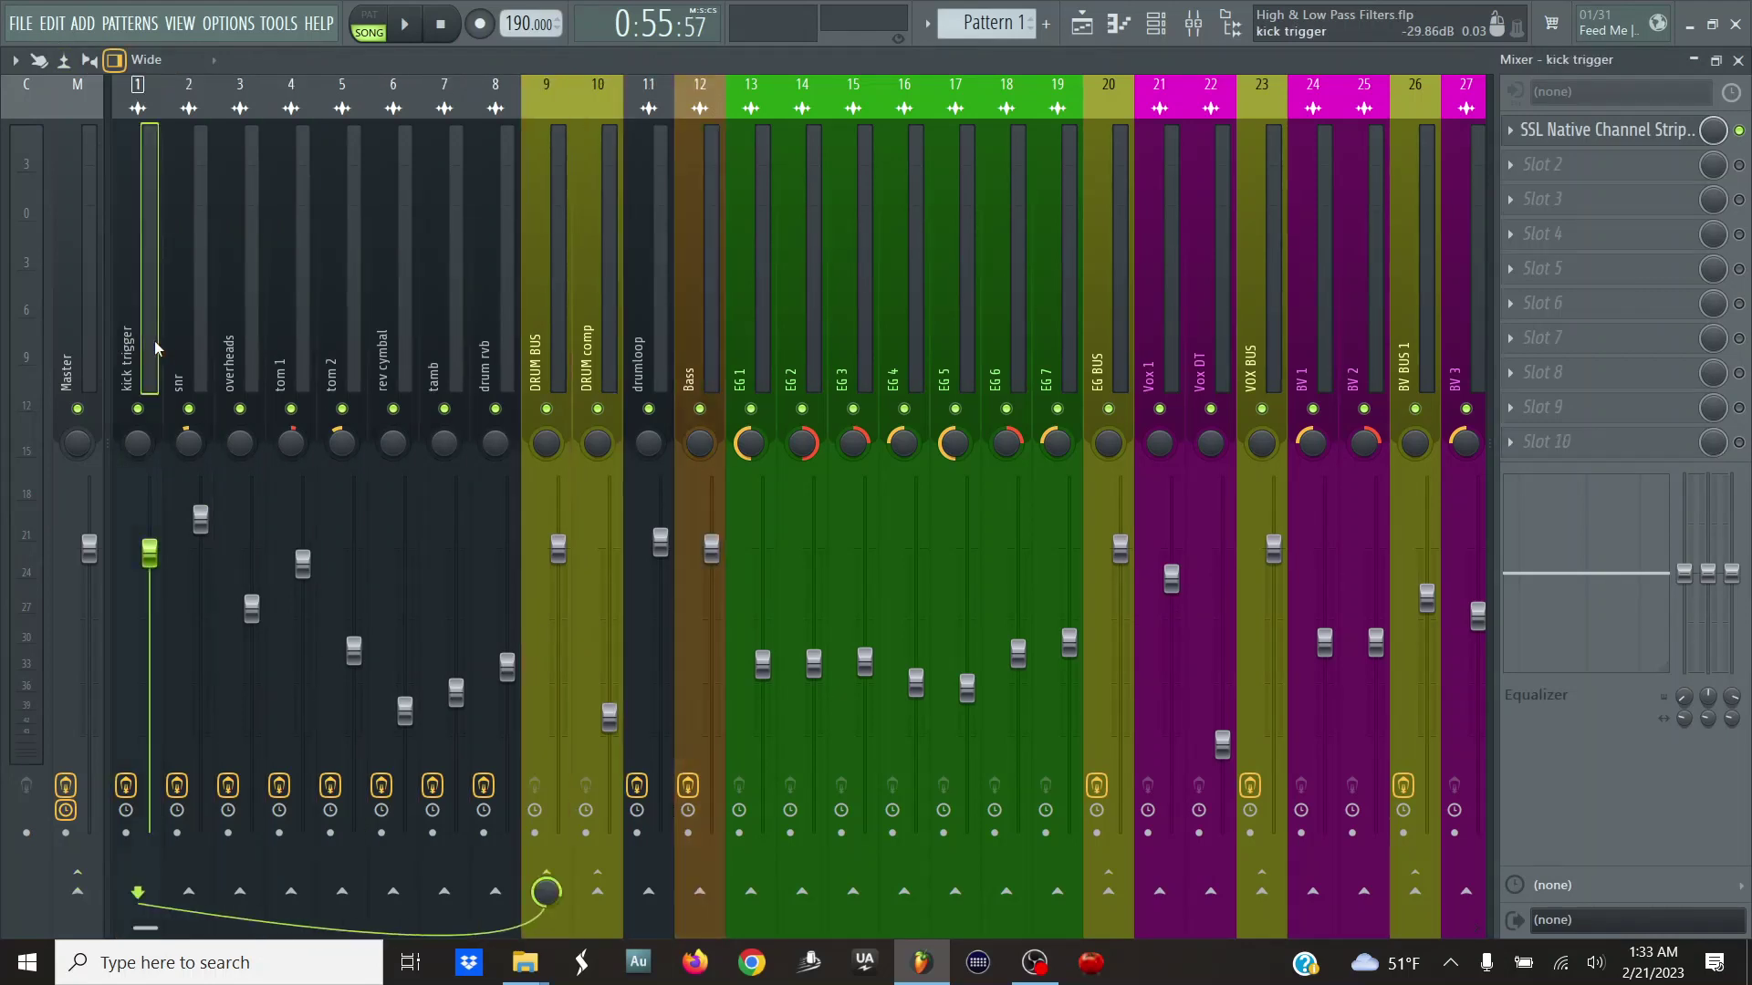
left_click(1628, 136)
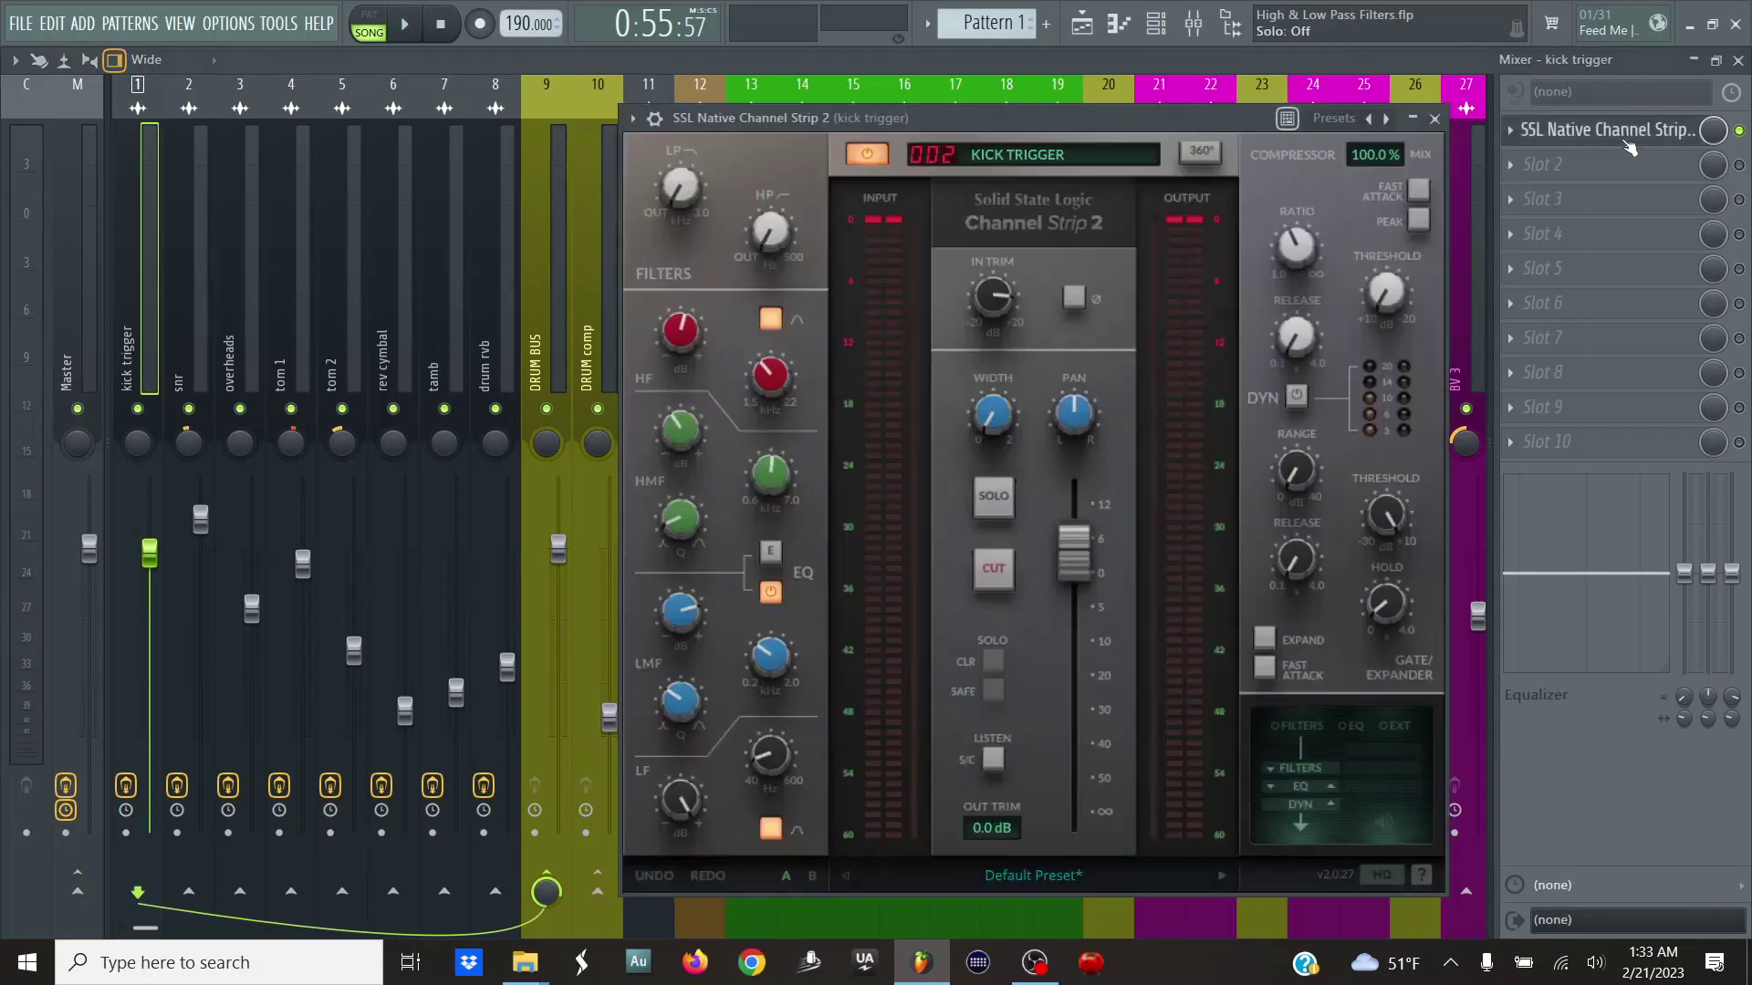
left_click(1628, 136)
- Look through the effect slots of the drum, guitar, vocal and bus tracks across the mixer
left_click(334, 290)
left_click(418, 303)
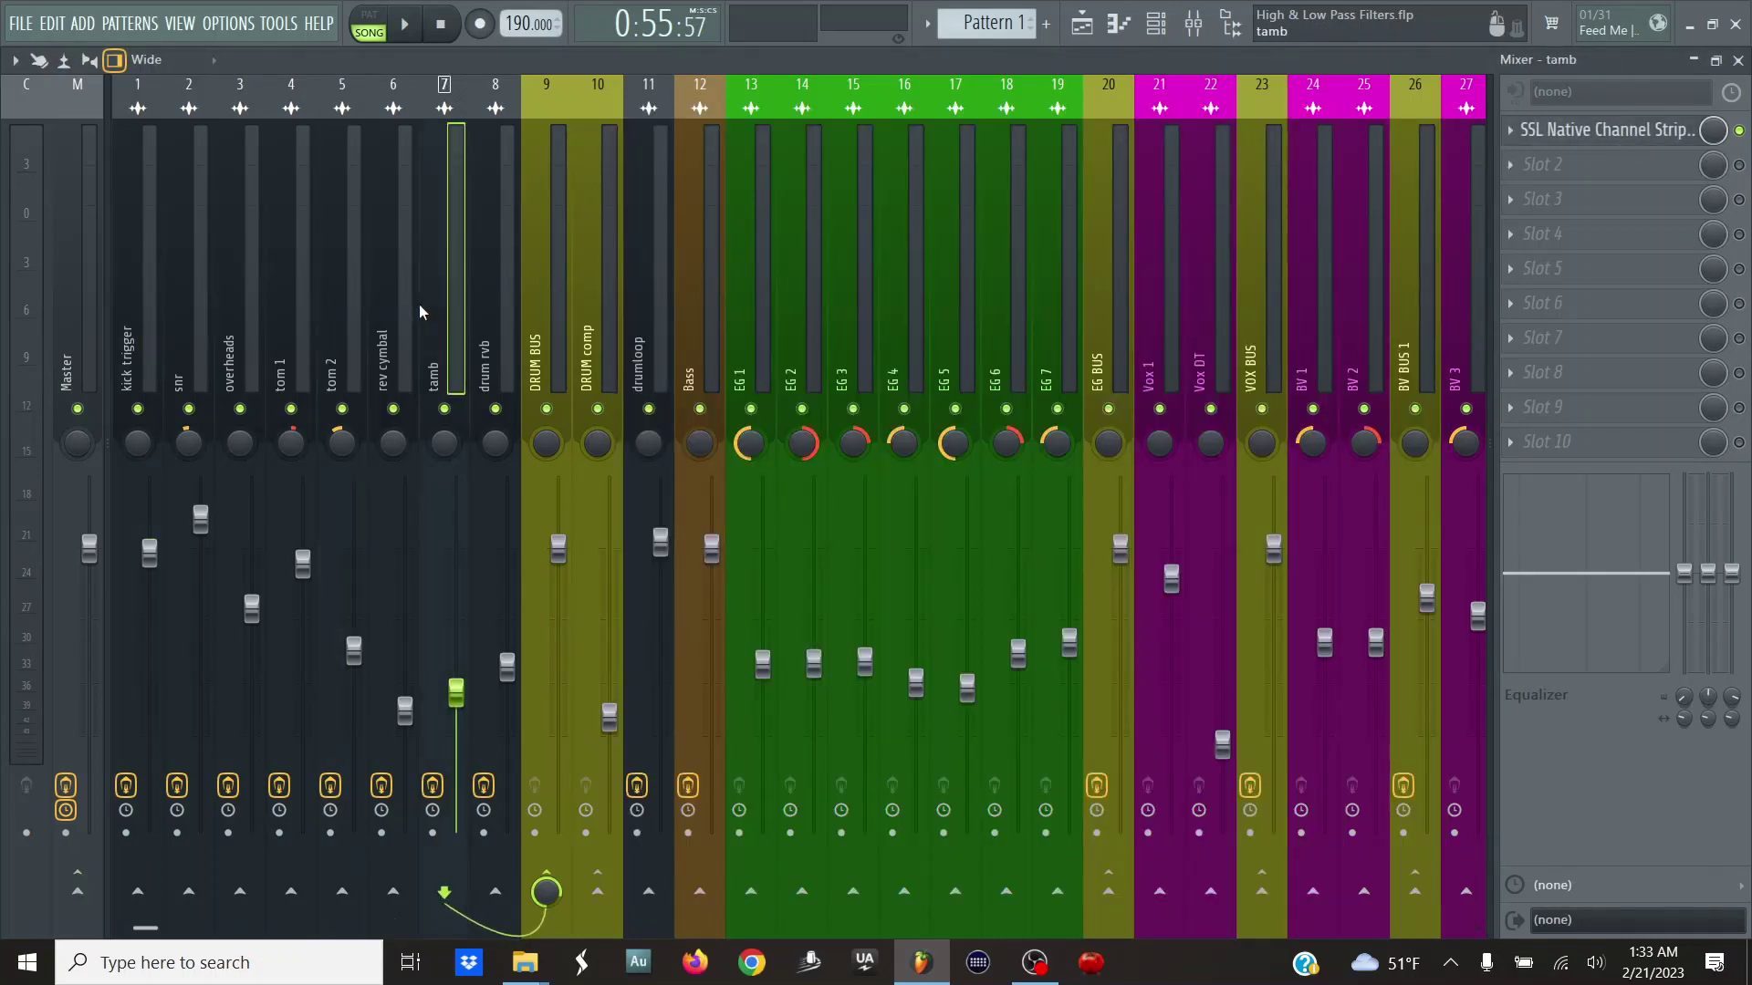
left_click(659, 294)
left_click(820, 306)
left_click(1063, 315)
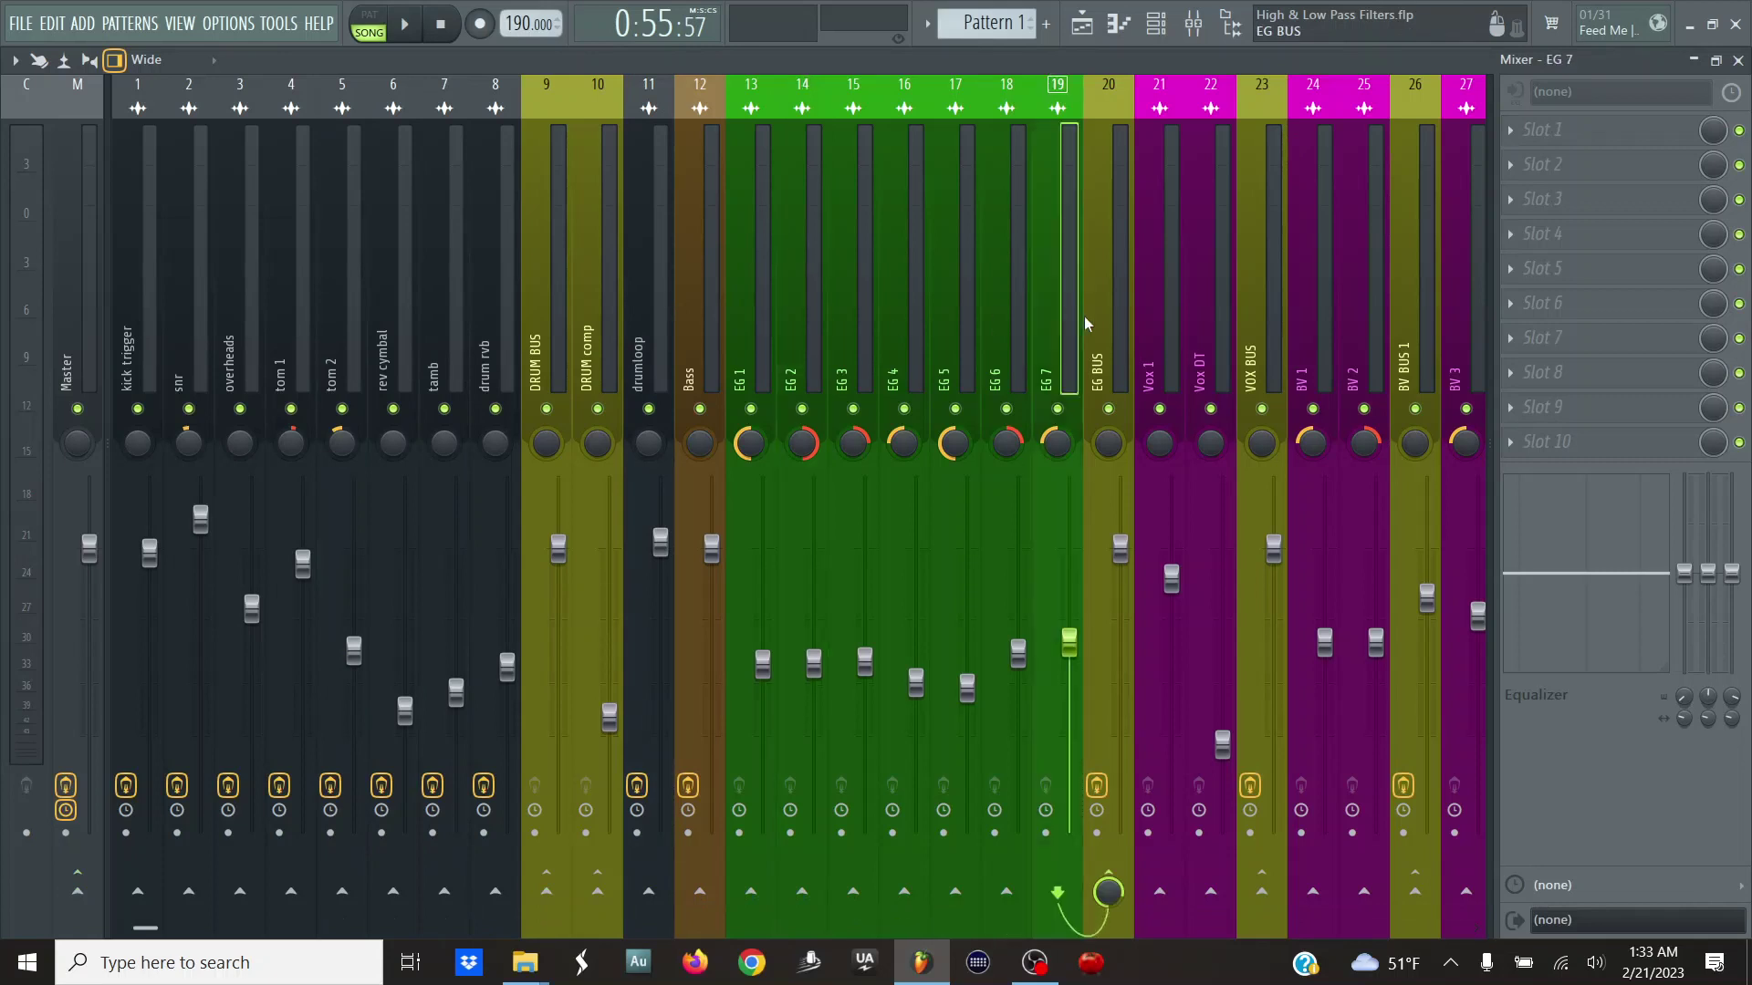
left_click(1103, 323)
left_click(1262, 359)
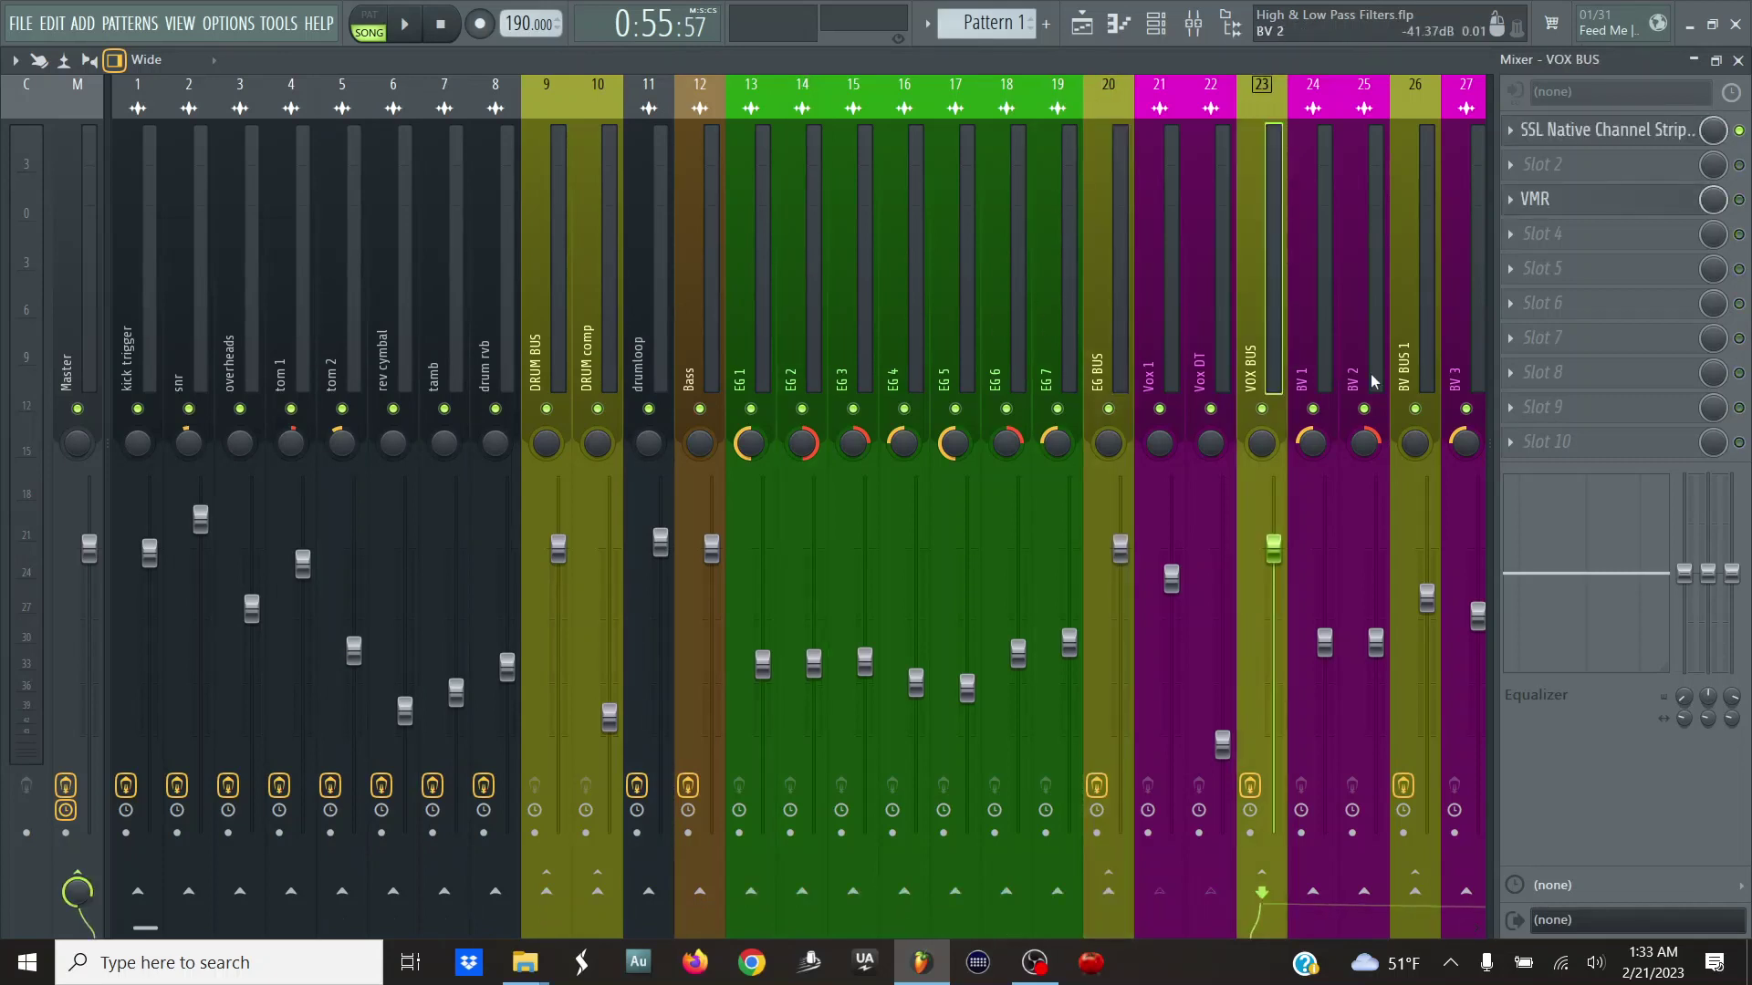
left_click(1413, 363)
- Try out the high-pass and low-pass filter knobs in the kick trigger's channel strip, leaving both set to OUT
left_click(144, 328)
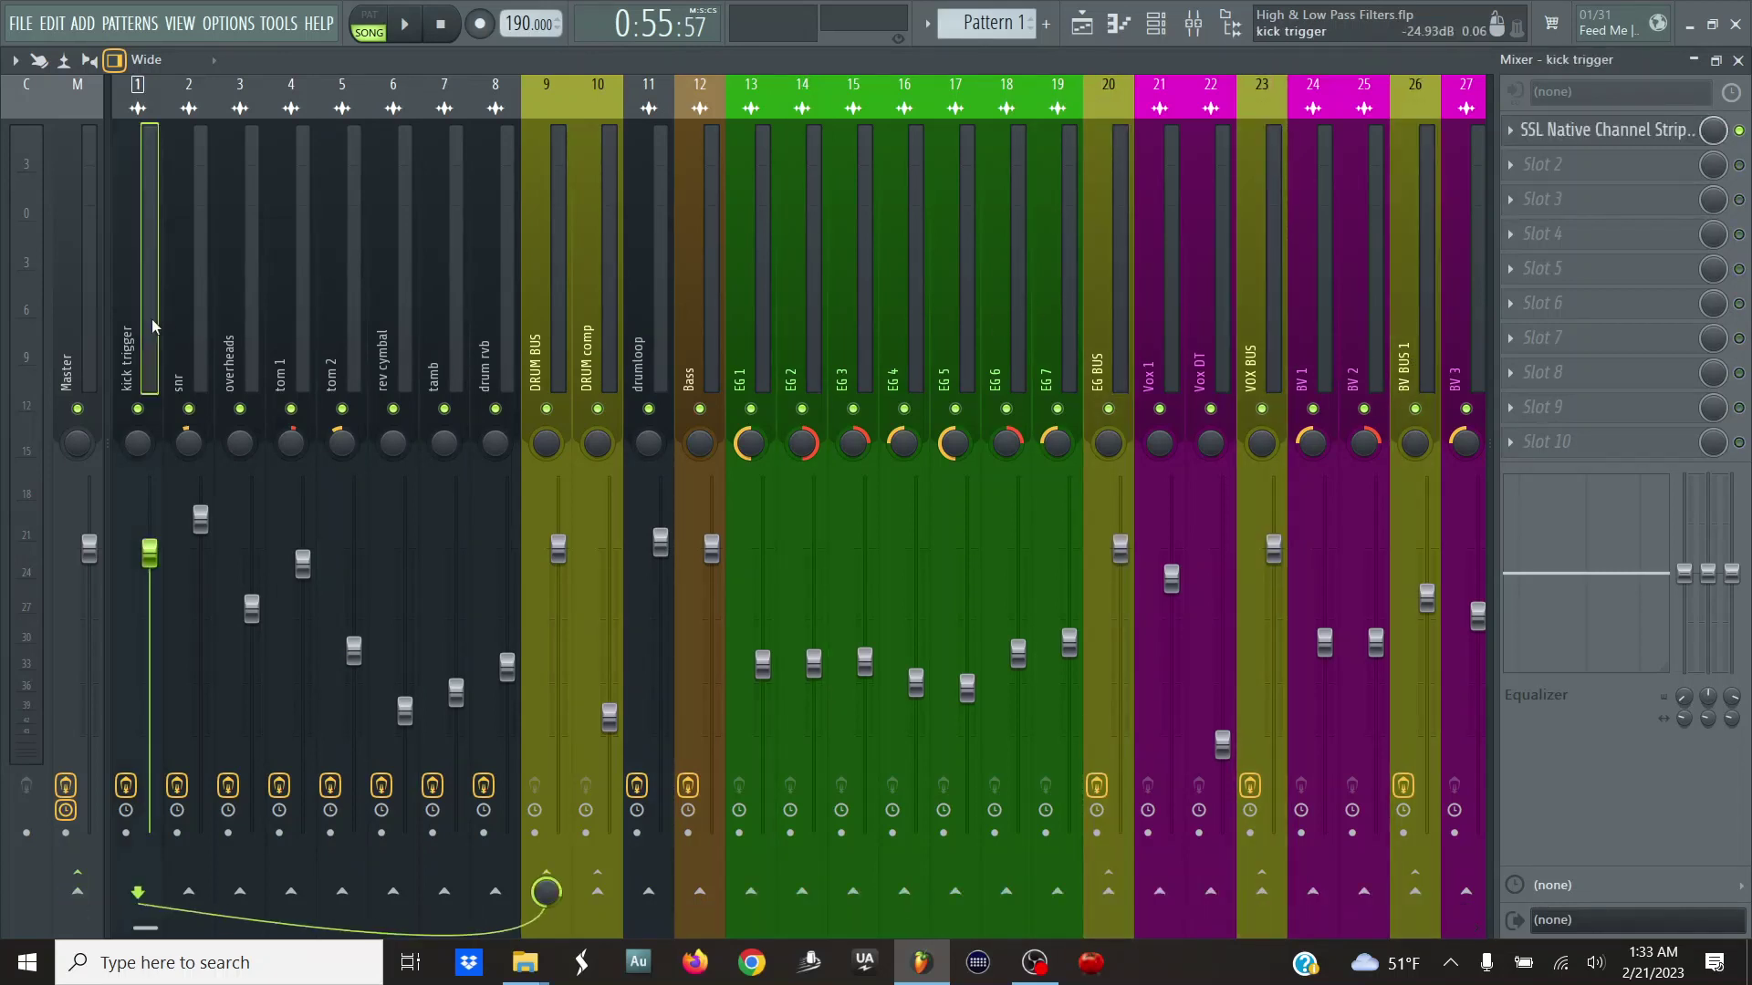
left_click(1660, 137)
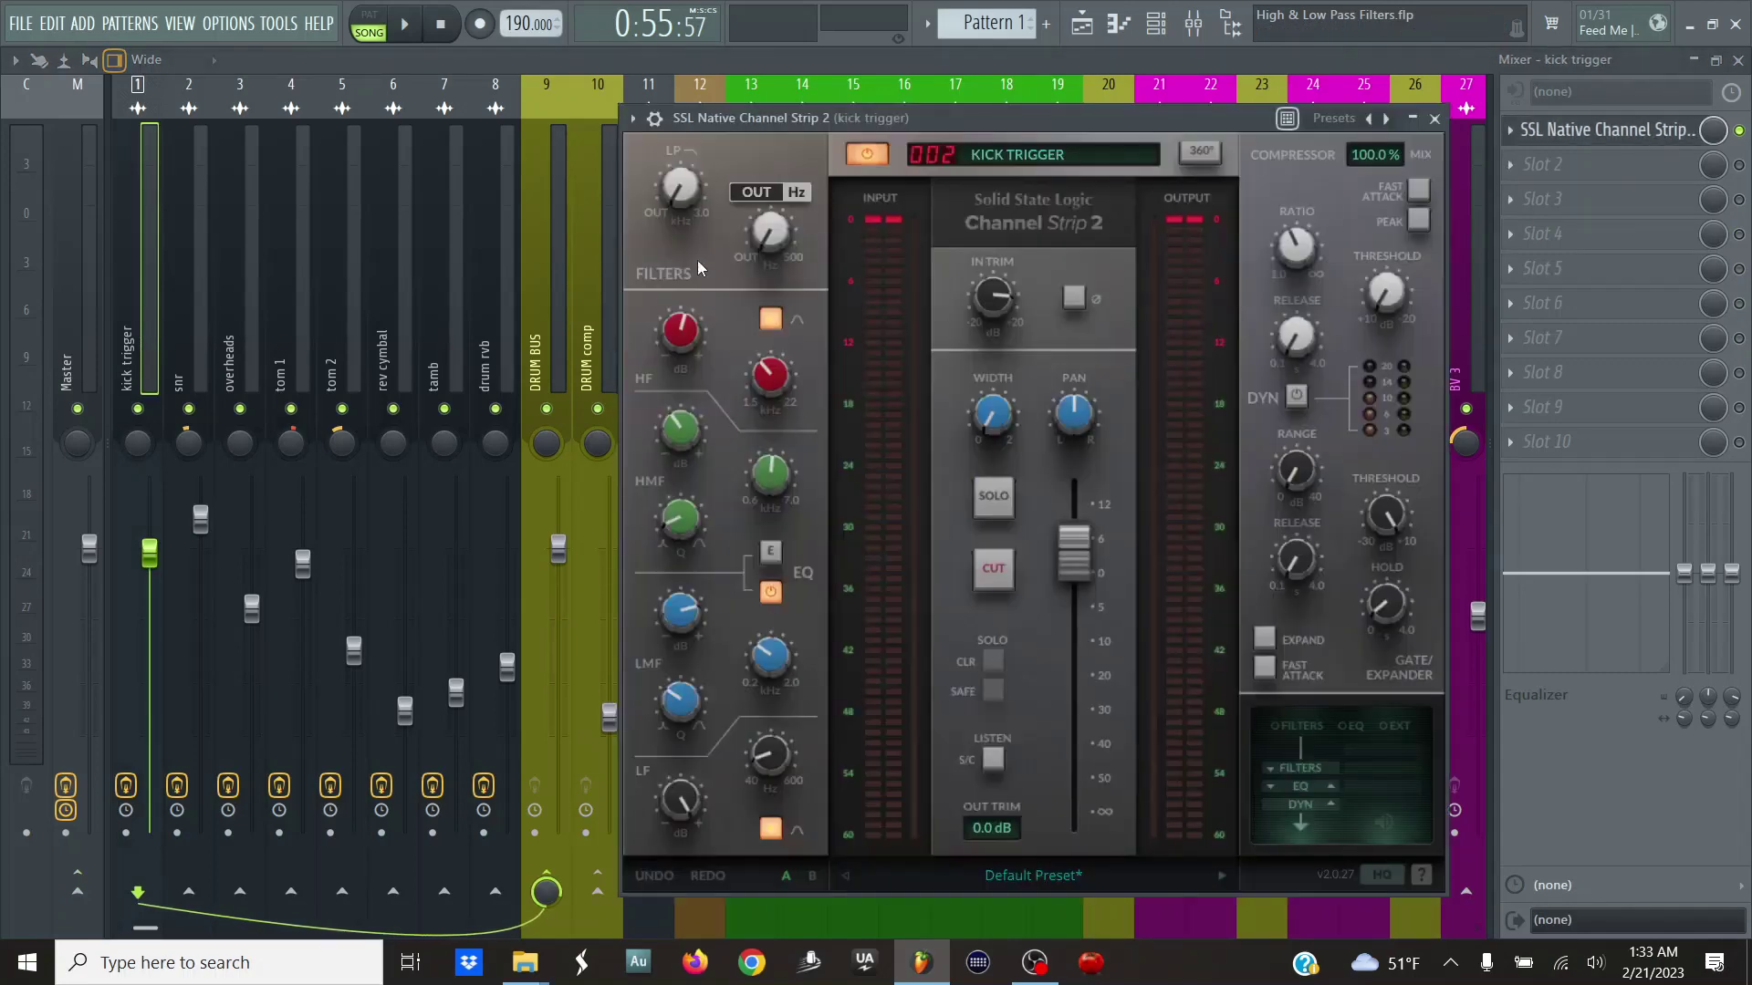
left_click_drag(773, 242, 774, 223)
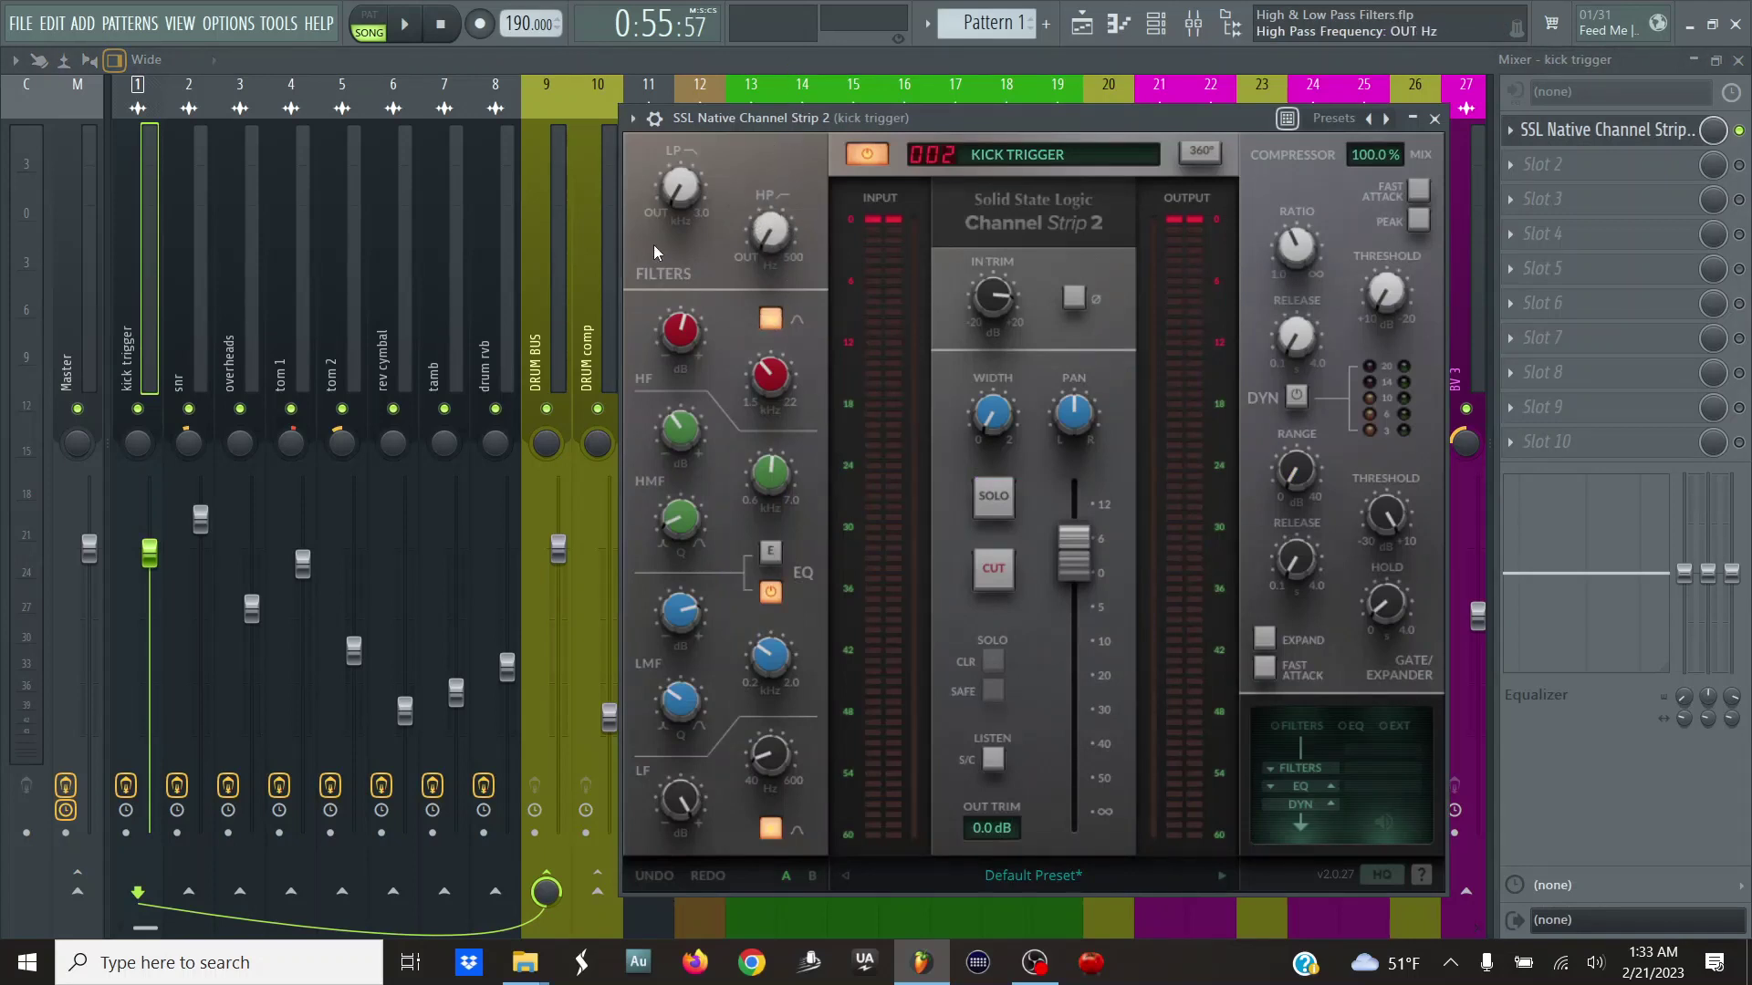
left_click_drag(680, 190, 688, 88)
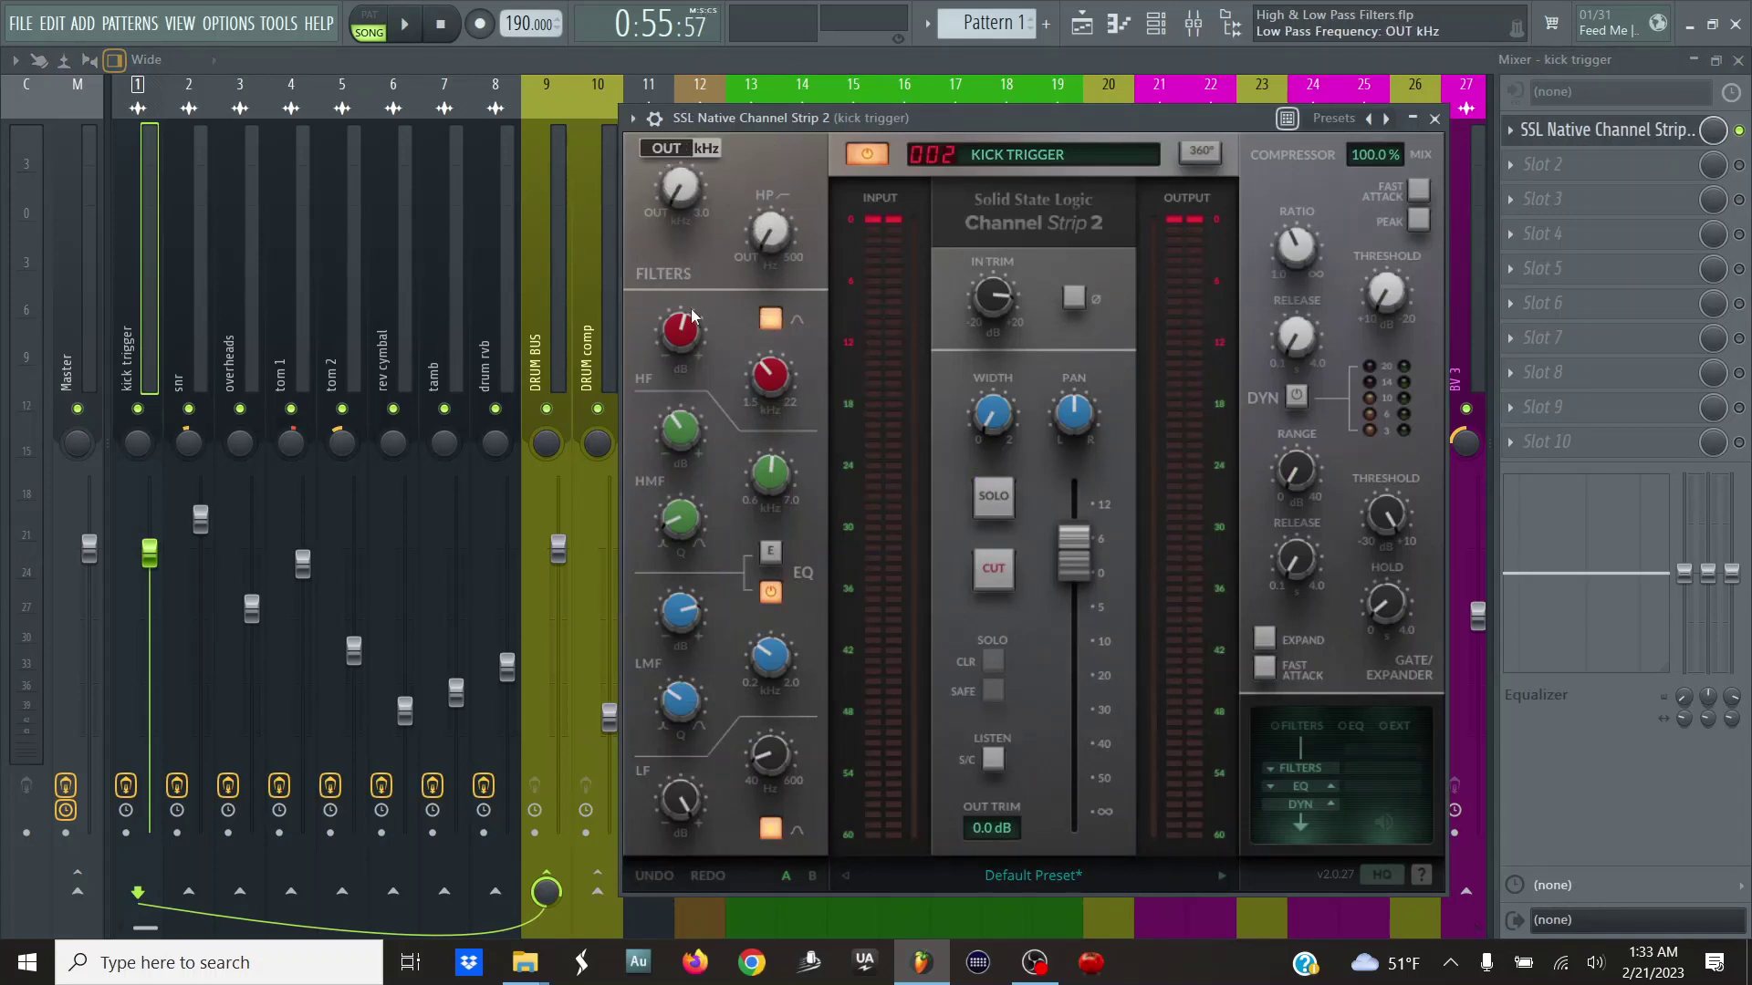
left_click(1613, 141)
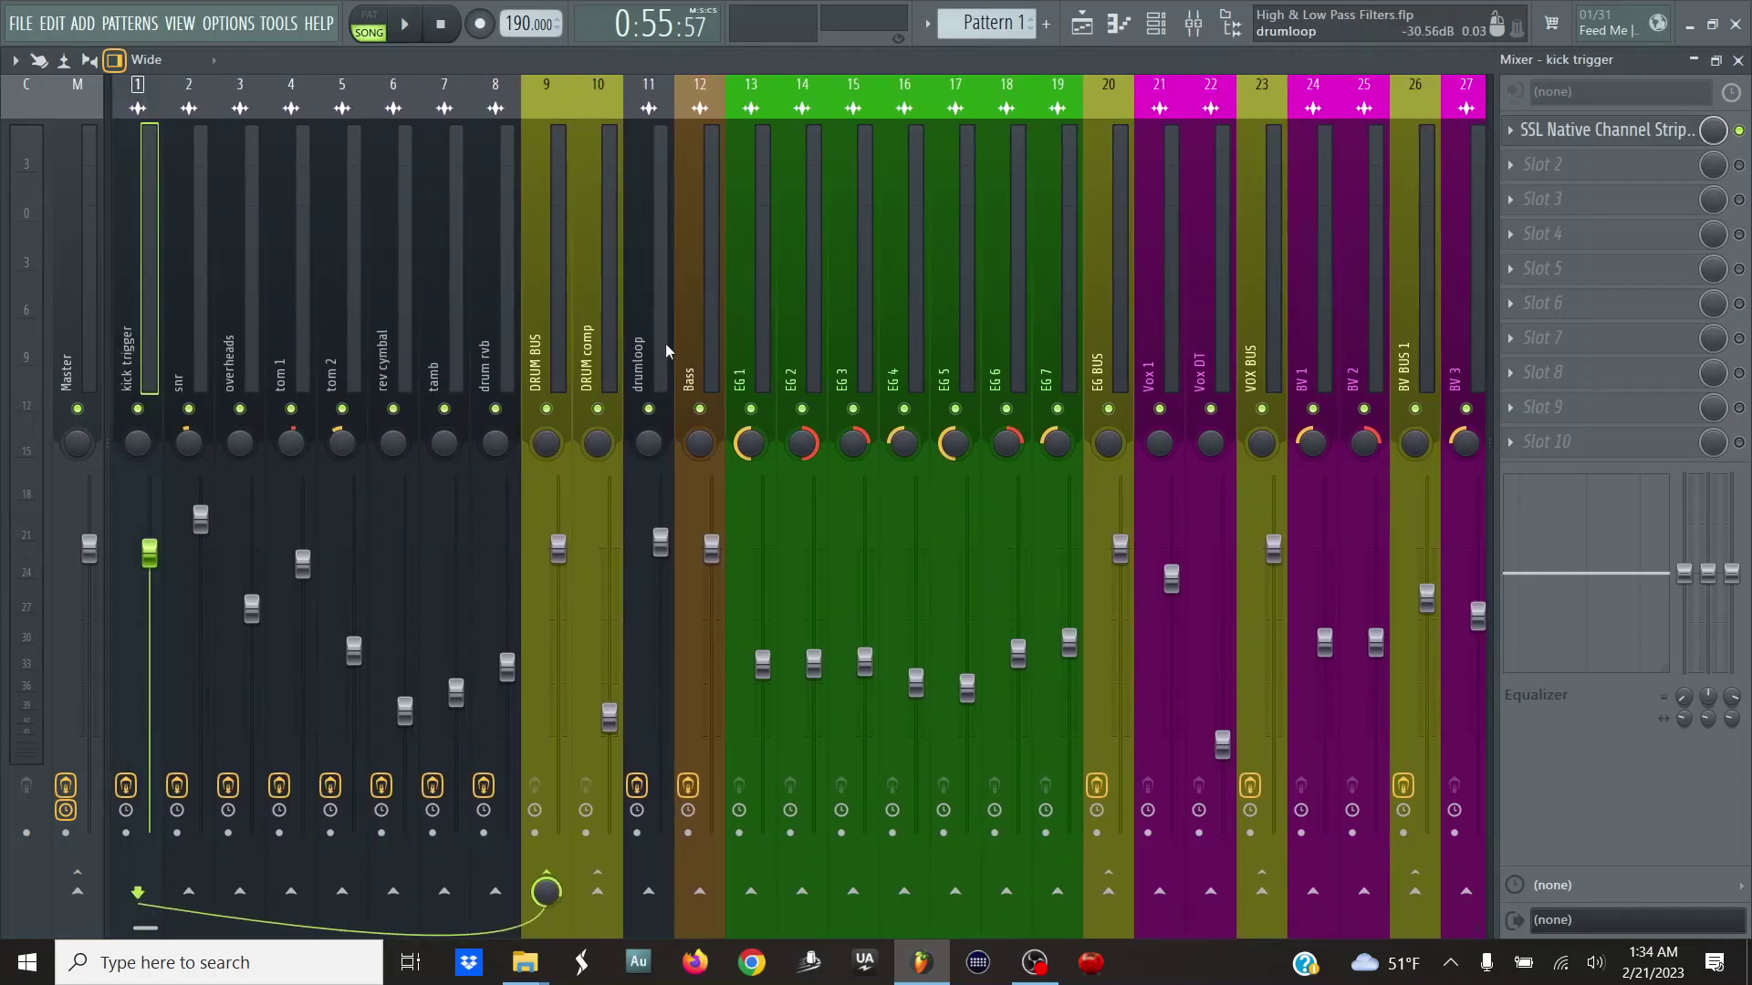
- Play the song briefly while viewing the kick trigger's channel strip, ending with playback stopped and the plugin closed
left_click(1610, 133)
left_click(404, 24)
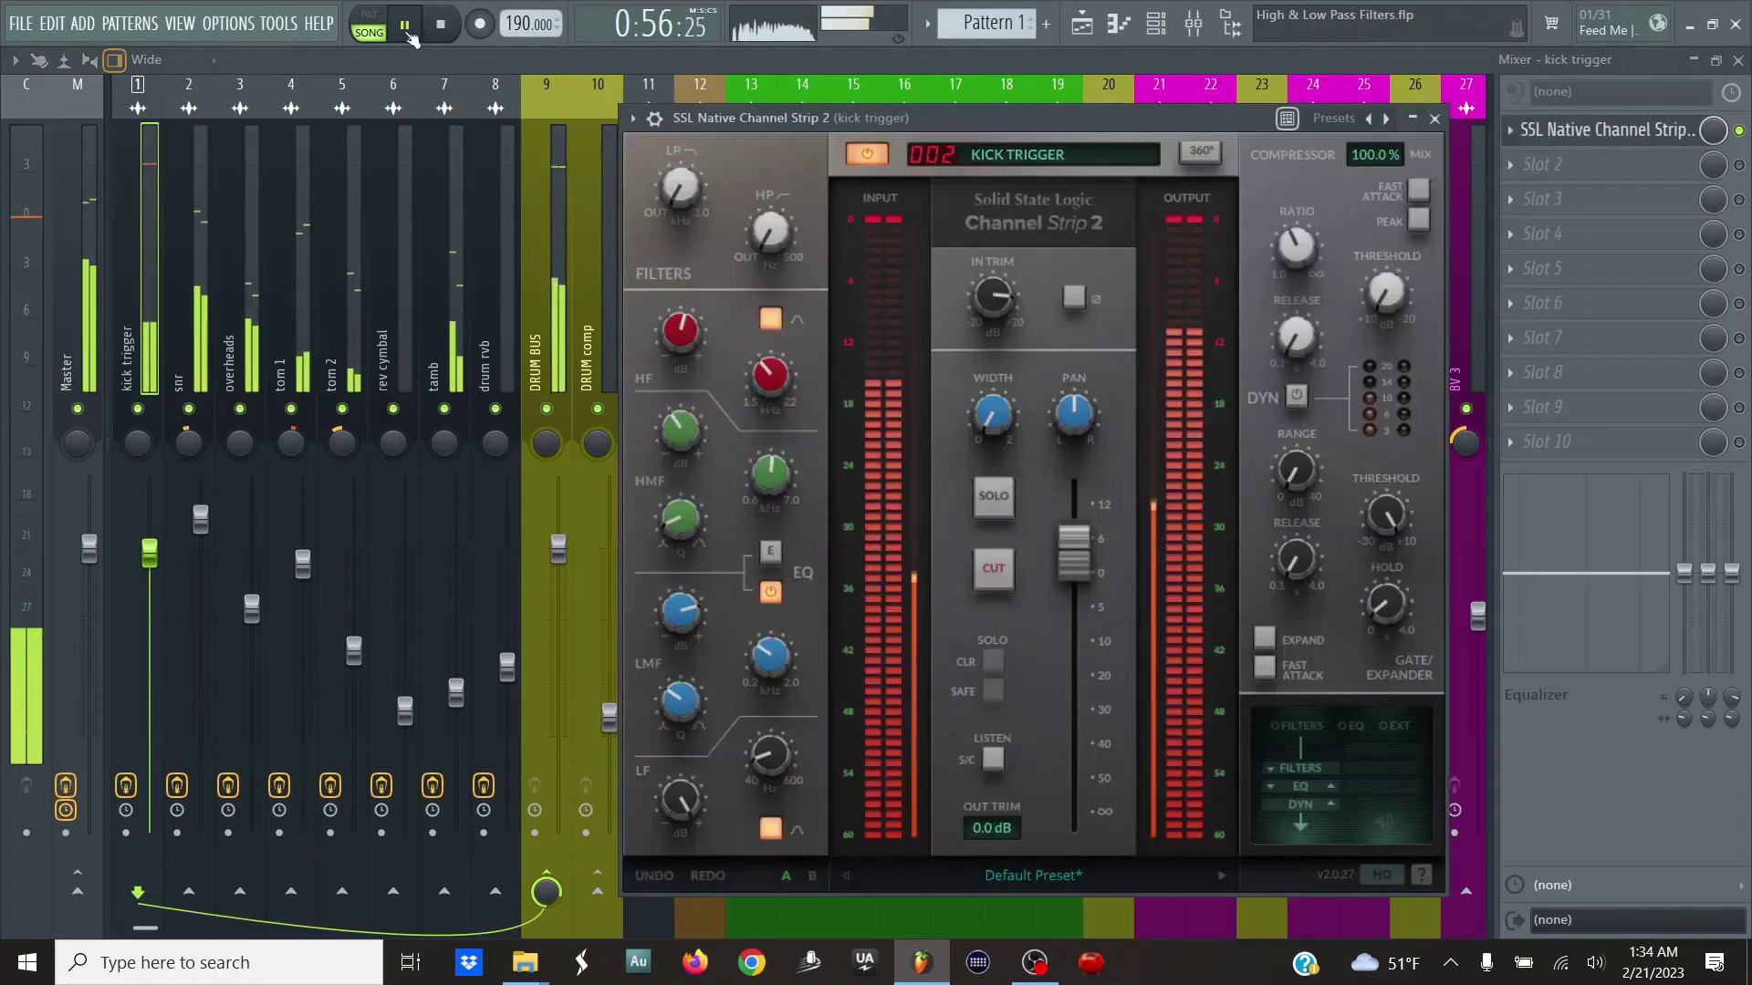
left_click(452, 27)
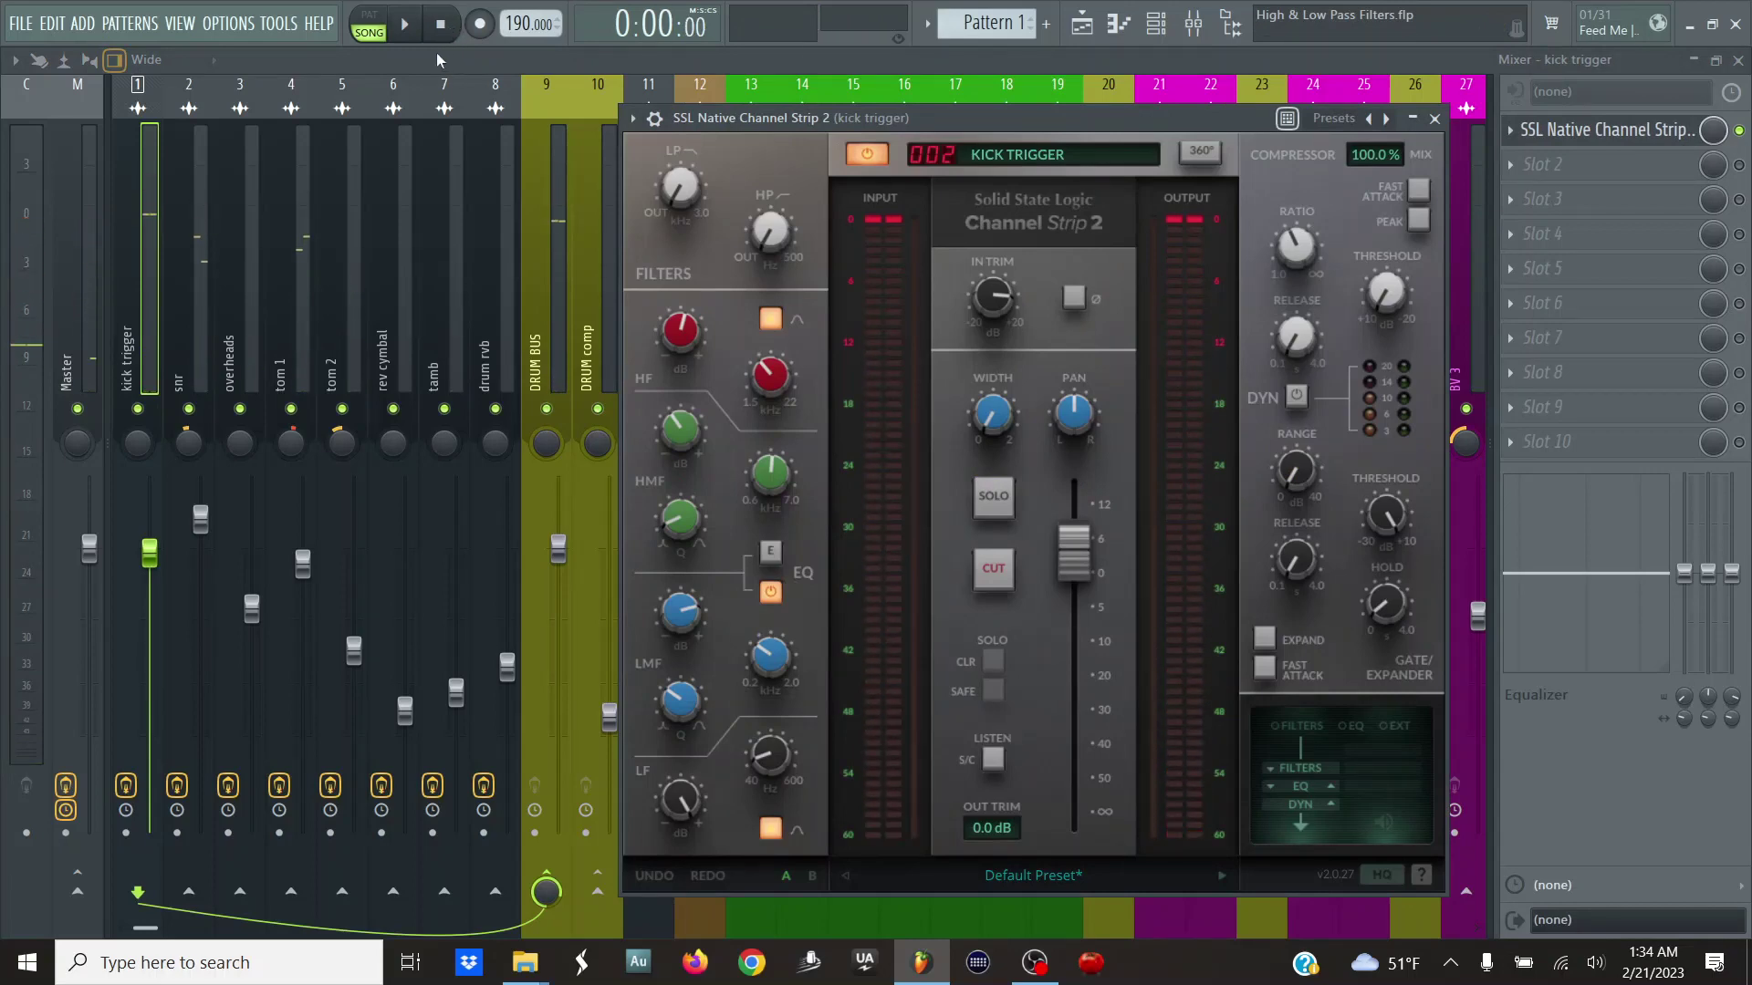
key("Escape")
- Mute the VOX BUS, BV BUS 1, BV BUS 2 and BV BUS 3 mixer tracks
scroll(827, 342, "down", 5)
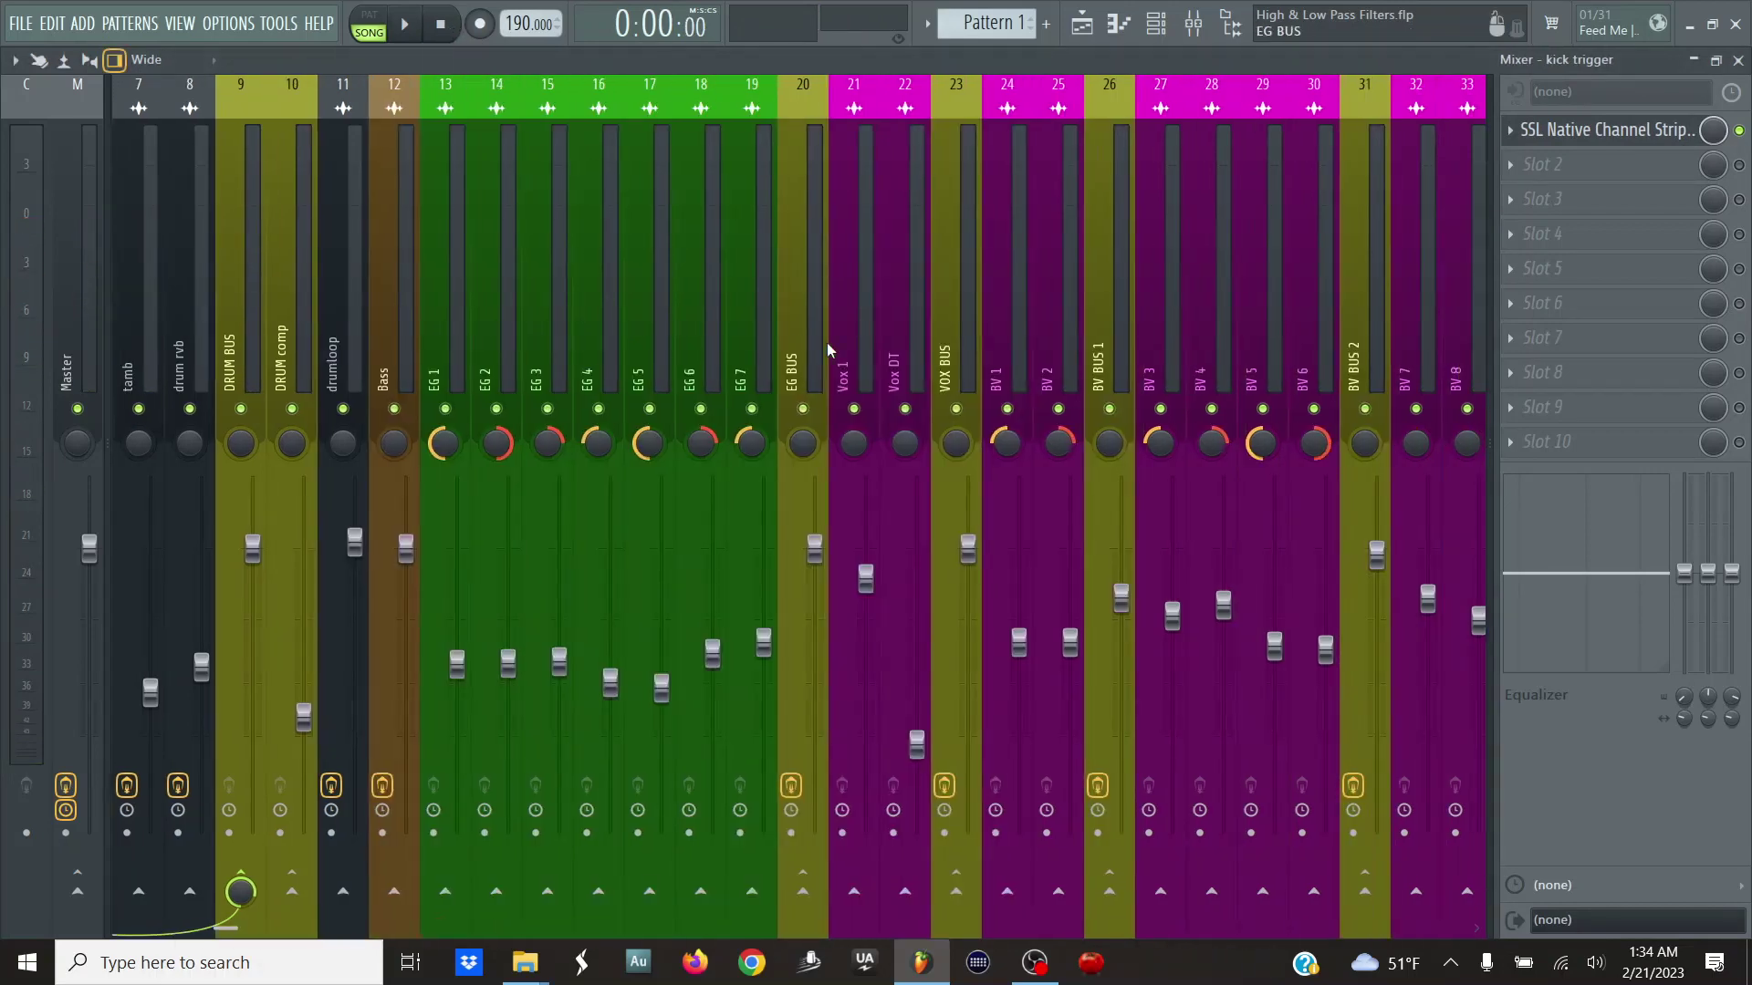
left_click(496, 409)
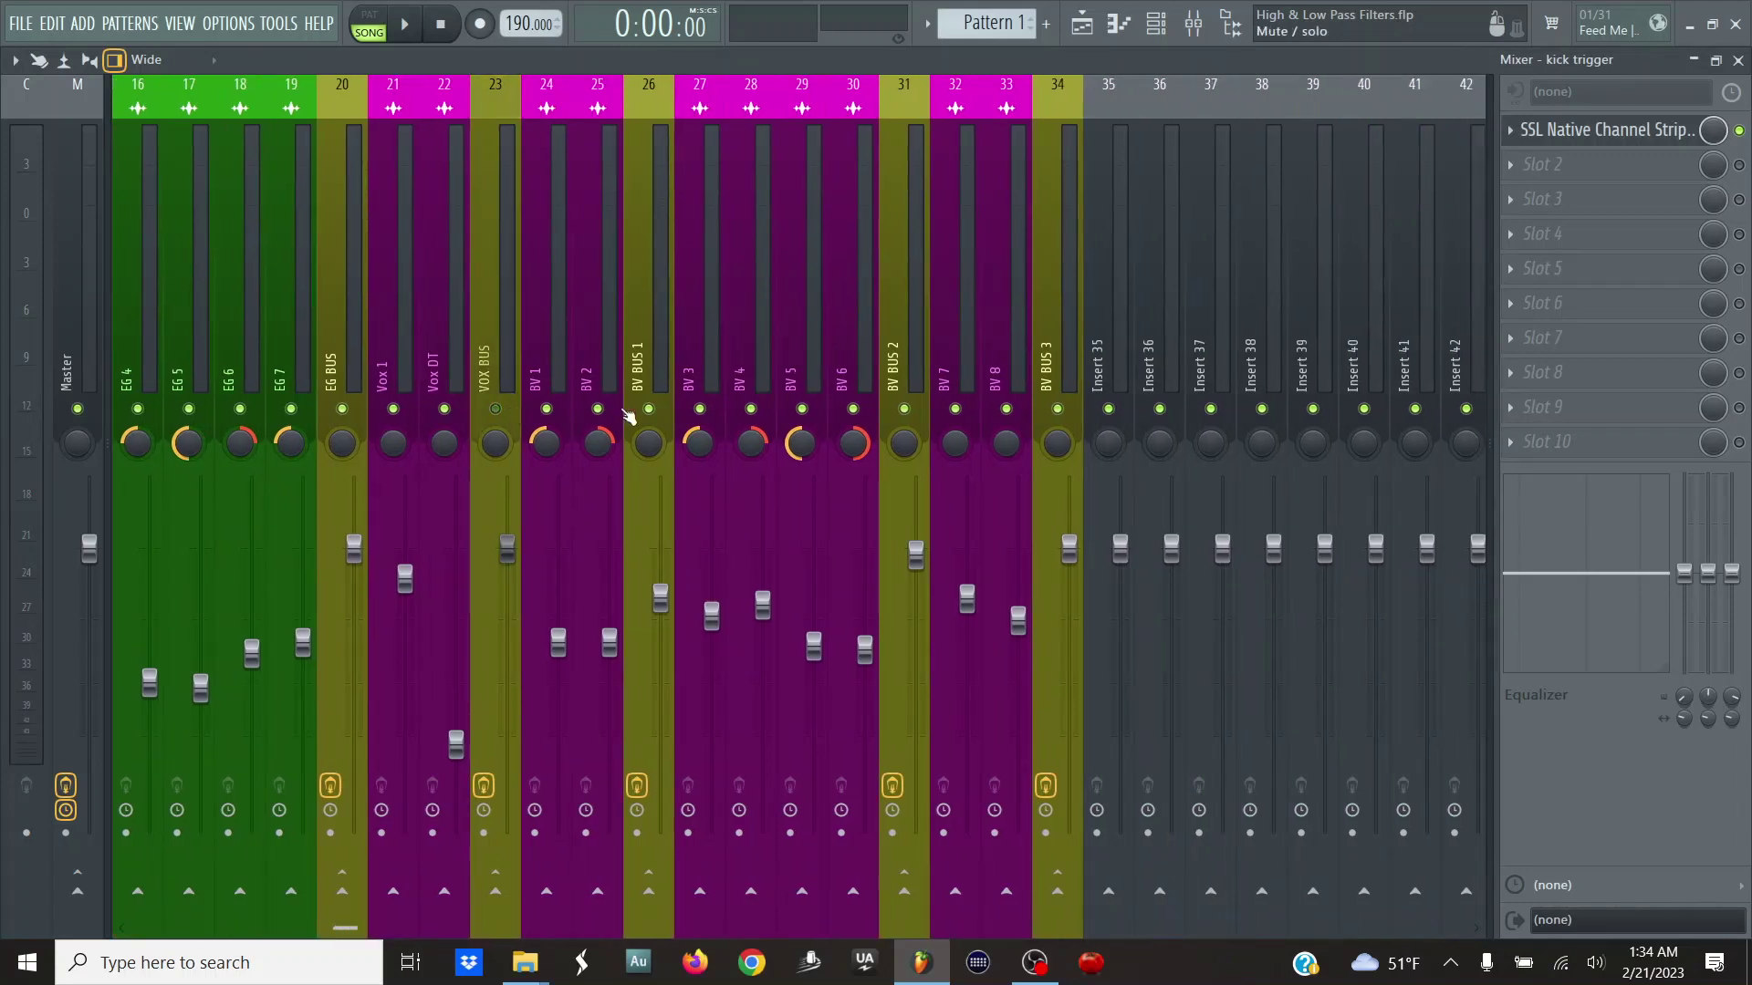
left_click(649, 408)
left_click(905, 410)
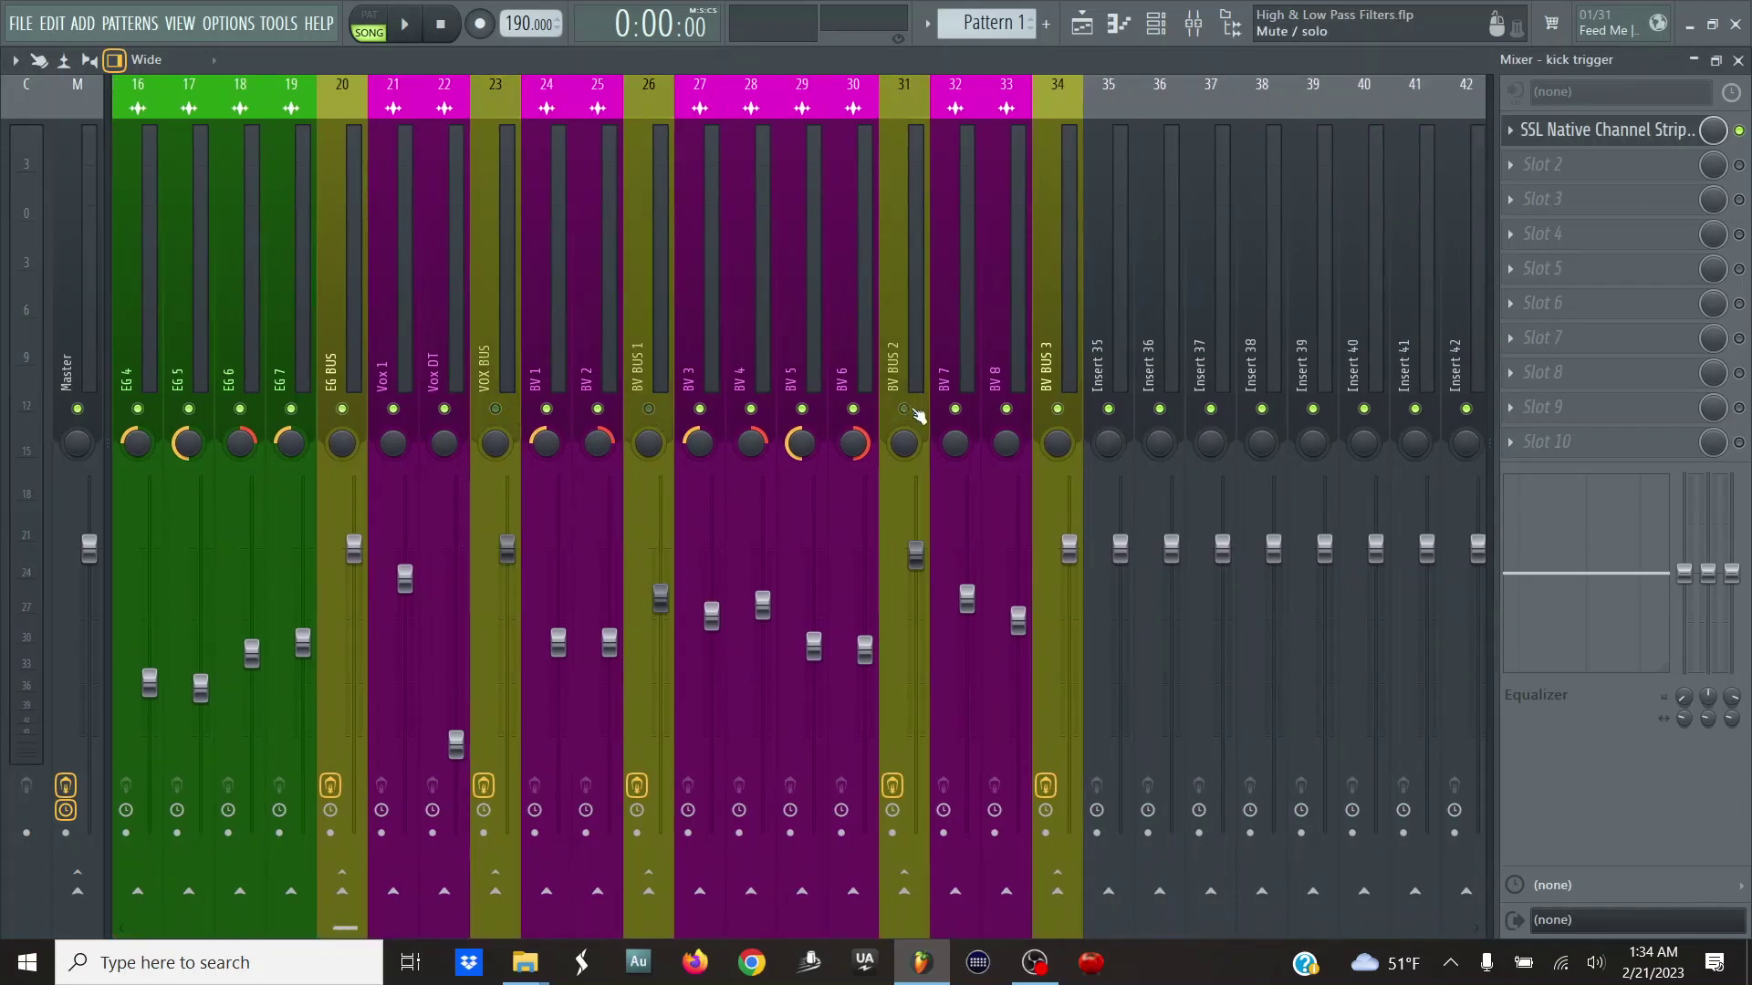
left_click(1064, 409)
scroll(372, 117, "up", 5)
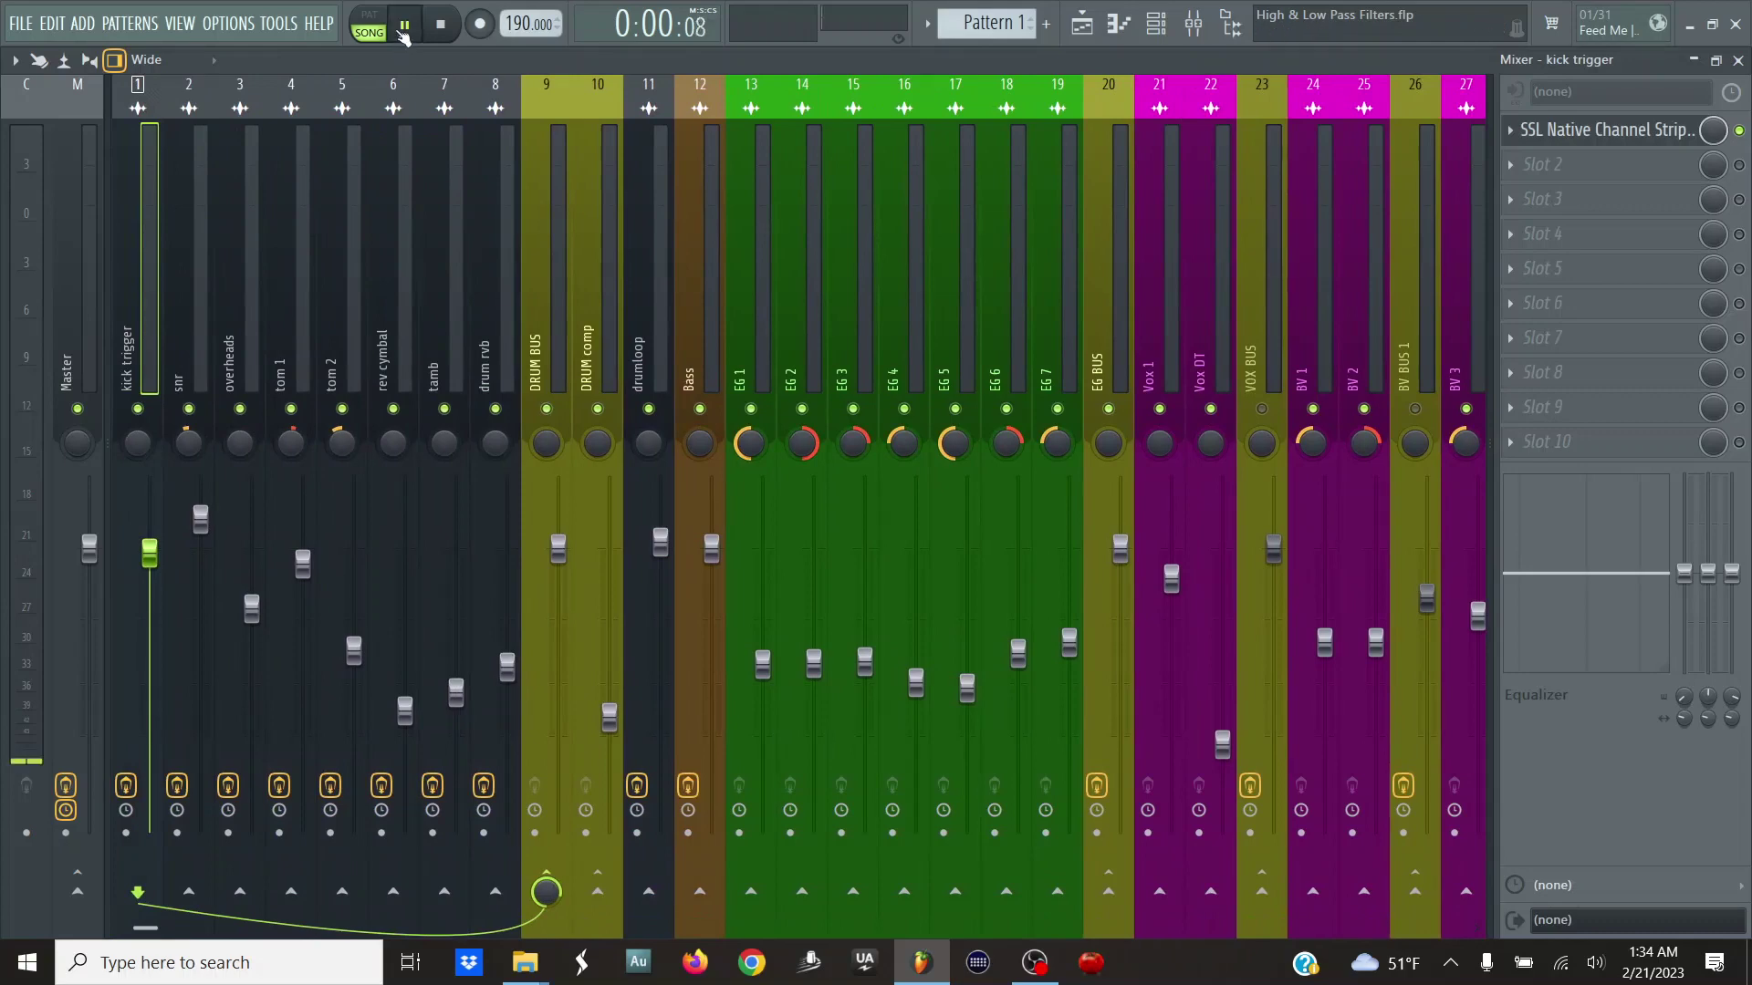
- Set the high-pass filter in the kick trigger's channel strip to 36.1 Hz during playback
left_click(1627, 137)
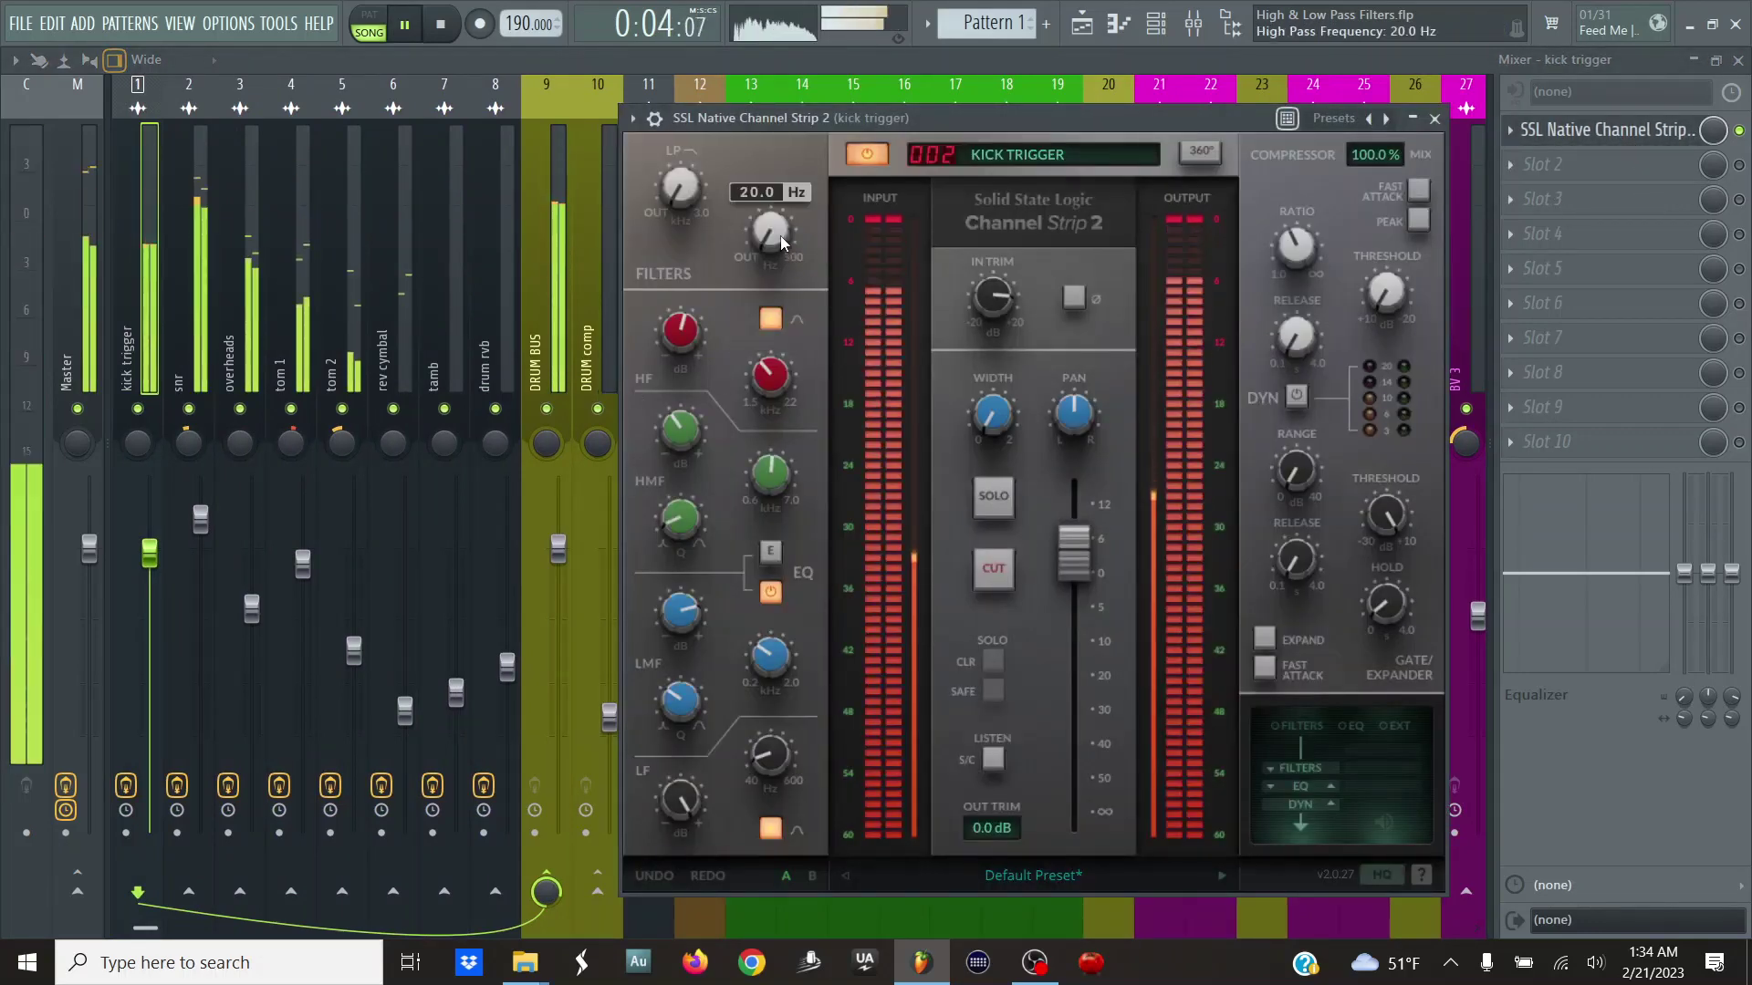
left_click_drag(782, 242, 735, 140)
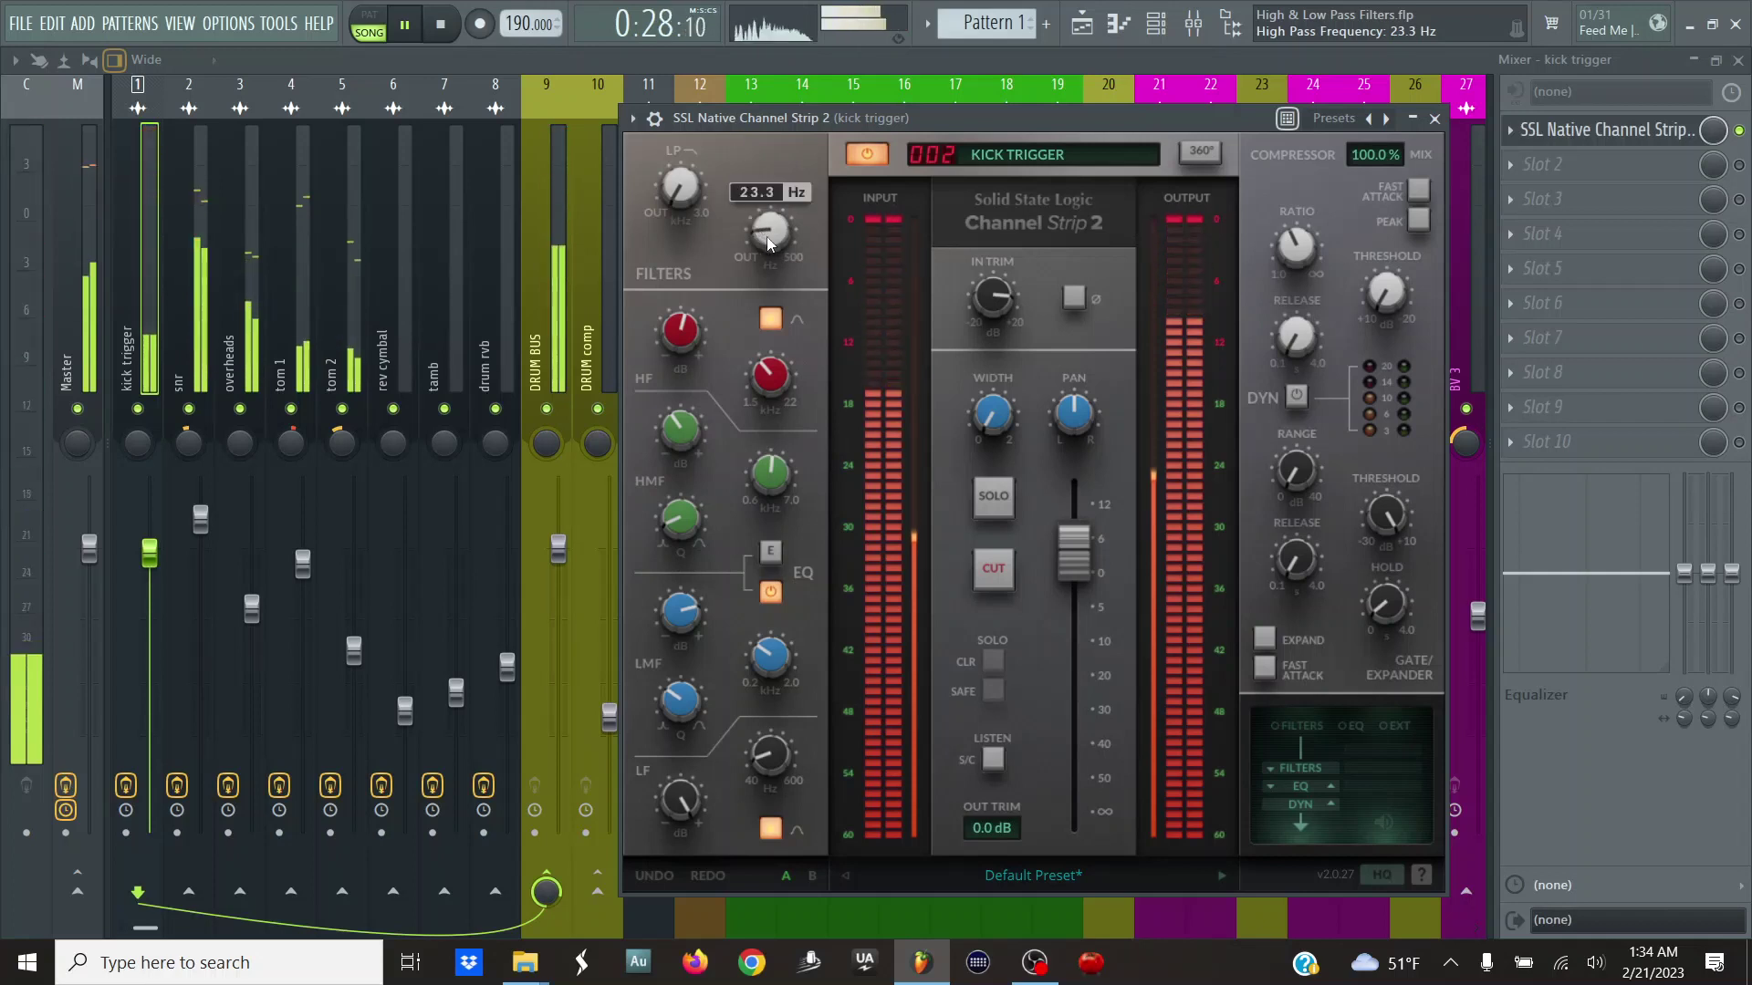
mouse_move(768, 242)
left_mouse_down()
mouse_move(763, 209)
mouse_move(765, 229)
left_mouse_up()
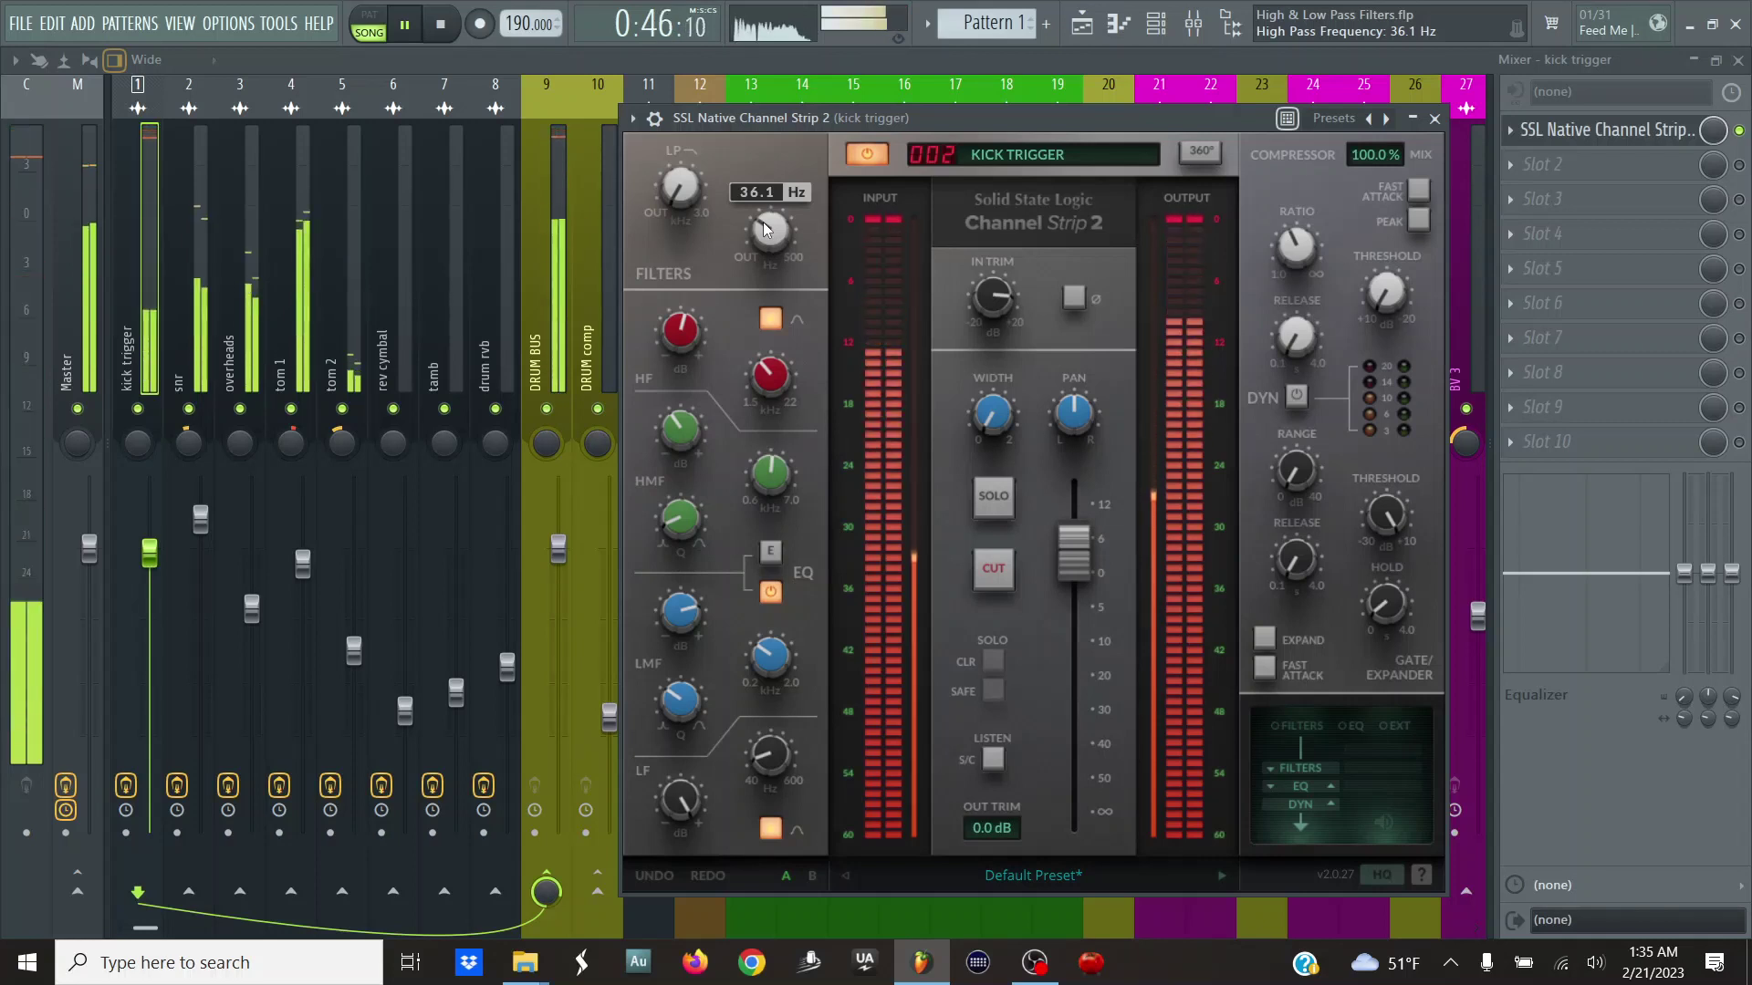
- Engage the low-pass filter in the kick trigger's channel strip, raising its knob from OUT, and close the plugin
mouse_move(670, 195)
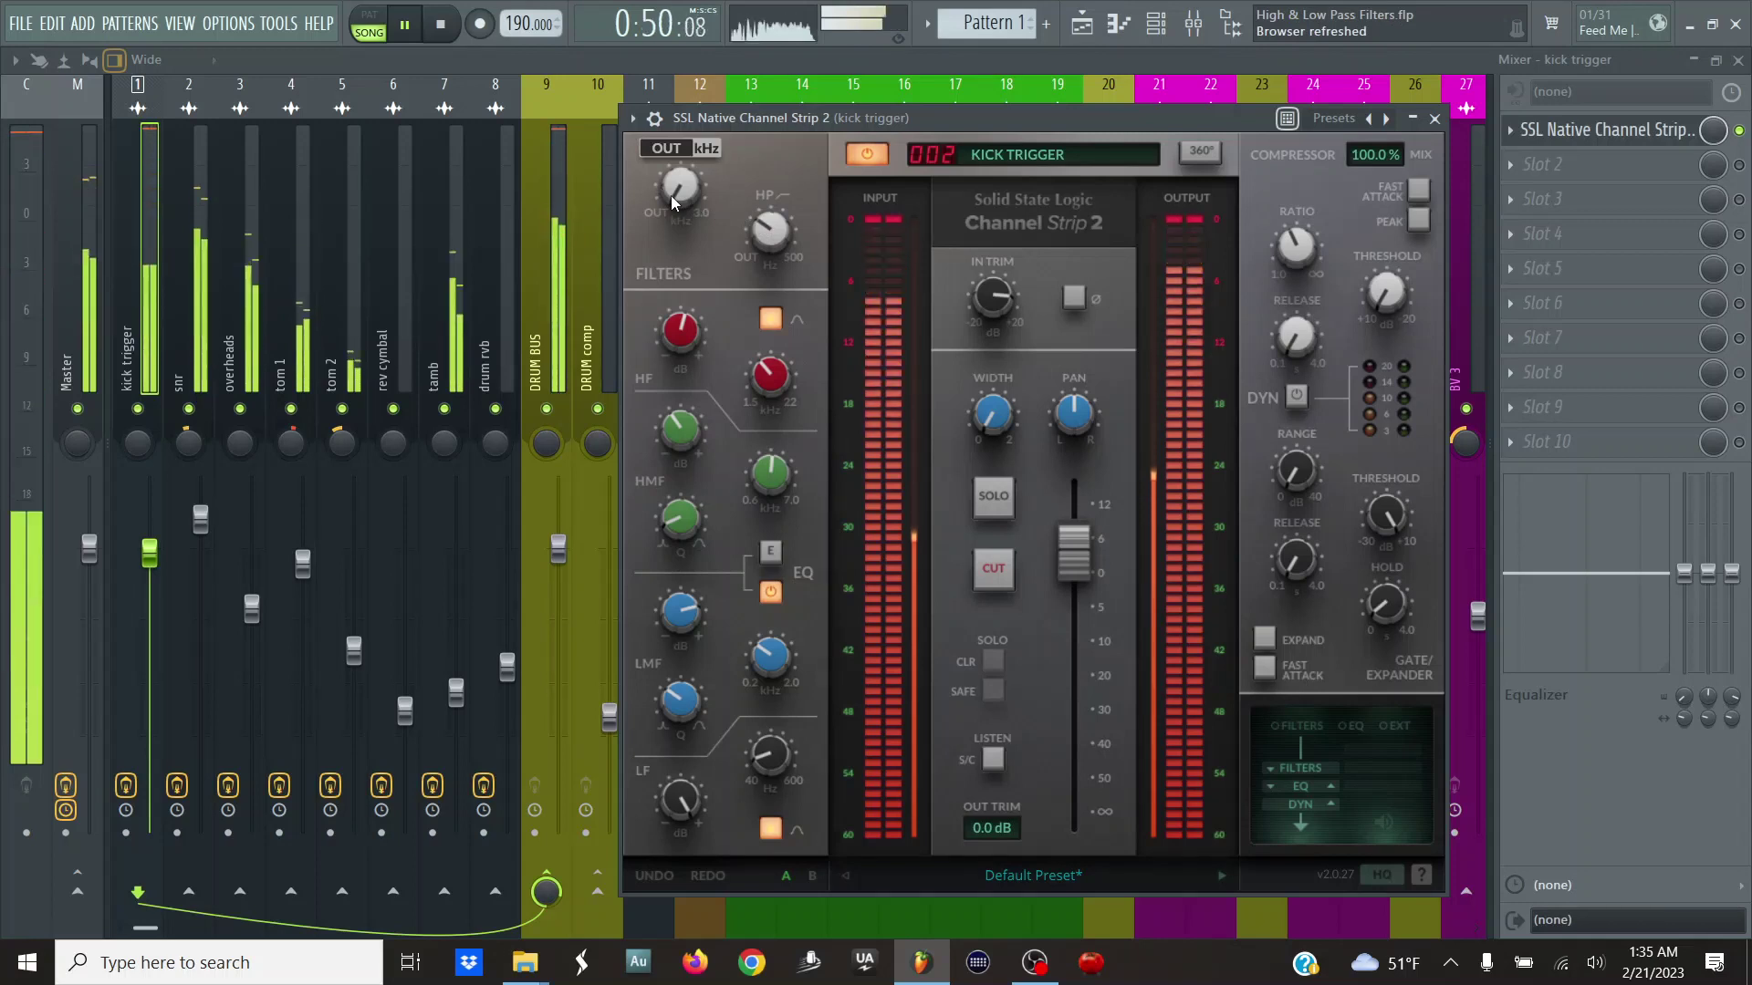
left_click_drag(679, 200, 680, 120)
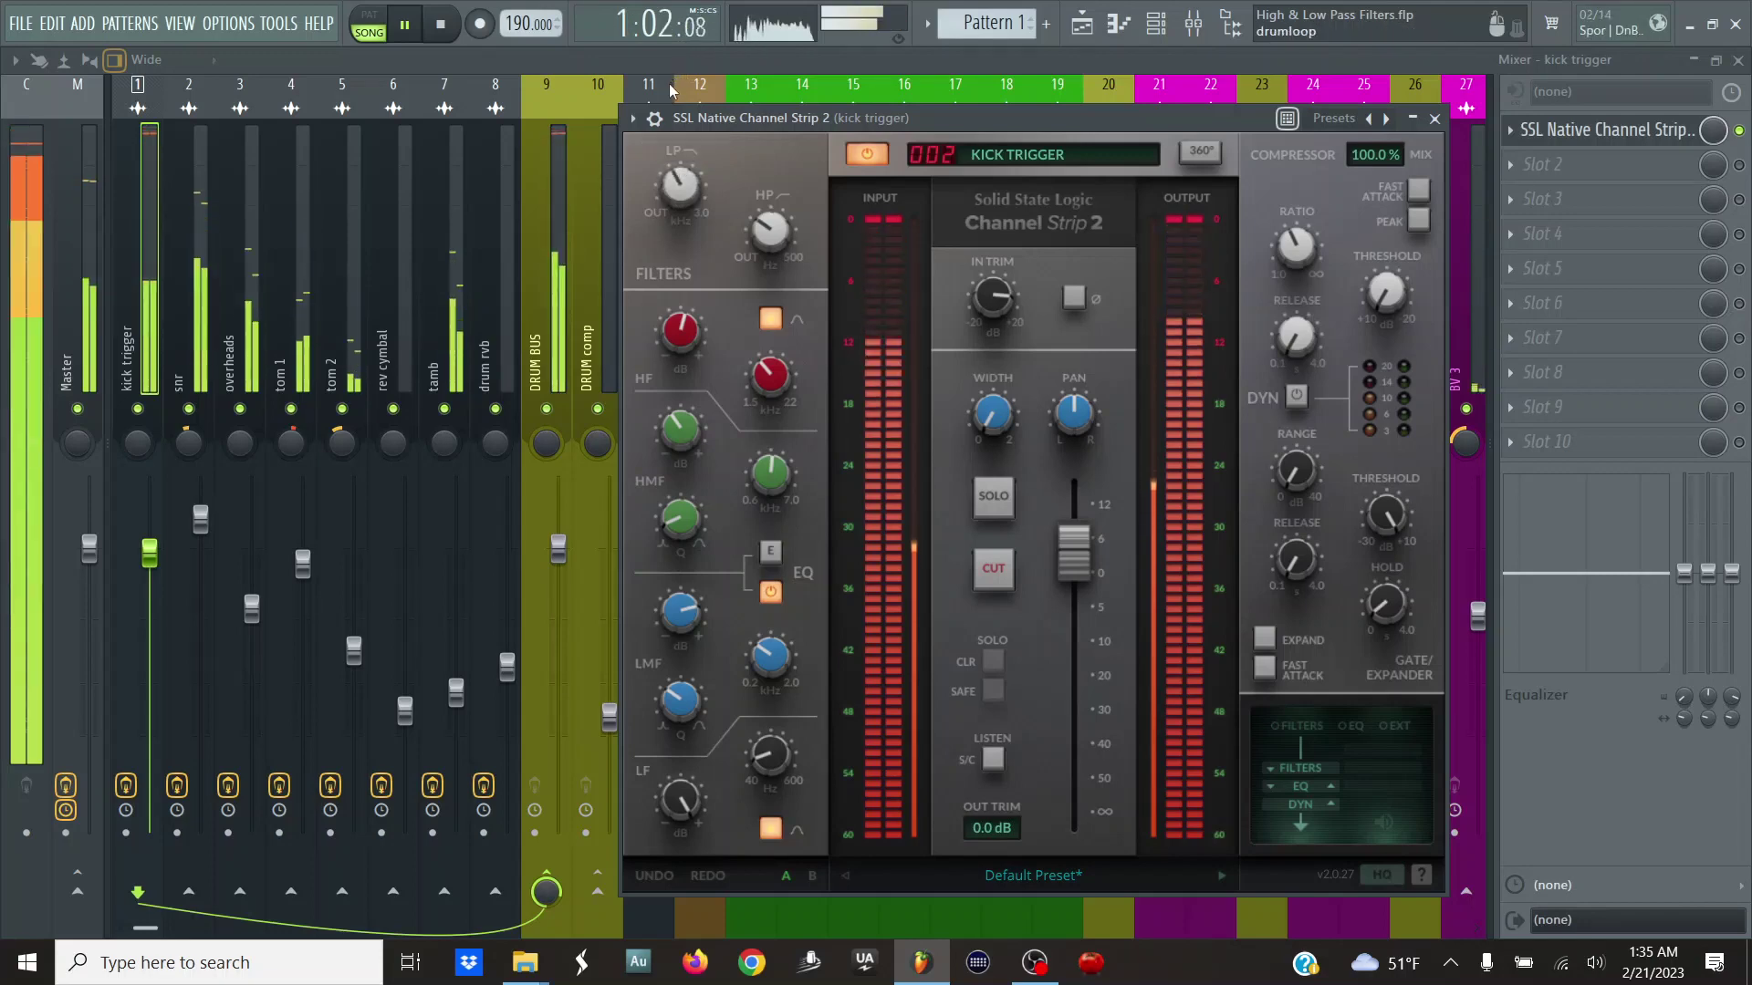
left_click(1603, 130)
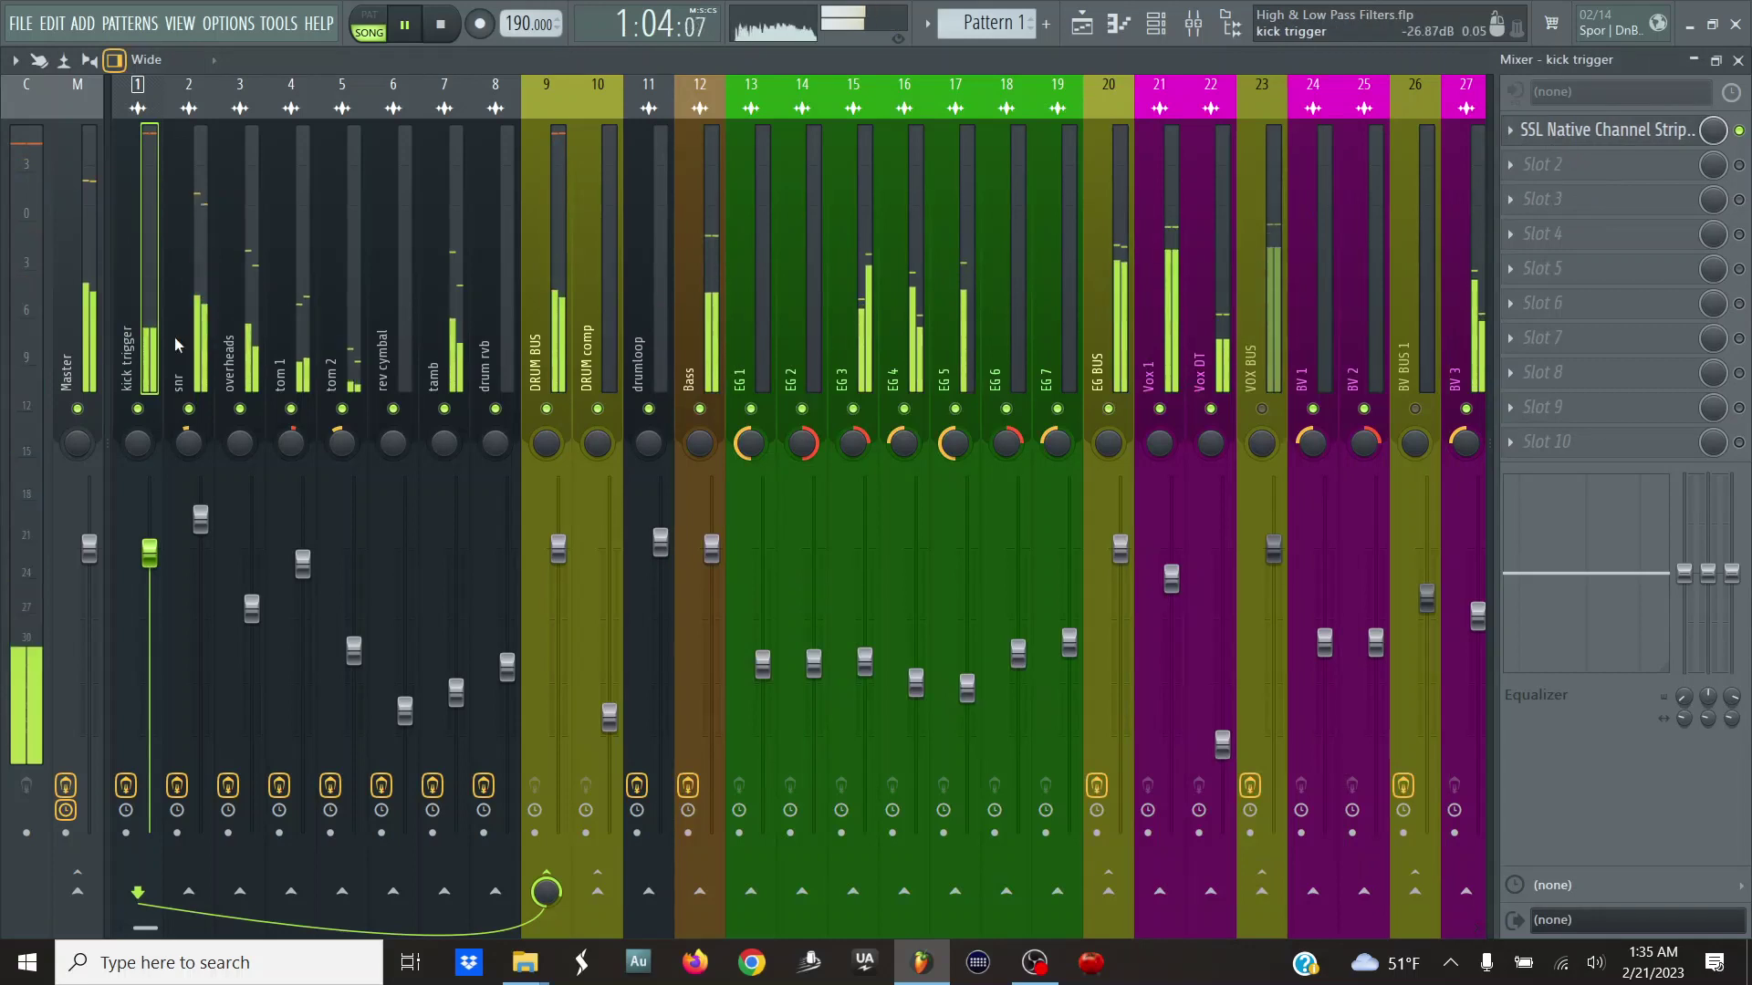
- Set the high-pass filter in the snare track's channel strip to 82.6 Hz during playback
left_click(203, 358)
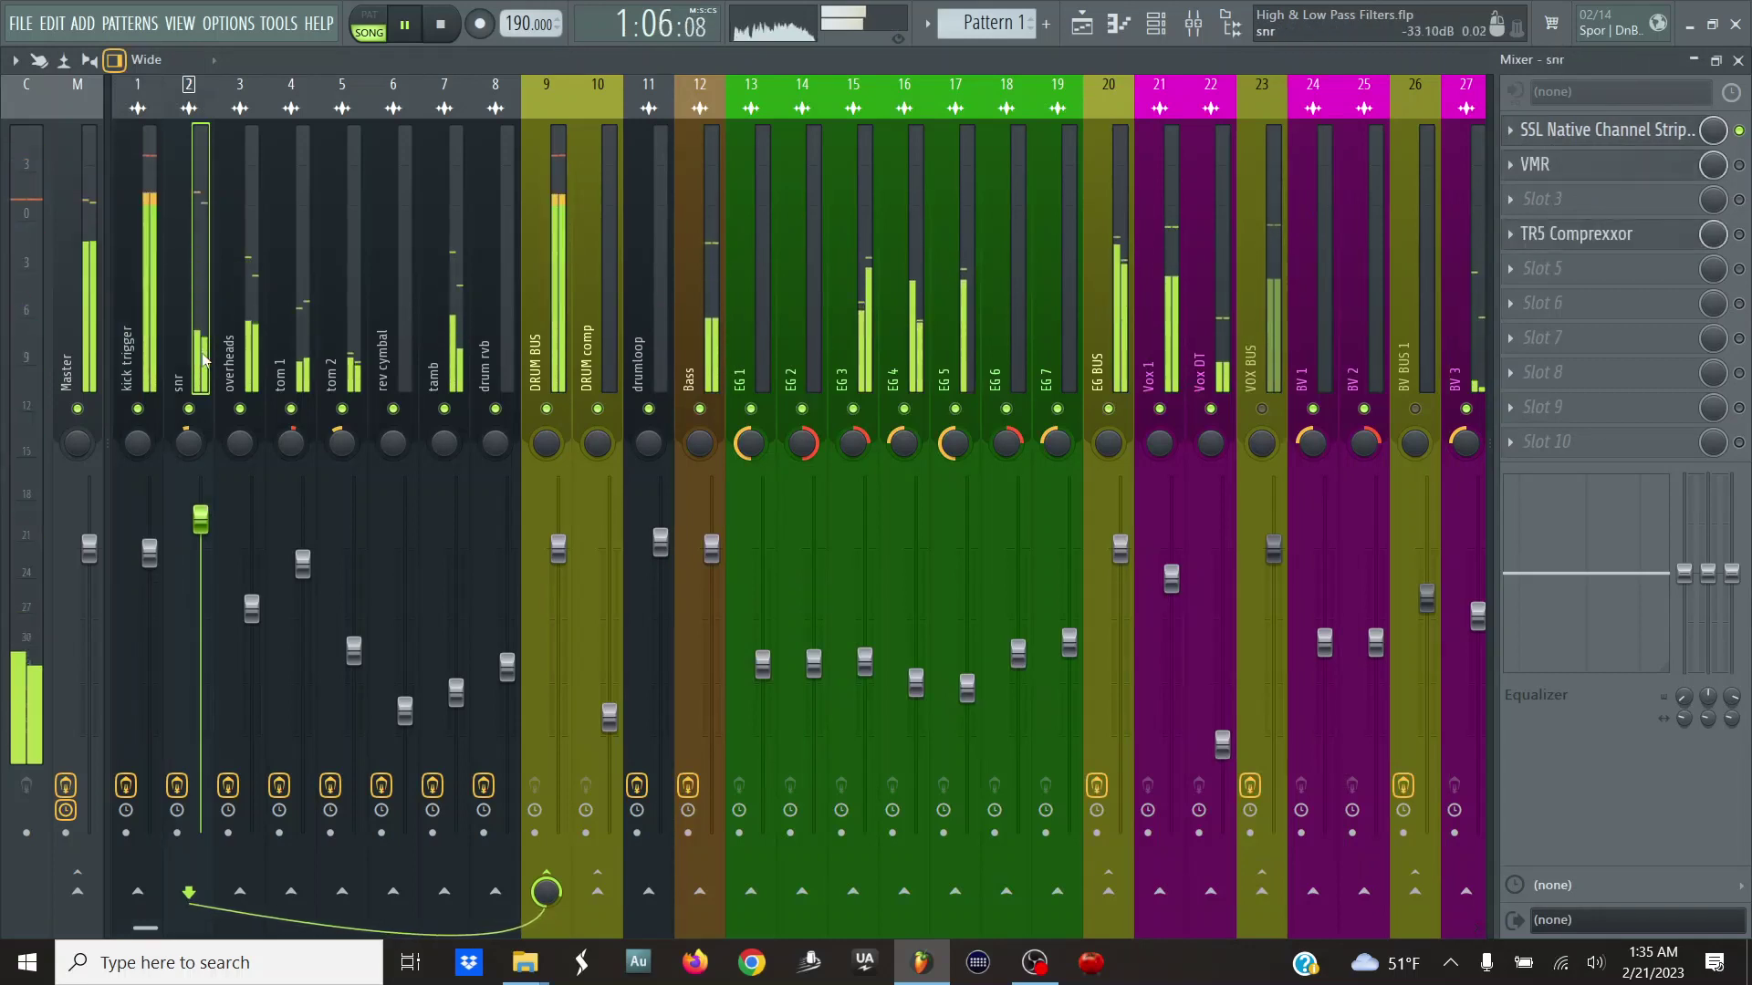
left_click(162, 356)
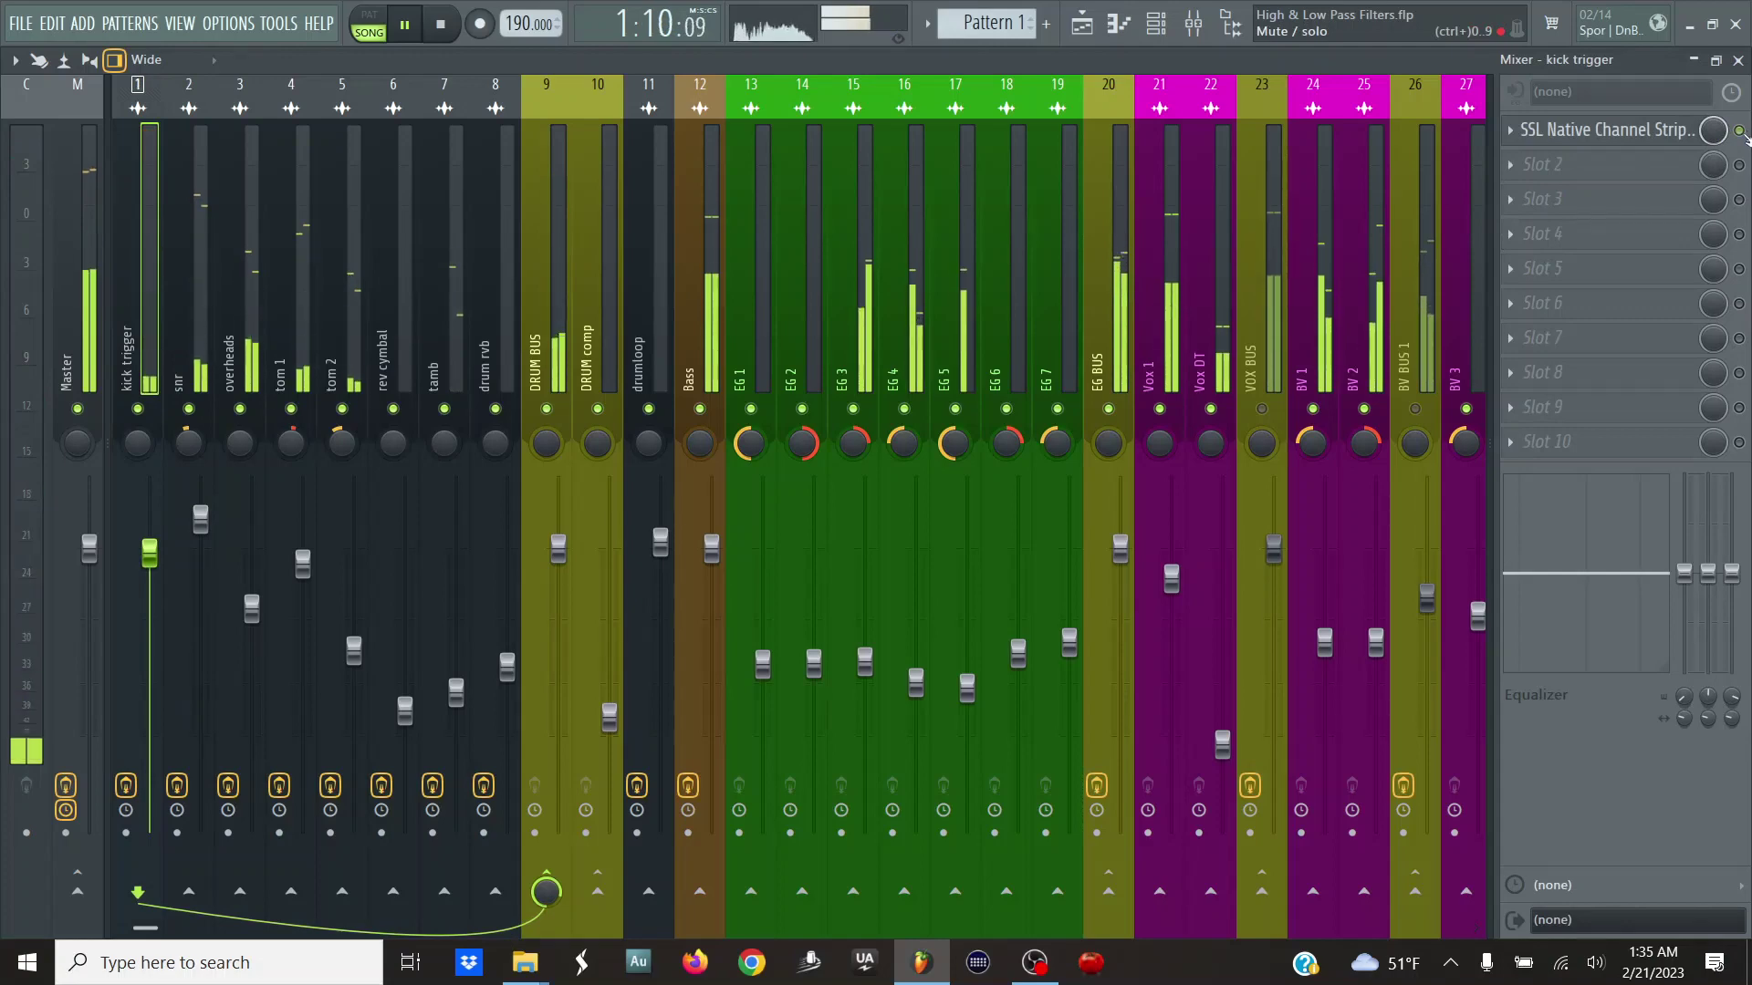
key("Right")
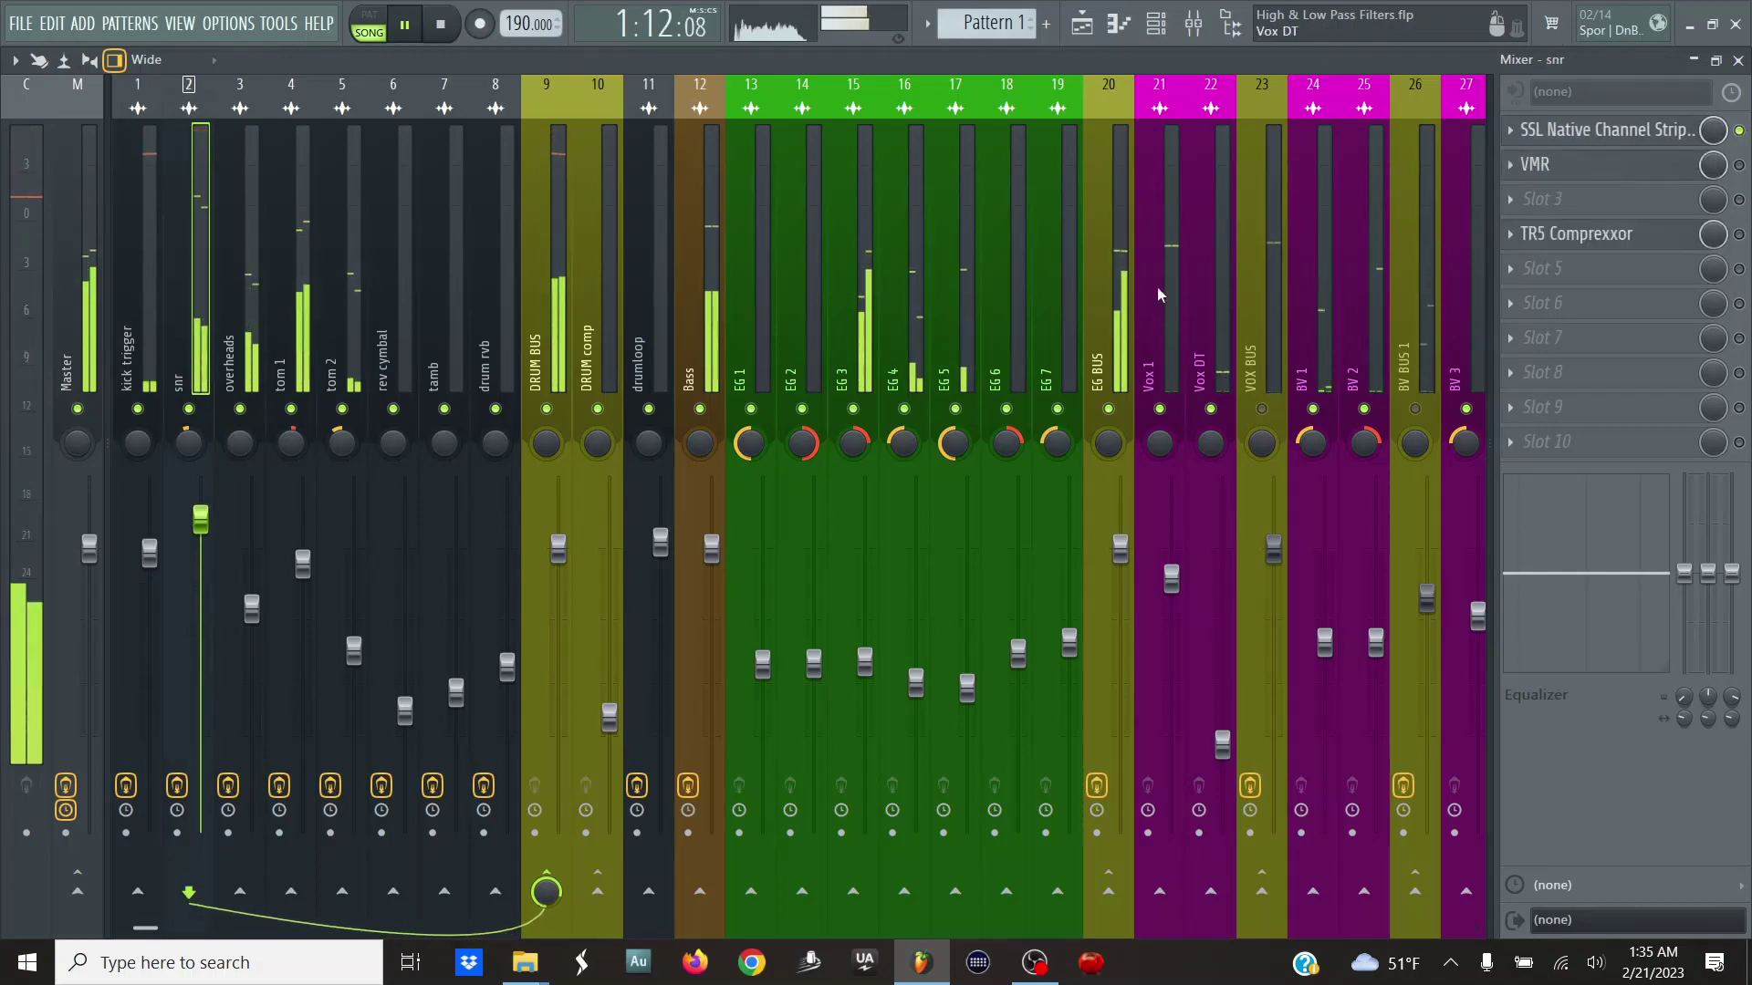
left_click(1633, 139)
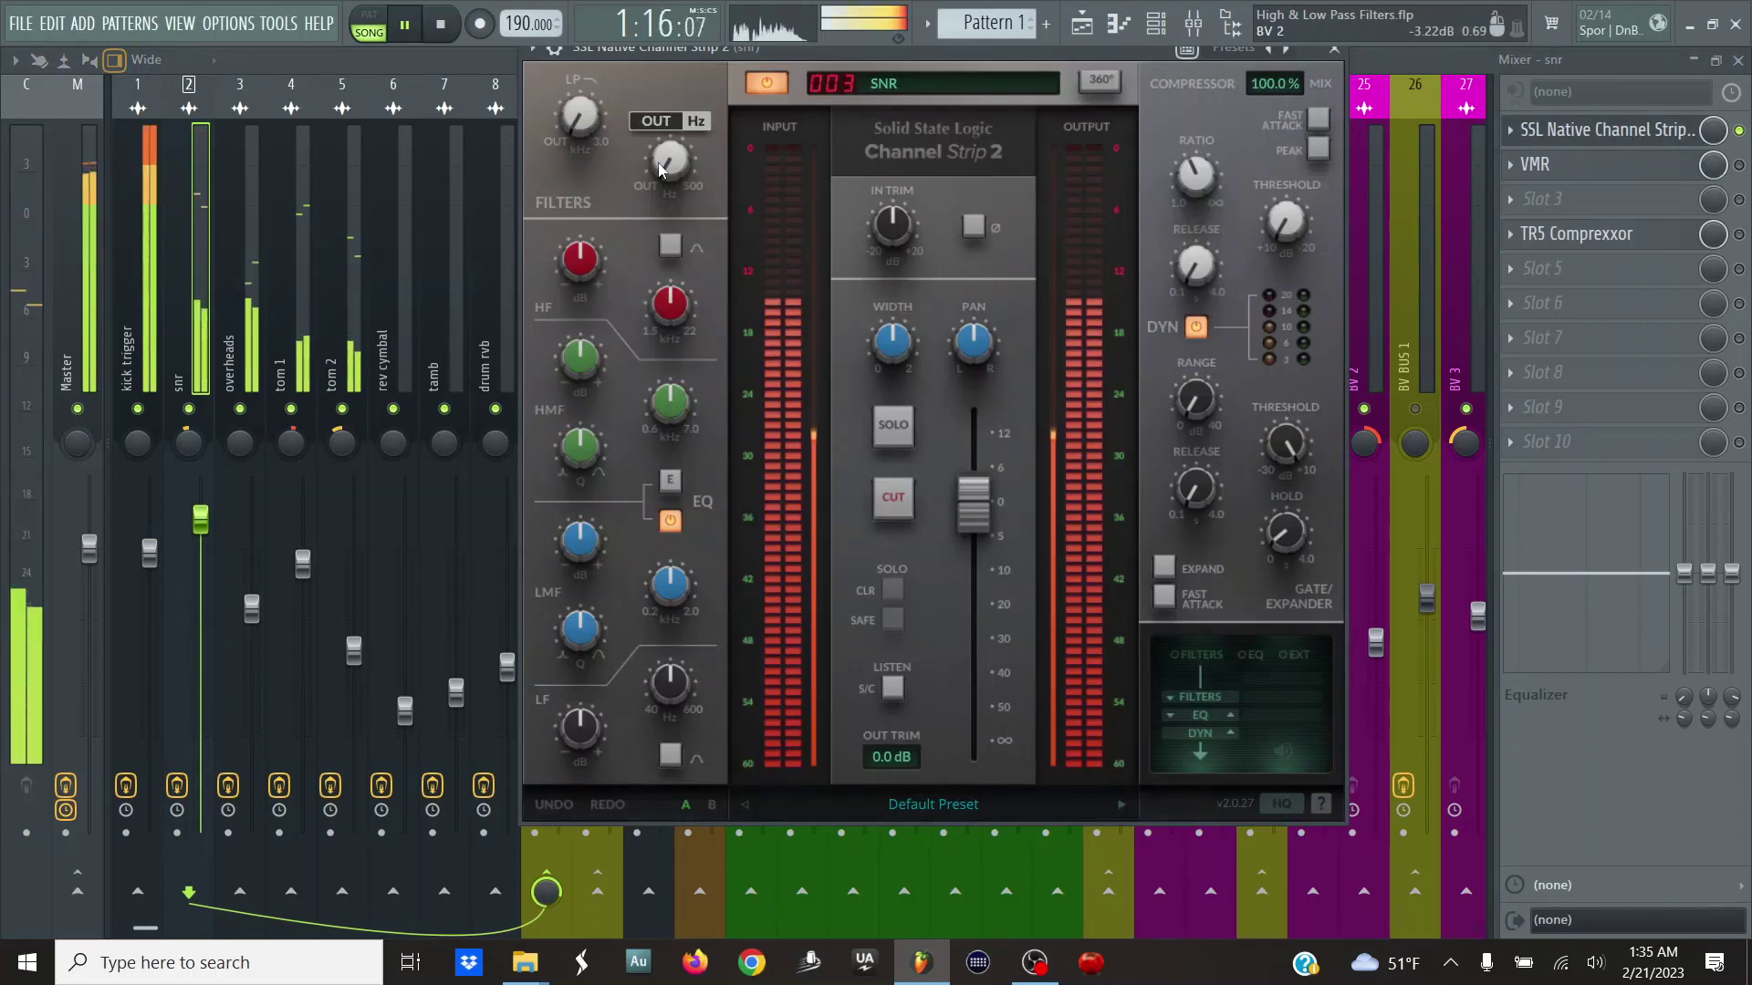
left_click_drag(662, 169, 668, 48)
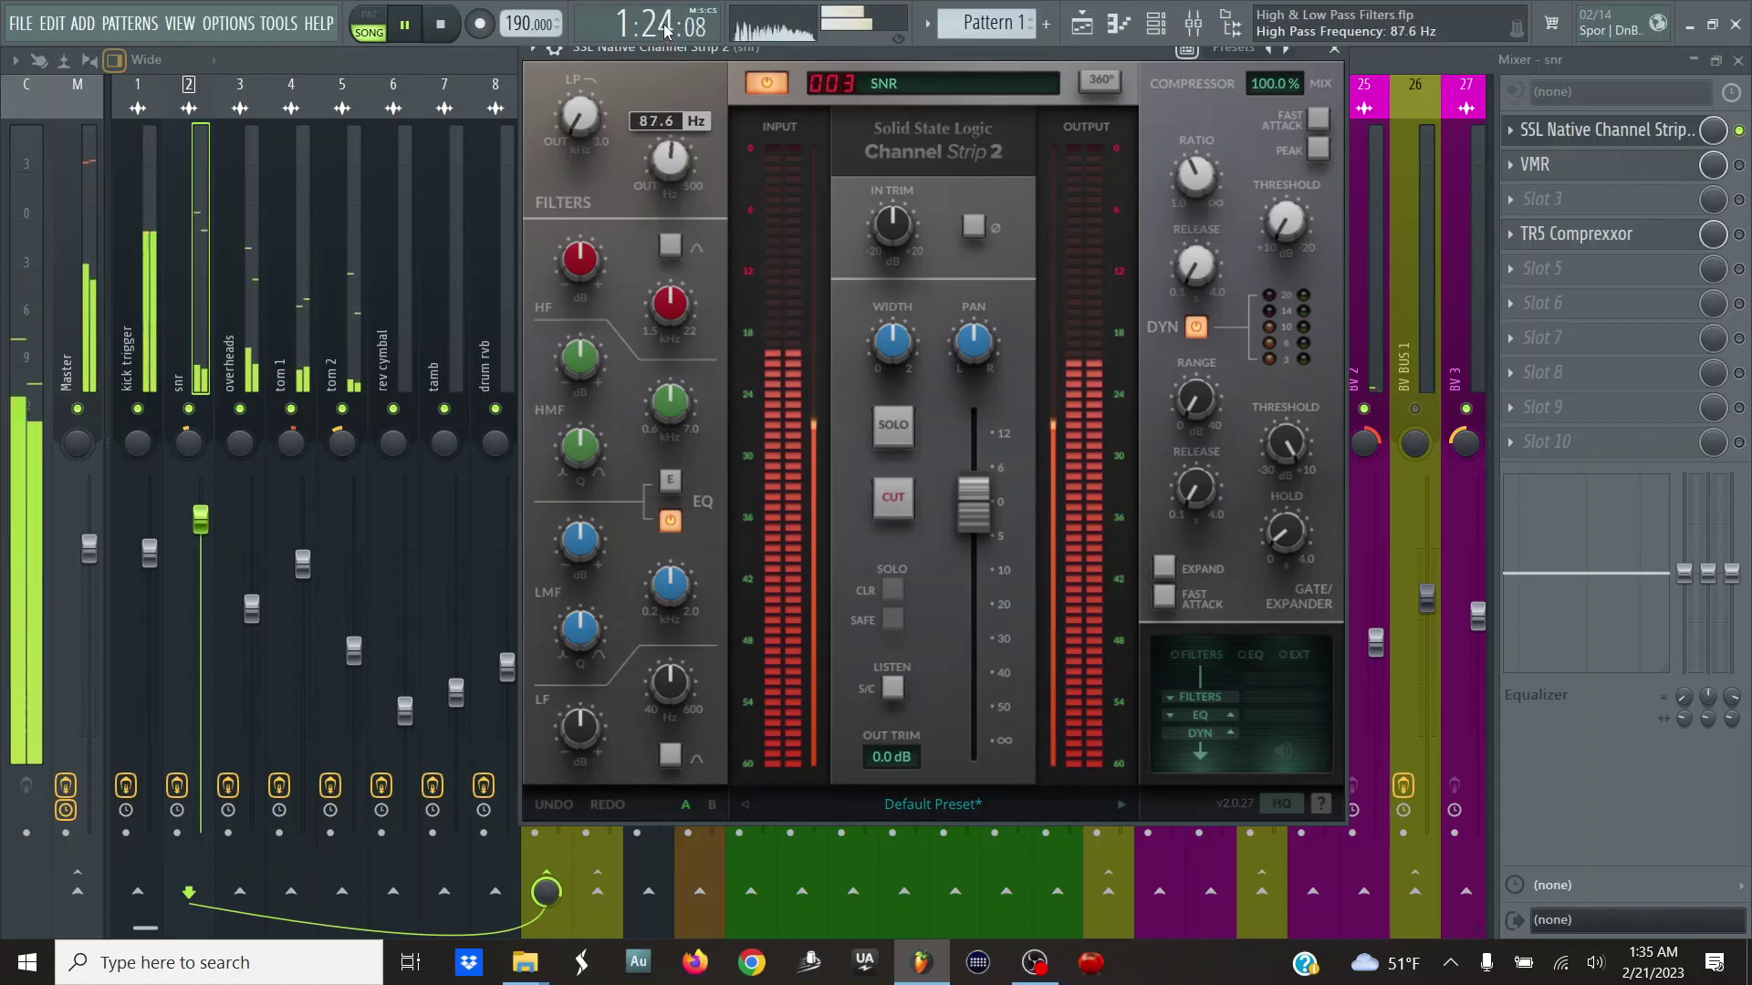
left_click_drag(665, 24, 666, 39)
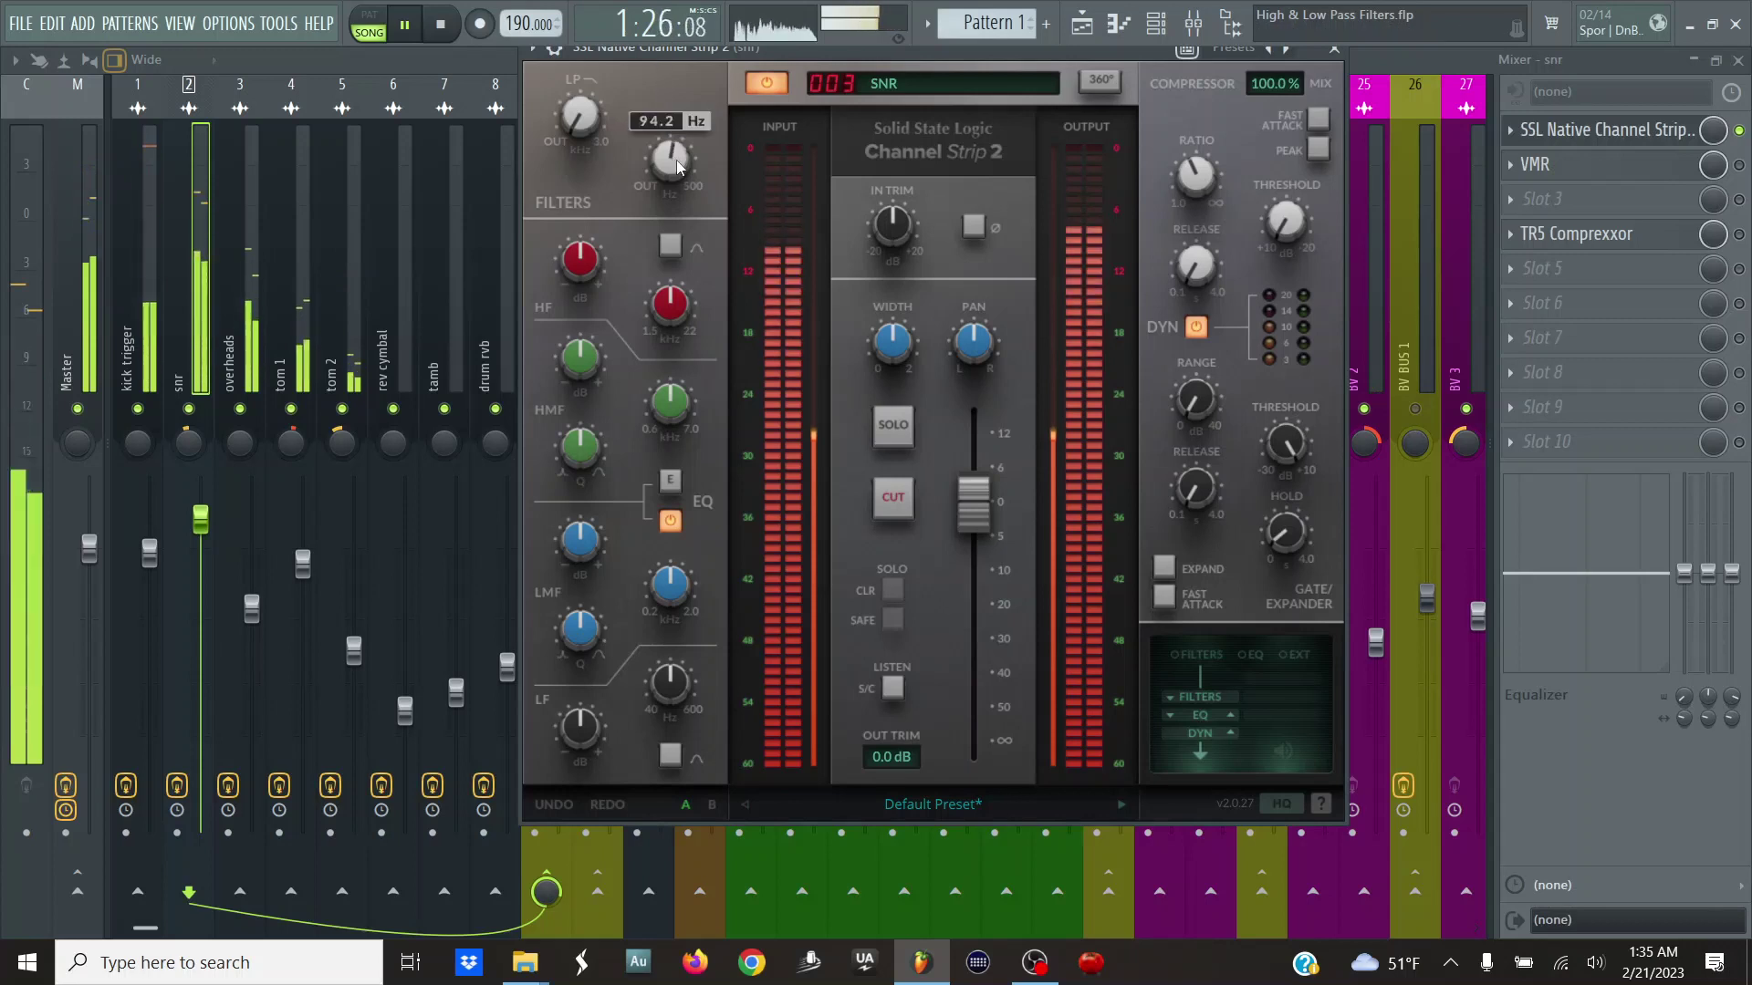
- Engage the low-pass filter in the snare's channel strip, raising its knob from OUT, and close the plugin
mouse_move(582, 125)
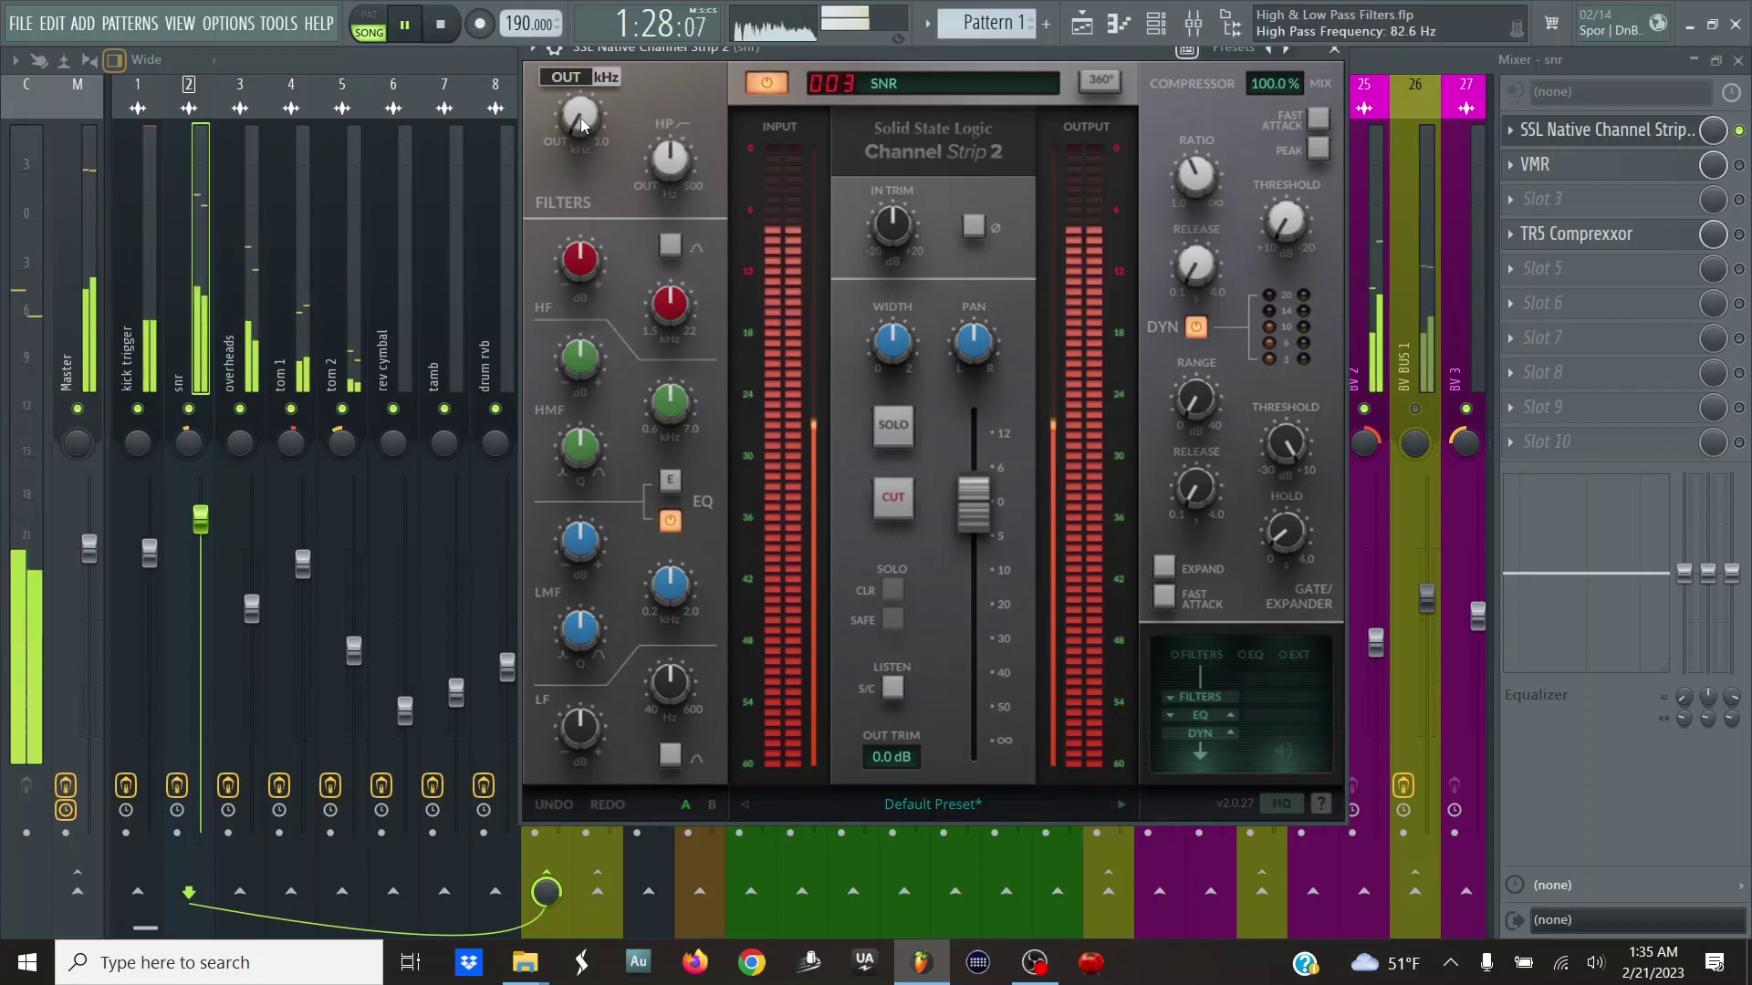
left_click_drag(582, 125, 584, 71)
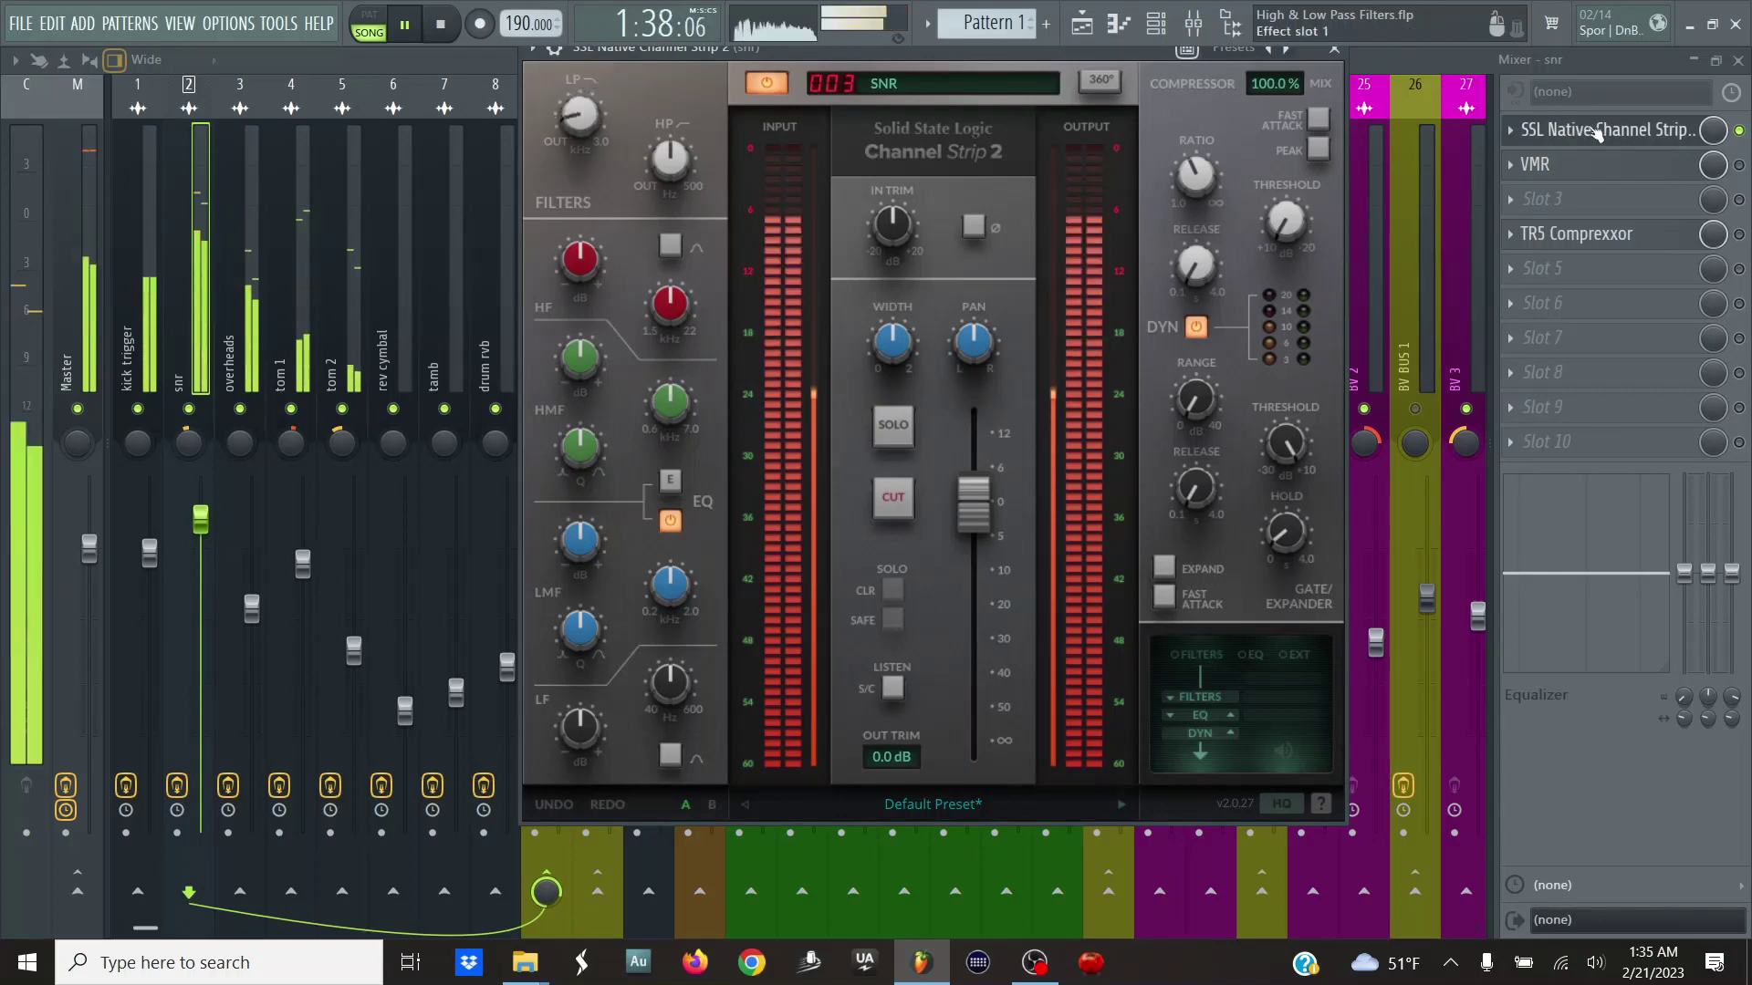
left_click(1596, 132)
- Select the overheads track, audition it in solo during playback, and return to the full mix
left_click(239, 365)
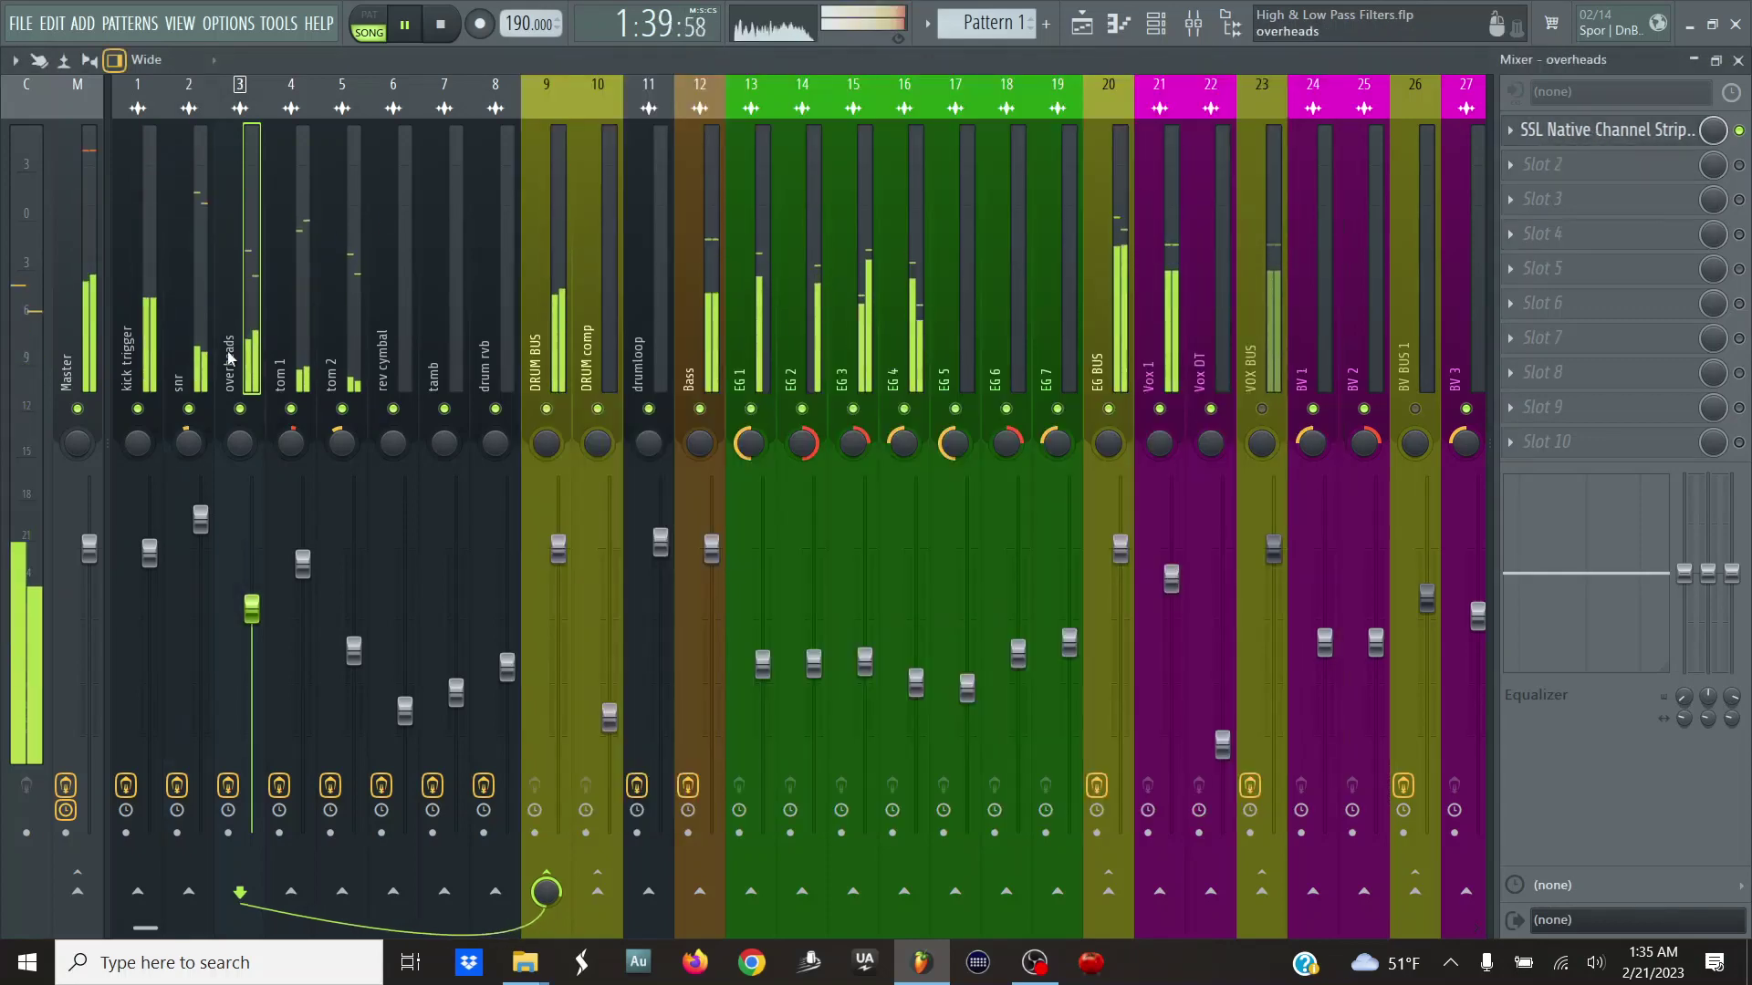
right_click(240, 410)
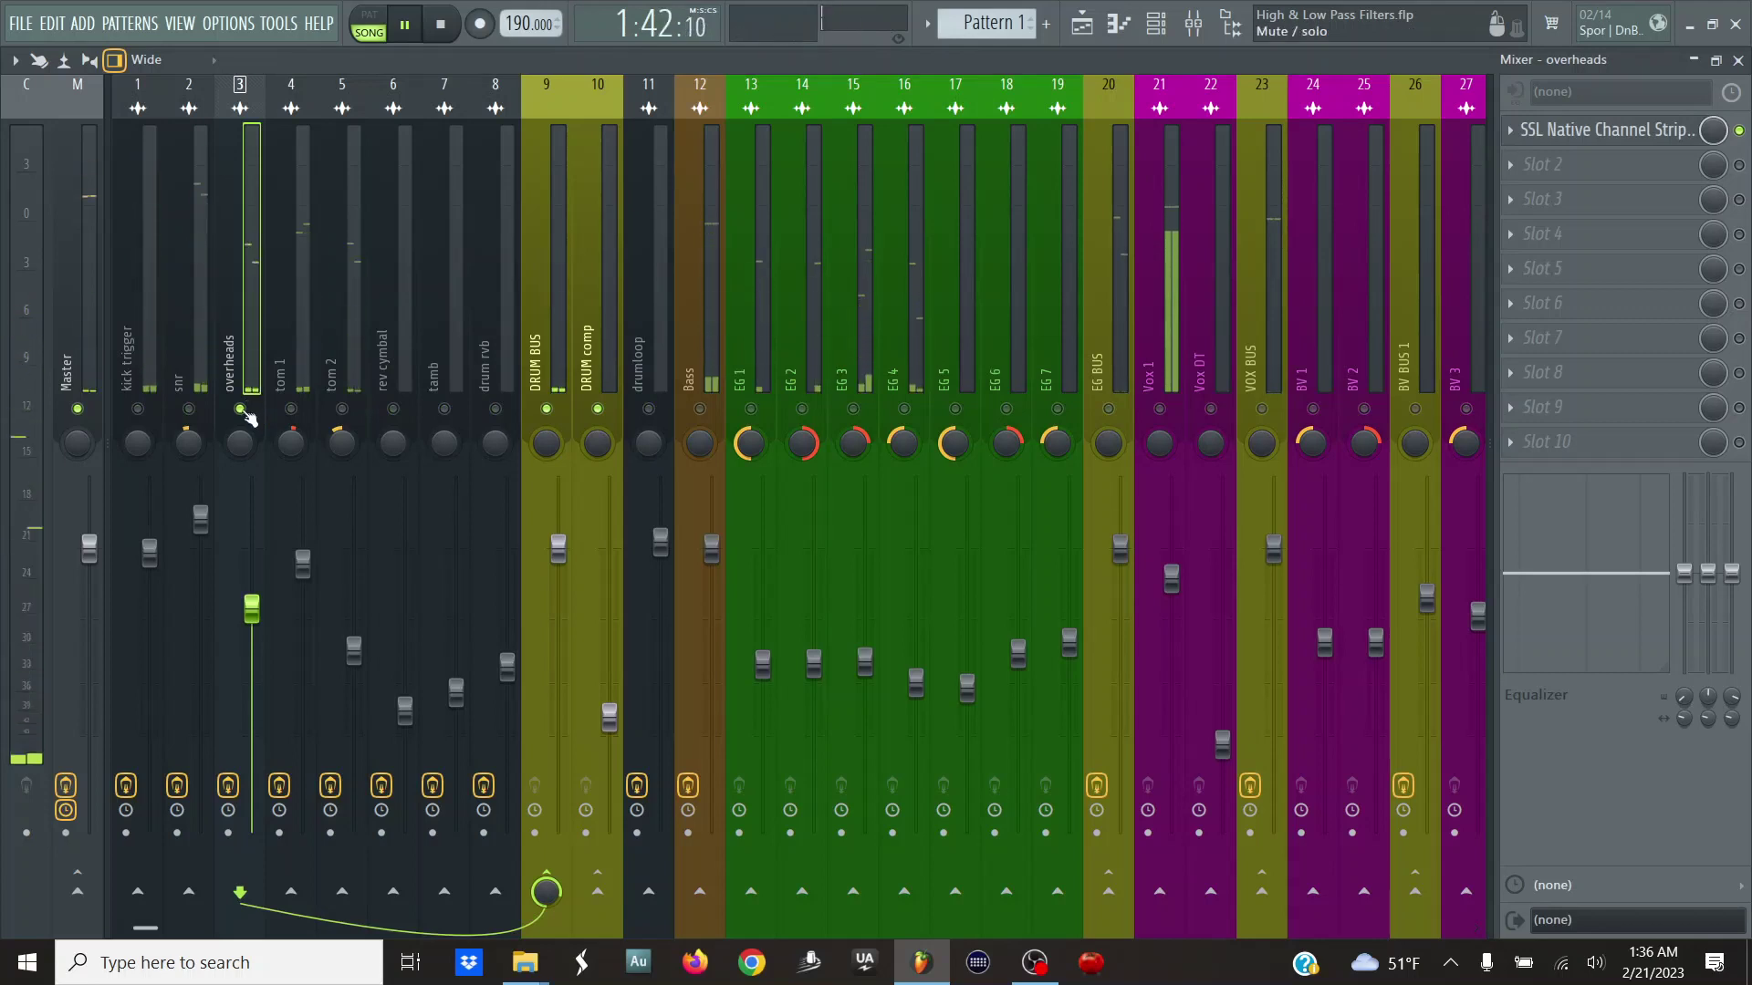
right_click(243, 411)
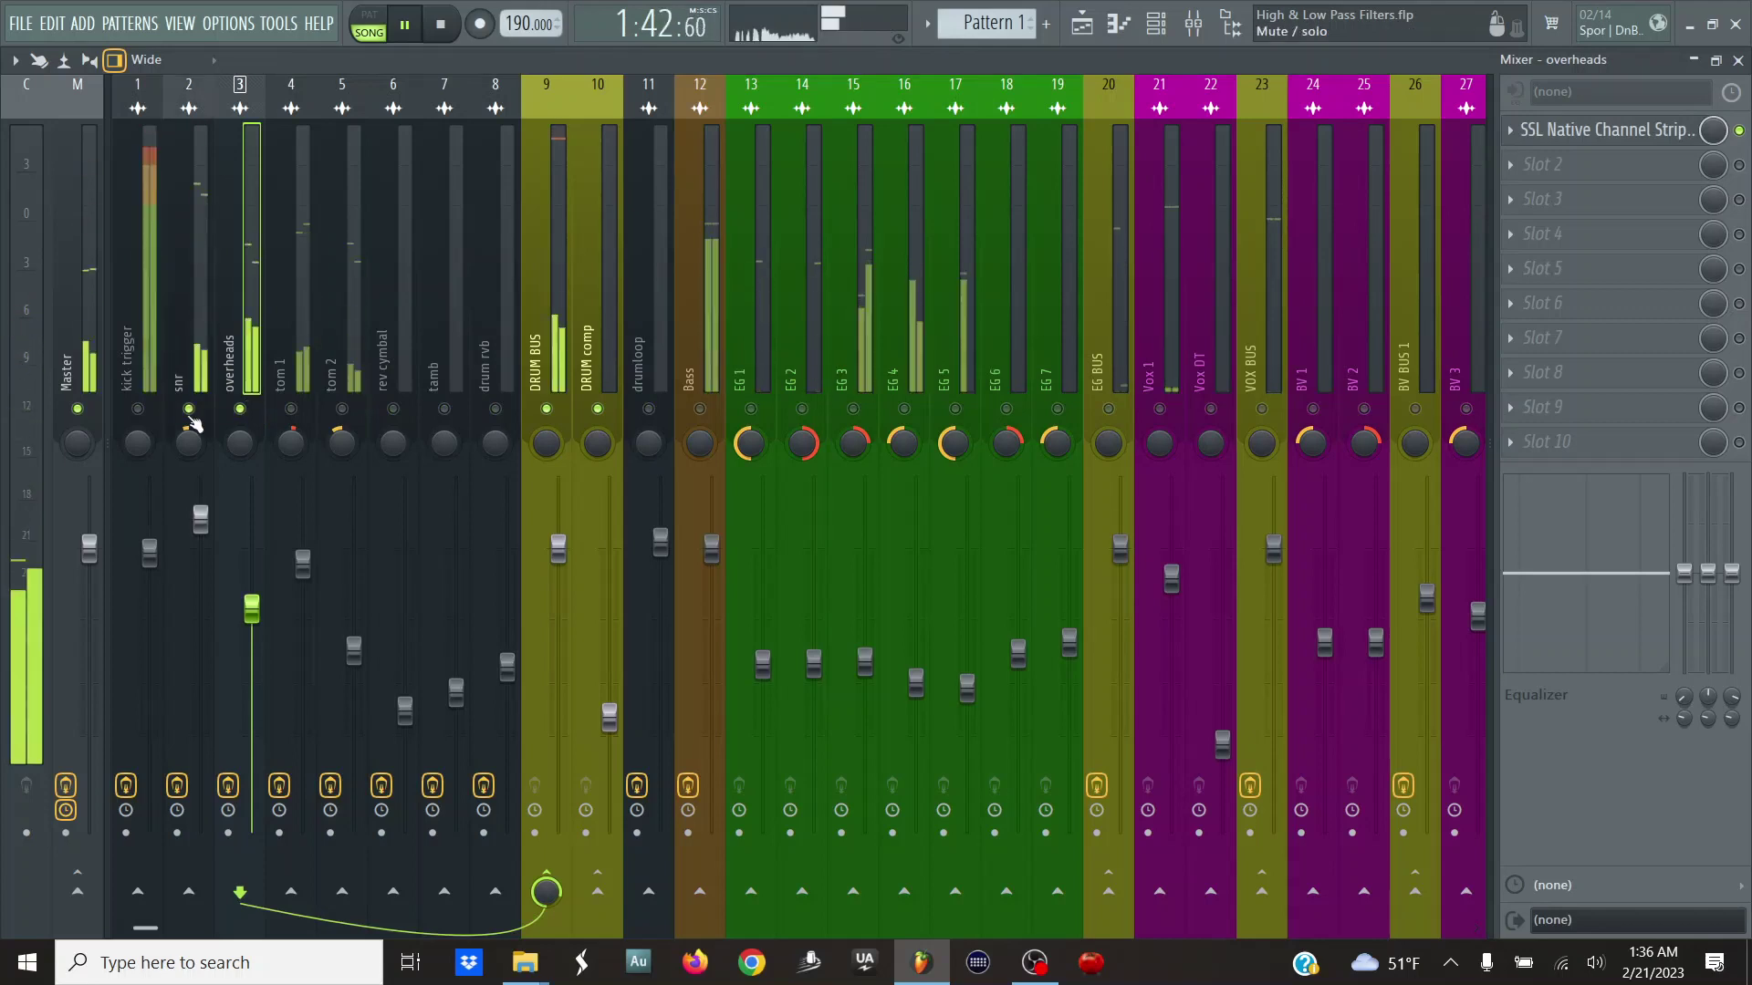
right_click(242, 410)
- Mute the VOX BUS, BV BUS 1, BV BUS 2 and BV BUS 3 tracks again
left_click(1261, 409)
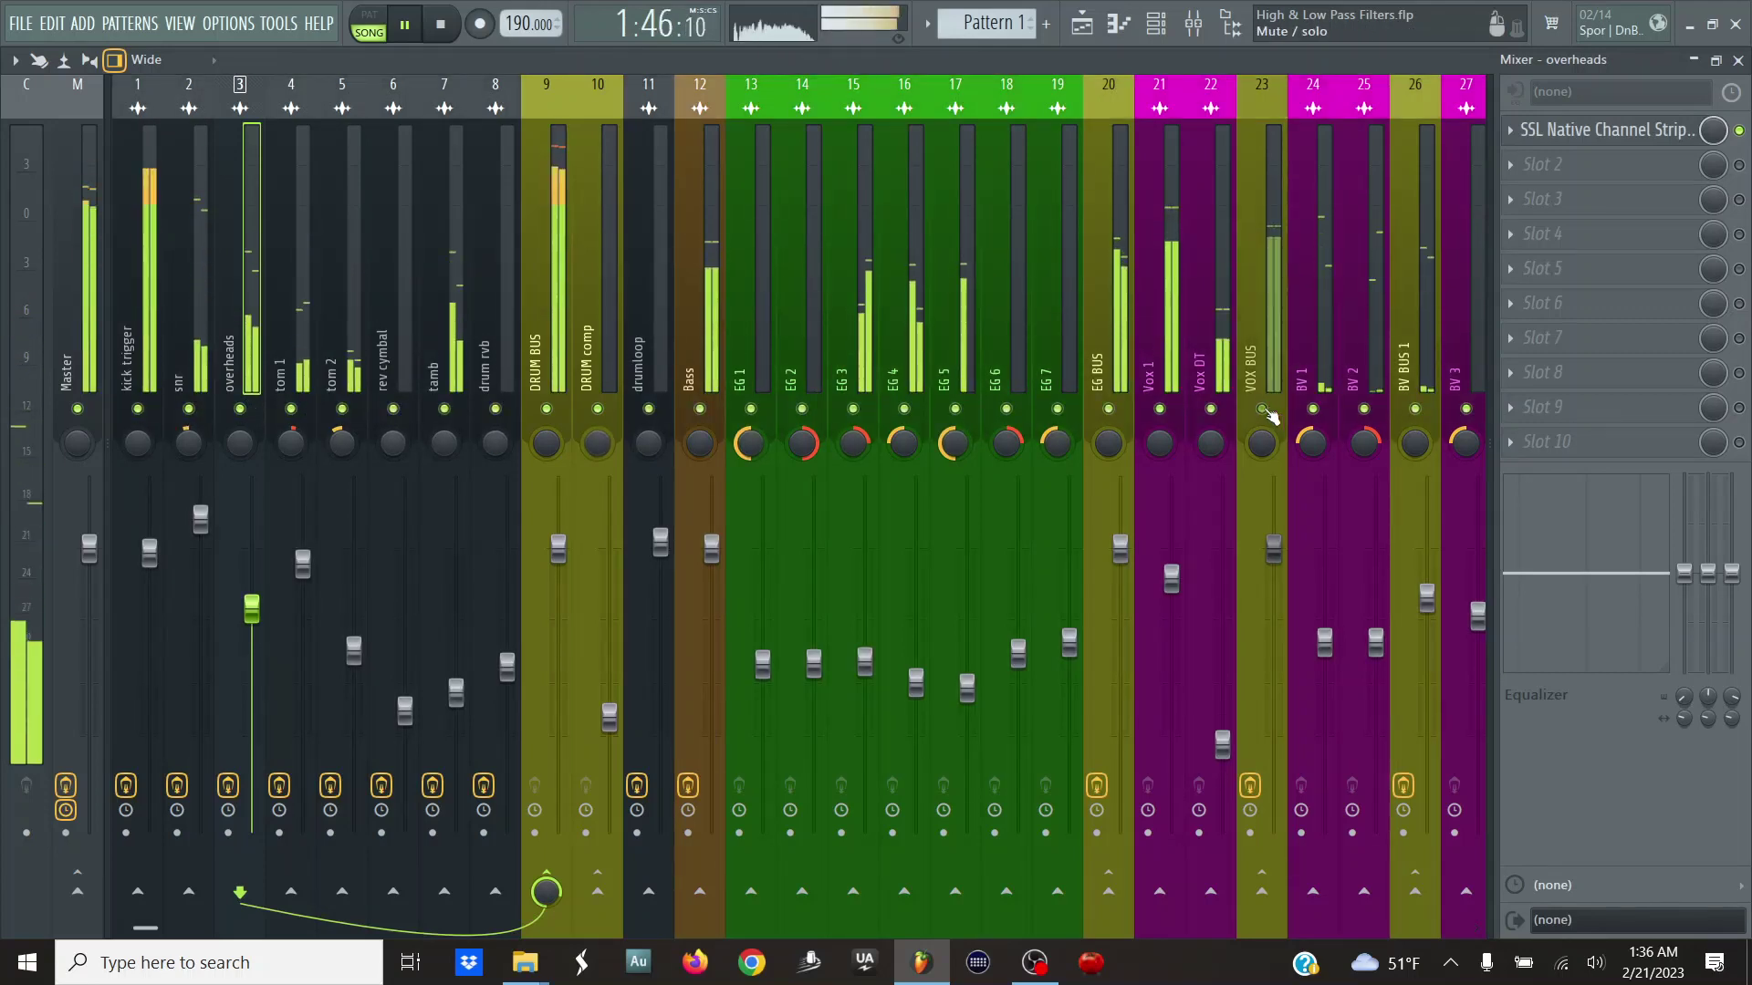
left_click(1415, 409)
scroll(1316, 330, "down", 4)
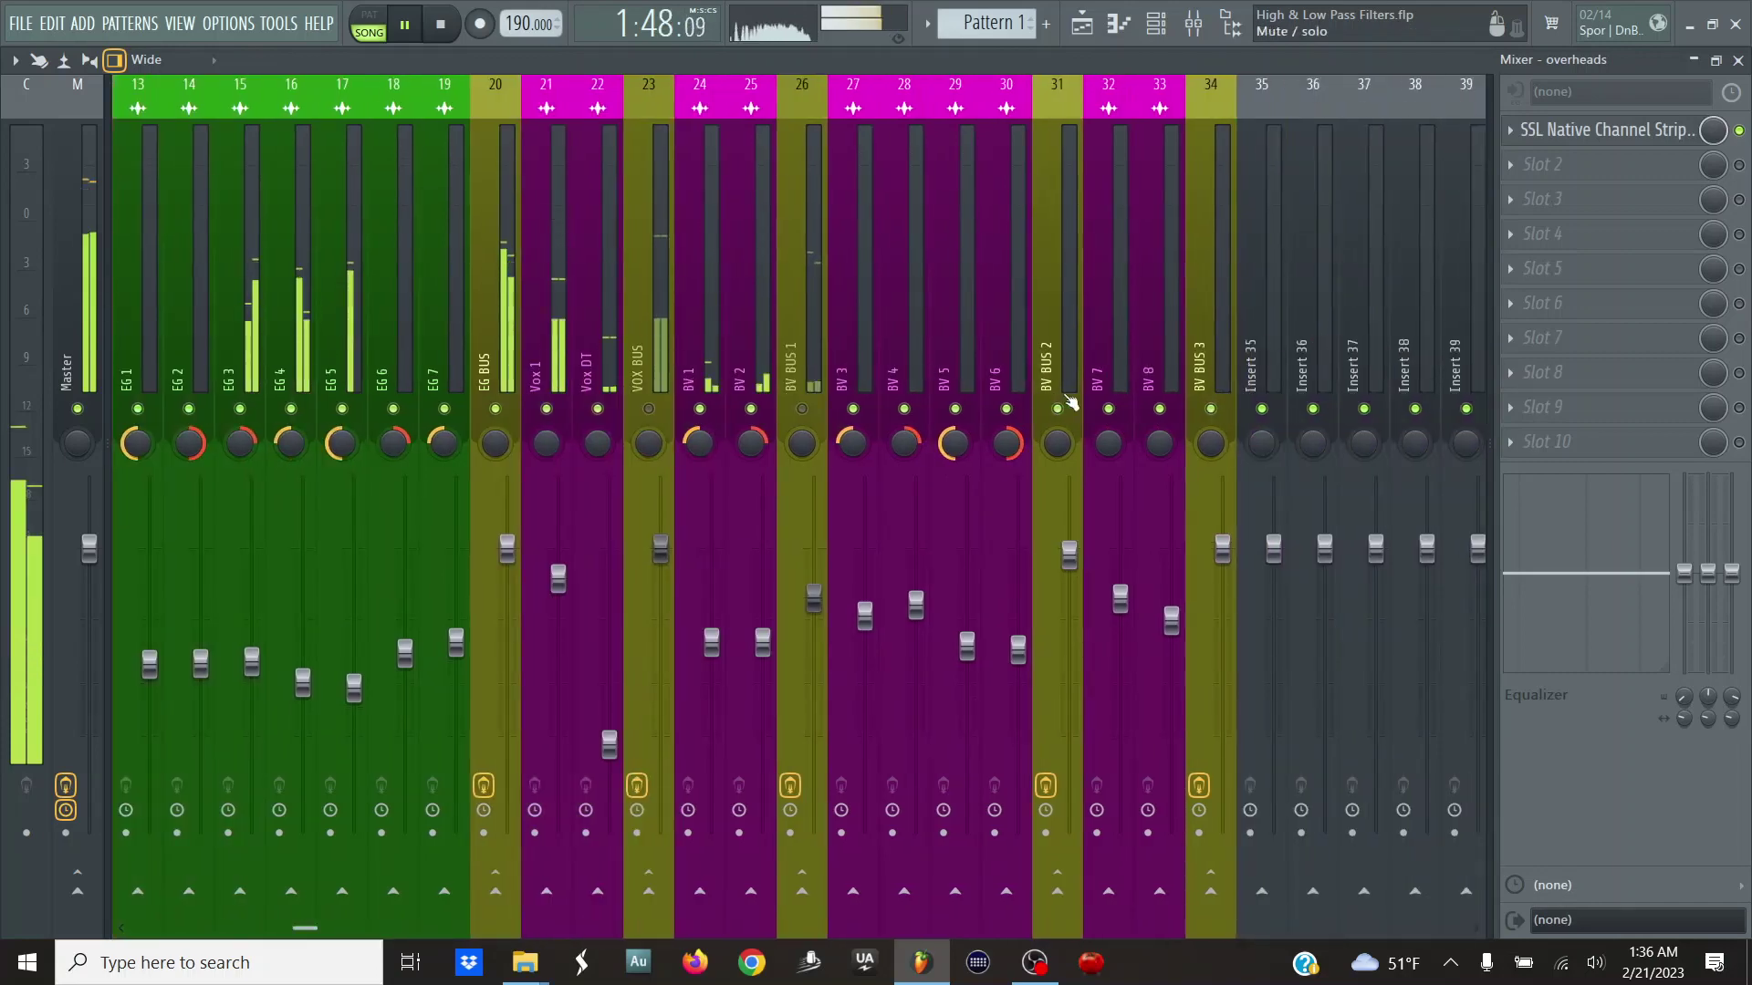
left_click(1058, 408)
left_click(1211, 409)
scroll(801, 332, "up", 4)
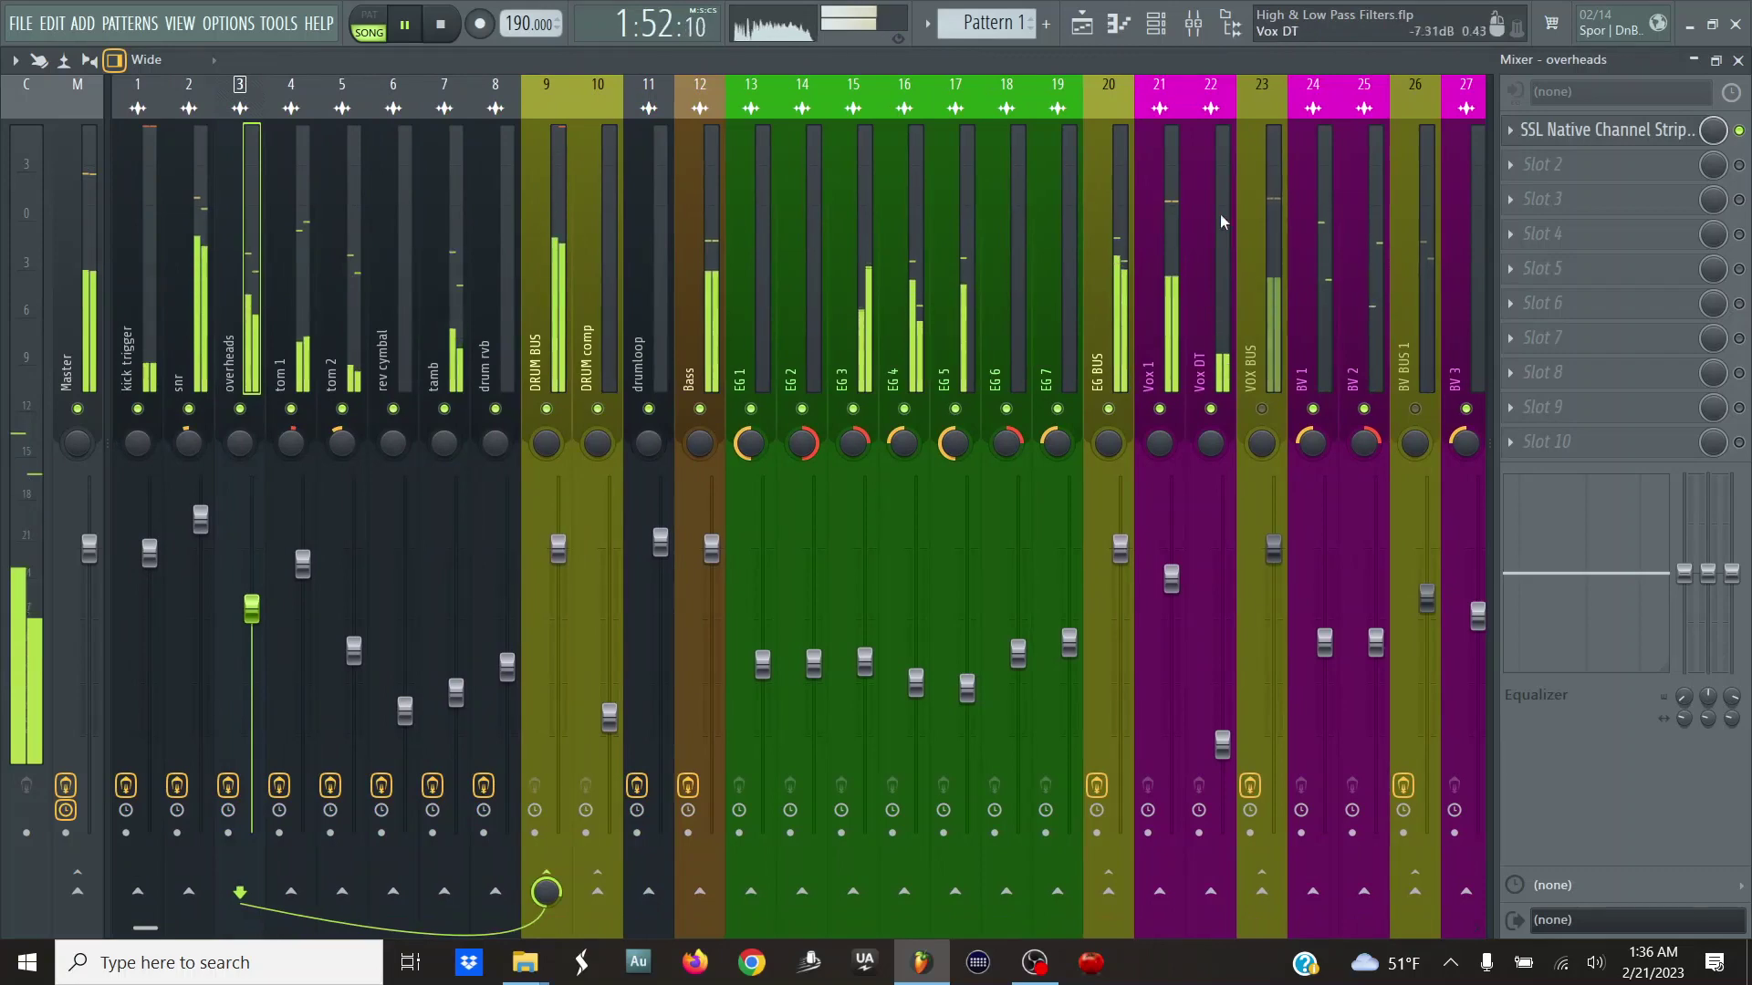
- Engage the high-pass filter in the overheads' channel strip, raising its knob from OUT during playback
left_click(1606, 130)
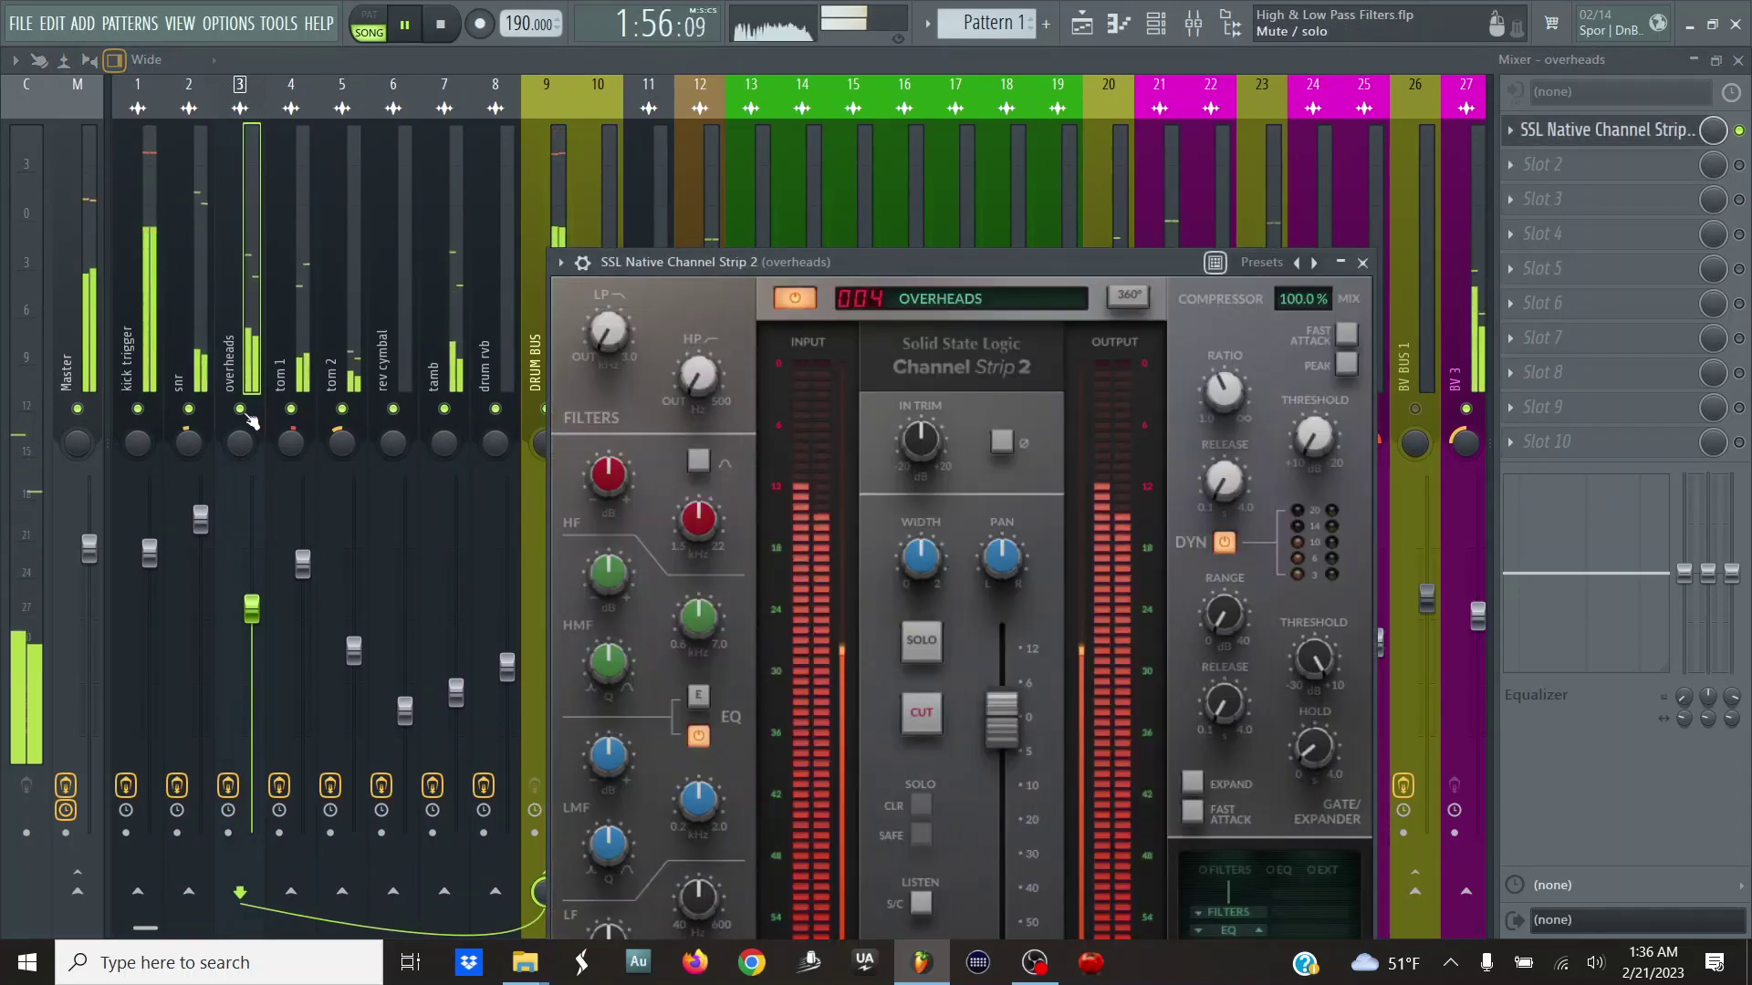
key("Escape")
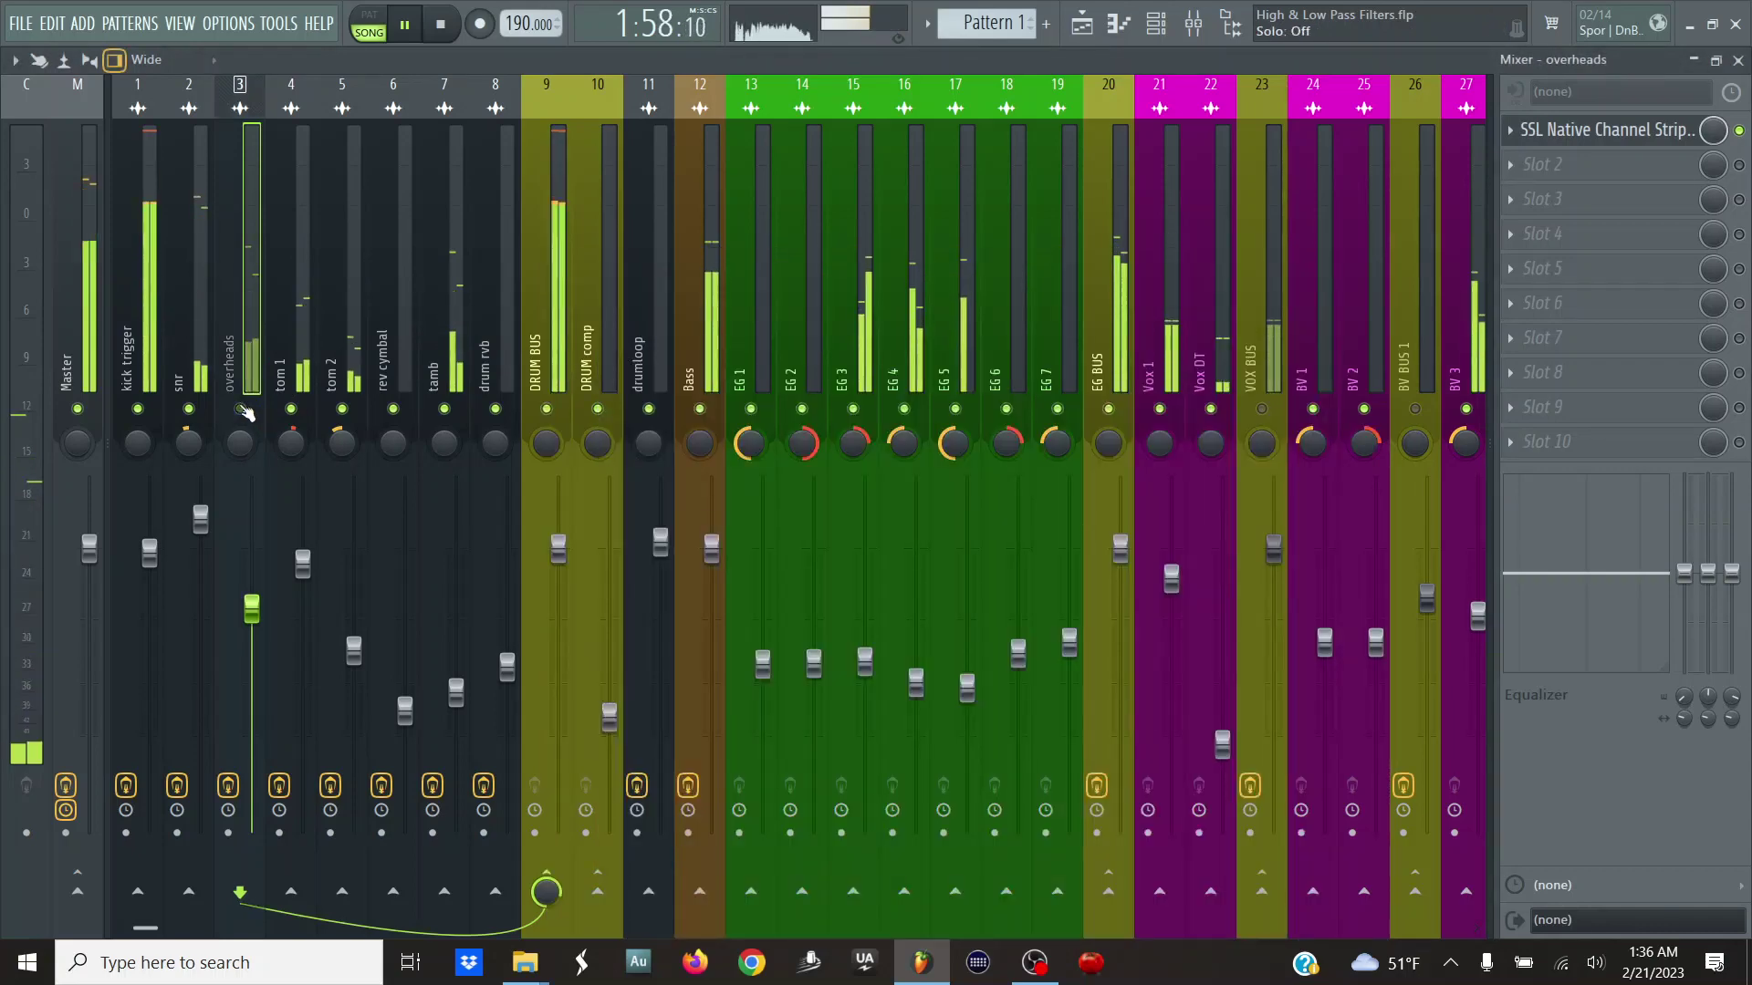
left_click(1564, 144)
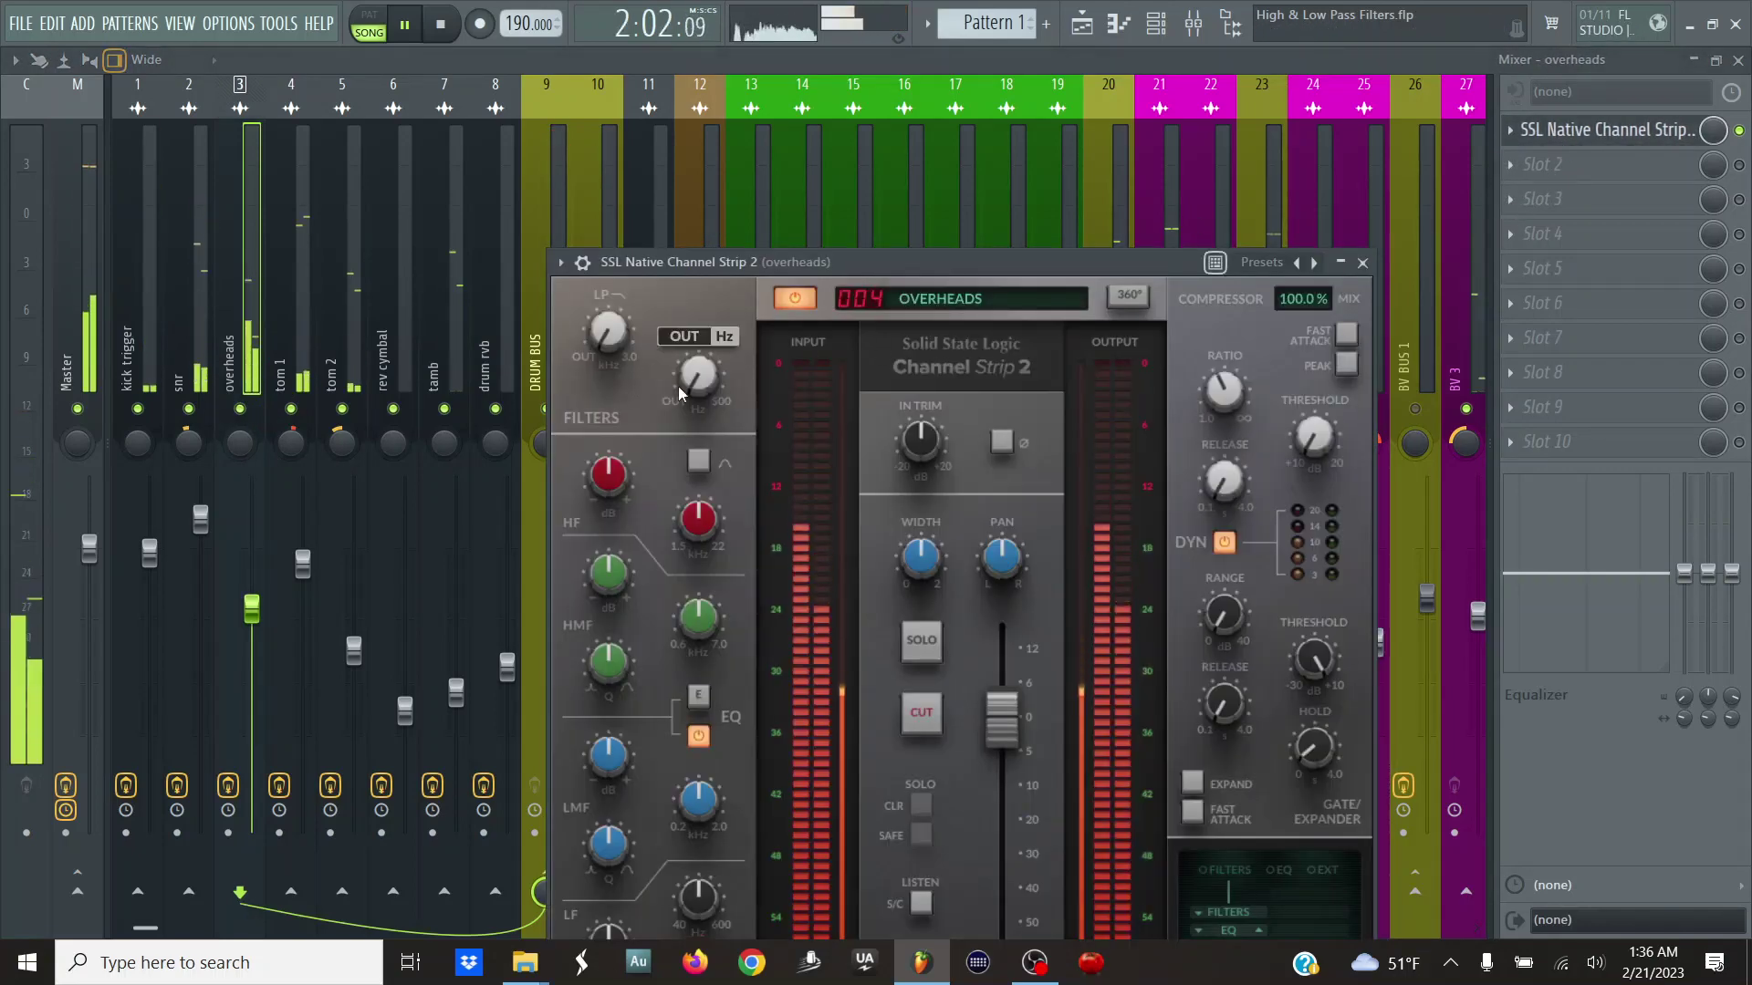
left_click_drag(694, 388, 697, 379)
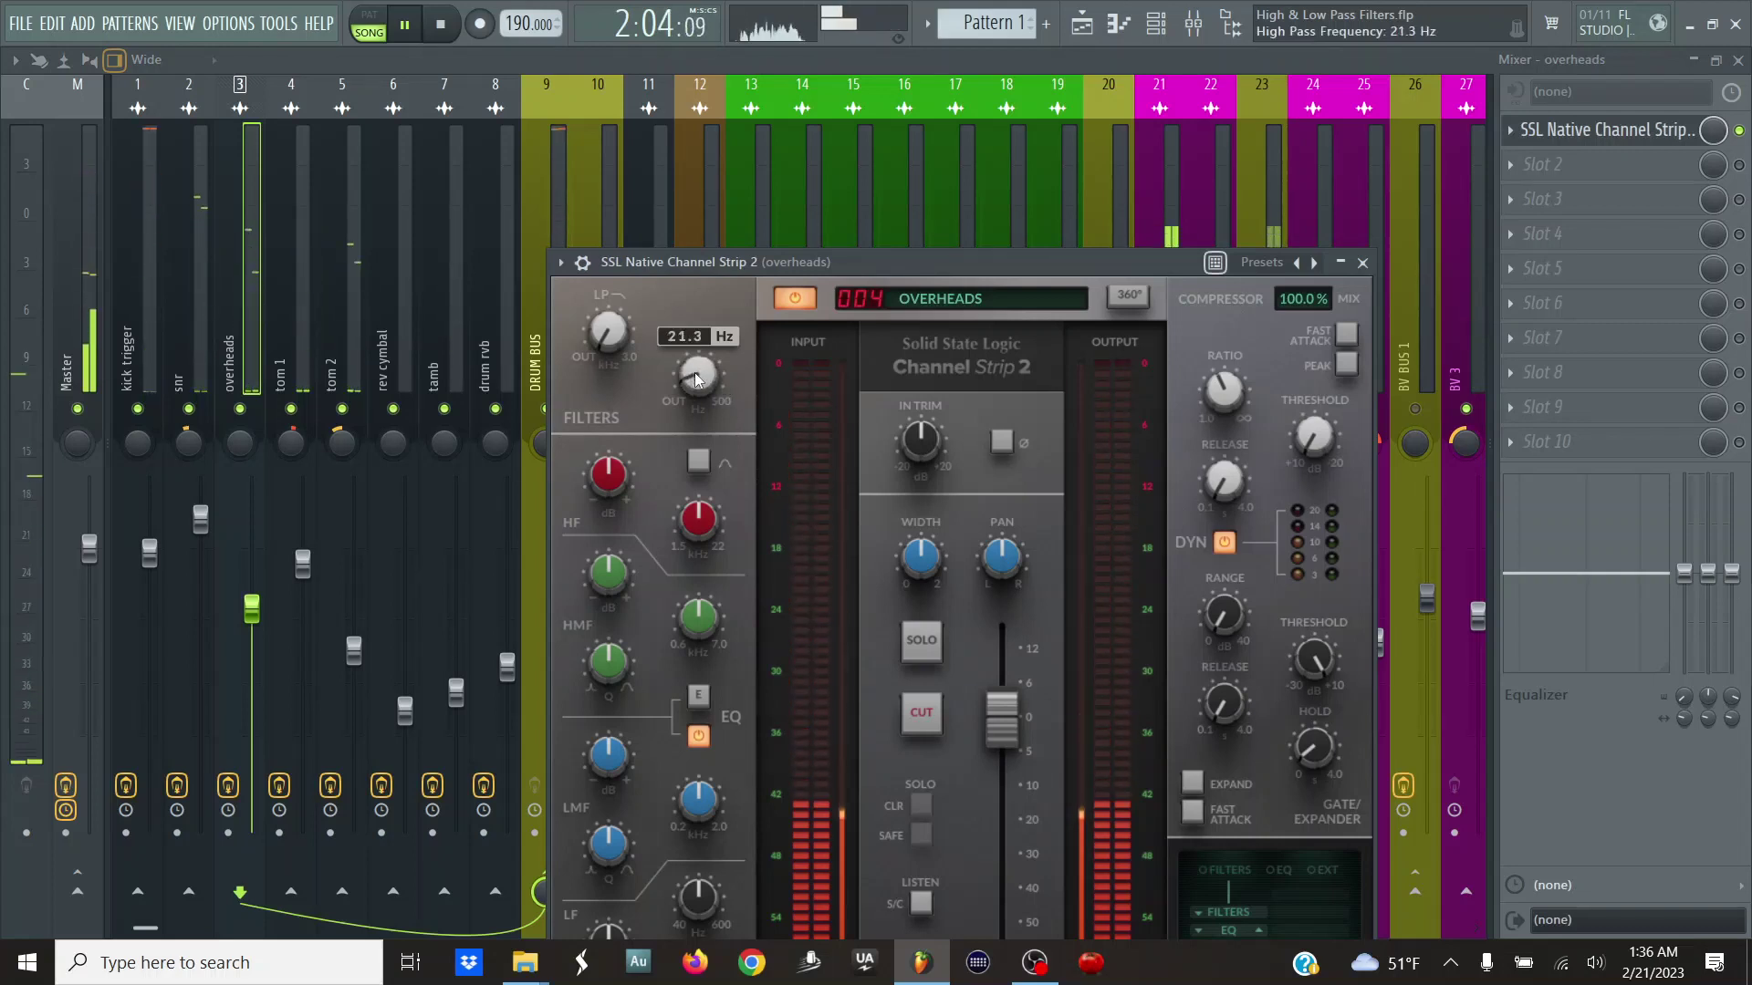
scroll(696, 380, "up", 1)
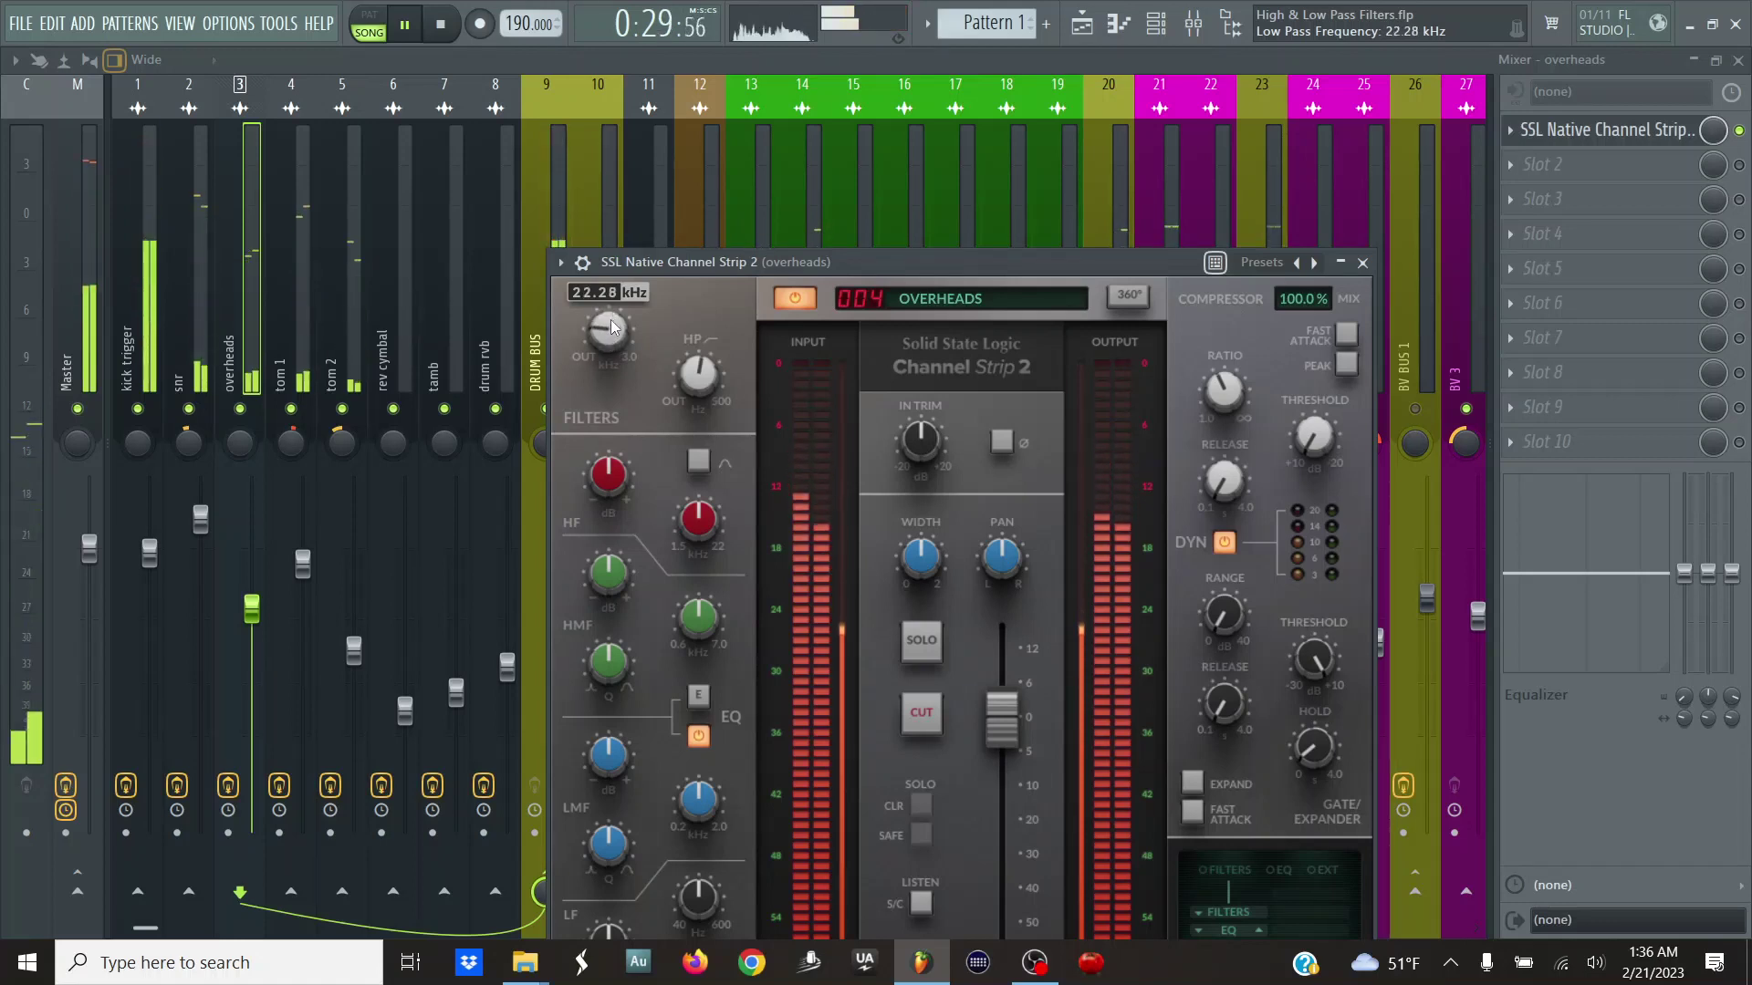
- Sweep the low-pass filter in the overheads' channel strip during playback and set it to 25.33 kHz
scroll(610, 333, "up", 2)
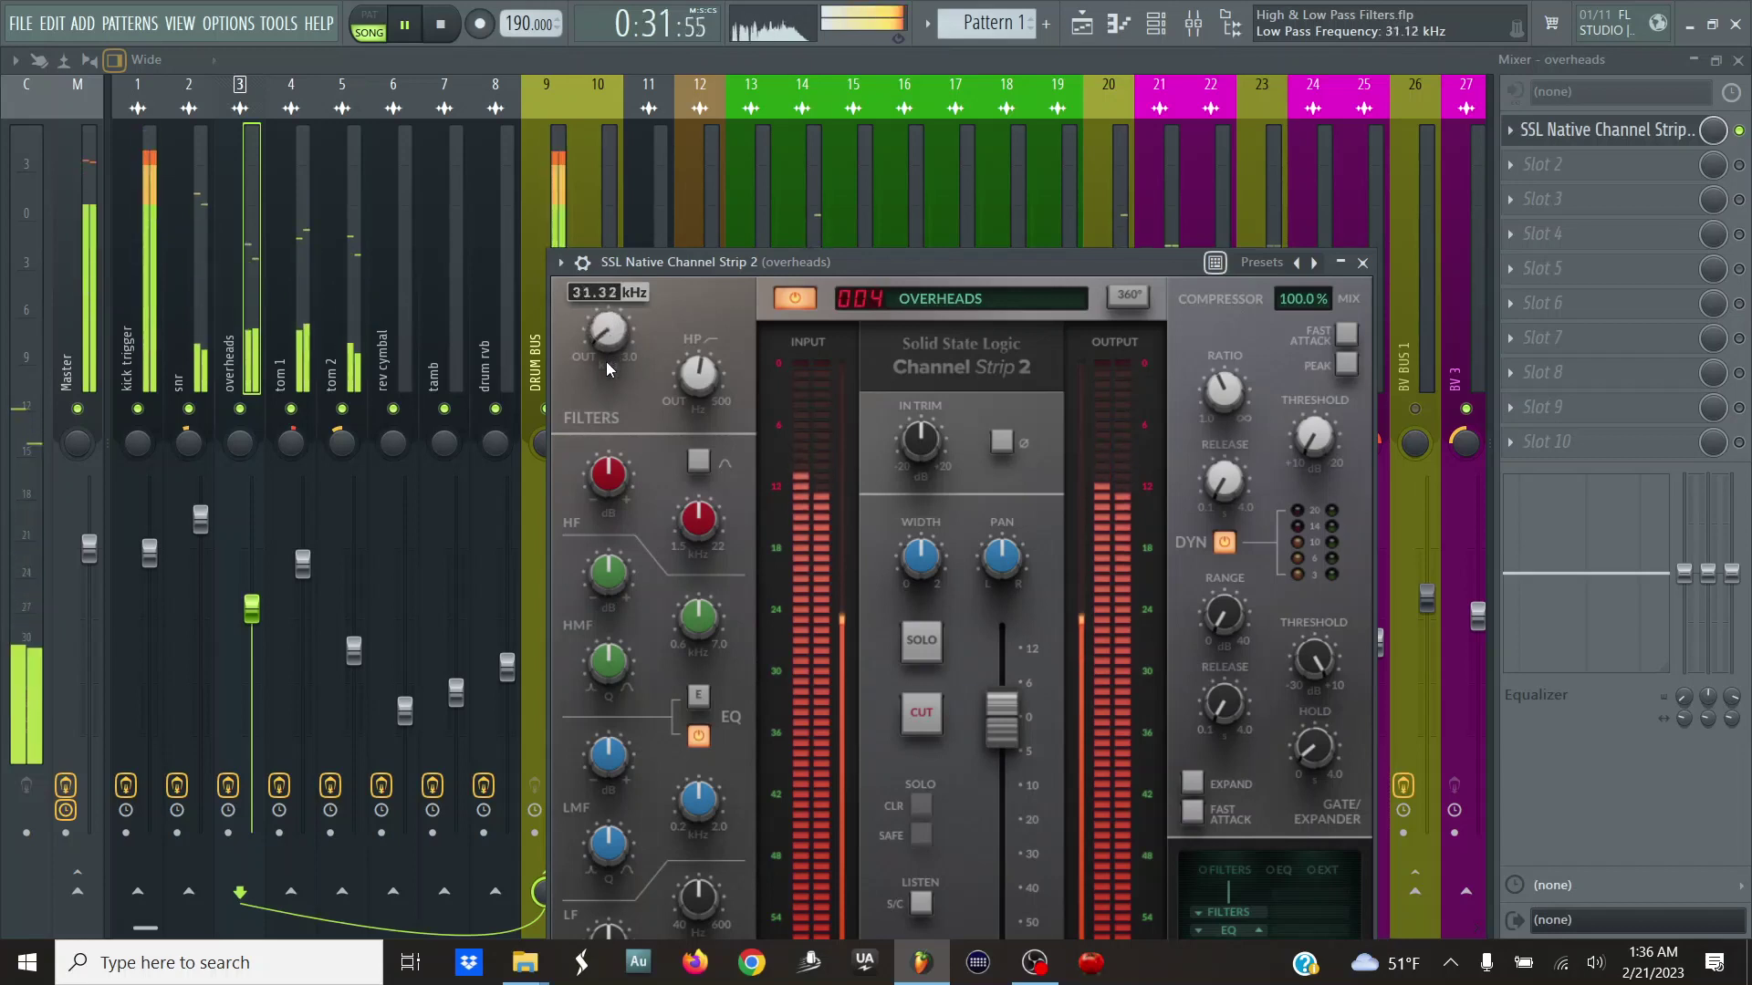
scroll(610, 351, "down", 6)
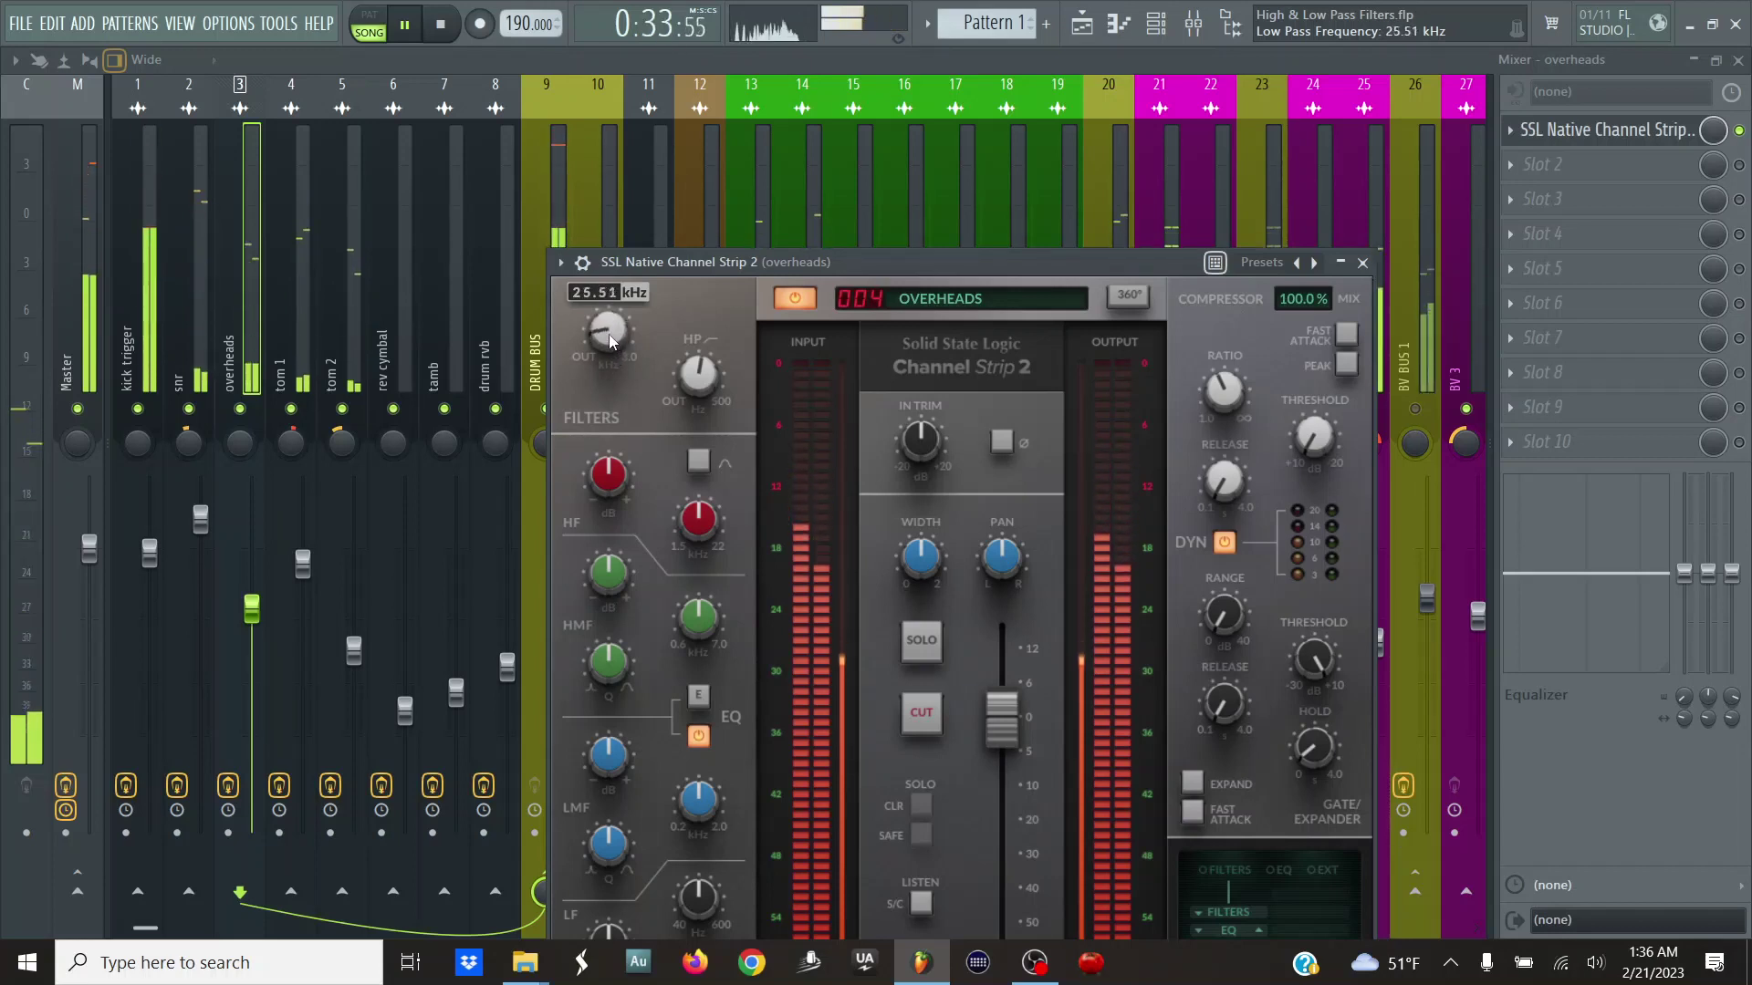
scroll(610, 341, "down", 1)
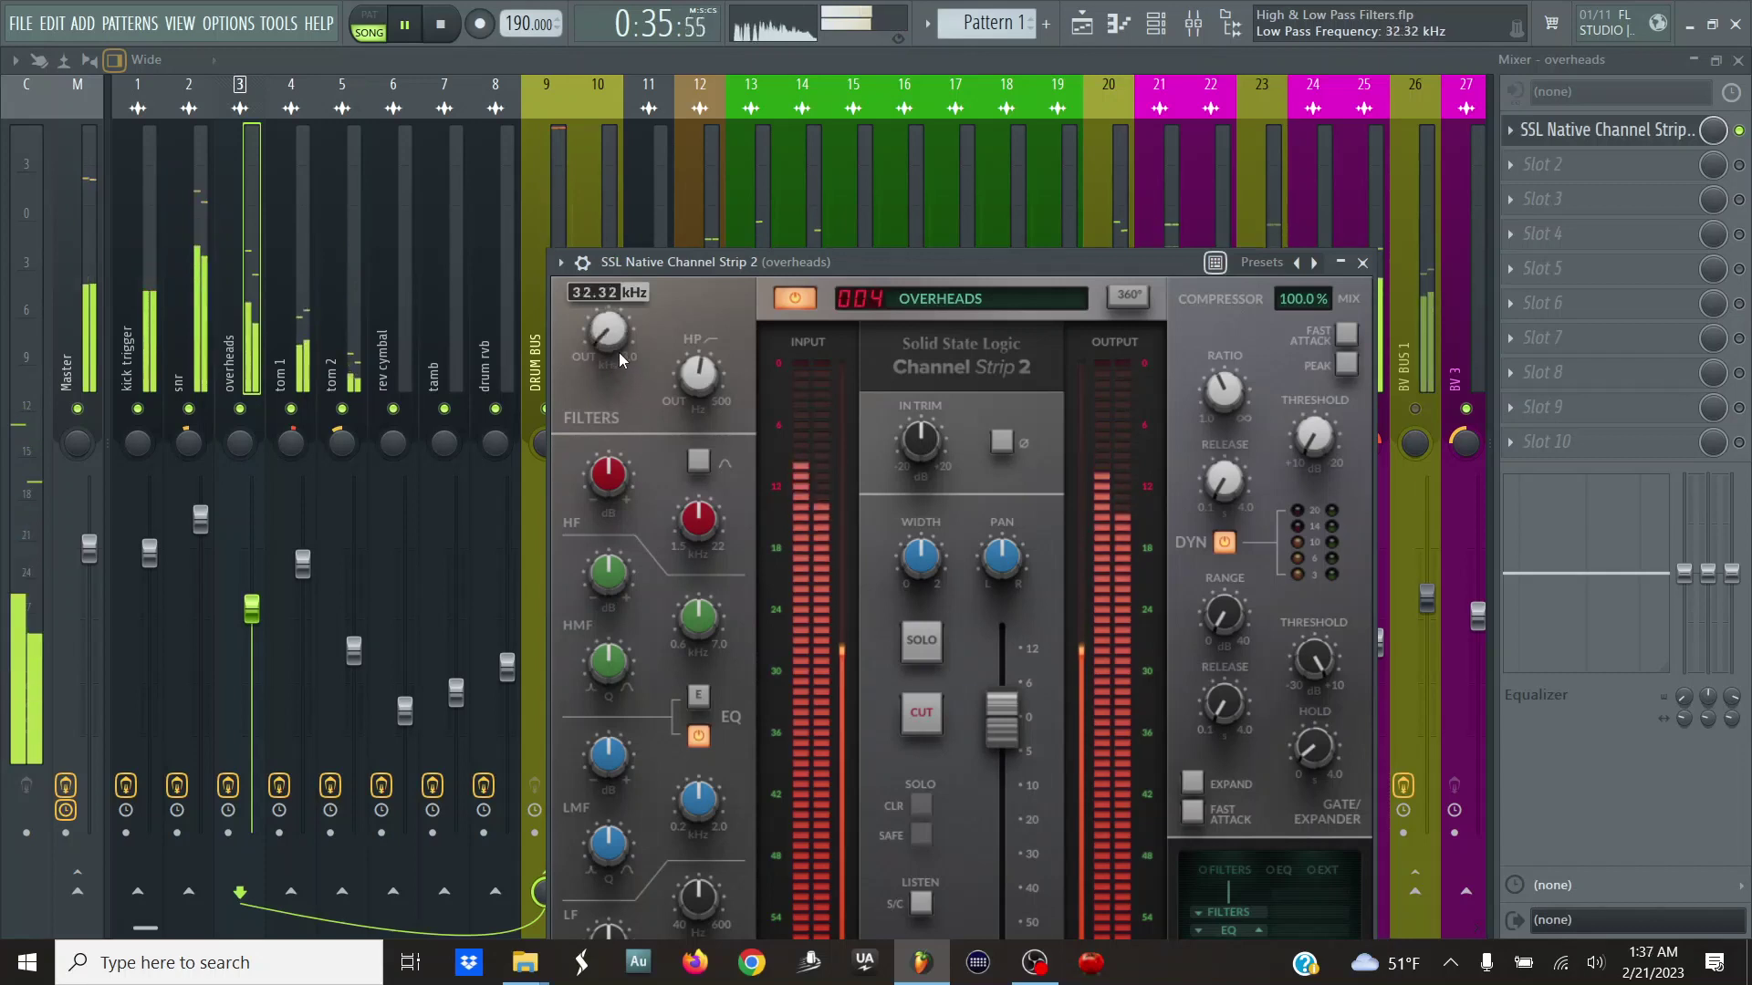
scroll(610, 342, "down", 3)
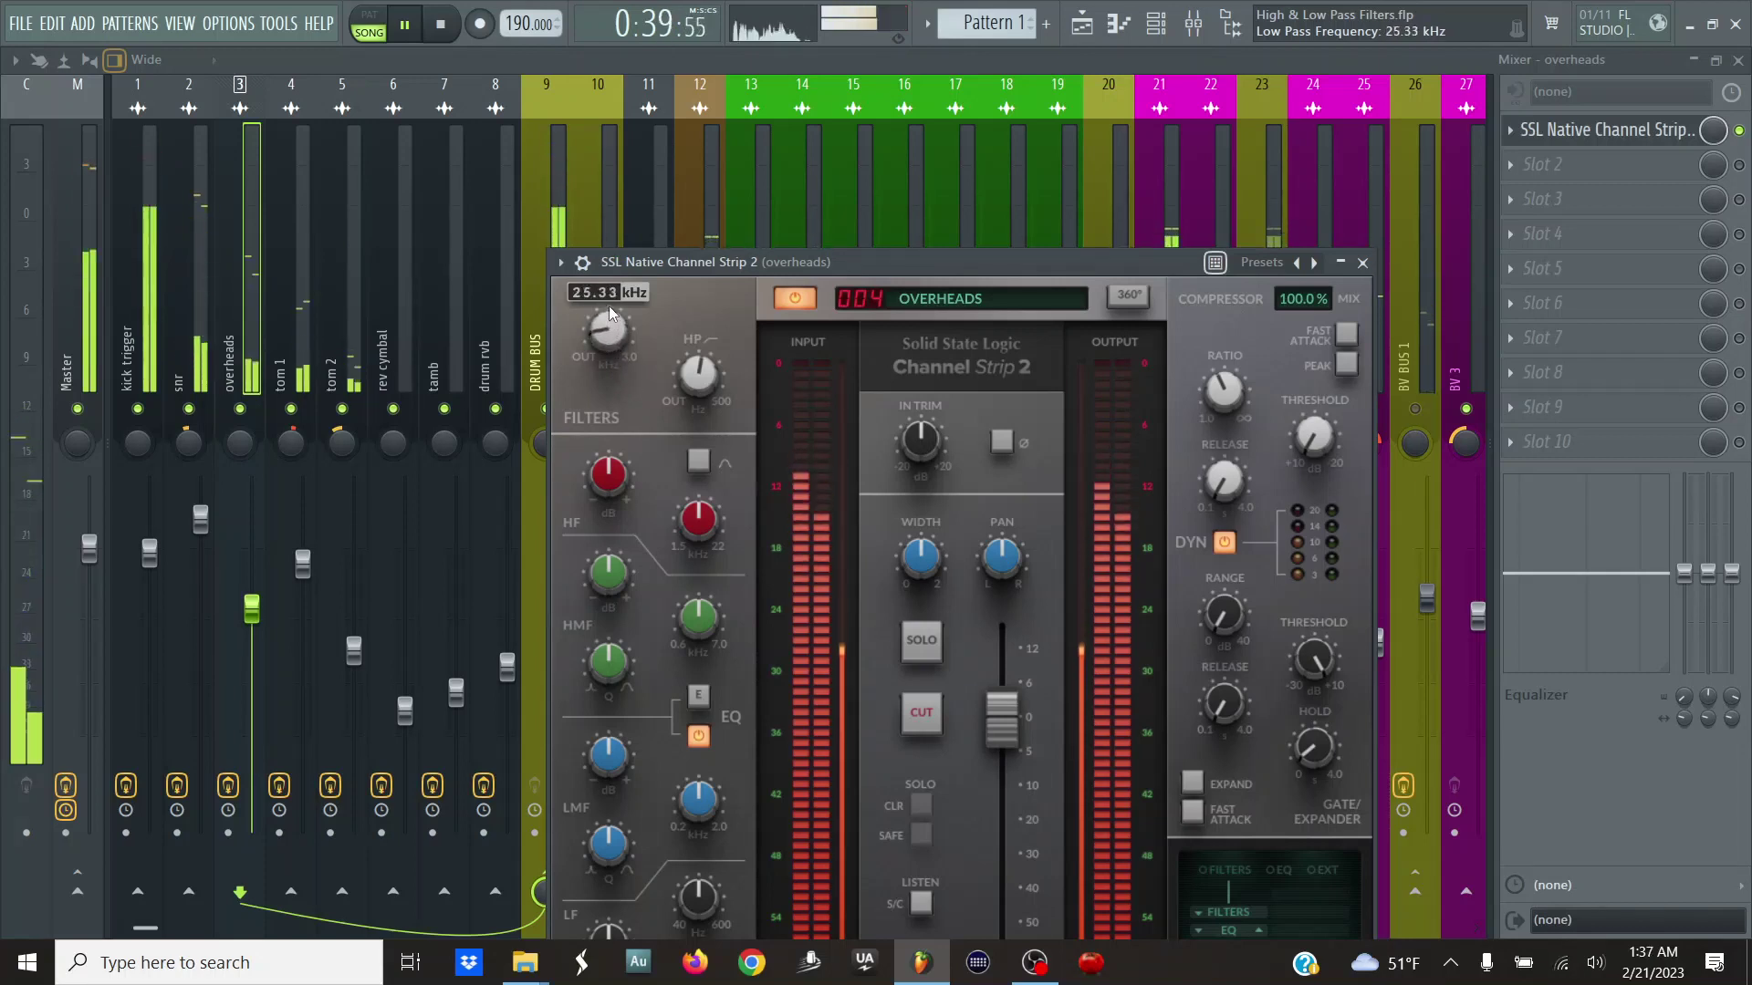
- Select the tom 1 mixer track and bring the tom clips around bar 17 into view in the Playlist
key("Right")
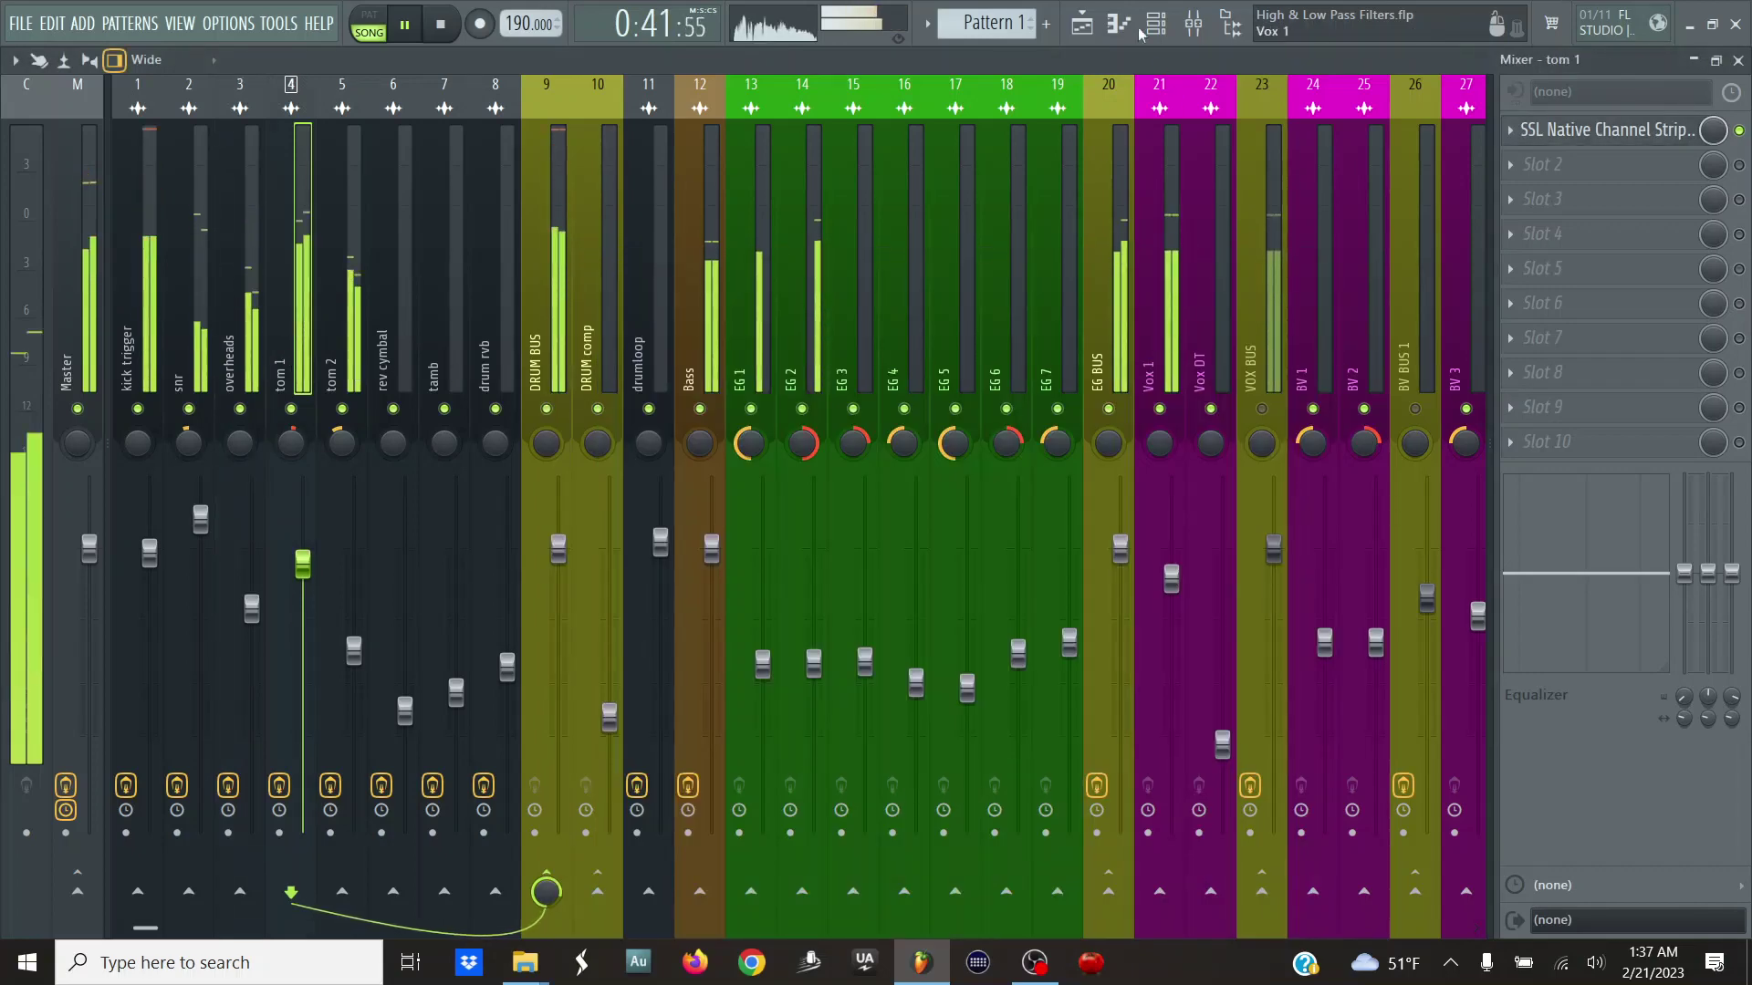
left_click(1086, 28)
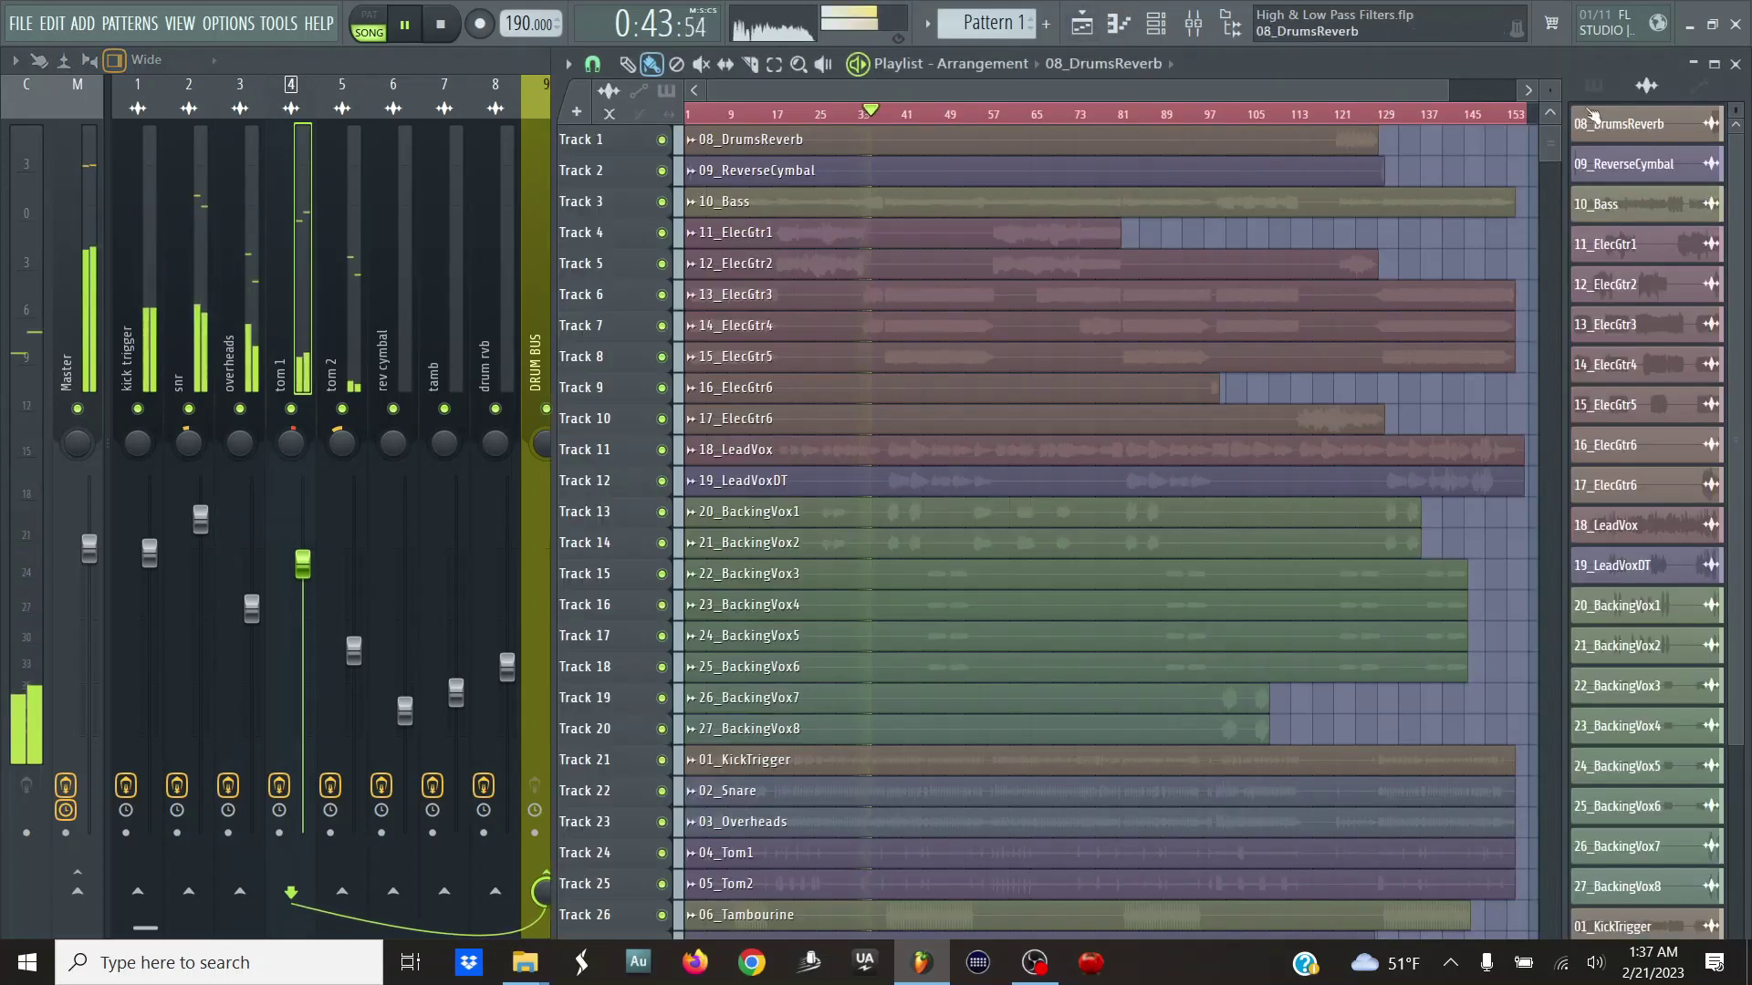
scroll(1259, 234, "up", 3, "alt")
scroll(1259, 235, "down", 5)
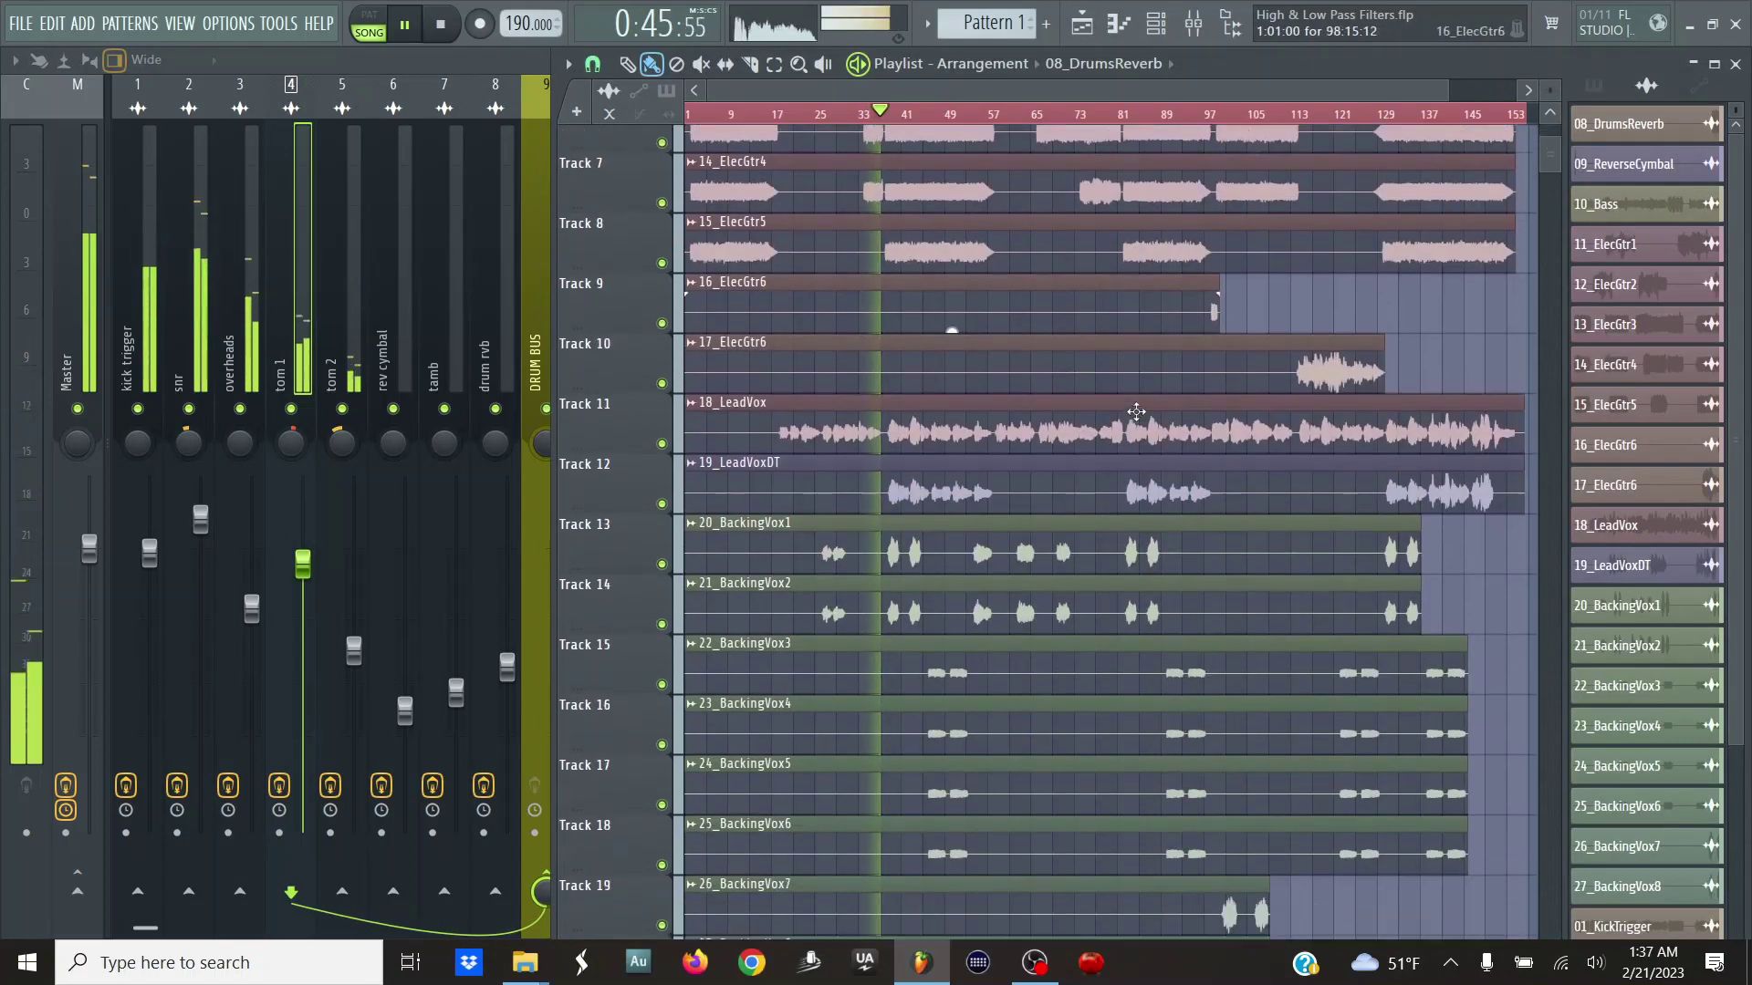
scroll(1136, 411, "down", 8)
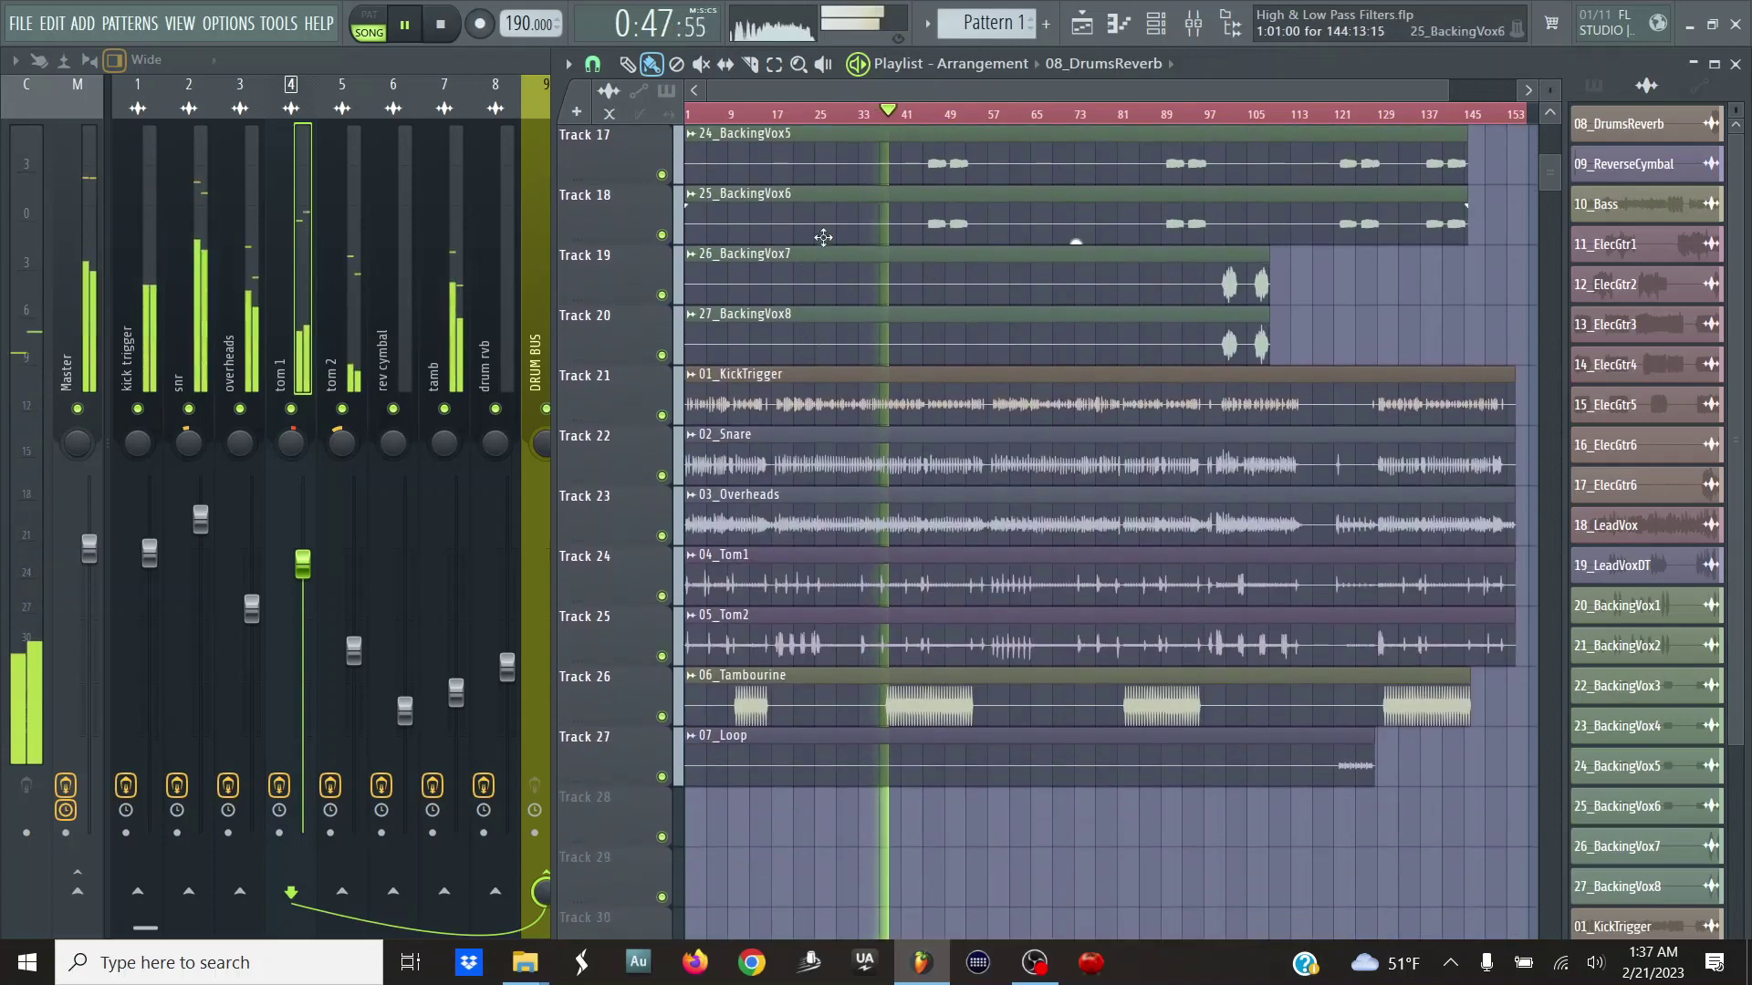
scroll(819, 116, "up", 5)
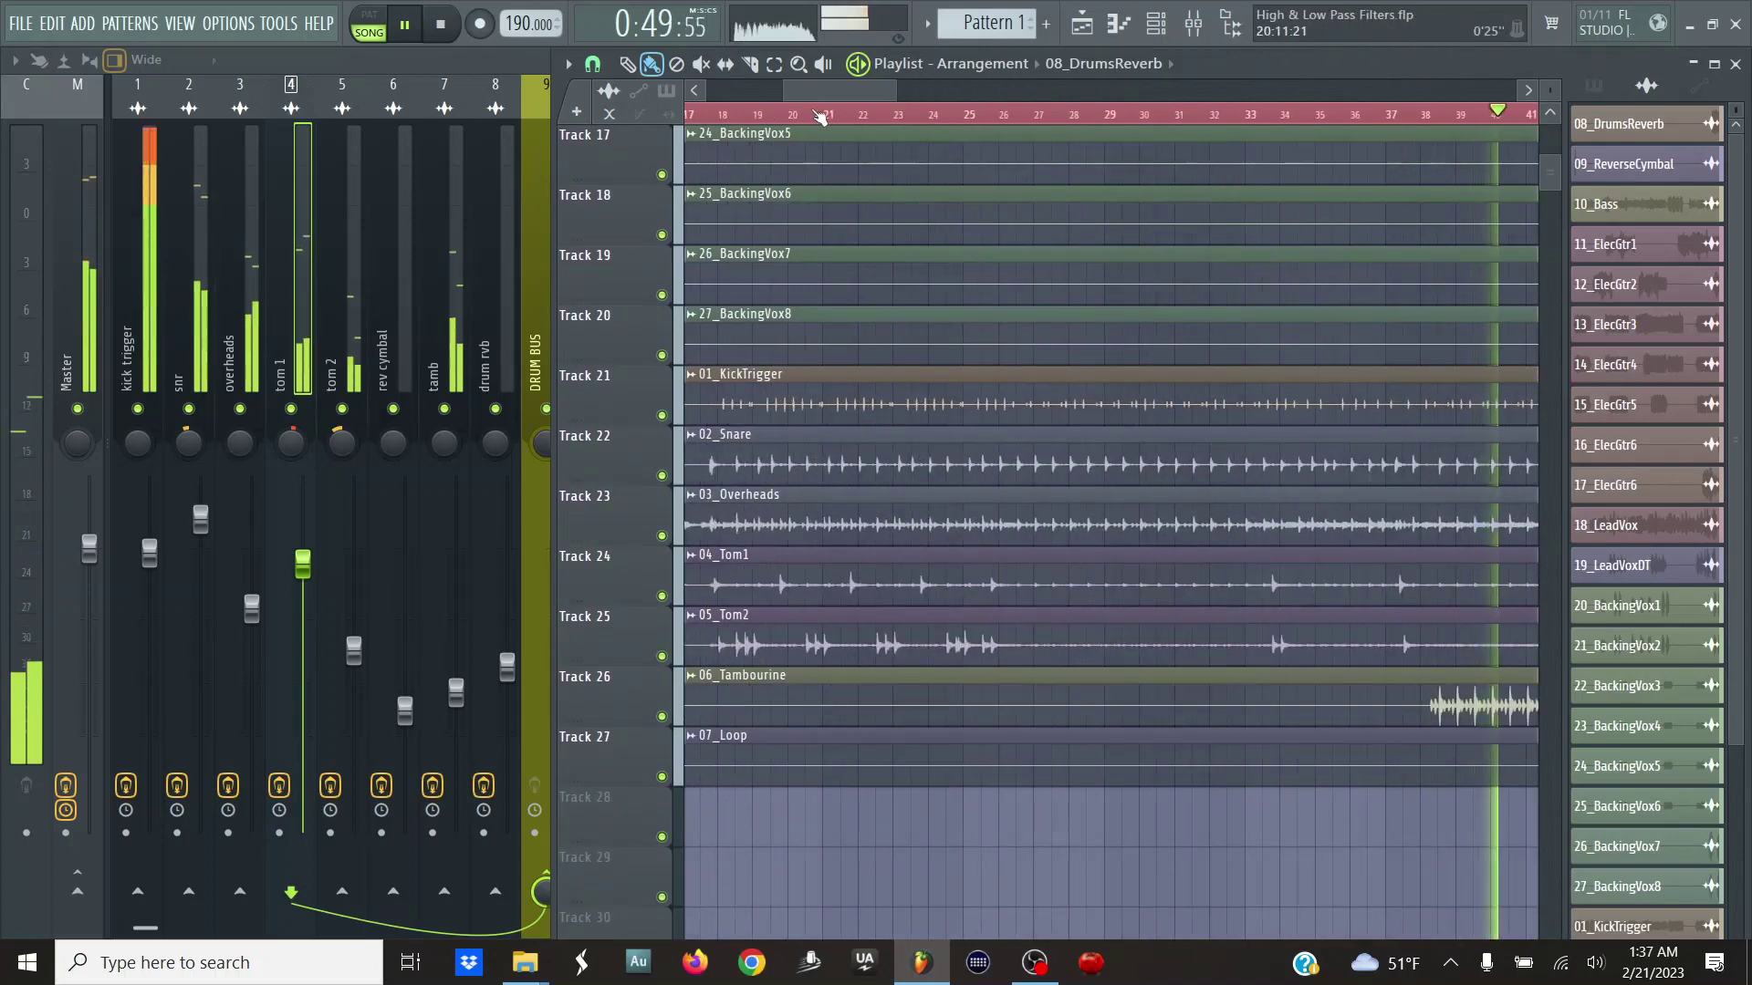
scroll(820, 115, "left", 2)
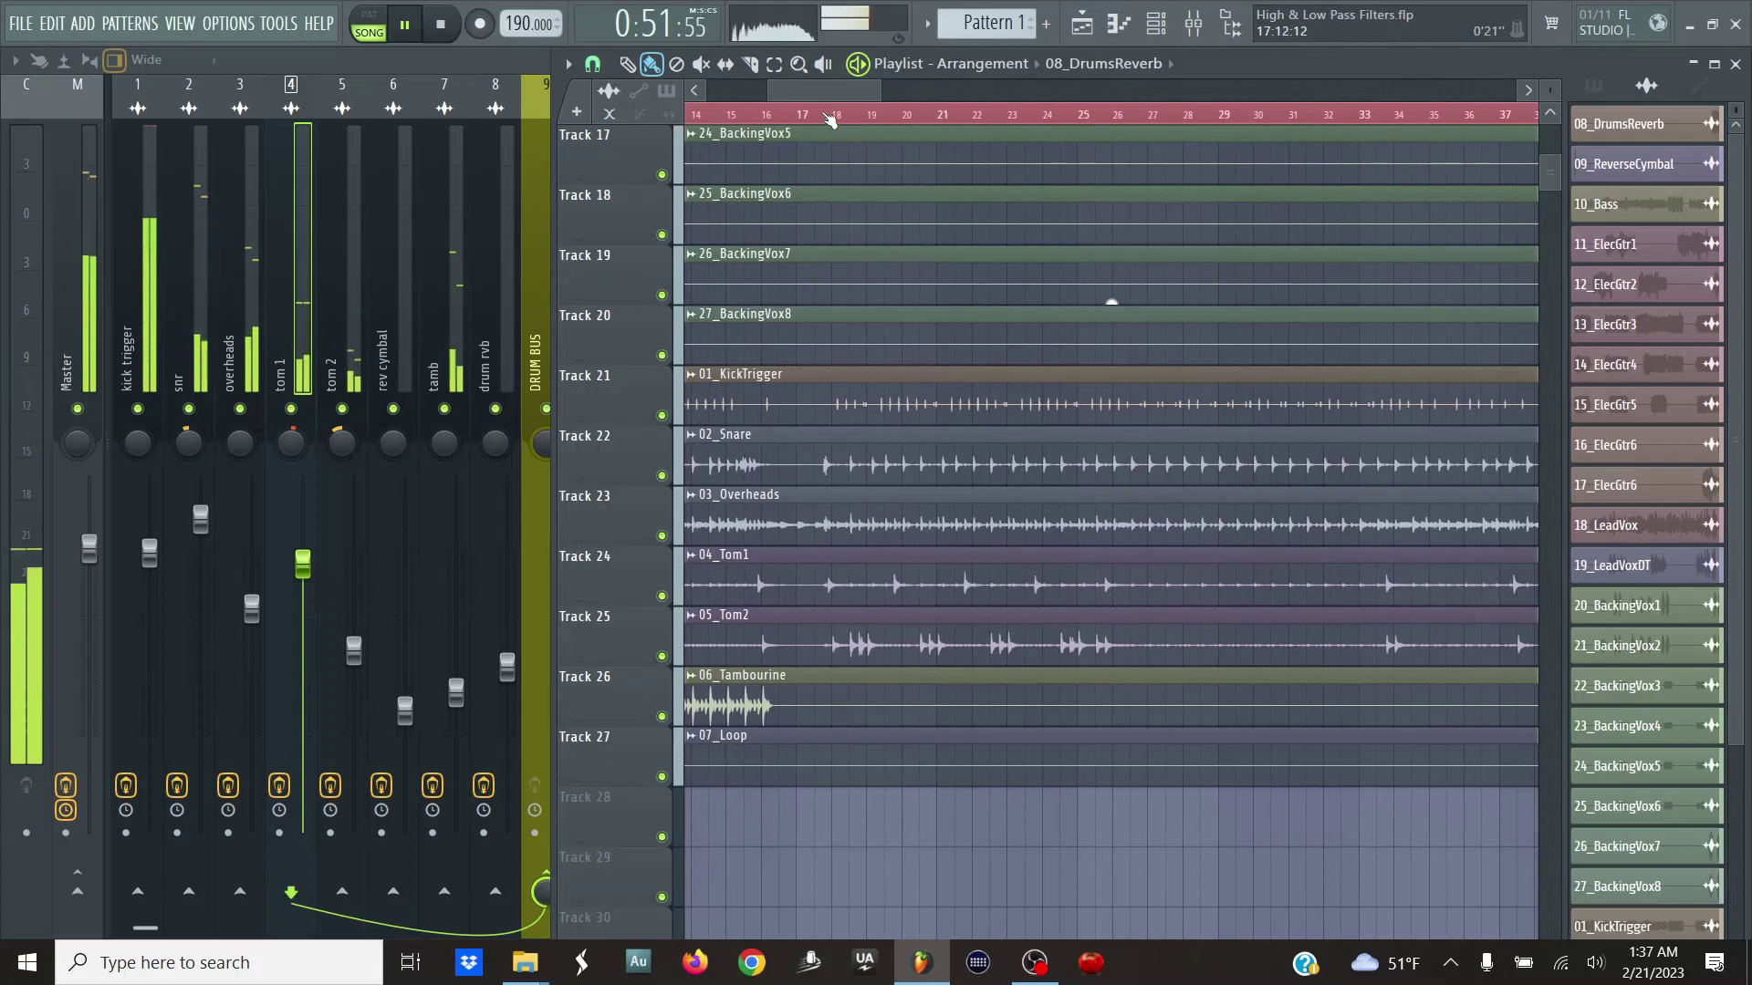
- Stop playback and start a time selection in the Playlist at about bar 18, where the toms come in
key("space")
scroll(828, 119, "up", 3)
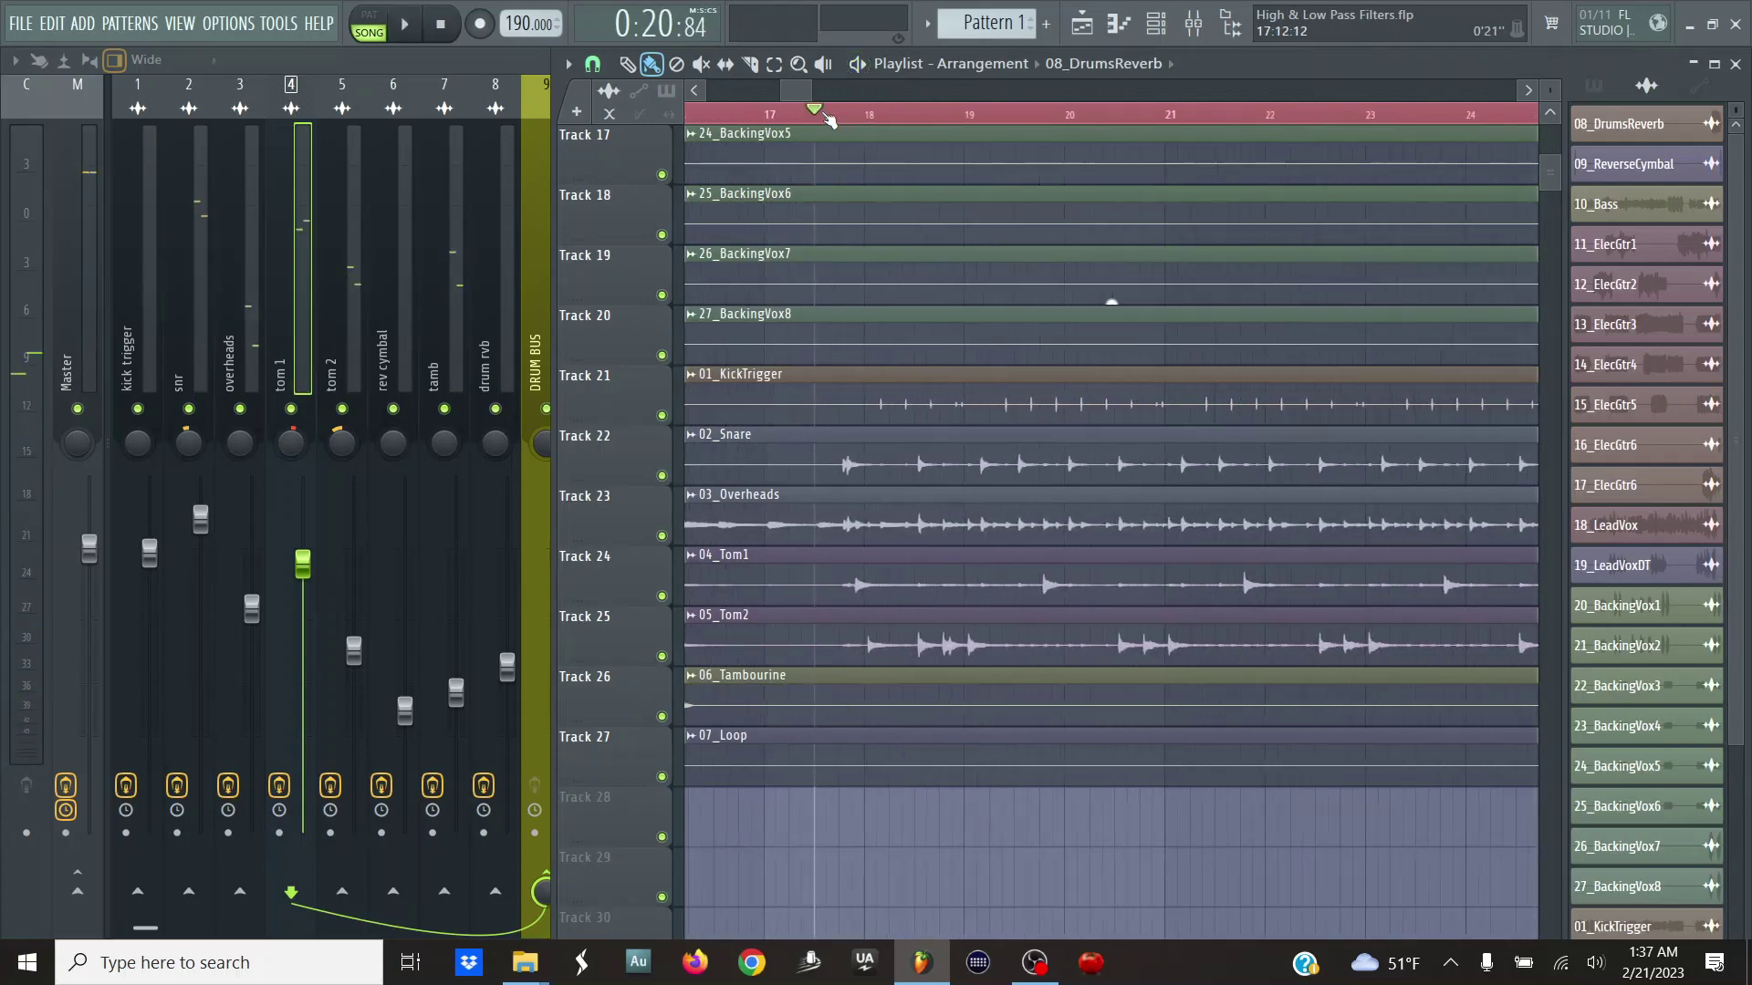
scroll(858, 118, "up", 2)
double_click(908, 119)
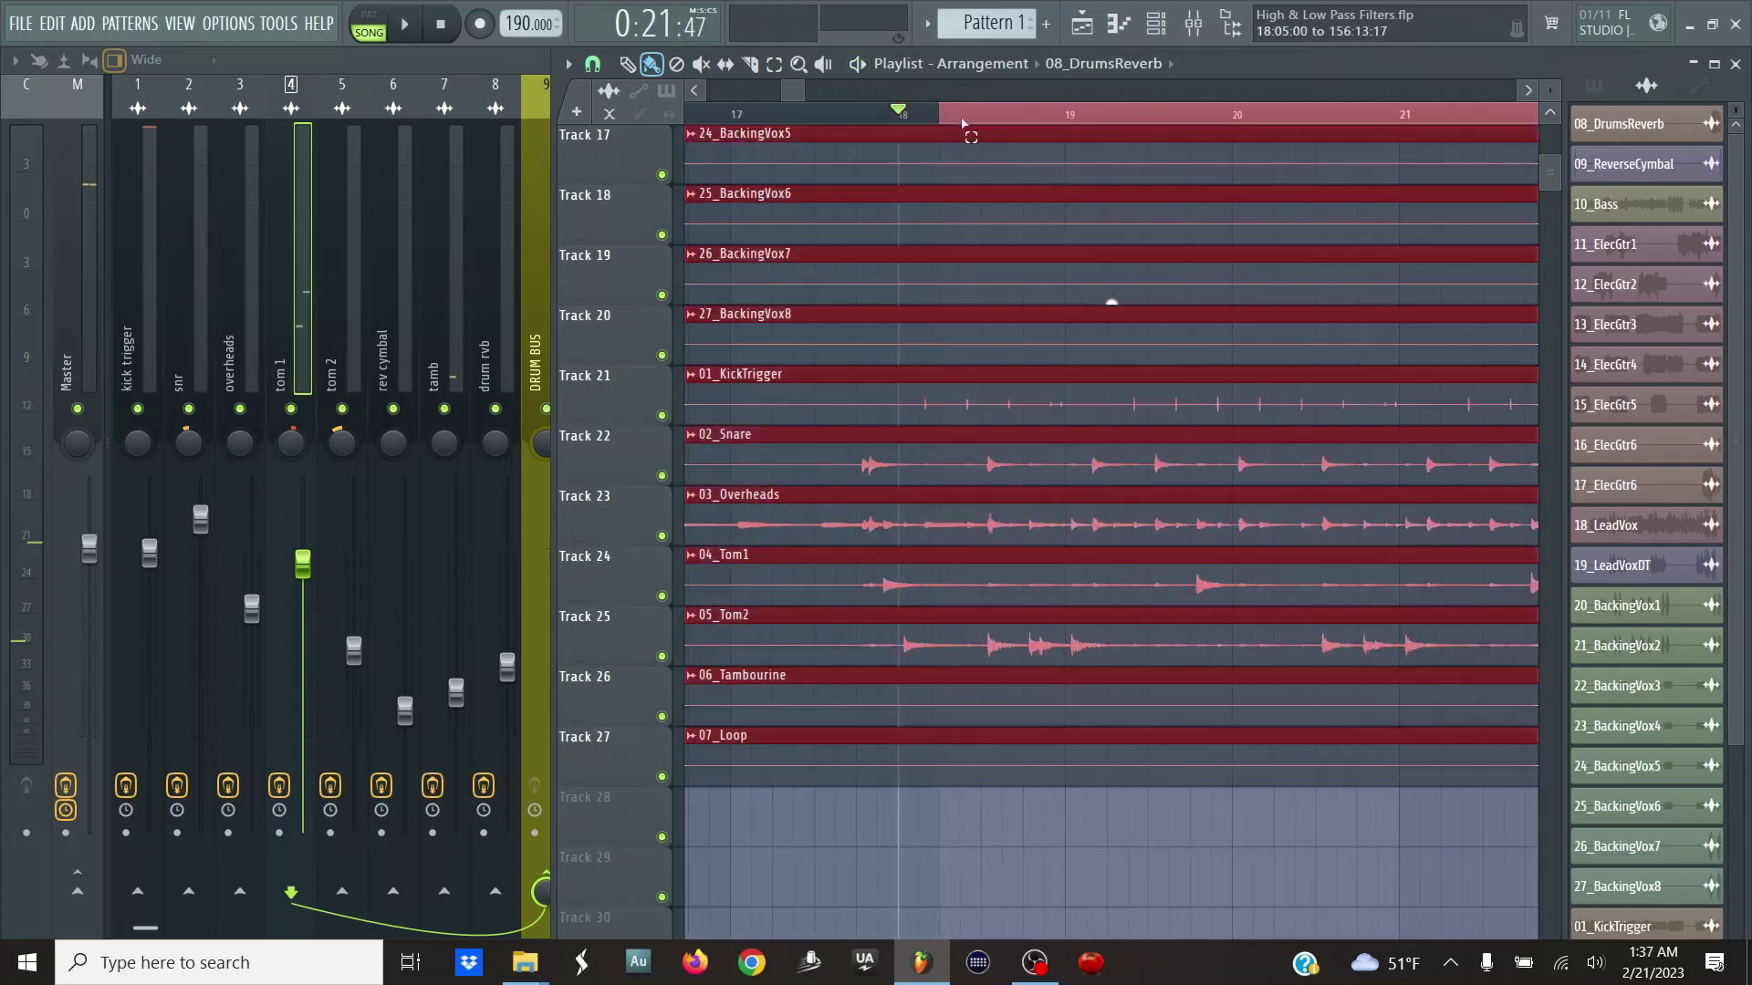
- Shorten the Playlist time selection to end at about bar 26 and play the tom section as a loop
scroll(994, 119, "down", 10)
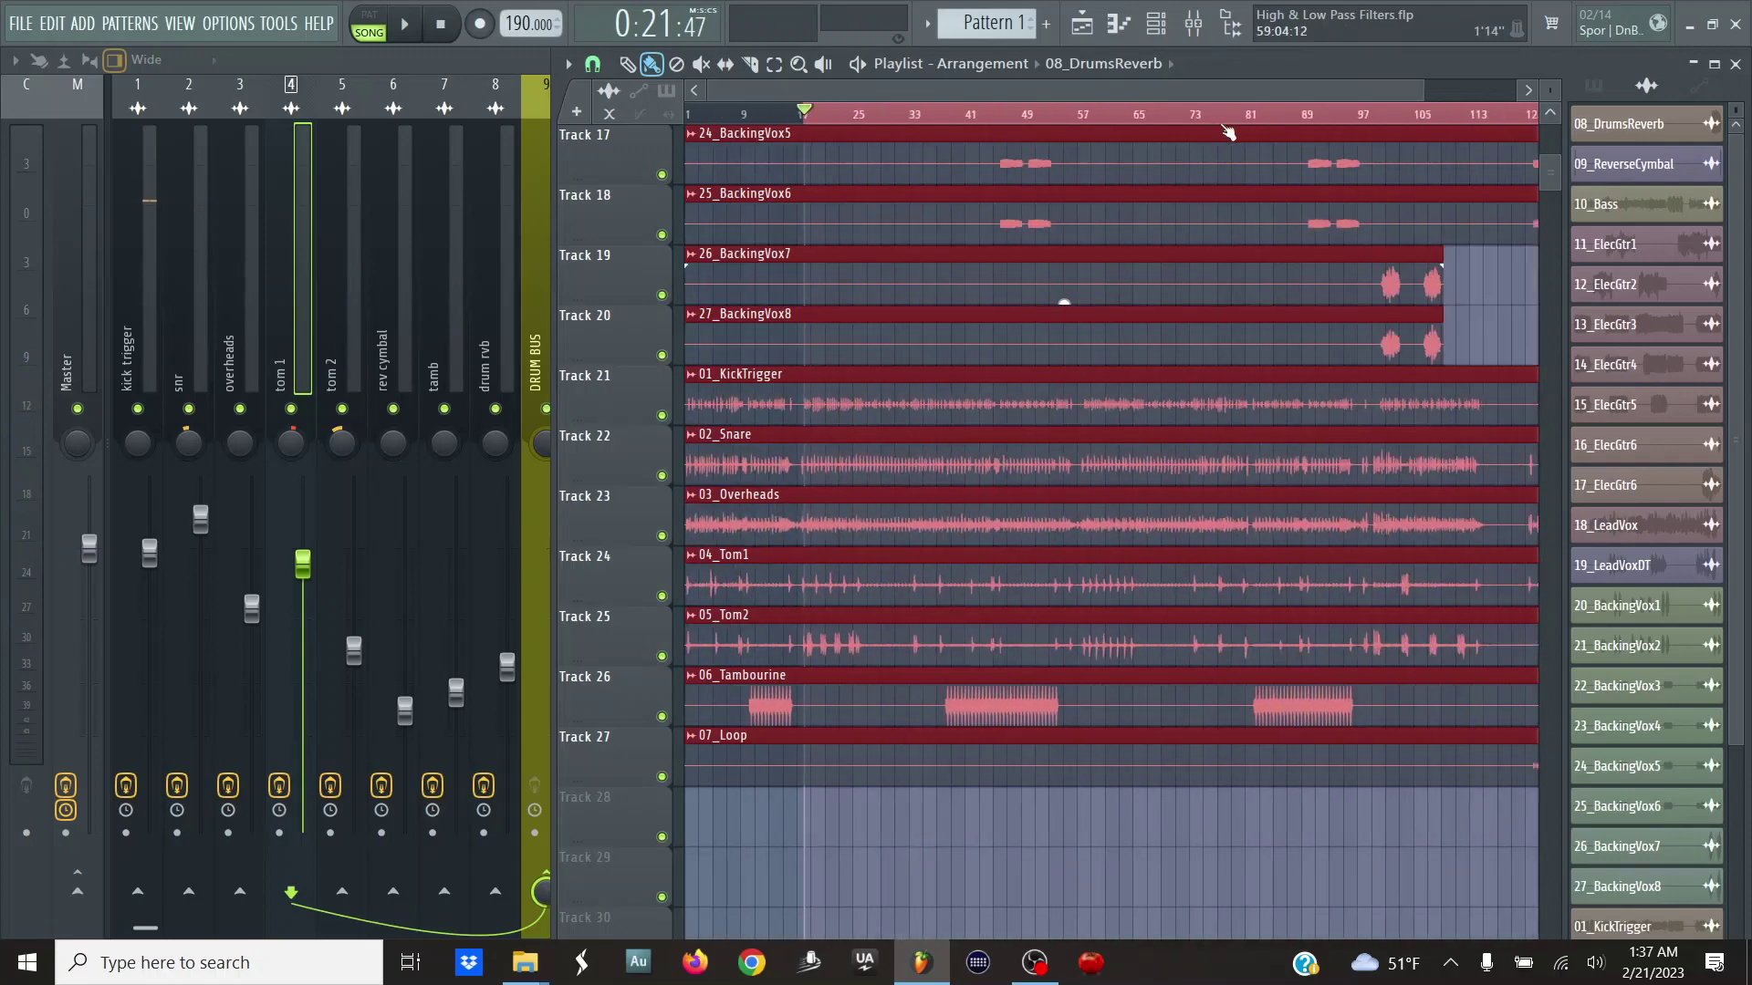
left_click_drag(1393, 119, 931, 113)
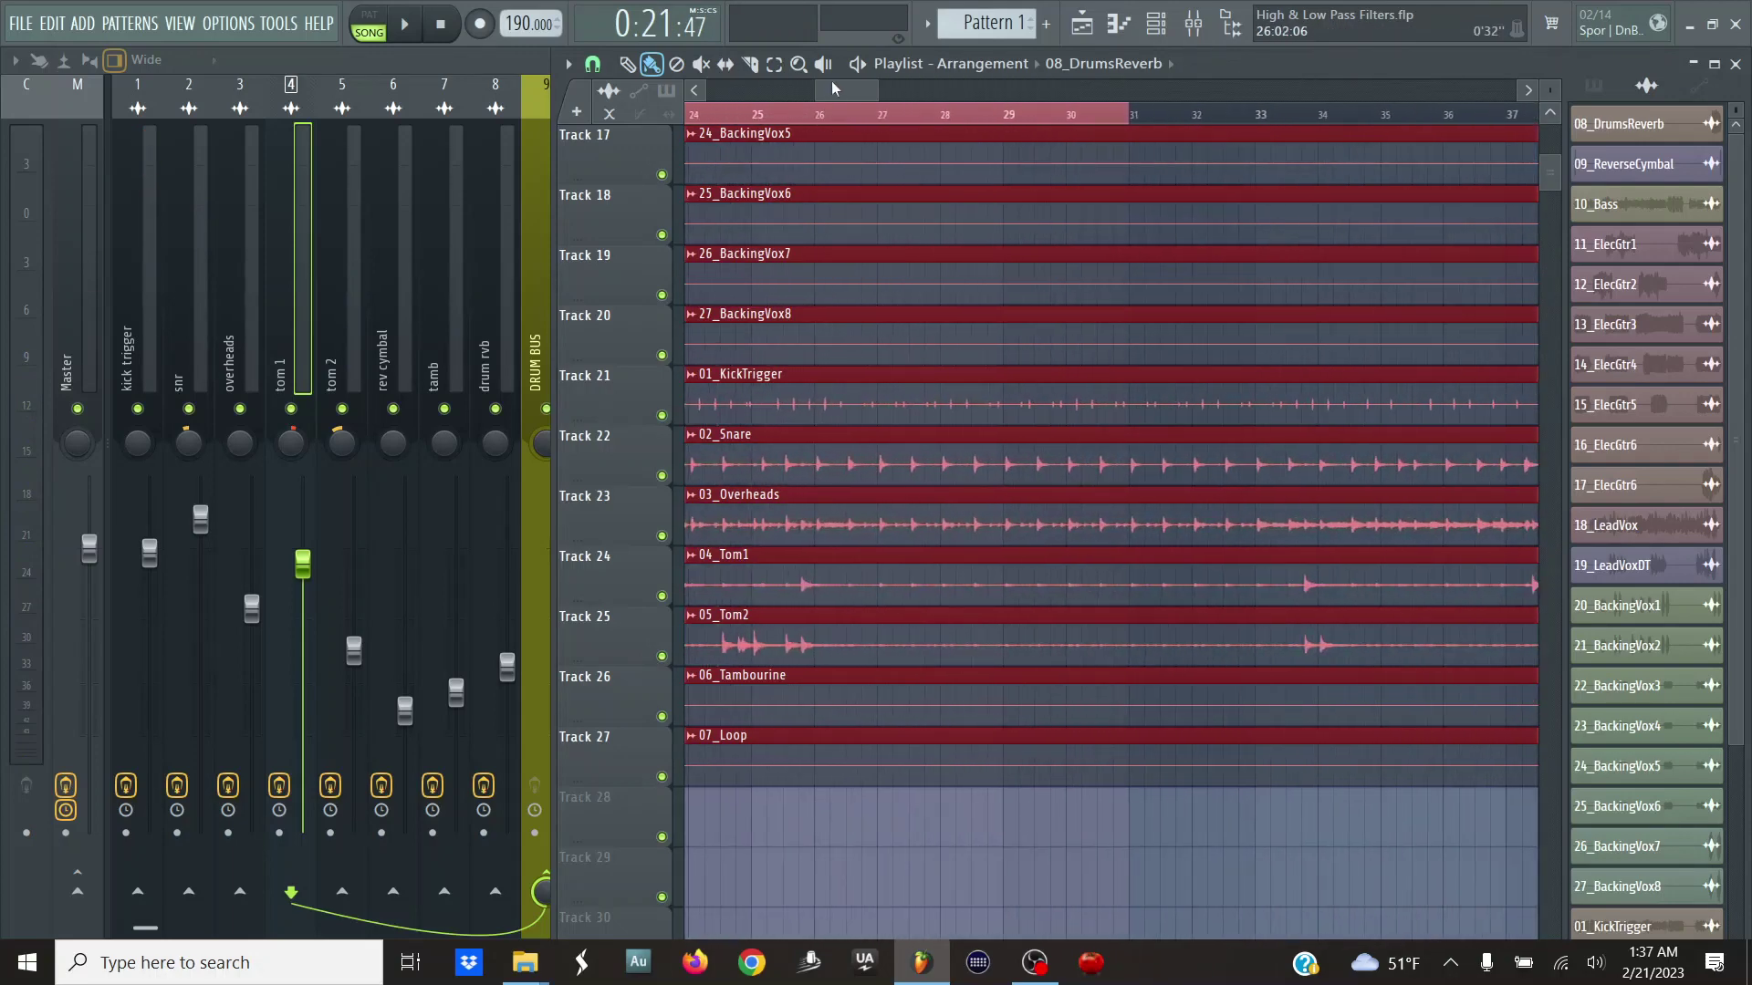
scroll(821, 118, "up", 8)
key("space")
scroll(1072, 116, "down", 1)
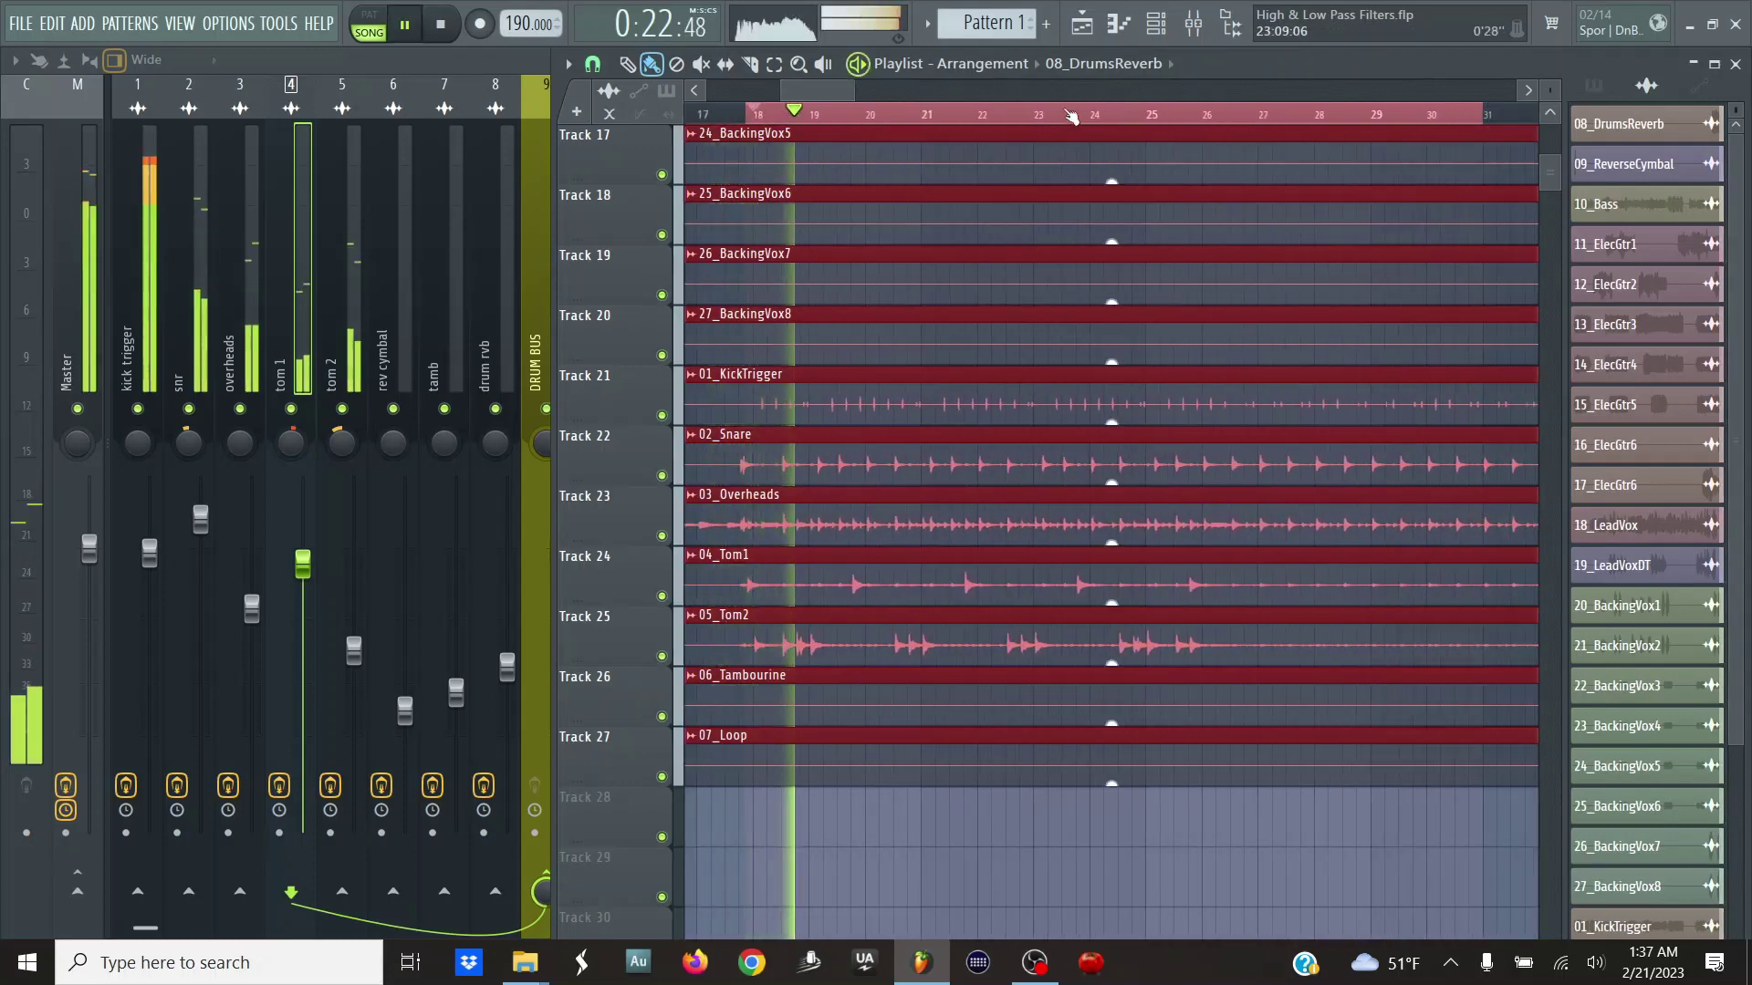
left_click_drag(1464, 115, 1216, 151)
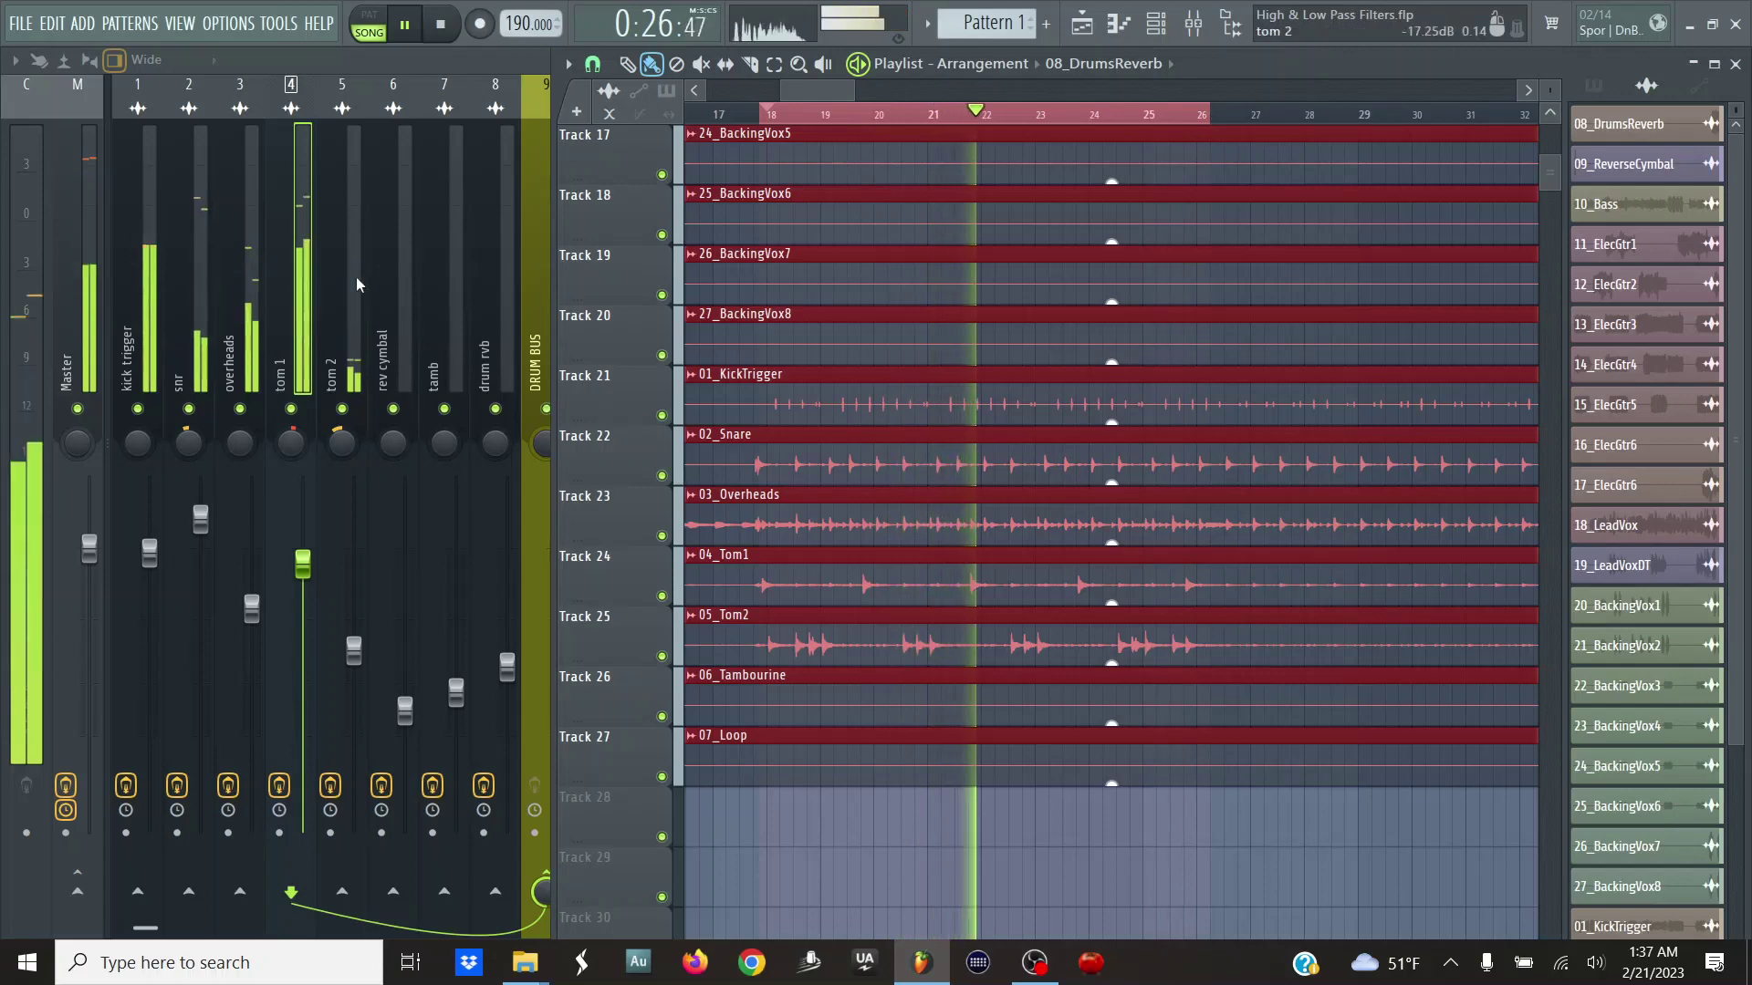
- Mute the EG BUS and tom 2 tracks in the mixer and raise the tom 1 fader
left_click(304, 349)
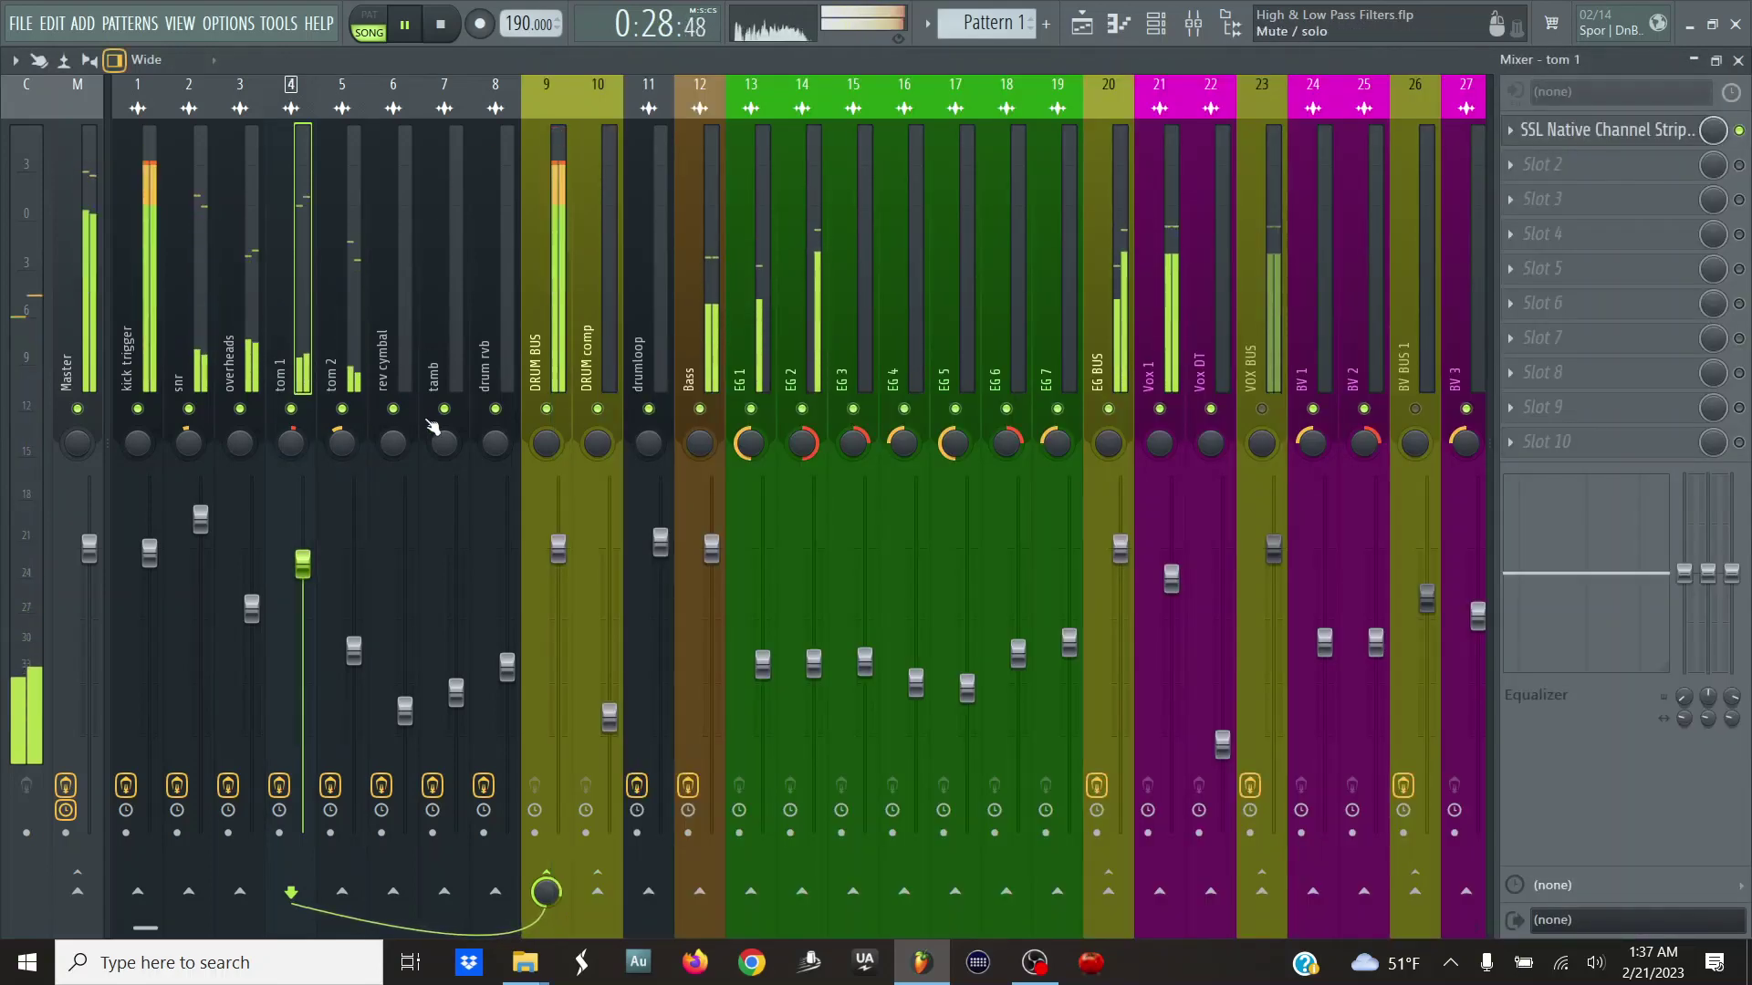
scroll(1040, 381, "right", 4)
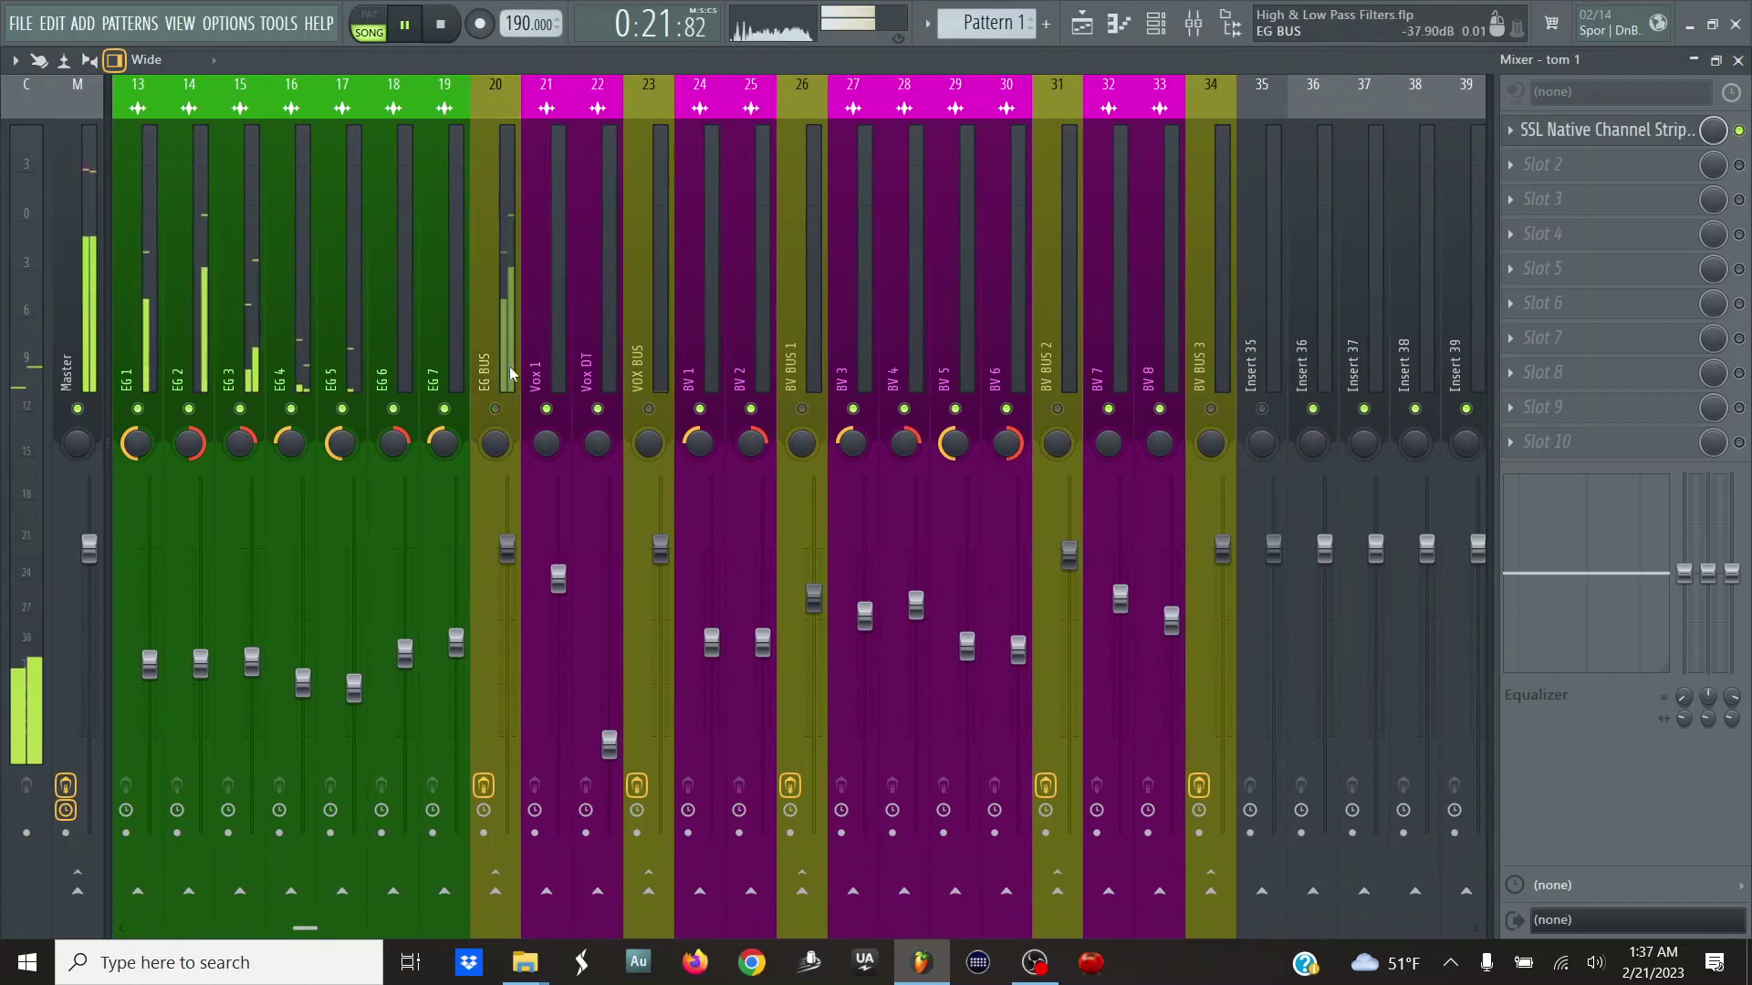
scroll(513, 359, "left", 4)
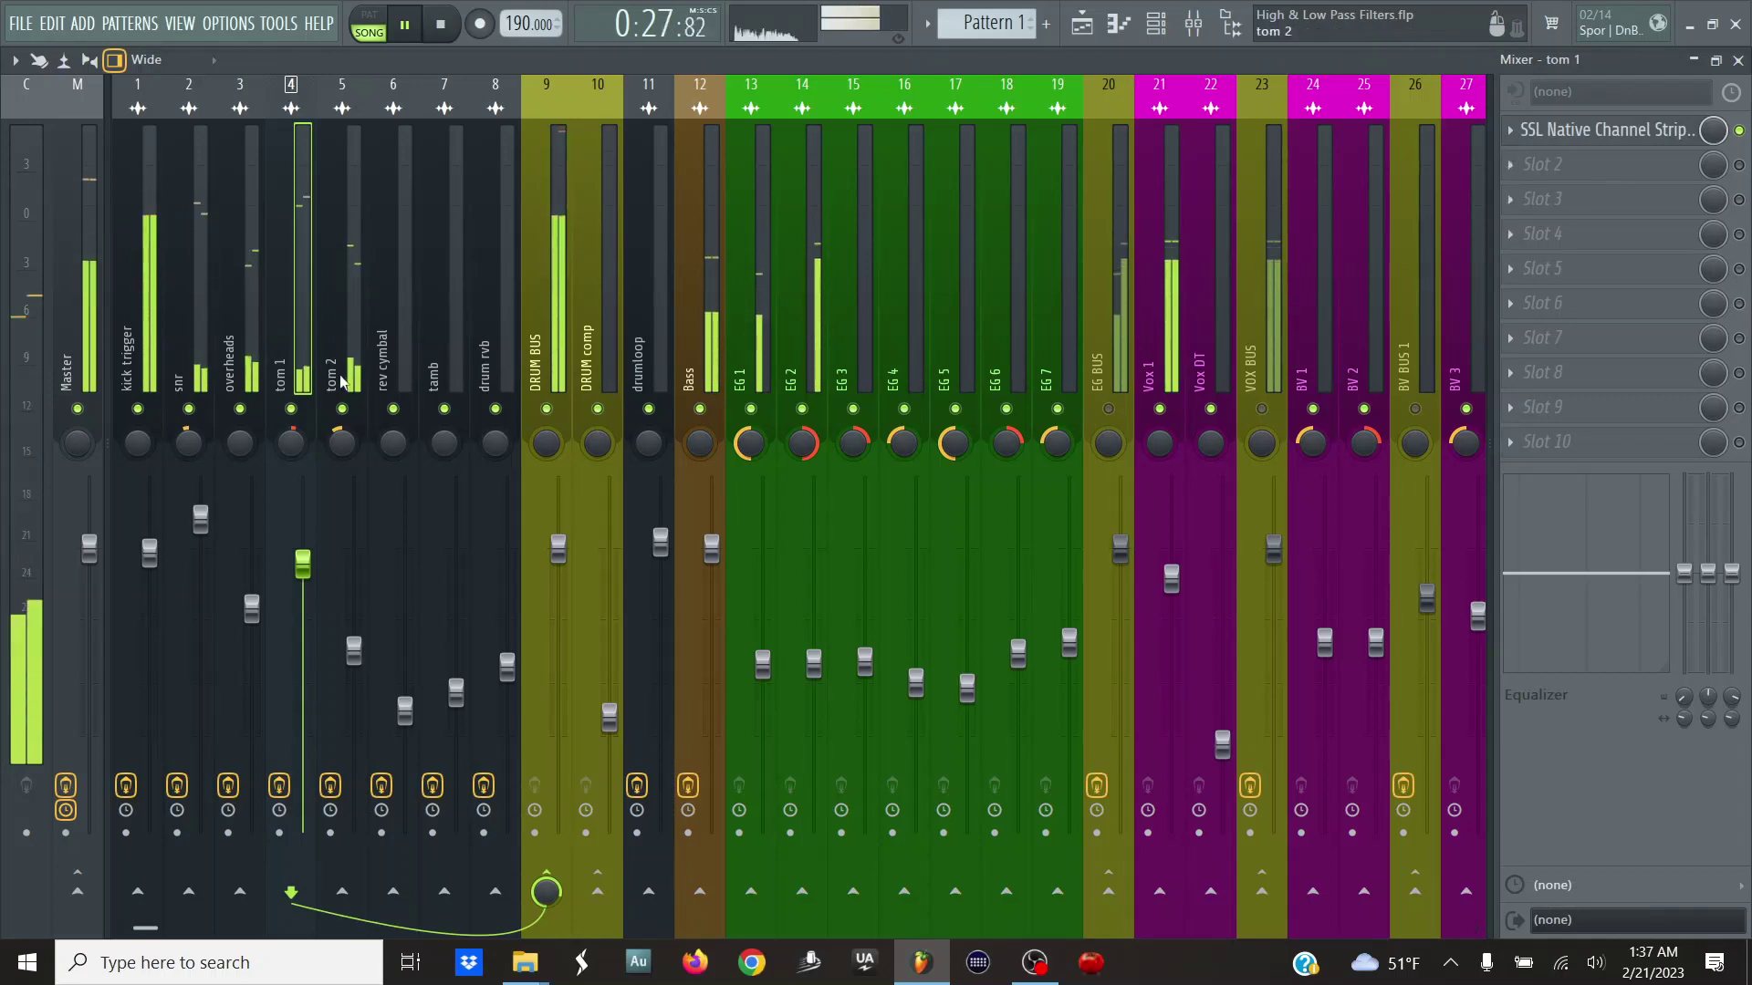
left_click(342, 409)
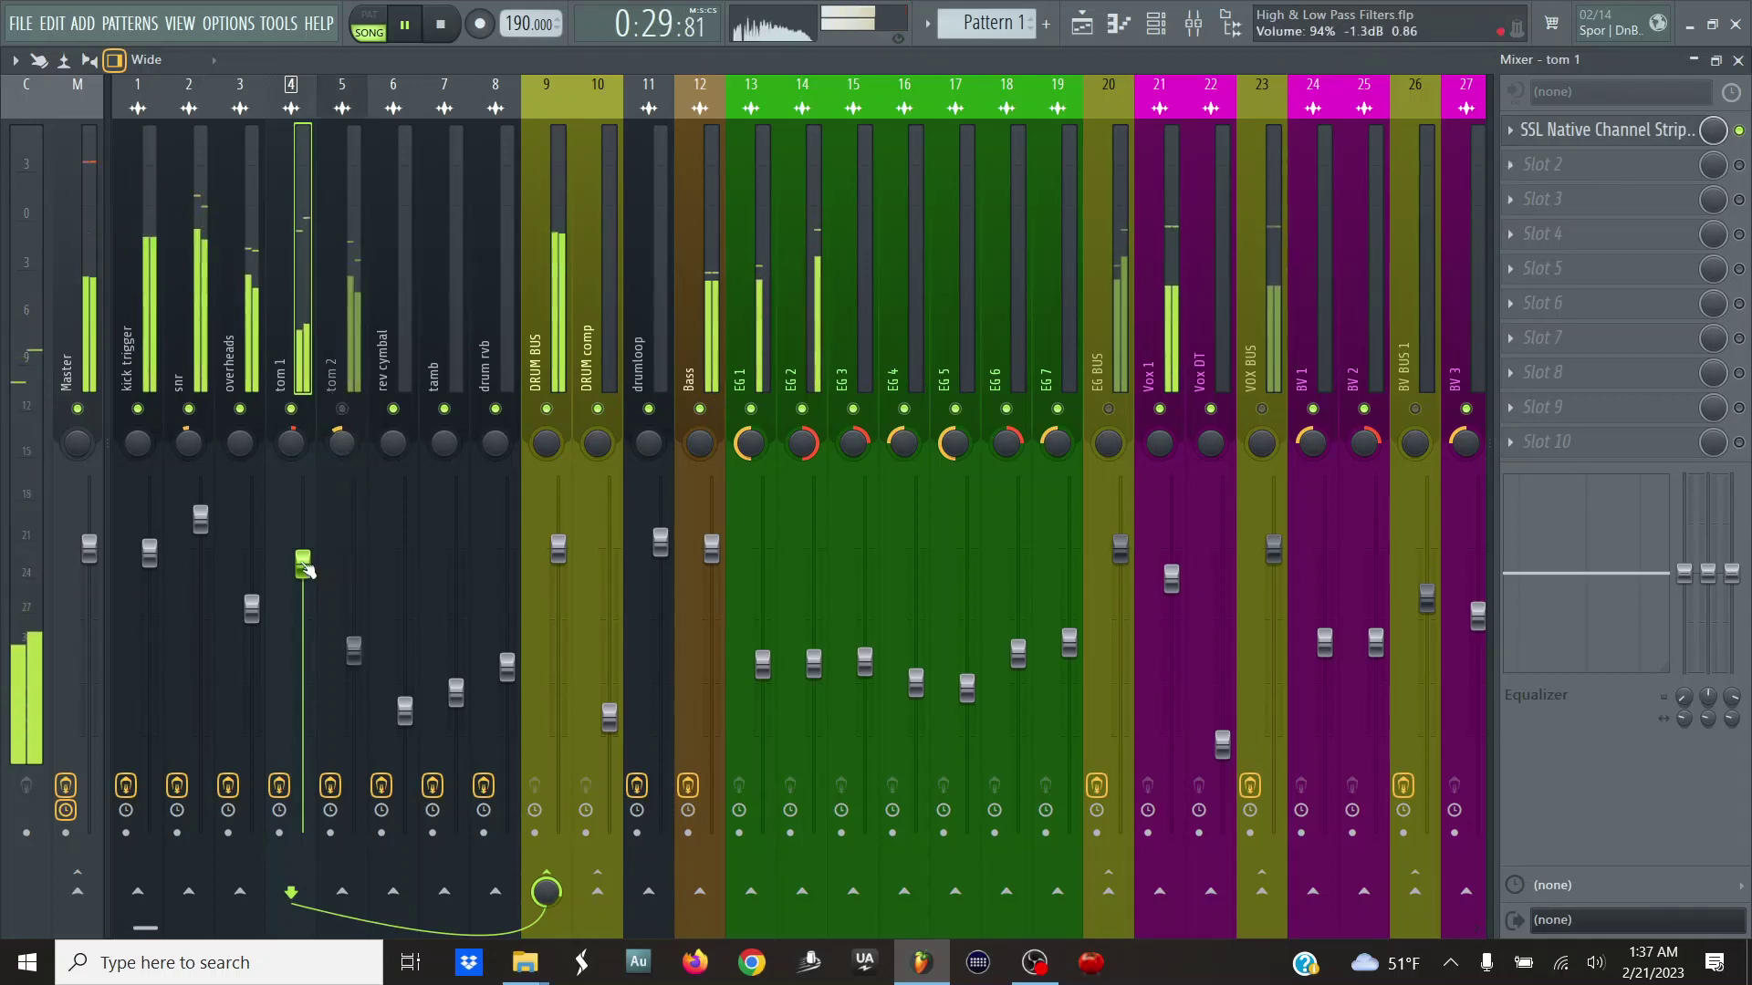
left_click_drag(302, 563, 302, 476)
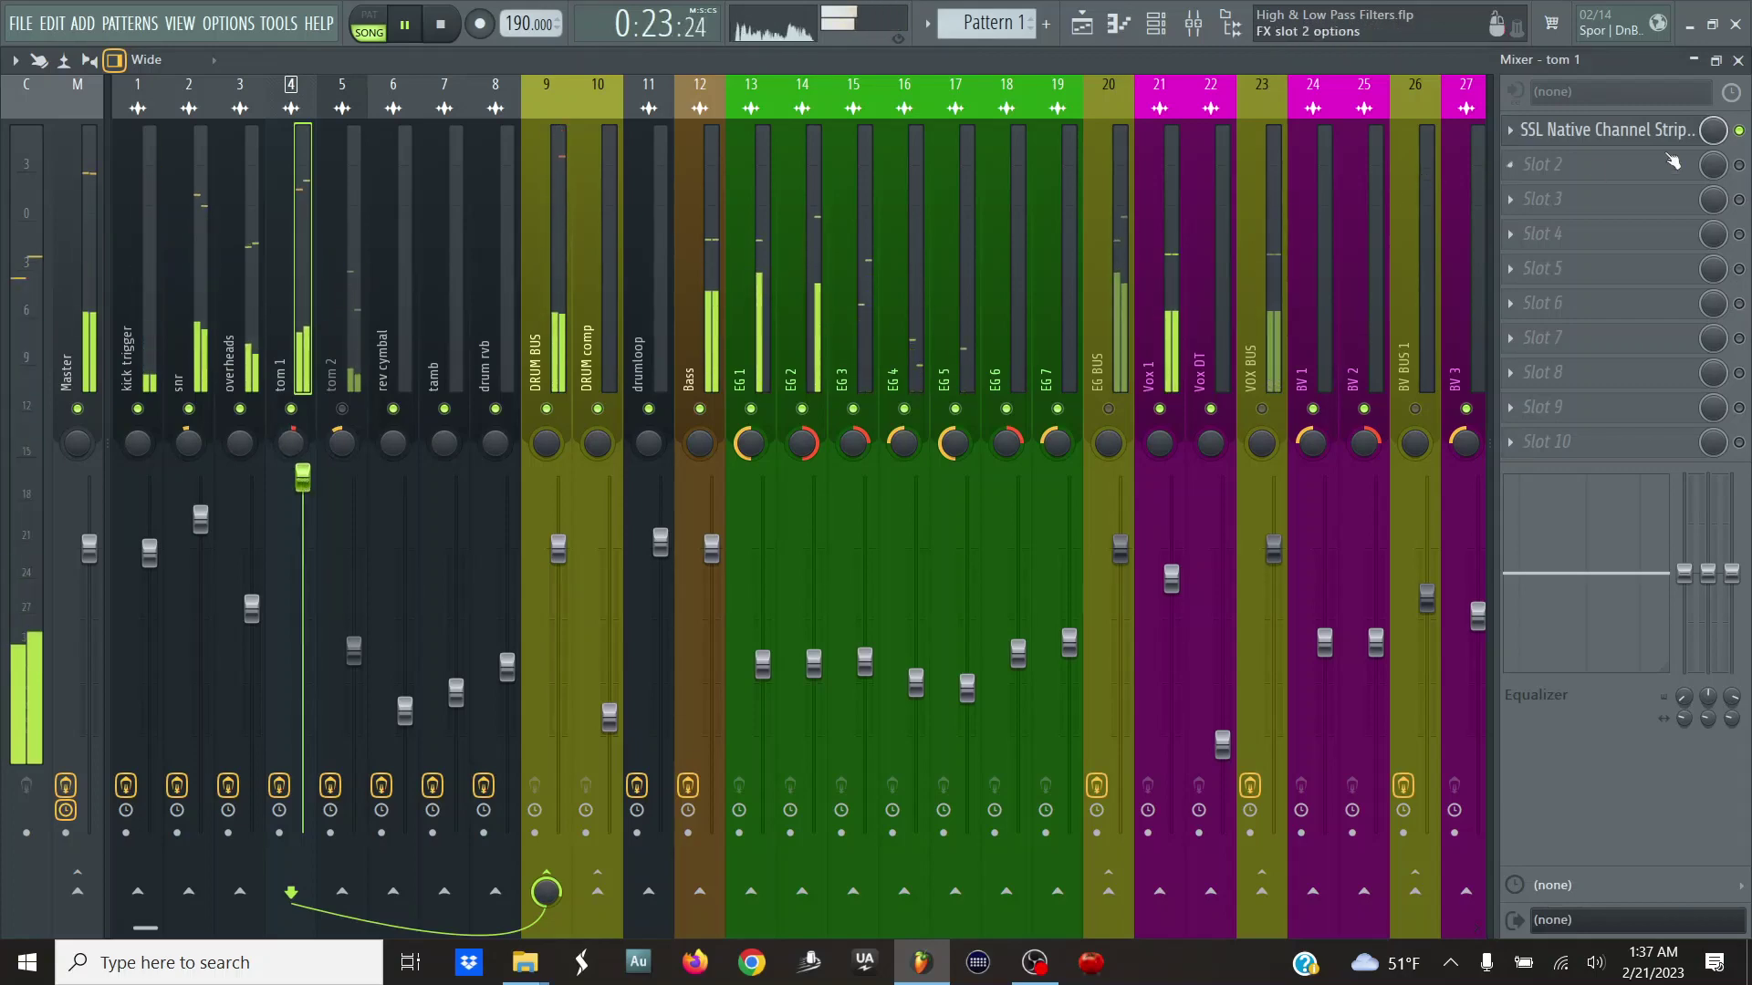
- Sweep the high-pass filter in the tom 1 channel strip during playback and set it to 58.5 Hz
left_click(1618, 137)
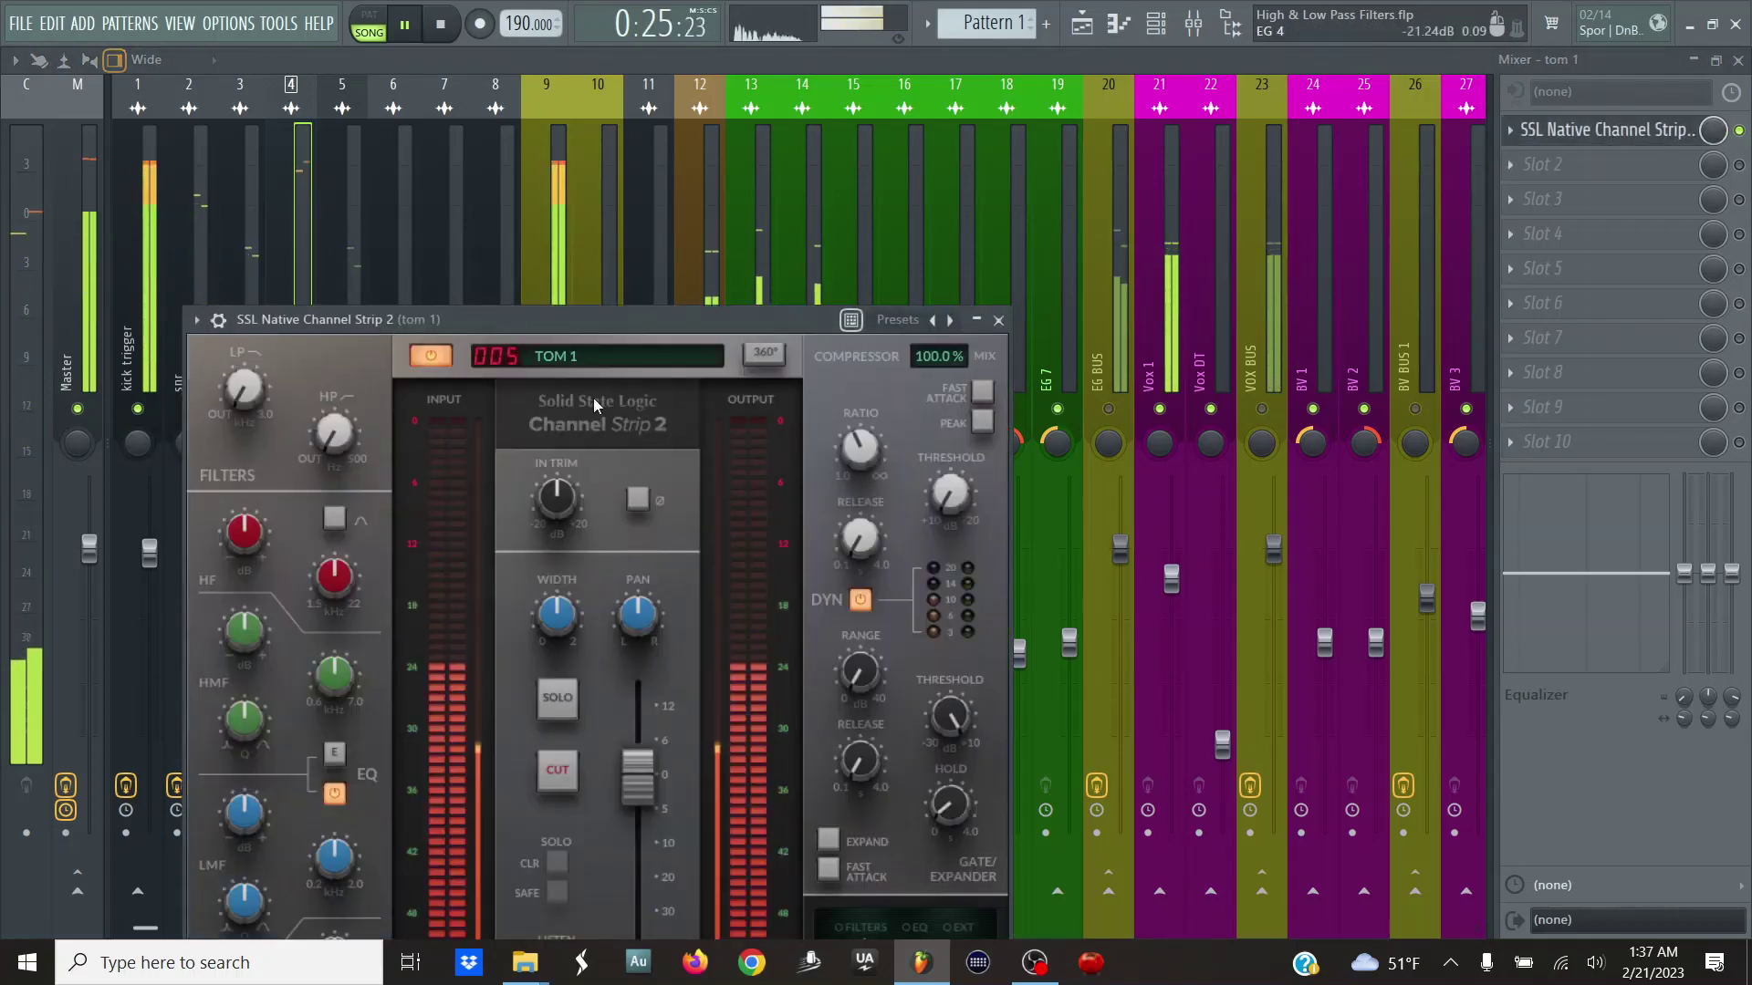
left_click_drag(568, 325, 770, 113)
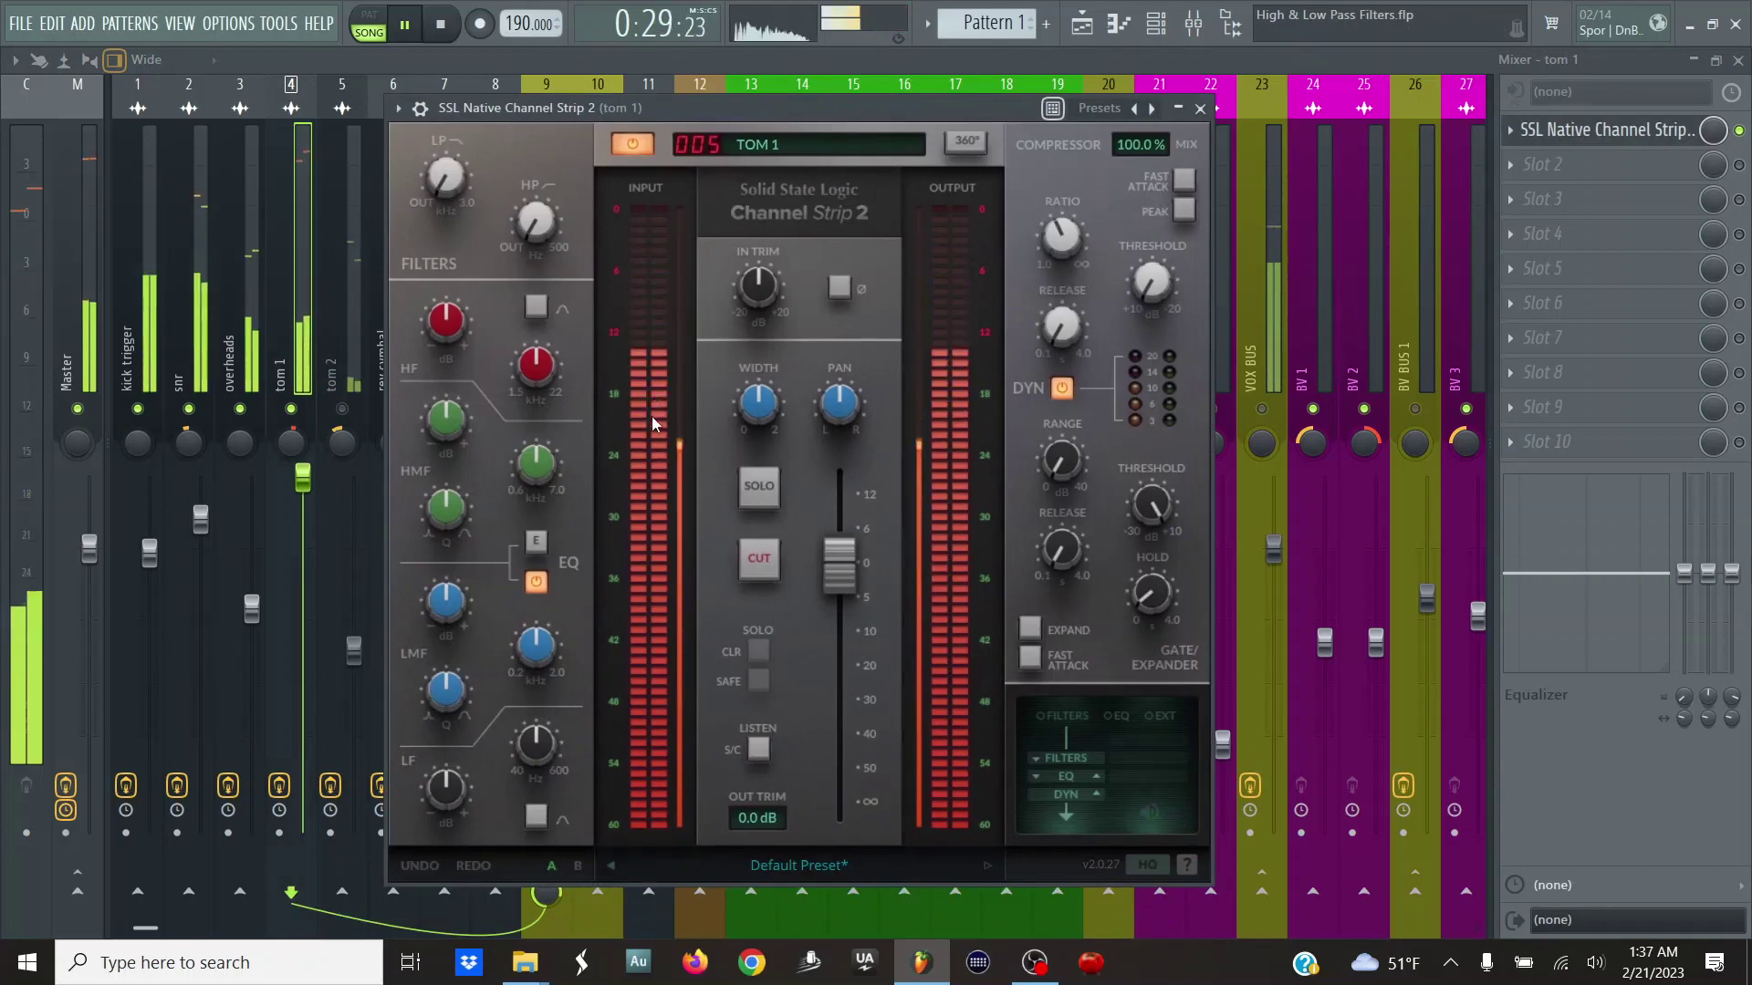
mouse_move(539, 234)
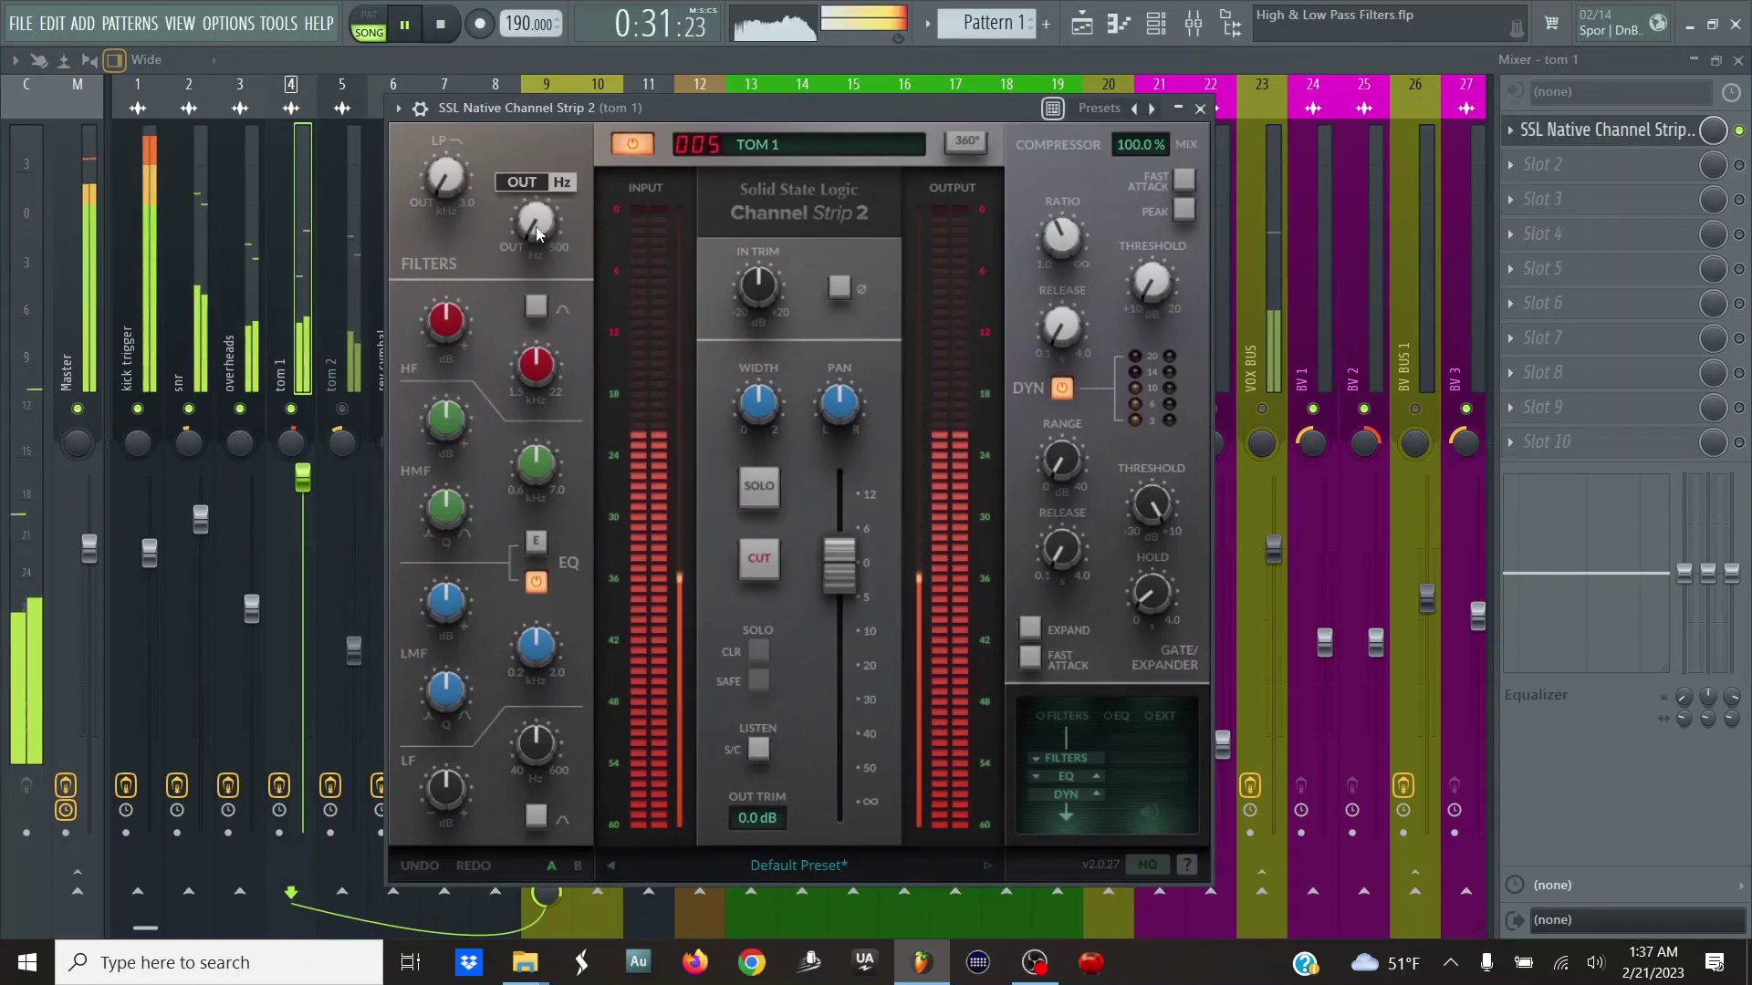
left_click_drag(538, 235, 549, 116)
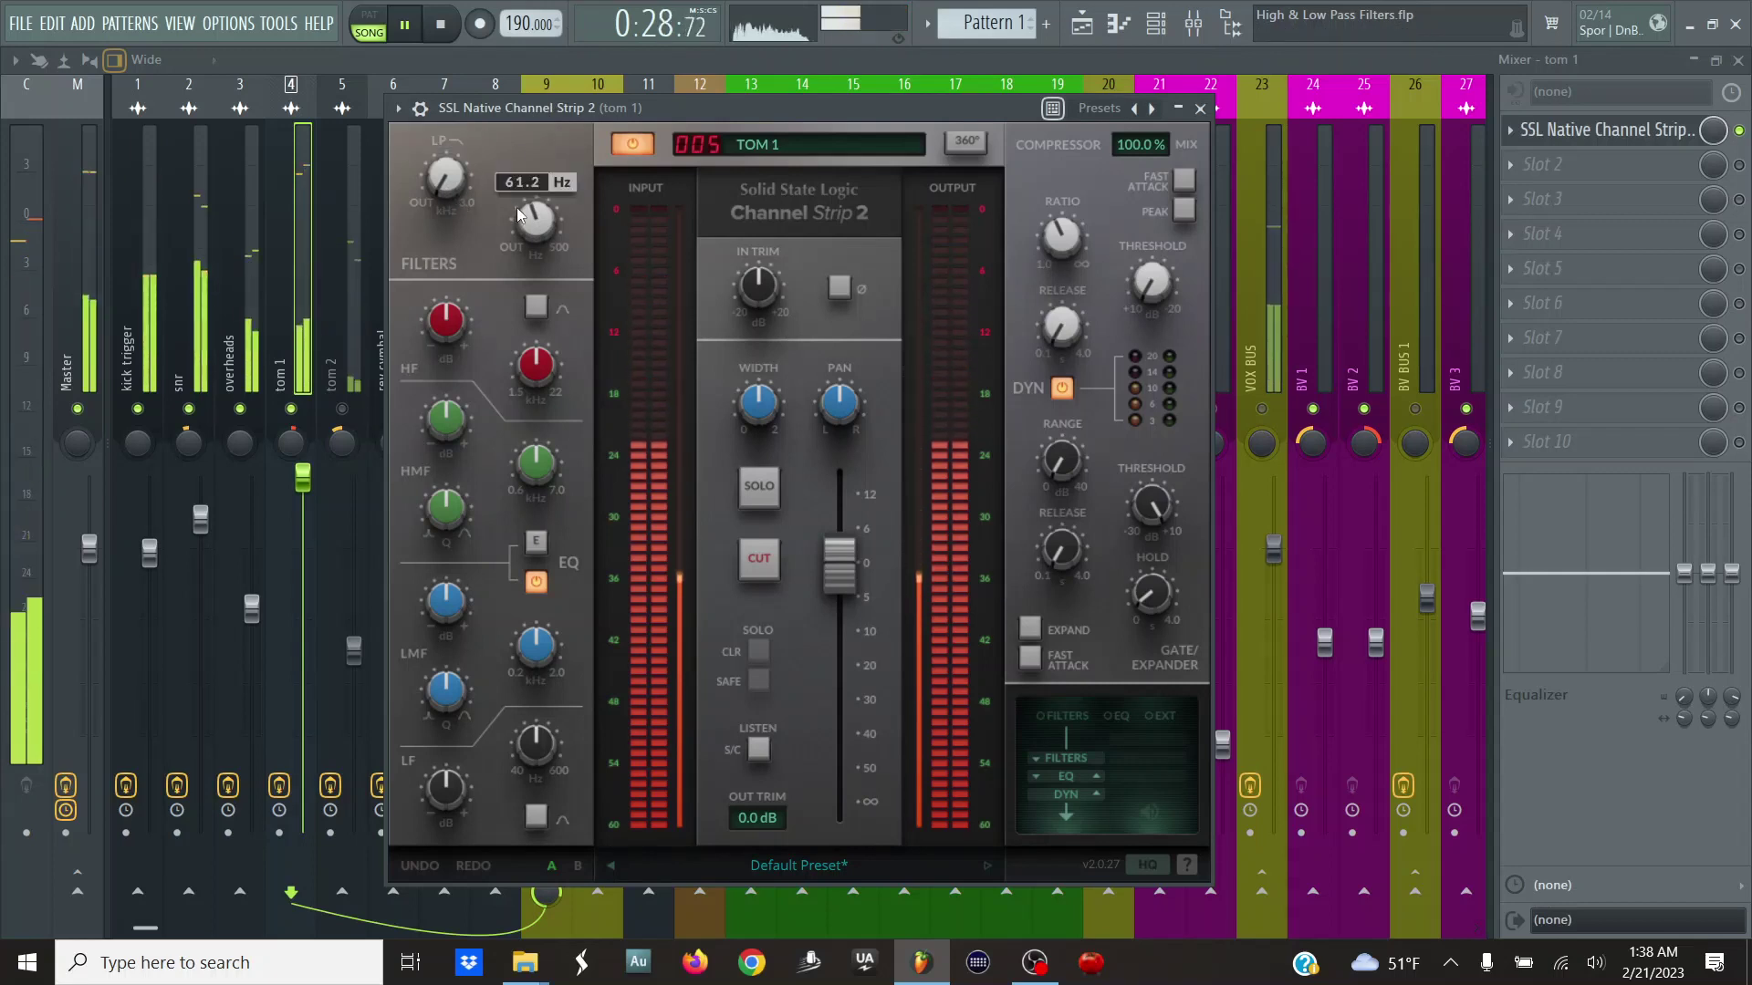
left_click_drag(518, 214, 530, 227)
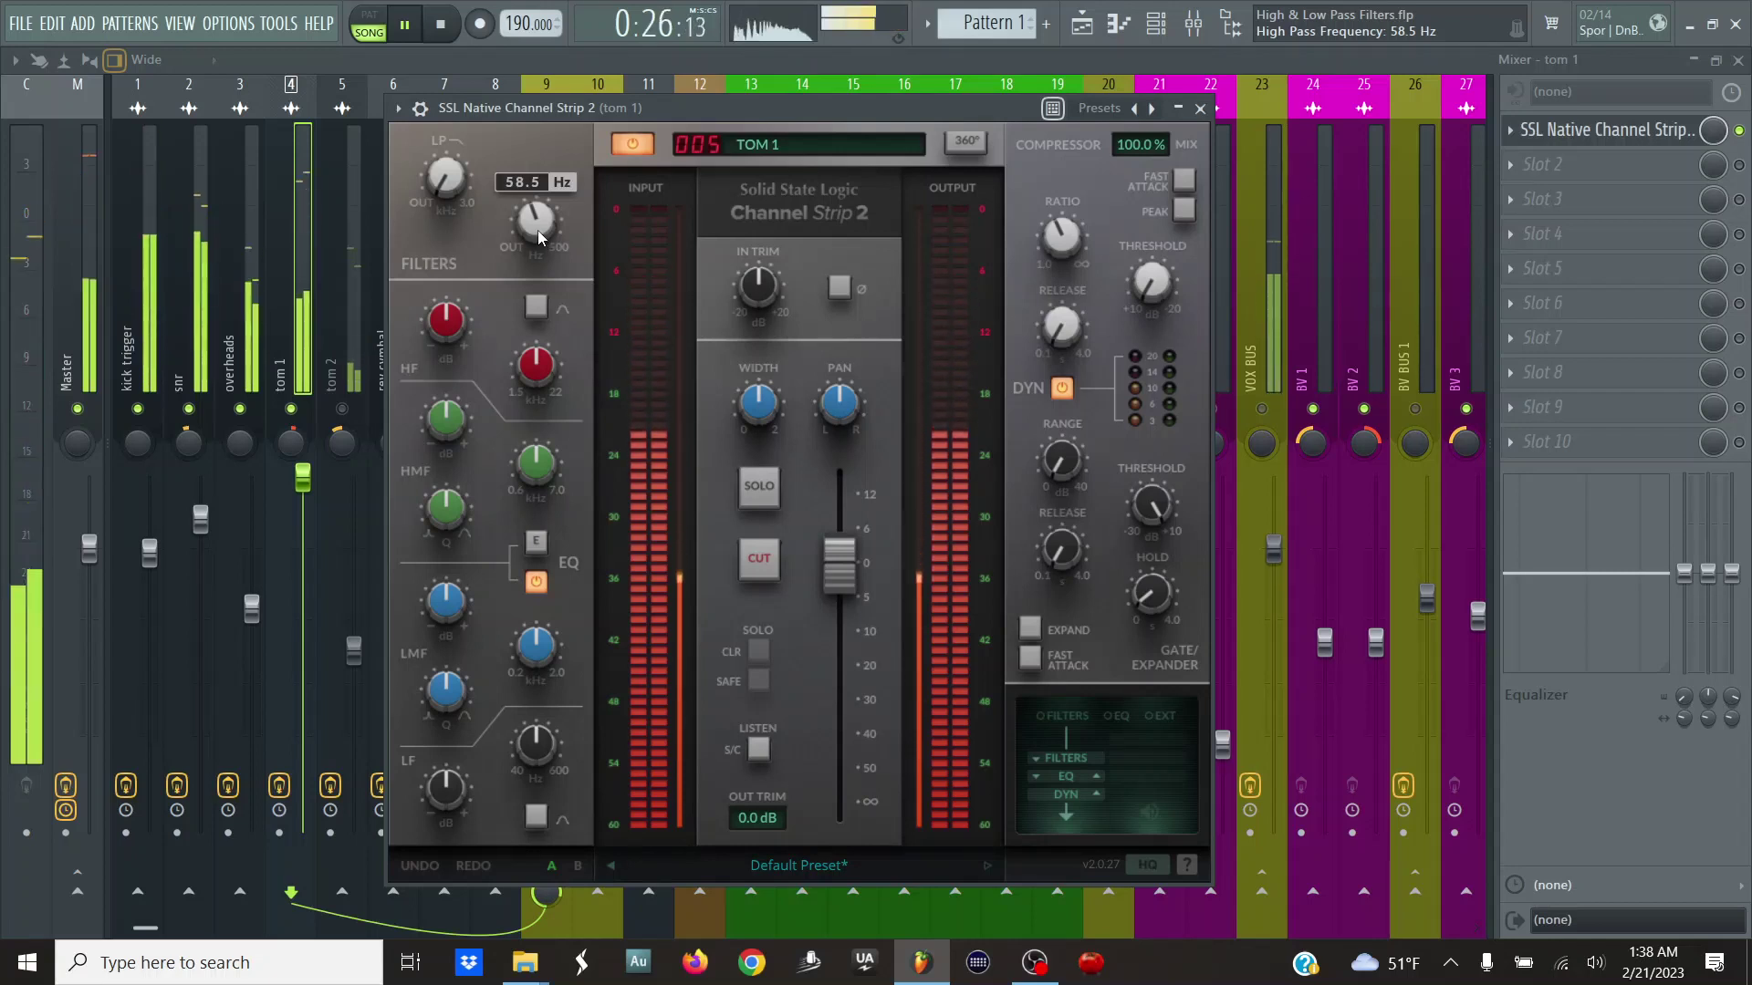
- Set the low-pass filter in the tom 1 channel strip to 16.29 kHz, close the strip and unmute tom 2
left_click_drag(446, 176, 468, 95)
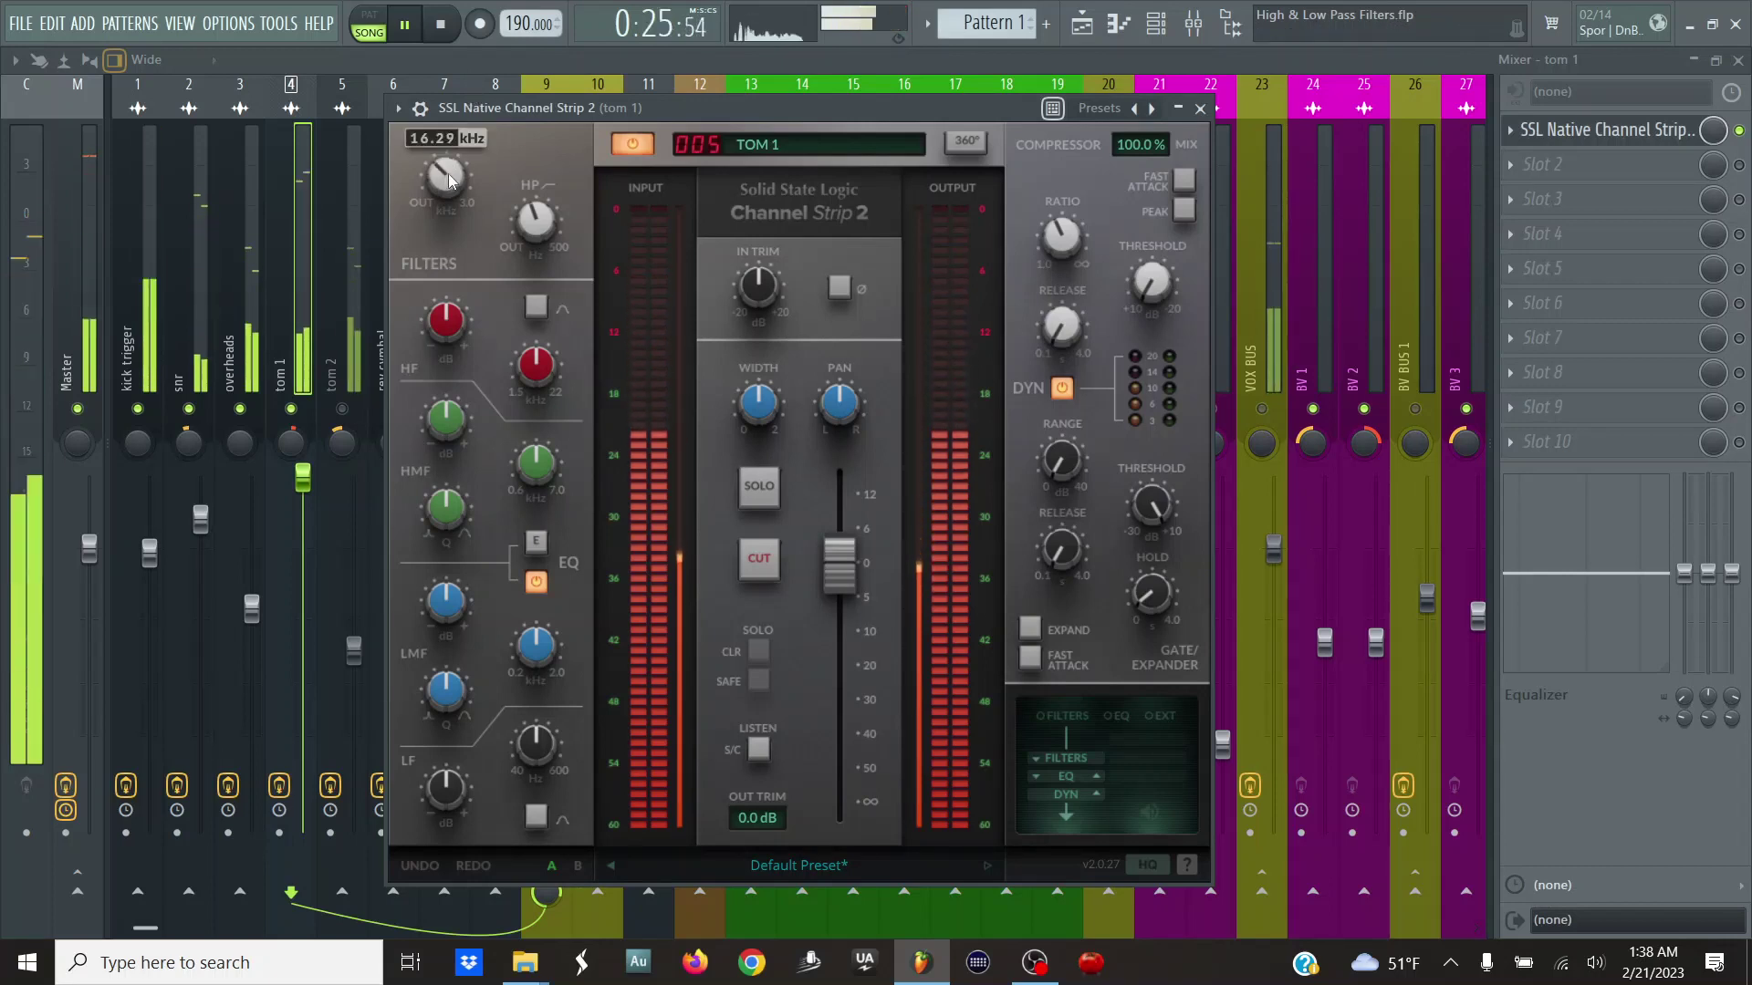
key("Escape")
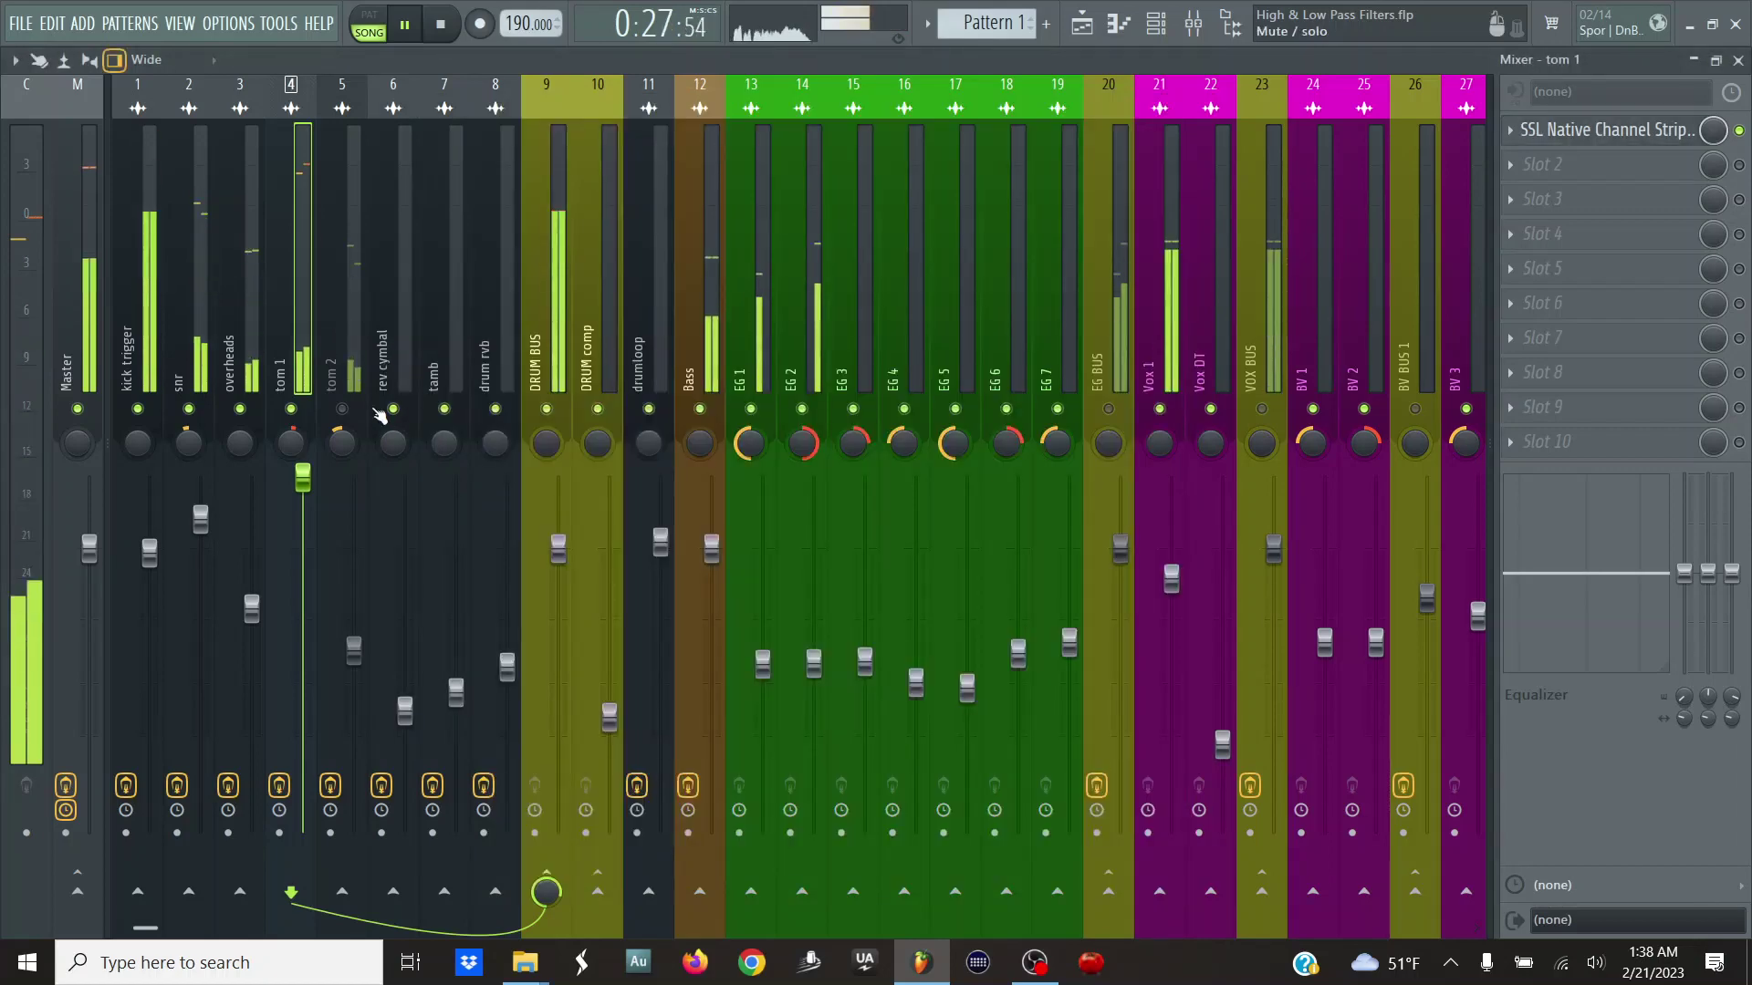
left_click(348, 419)
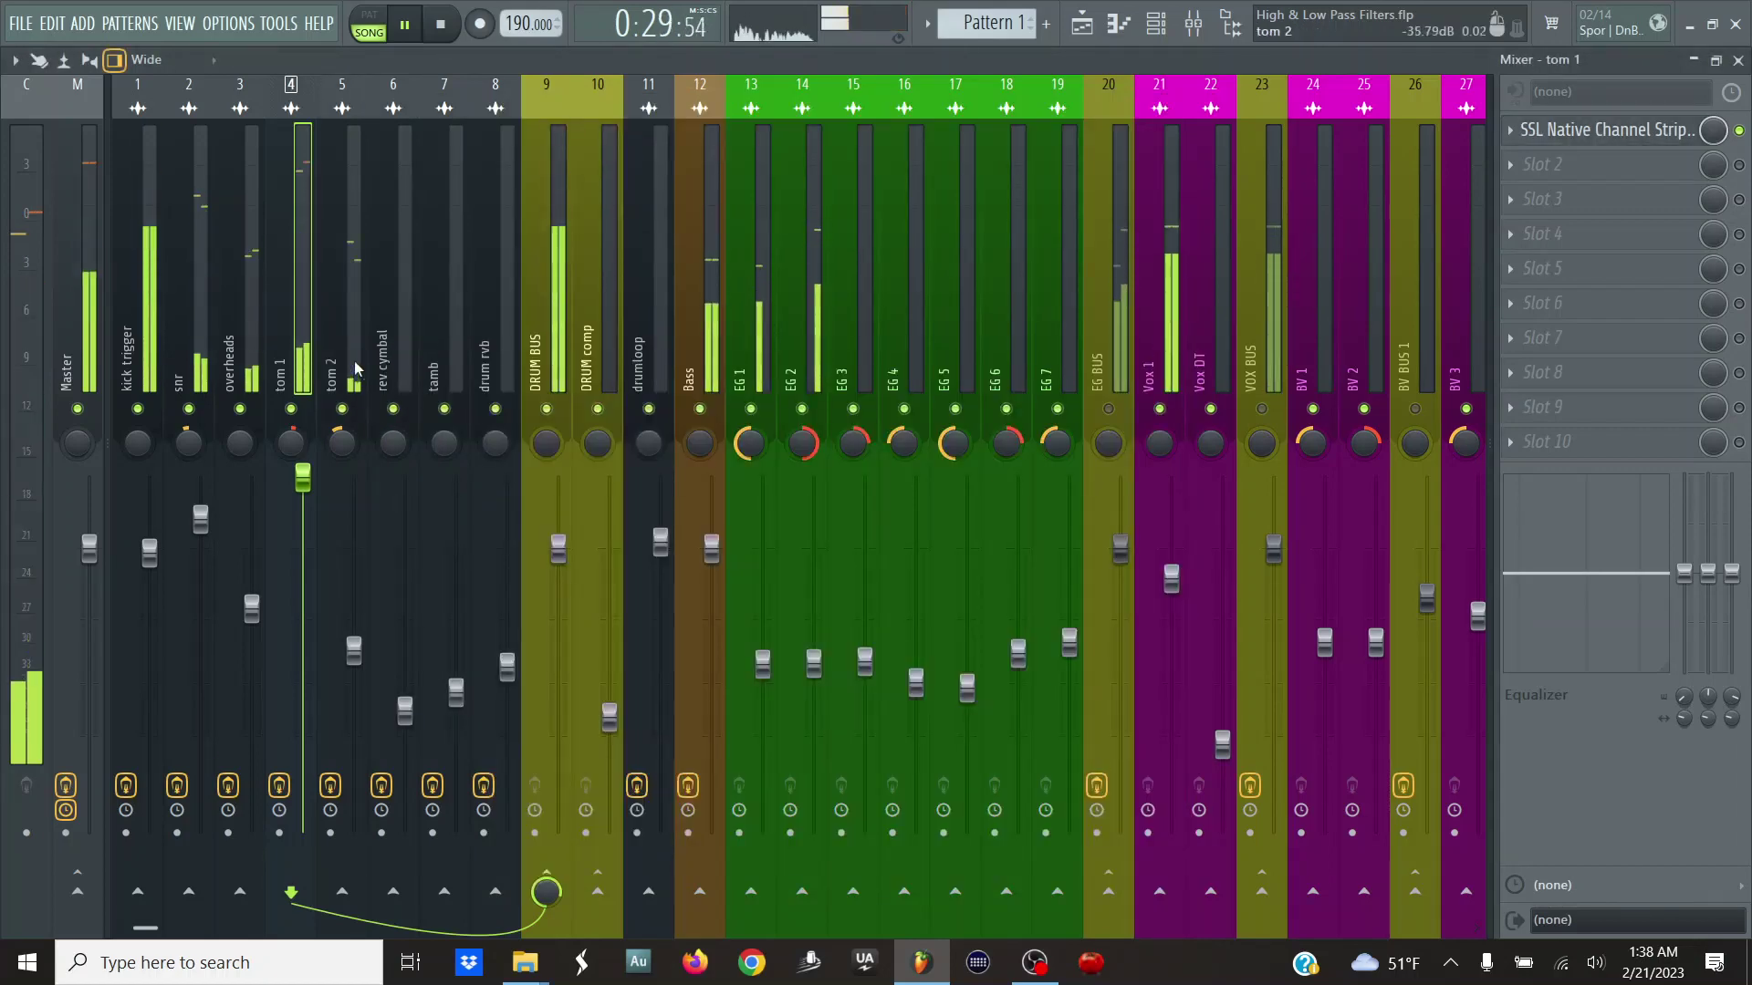
- Select the tom 2 mixer track and bring up its SSL channel strip with the filter section in clear view
left_click(356, 369)
left_click(1606, 129)
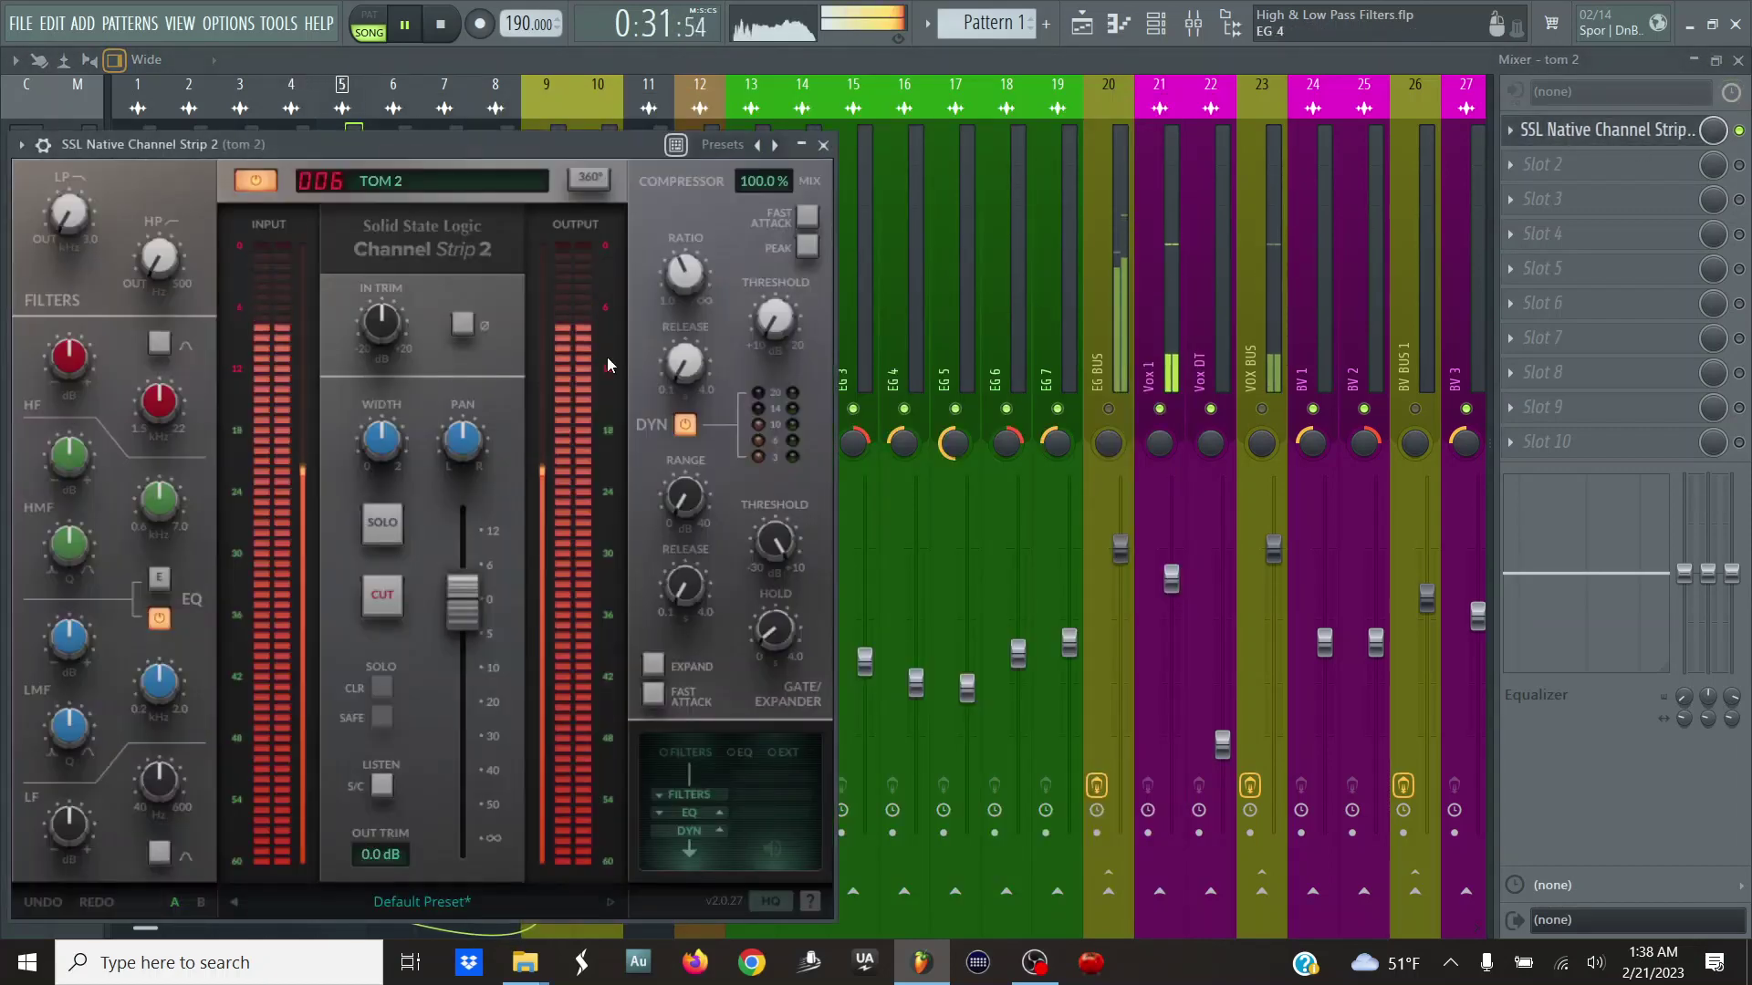
left_click_drag(359, 145, 672, 142)
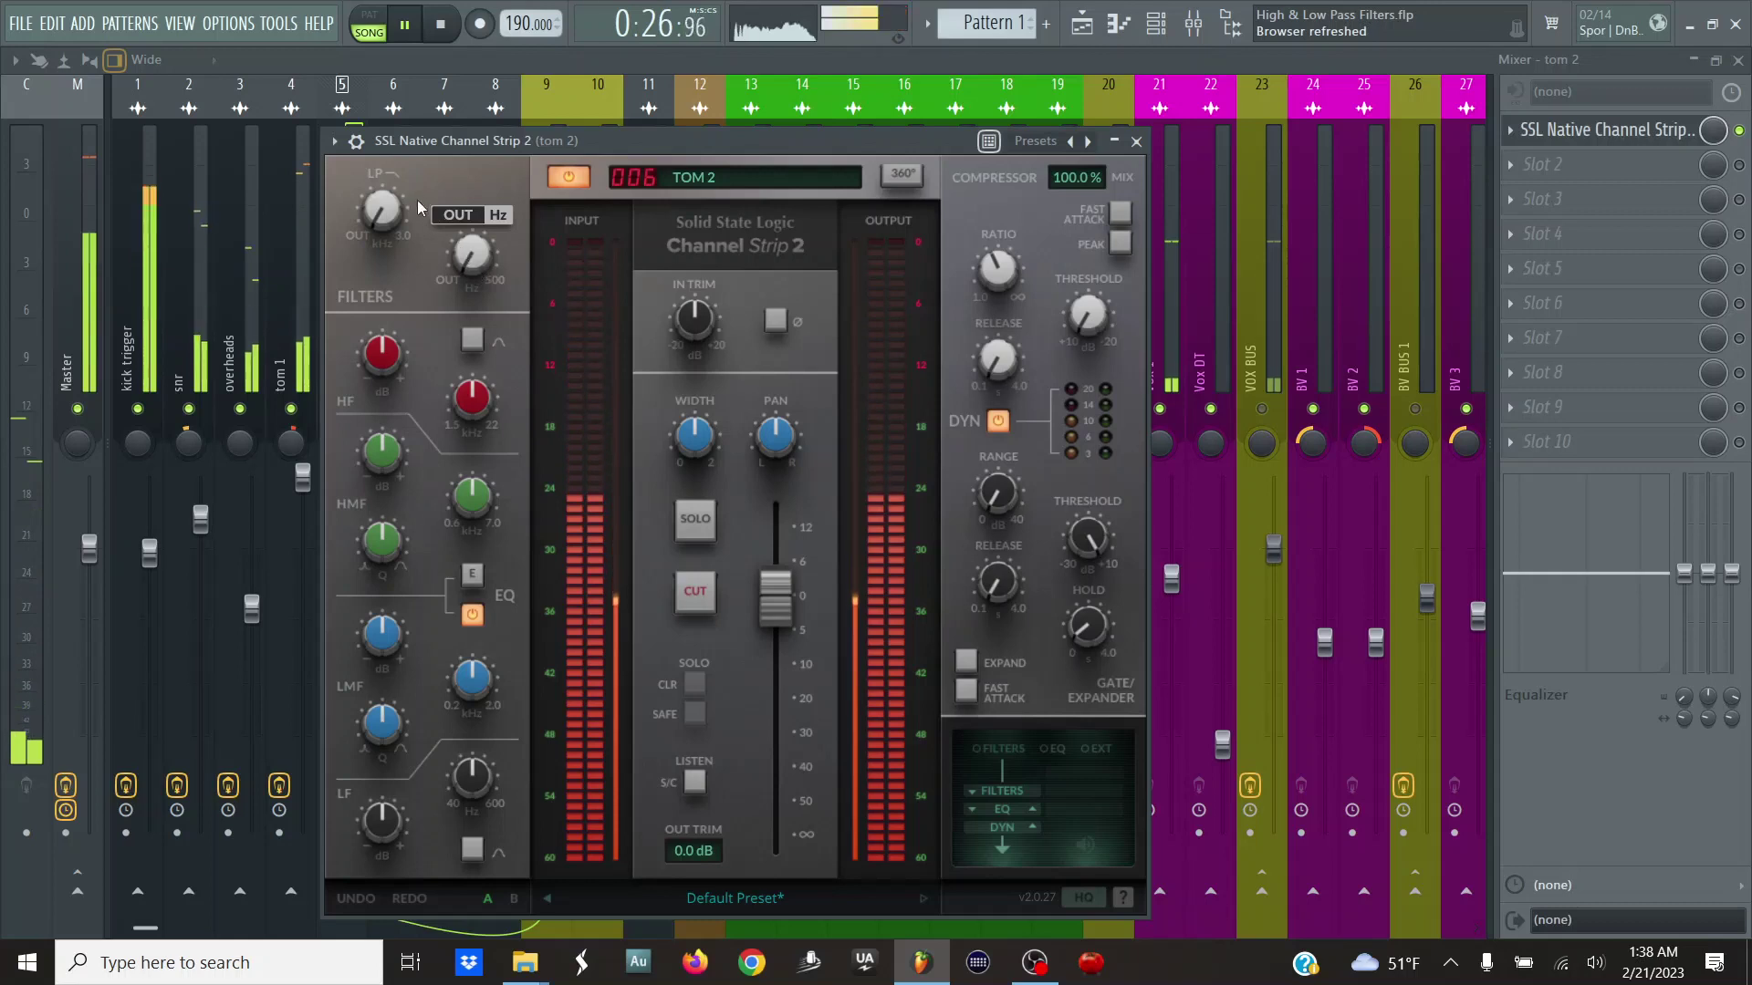
key("Escape")
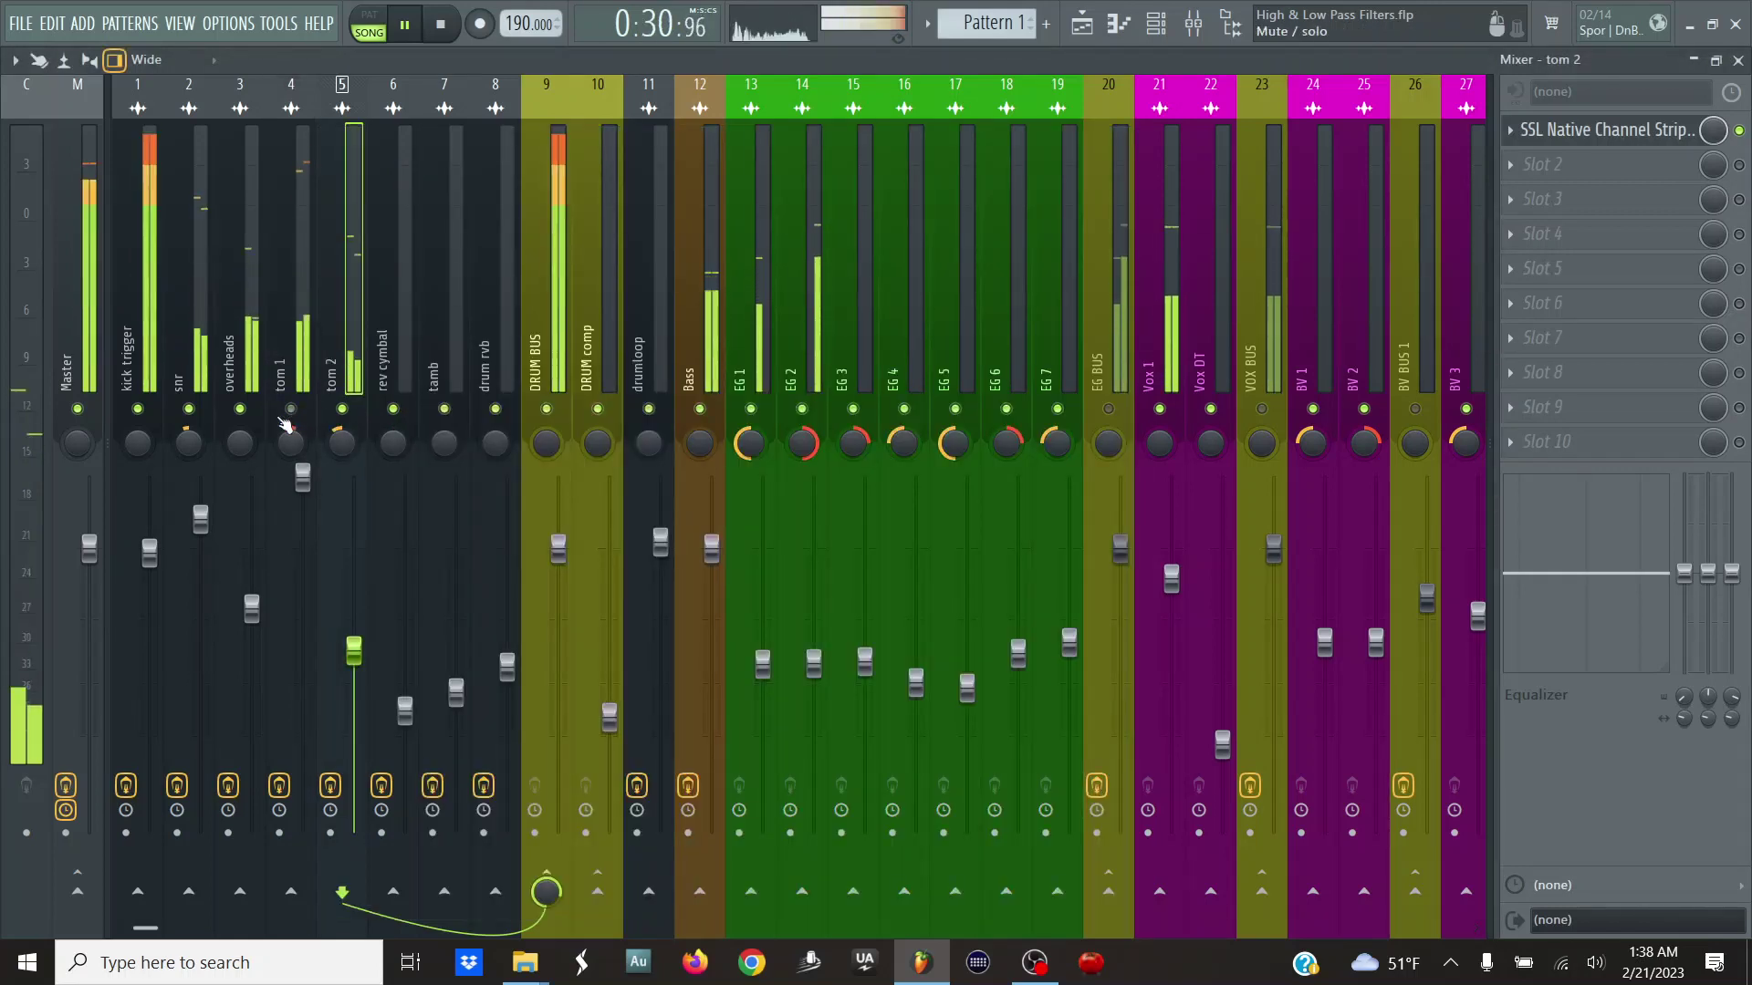
left_click(1653, 127)
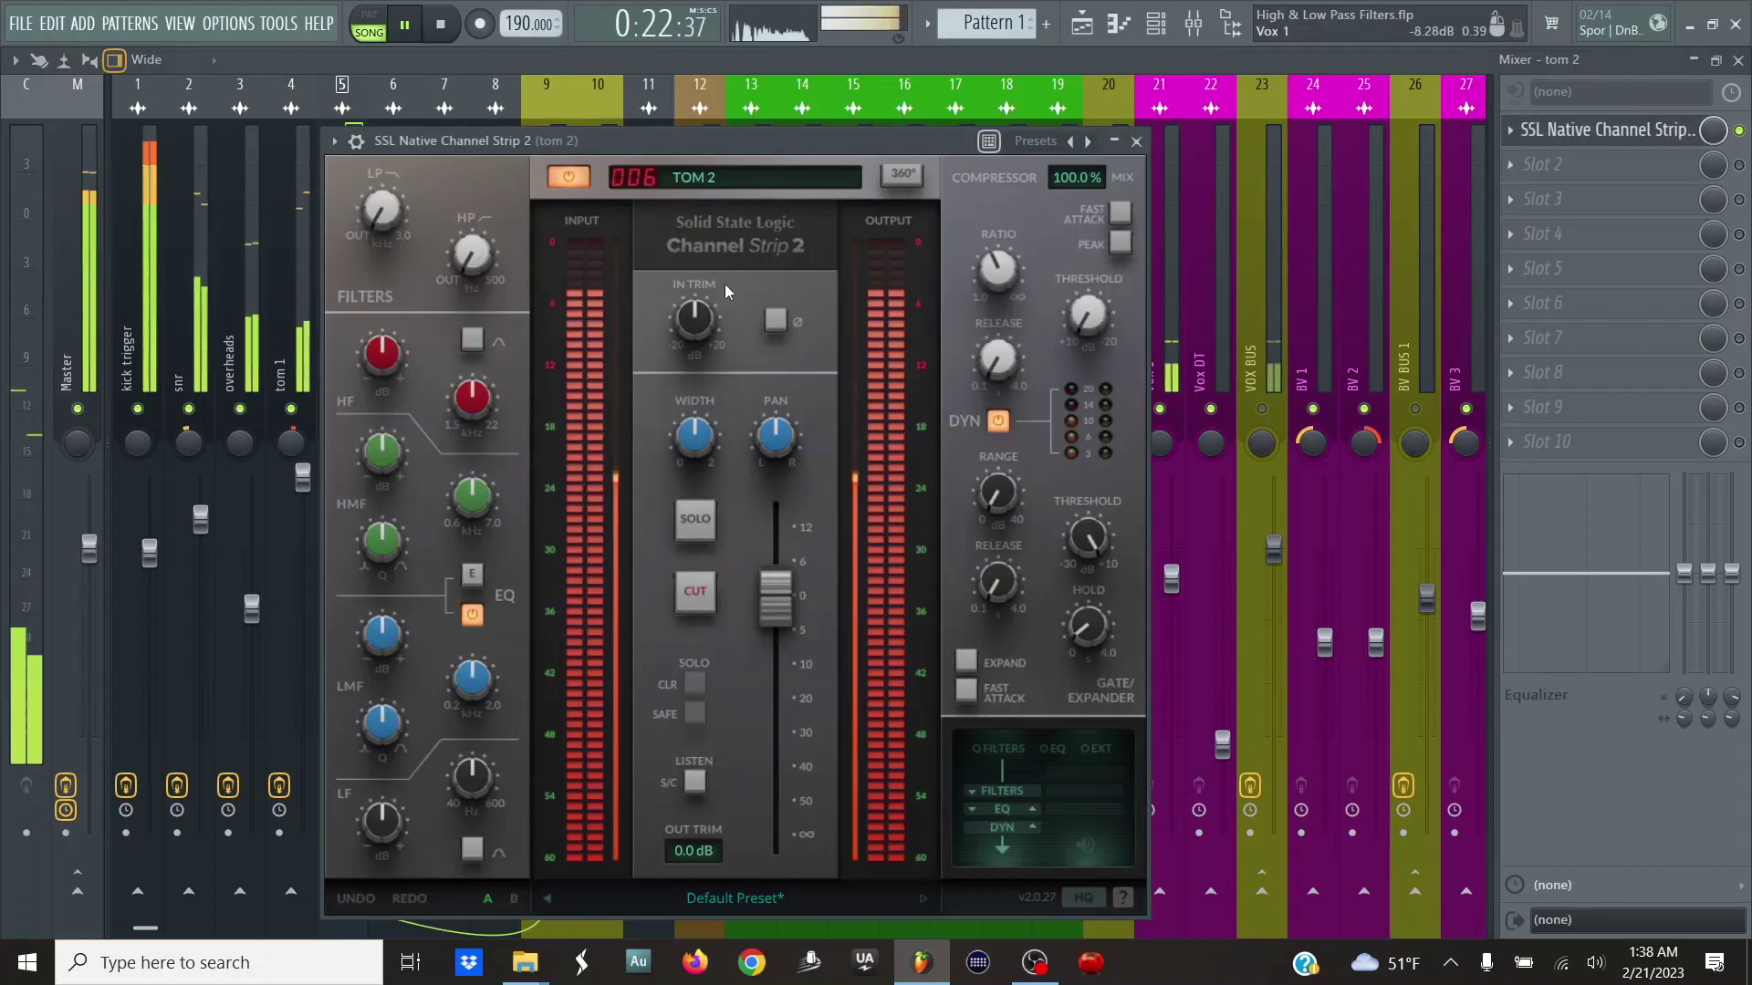
- Set tom 2's high-pass filter to 28.6 Hz and its low-pass filter to 16.70 kHz during playback, and close the strip
scroll(472, 258, "up", 5)
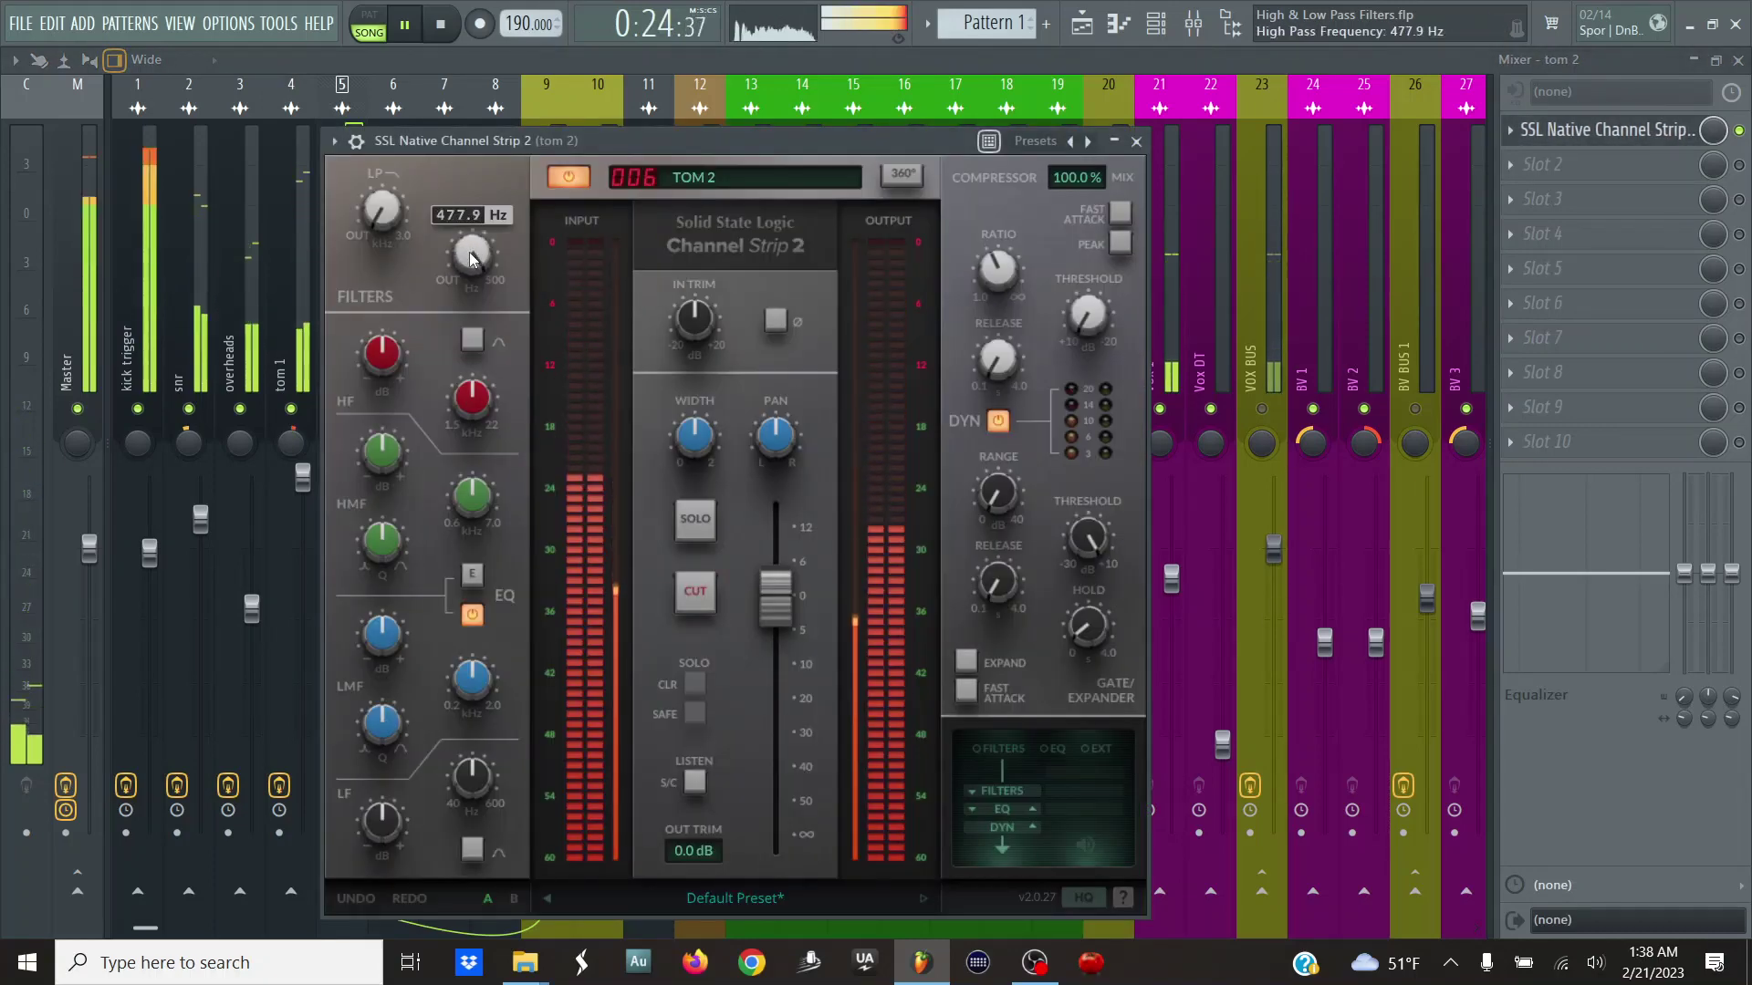
scroll(472, 258, "down", 4)
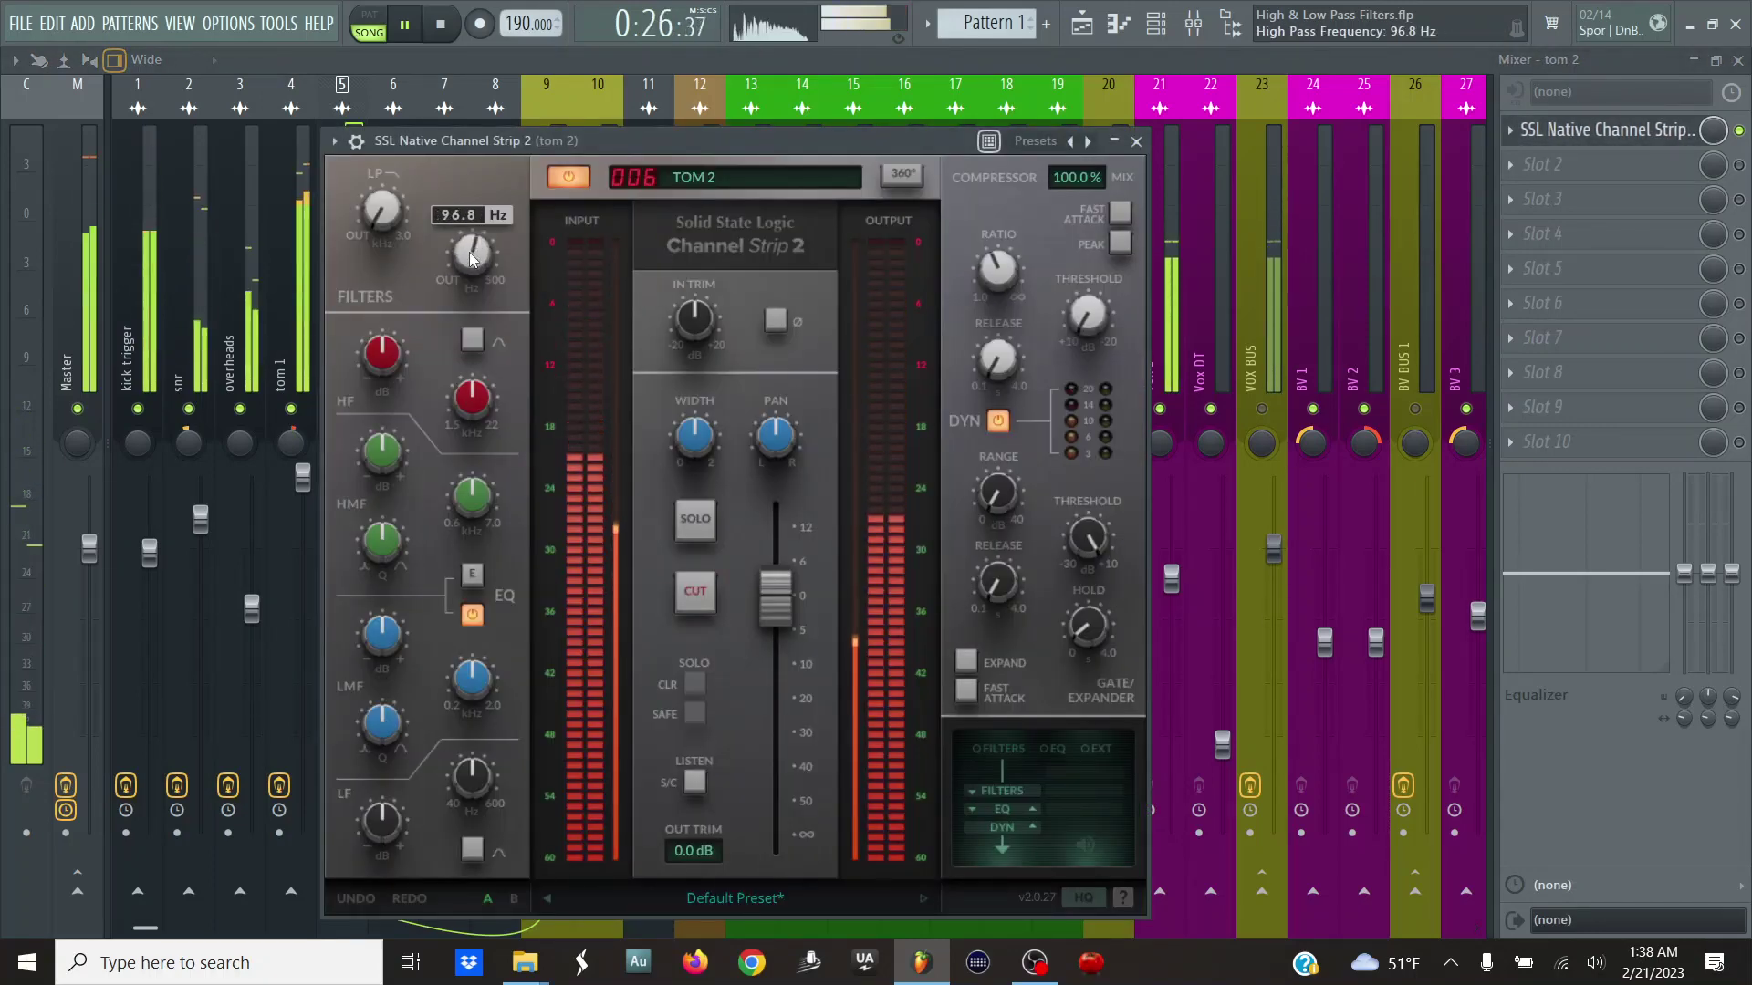
scroll(472, 258, "down", 3)
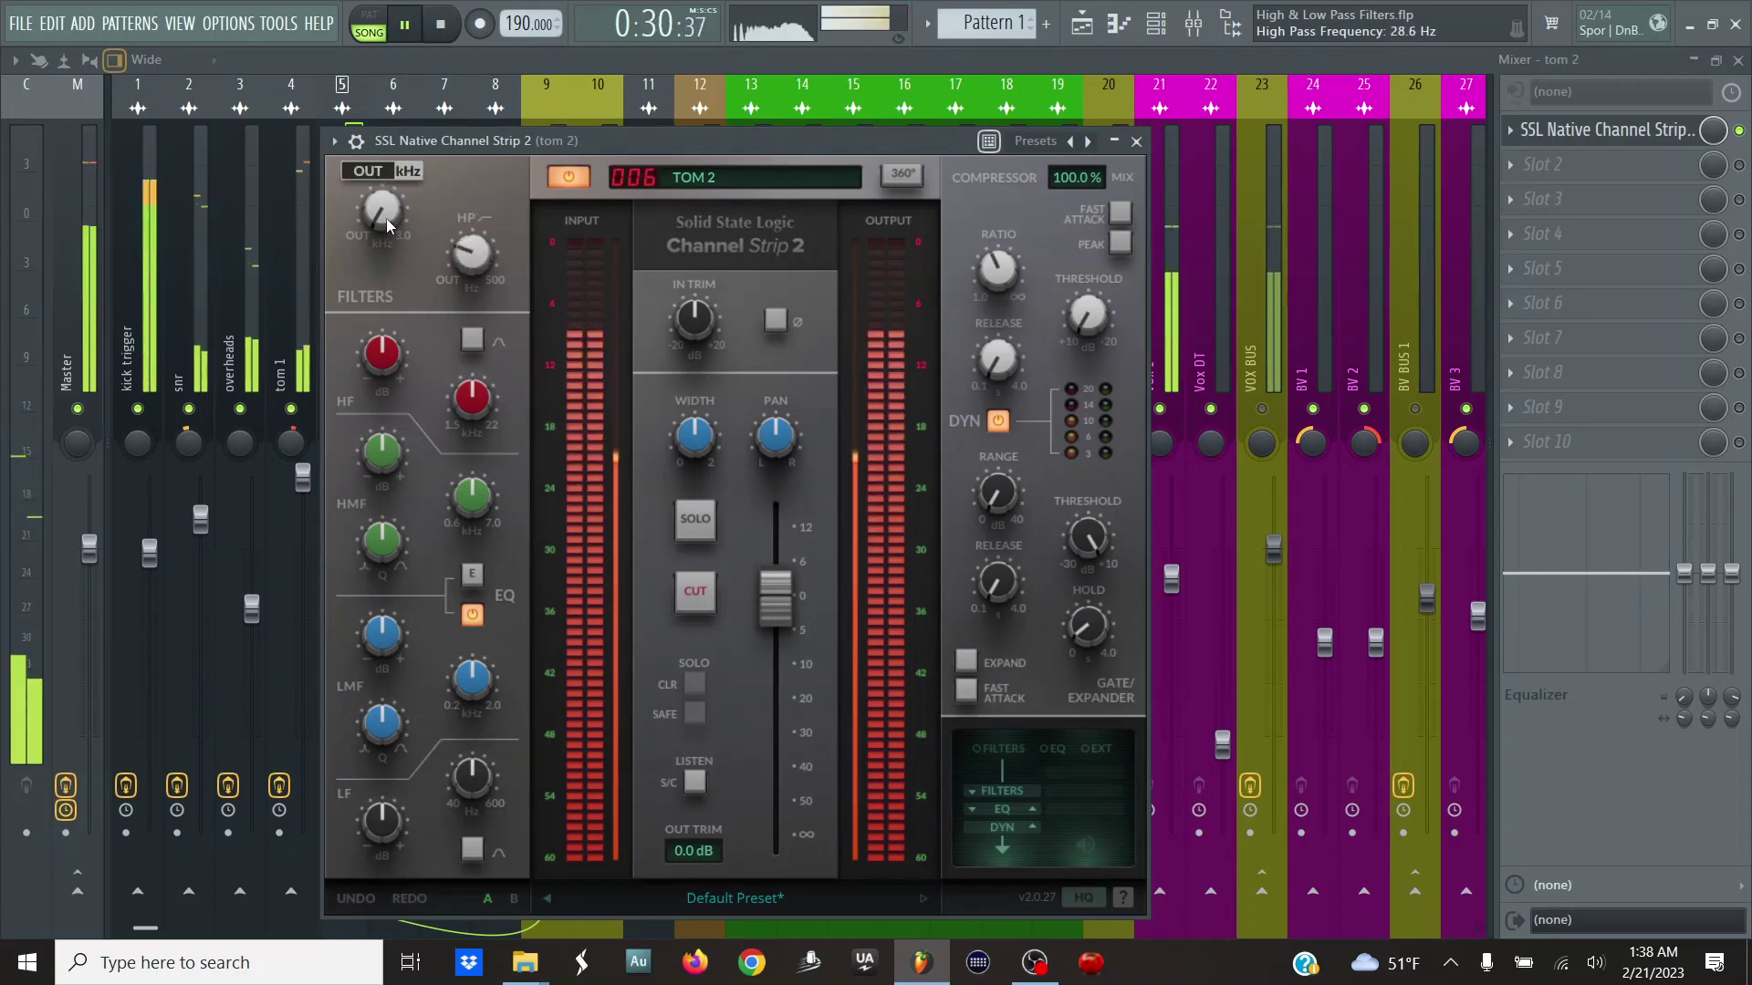
scroll(400, 167, "down", 3)
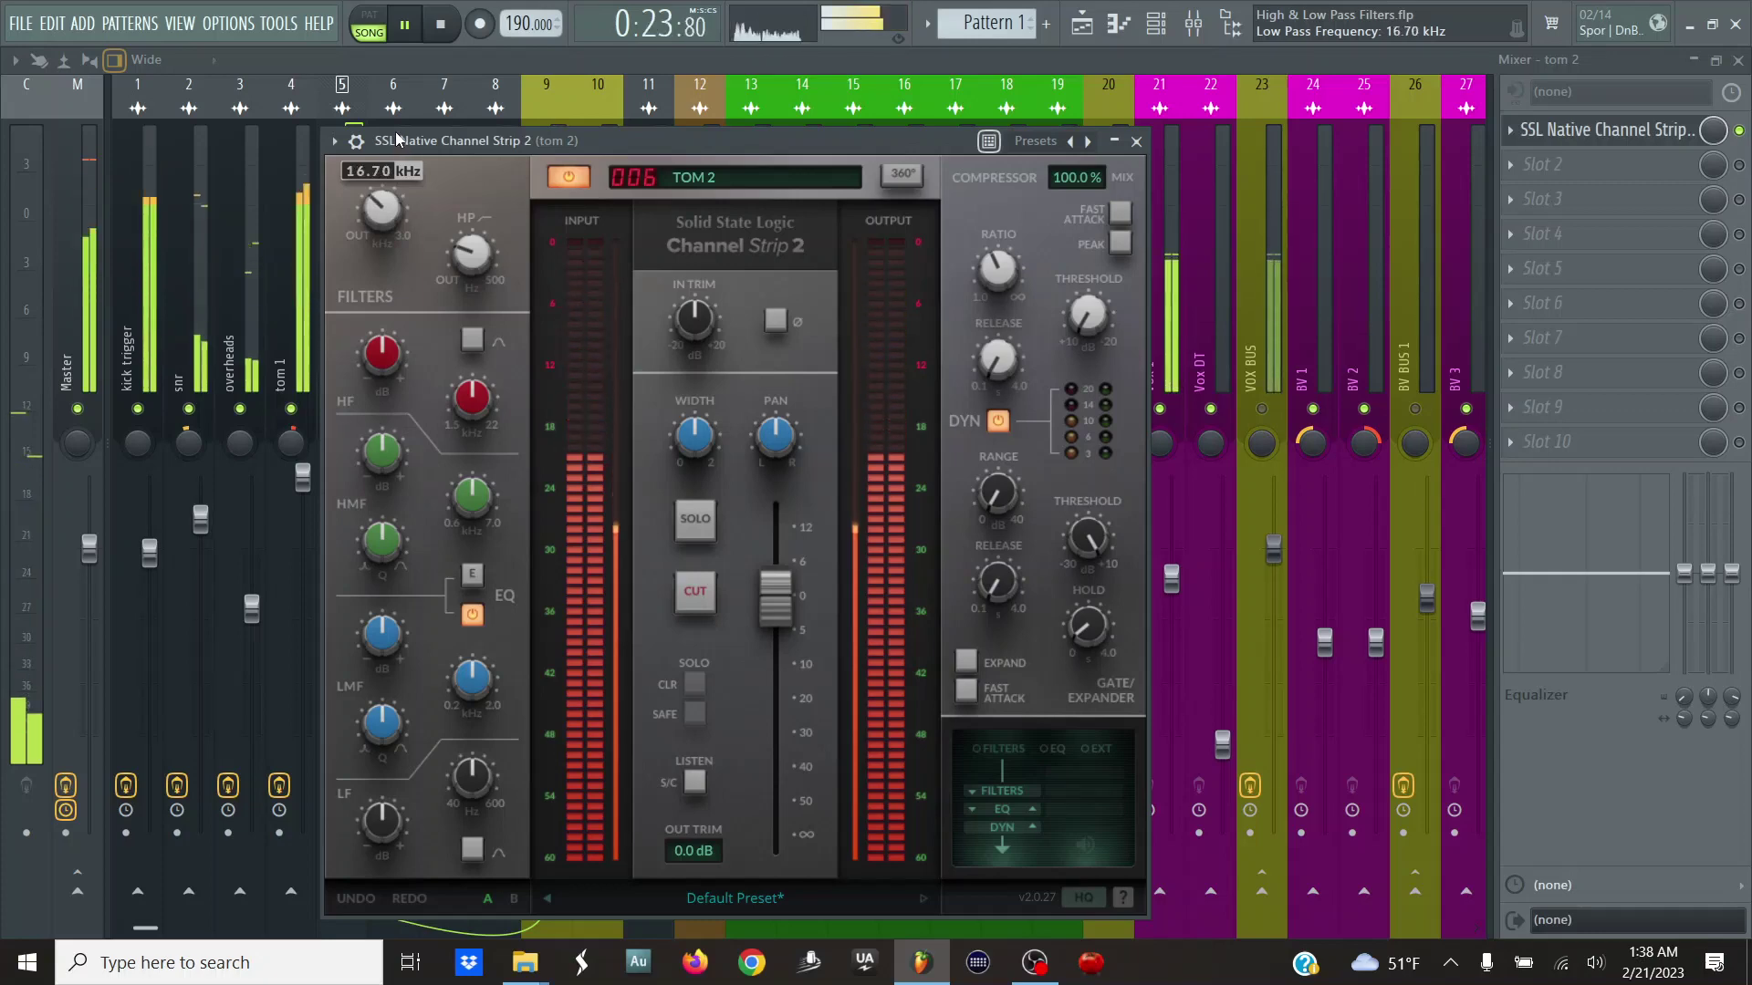
key("Escape")
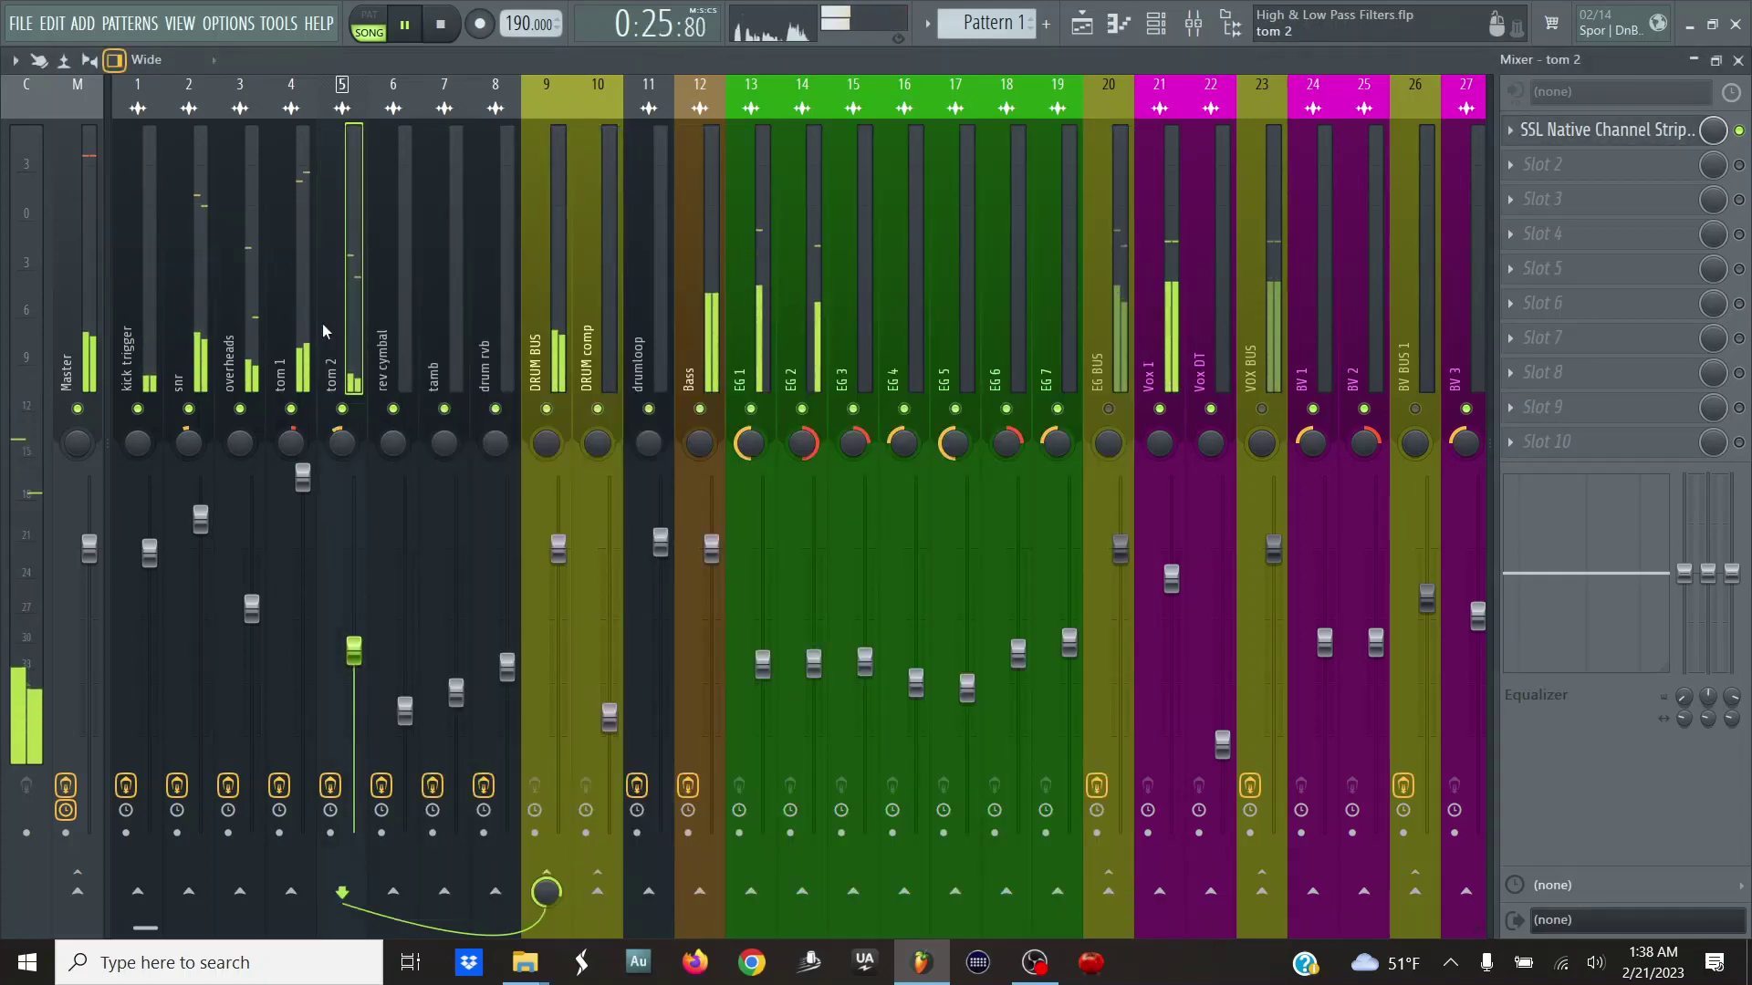
left_click(402, 368)
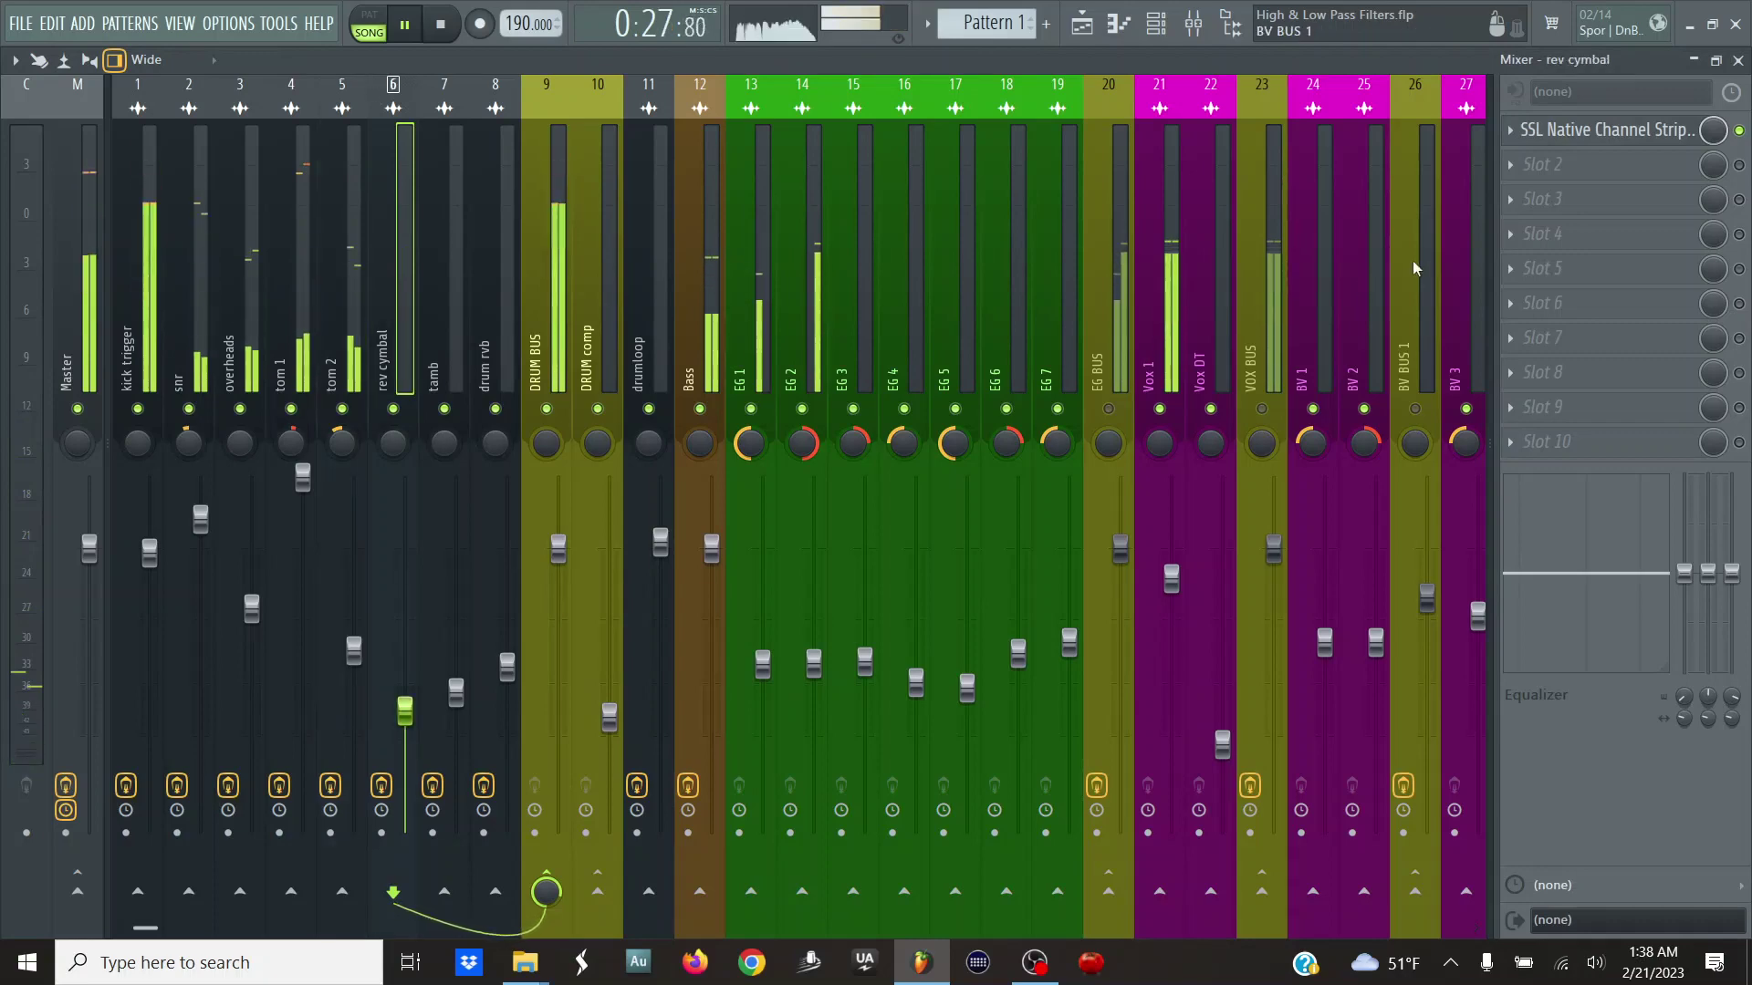
left_click(1654, 142)
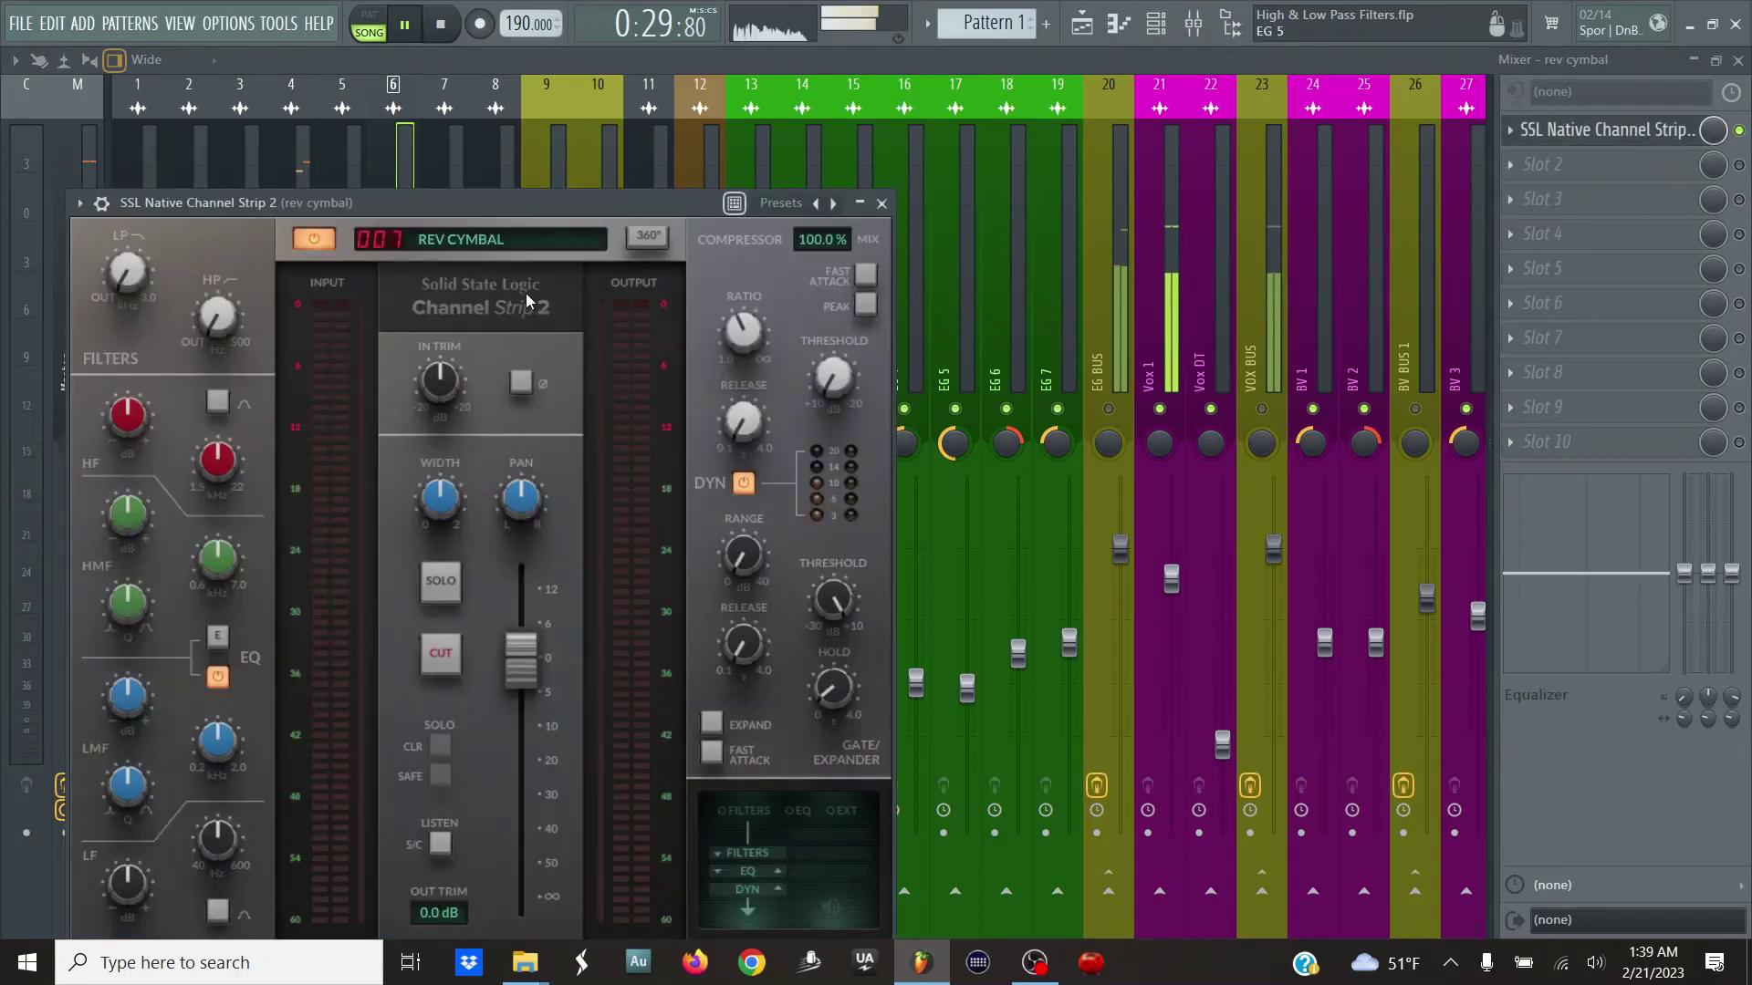
left_click(881, 203)
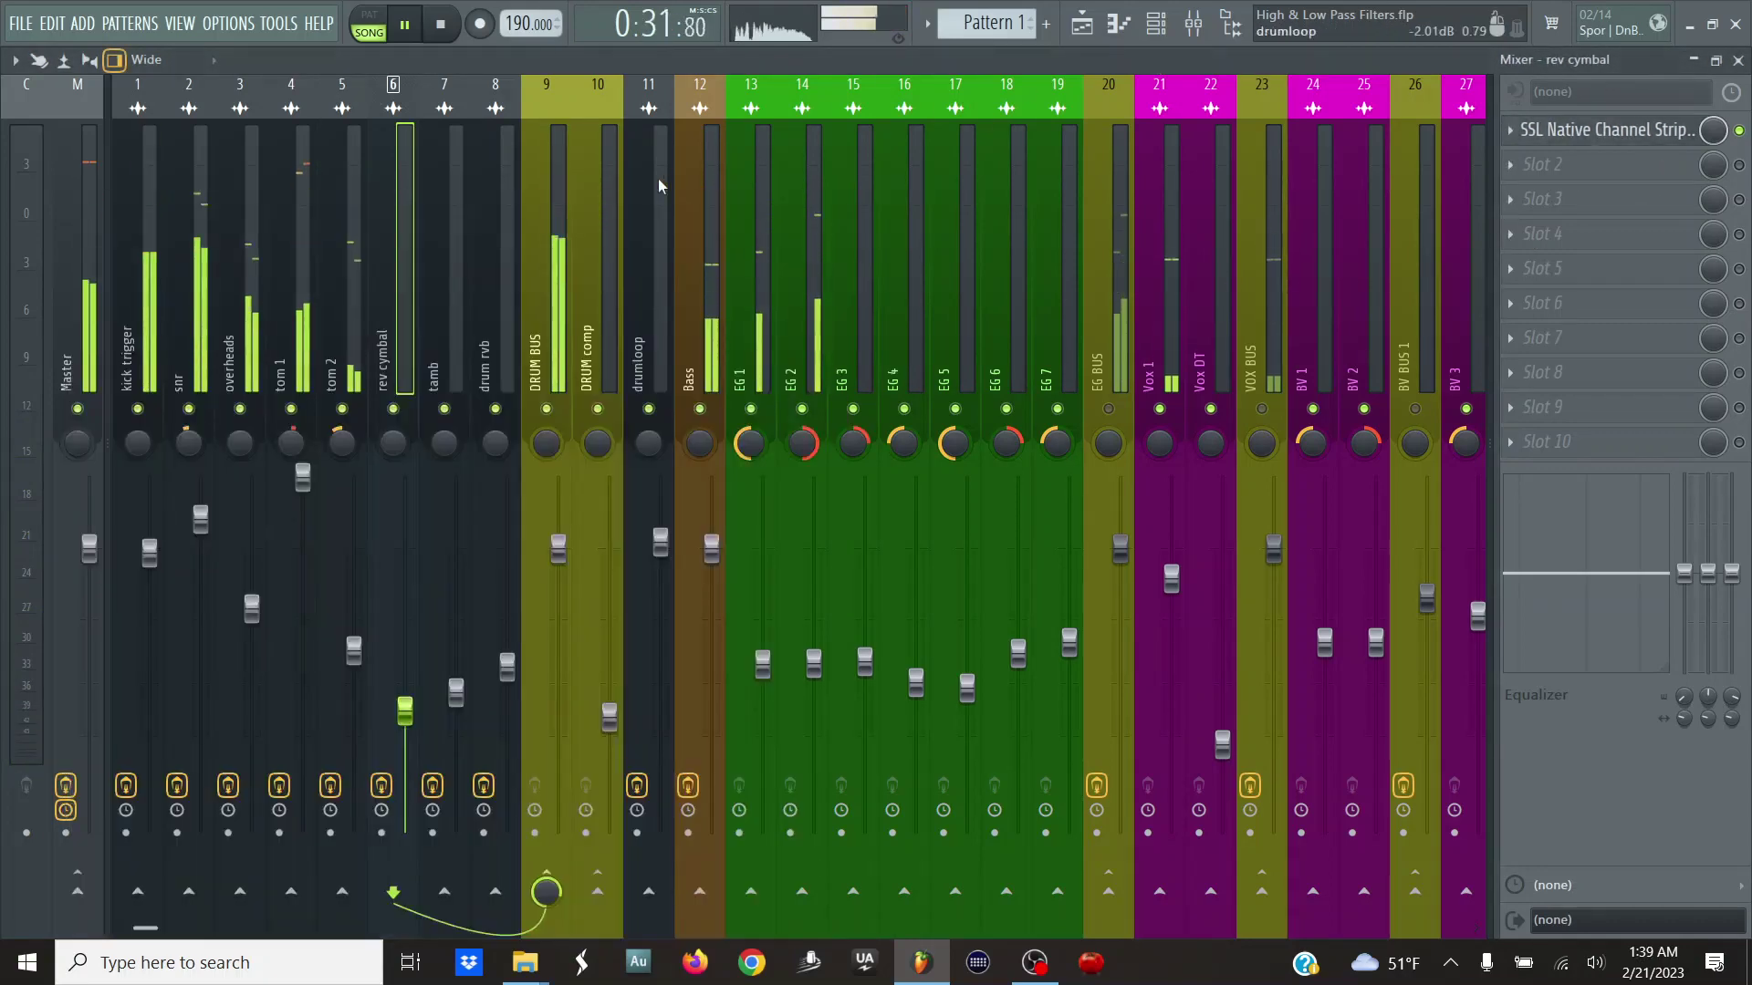
- Clear the loop selection in the Playlist and zoom out to show the drum clips across about bars 1 to 69
key("F9")
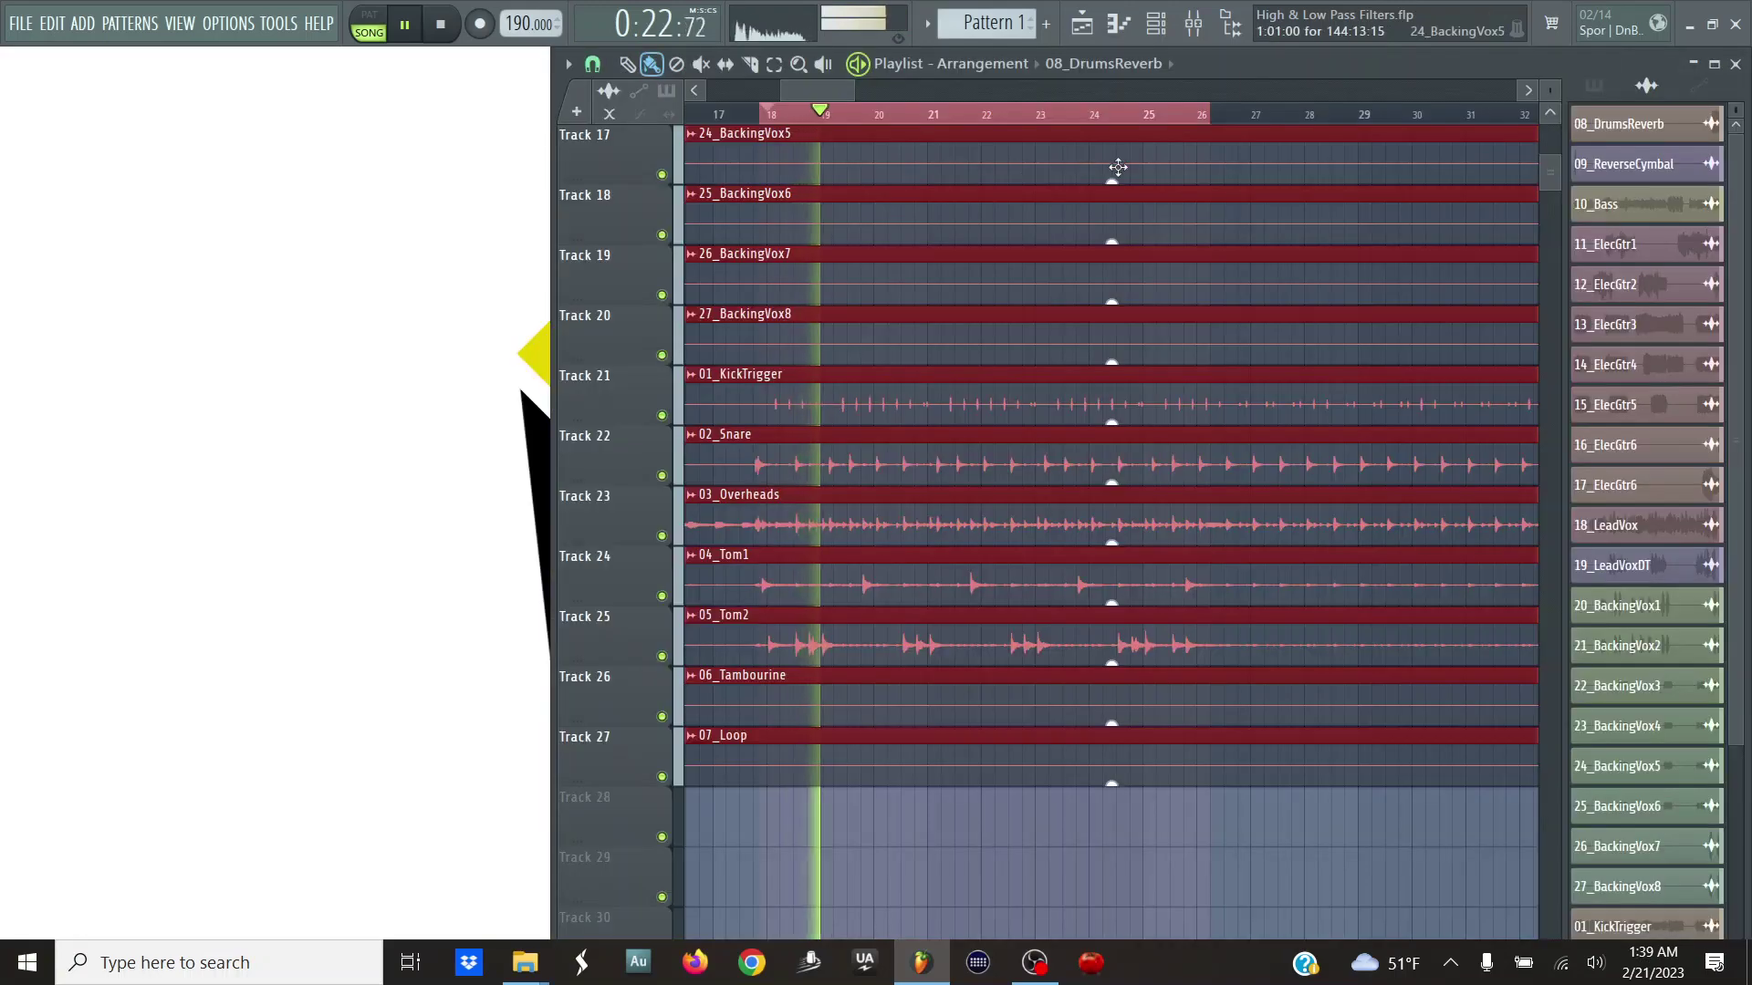
left_click(972, 125)
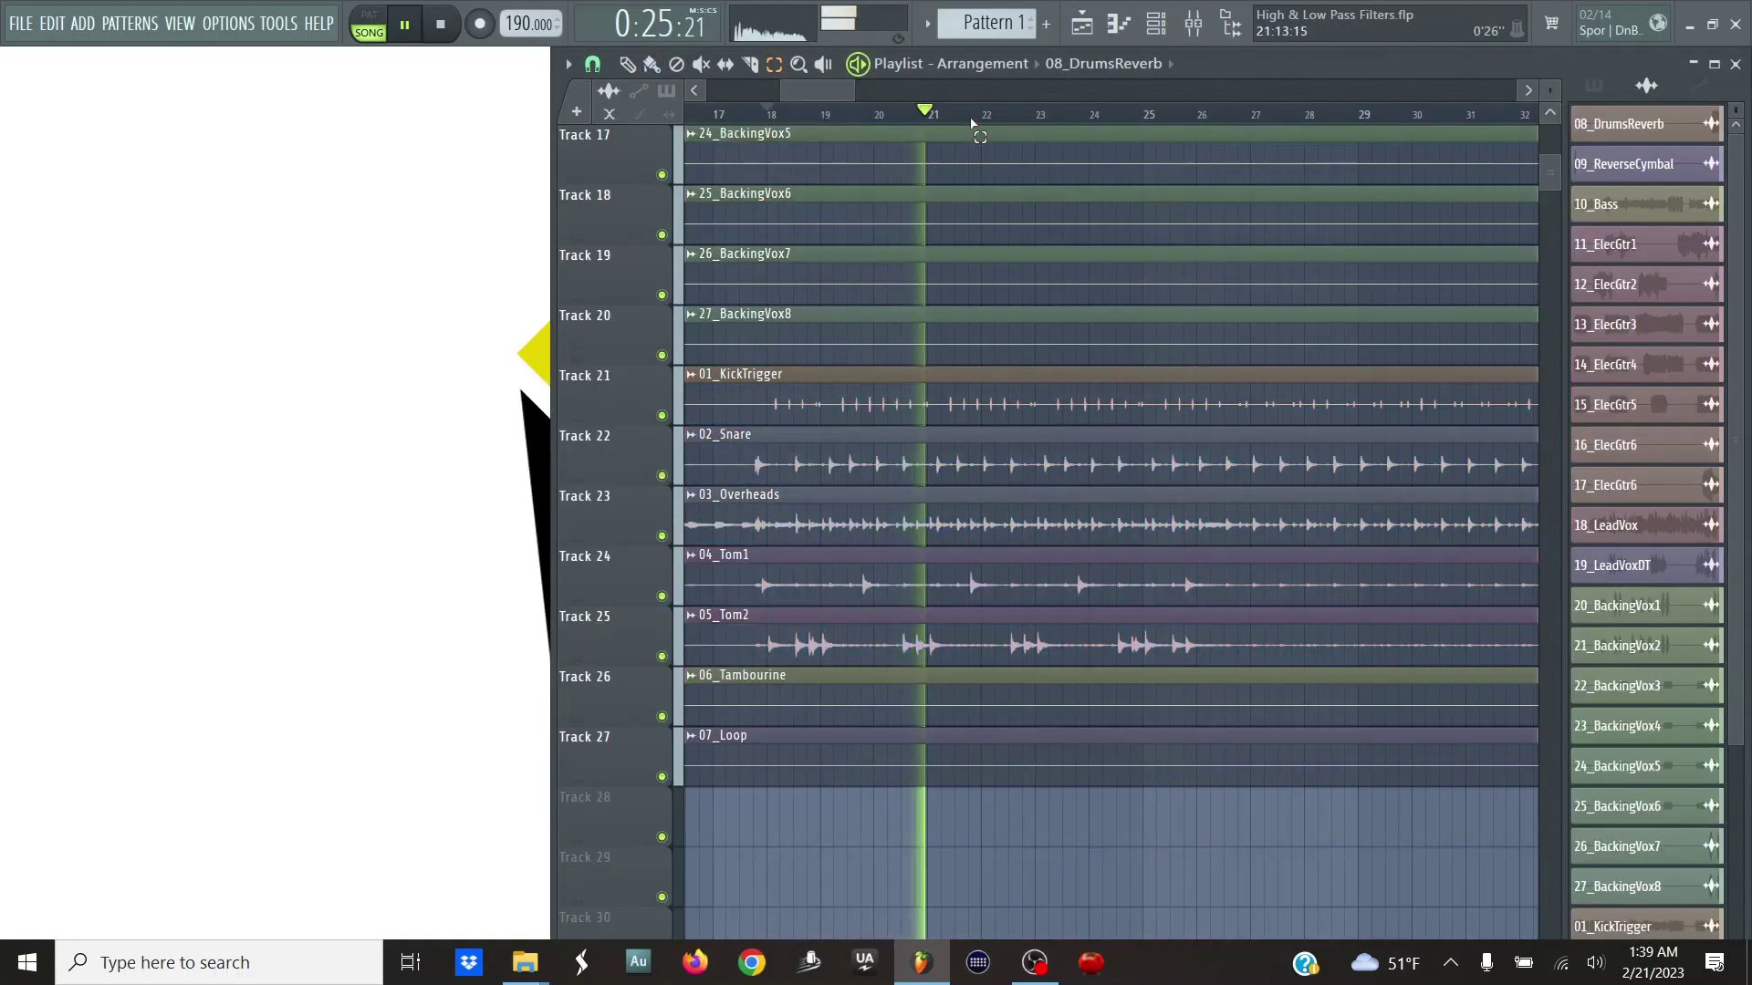
scroll(971, 116, "down", 4)
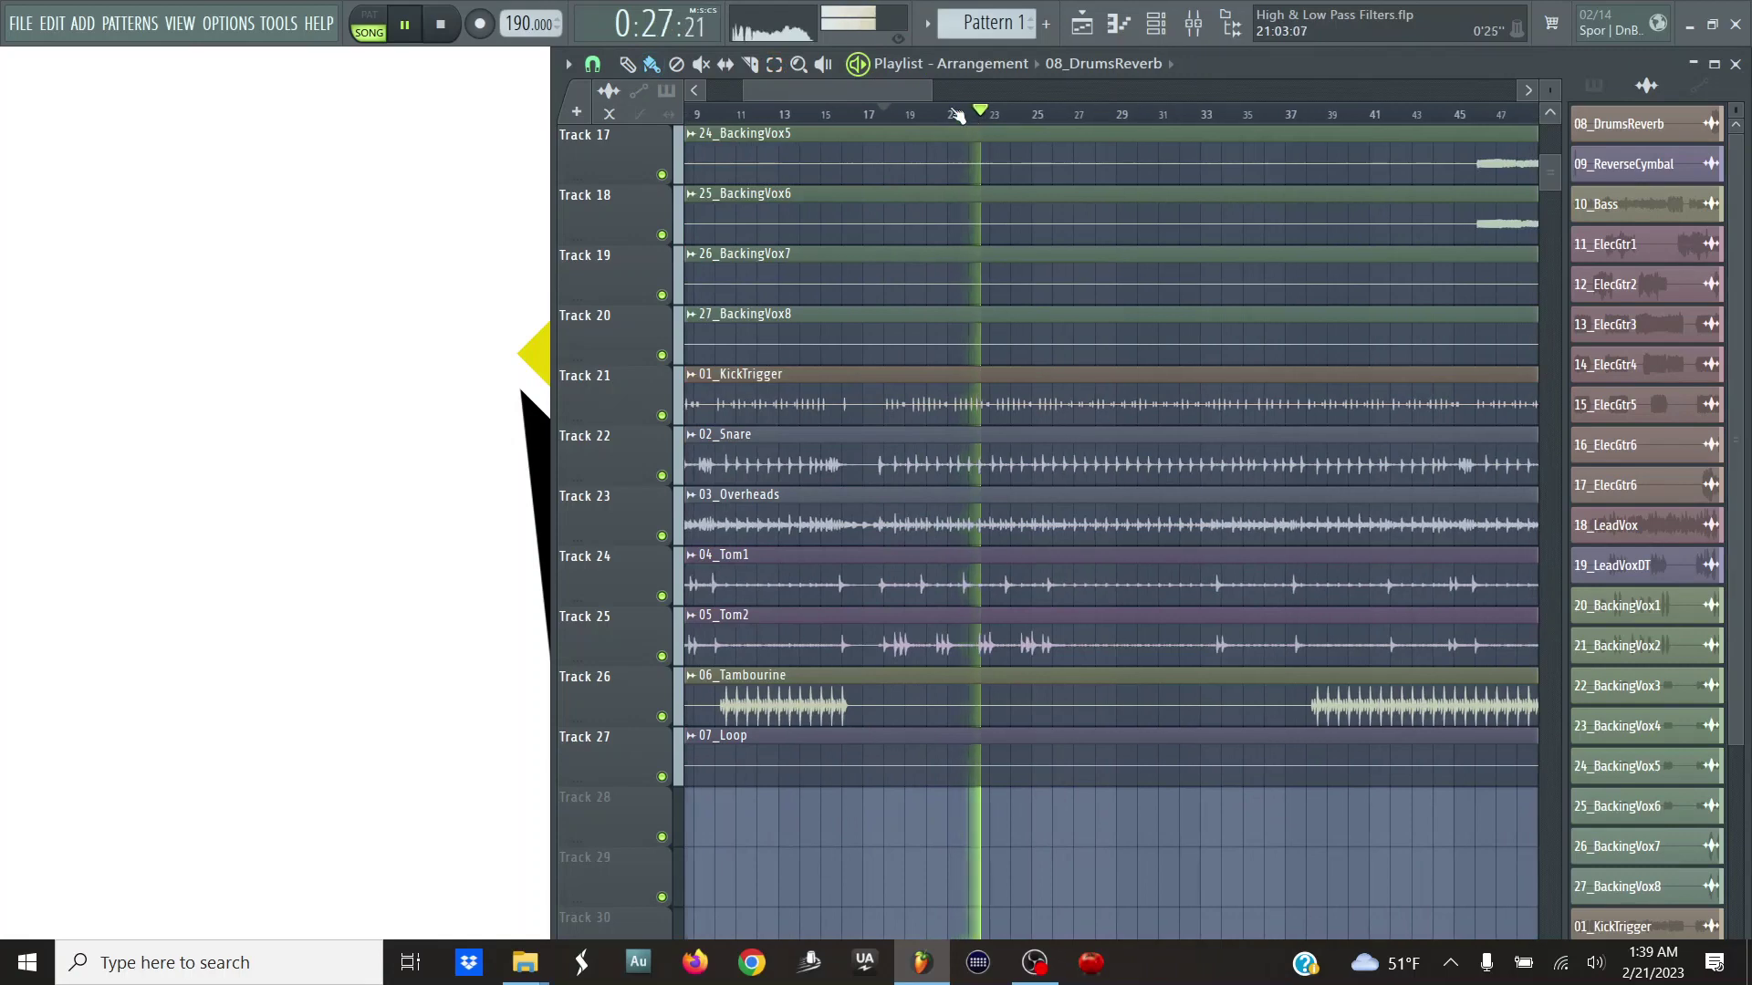
left_click_drag(867, 103, 822, 103)
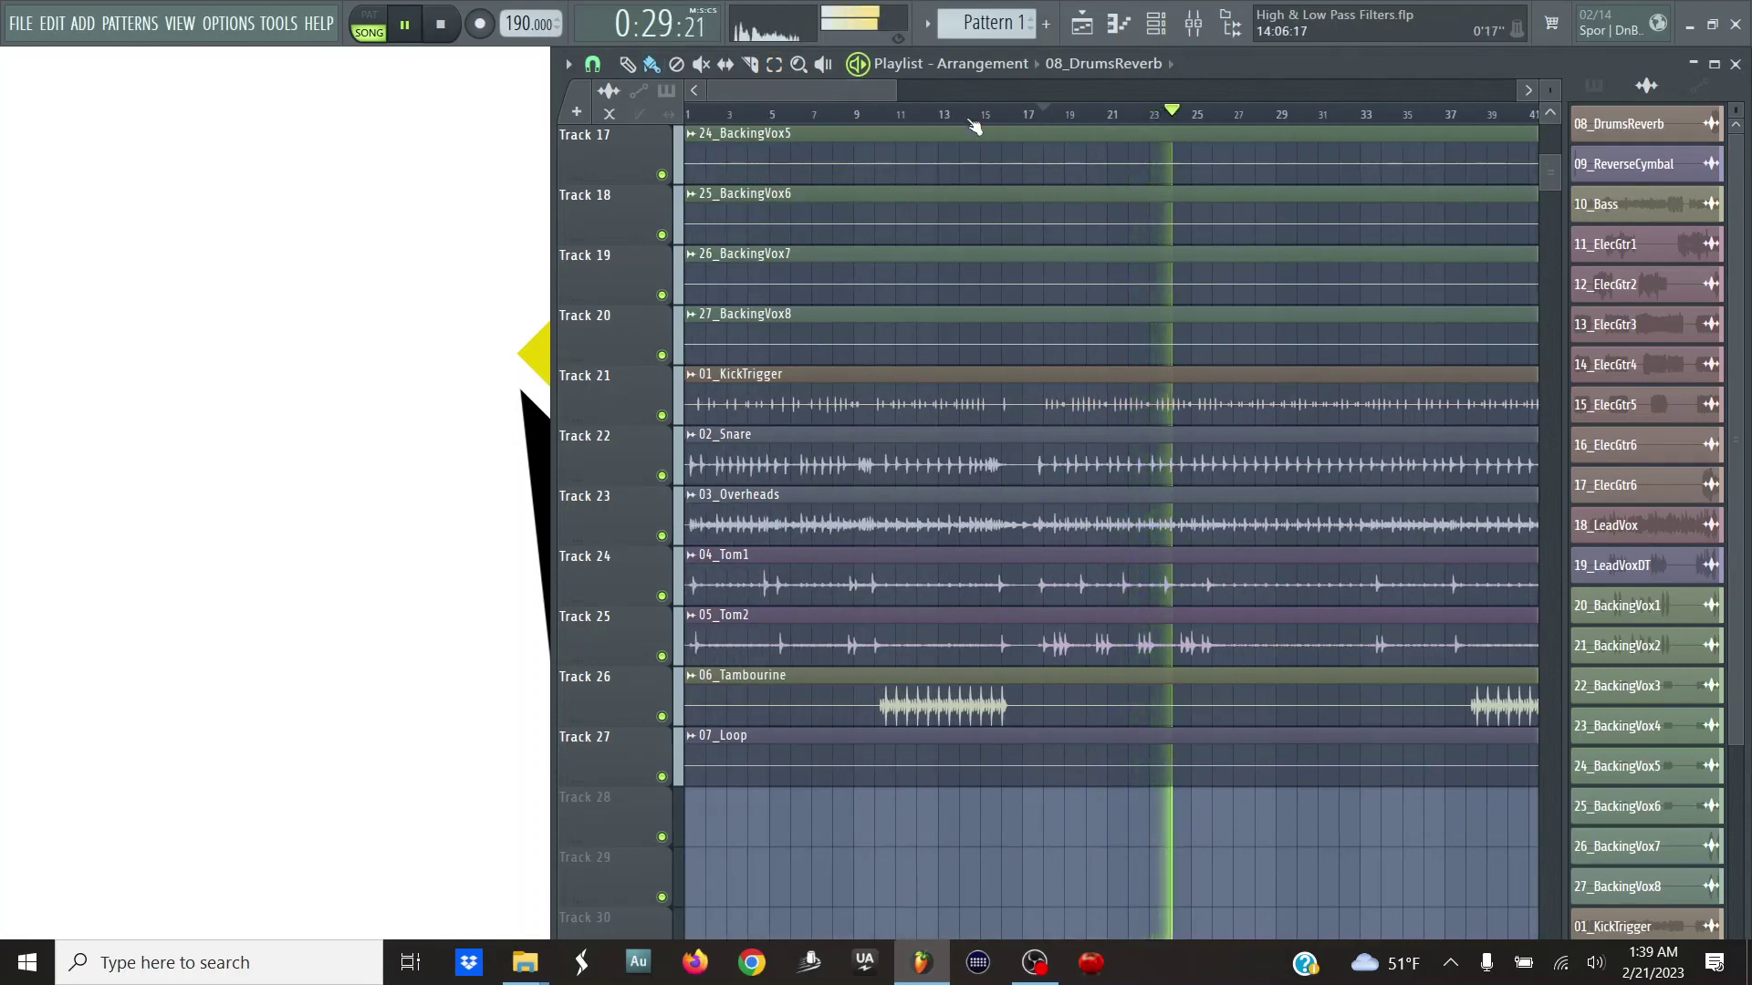
scroll(974, 123, "down", 2)
scroll(975, 123, "up", 1)
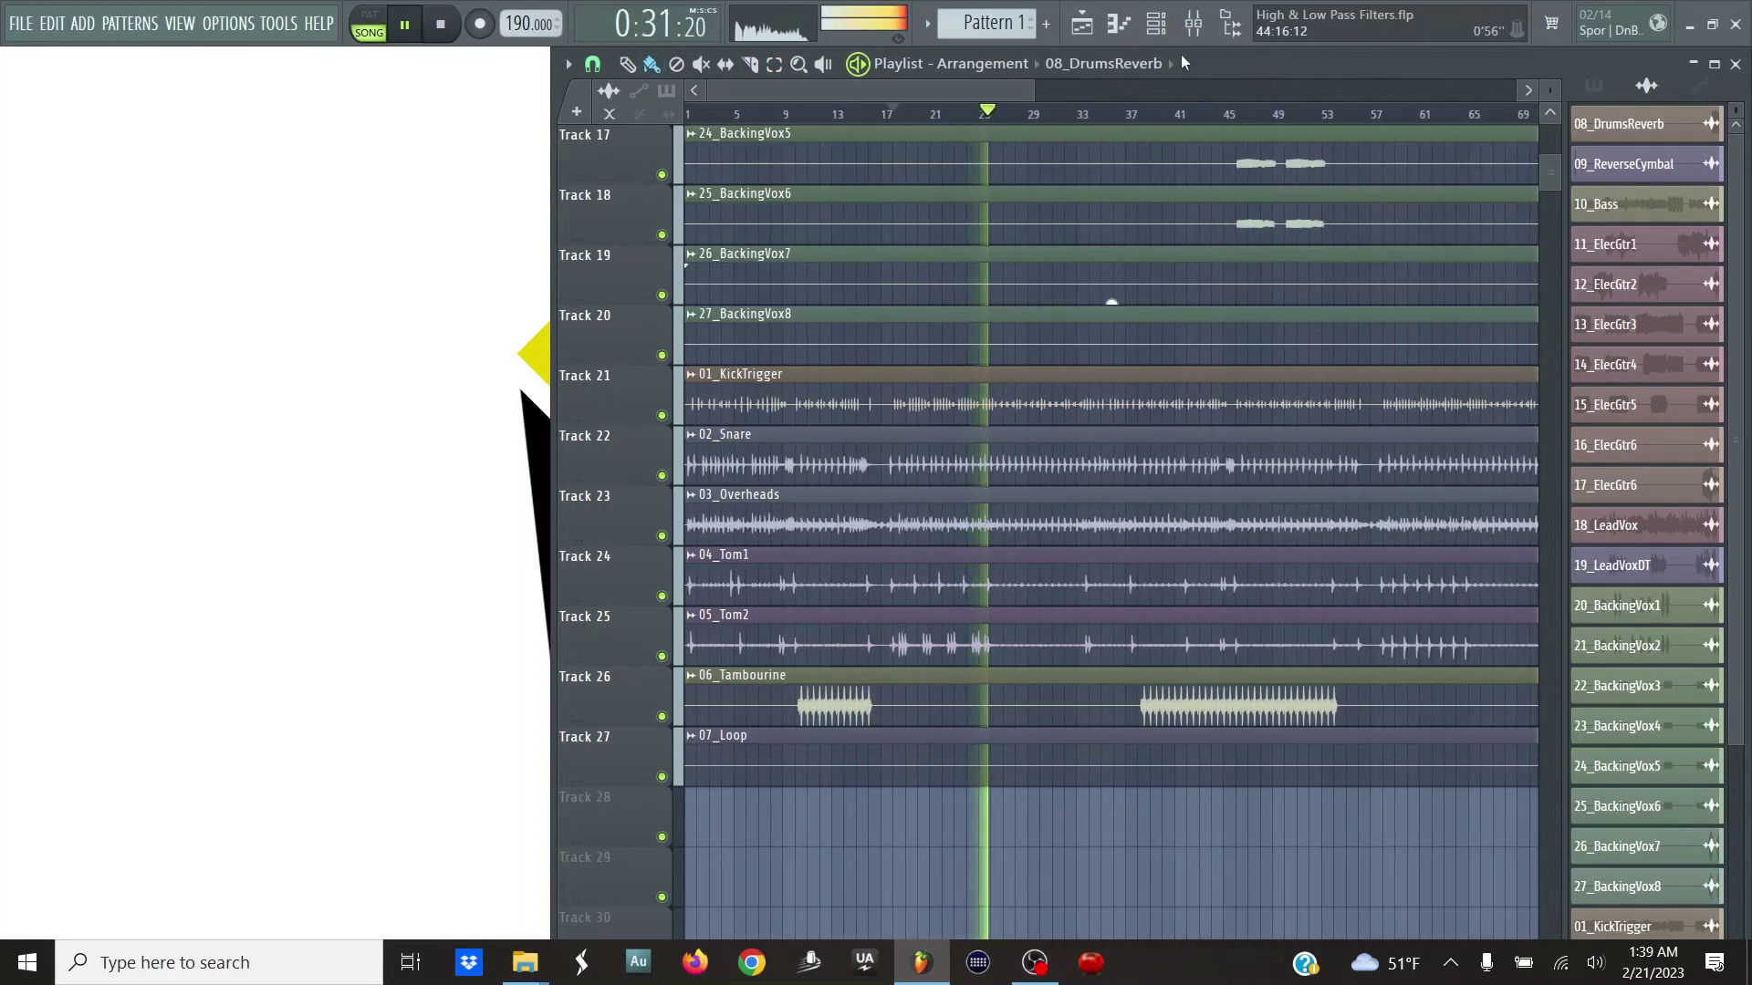
- Stop playback and place the Playlist playhead at about bar 38, where the second tambourine section starts
left_click(1195, 28)
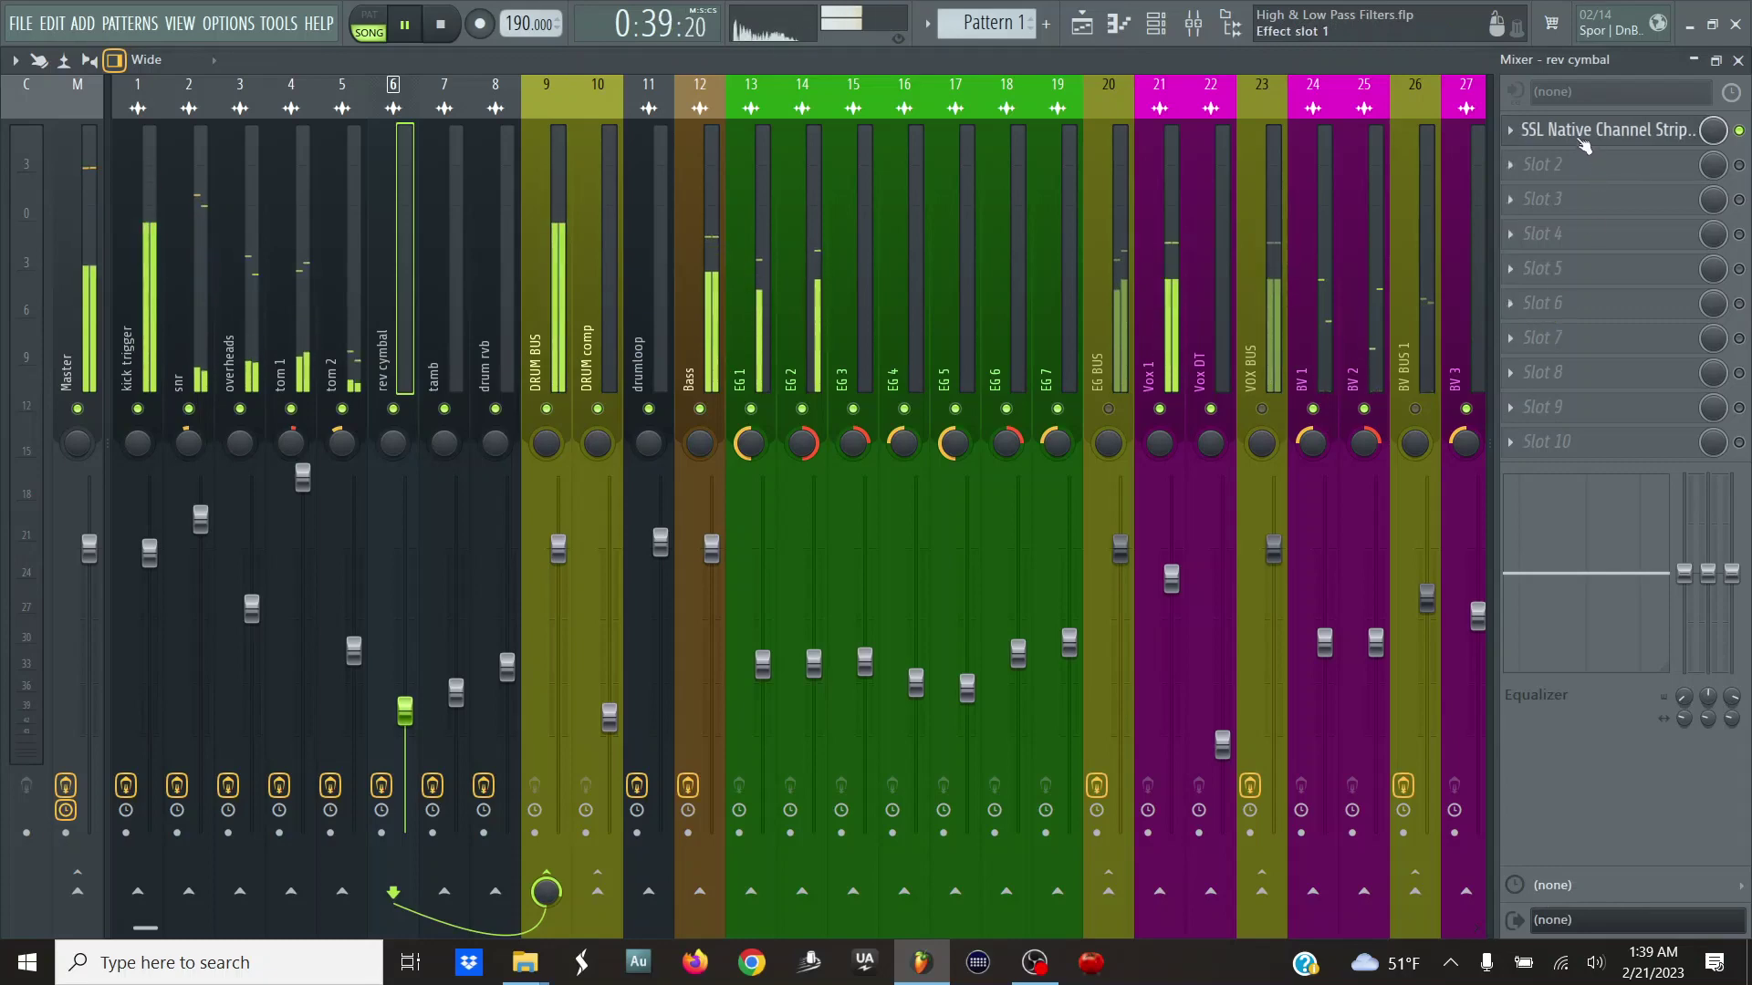
key("F9")
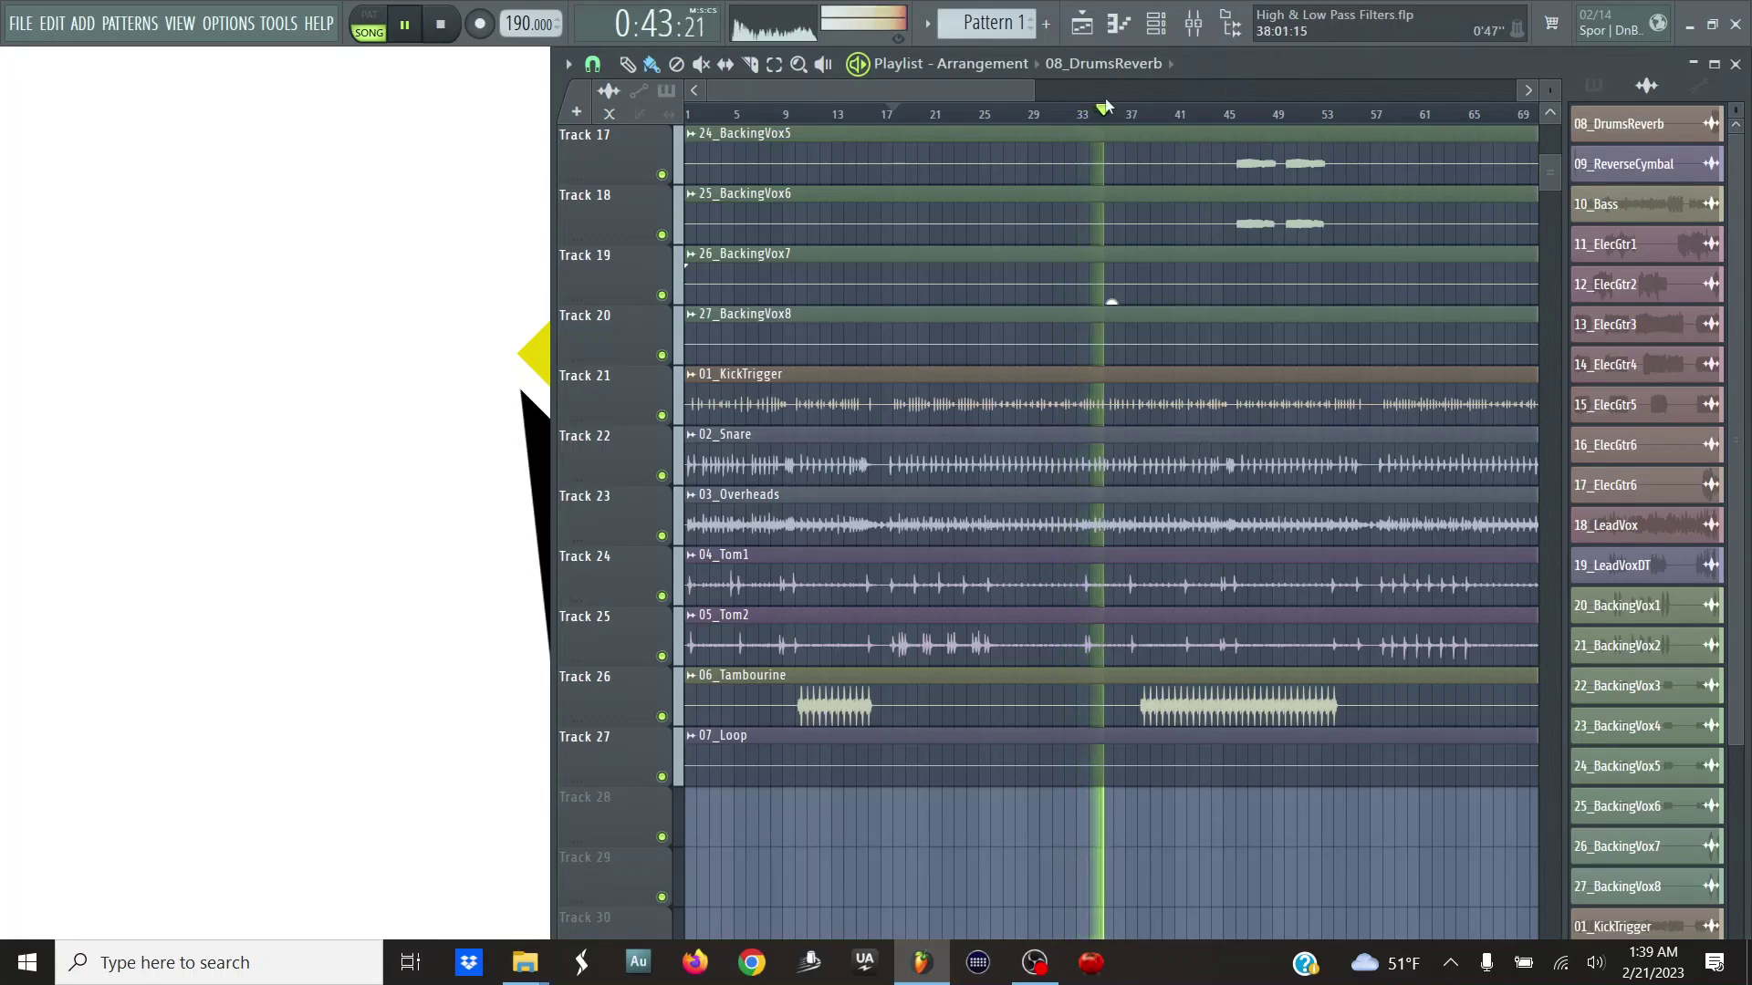
key("space")
left_click(1154, 117)
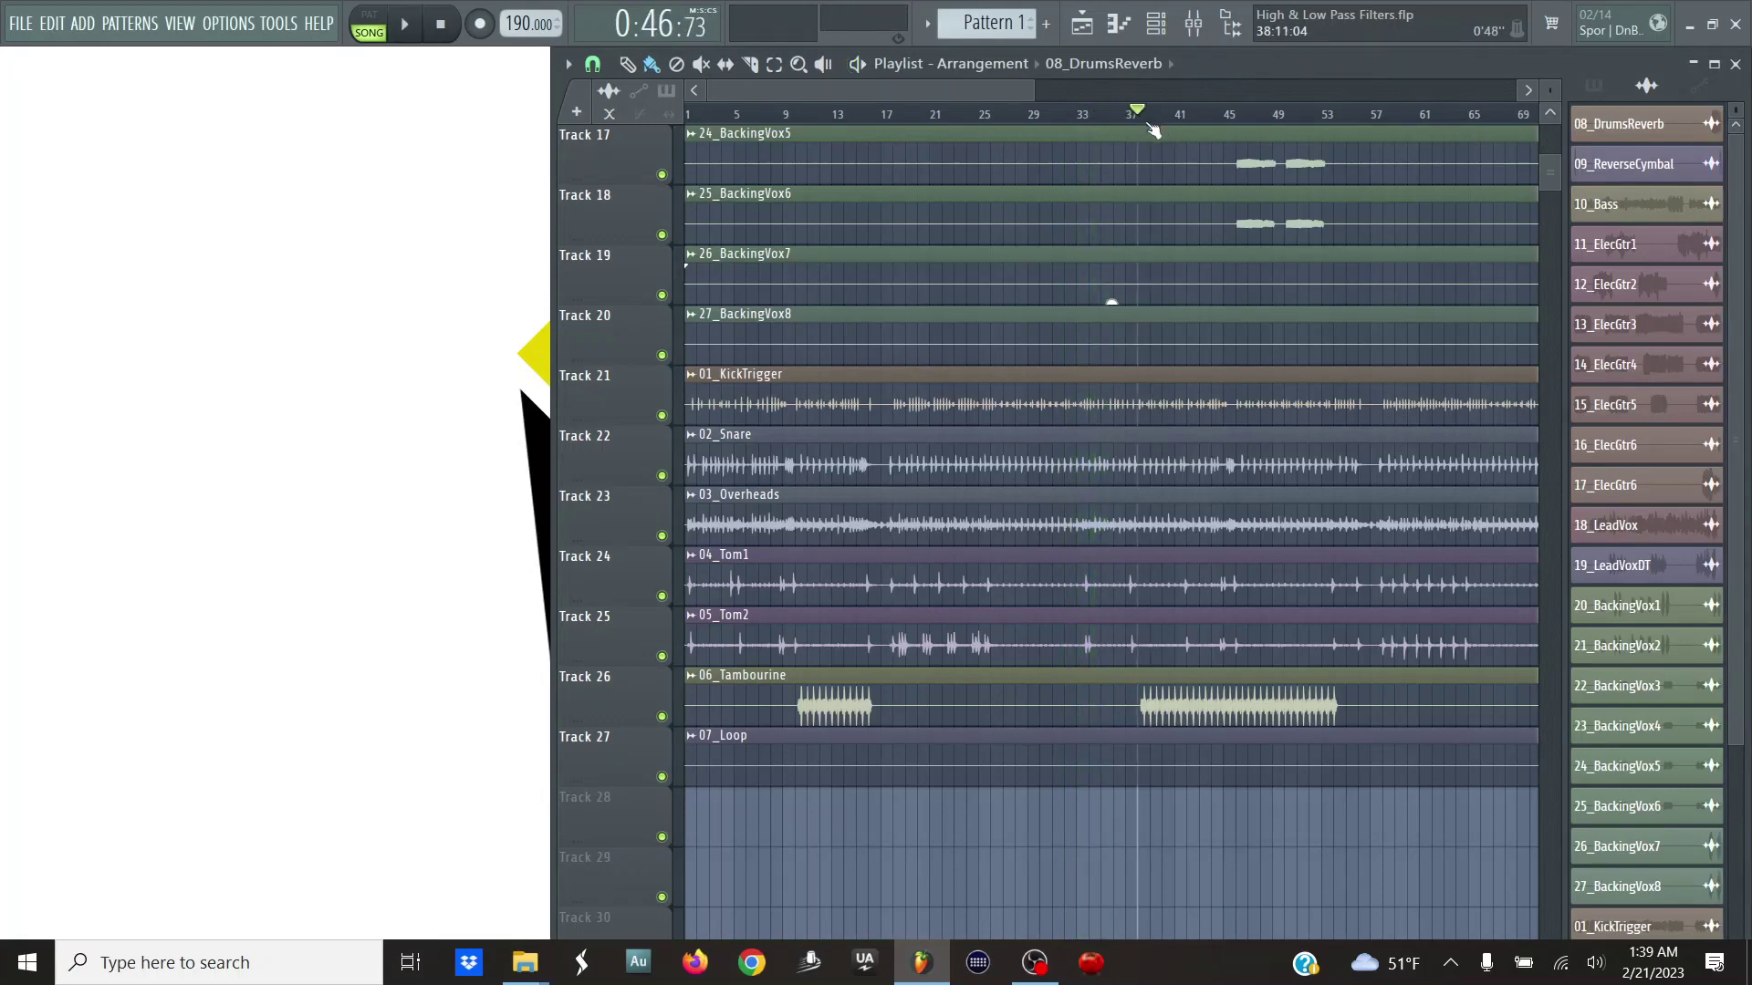
- Select the tamb mixer track, start playback and open its SSL channel strip
left_click(1194, 36)
left_click(446, 347)
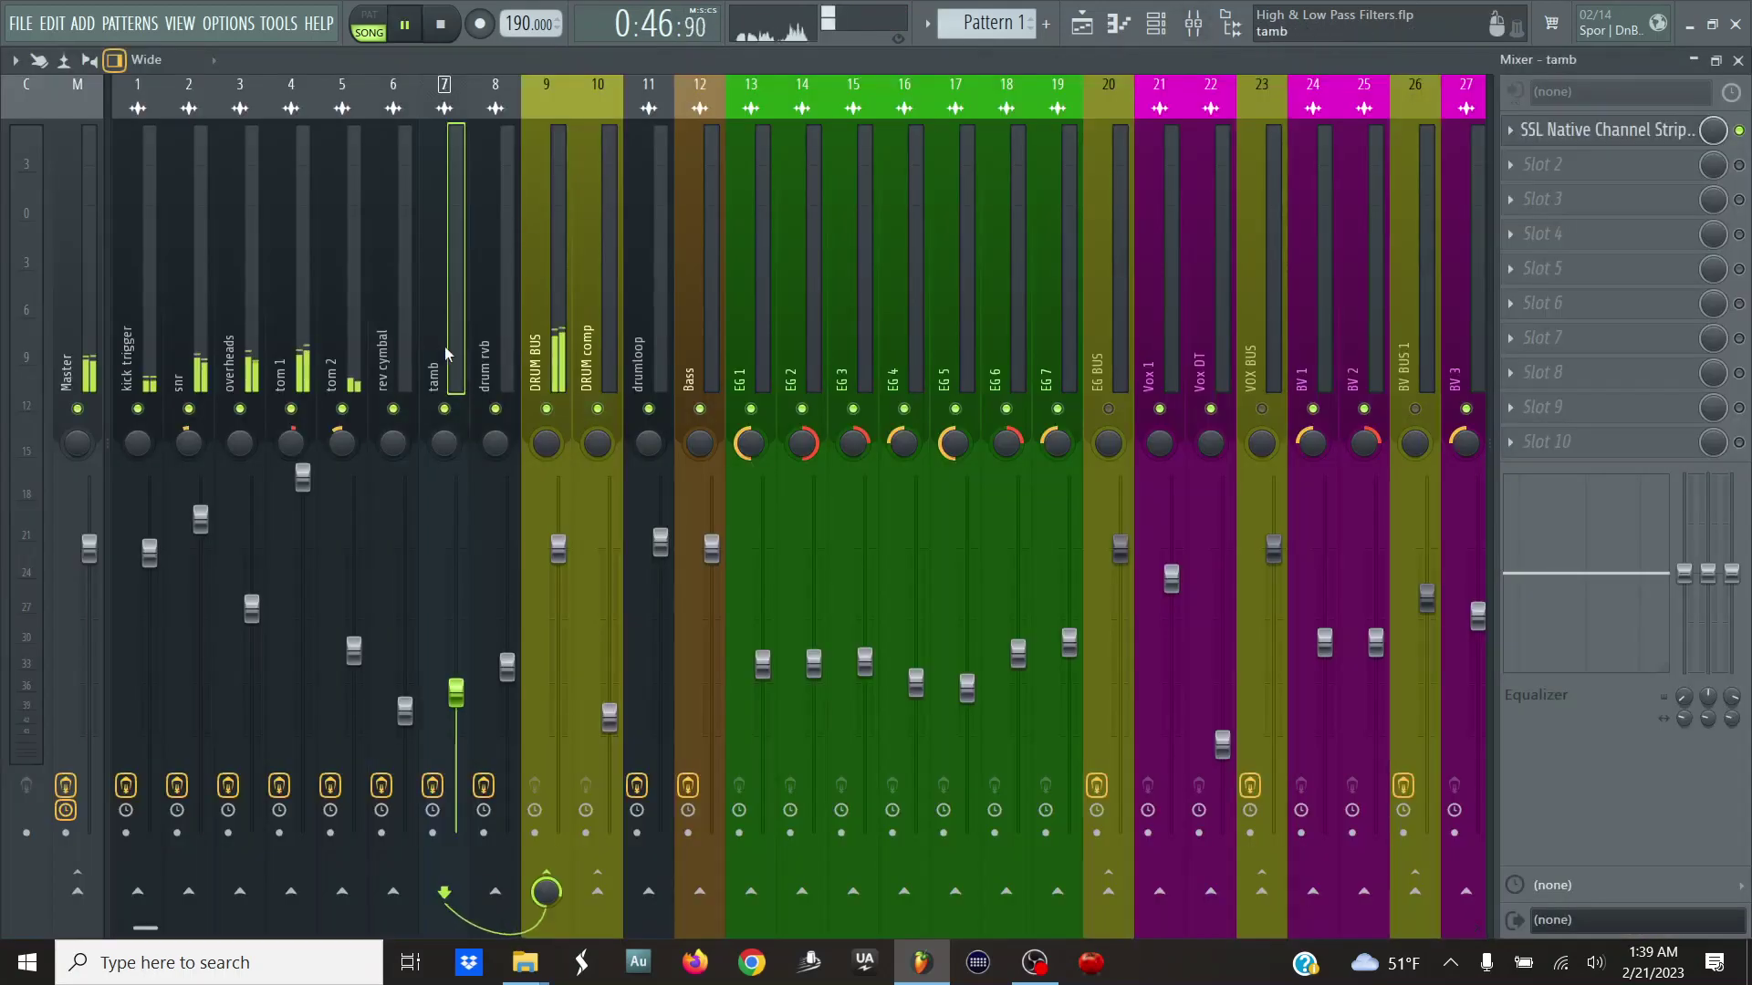
key("space")
left_click(1610, 135)
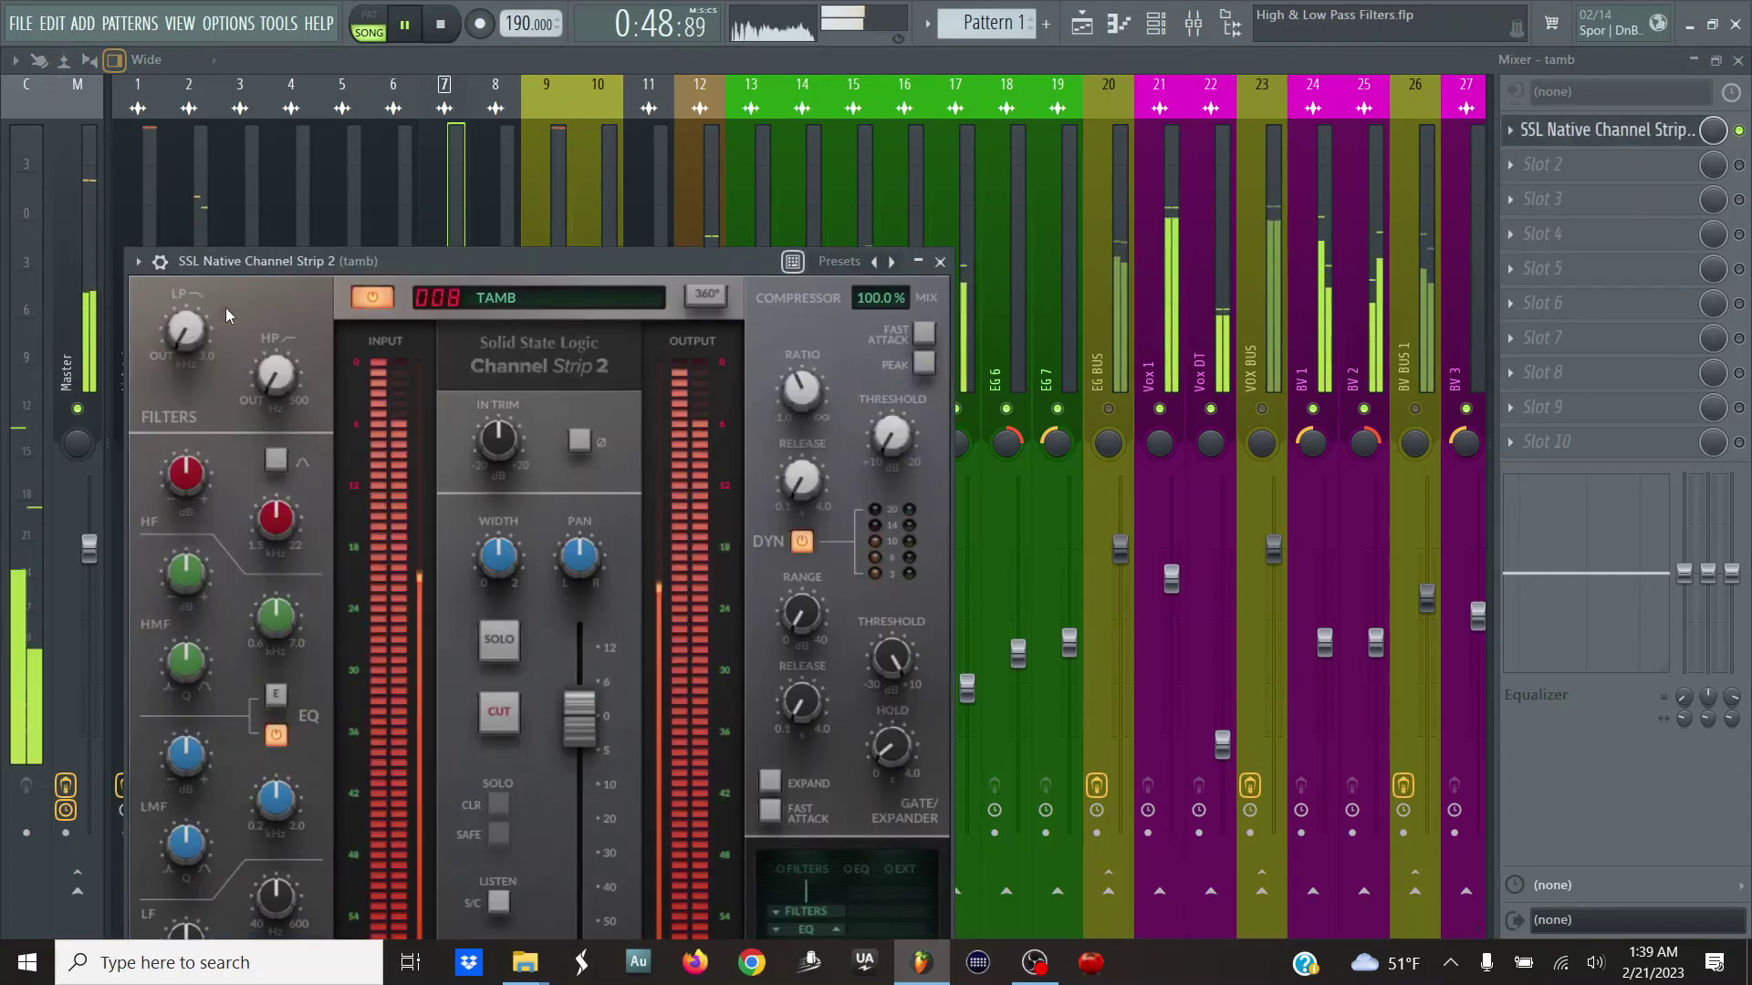
- Raise the high-pass filter on the tamb channel strip during playback and compare the sound with the strip bypassed
left_click_drag(279, 266, 598, 111)
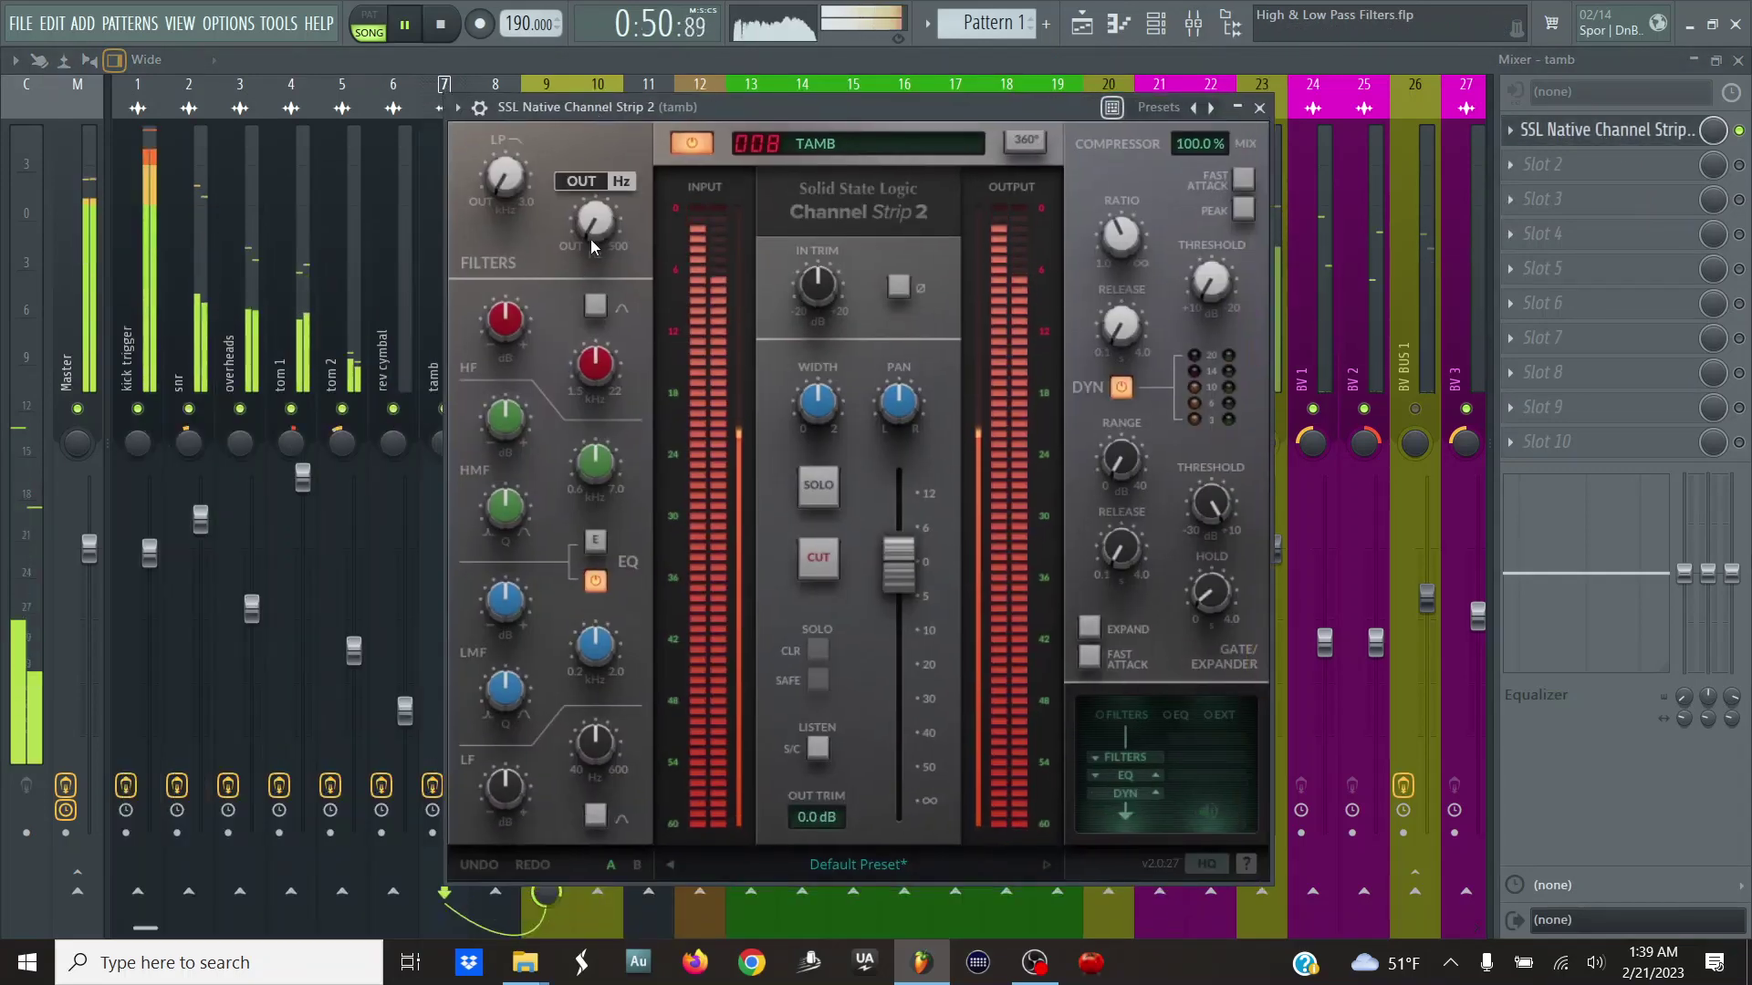
left_click_drag(592, 247, 587, 55)
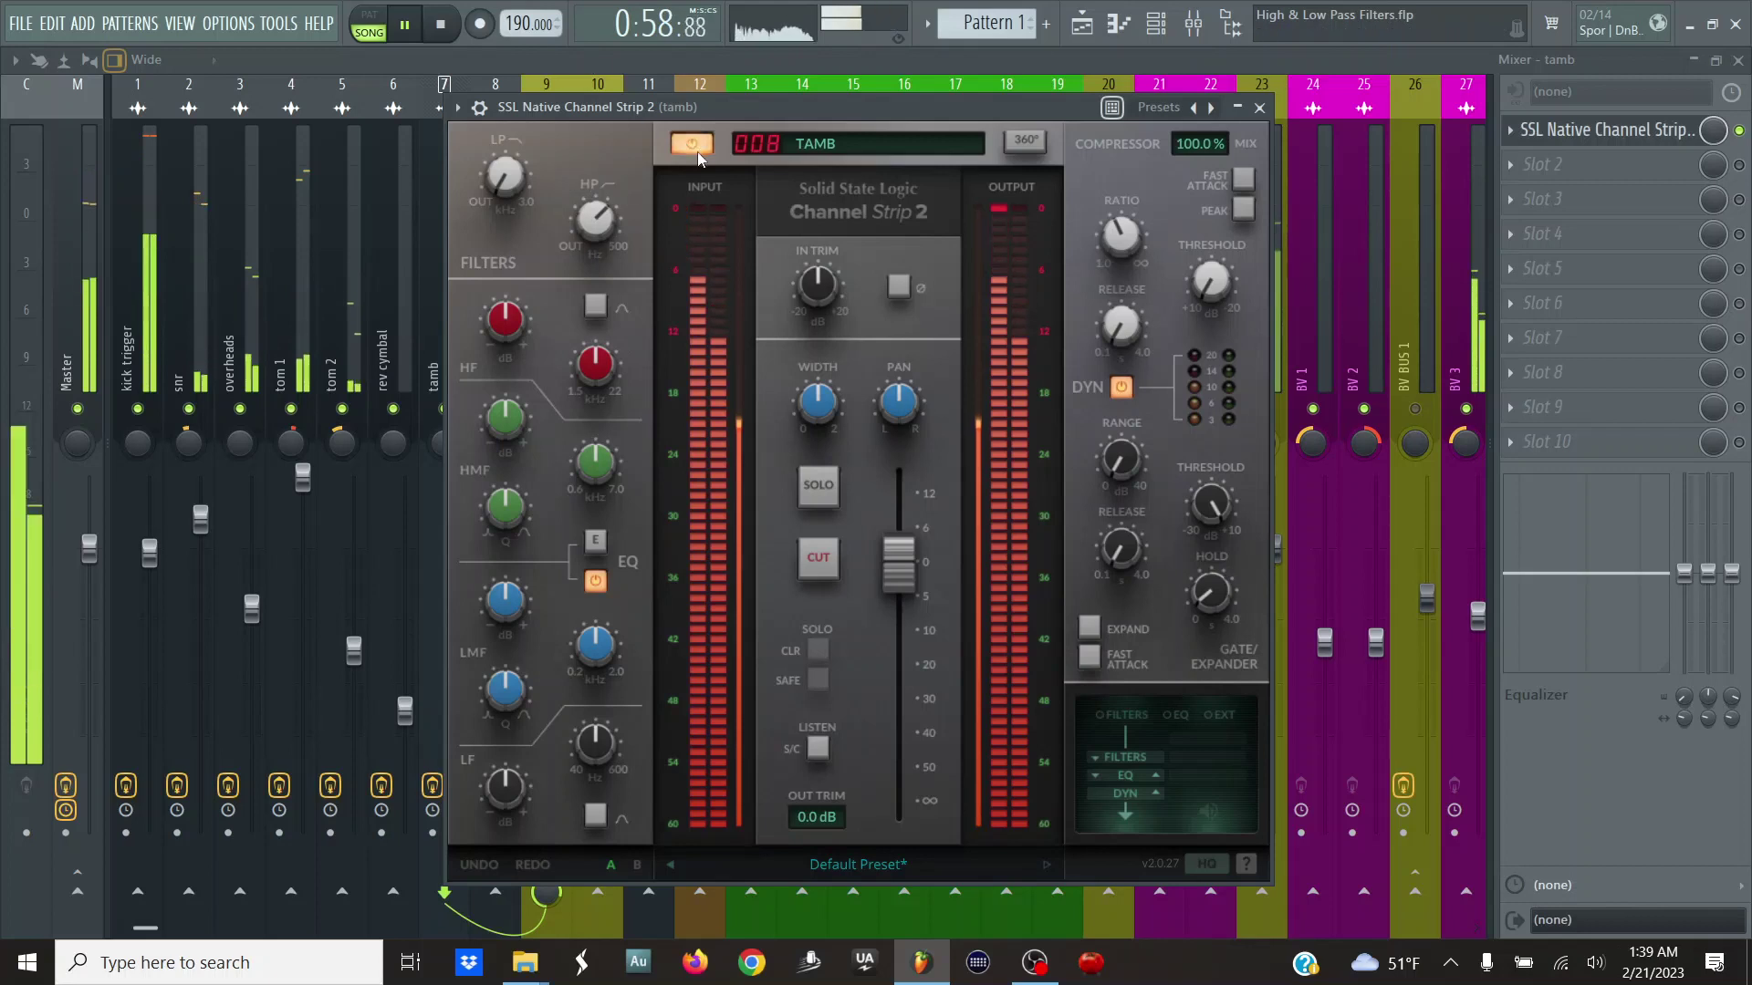
left_click(691, 144)
left_click(692, 144)
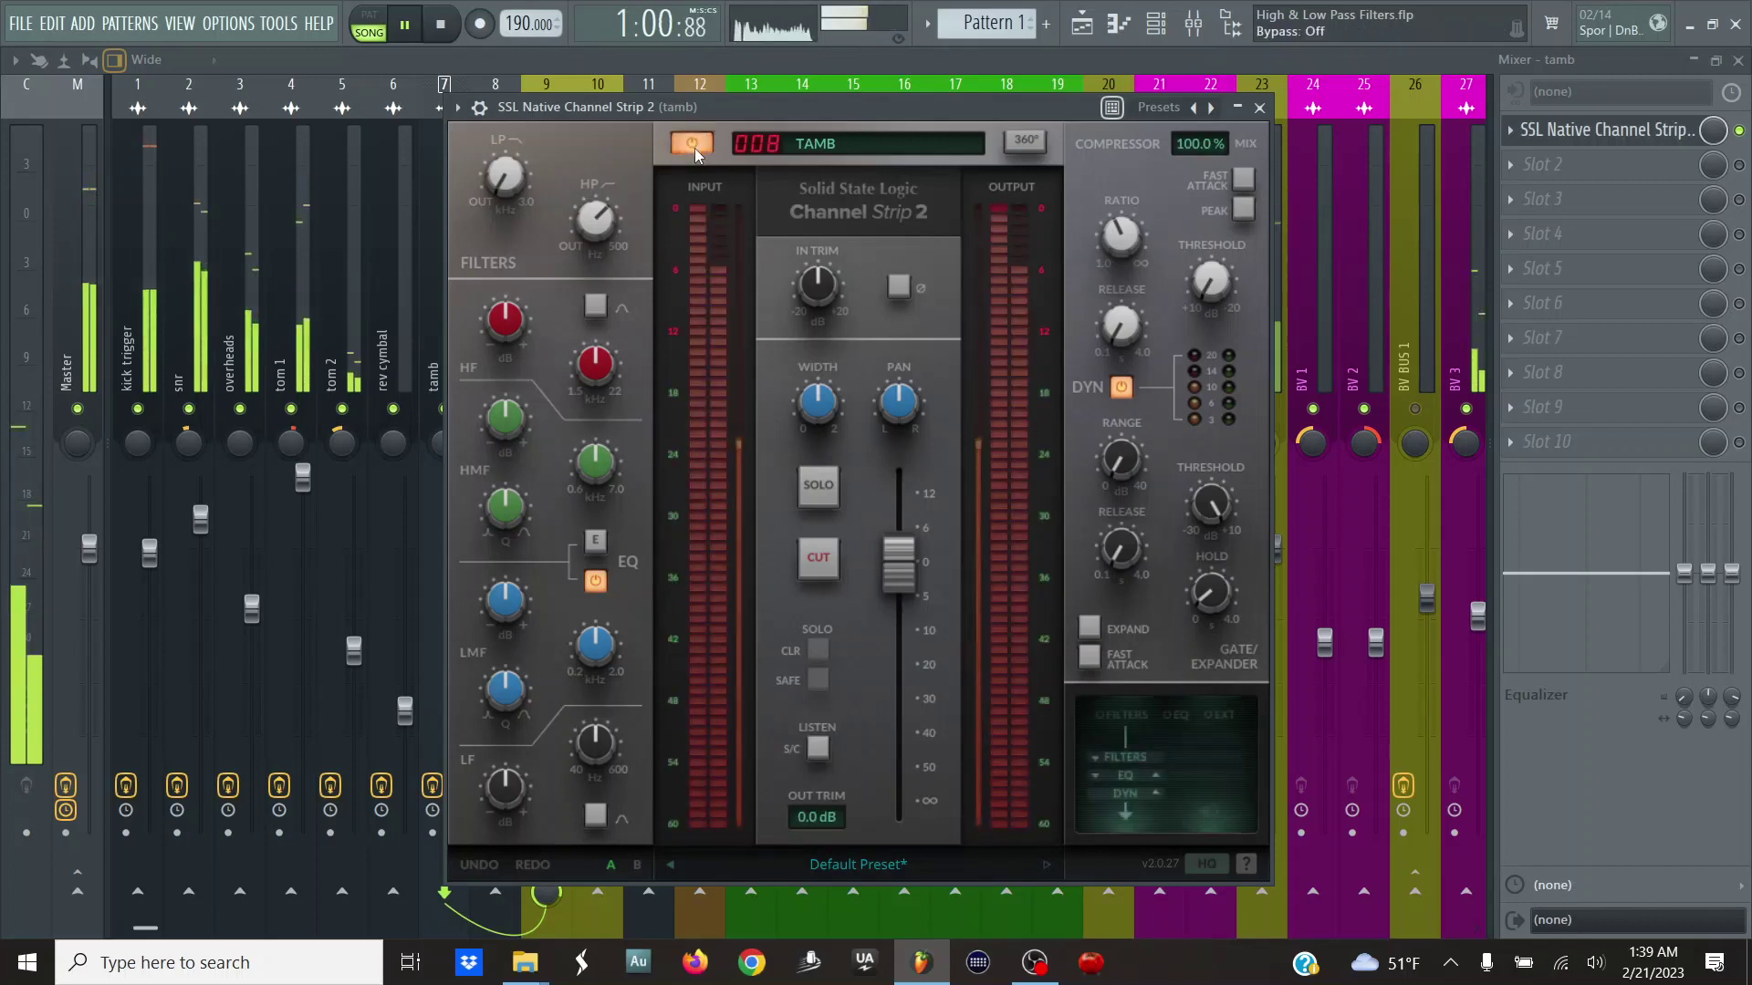
mouse_move(603, 216)
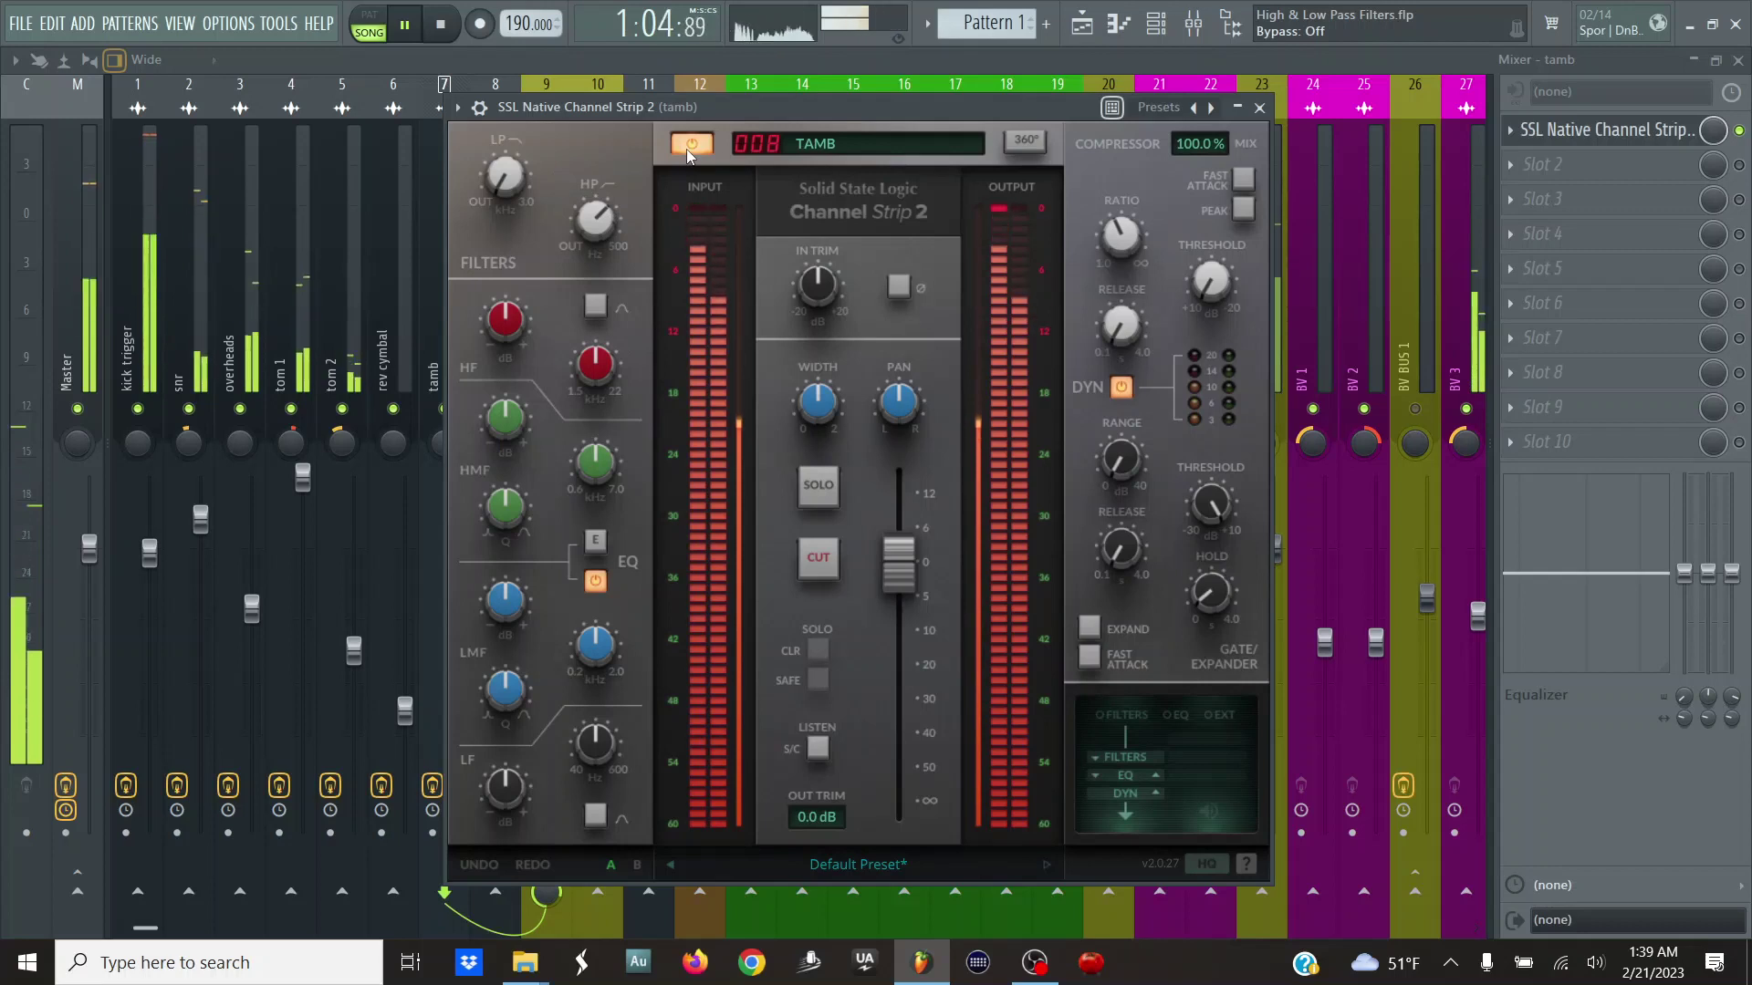
- Restart playback from the second tambourine section and close the tamb channel strip
key("space")
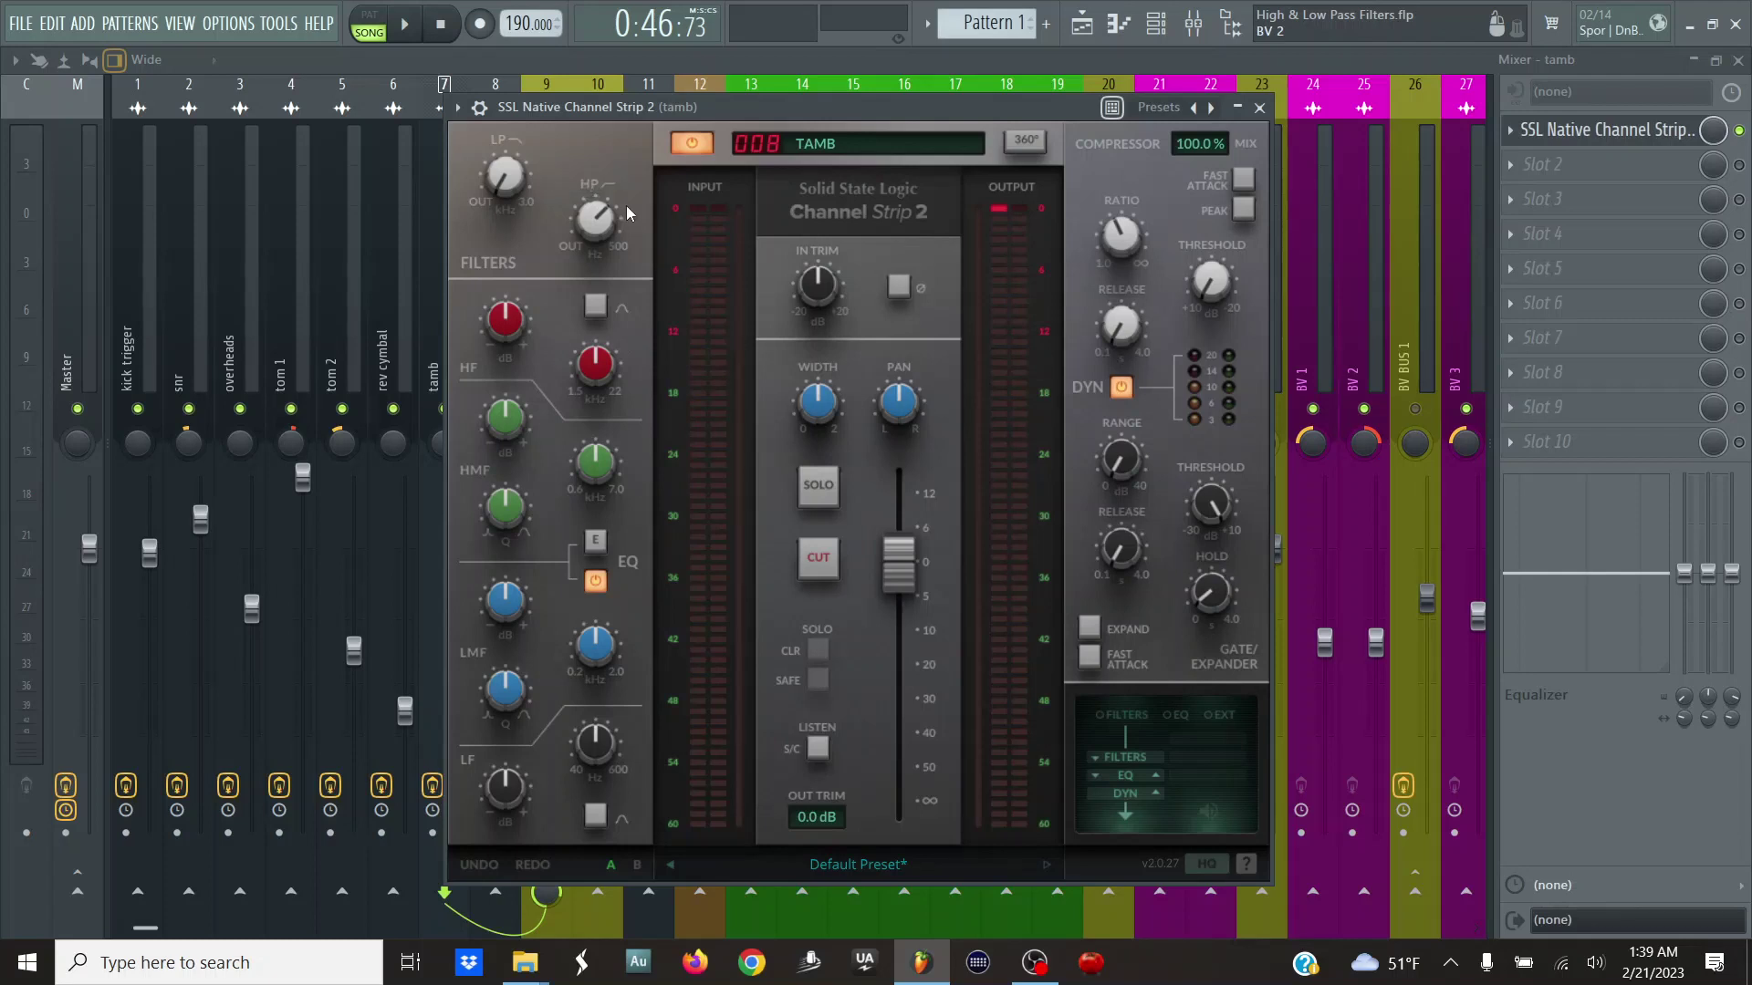
key("space")
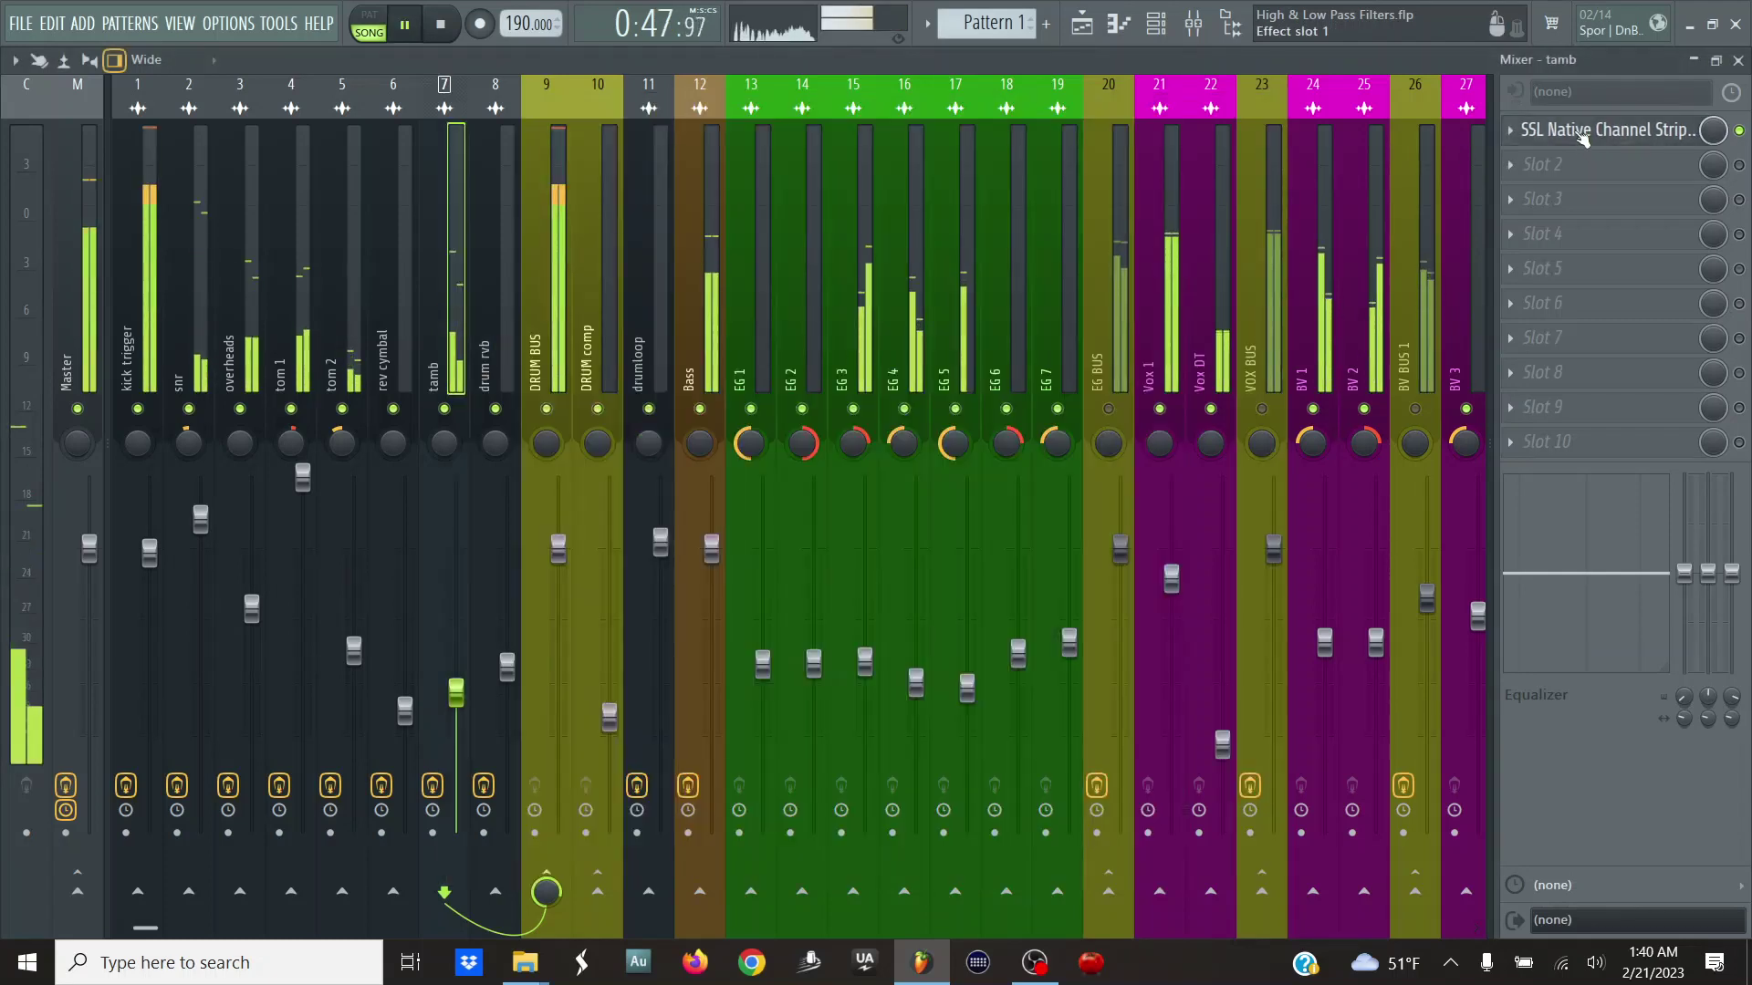
left_click(1604, 130)
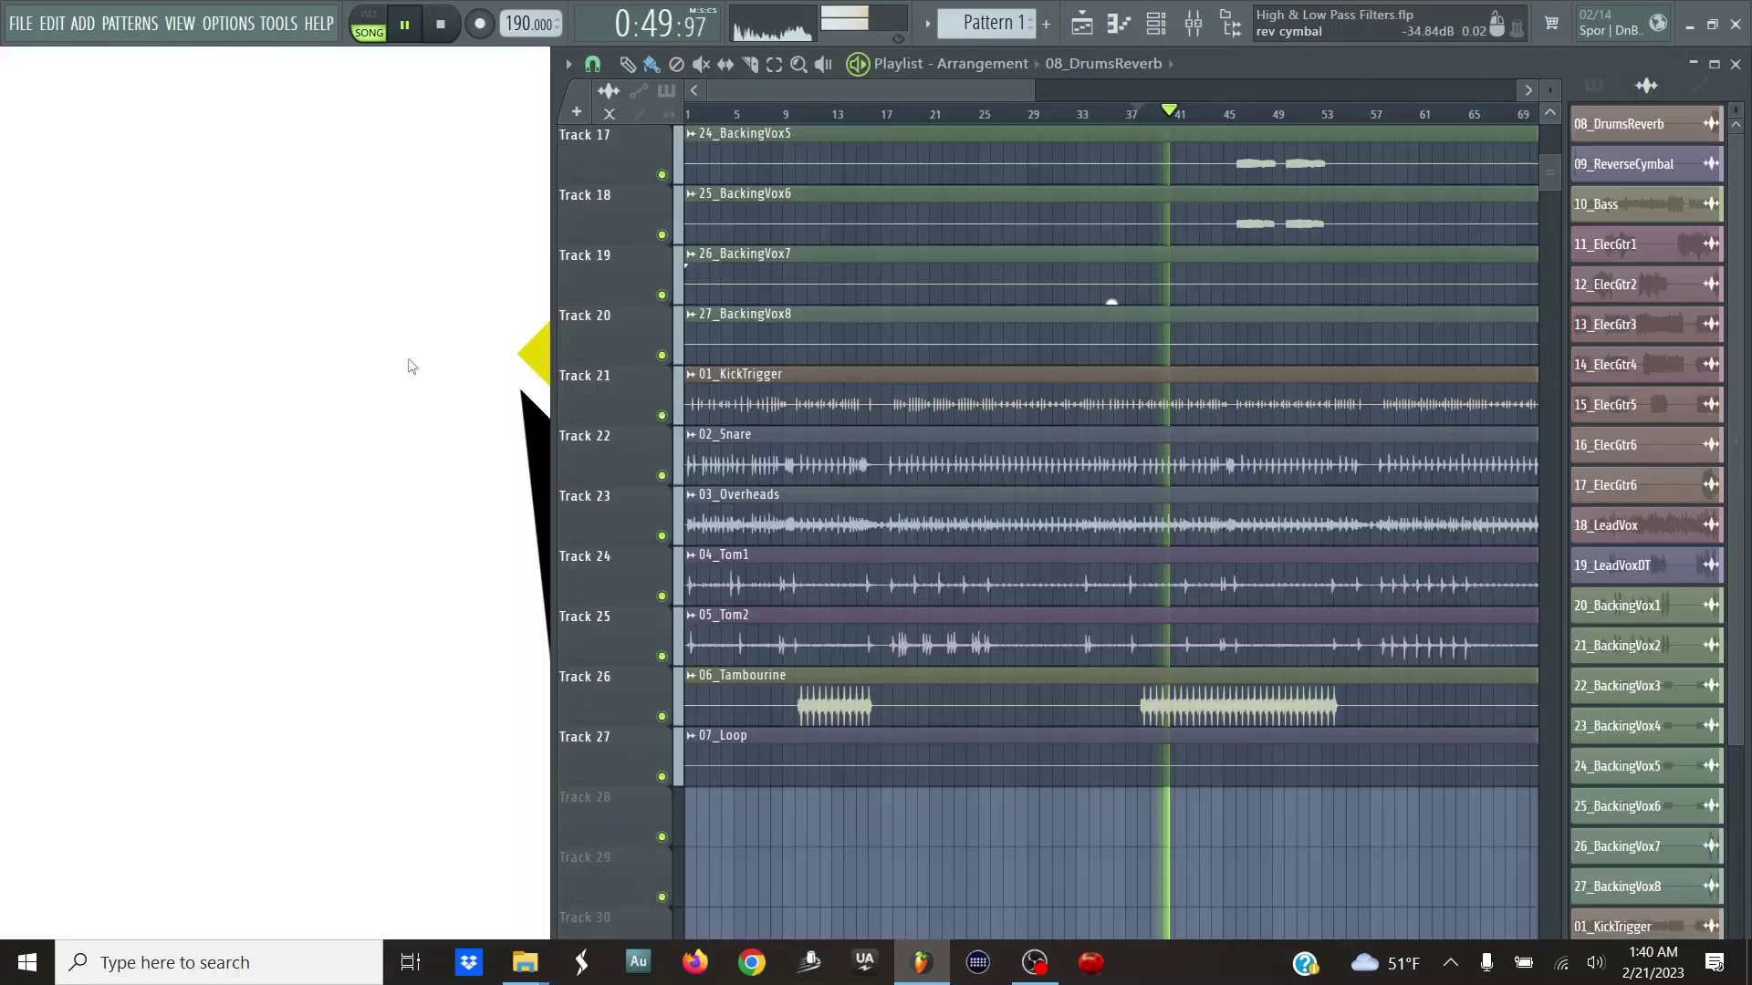
- Review the bass, guitar and vocal clips in the Playlist, and select the Bass mixer track
key("F9")
scroll(1116, 452, "up", 5)
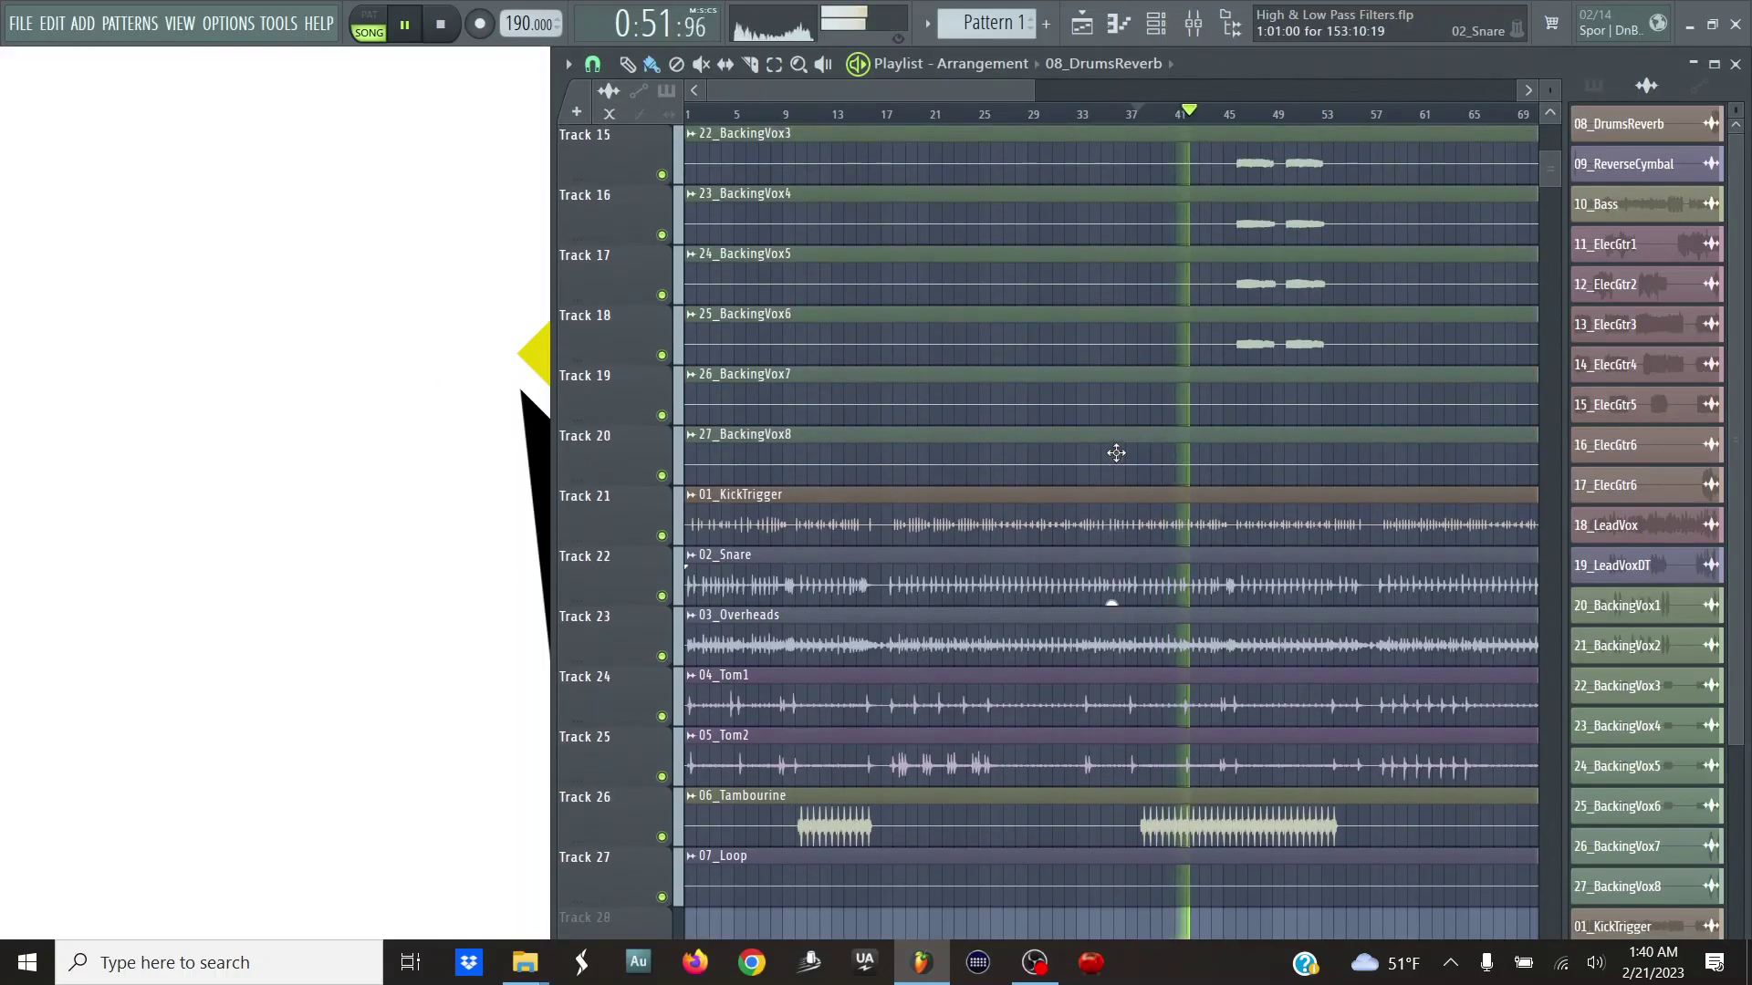
scroll(1116, 453, "up", 12)
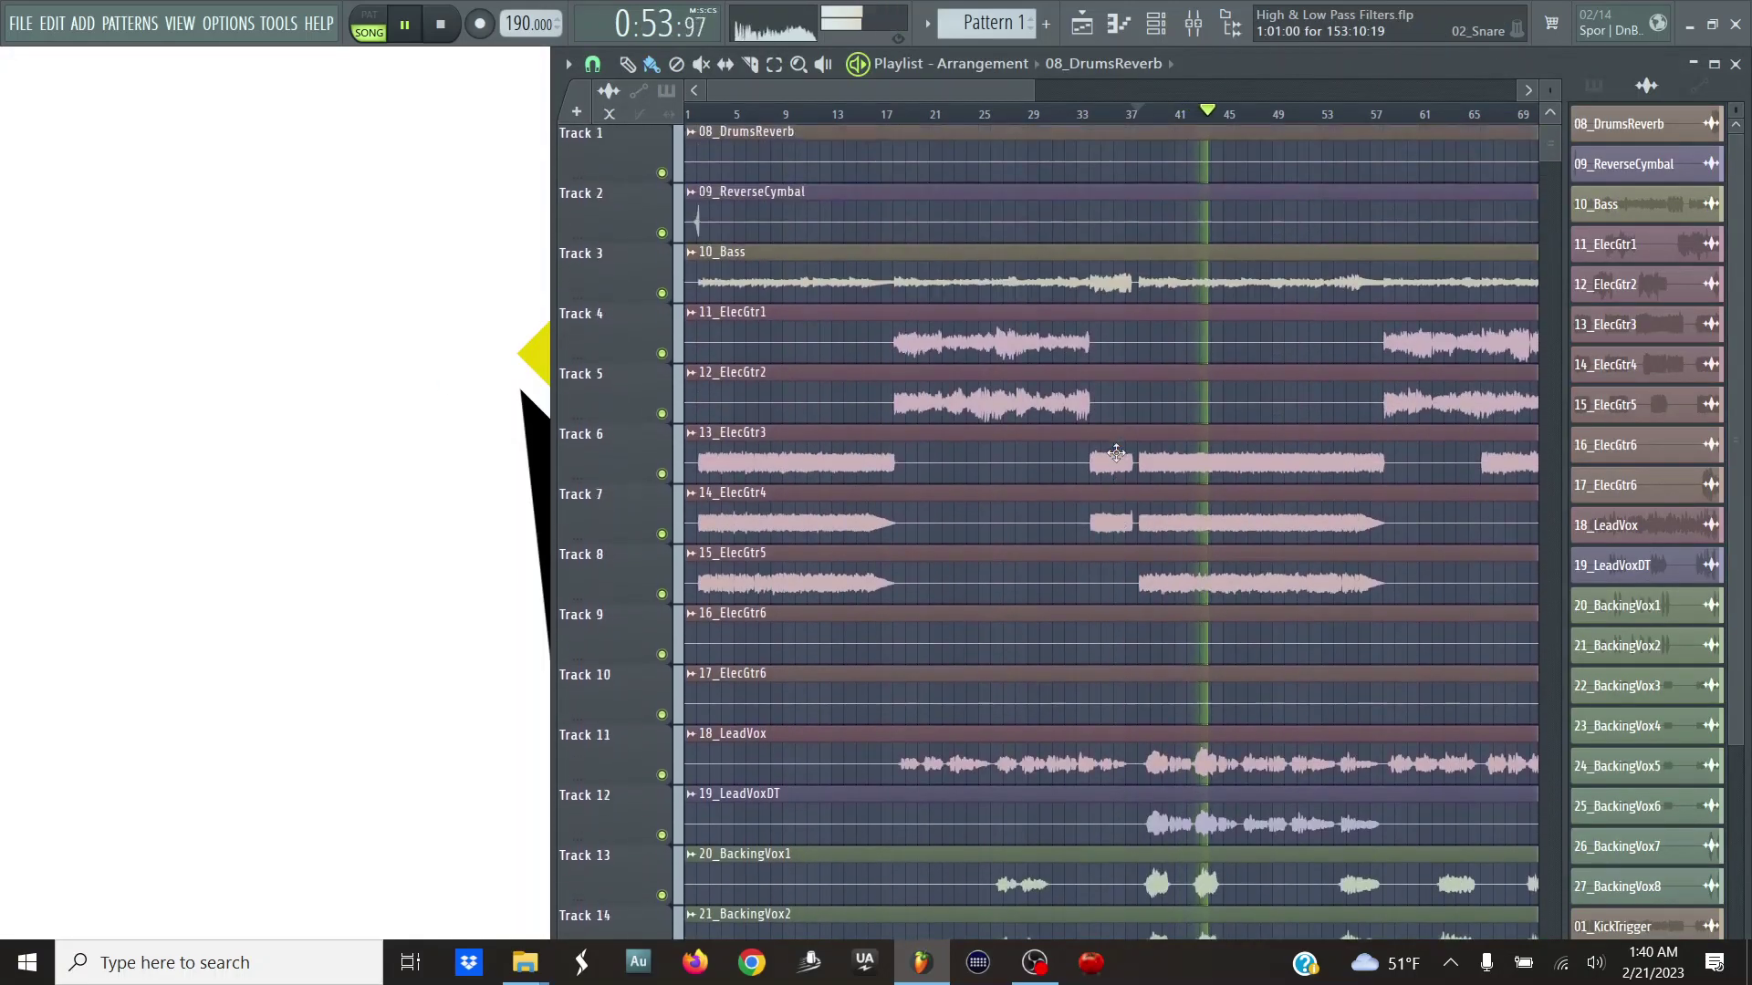
scroll(867, 90, "right", 3)
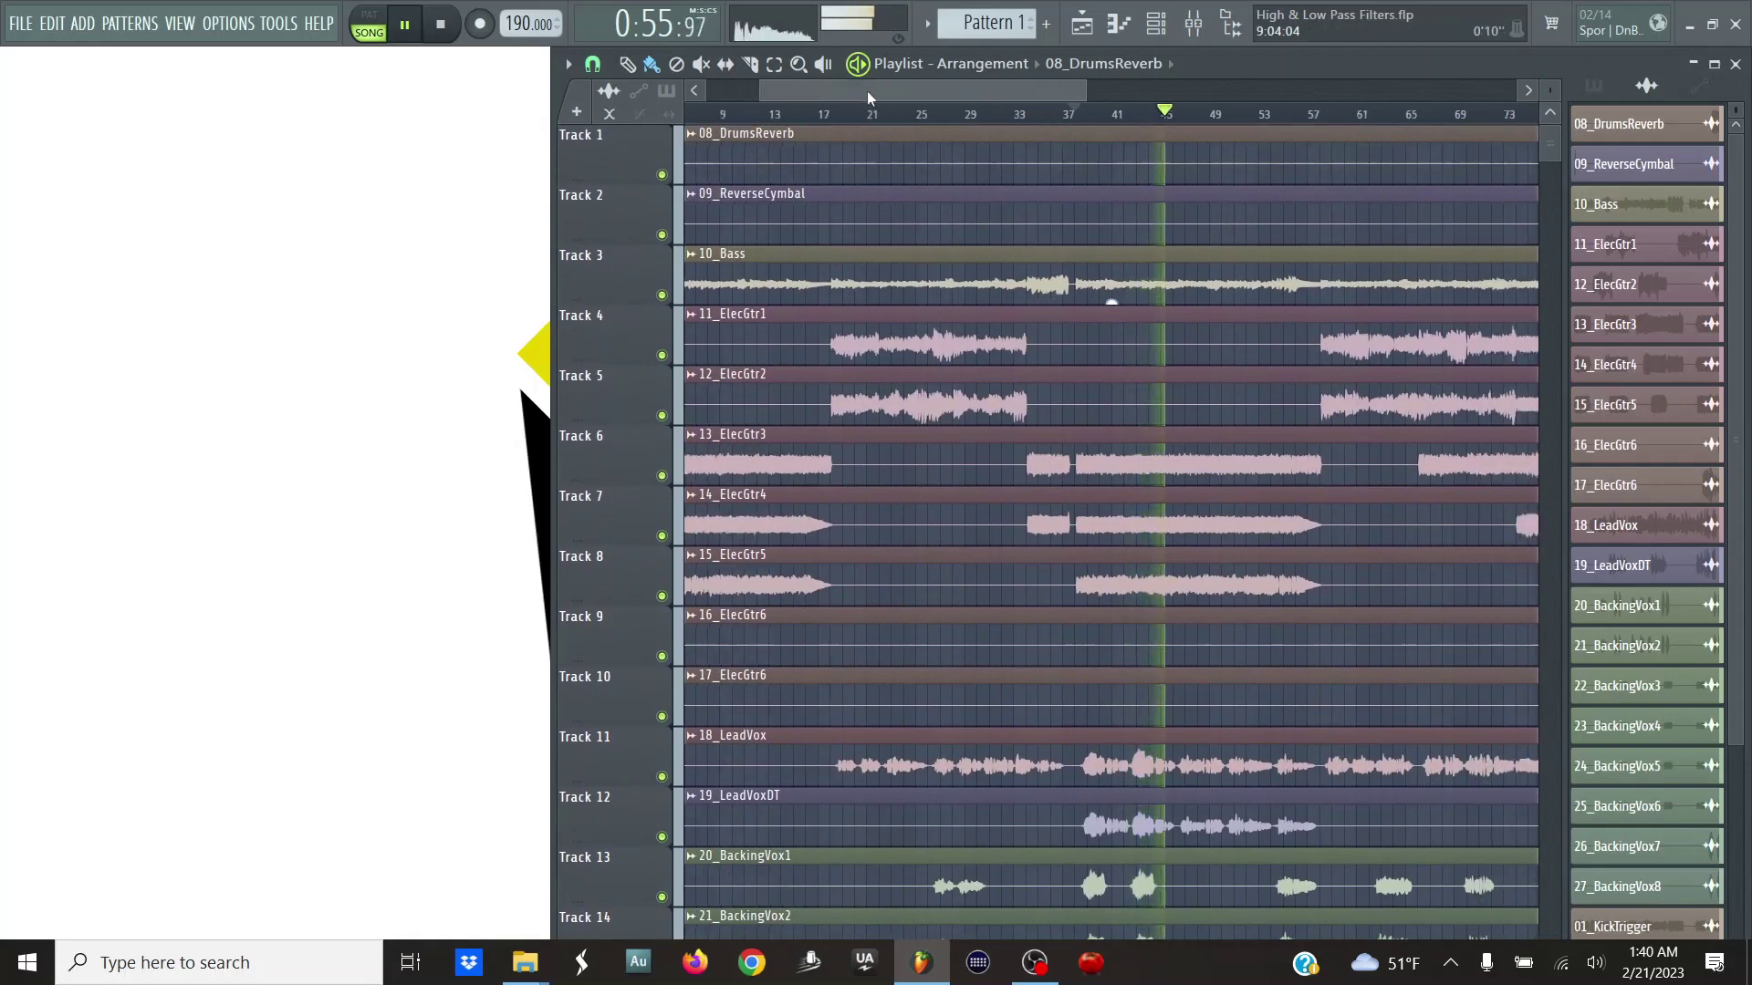
scroll(681, 91, "left", 3)
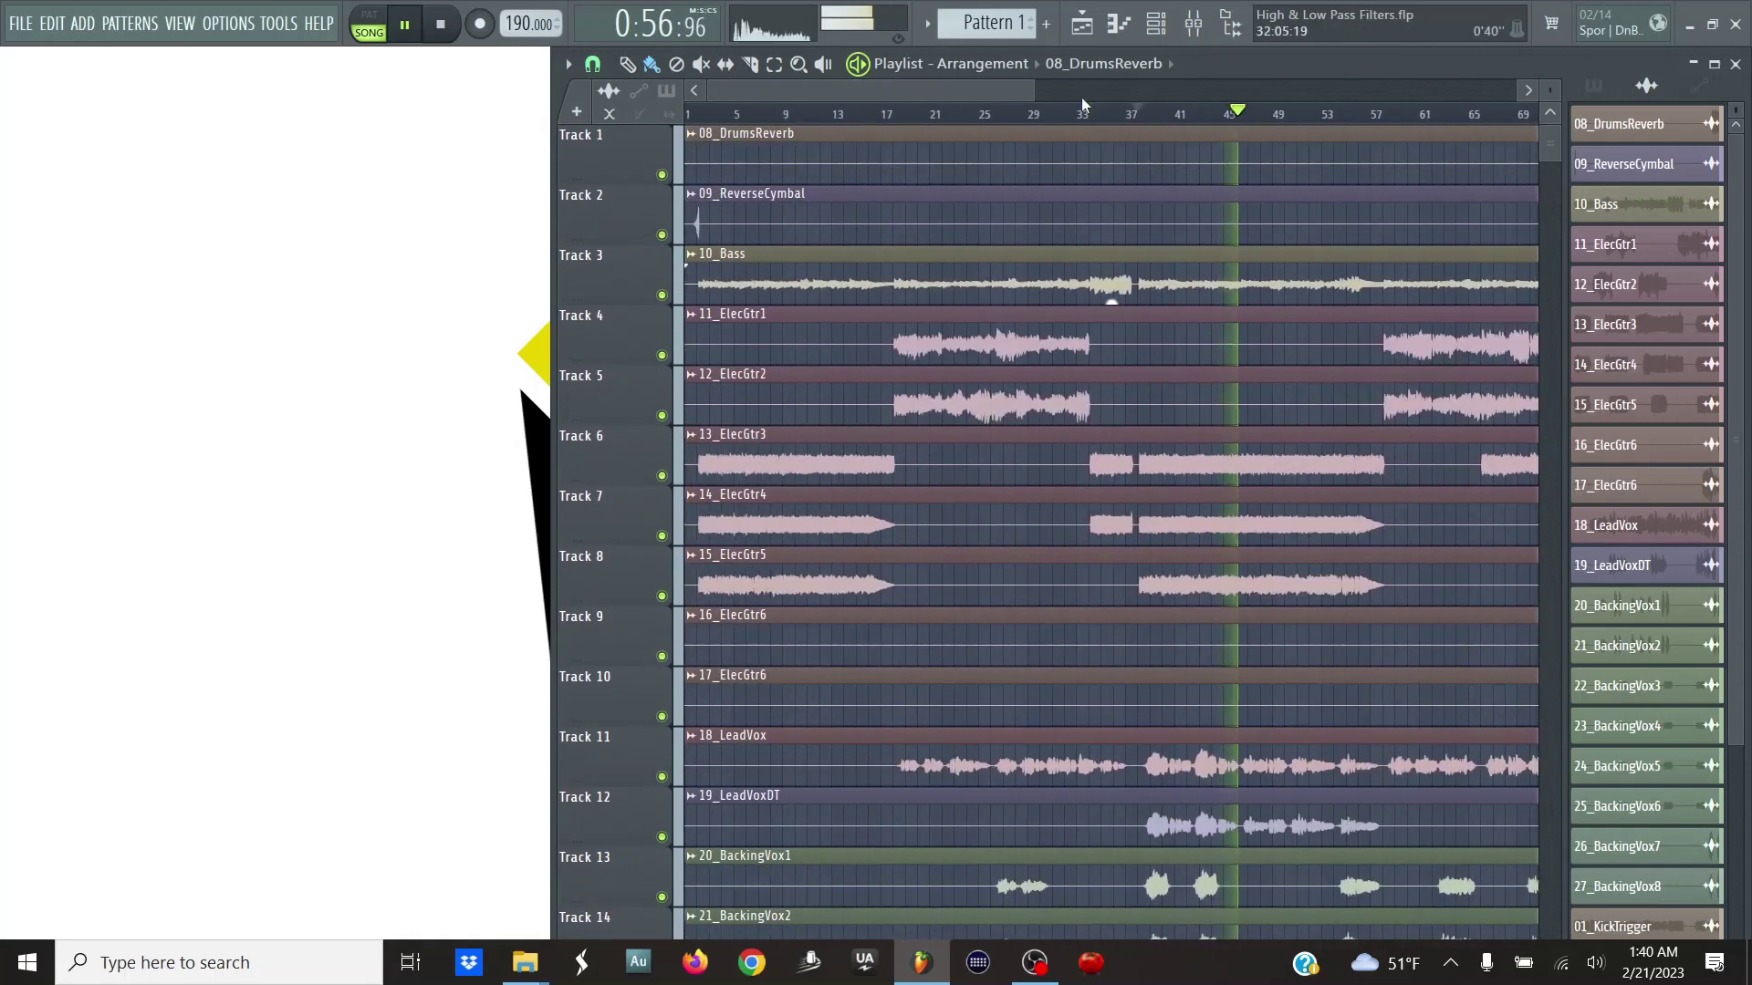
left_click(1196, 25)
left_click(557, 310)
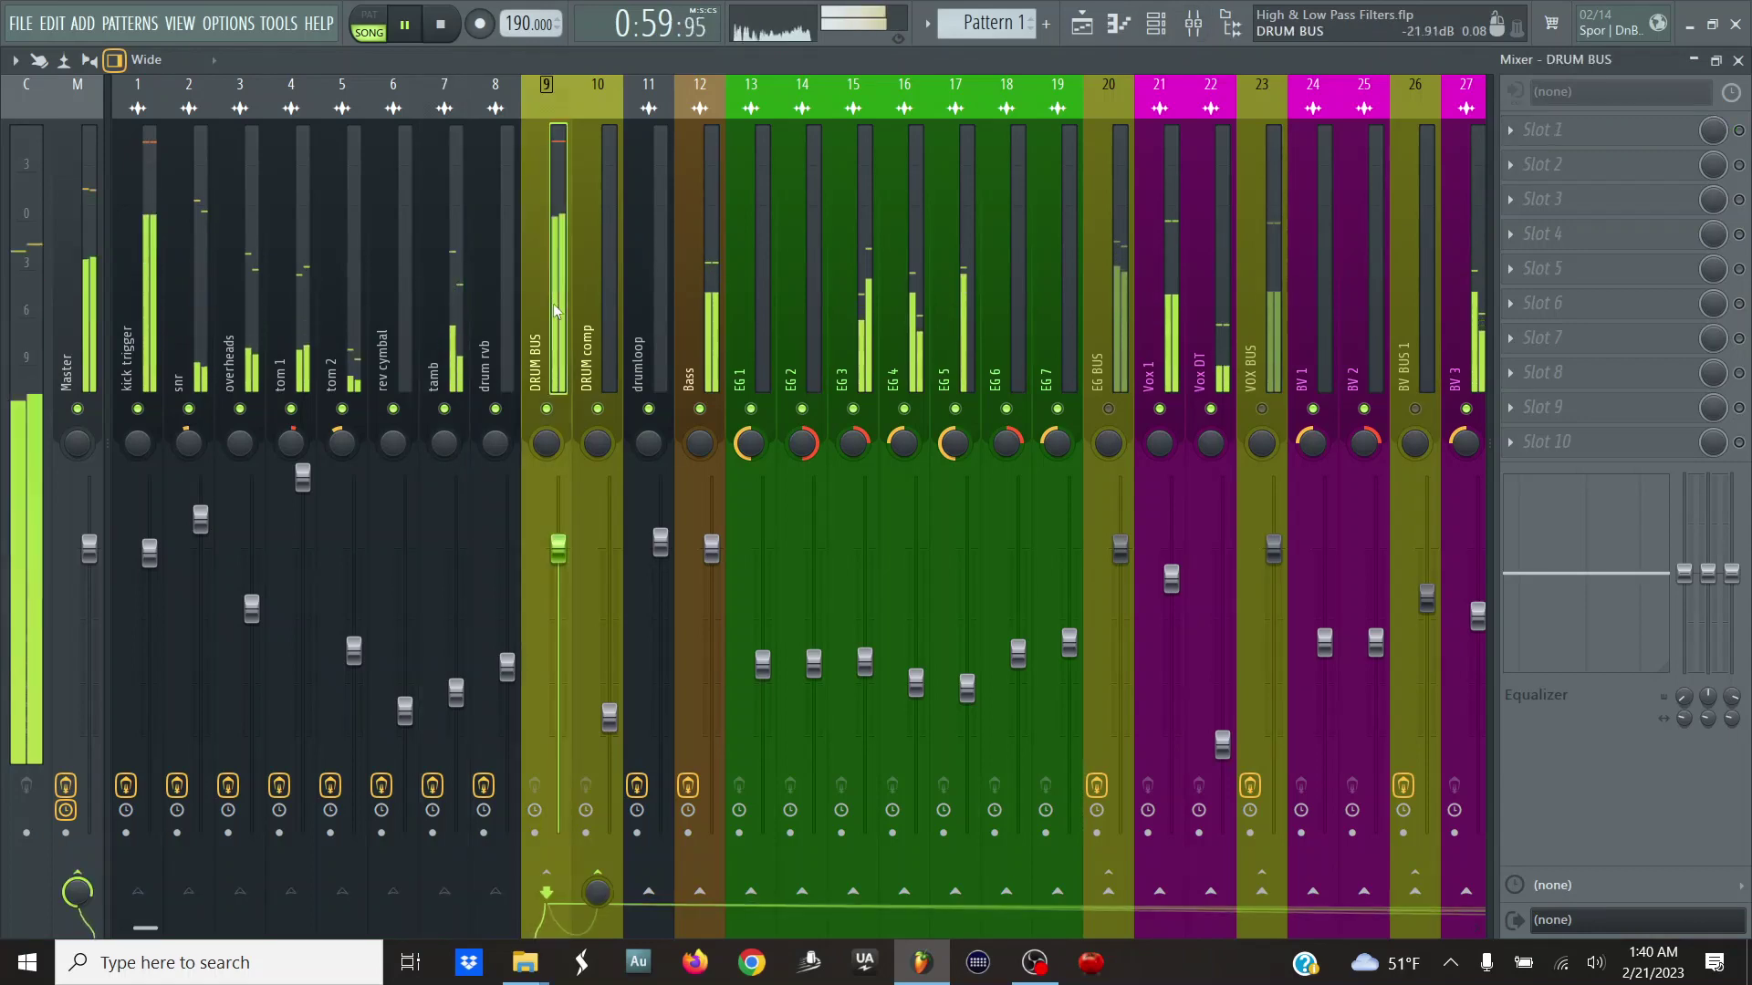
left_click(717, 358)
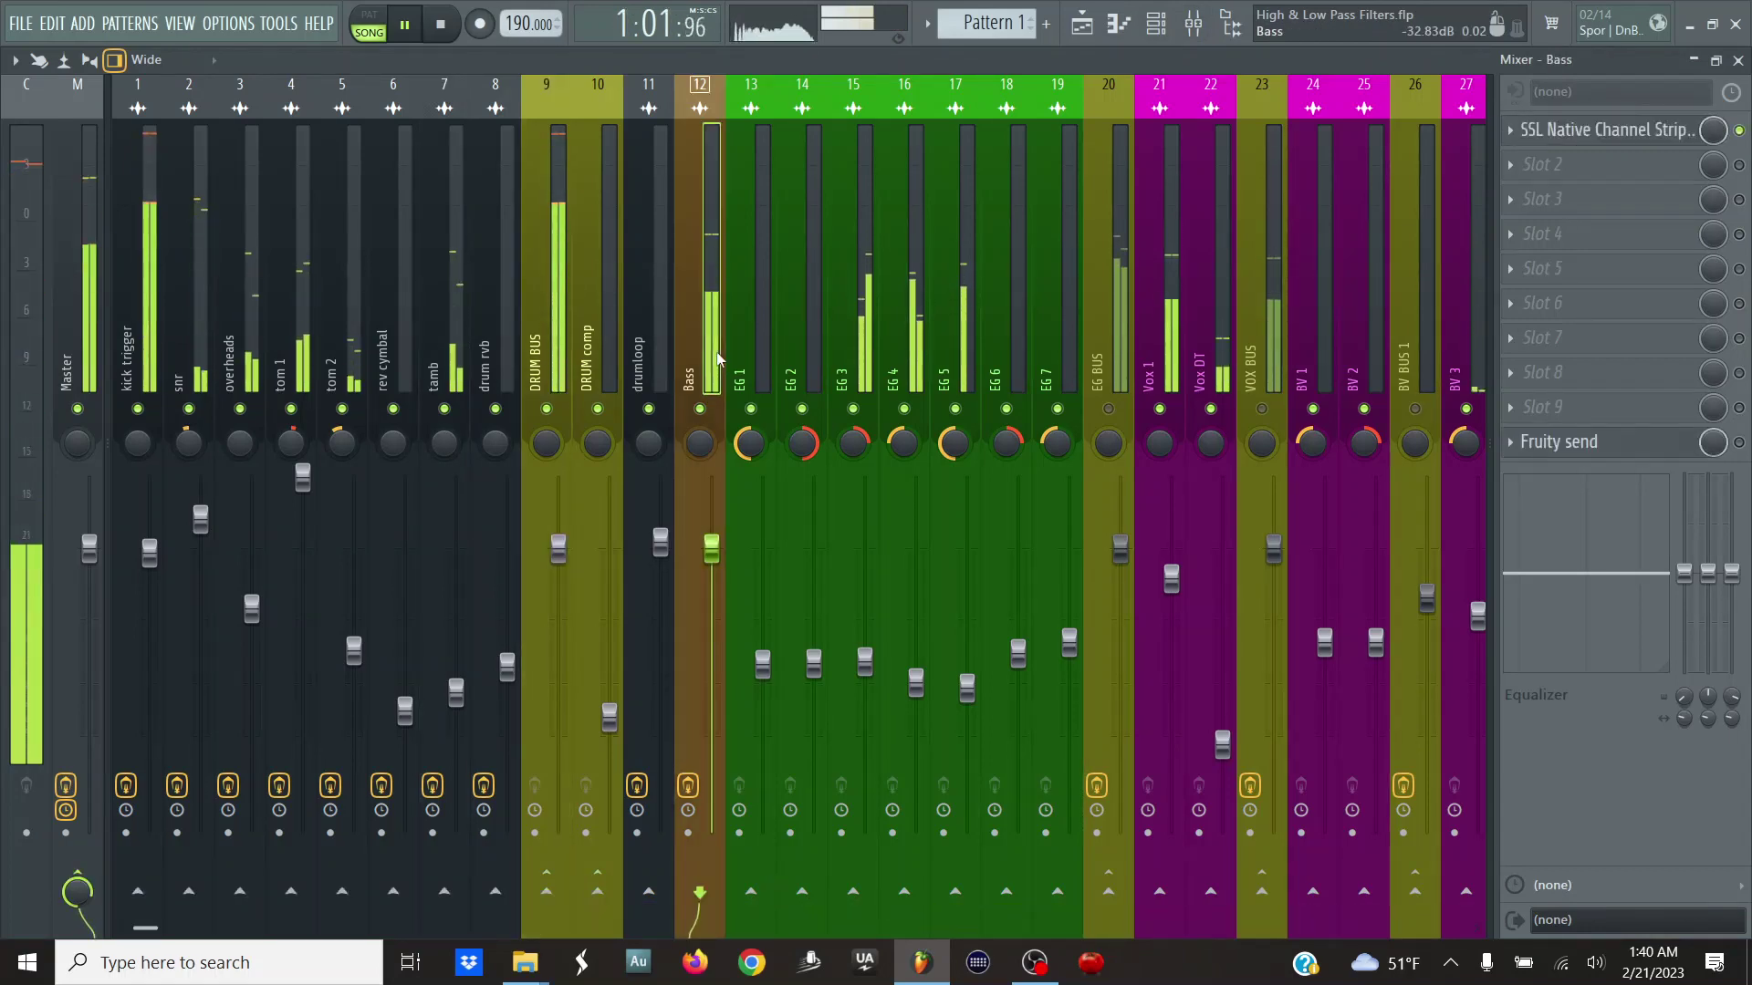
left_click(1675, 139)
left_click(1675, 139)
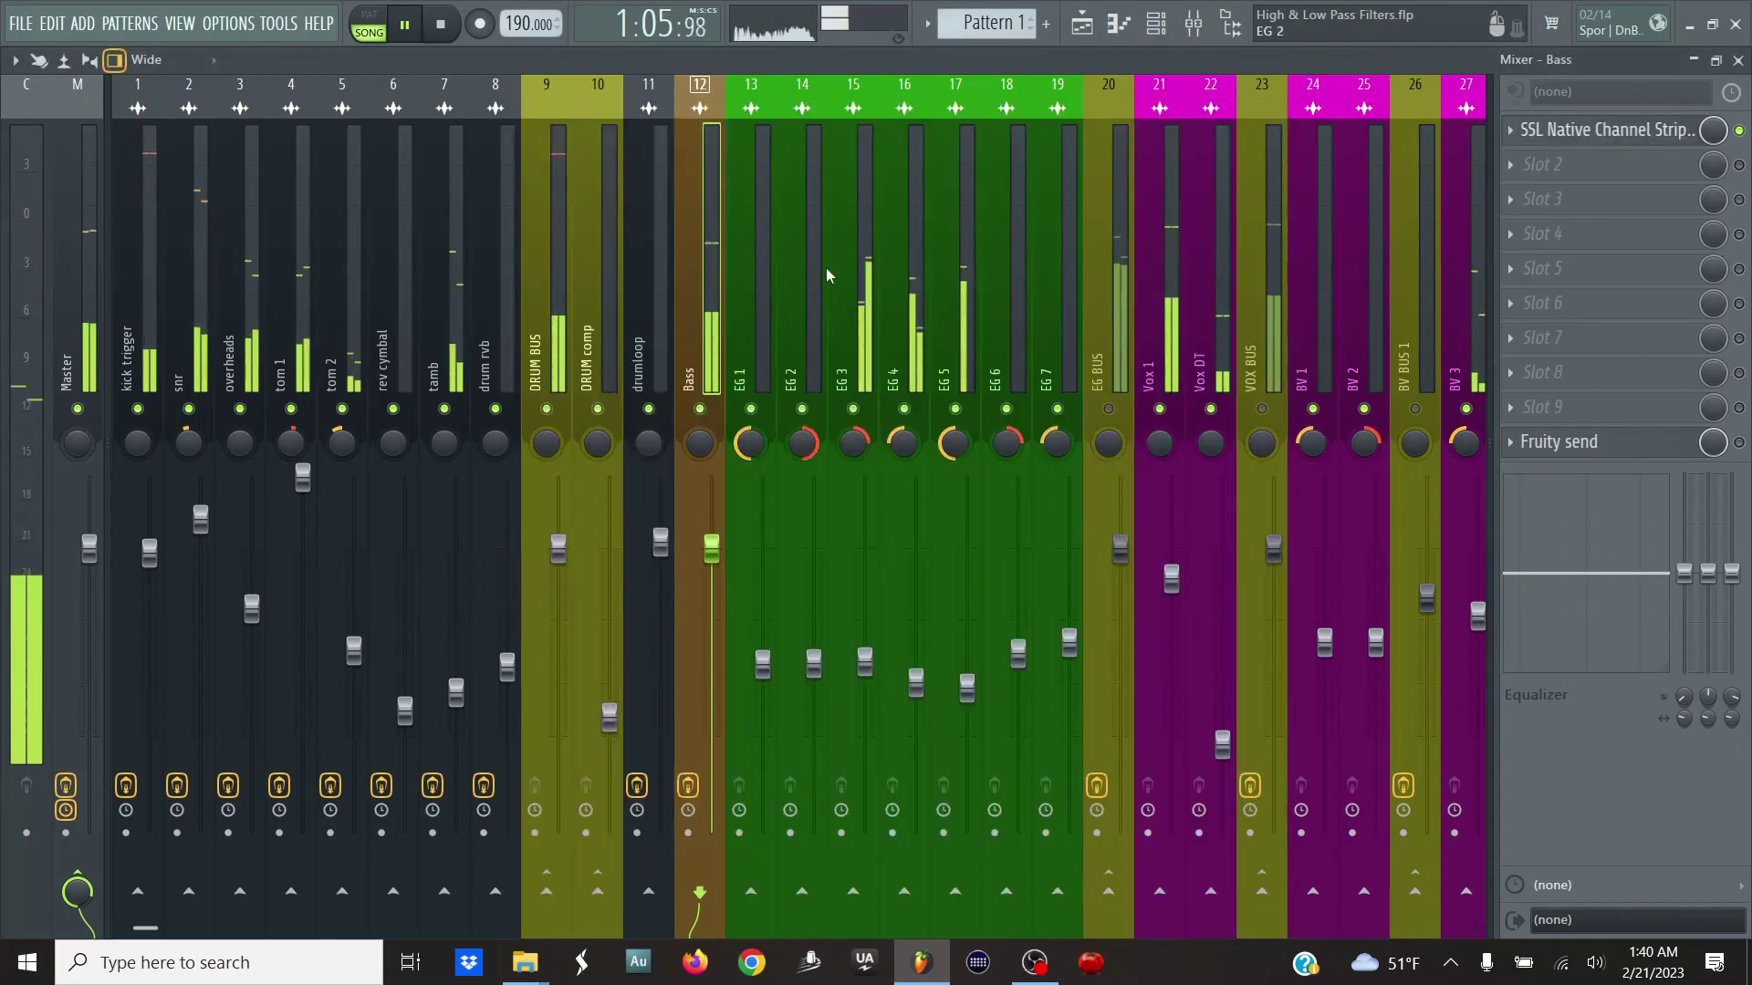
- Unmute the EG BUS mixer track and stop playback
scroll(827, 274, "down", 5)
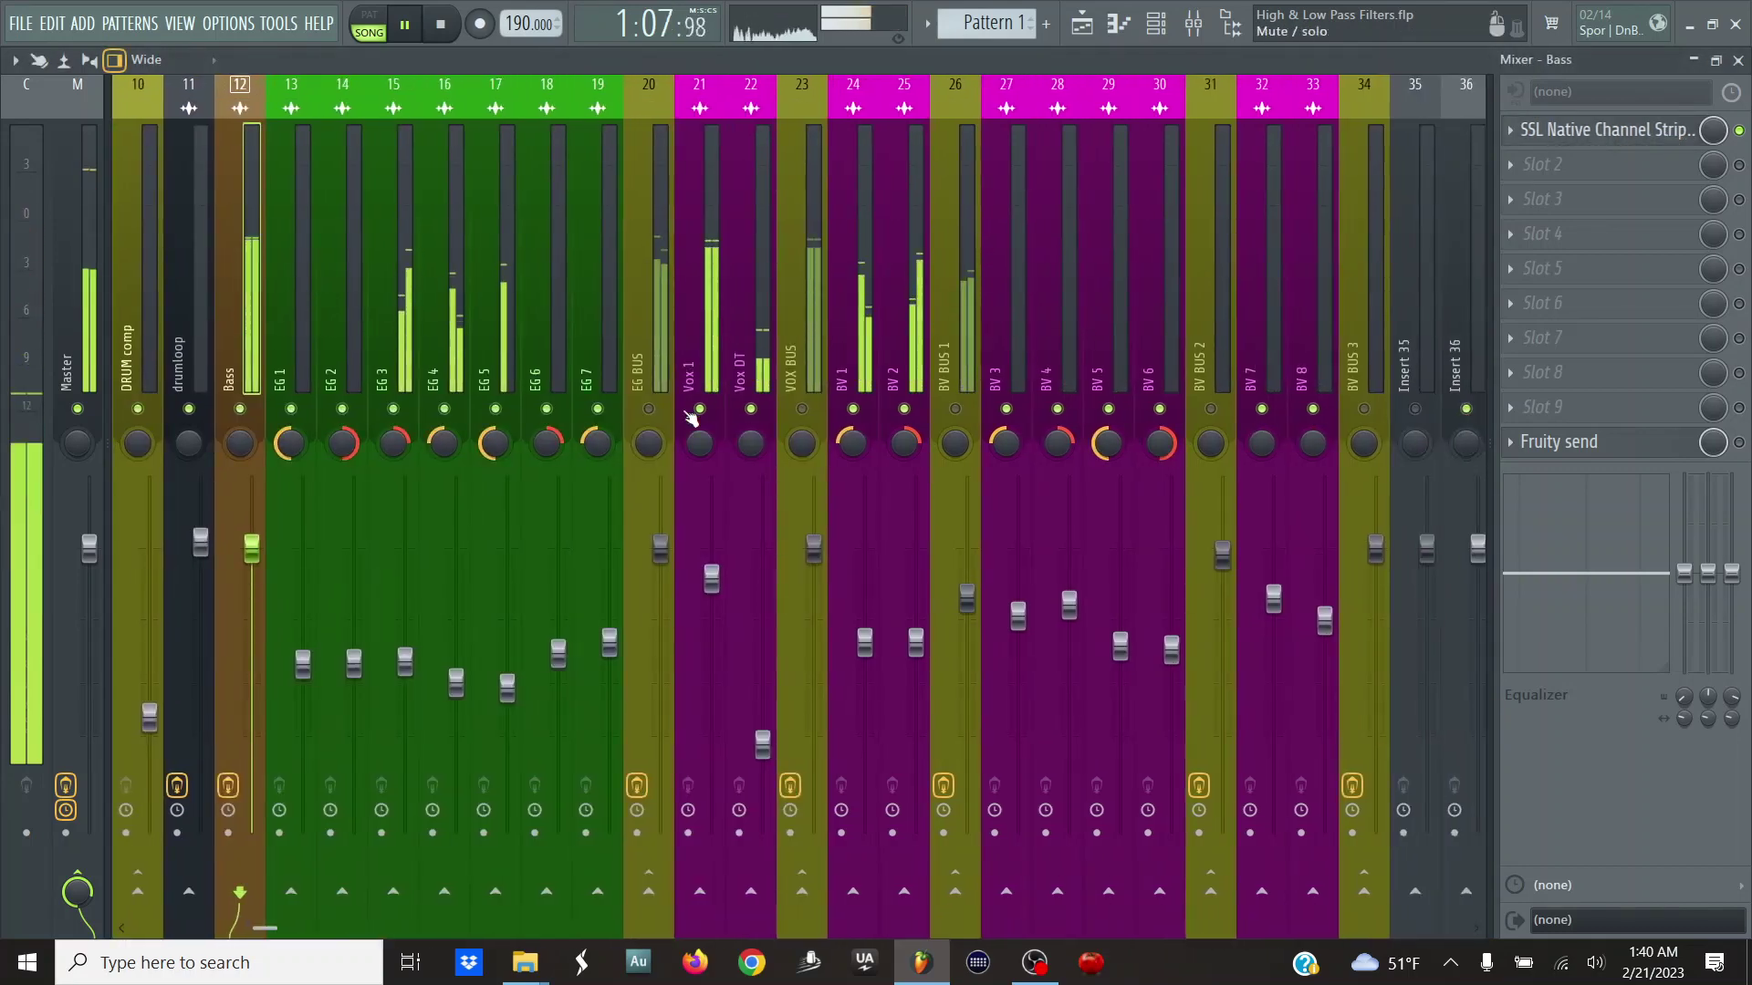
left_click(649, 408)
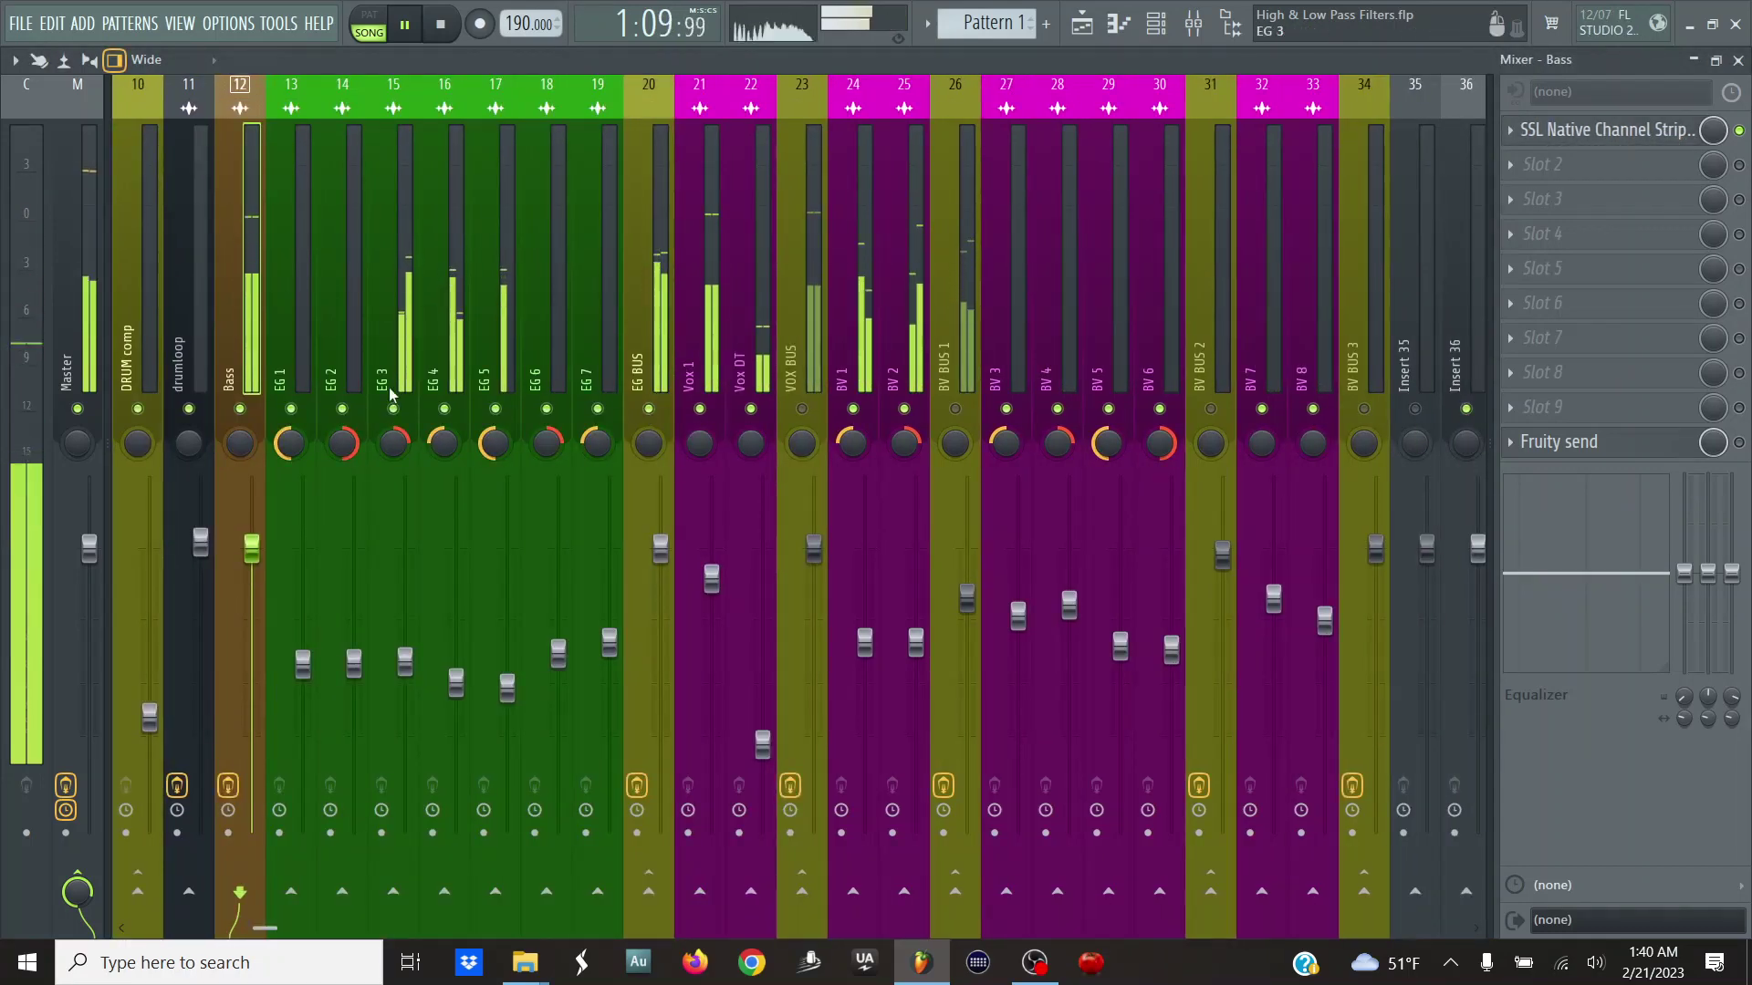
key("space")
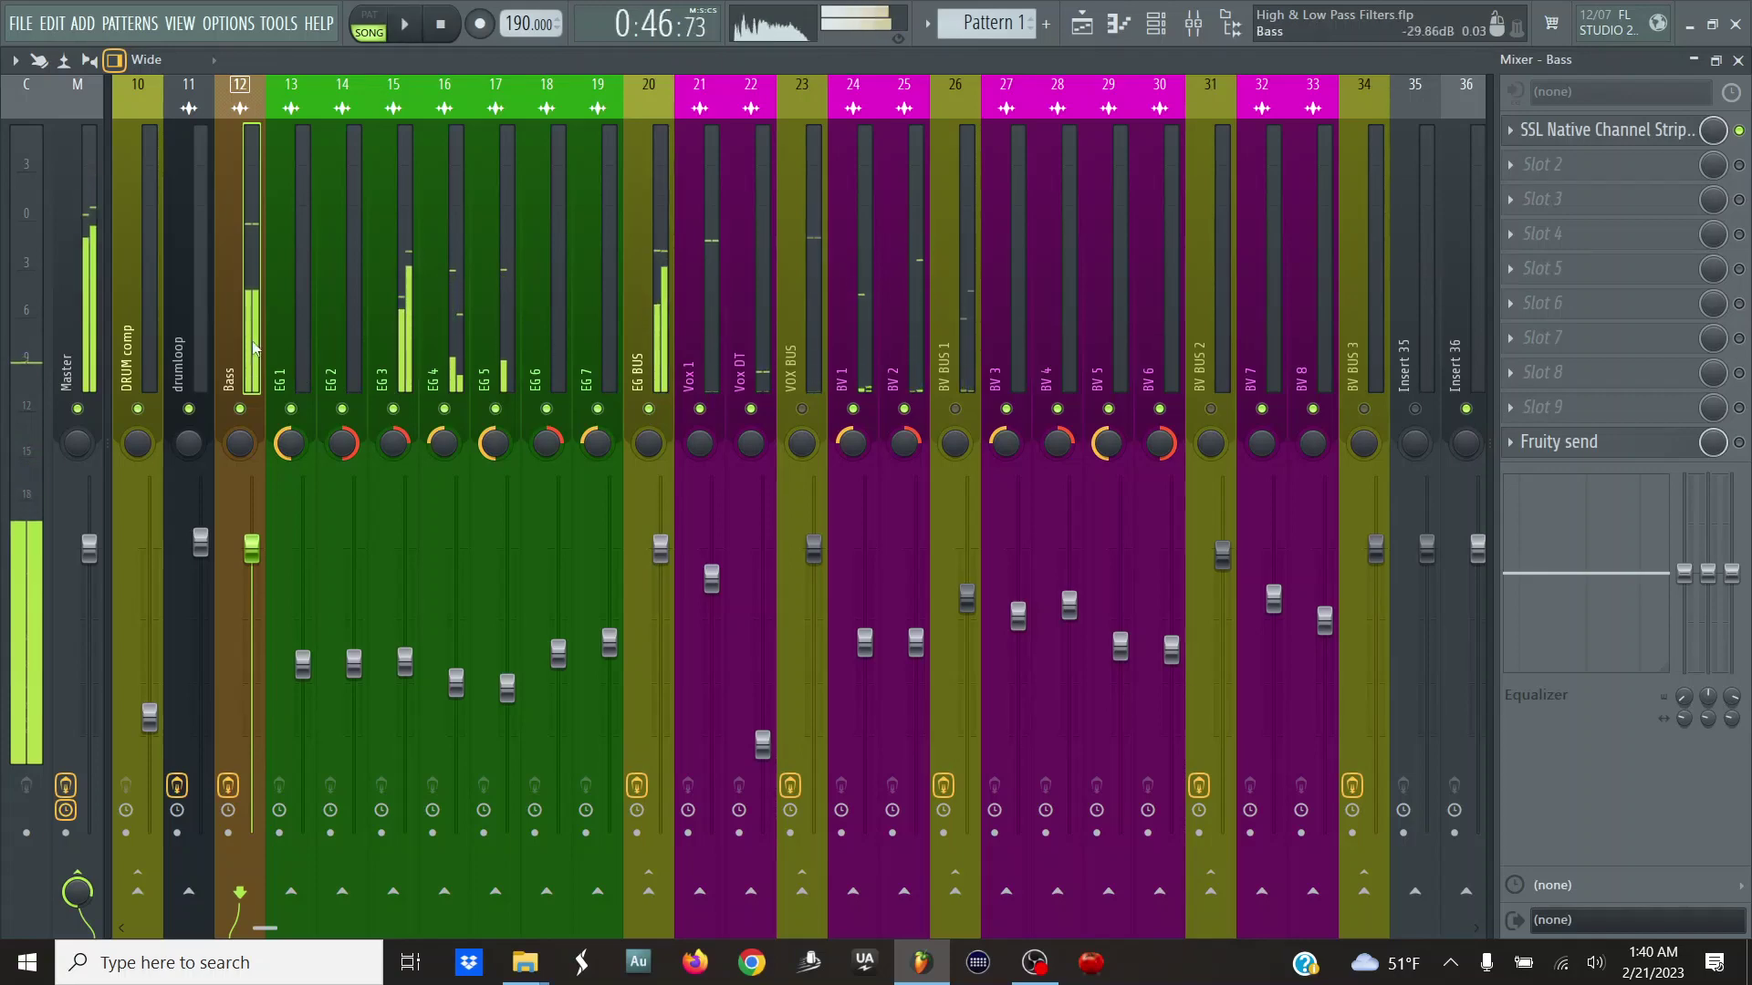
- Restart playback from the beginning of the song and open the Bass track's SSL channel strip
key("F5")
left_click(441, 32)
key("space")
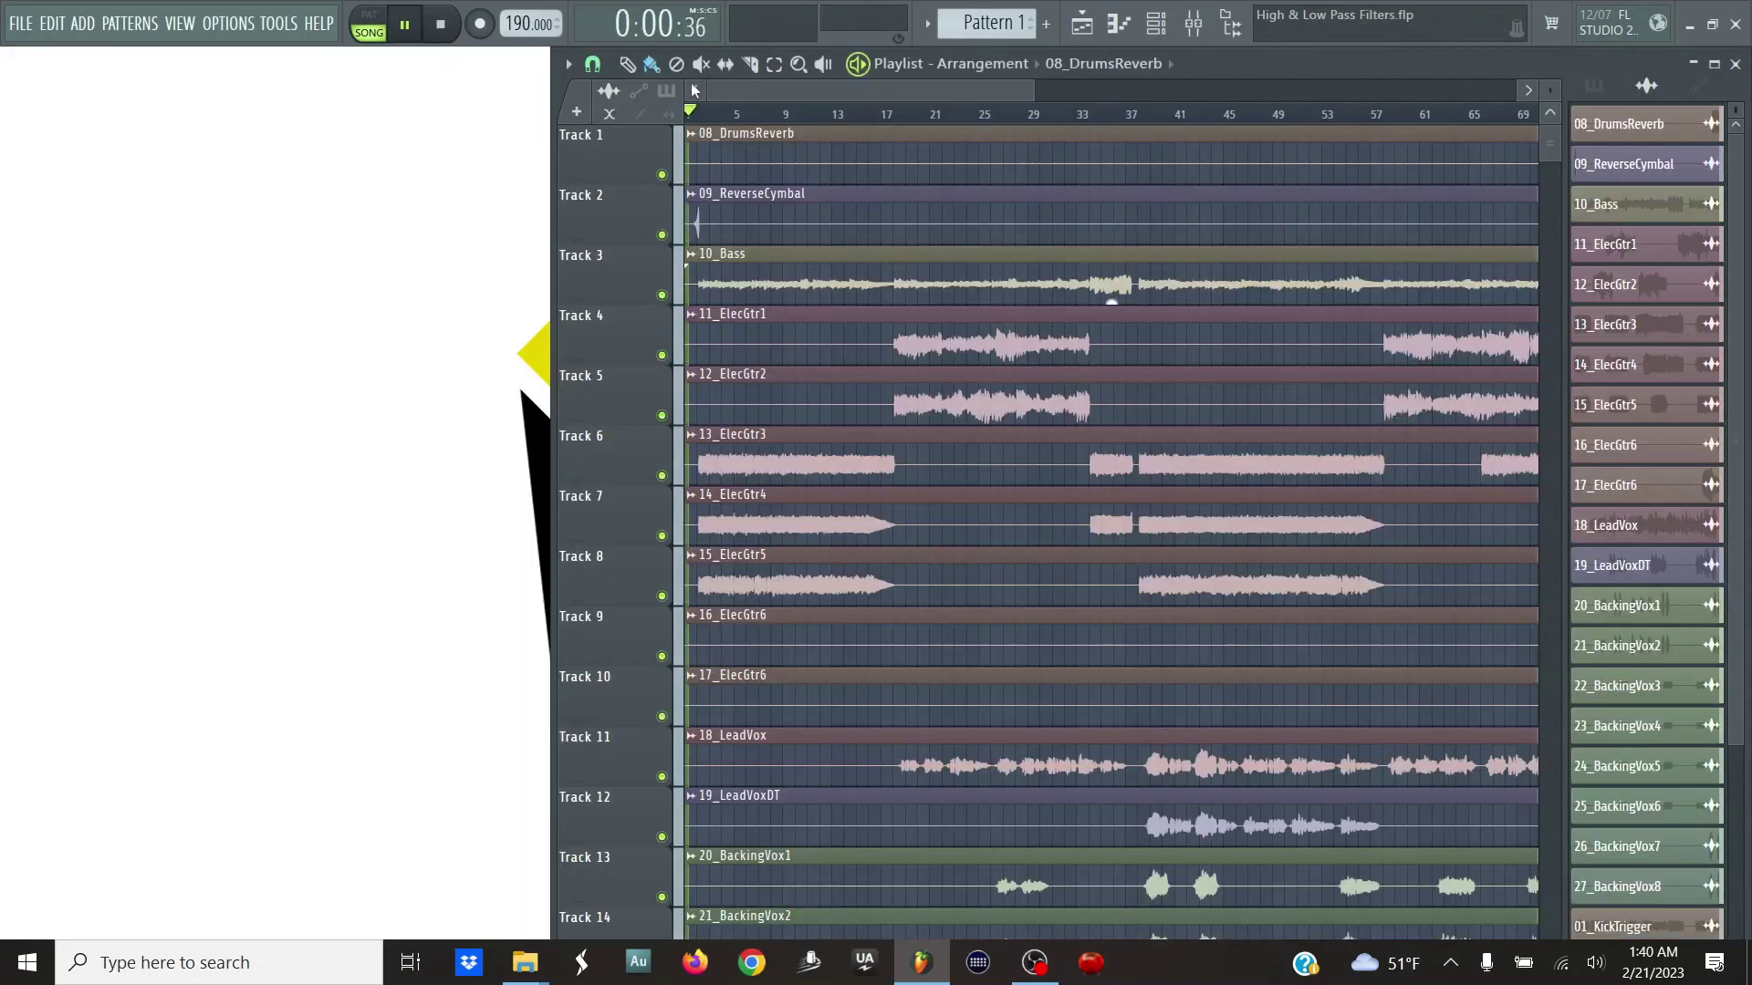
key("F9")
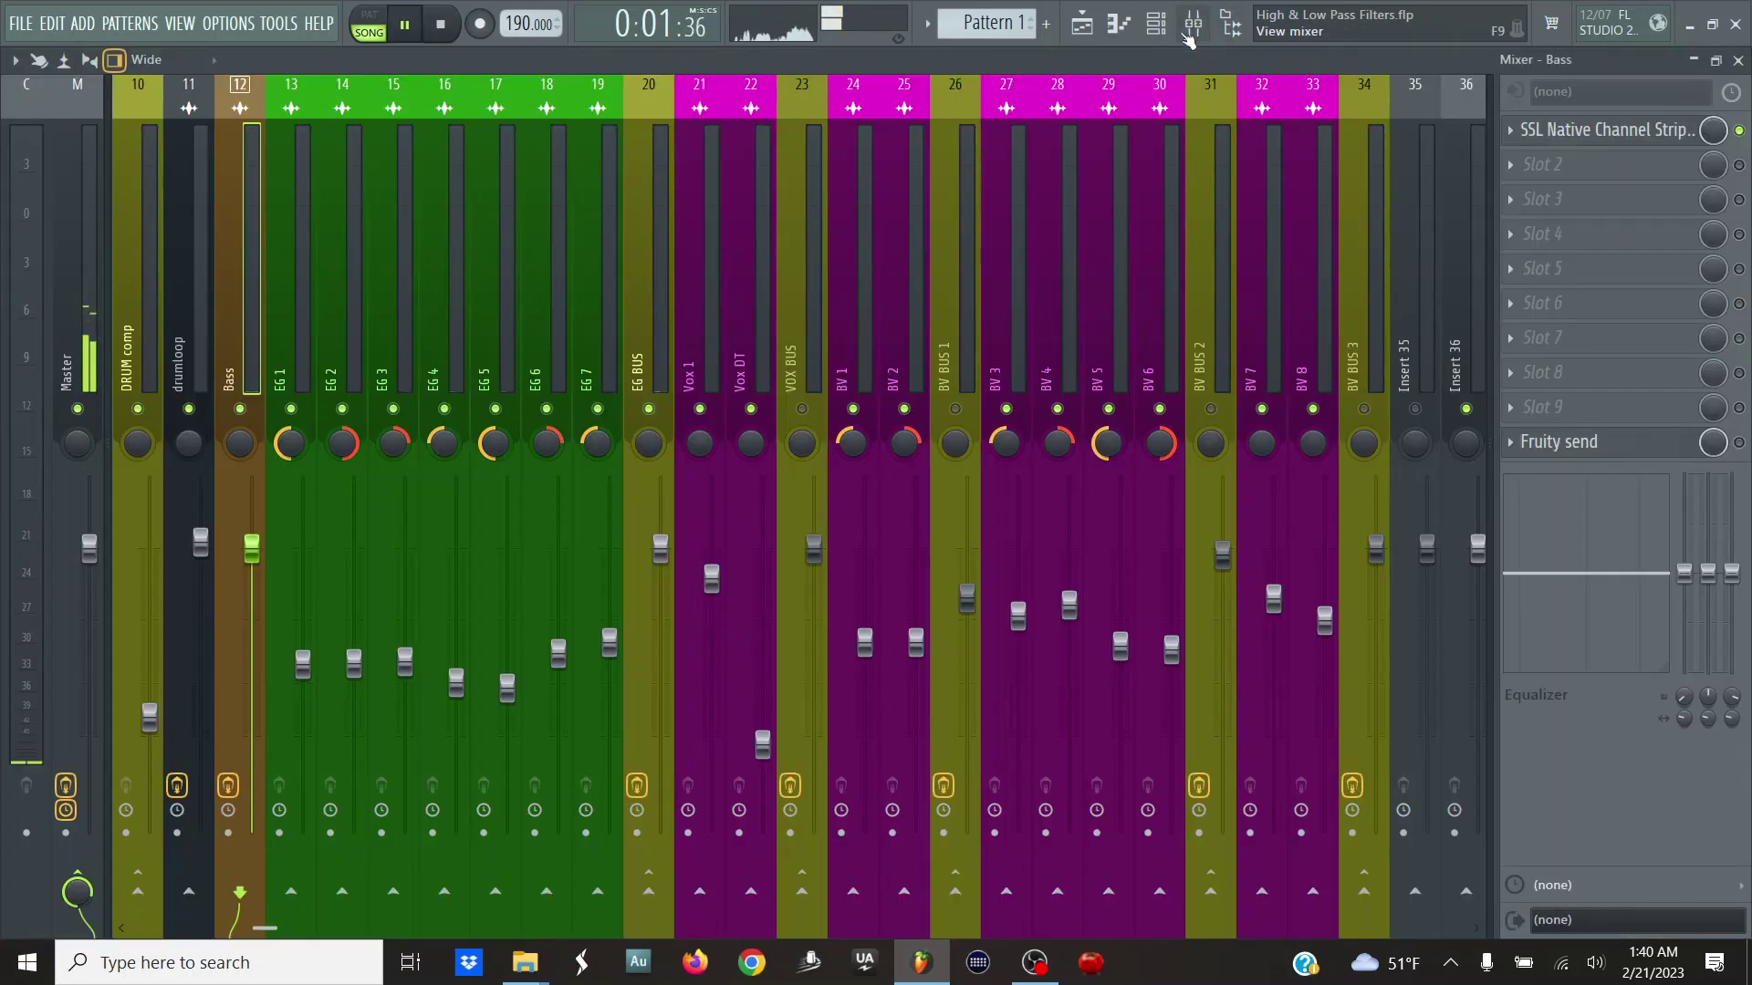
left_click(1615, 132)
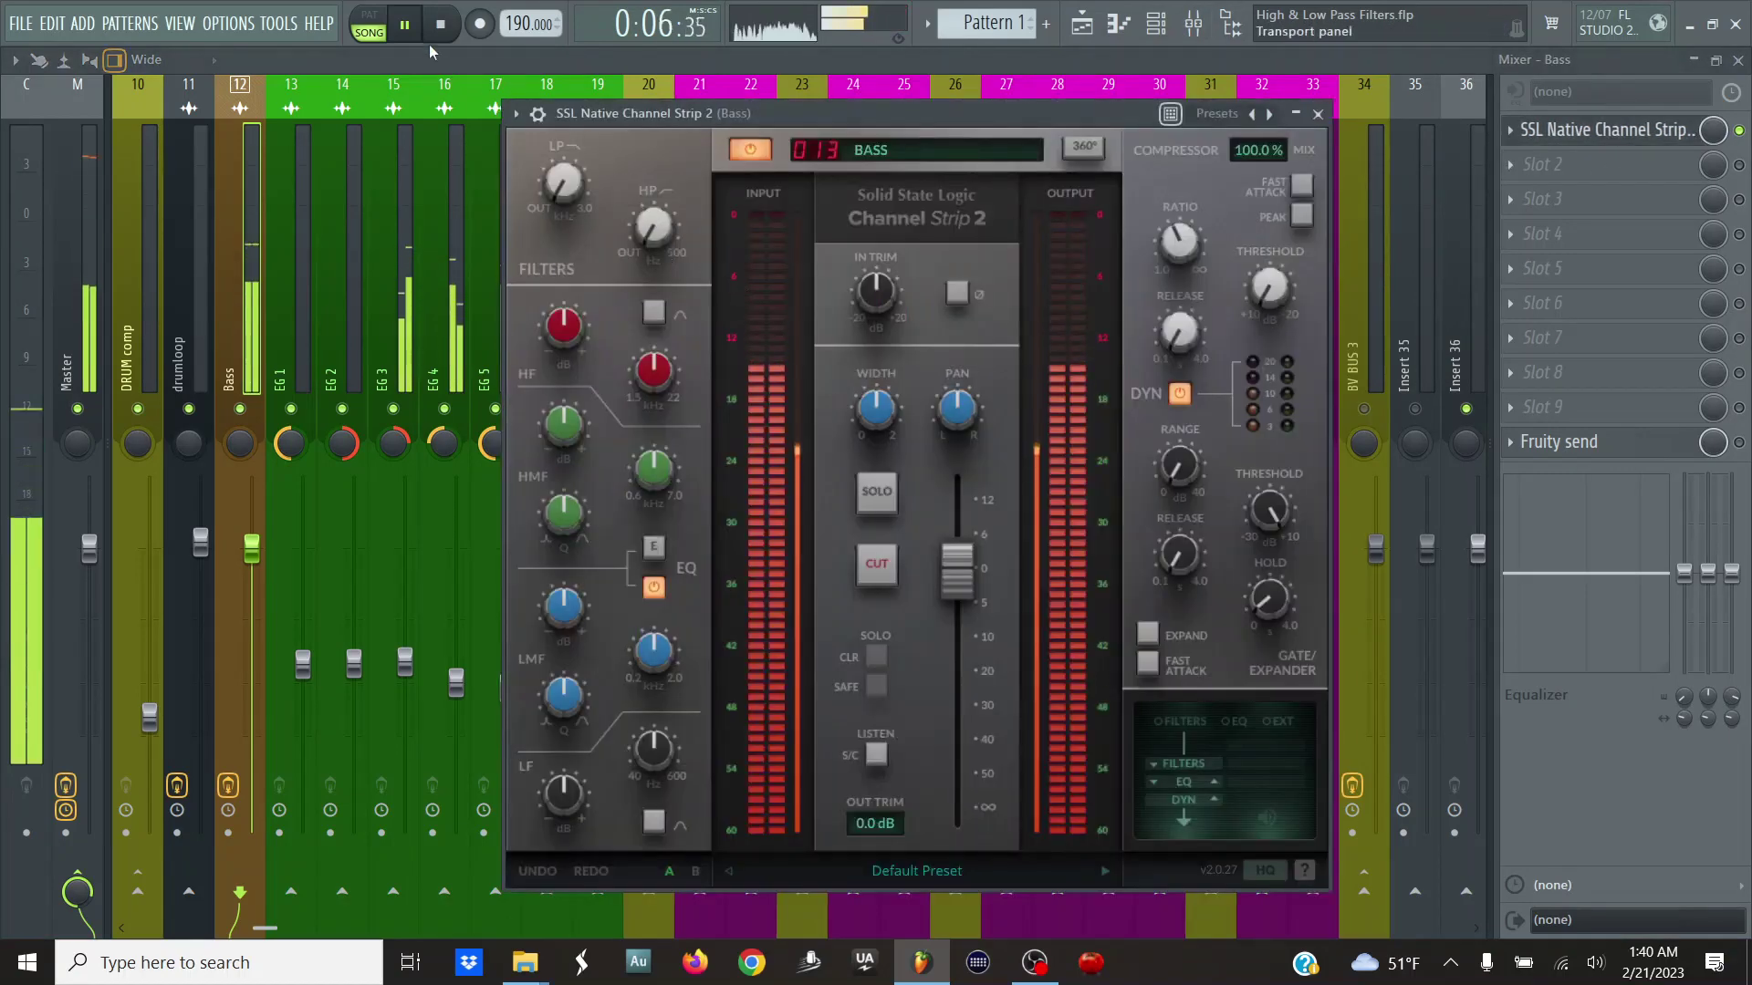
- Sweep the bass high-pass filter up and back during playback, settling it at 31.3 Hz
left_click_drag(653, 225, 680, 8)
left_click_drag(653, 225, 622, 371)
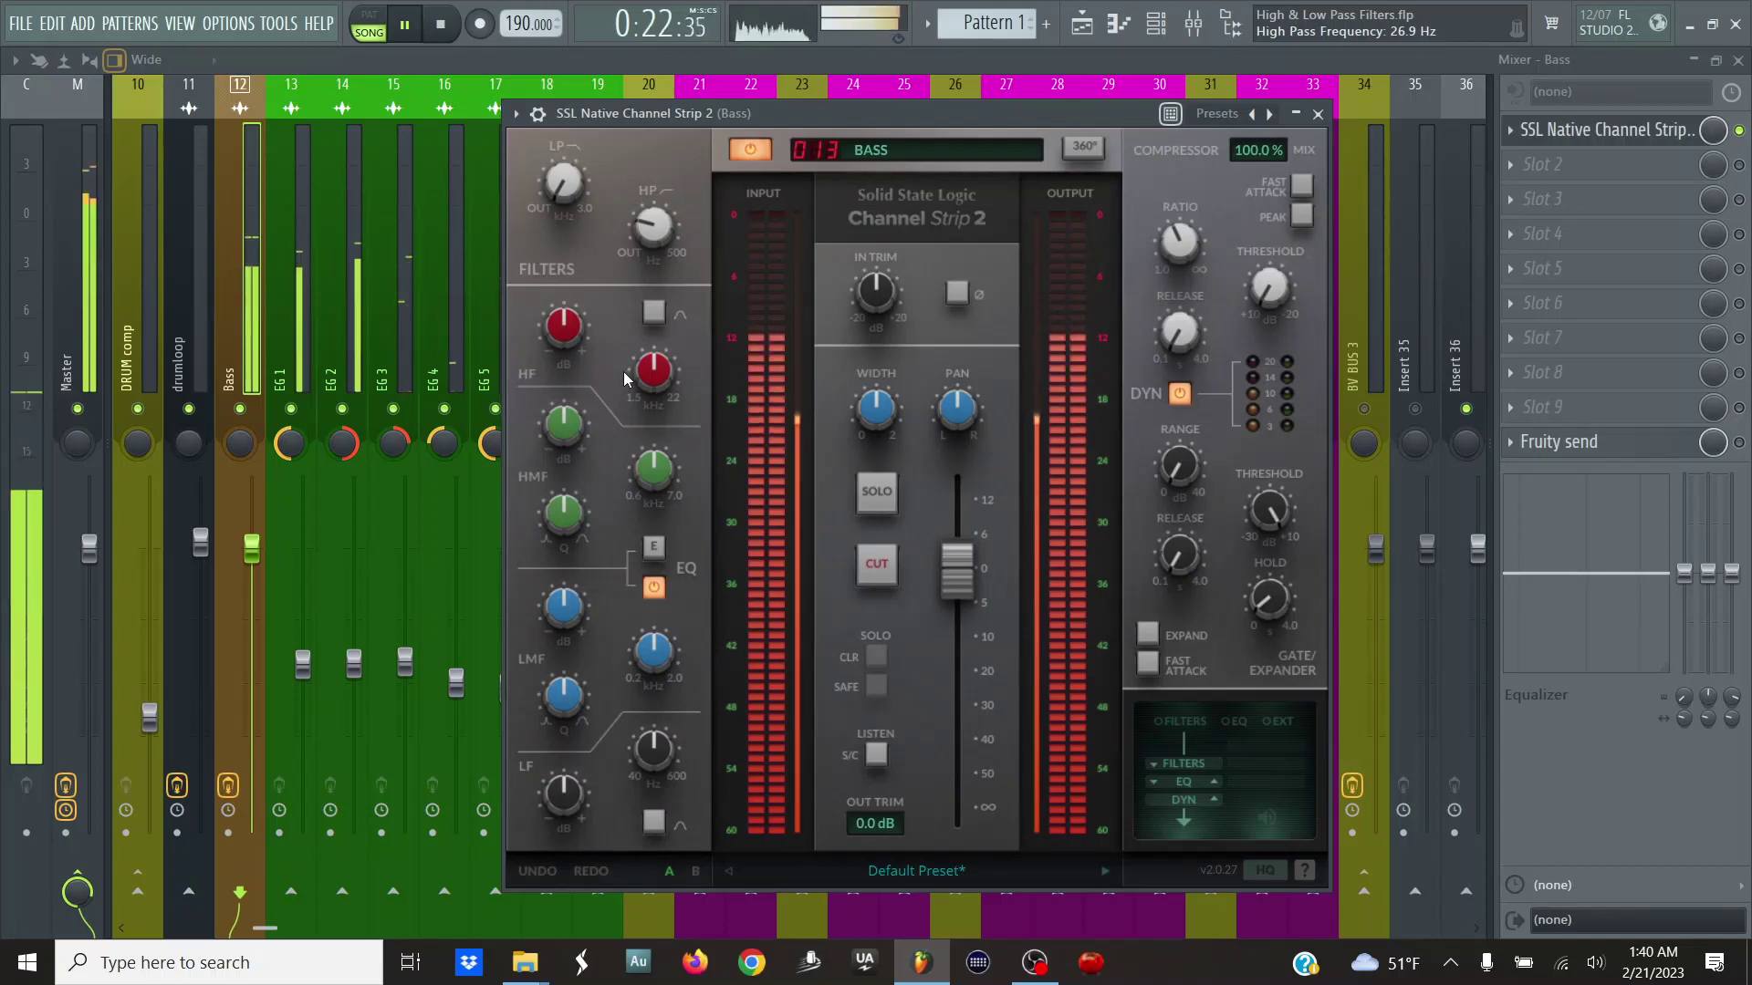
mouse_move(650, 225)
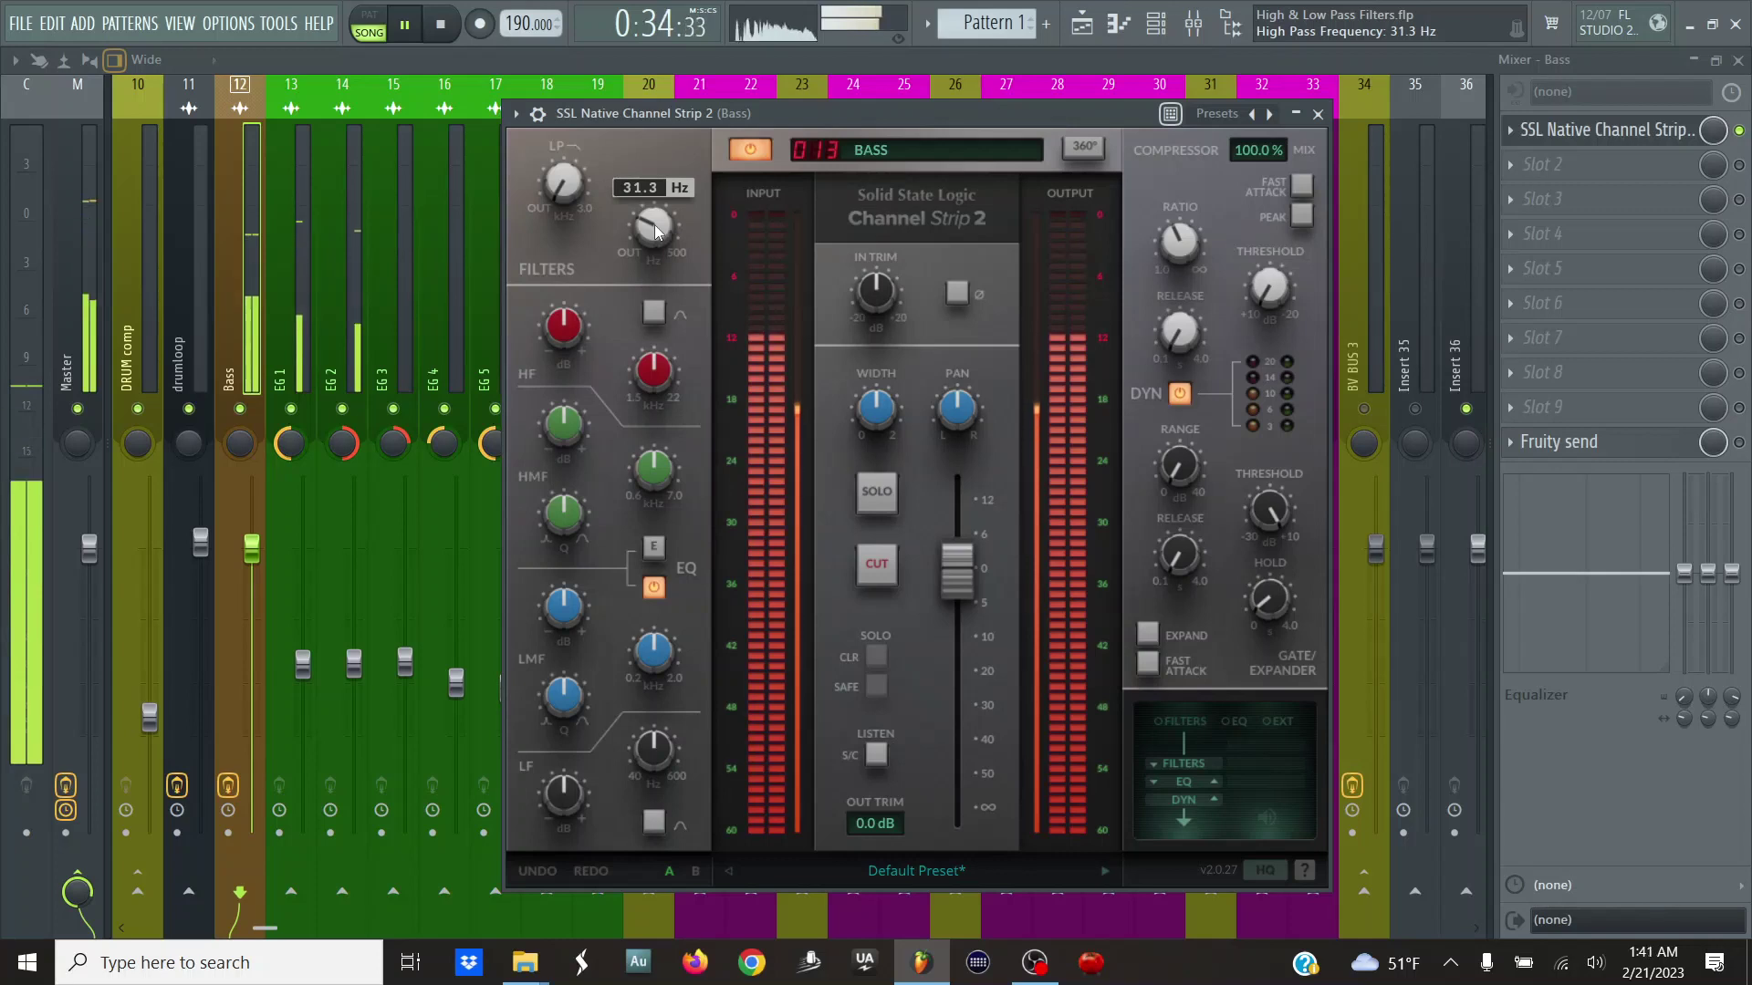
- Set the bass low-pass filter to 3.00 kHz and compare the filtered sound with the strip bypassed
mouse_move(571, 206)
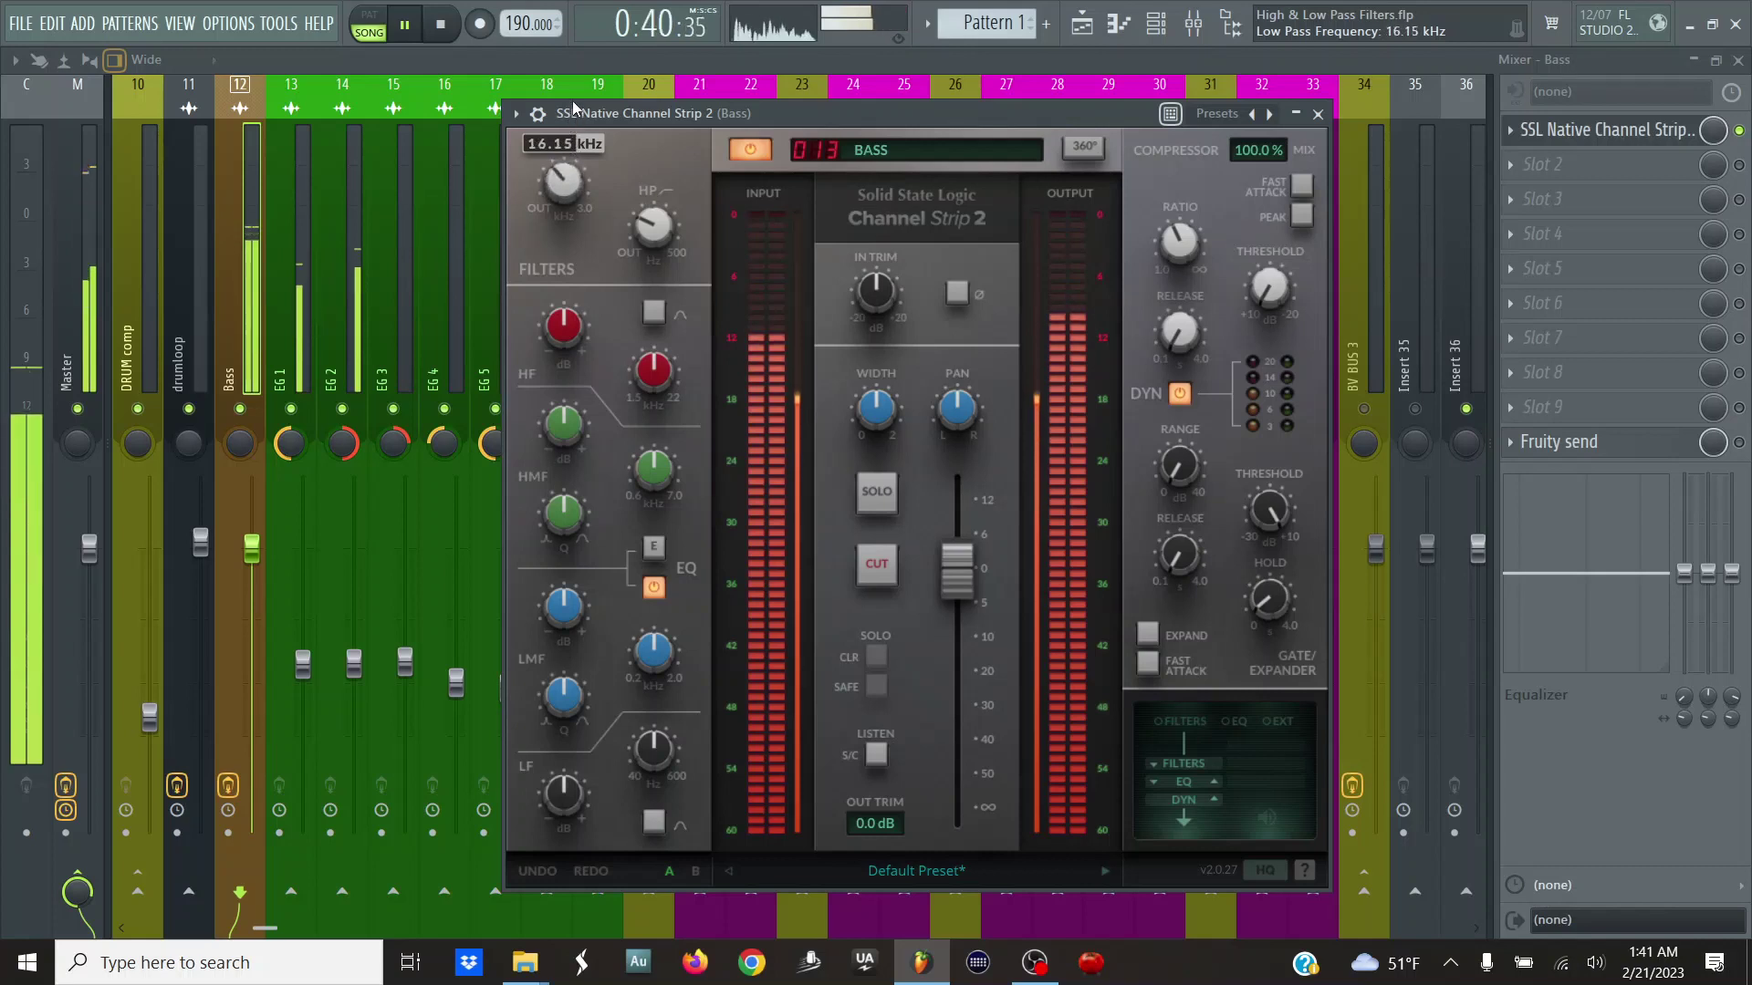
scroll(563, 187, "up", 1)
scroll(579, 161, "down", 1)
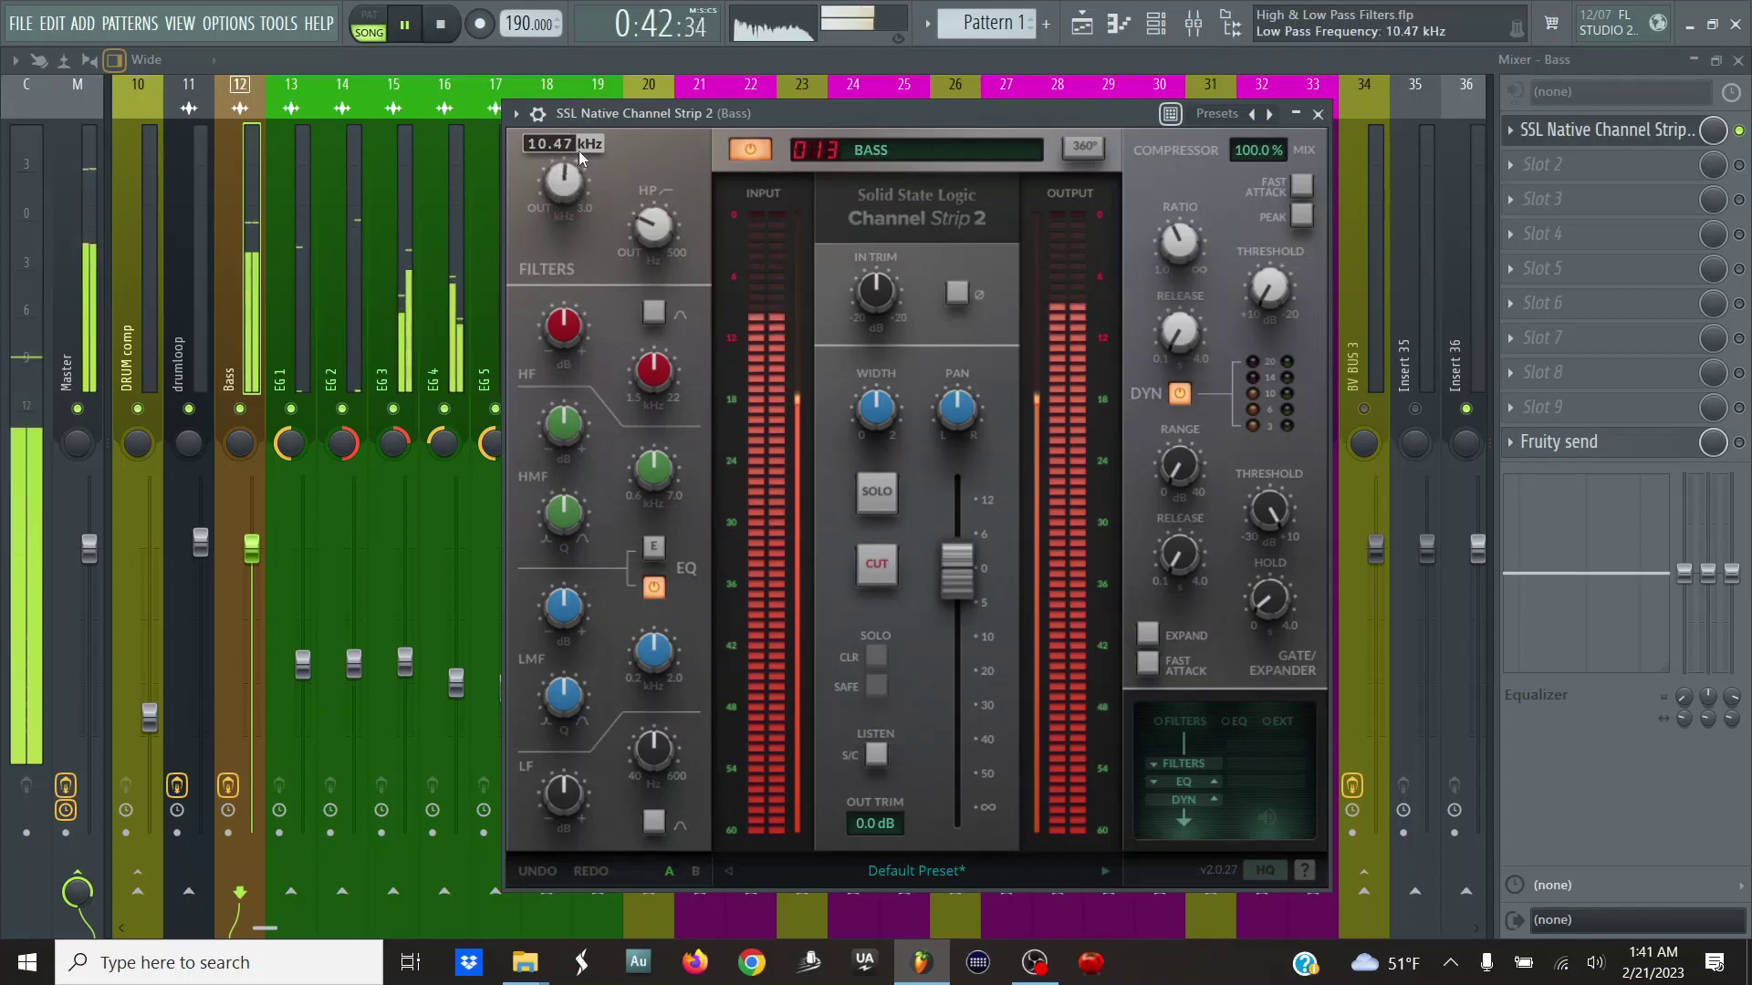
scroll(580, 151, "down", 2)
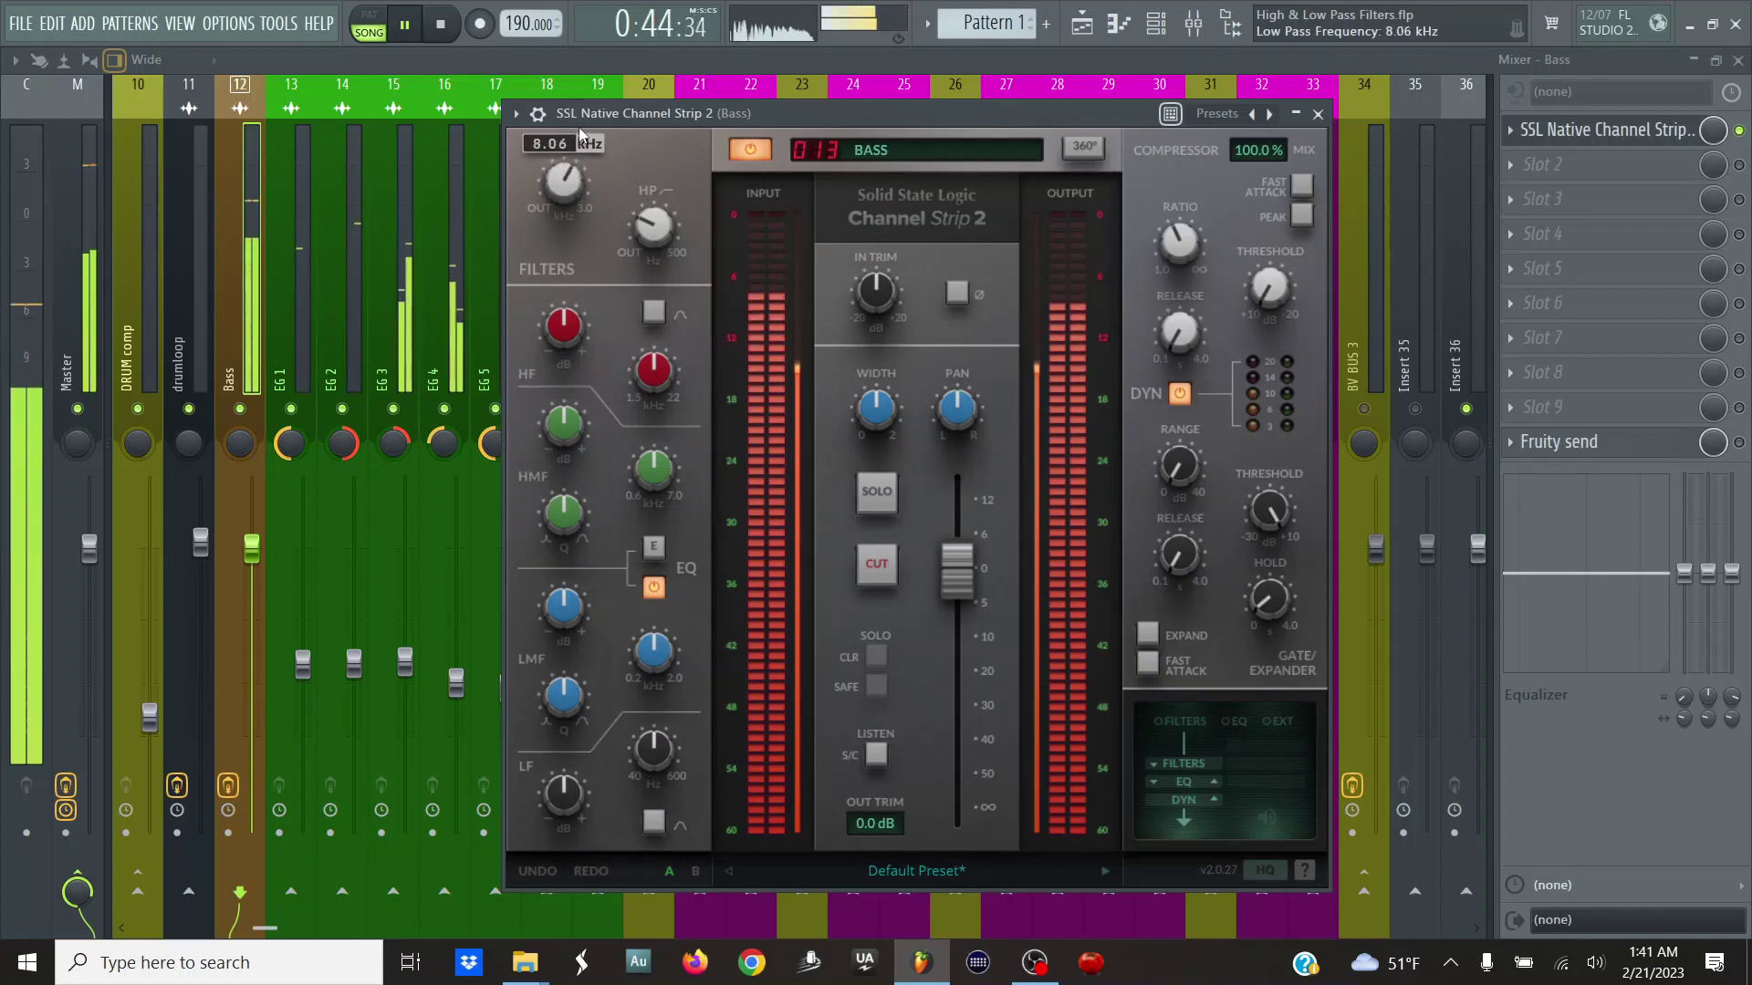
scroll(580, 146, "down", 8)
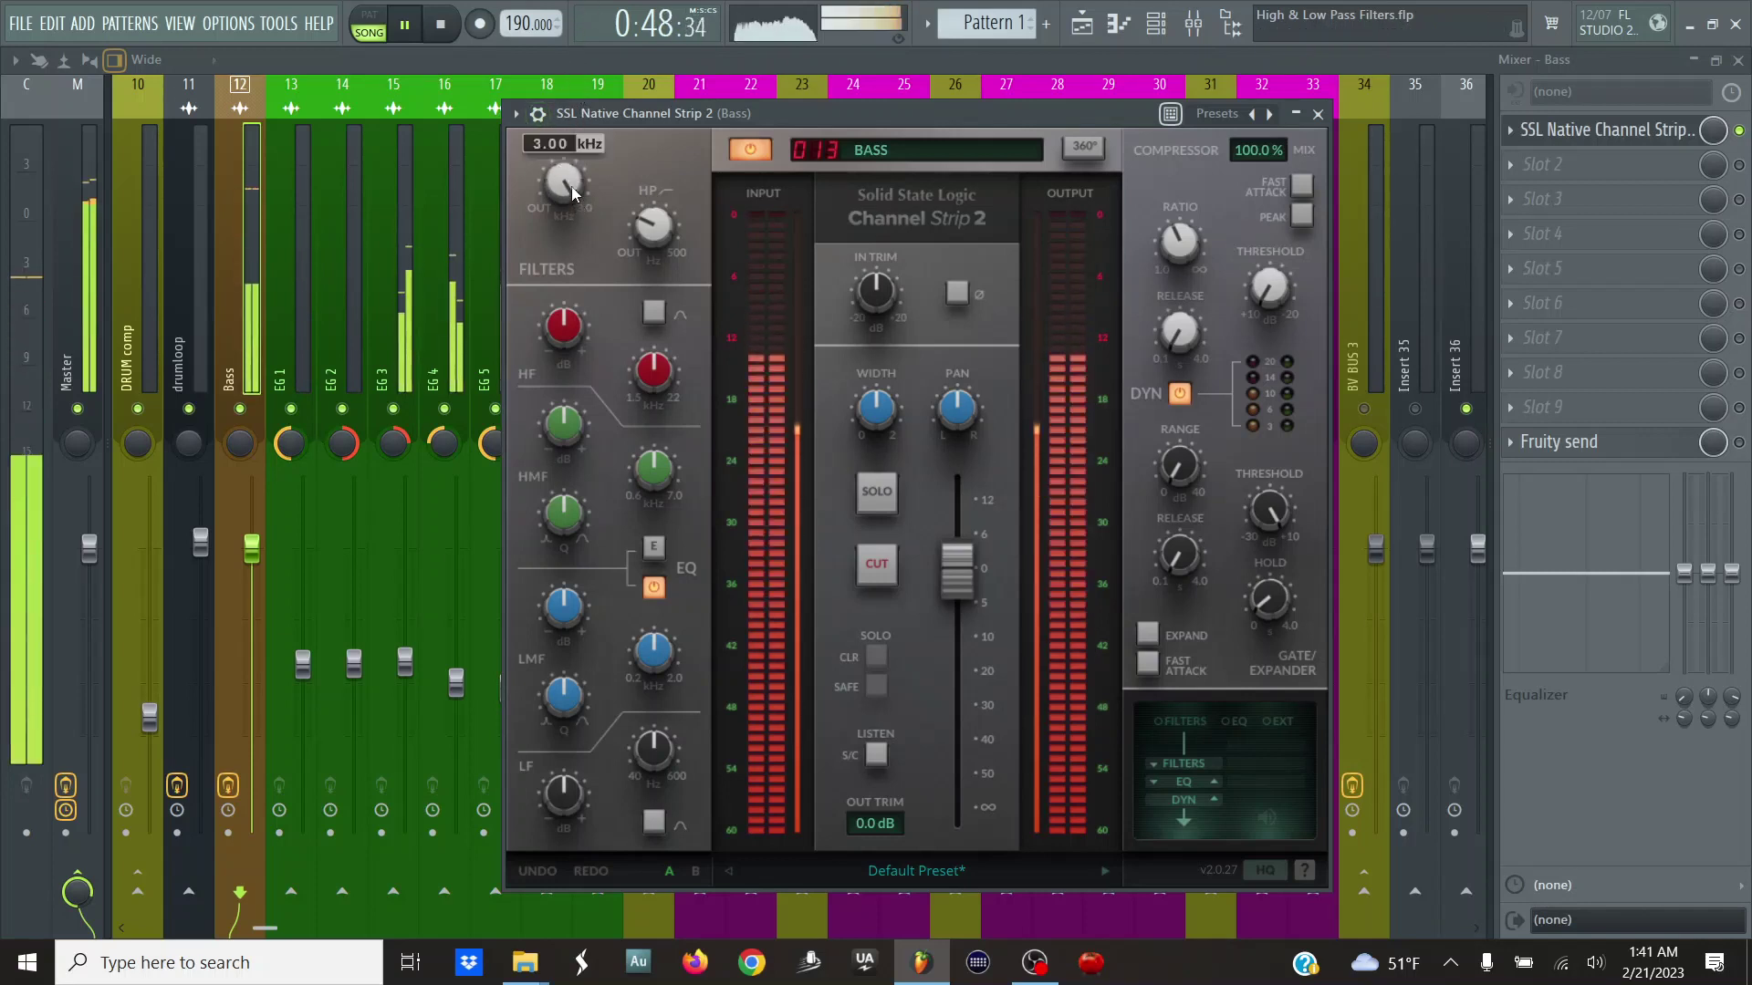
left_click(756, 150)
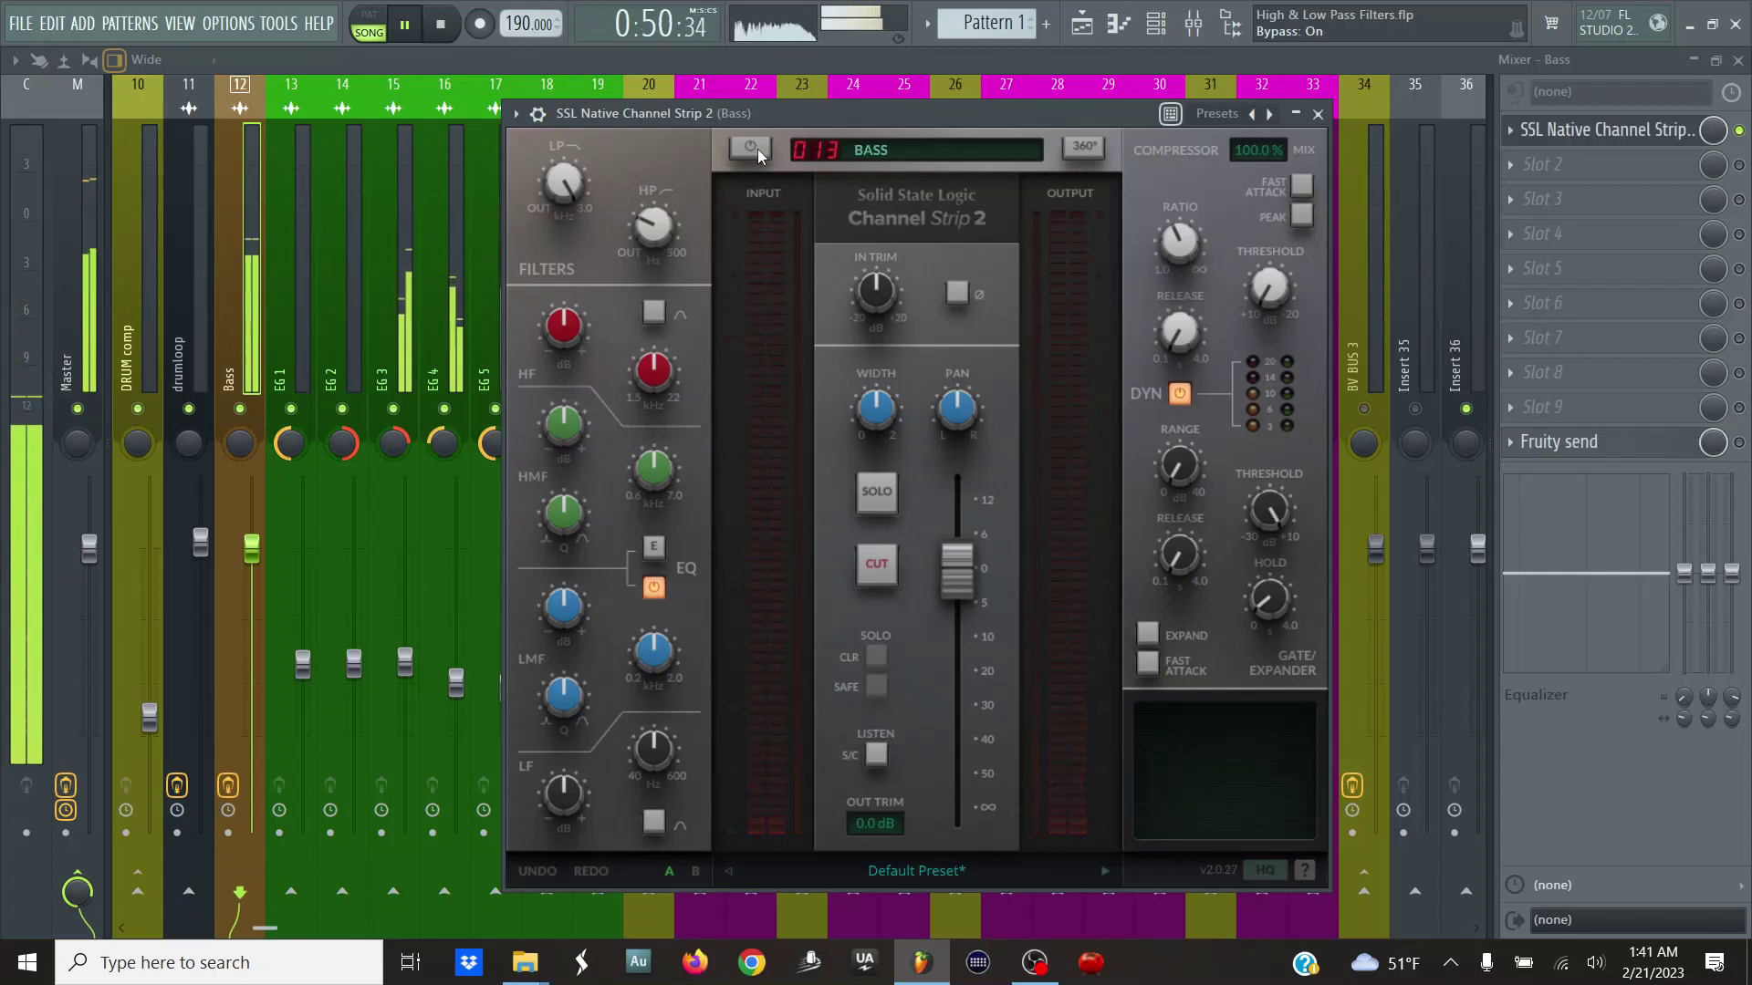
left_click(757, 150)
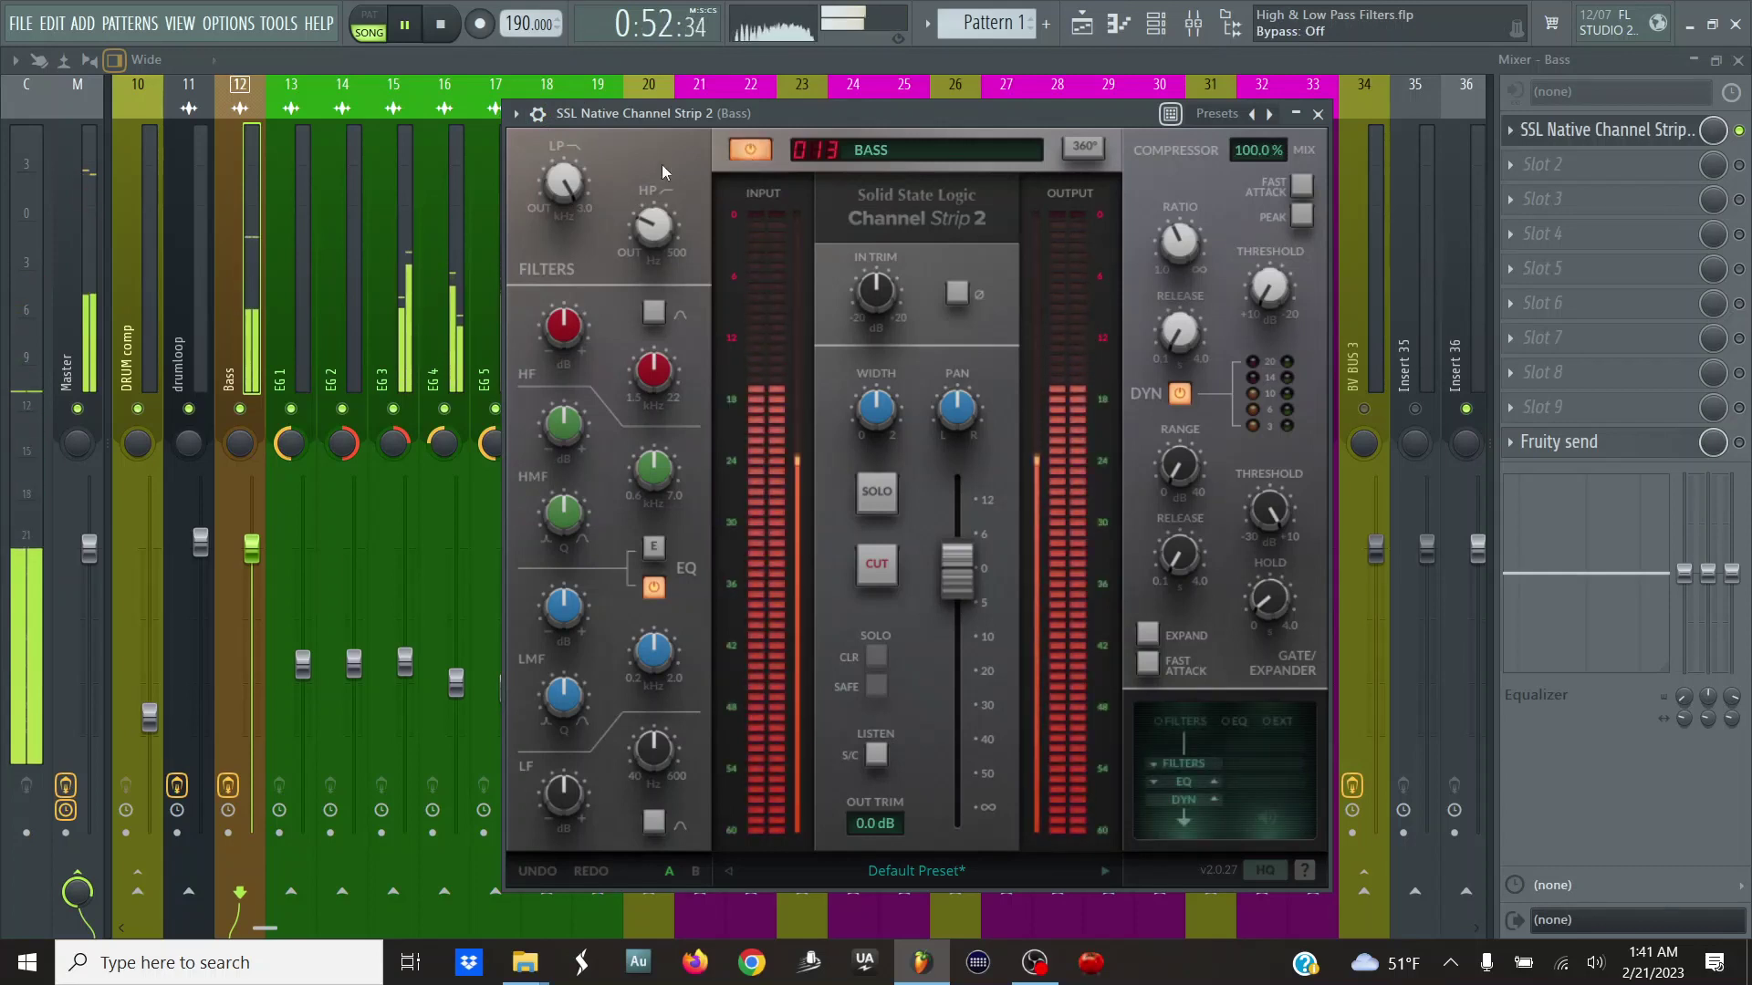
left_click_drag(551, 189, 545, 227)
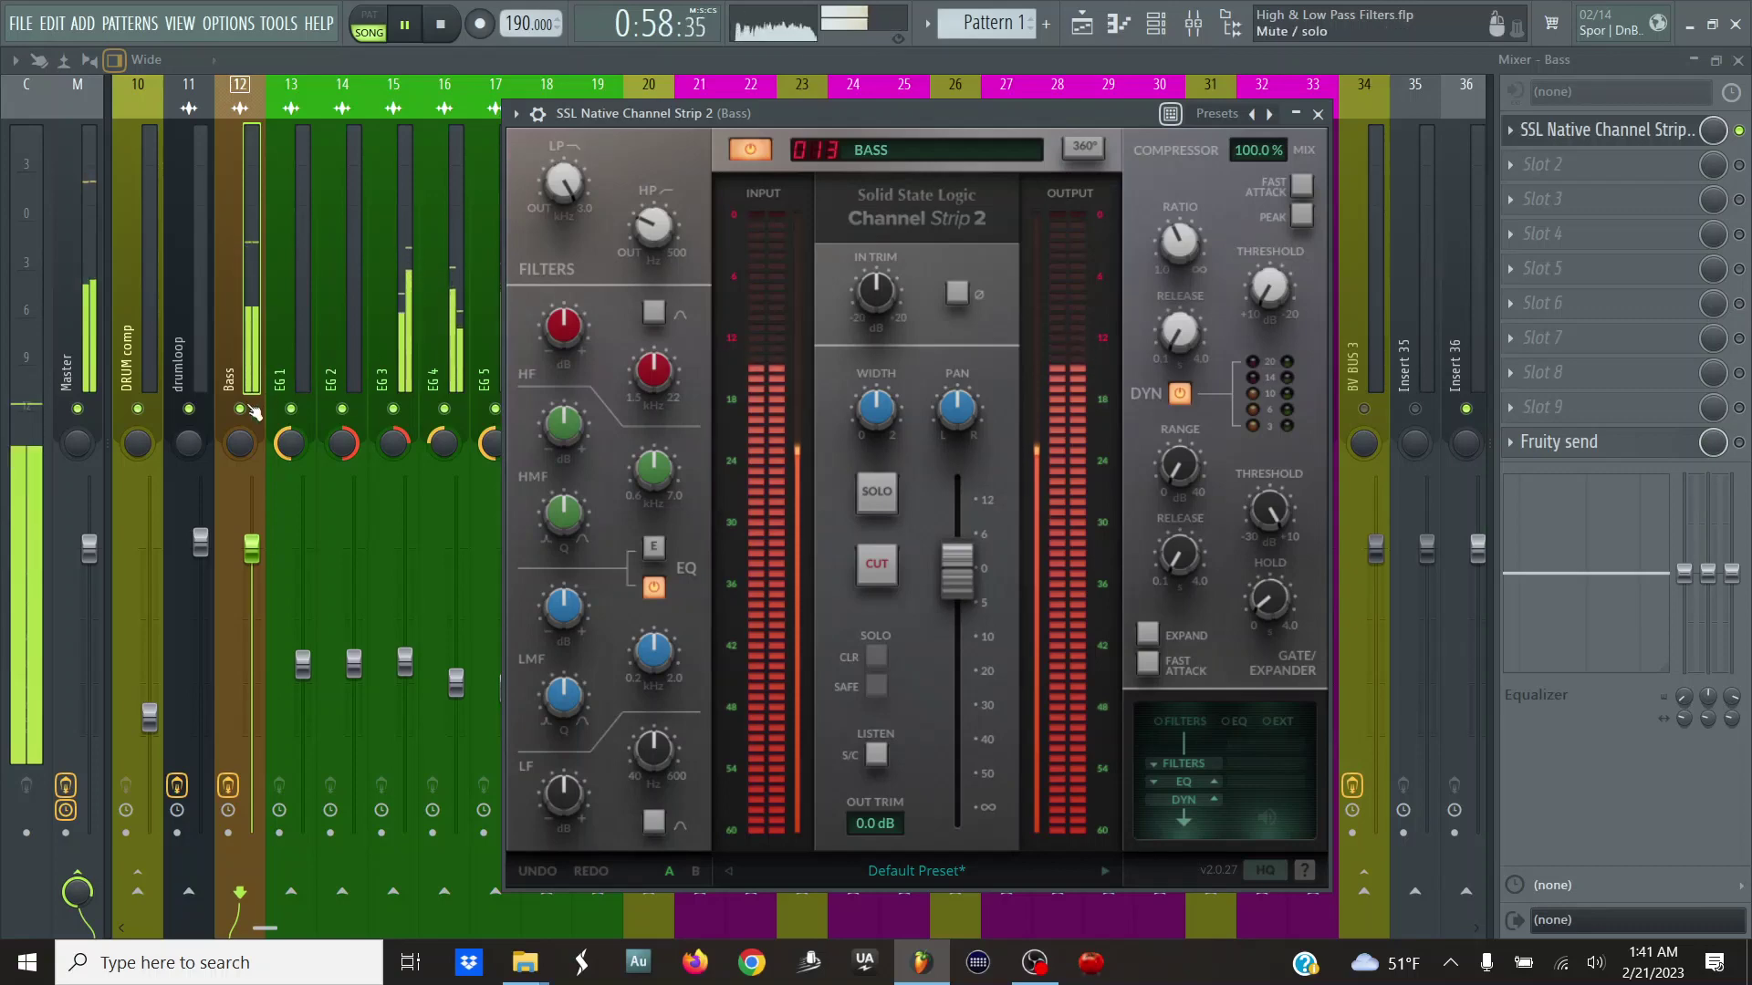
- Solo the Bass track, reopen its channel strip and sweep the low-pass filter, ending at 3.00 kHz
key("Escape")
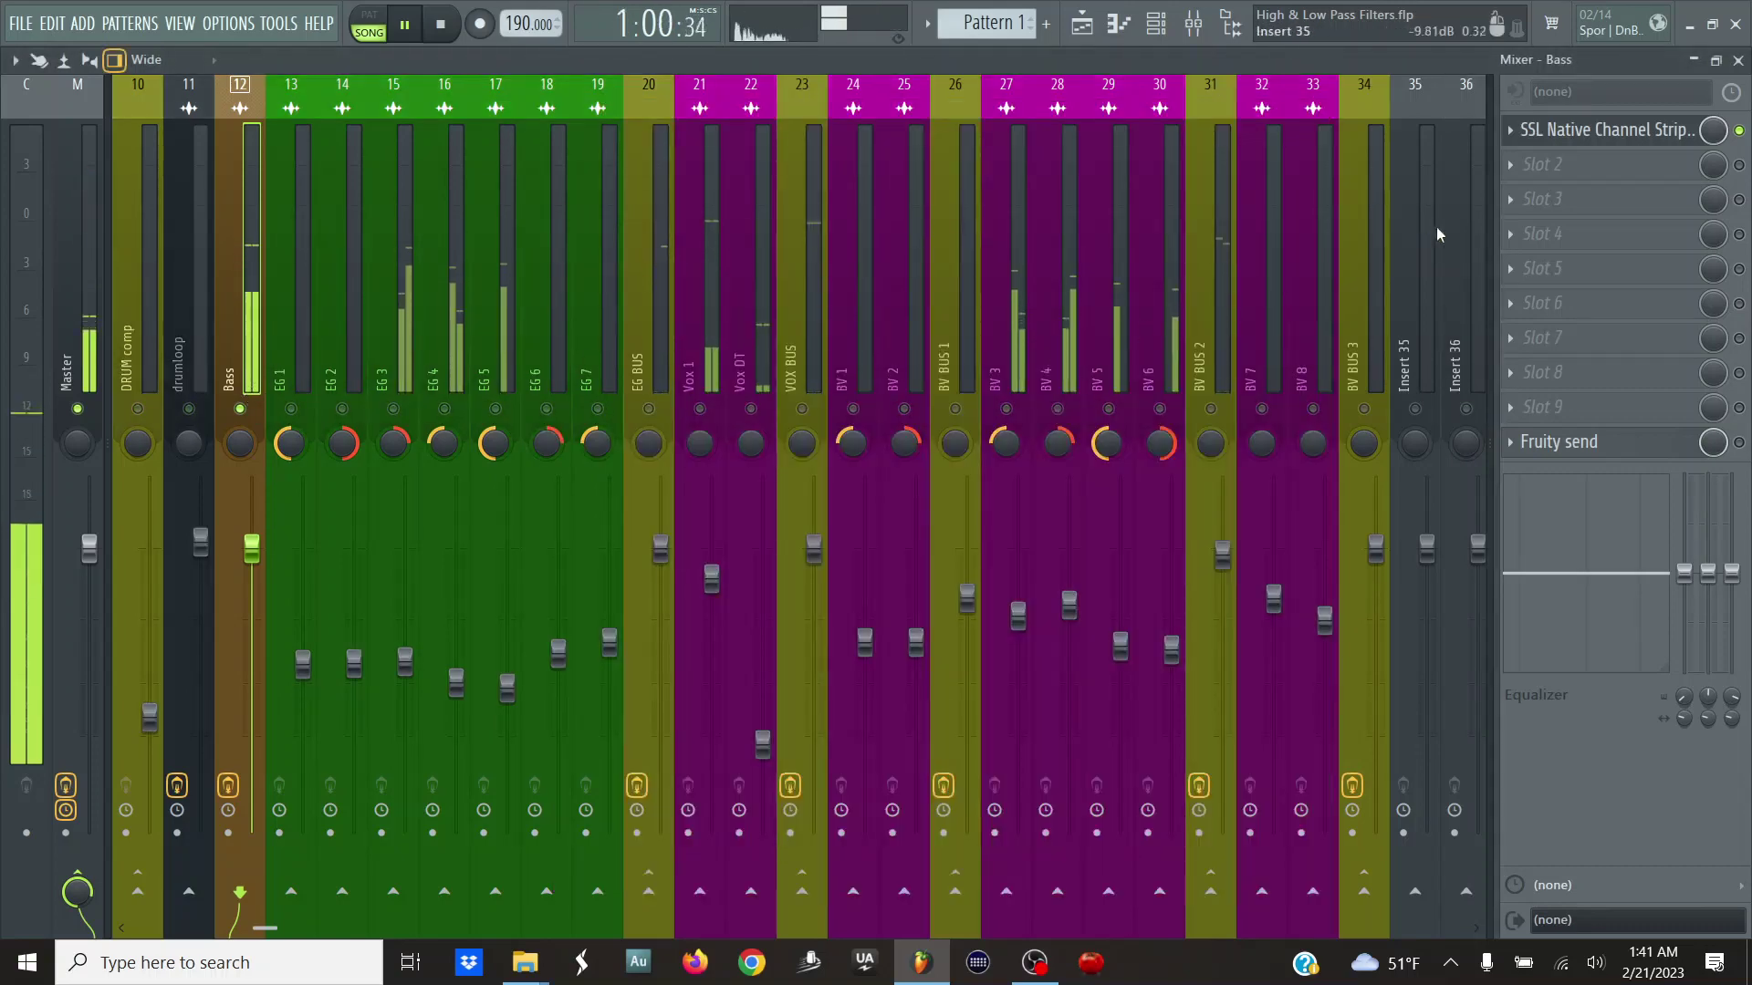
left_click(1579, 139)
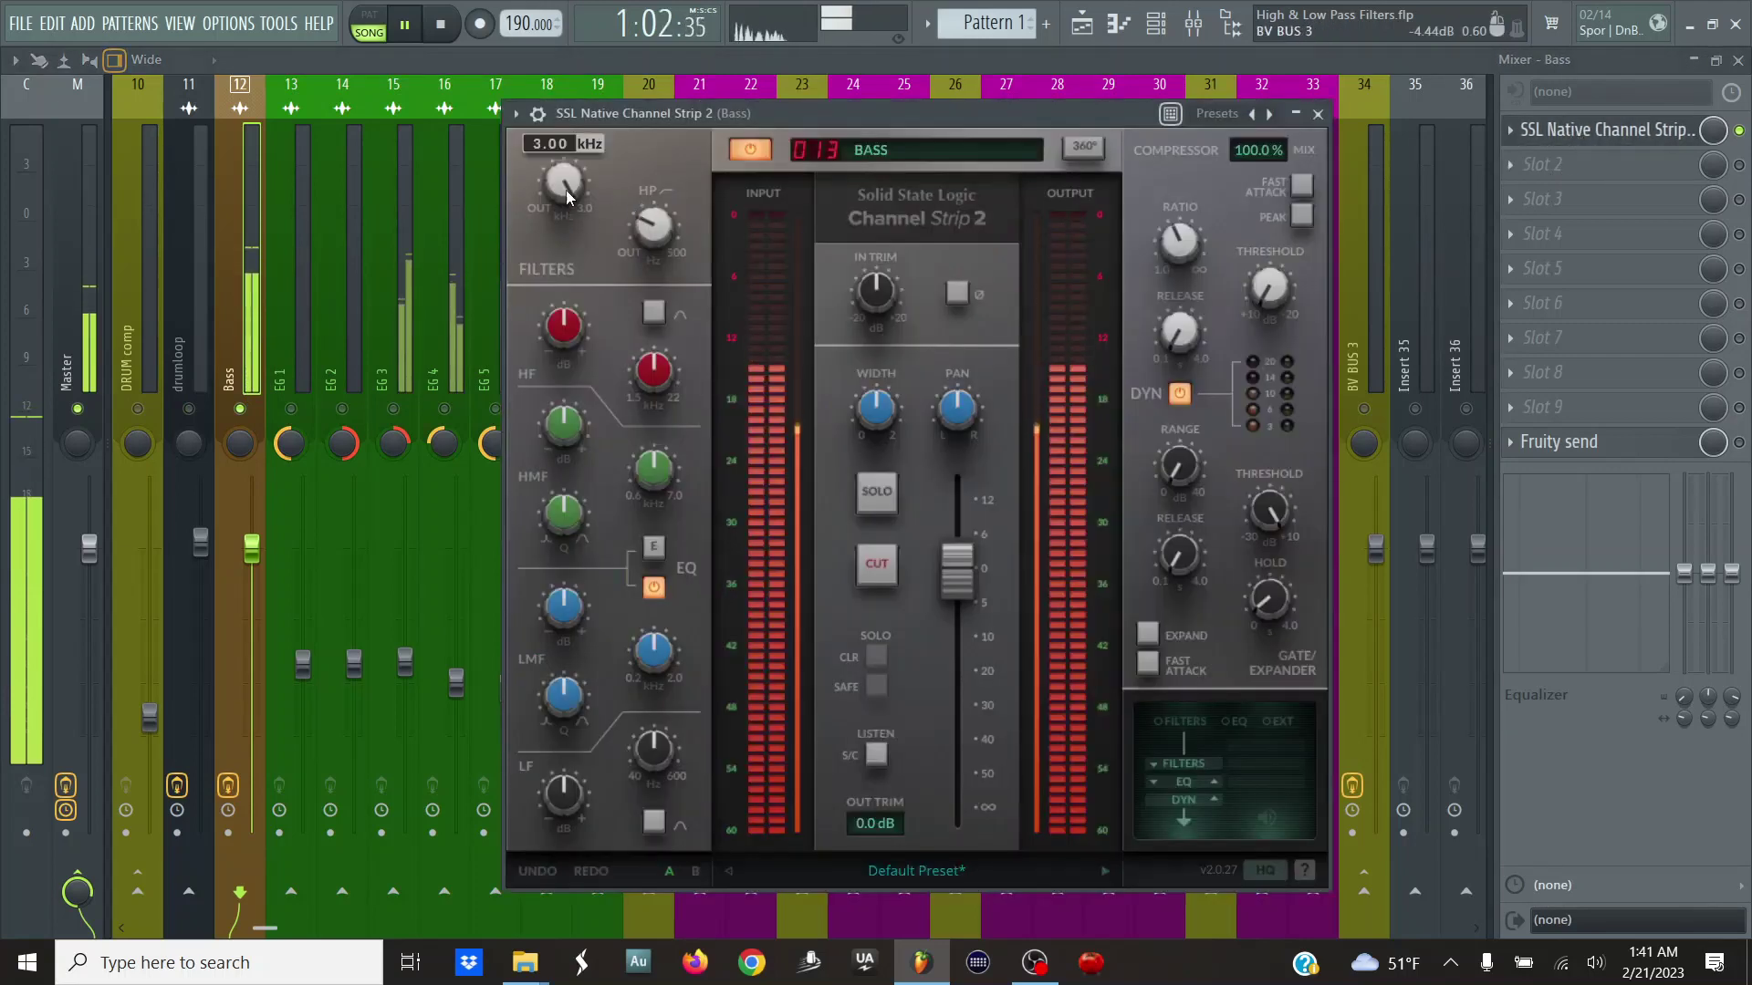
scroll(567, 184, "down", 5)
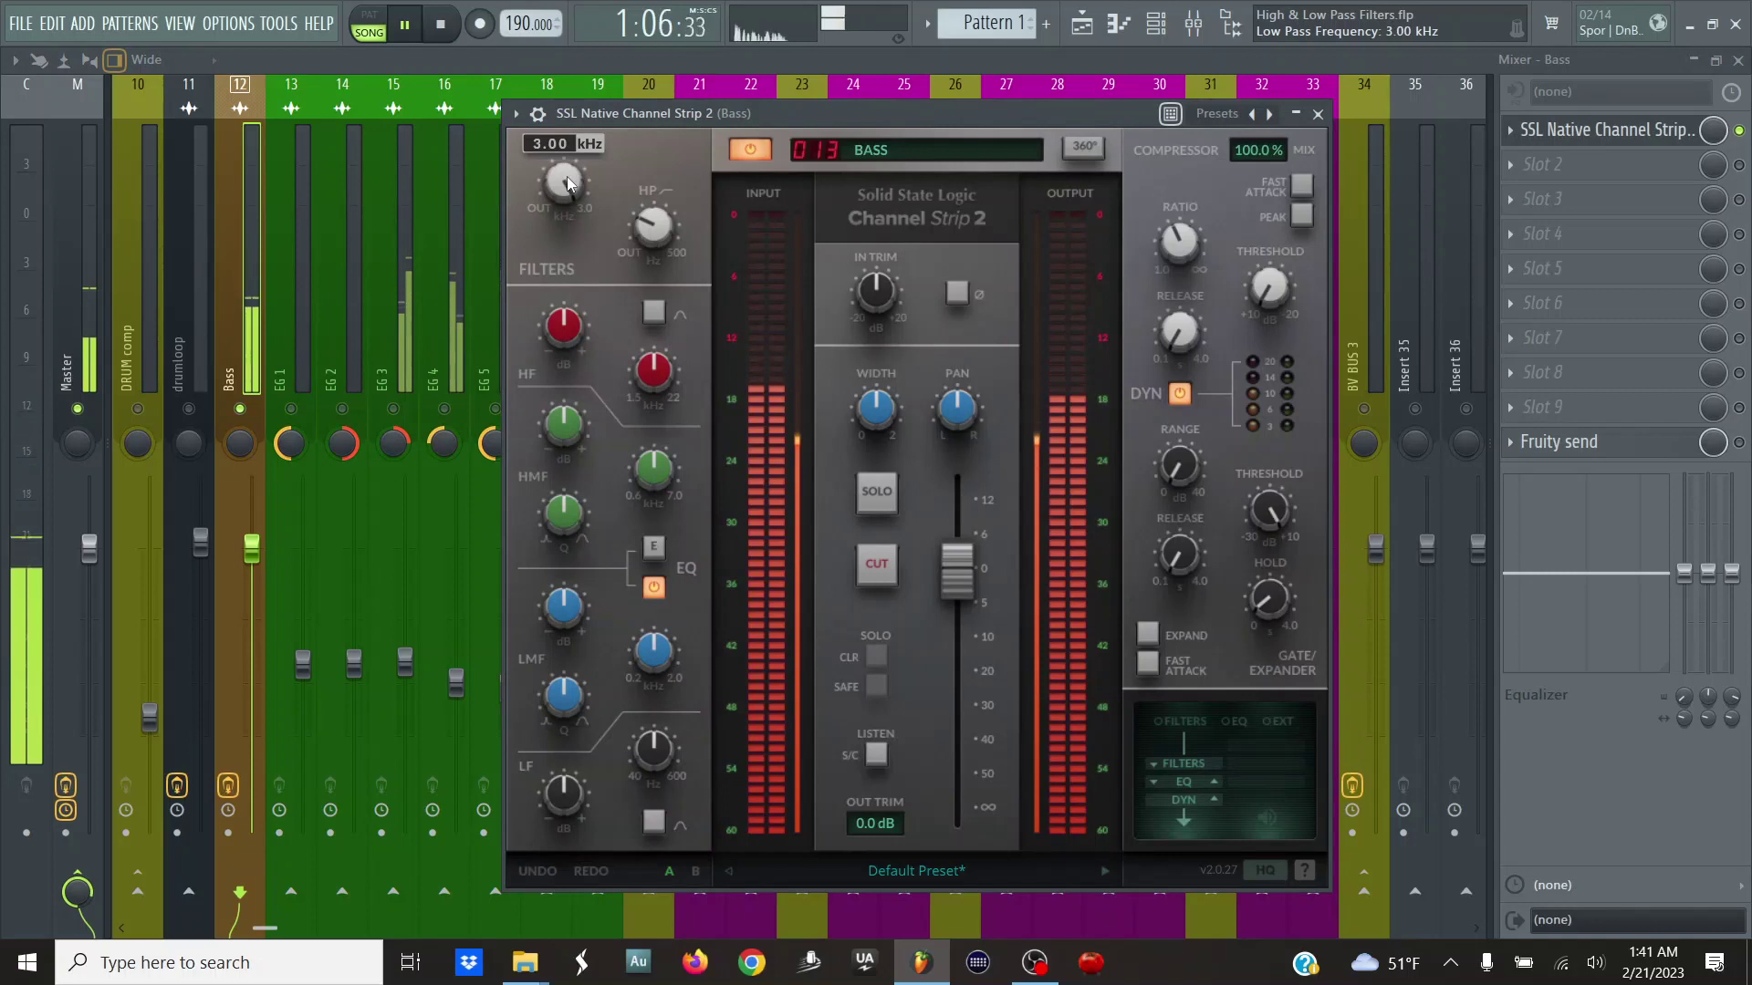
scroll(568, 183, "up", 5)
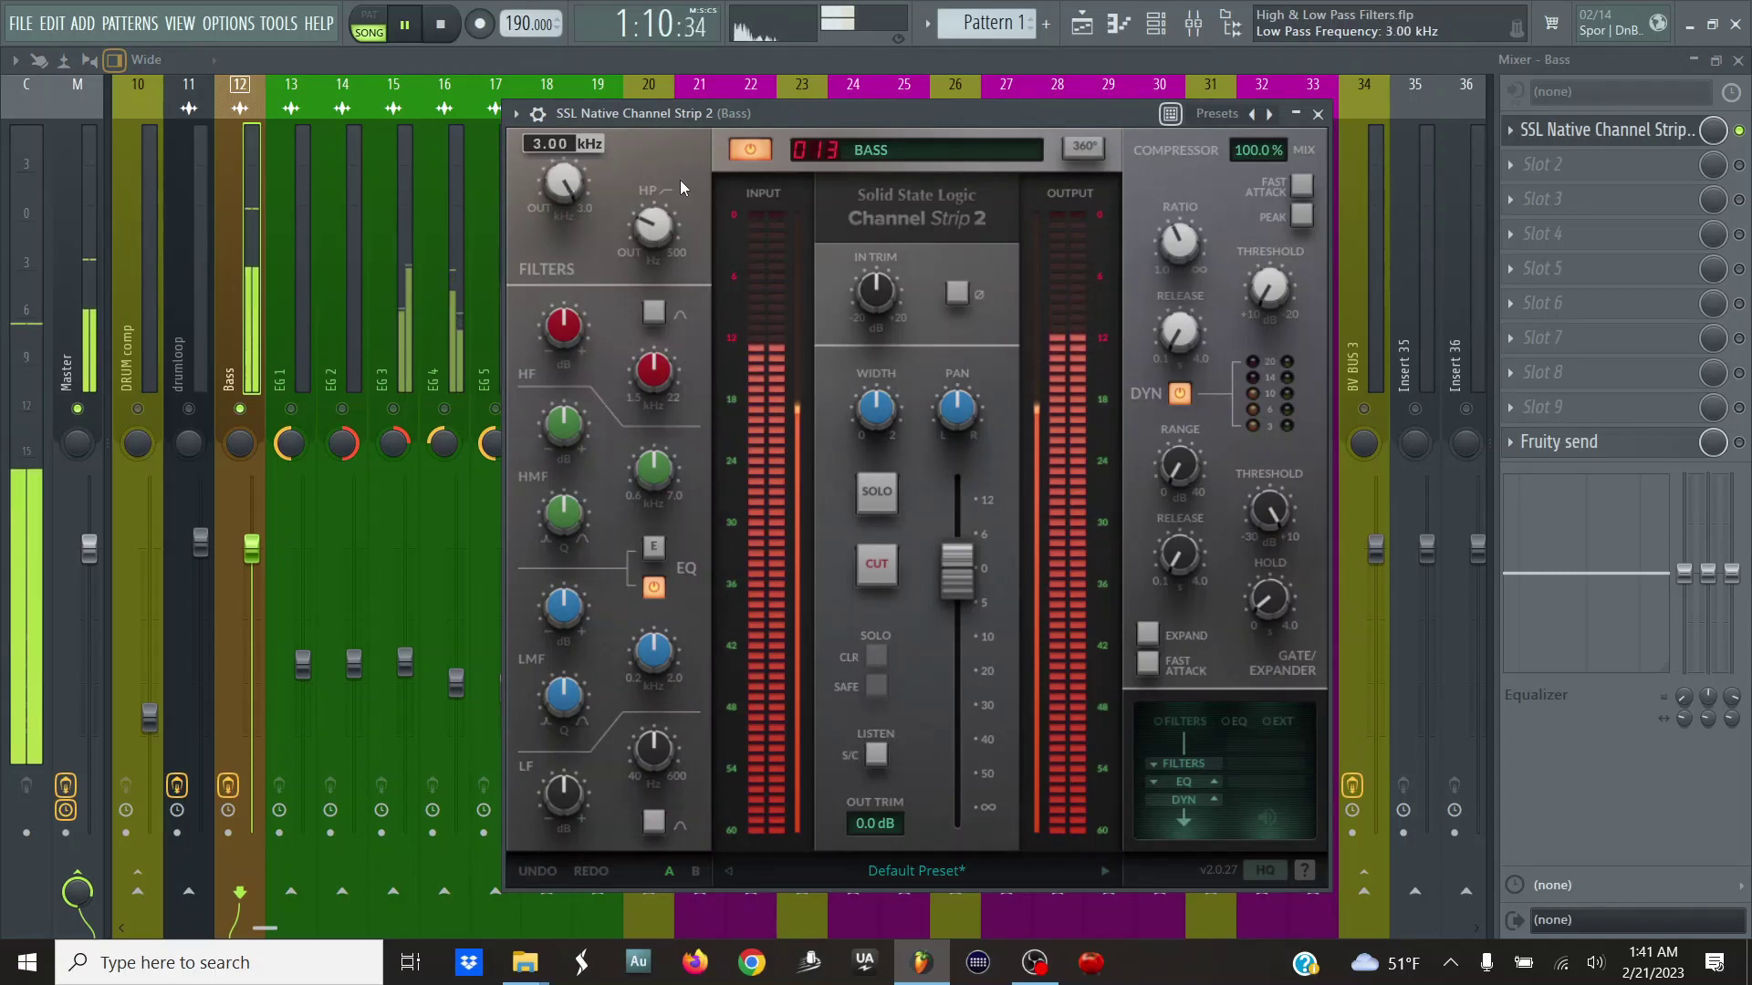
- Restart playback from the song's beginning and bypass the Bass channel strip to hear the soloed bass unfiltered
left_click(468, 24)
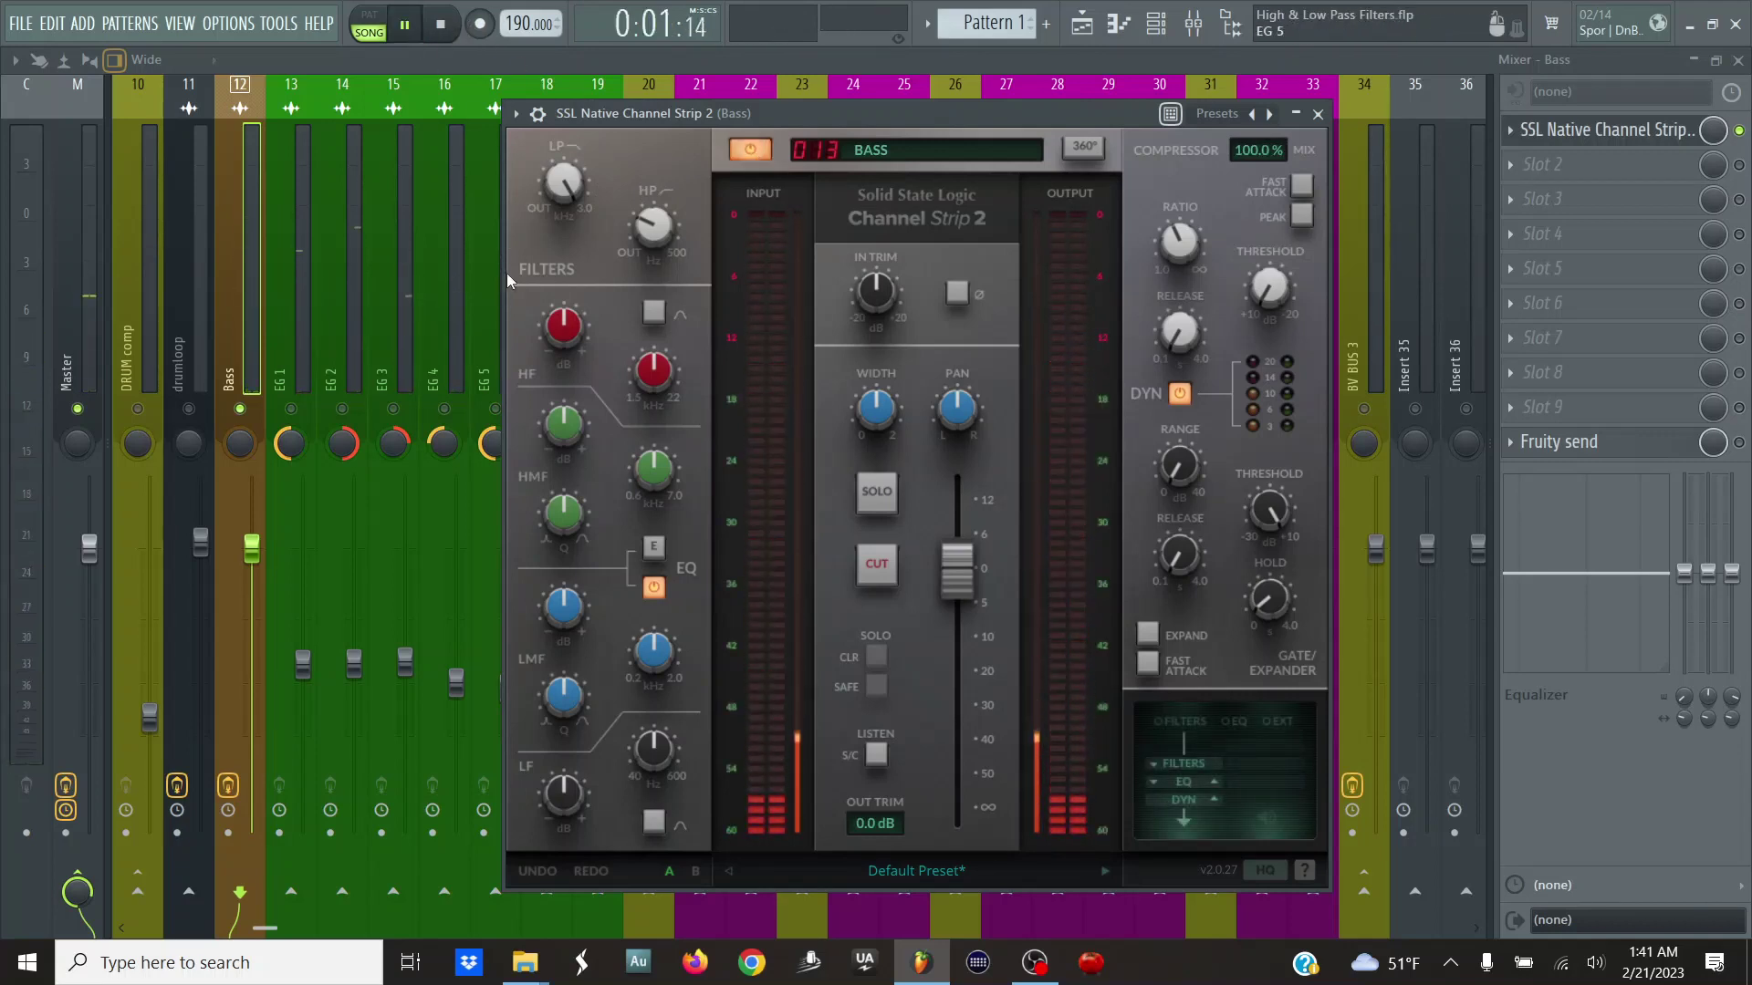
mouse_move(569, 189)
left_click(742, 153)
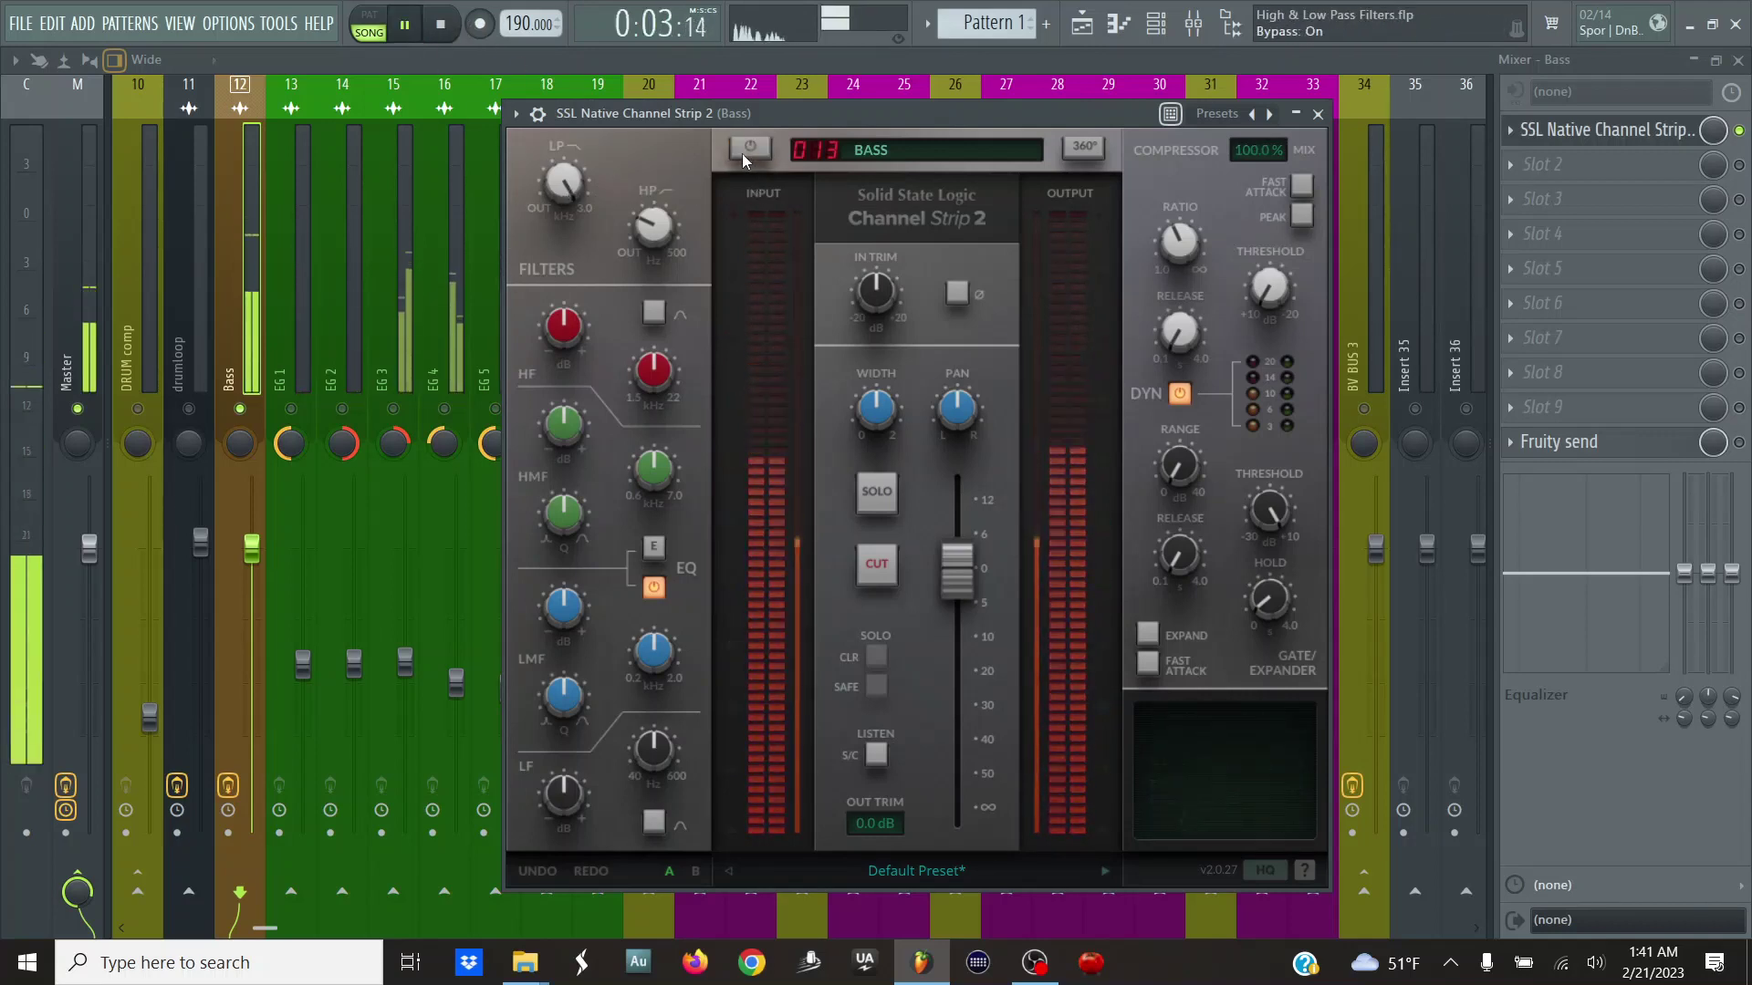
- Re-enable the Bass channel strip, sweep its low-pass filter from OUT down to 3.00 kHz, settle it at 8.70 kHz and close the strip
left_click(742, 153)
mouse_move(573, 187)
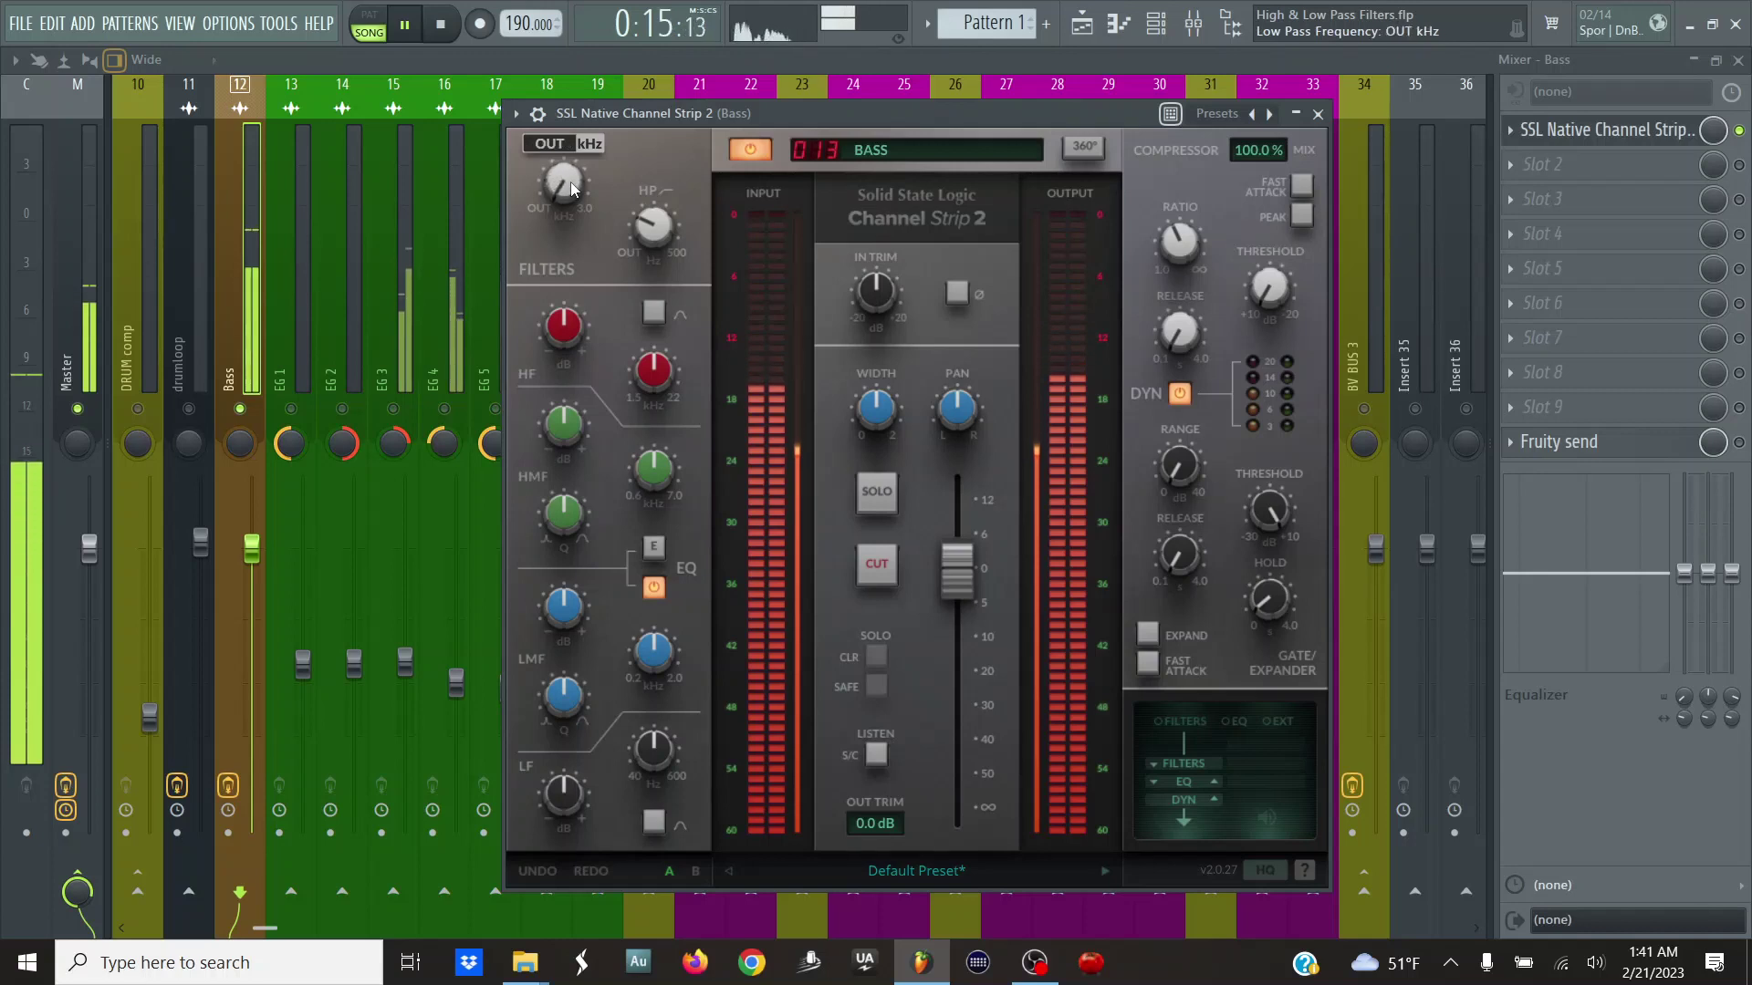
scroll(572, 189, "down", 10)
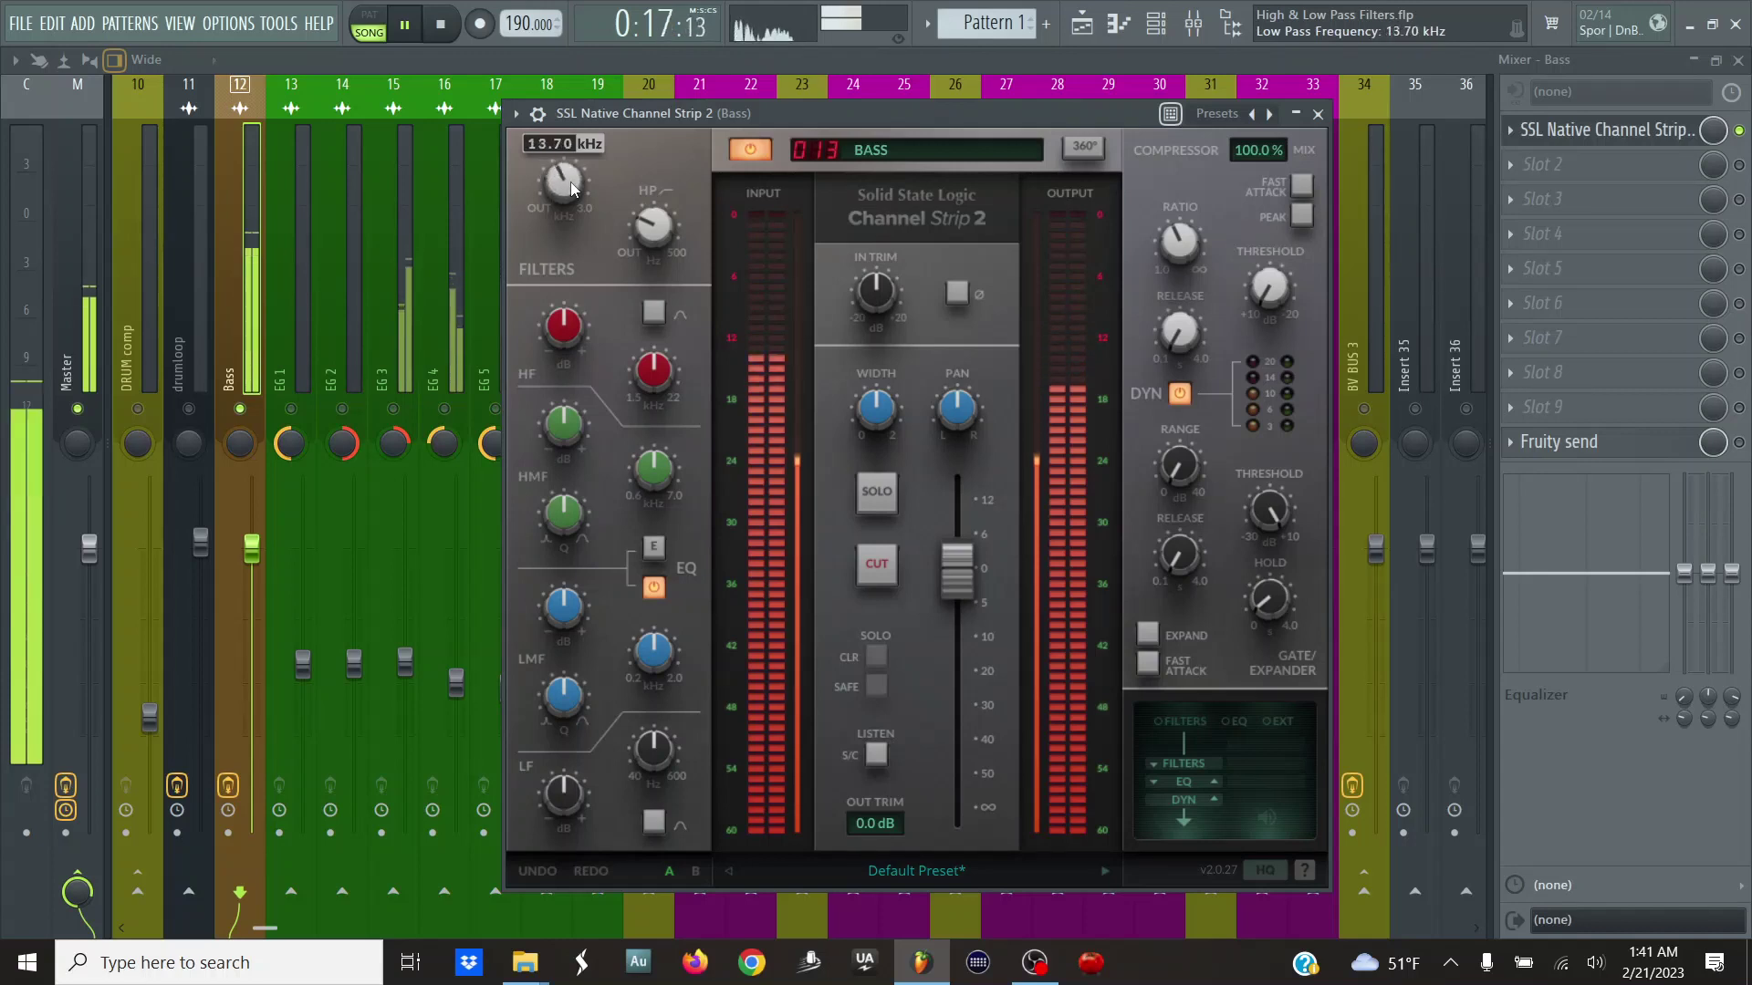
scroll(573, 189, "down", 1)
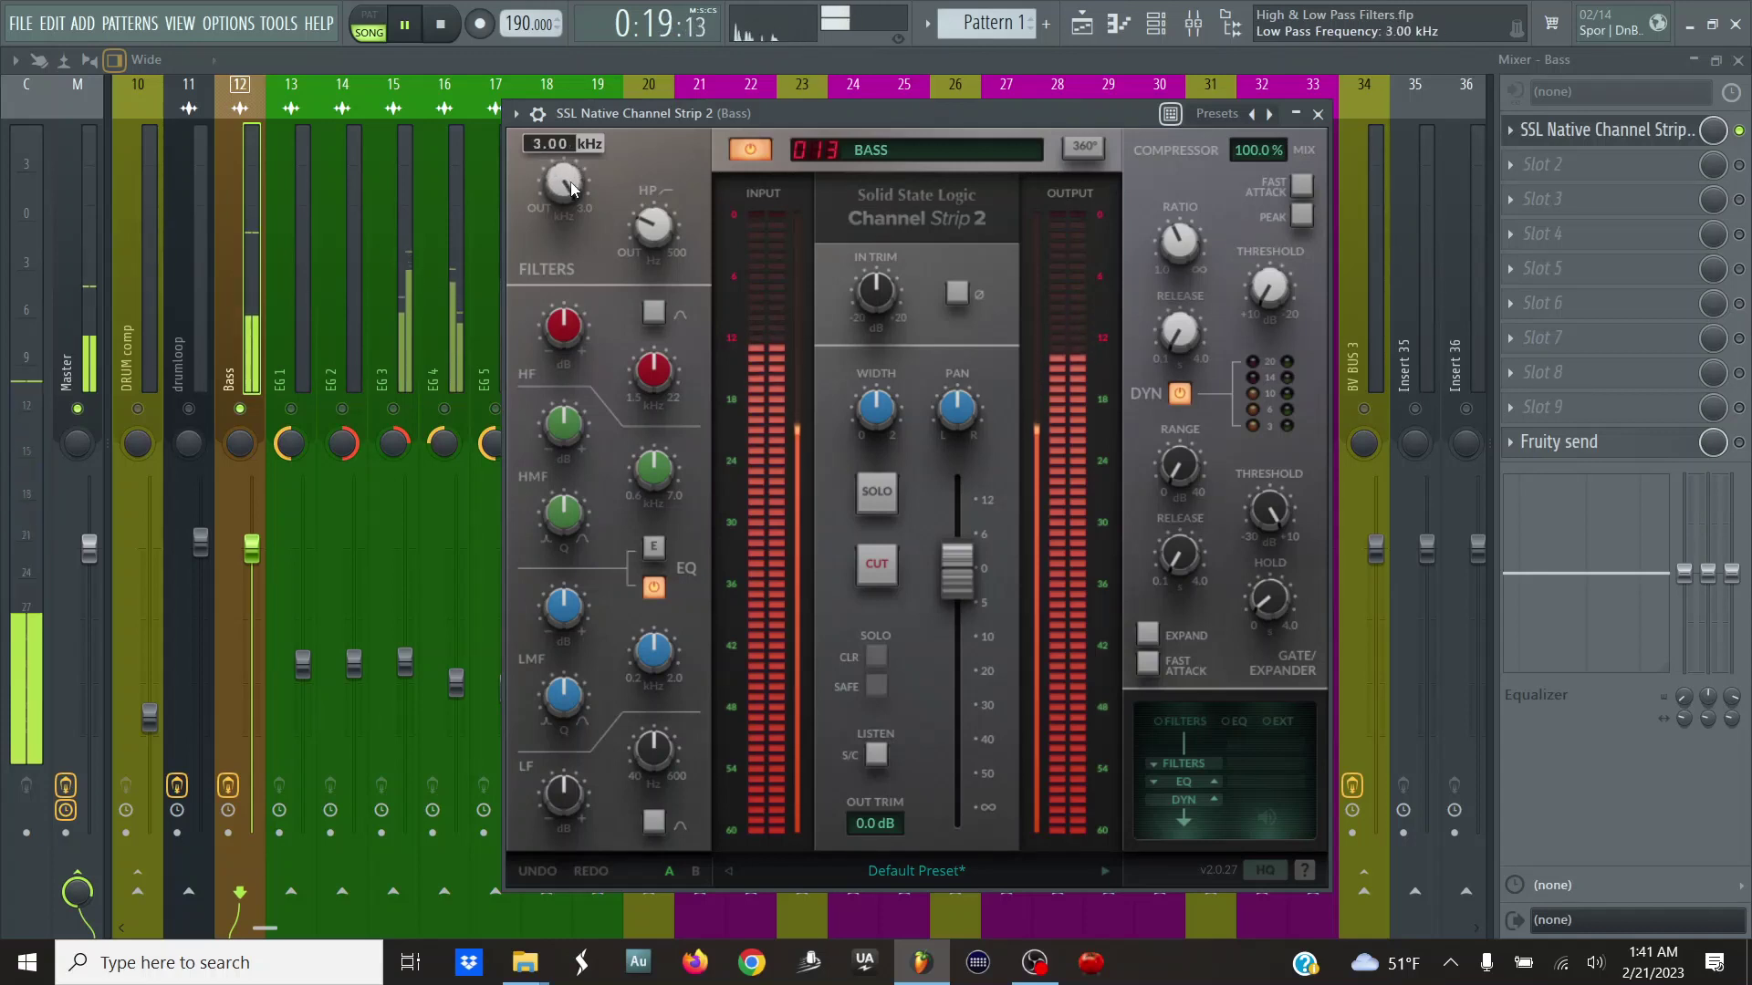
scroll(572, 188, "down", 2)
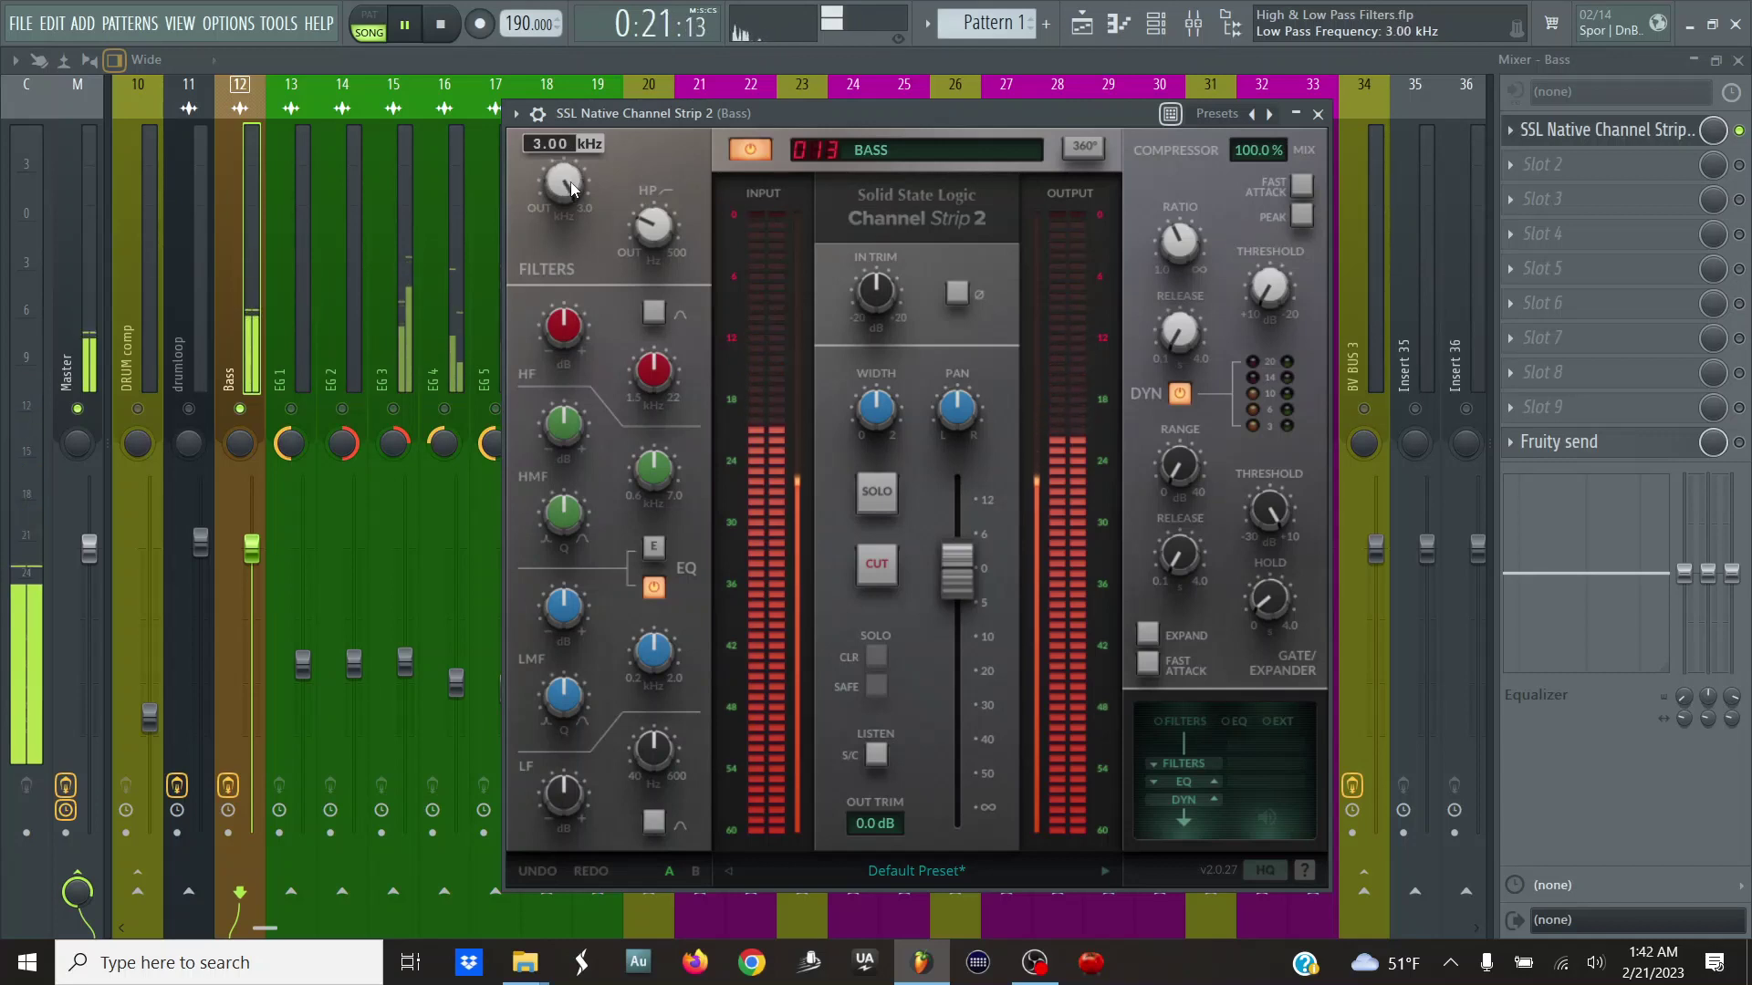
scroll(572, 189, "up", 4)
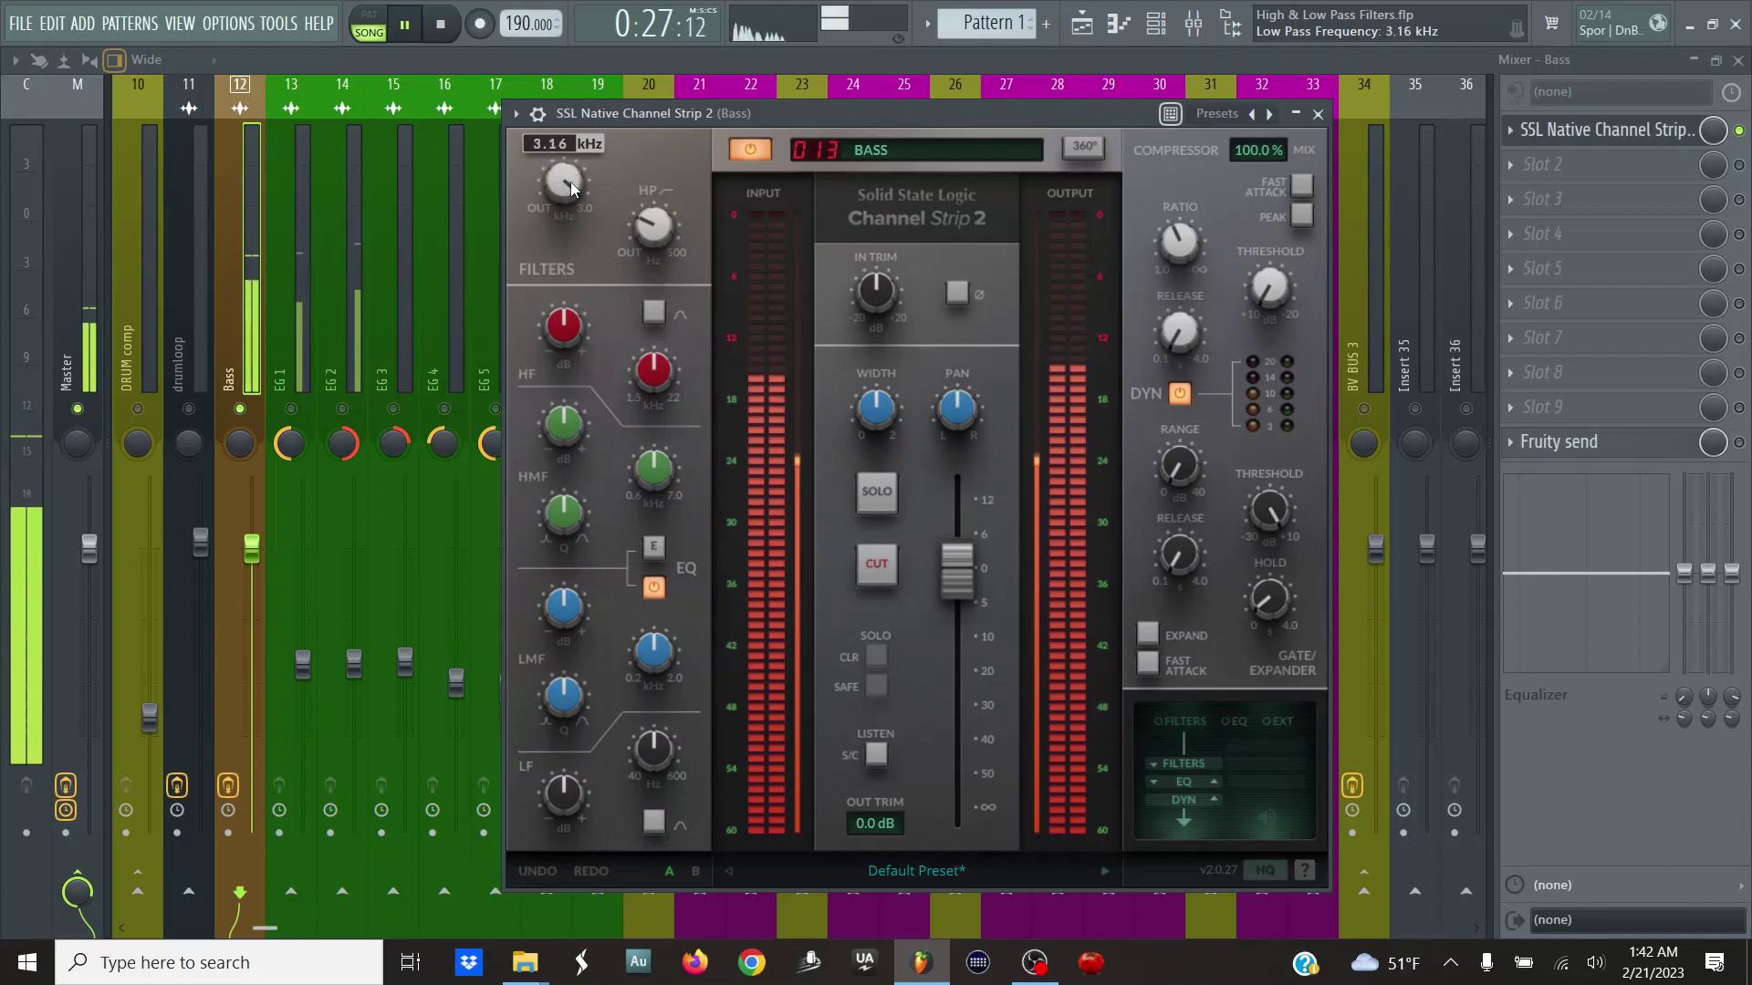
scroll(572, 189, "down", 2)
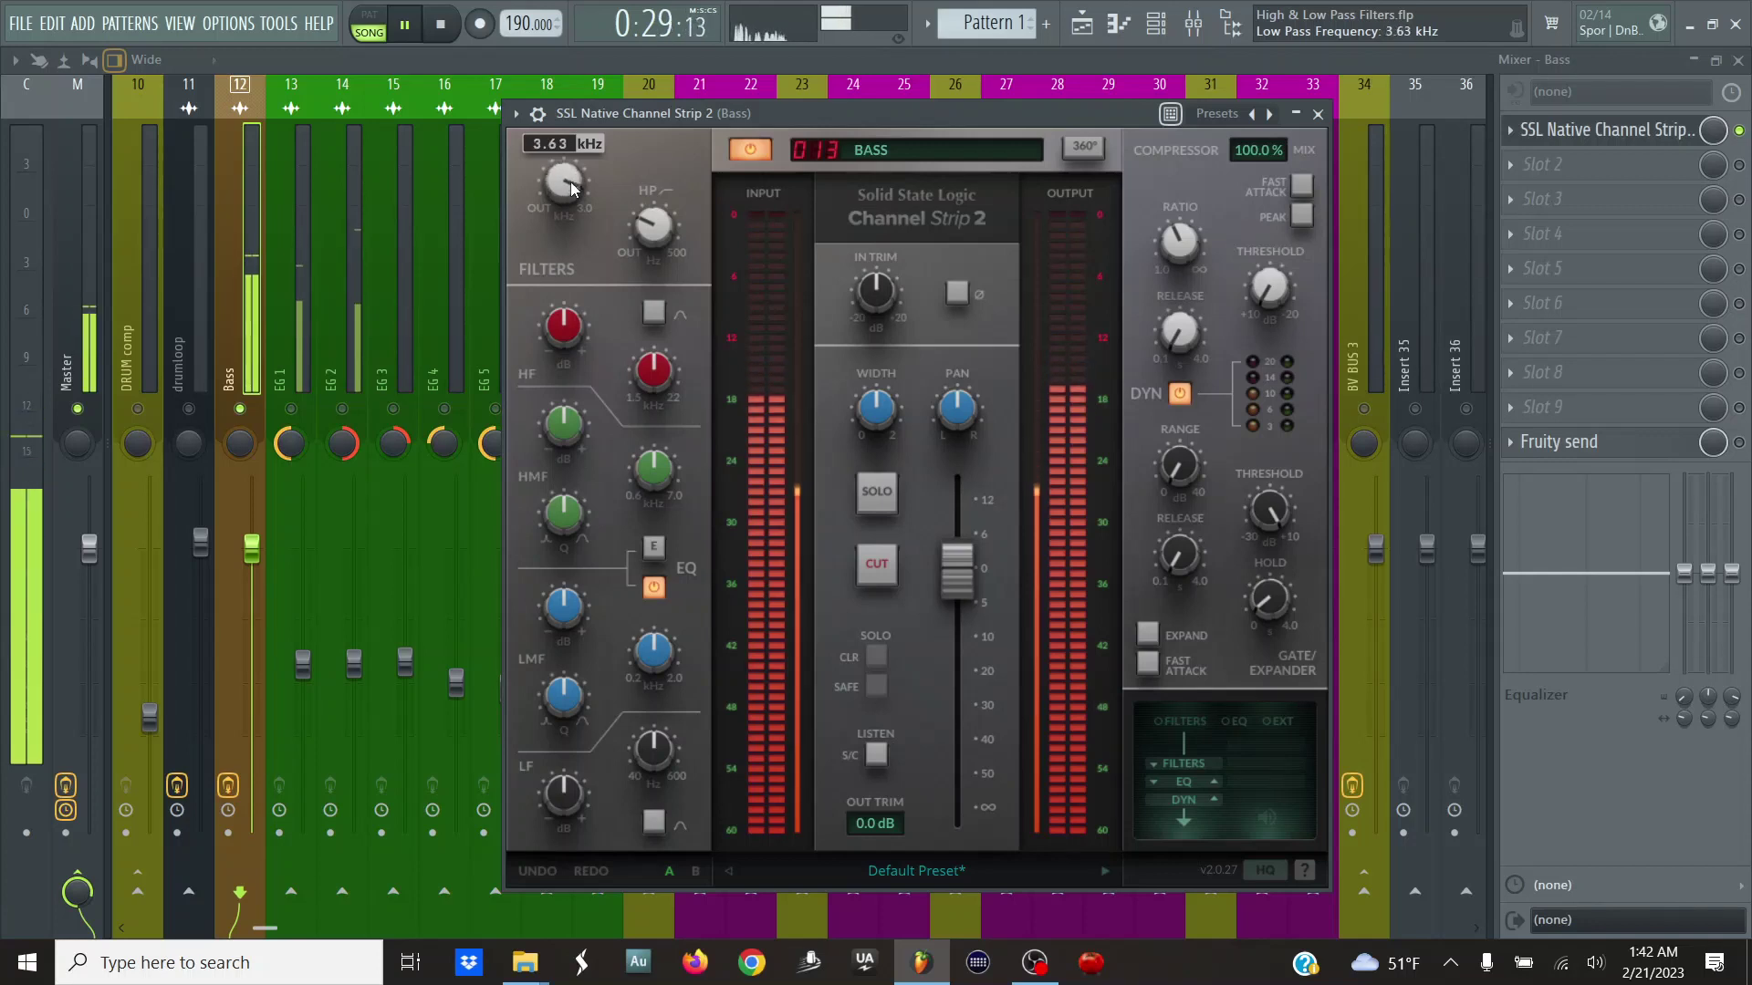
scroll(572, 188, "up", 2)
scroll(572, 189, "up", 4)
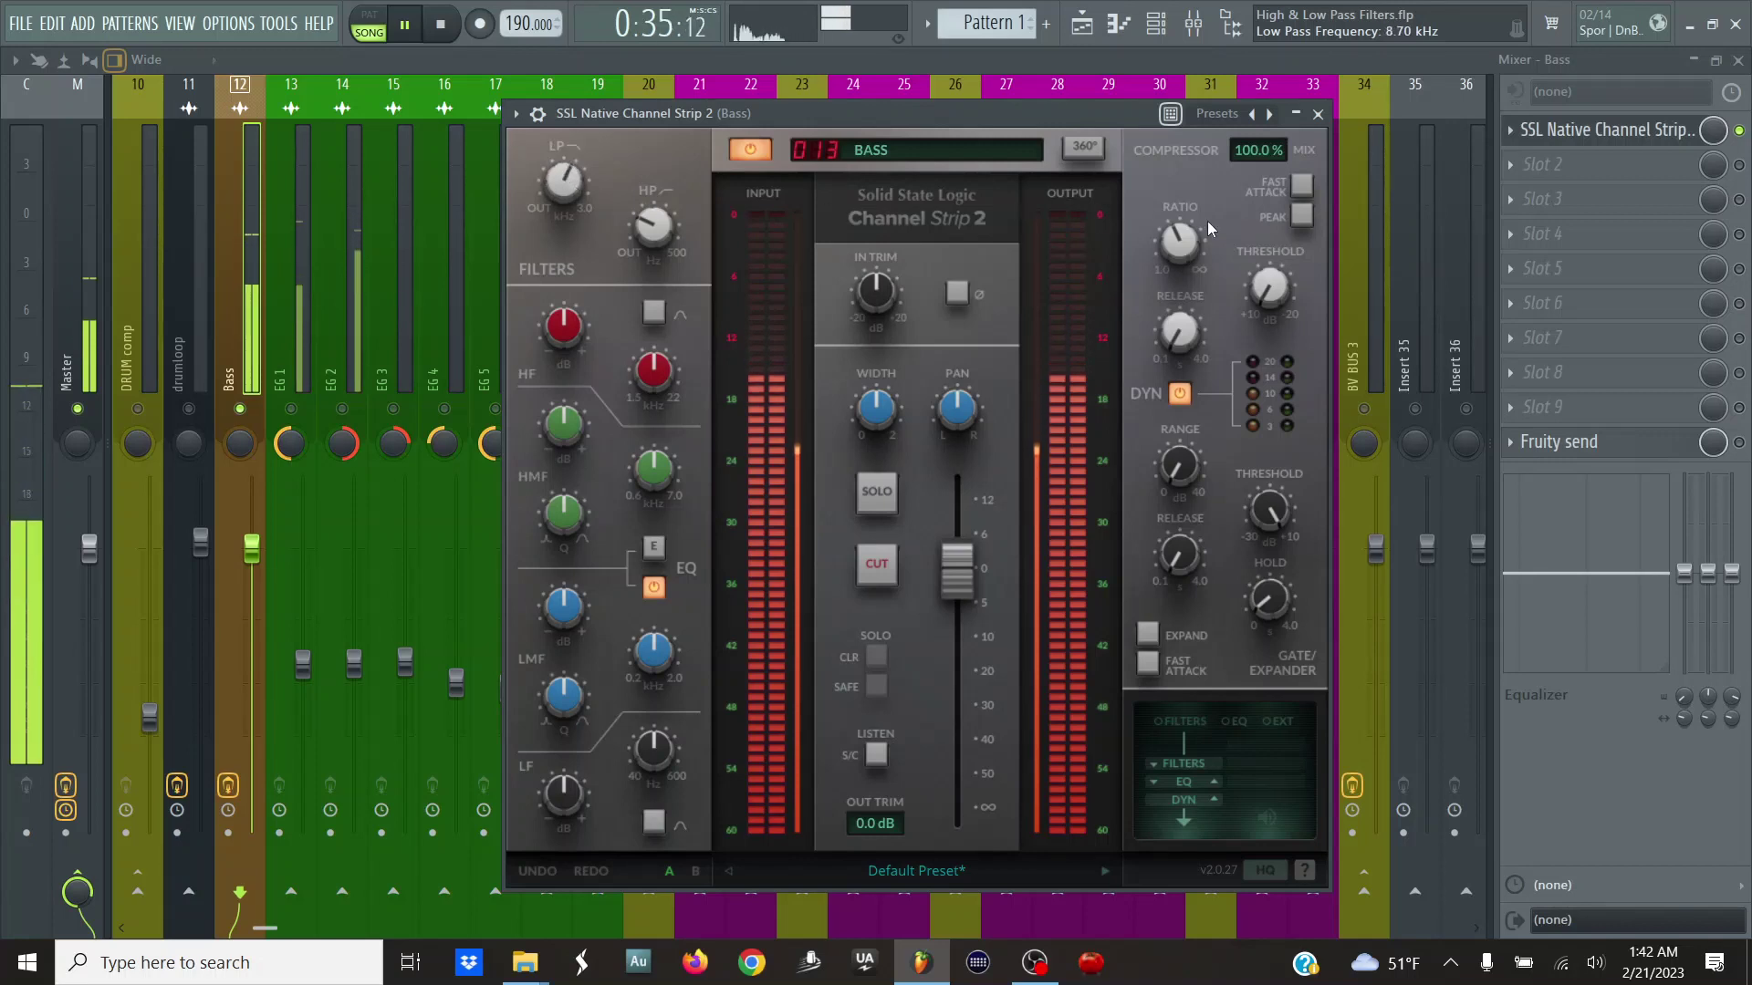
key("Escape")
- Unmute the drum tracks from kick trigger to drum rvb, plus the DRUM BUS and DRUM comp tracks, alongside the bass
scroll(442, 250, "left", 4)
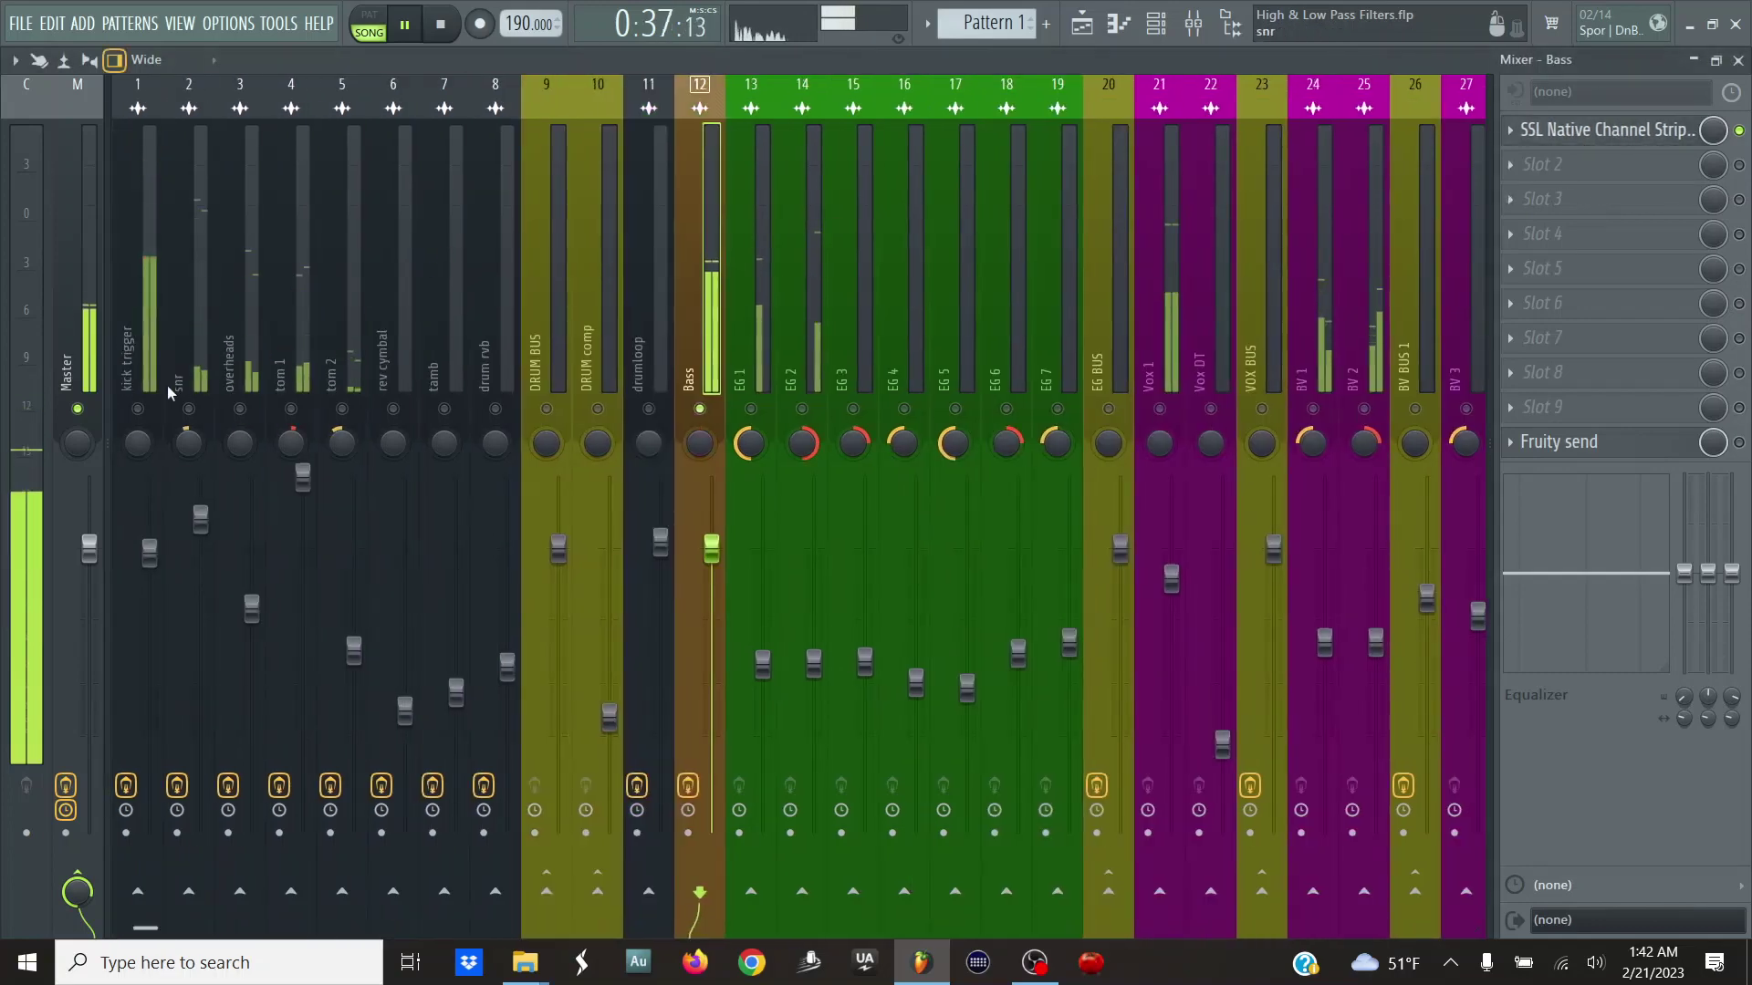
left_click(240, 409)
left_click(291, 409)
left_click(342, 408)
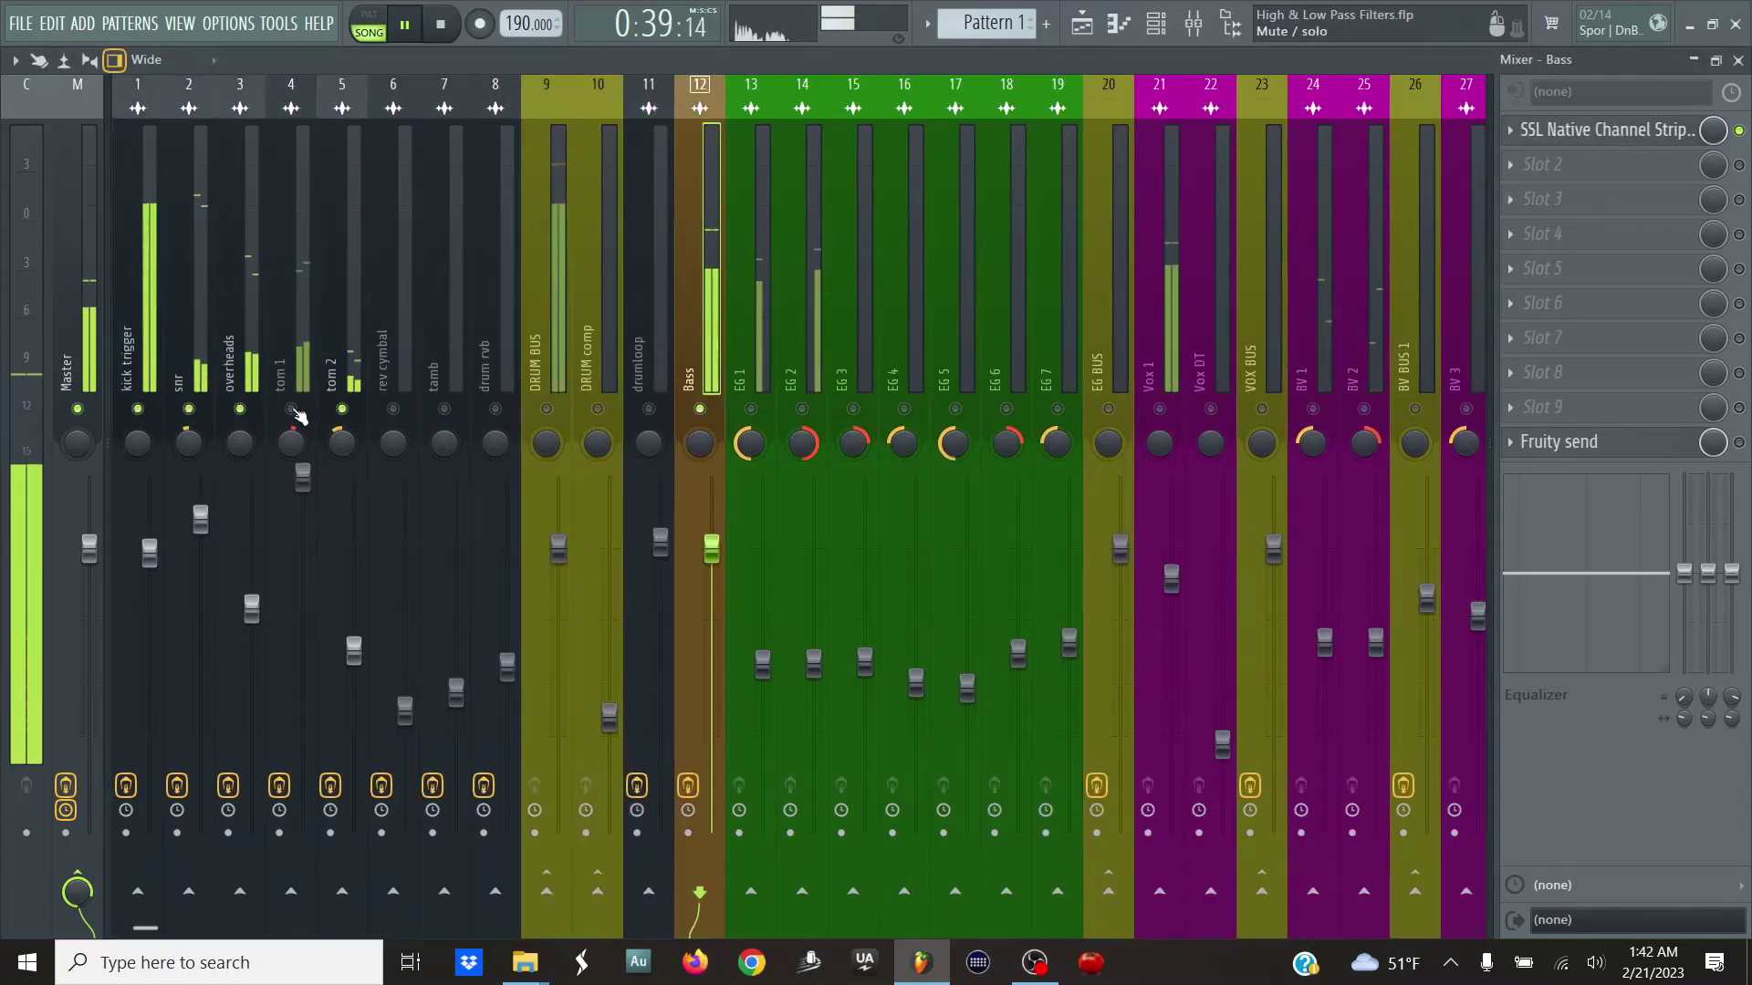
left_click(394, 409)
left_click(444, 409)
left_click(495, 409)
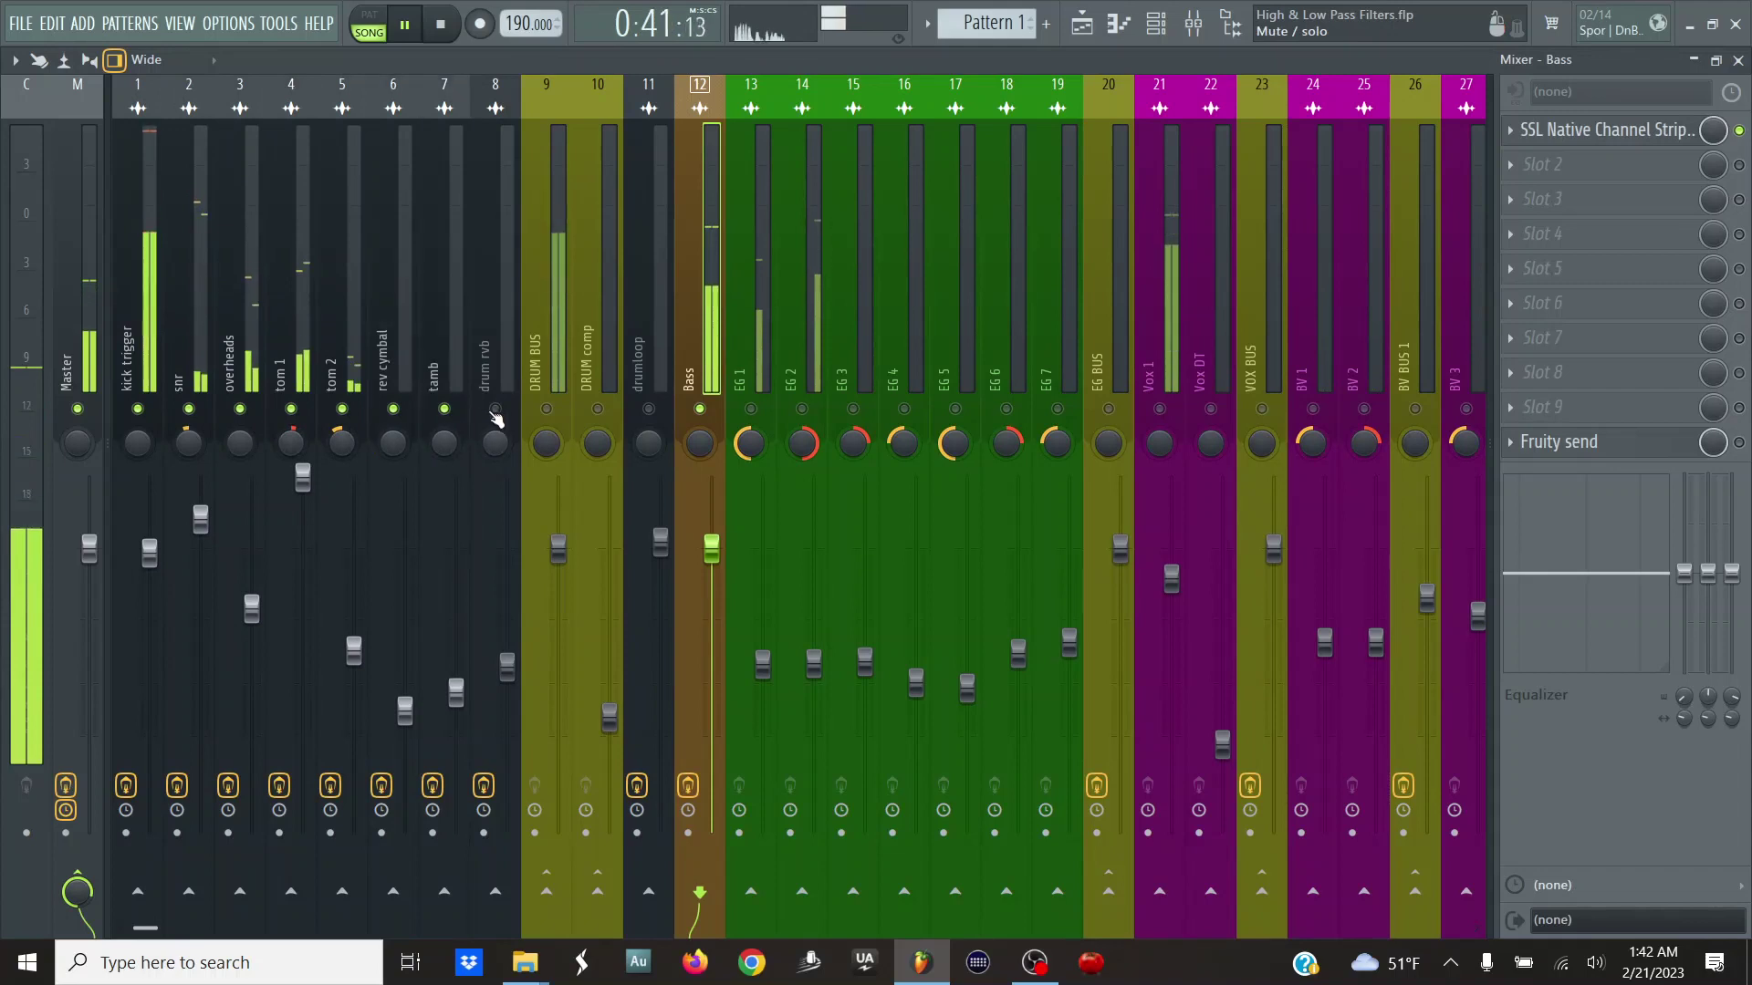
left_click(547, 409)
left_click(597, 409)
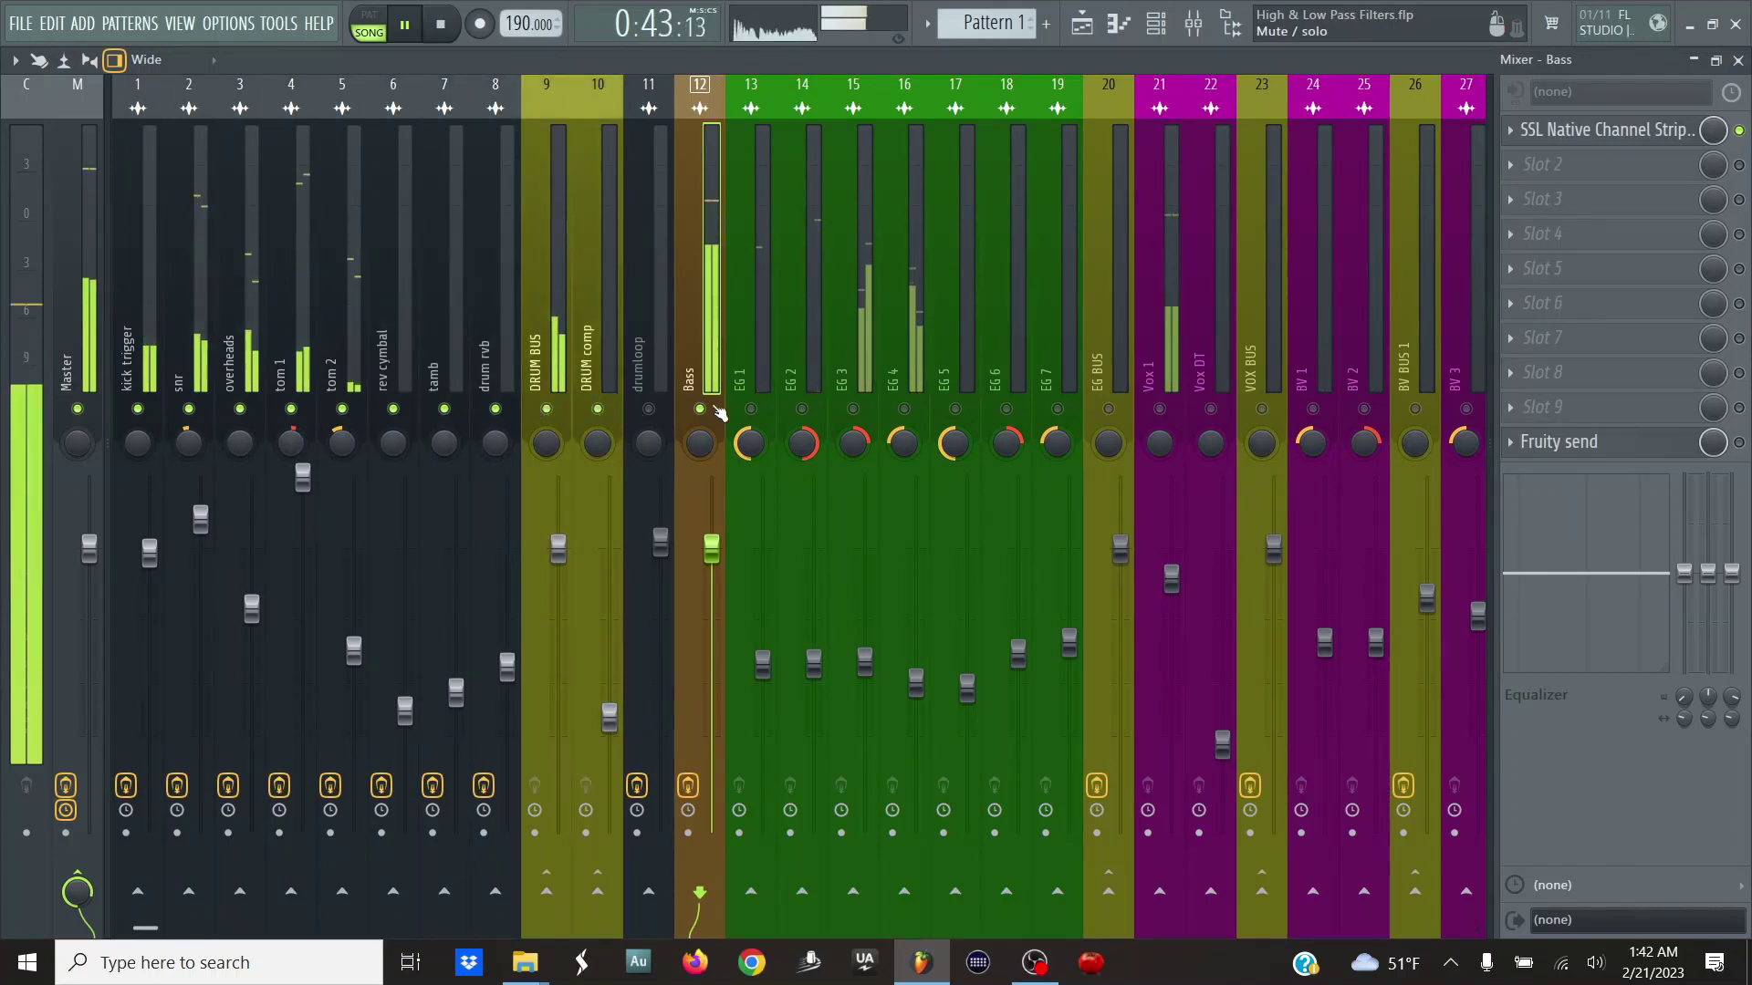
- Unmute the guitar tracks EG 1 to EG 7 and the EG BUS
left_click(751, 409)
left_click(802, 409)
left_click(853, 408)
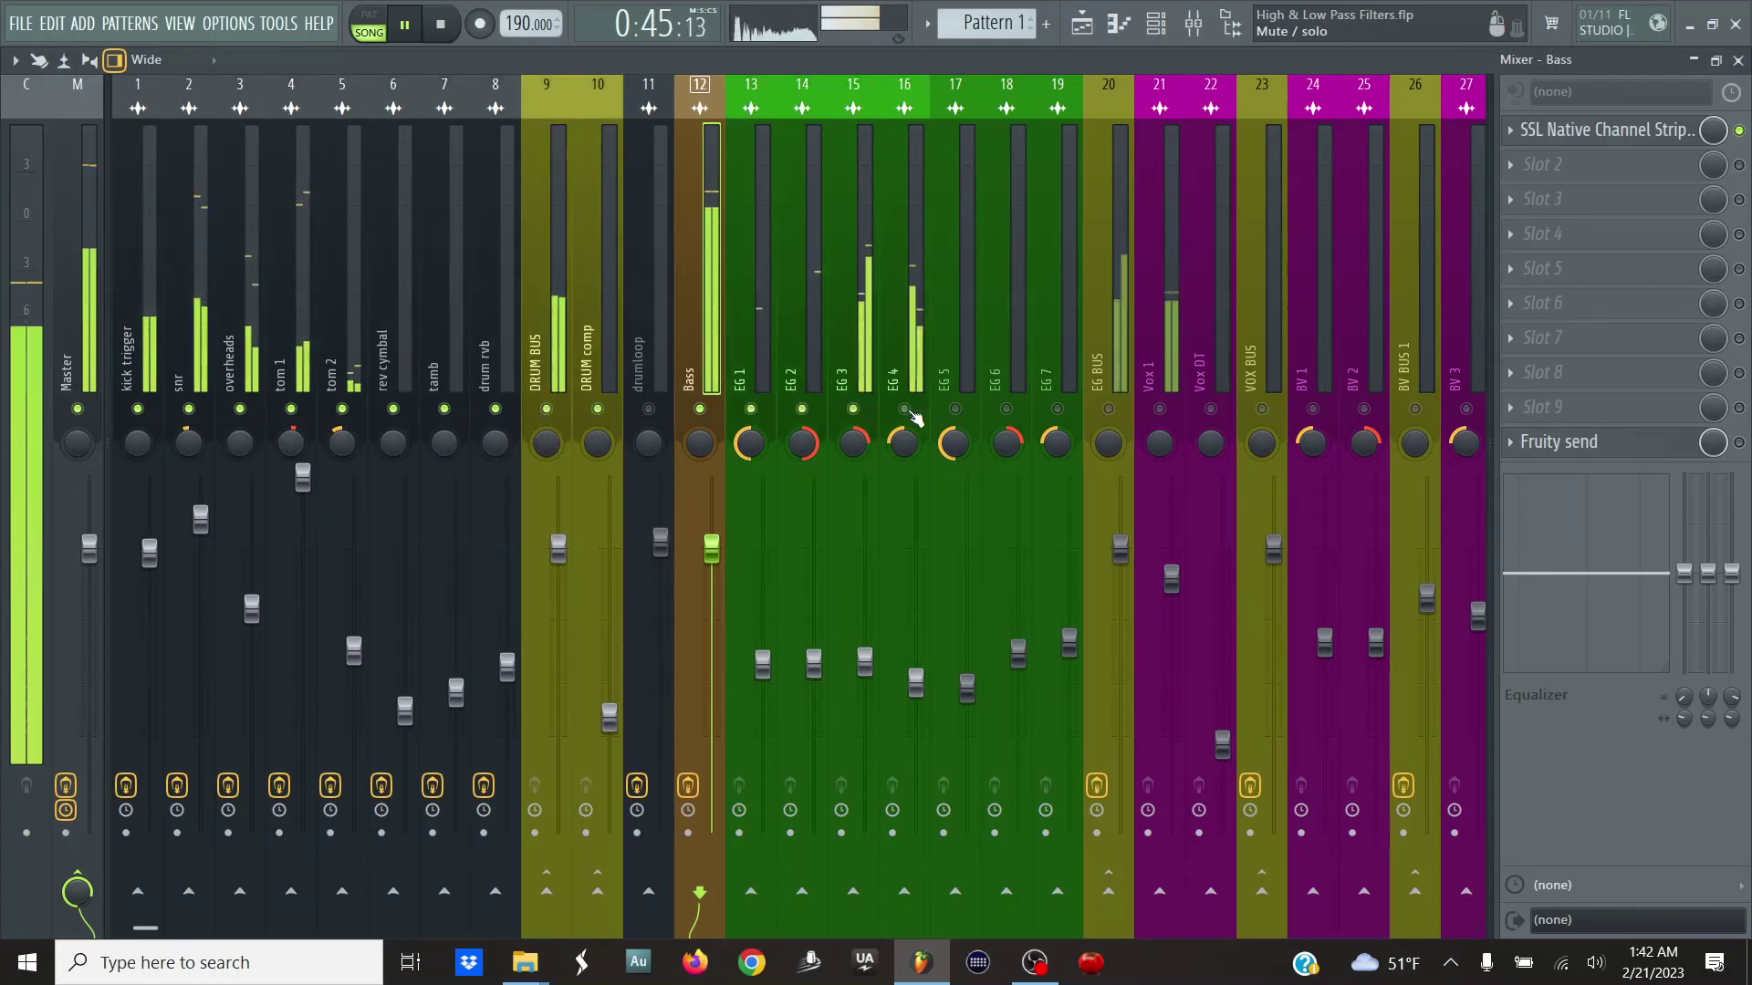
left_click(904, 409)
left_click(1006, 408)
left_click(1109, 409)
left_click(1058, 409)
left_click(955, 409)
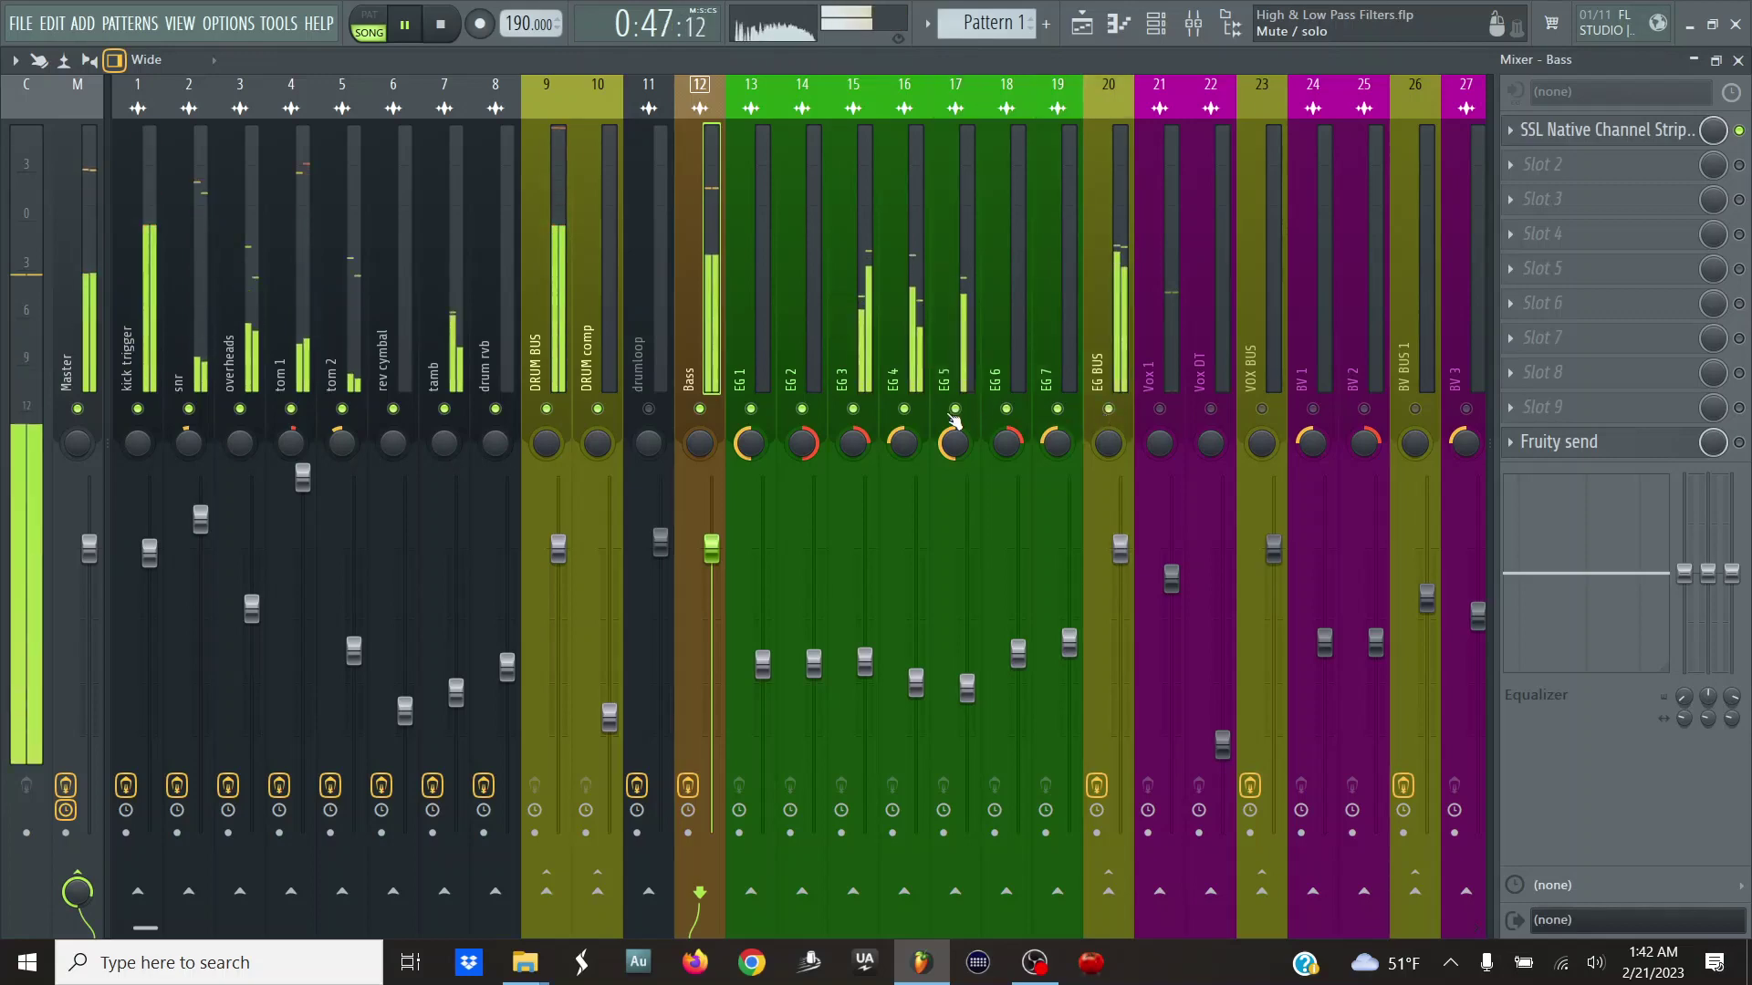
- Stop playback, set the playlist's play position to bar 34 and return to the mixer
scroll(903, 347, "down", 5)
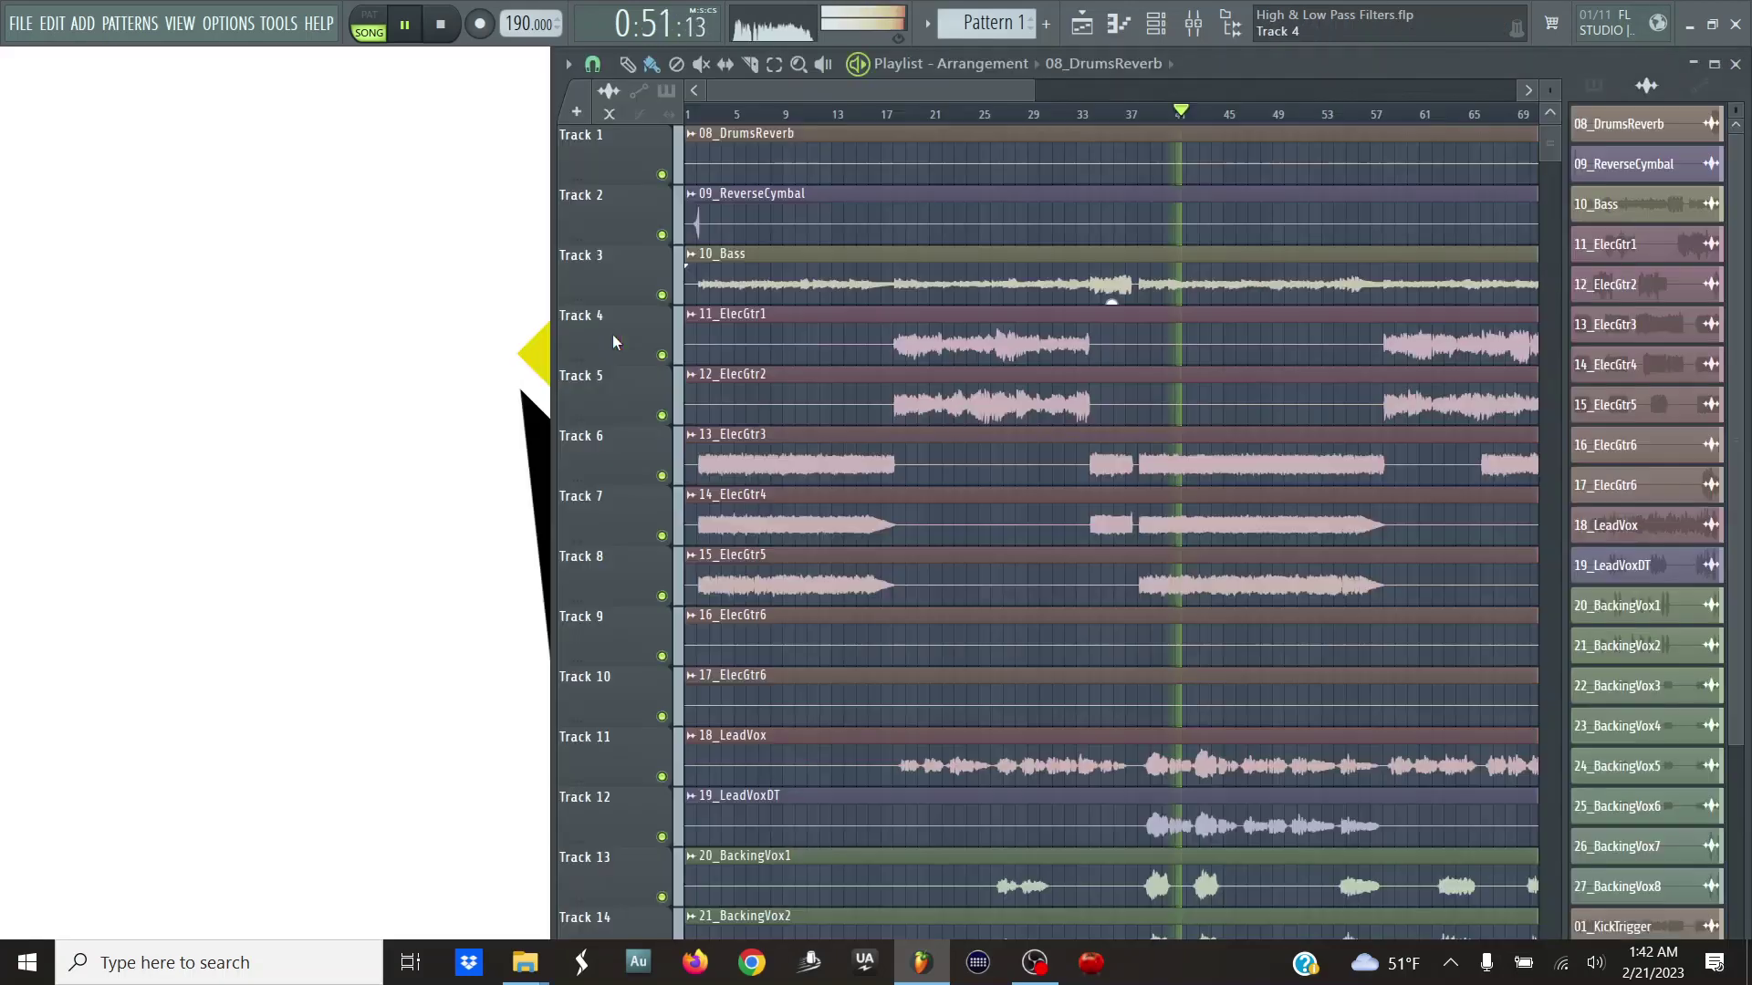
key("F5")
key("space")
left_click_drag(1120, 132, 868, 91)
left_click(855, 117)
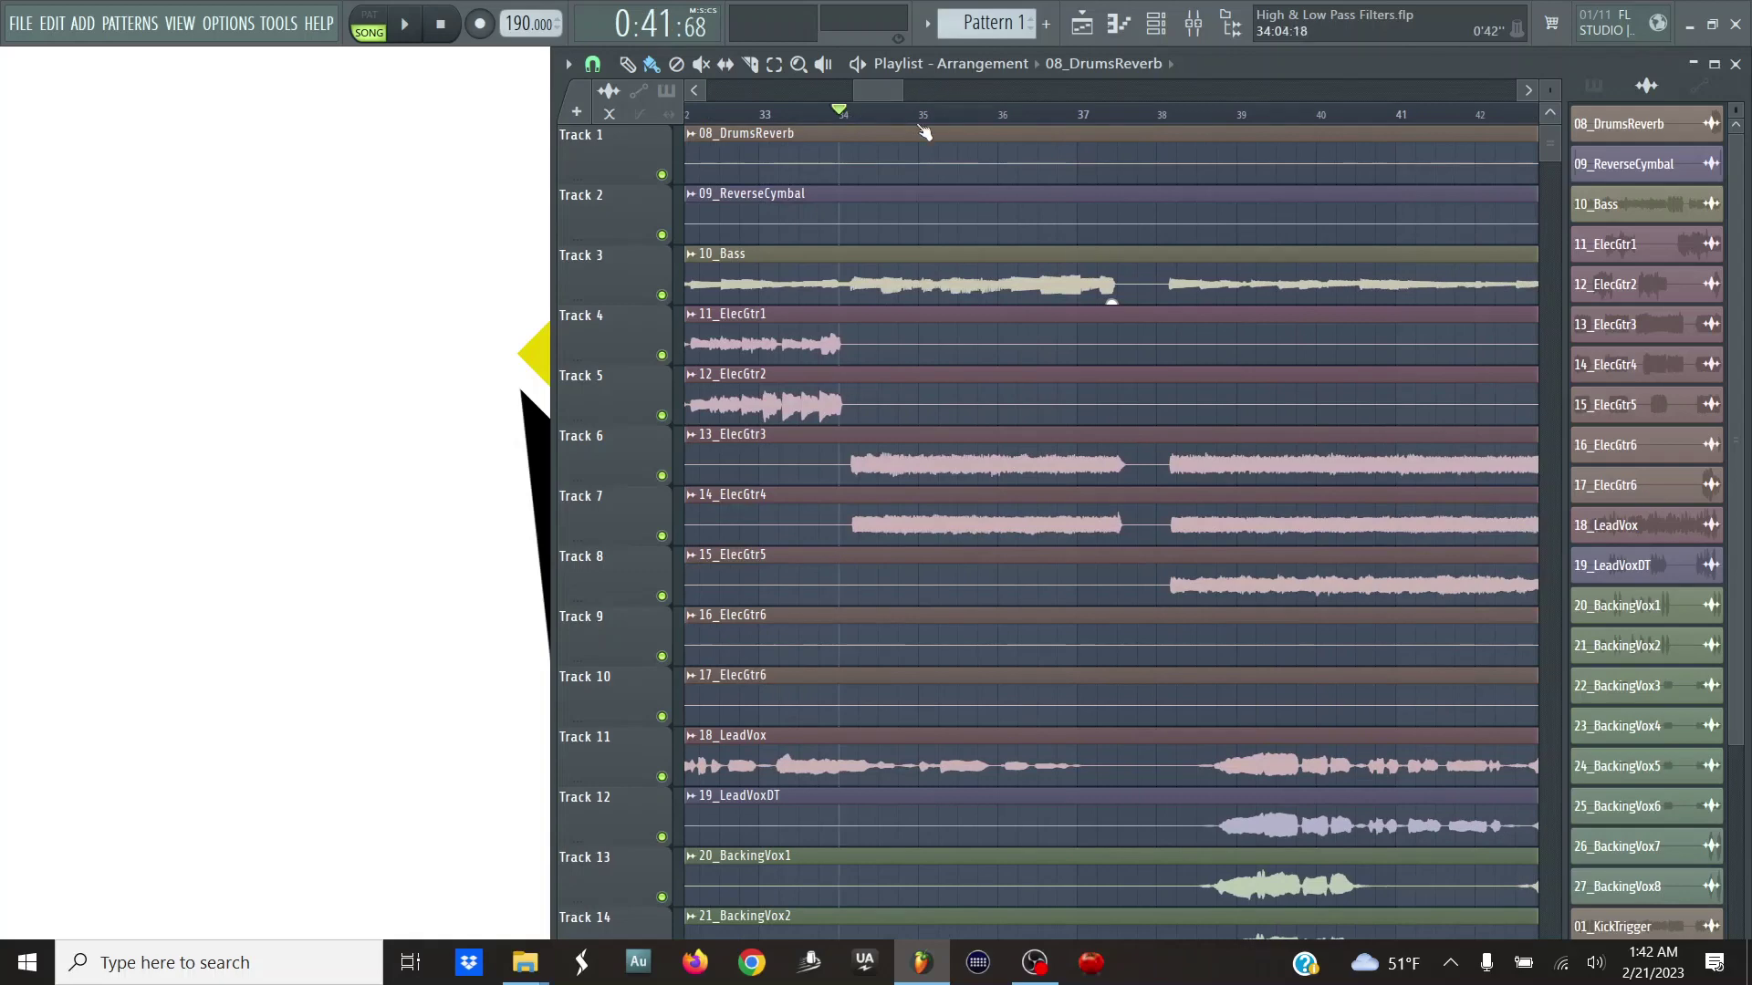
left_click(1195, 27)
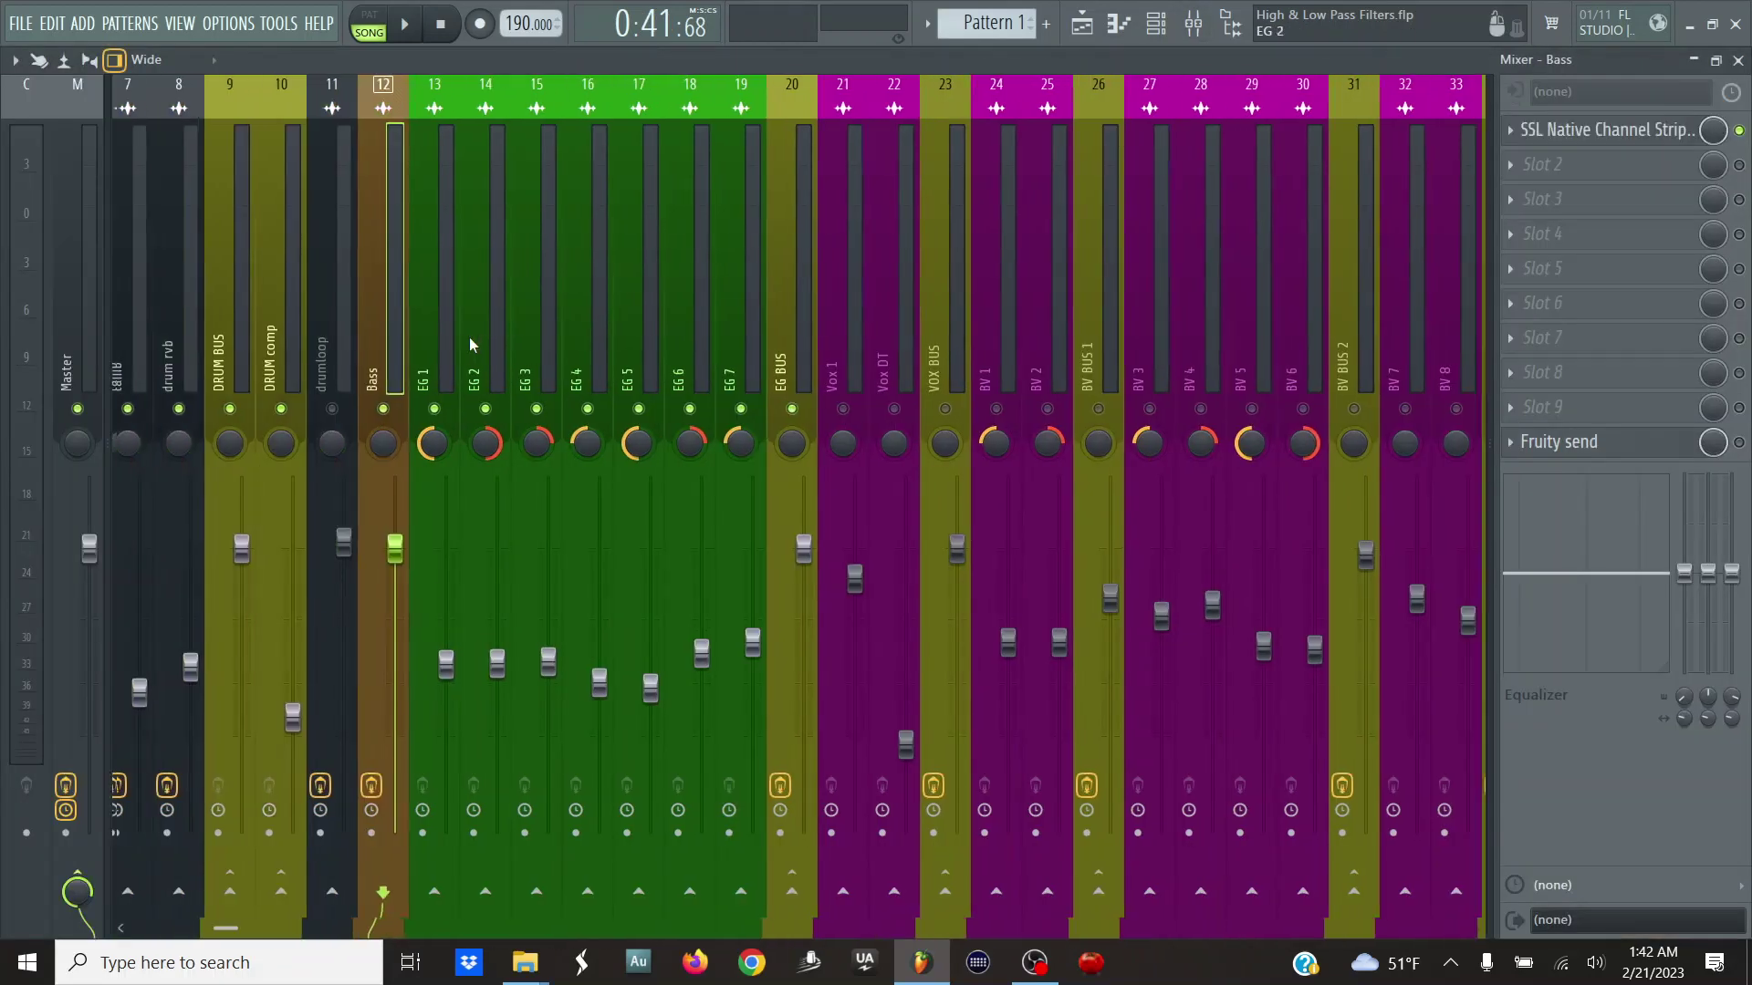
- Select the EG BUS track, then check its channel strip and the guitar clips in the playlist
left_click_drag(449, 374, 739, 380)
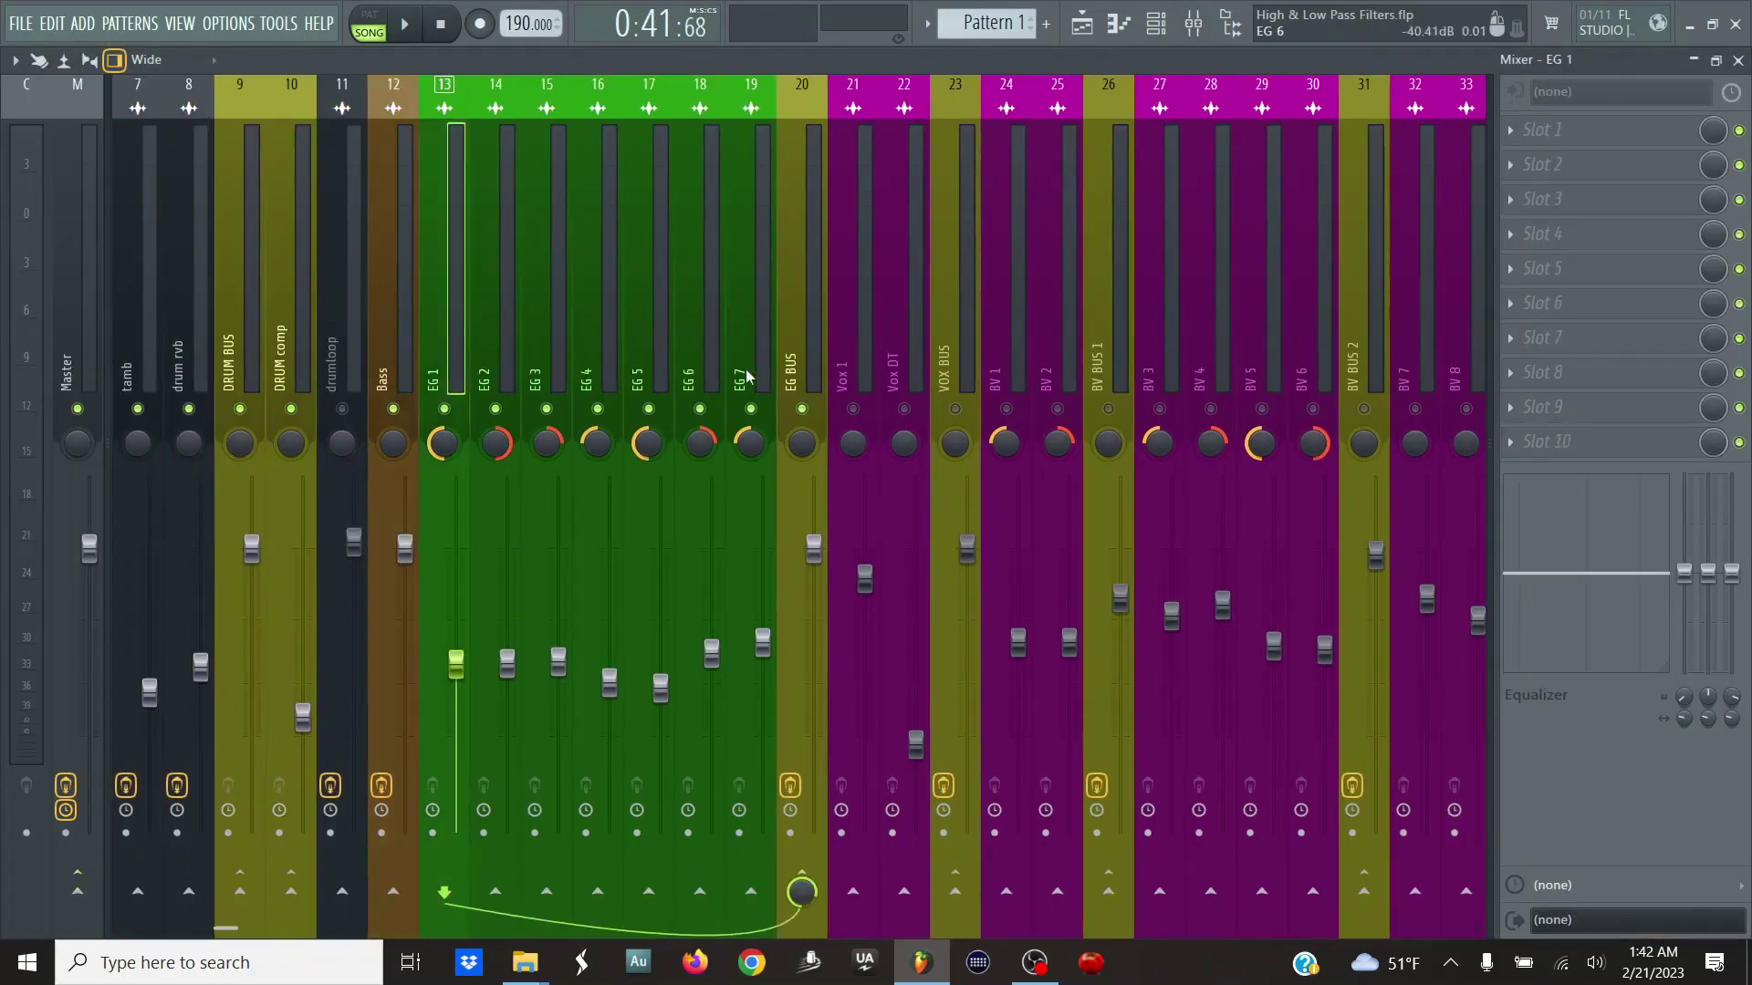
left_click(817, 374)
left_click(1659, 127)
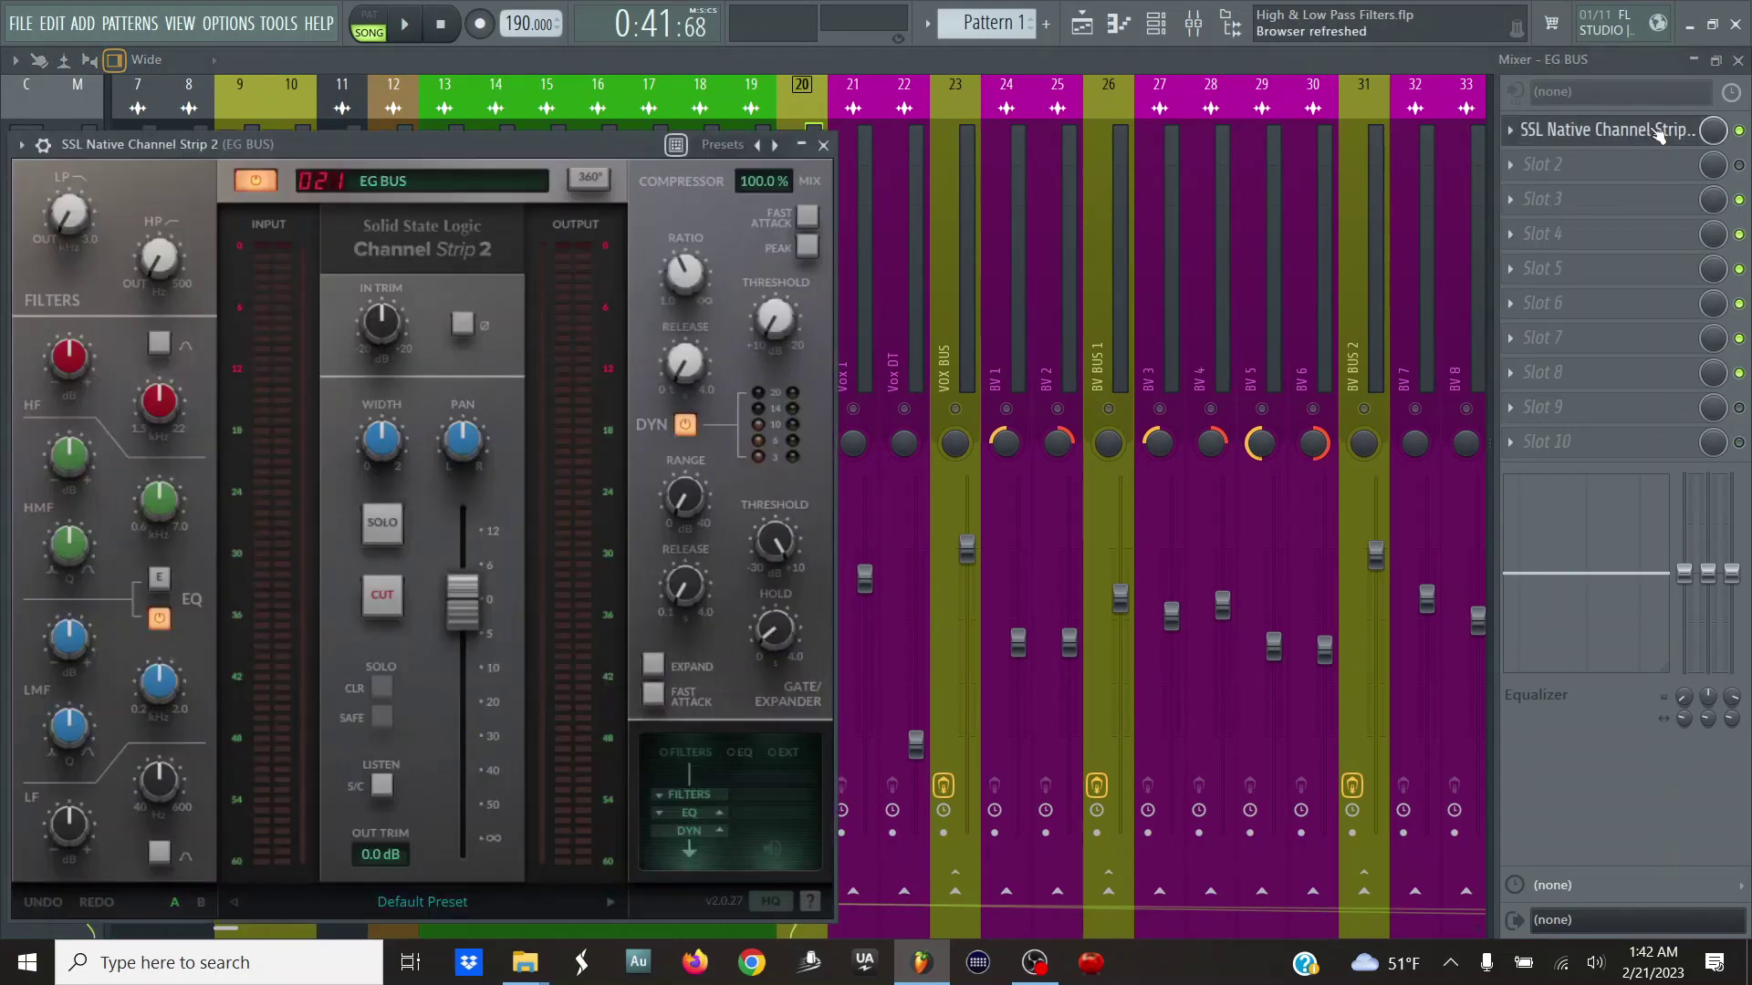
left_click(1658, 130)
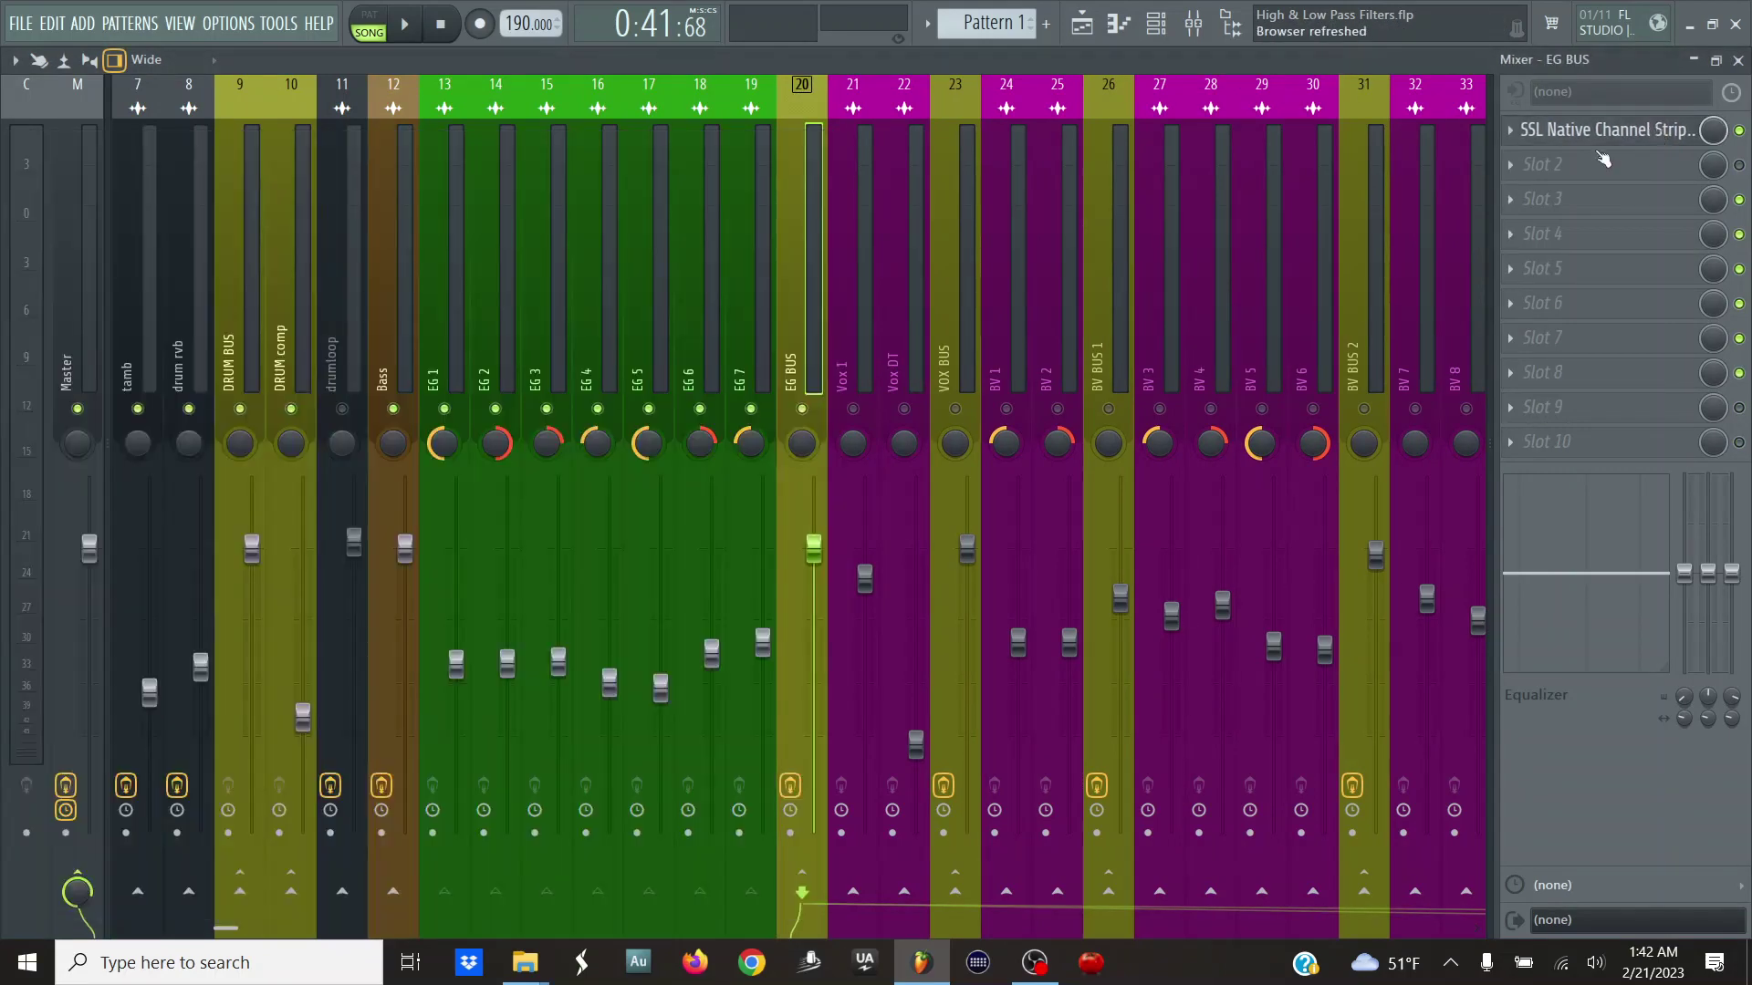
key("F5")
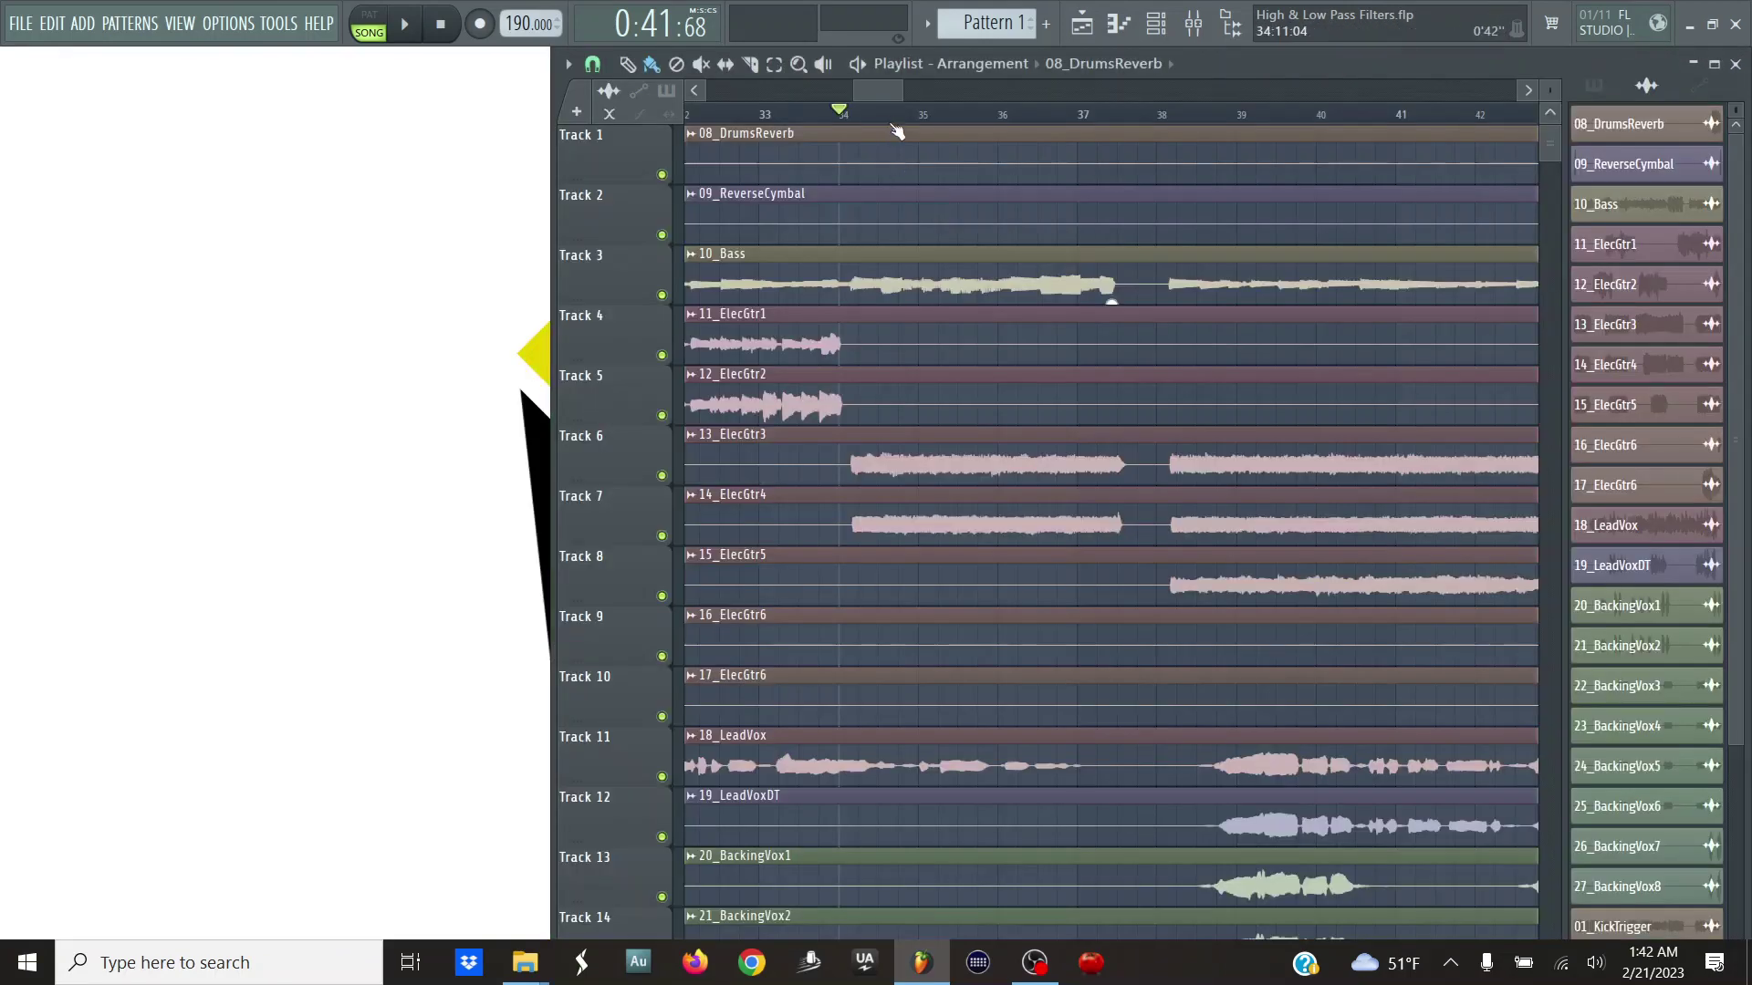
left_click(1199, 26)
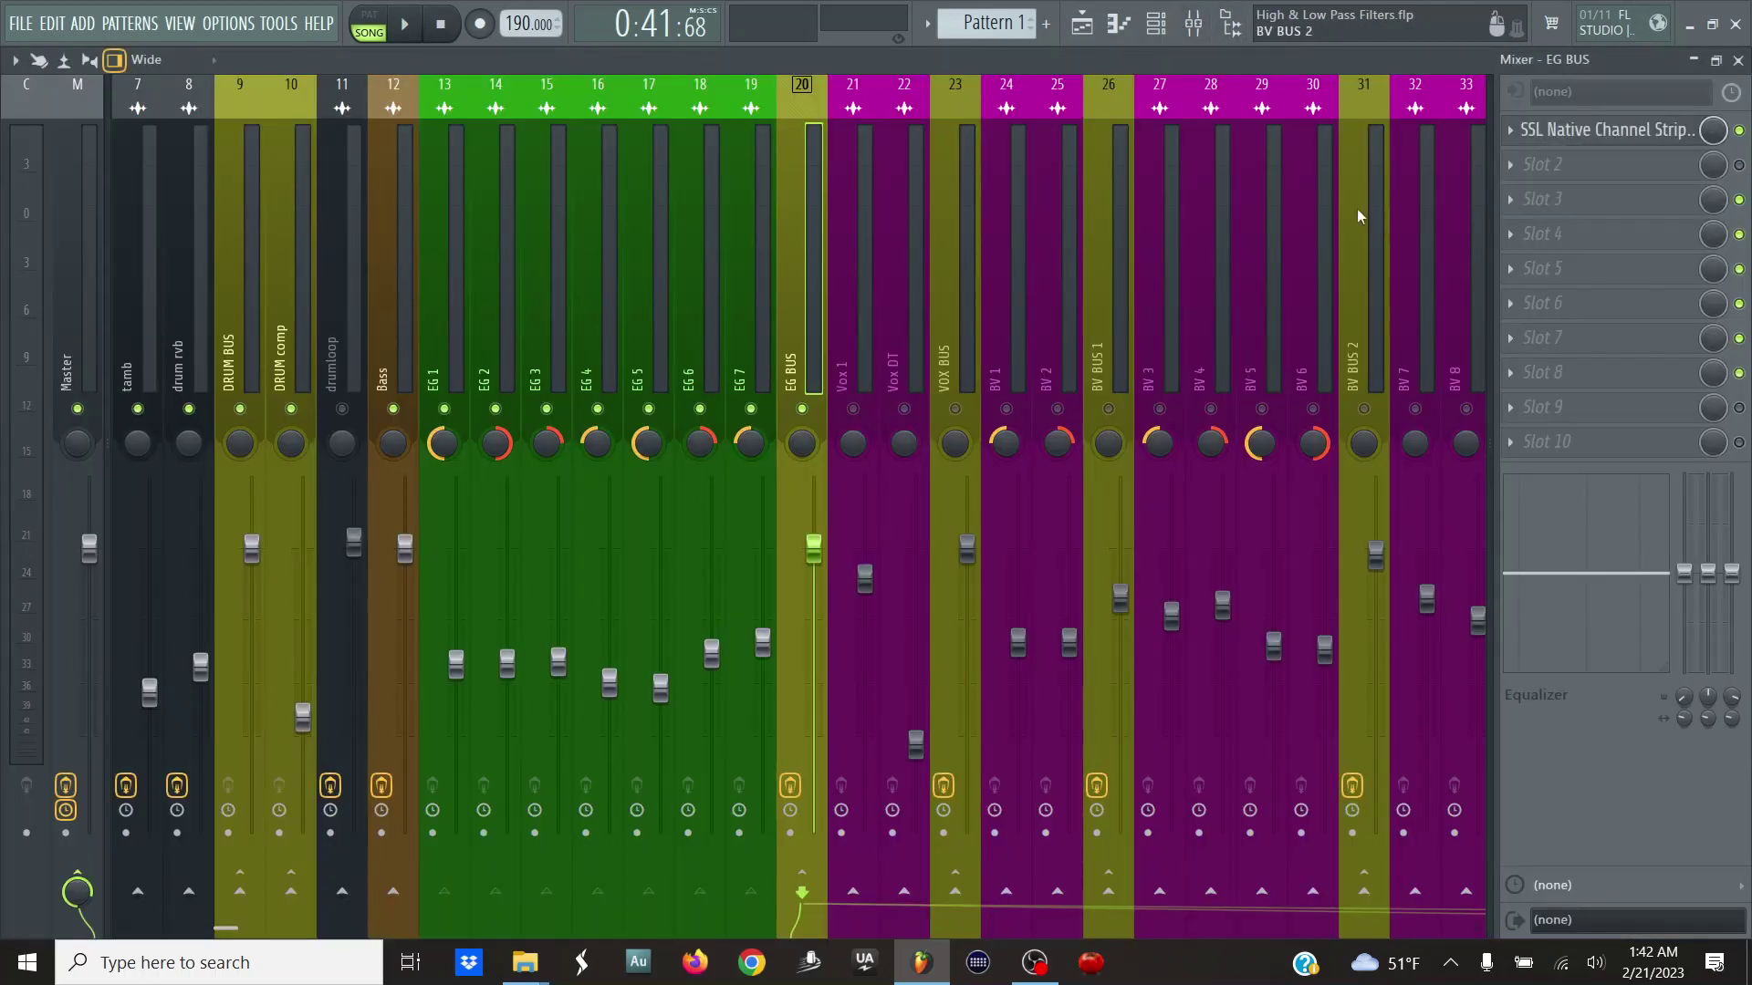
- Play the song from bar 34, open the EG BUS channel strip, move its window clear of the drum tracks and stop playback
key("space")
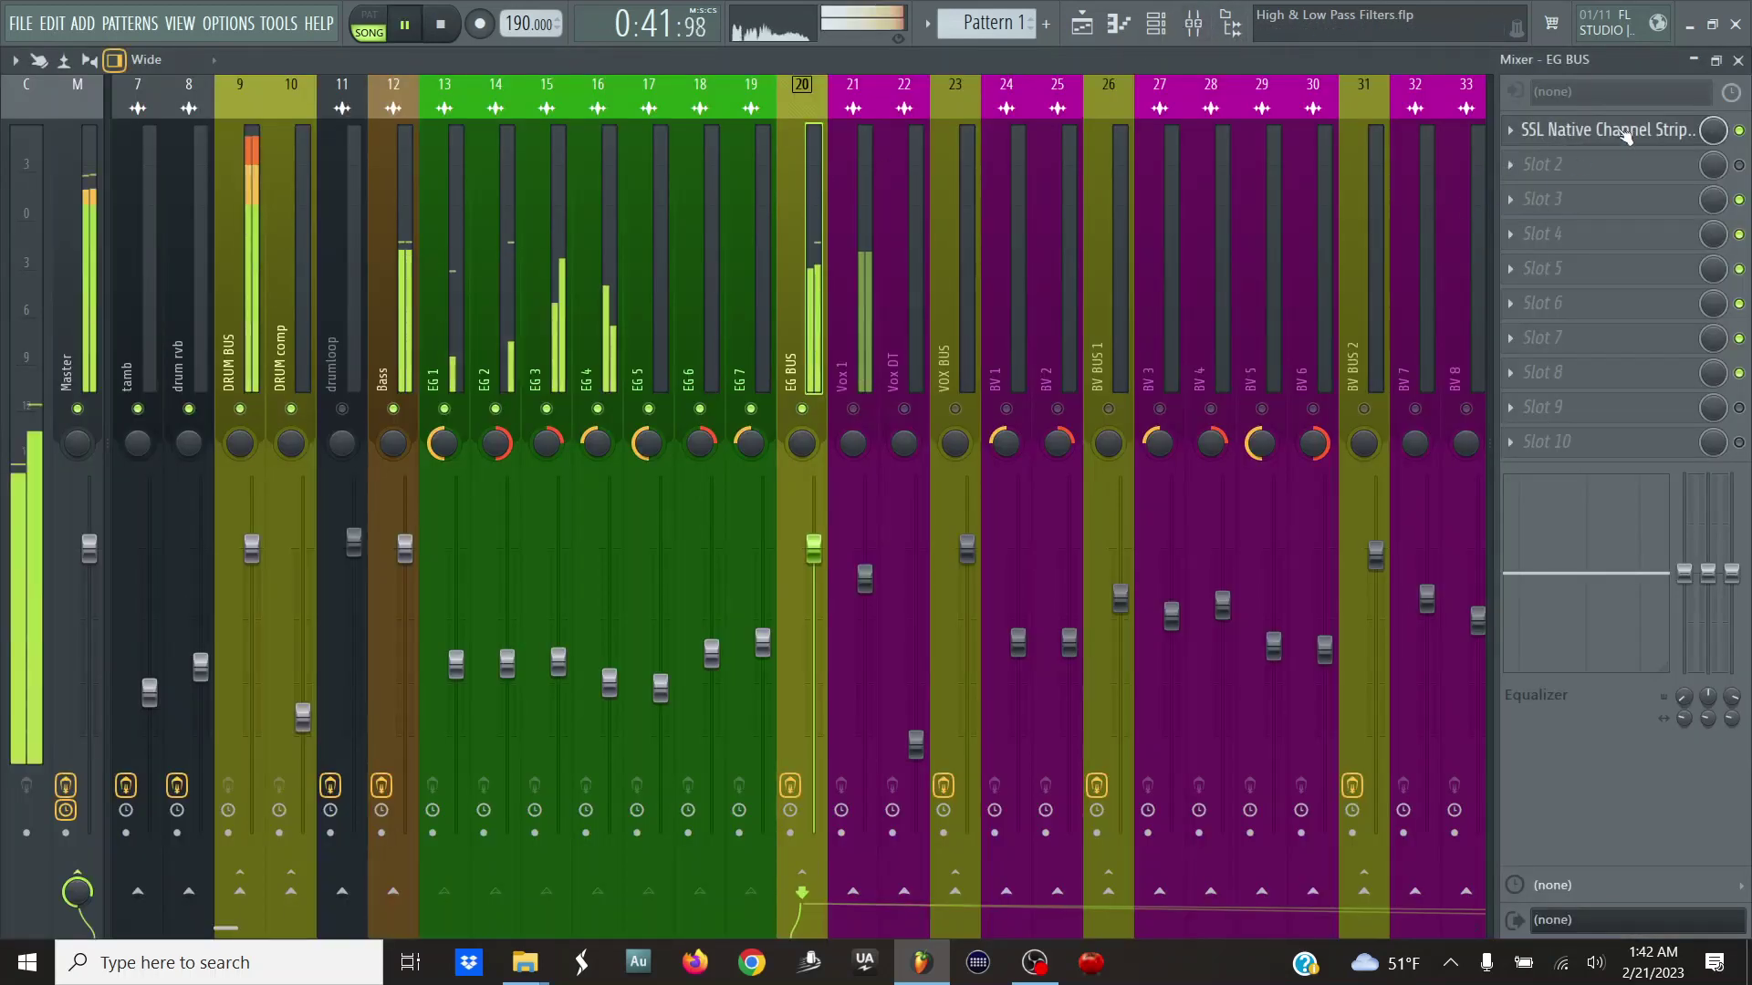
left_click(1606, 129)
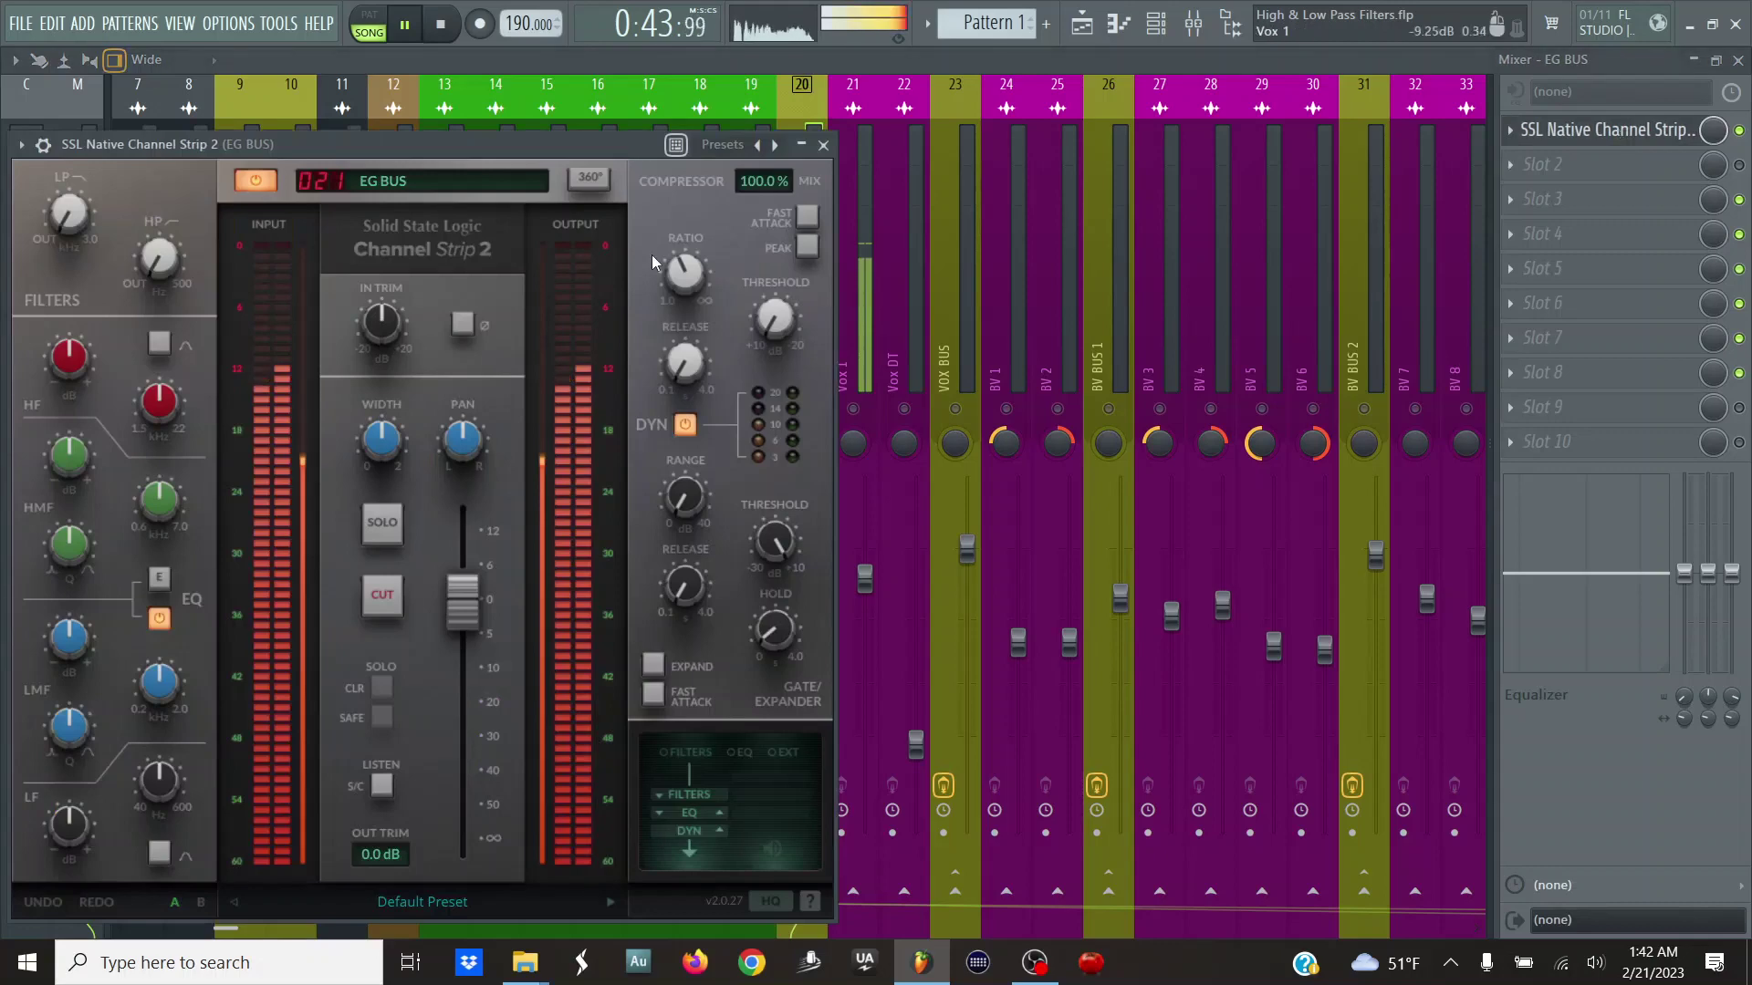
left_click_drag(439, 151, 1014, 128)
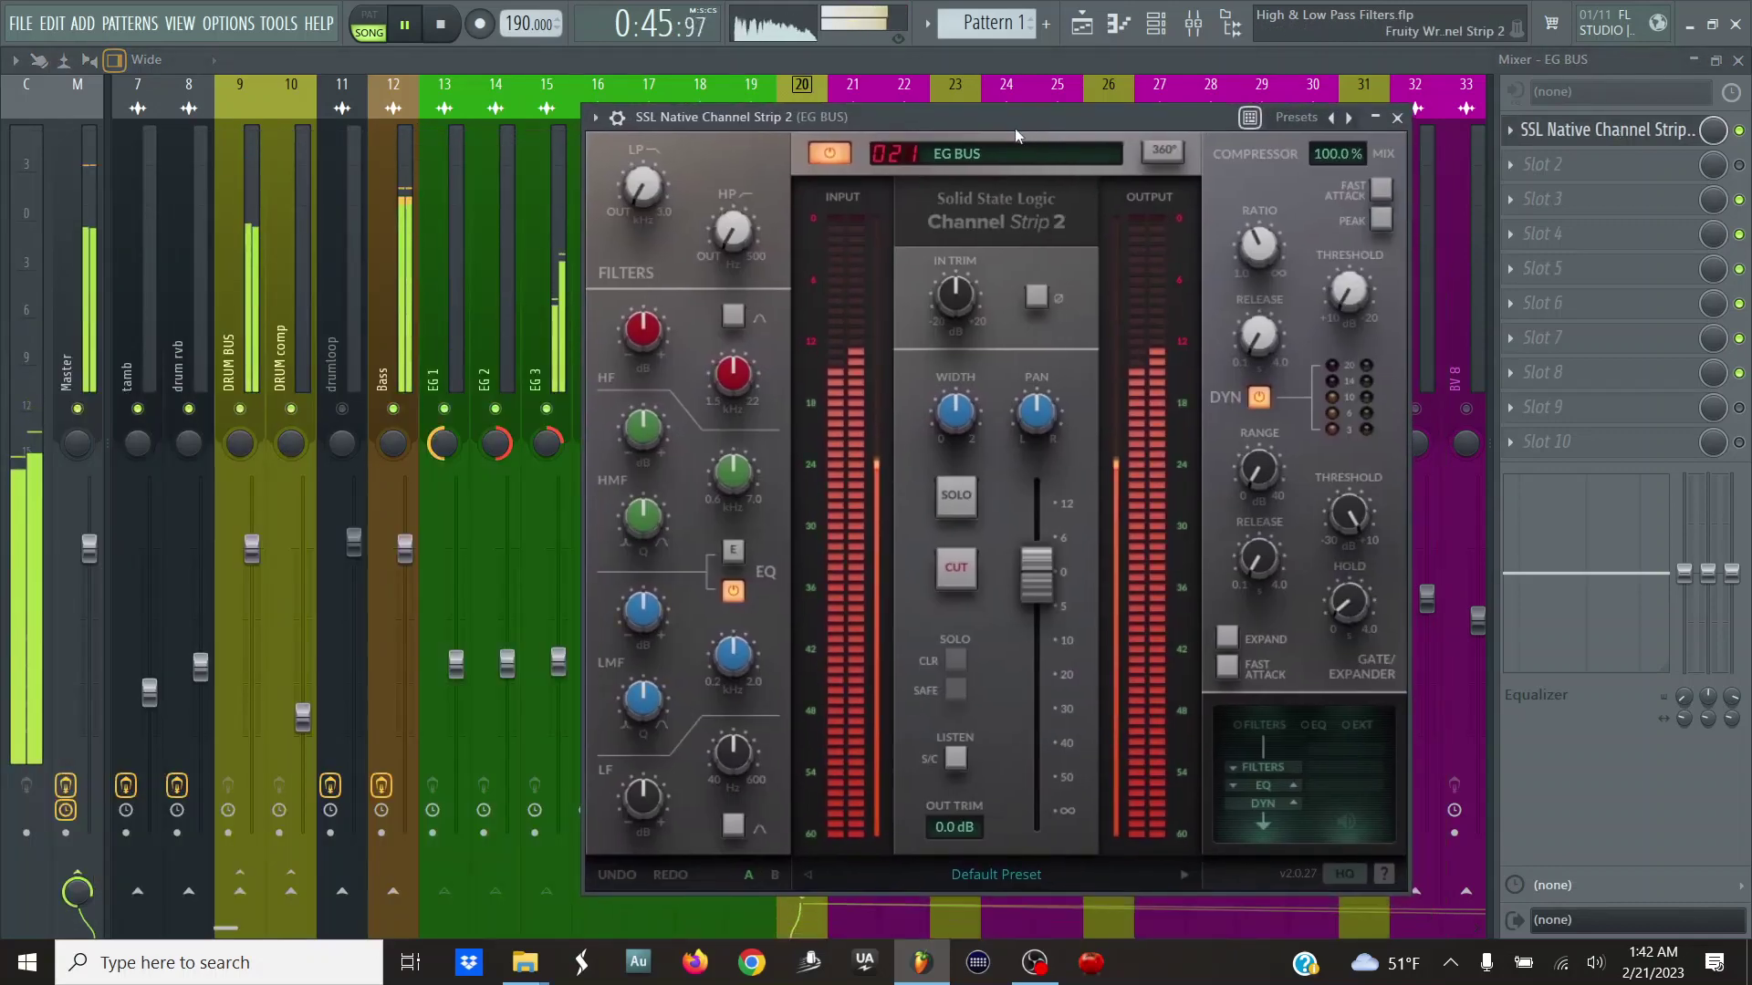
key("space")
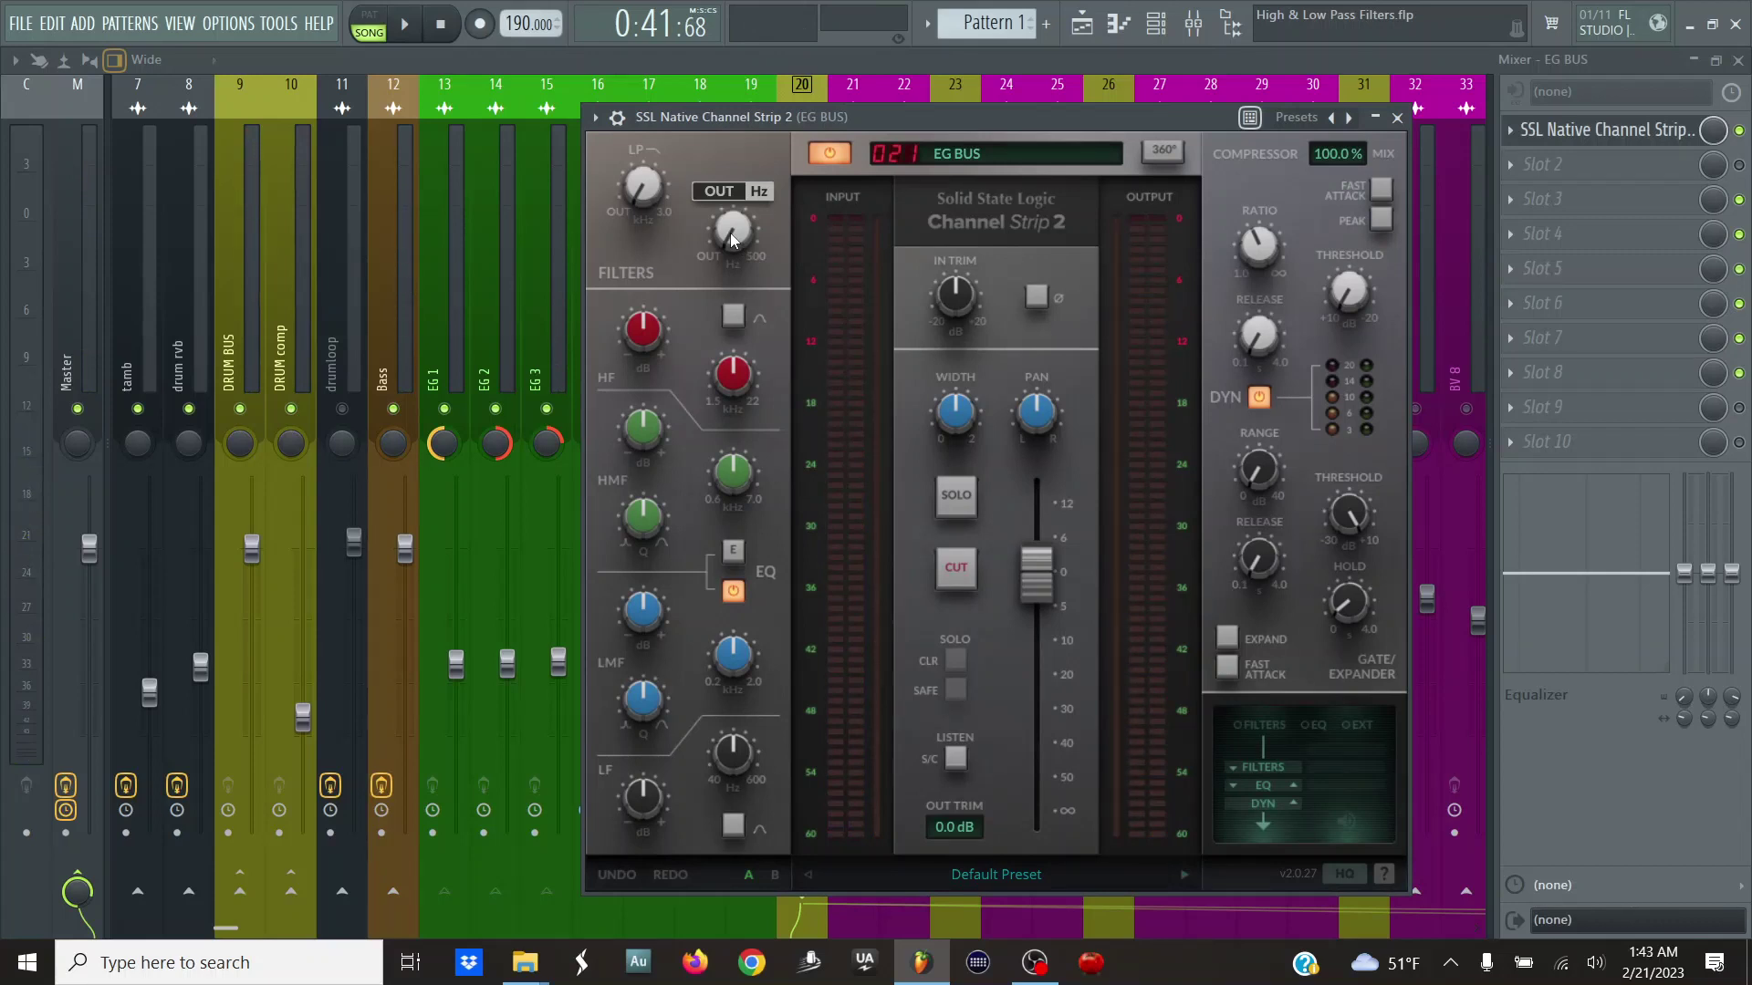
- Restart playback and sweep the EG BUS high-pass filter up past 430 Hz, settling it at 90.1 Hz
key("space")
scroll(732, 239, "up", 1)
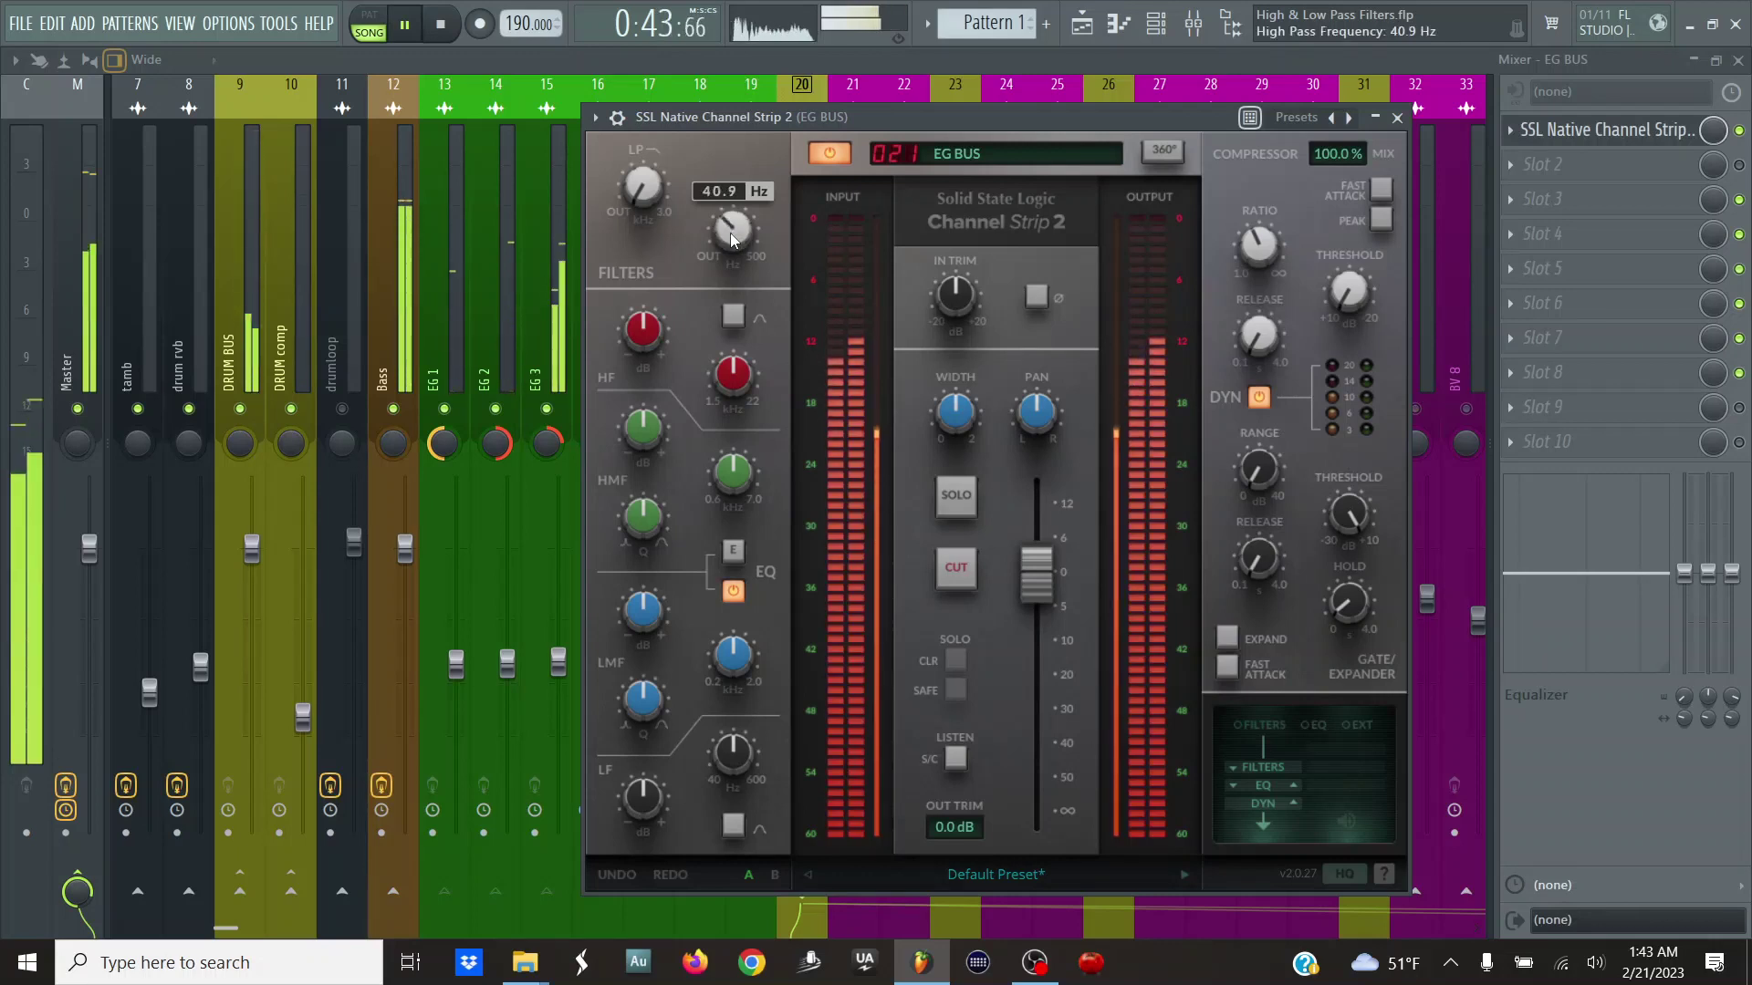
scroll(732, 239, "up", 2)
scroll(731, 239, "up", 6)
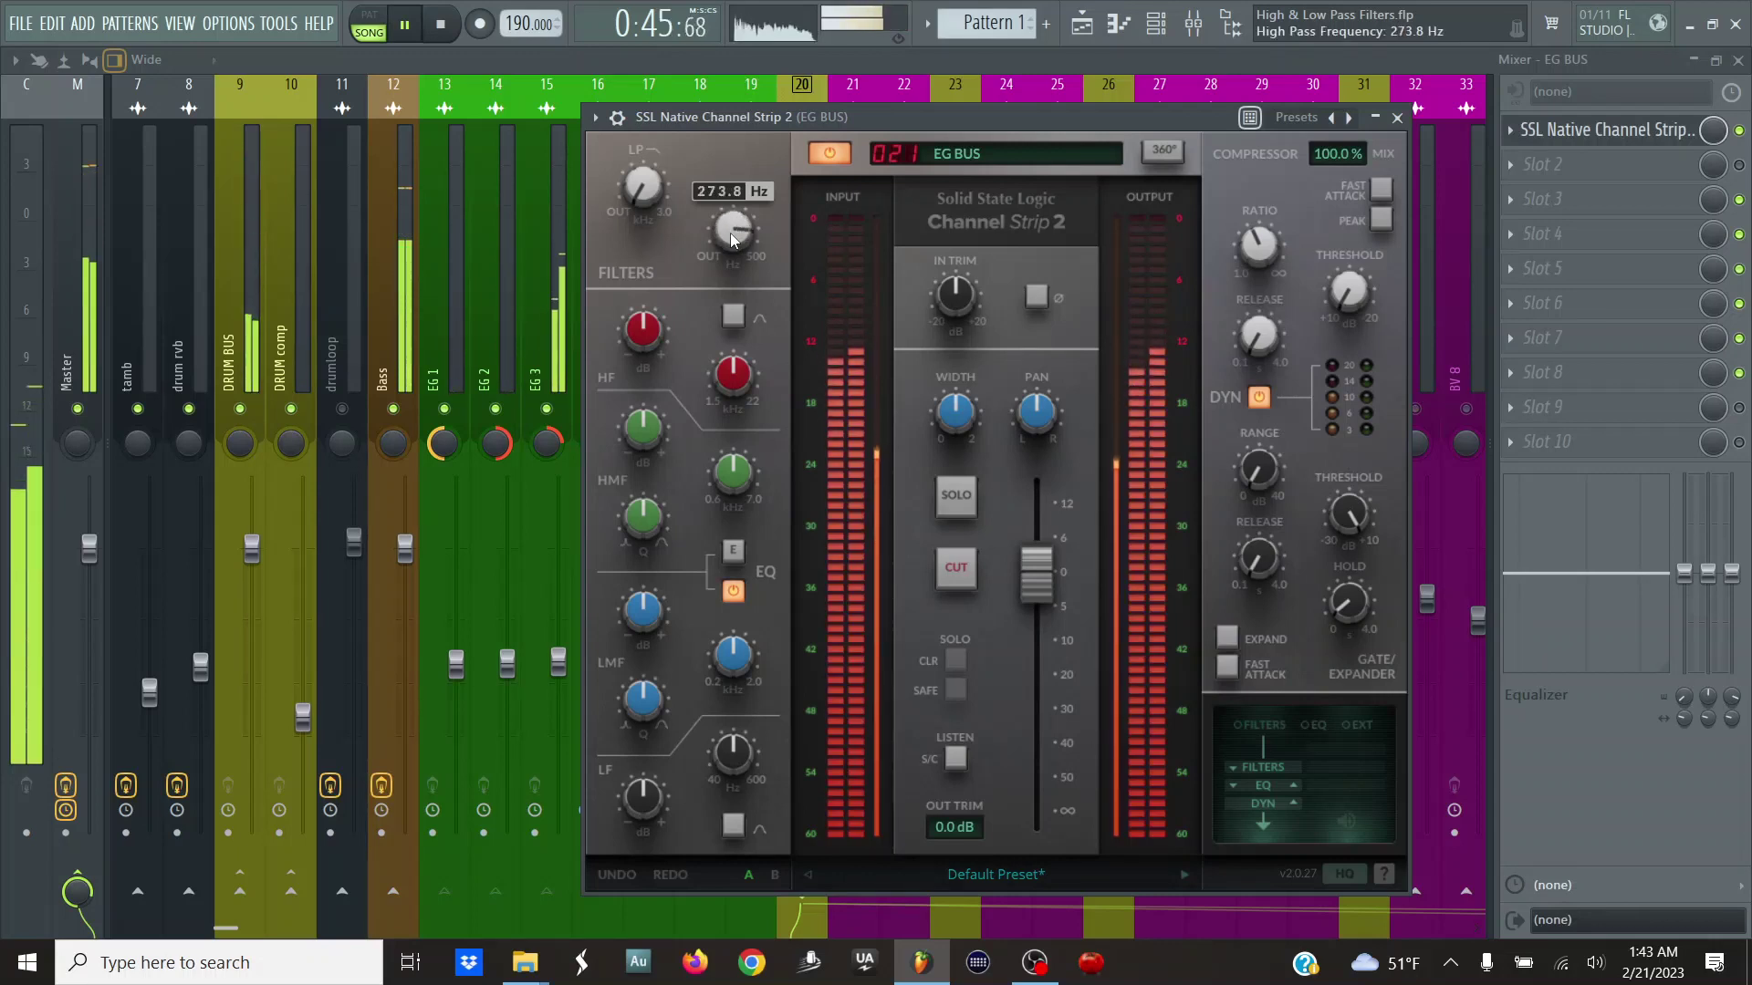
scroll(732, 239, "down", 1)
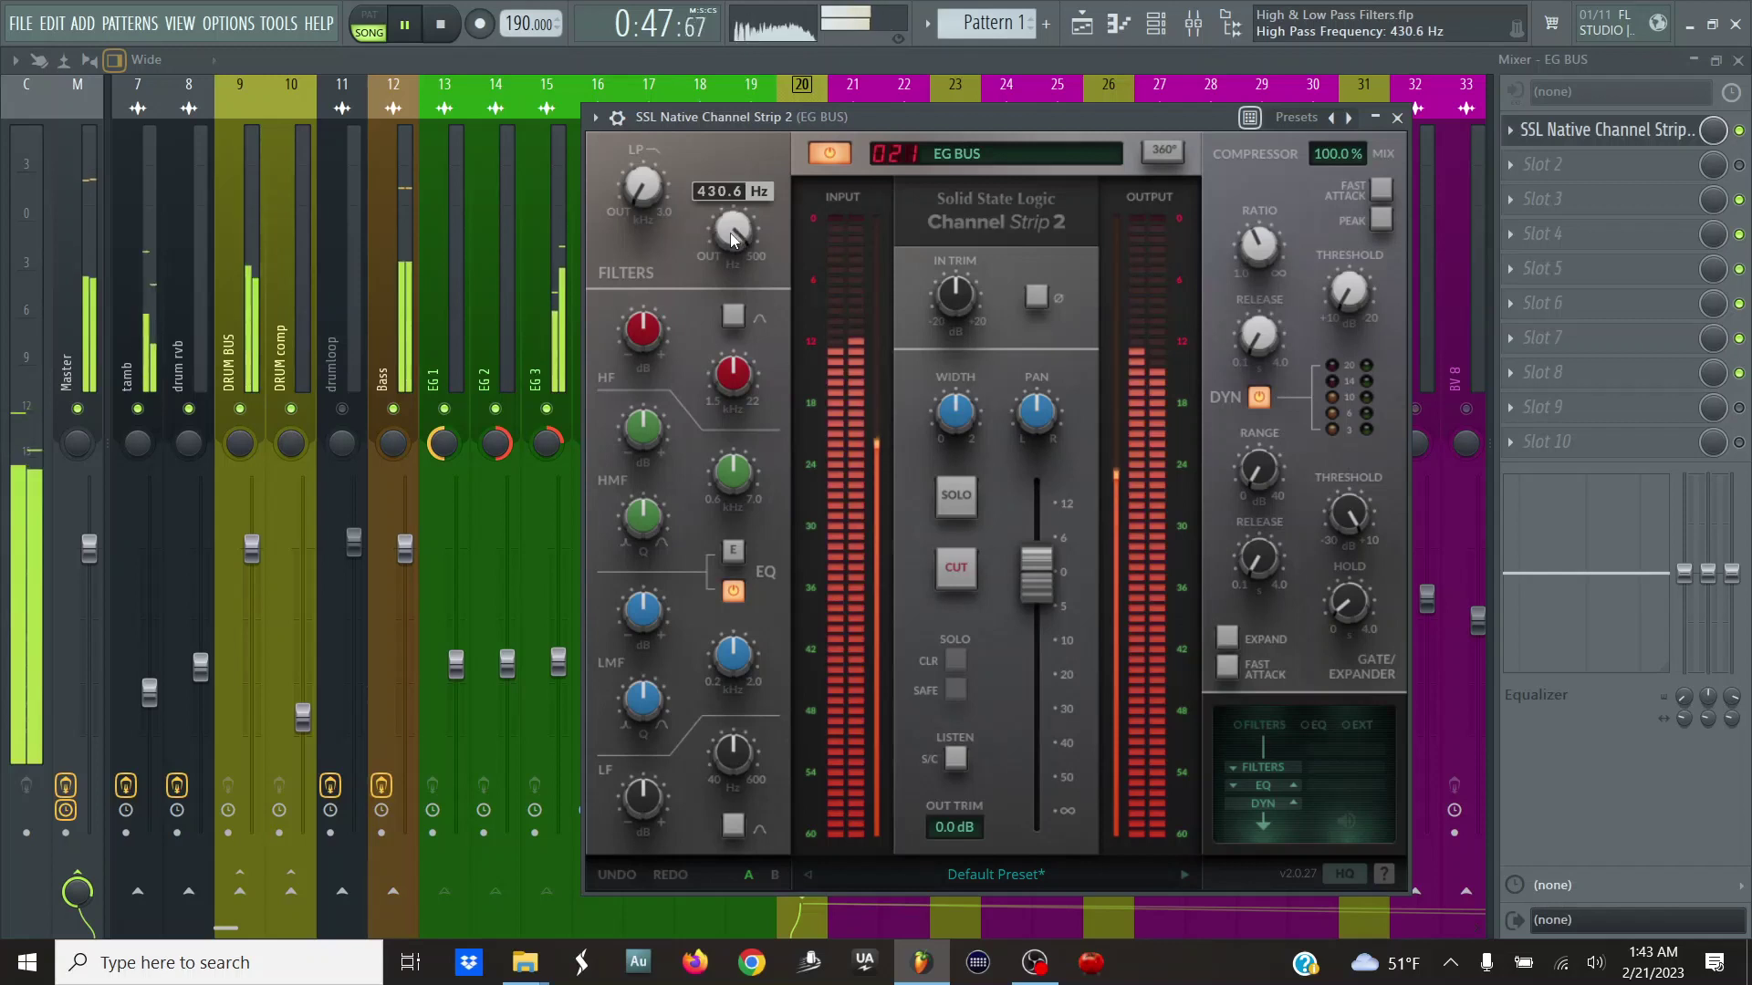
left_click_drag(728, 256, 716, 300)
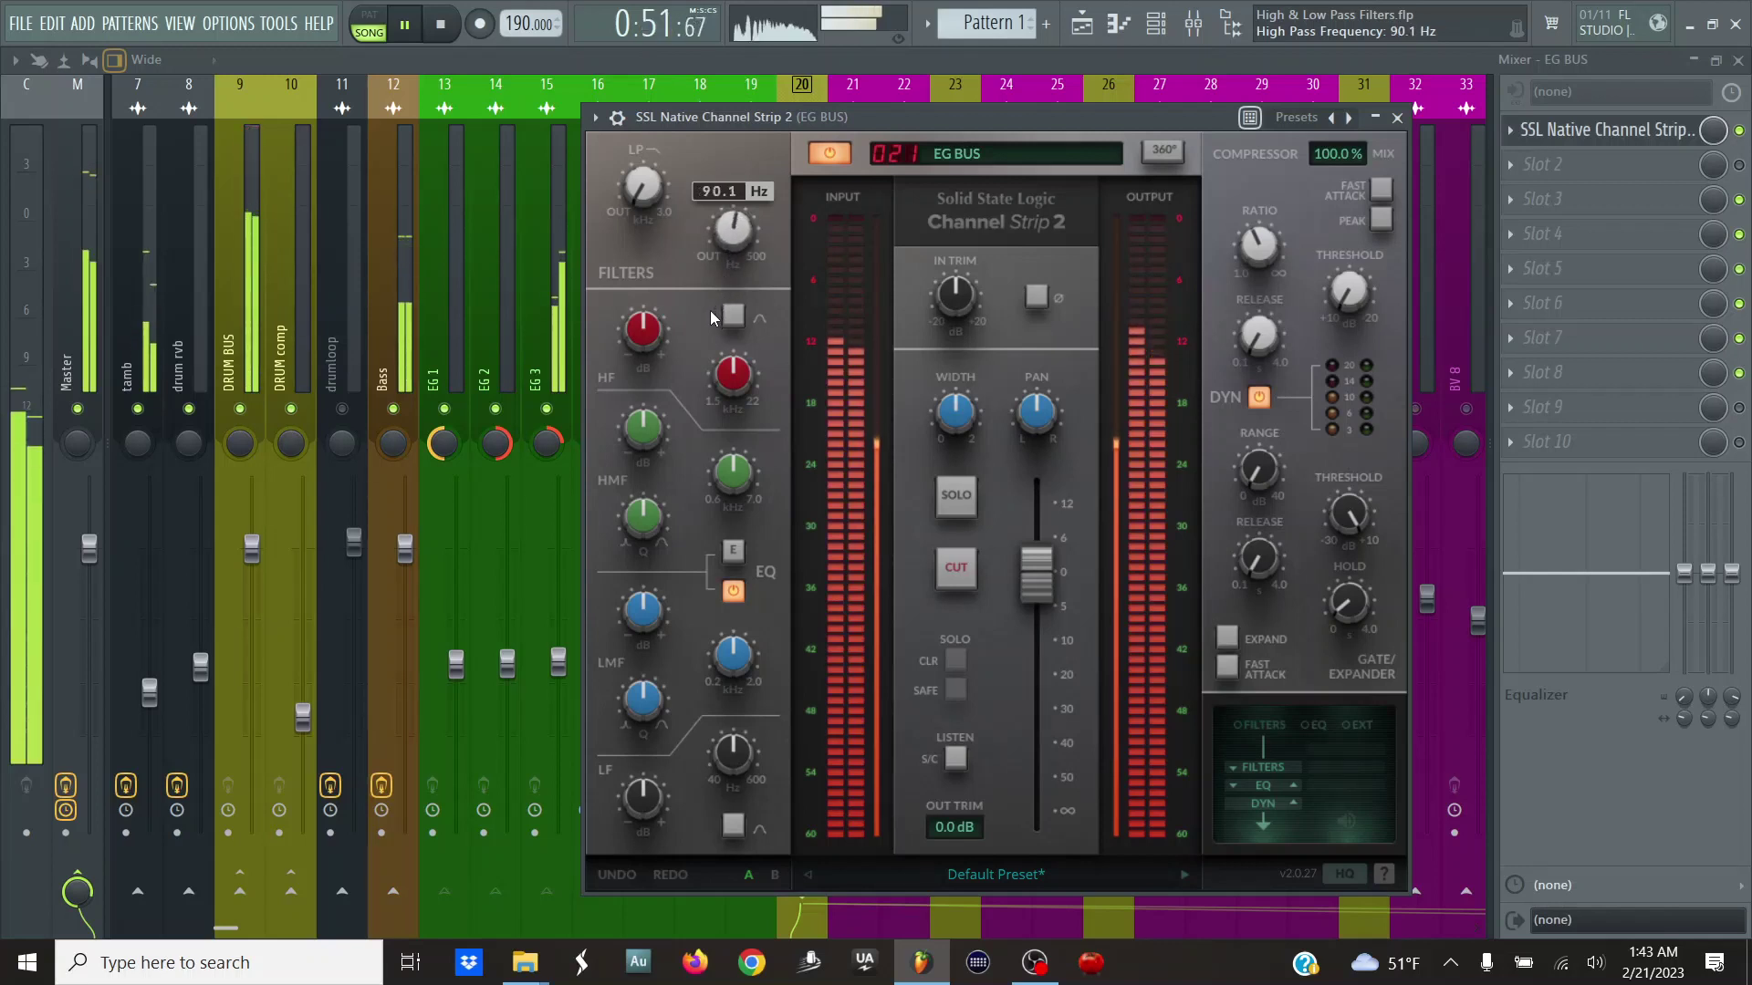
- Compare the filtered guitars with the EG BUS channel strip bypassed and re-enabled, then stop playback
left_click(828, 154)
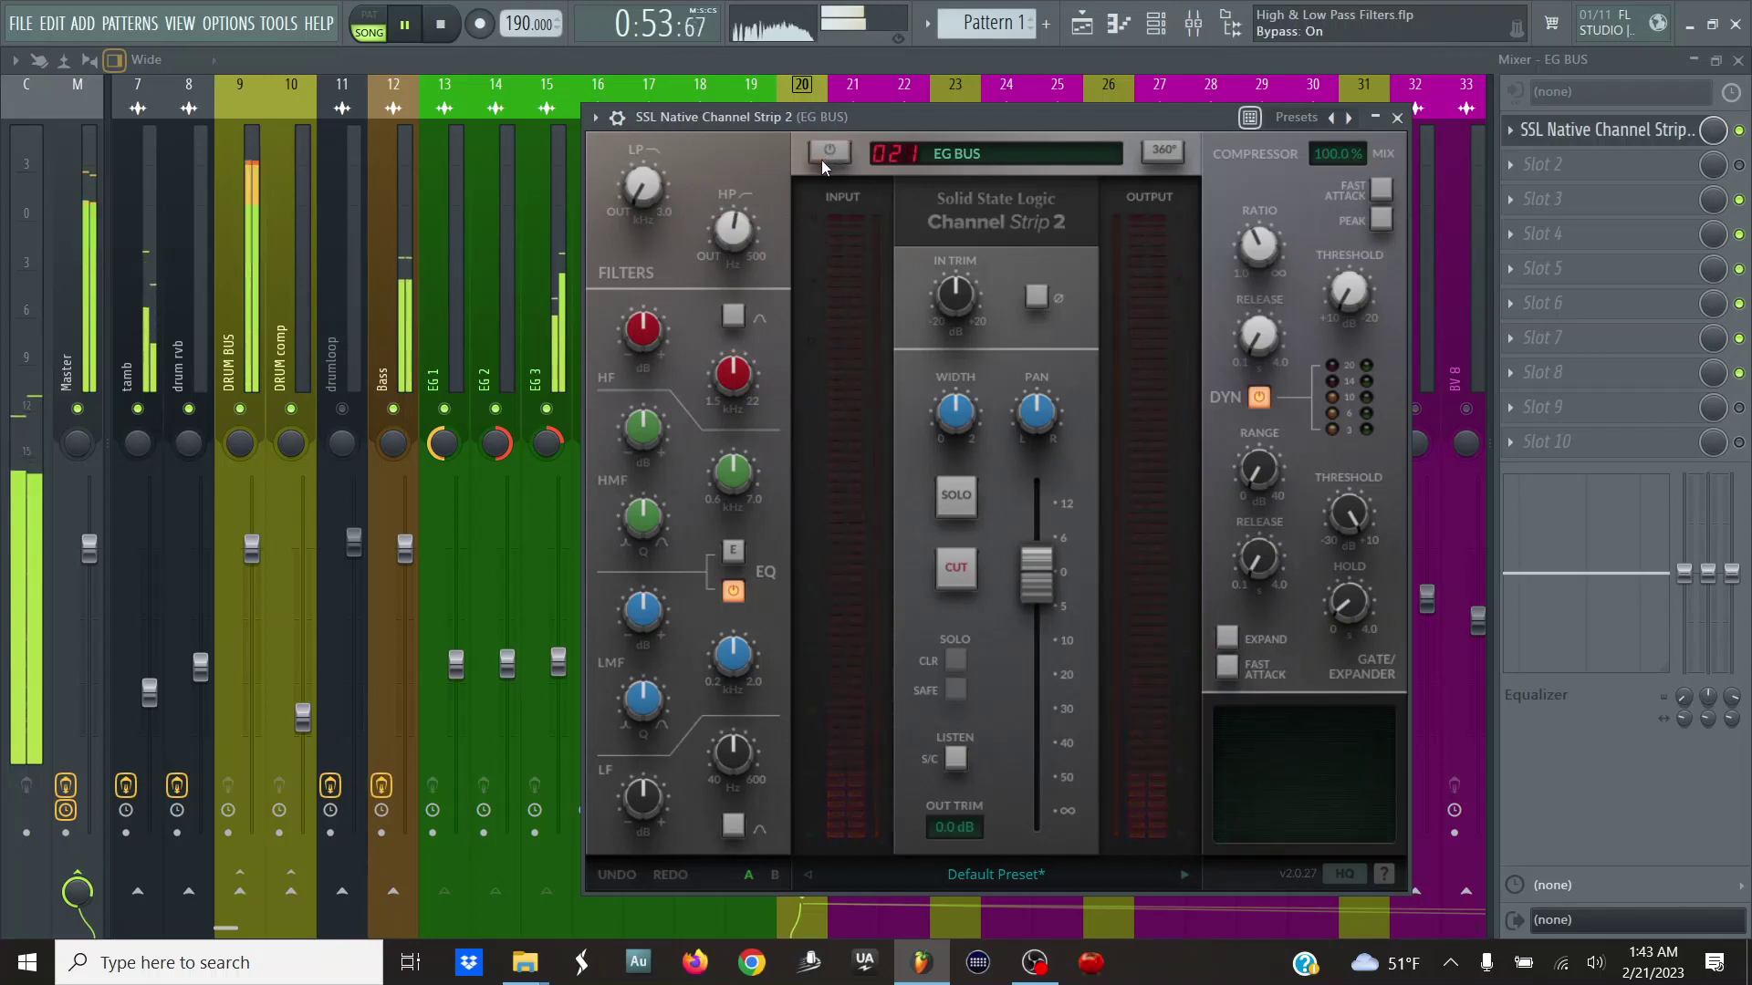
left_click(826, 157)
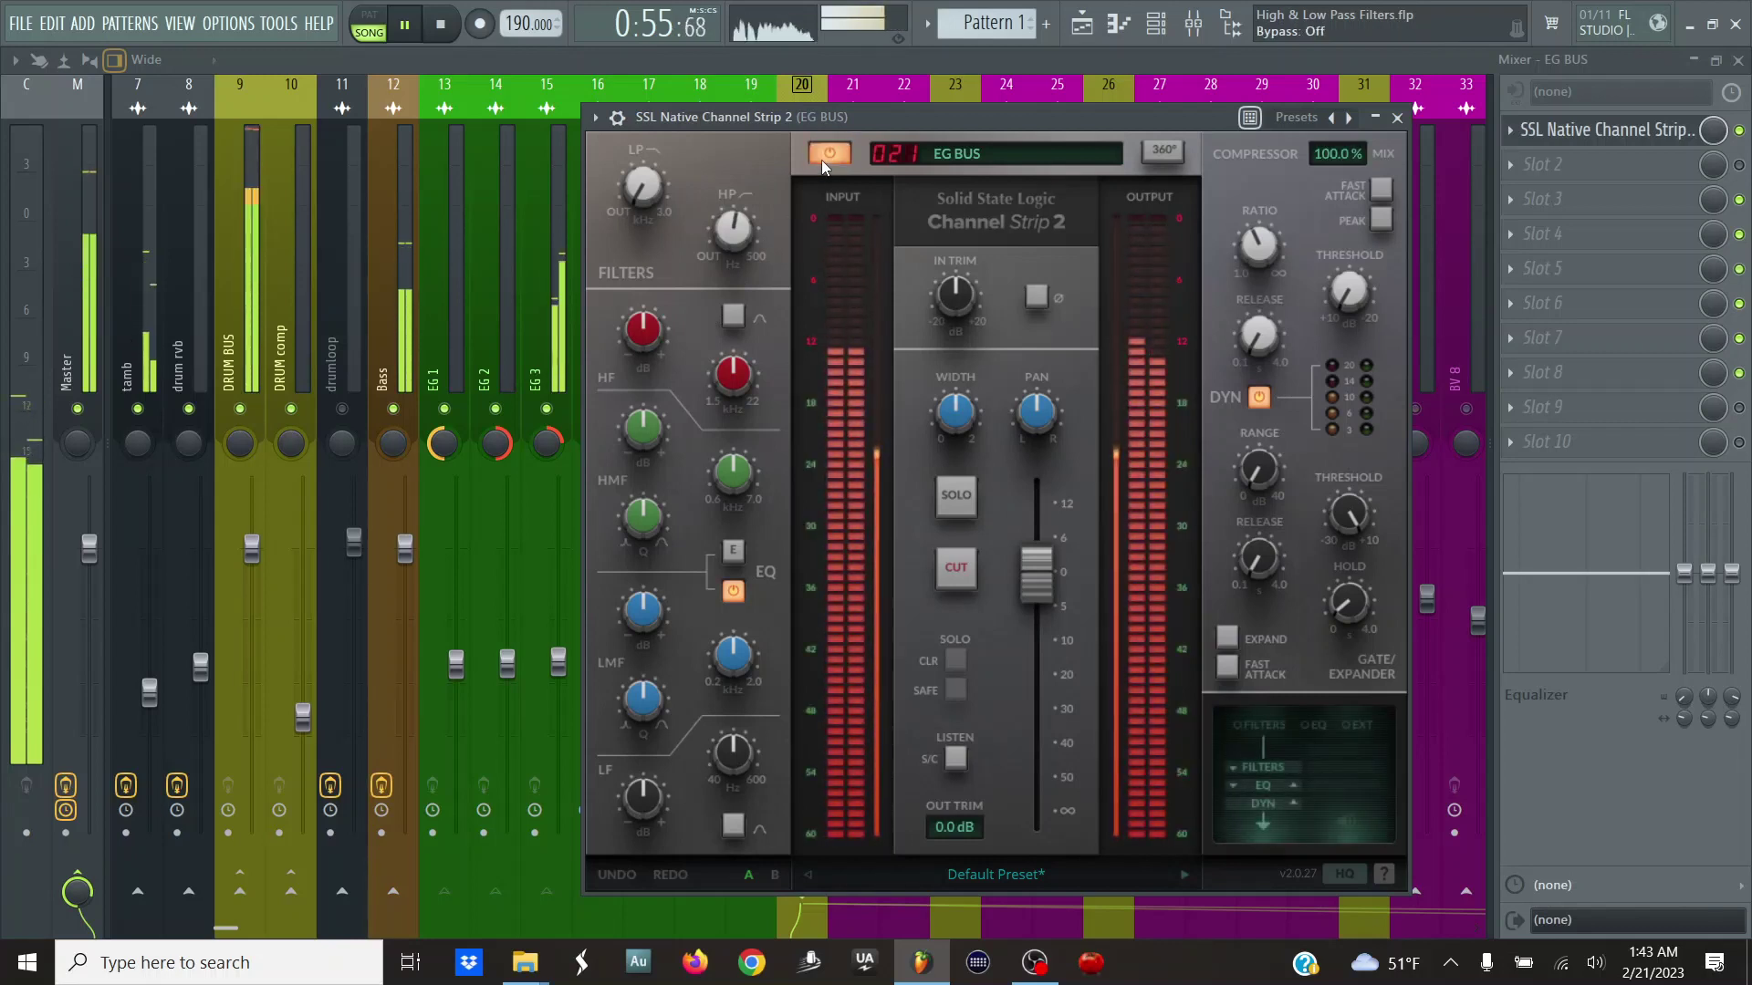
left_click(407, 25)
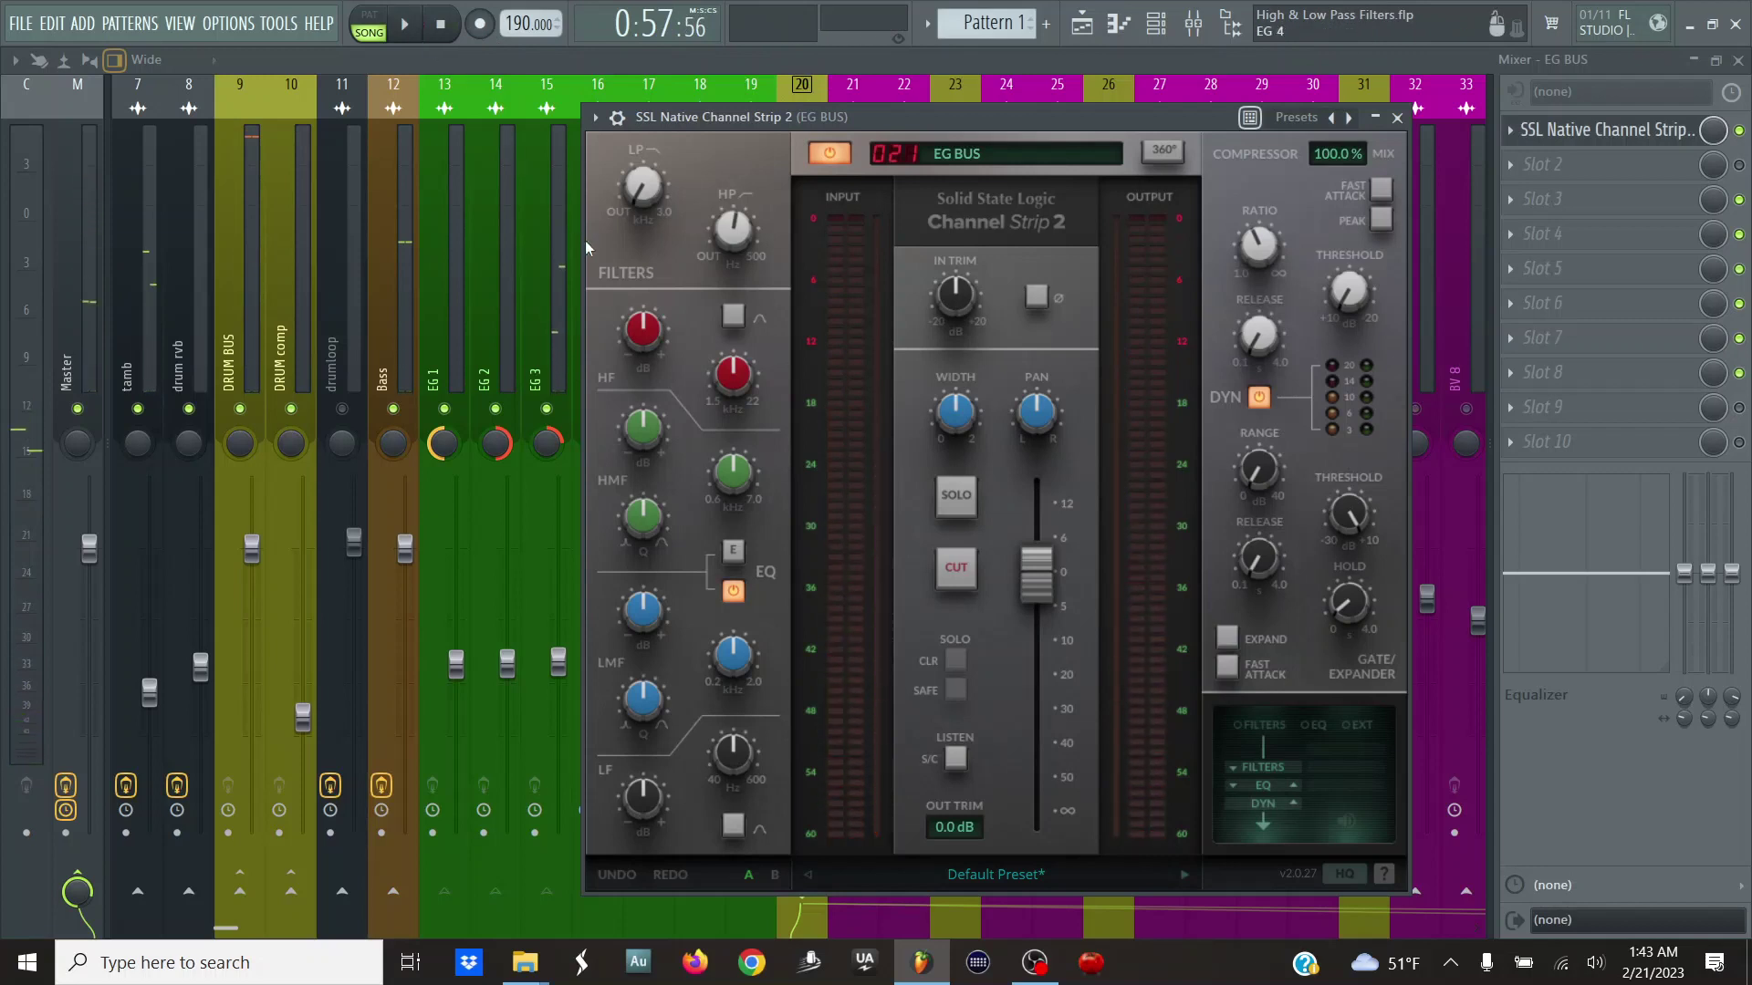
- Toggle the bypass of the EG BUS channel strip while playback is stopped, leaving the strip bypassed
mouse_move(654, 211)
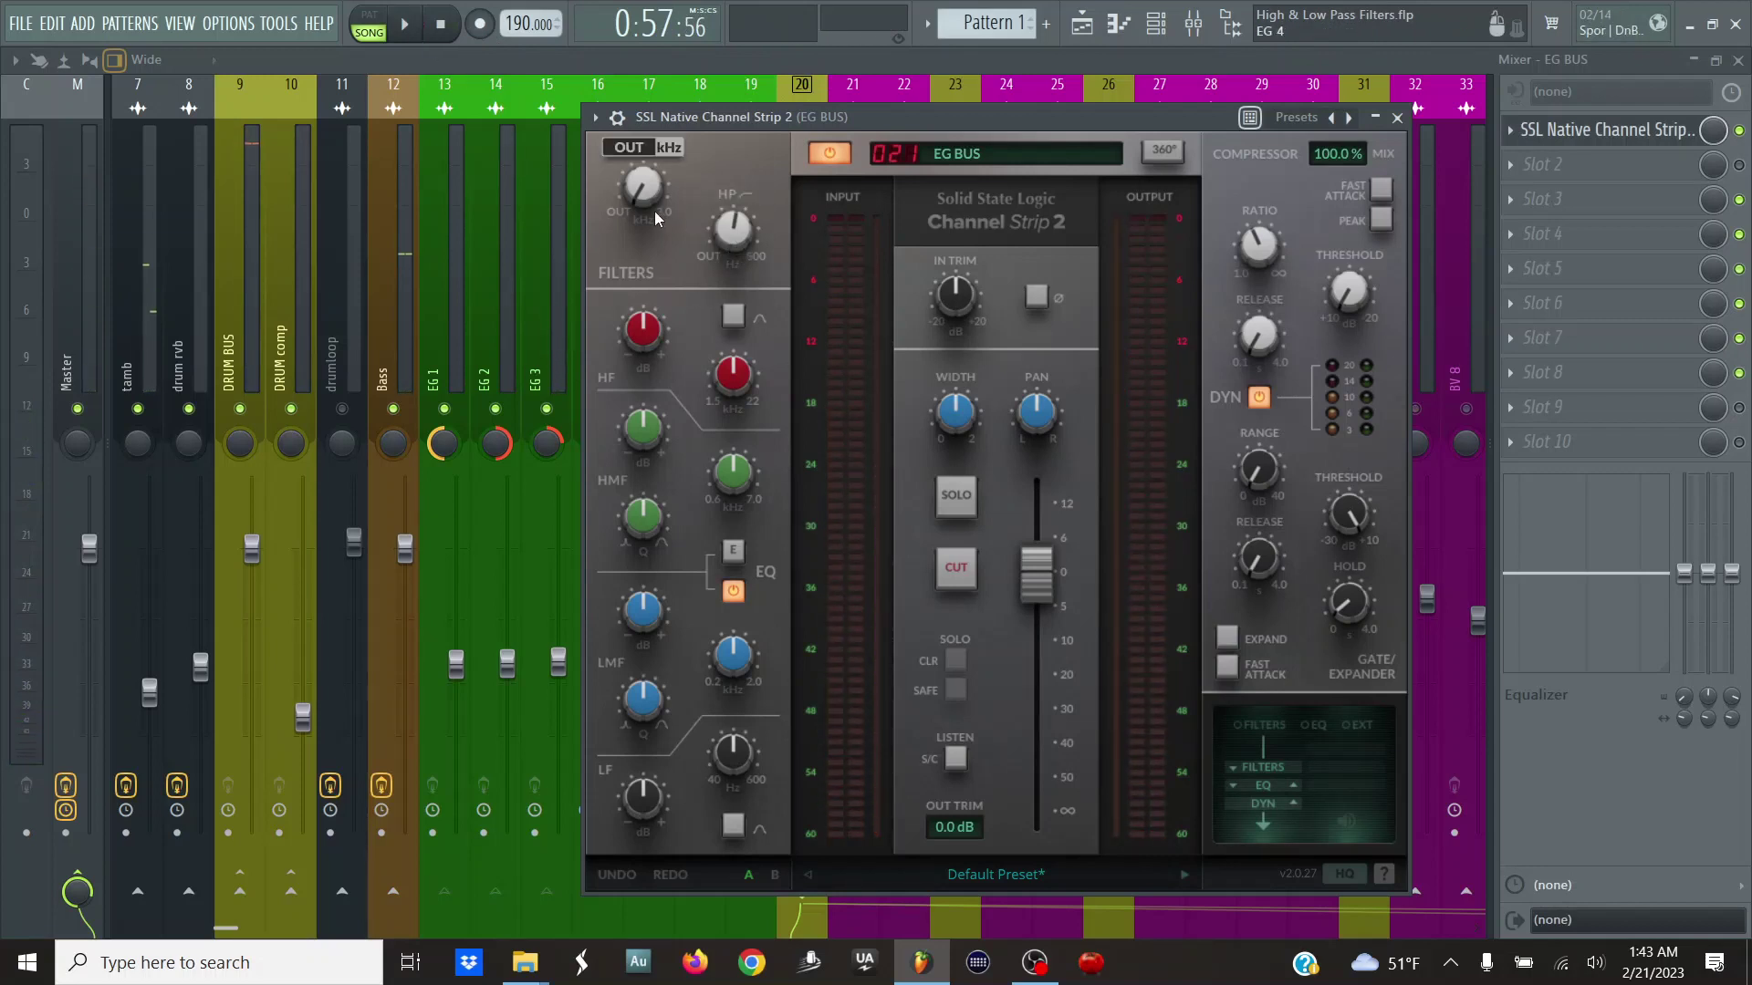
left_click(829, 154)
left_click(829, 154)
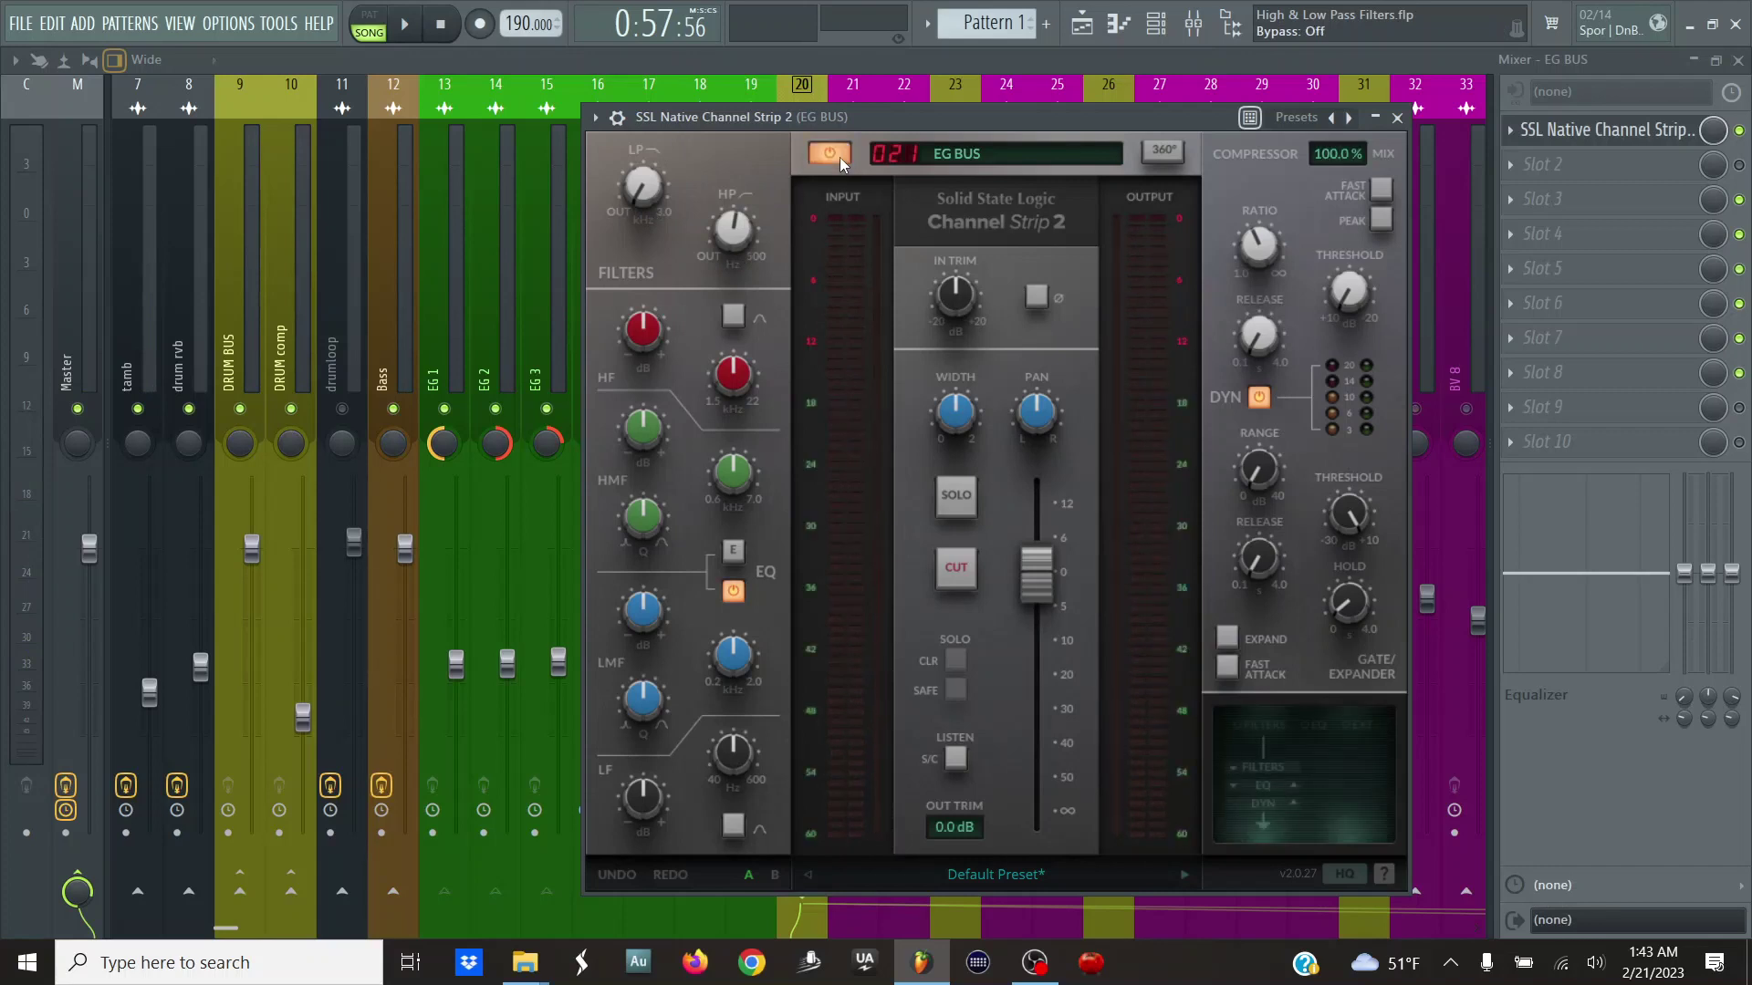
left_click(829, 155)
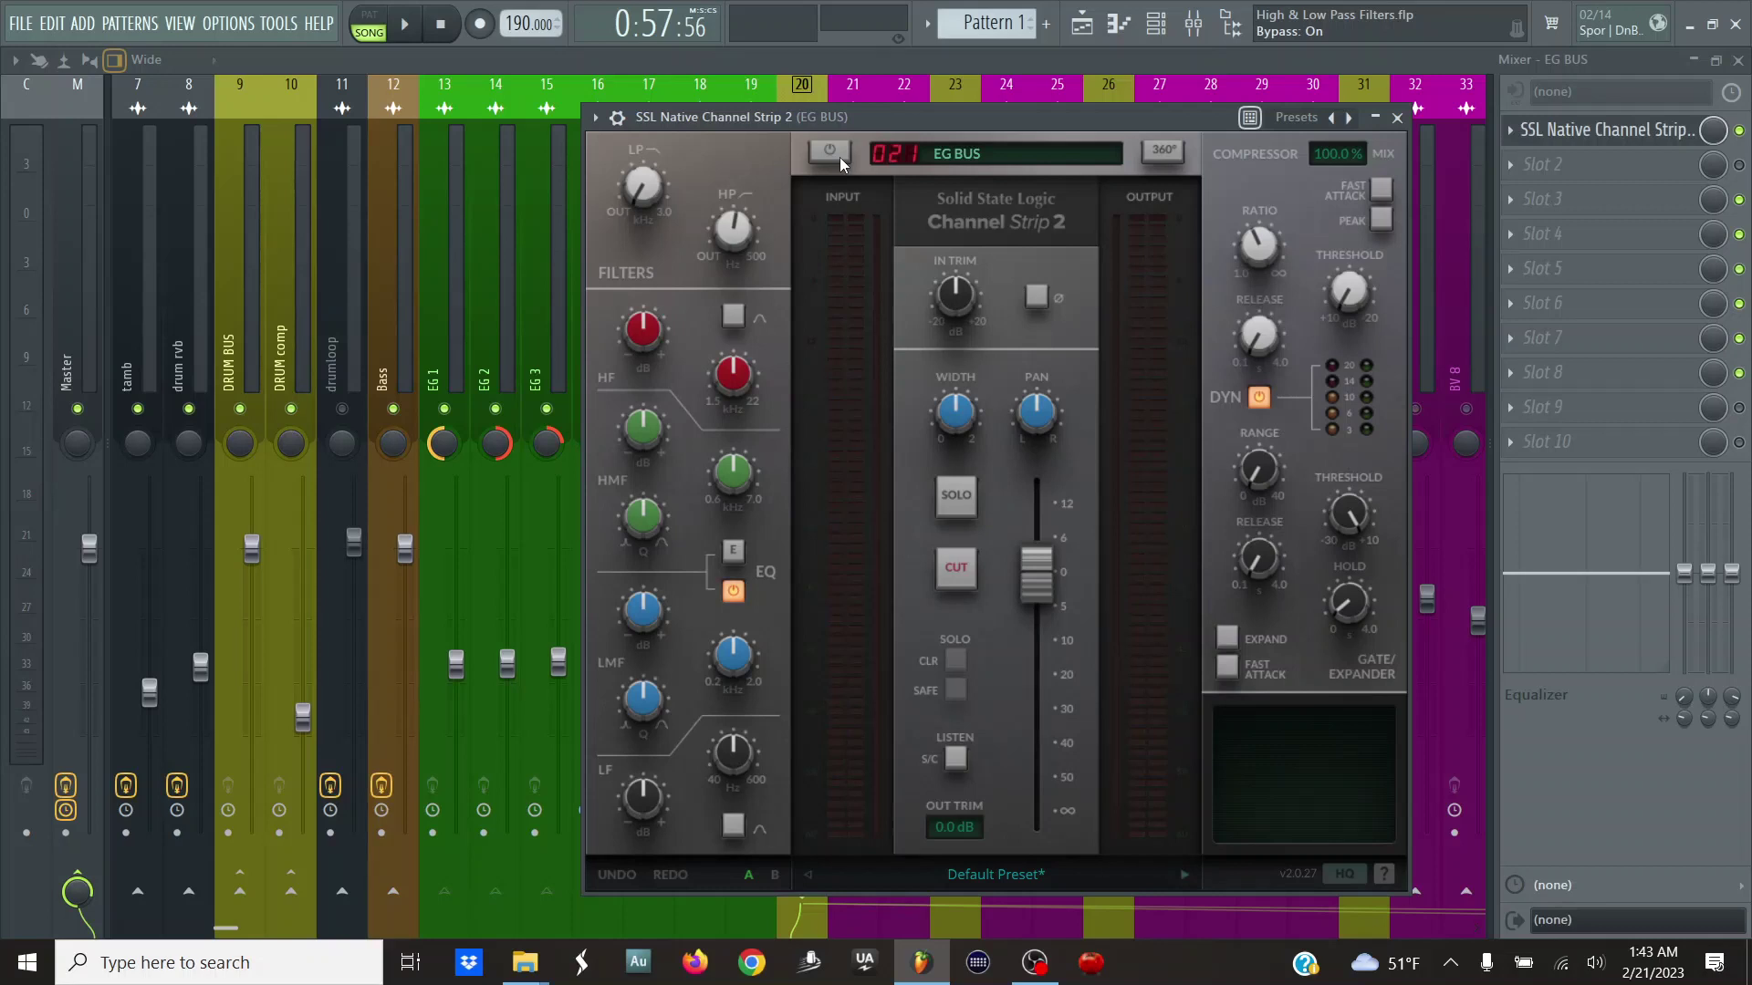
- Restart playback, re-enable the EG BUS channel strip, lower its high-pass filter to 78.9 Hz and compare the result against bypass
key("space")
left_click(830, 152)
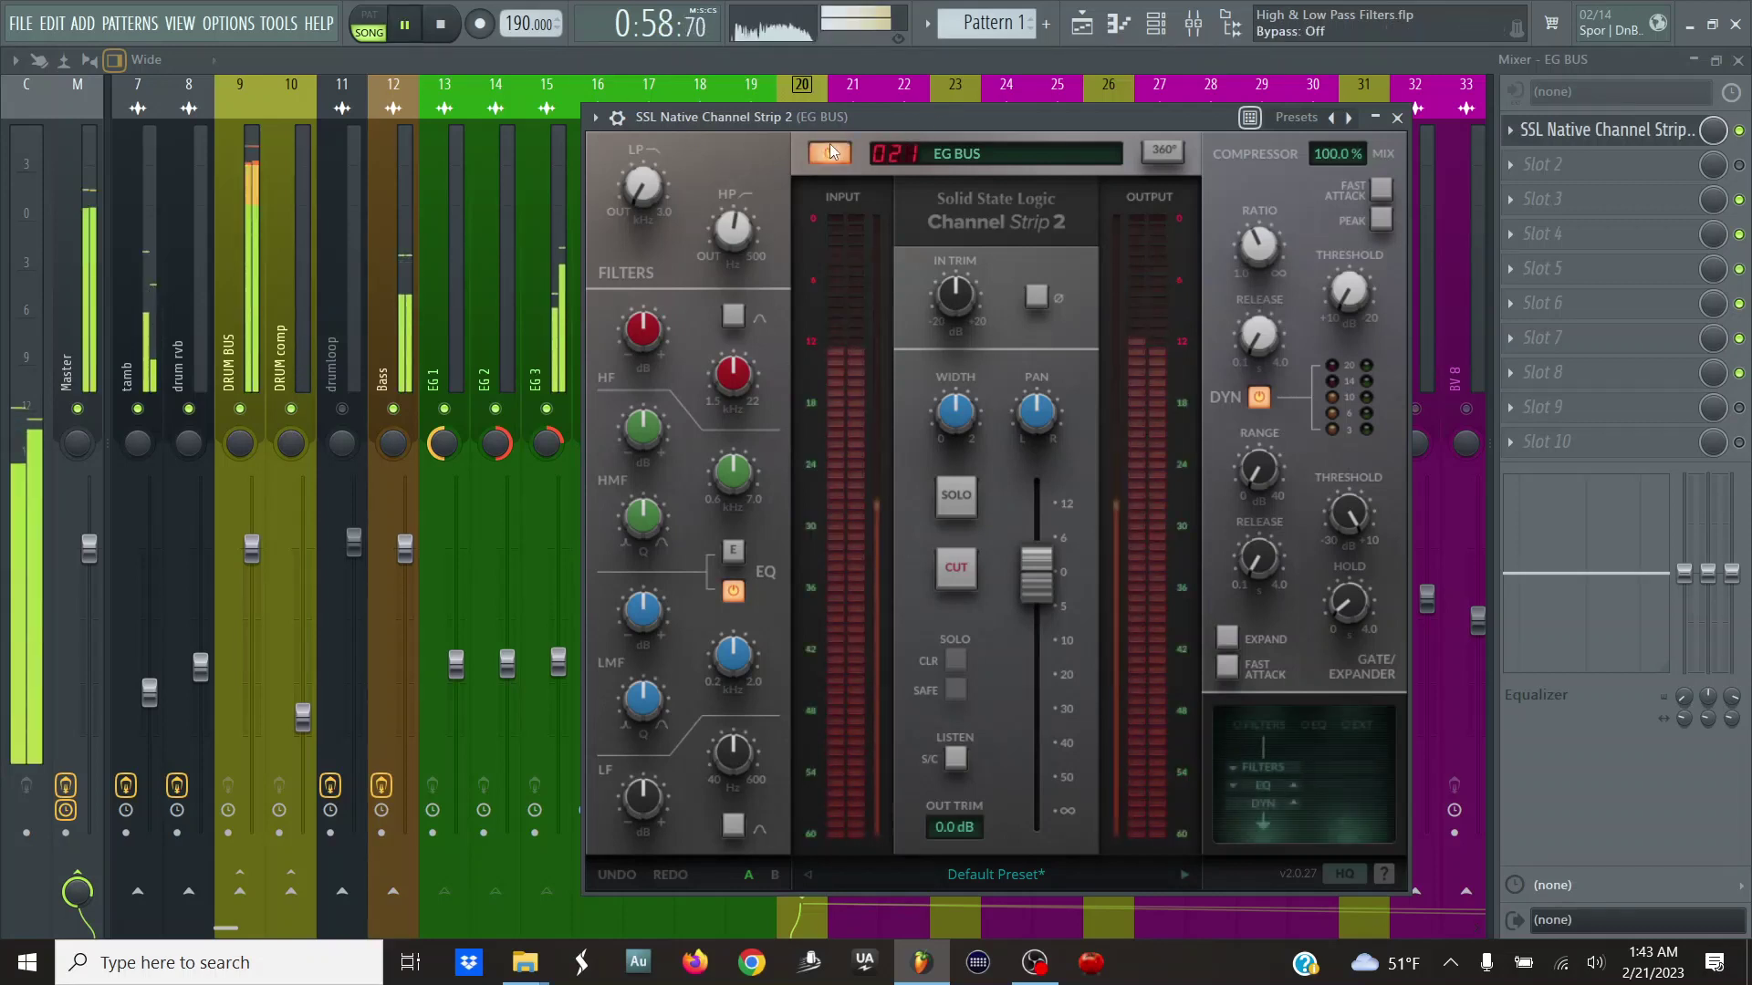
mouse_move(737, 228)
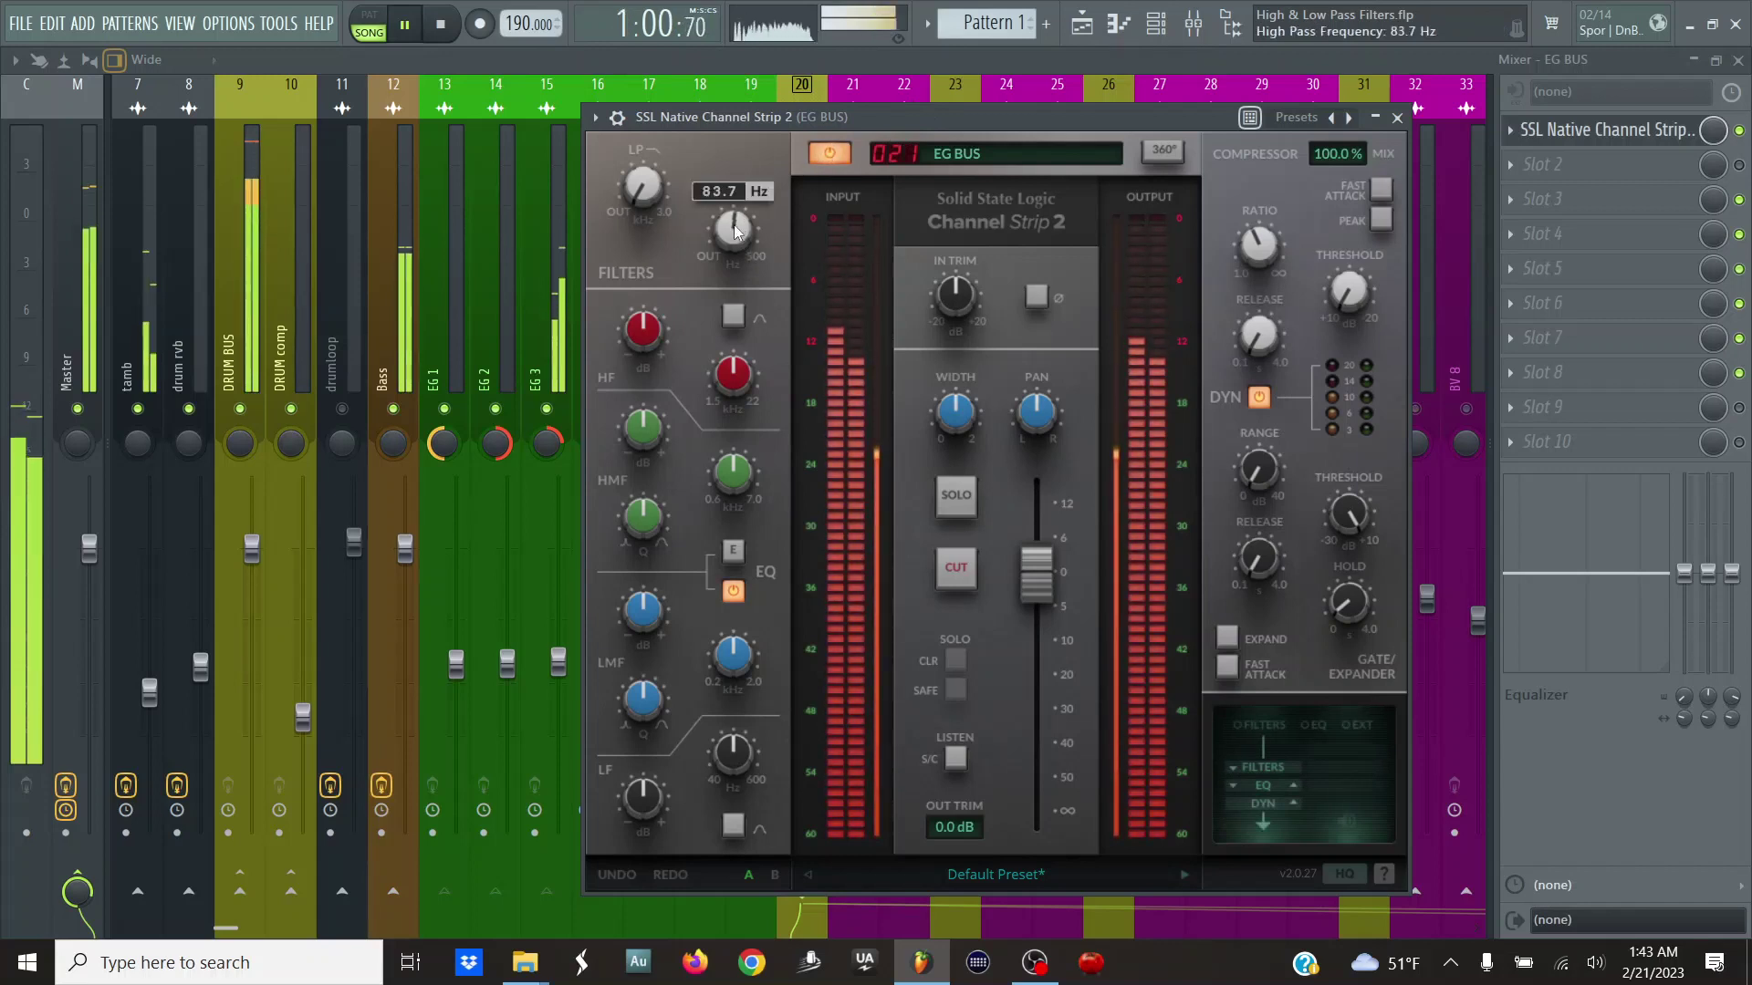
left_click(835, 155)
left_click(835, 155)
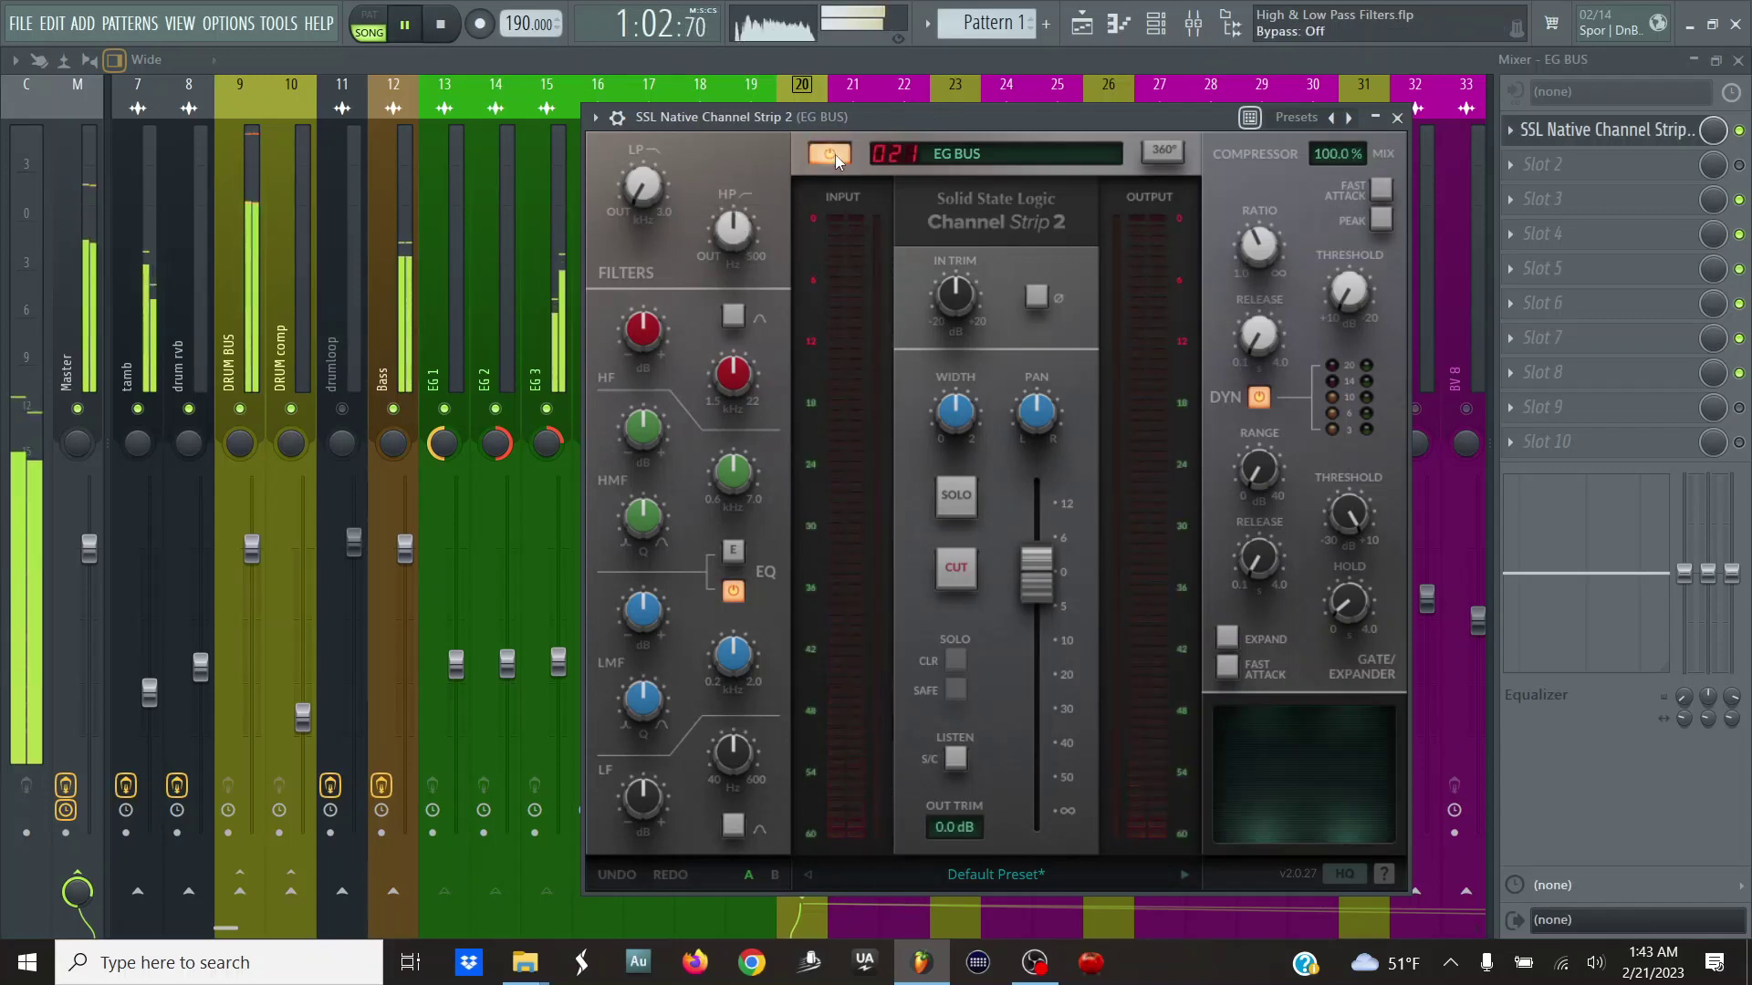
- Sweep the EG BUS low-pass filter down to 3.00 kHz during playback, then pause and set it to 7.05 kHz
mouse_move(644, 150)
left_click_drag(645, 151, 656, 98)
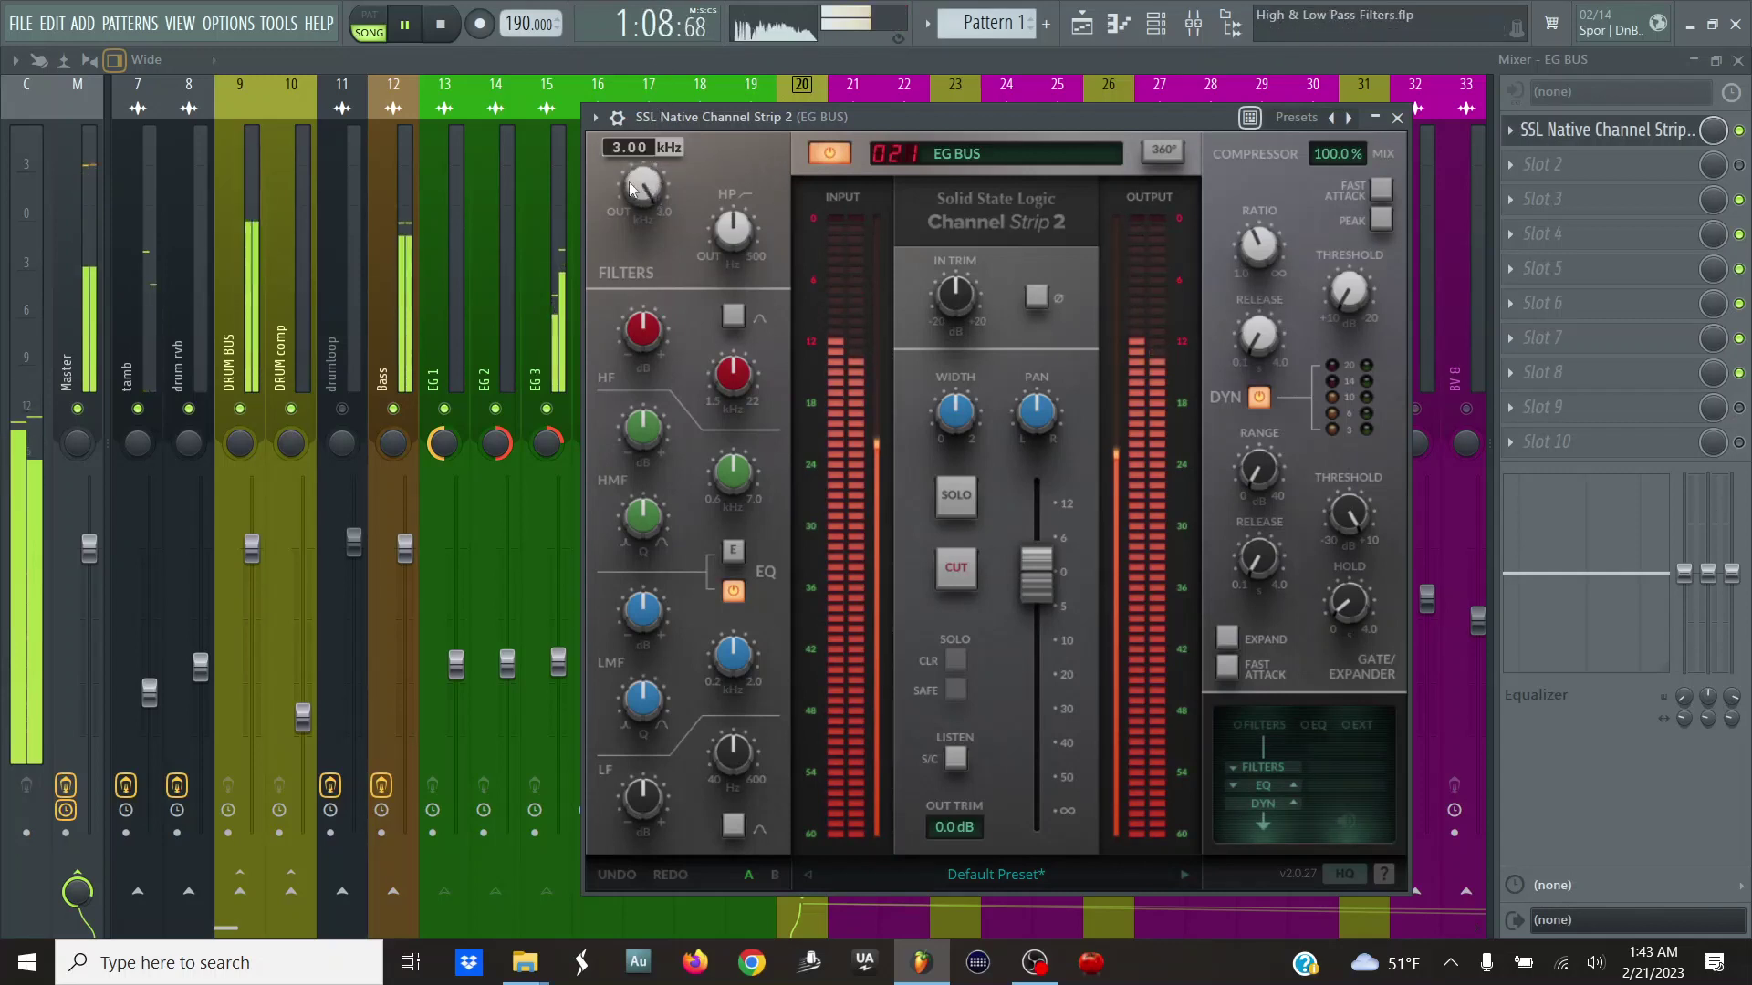
left_click(406, 25)
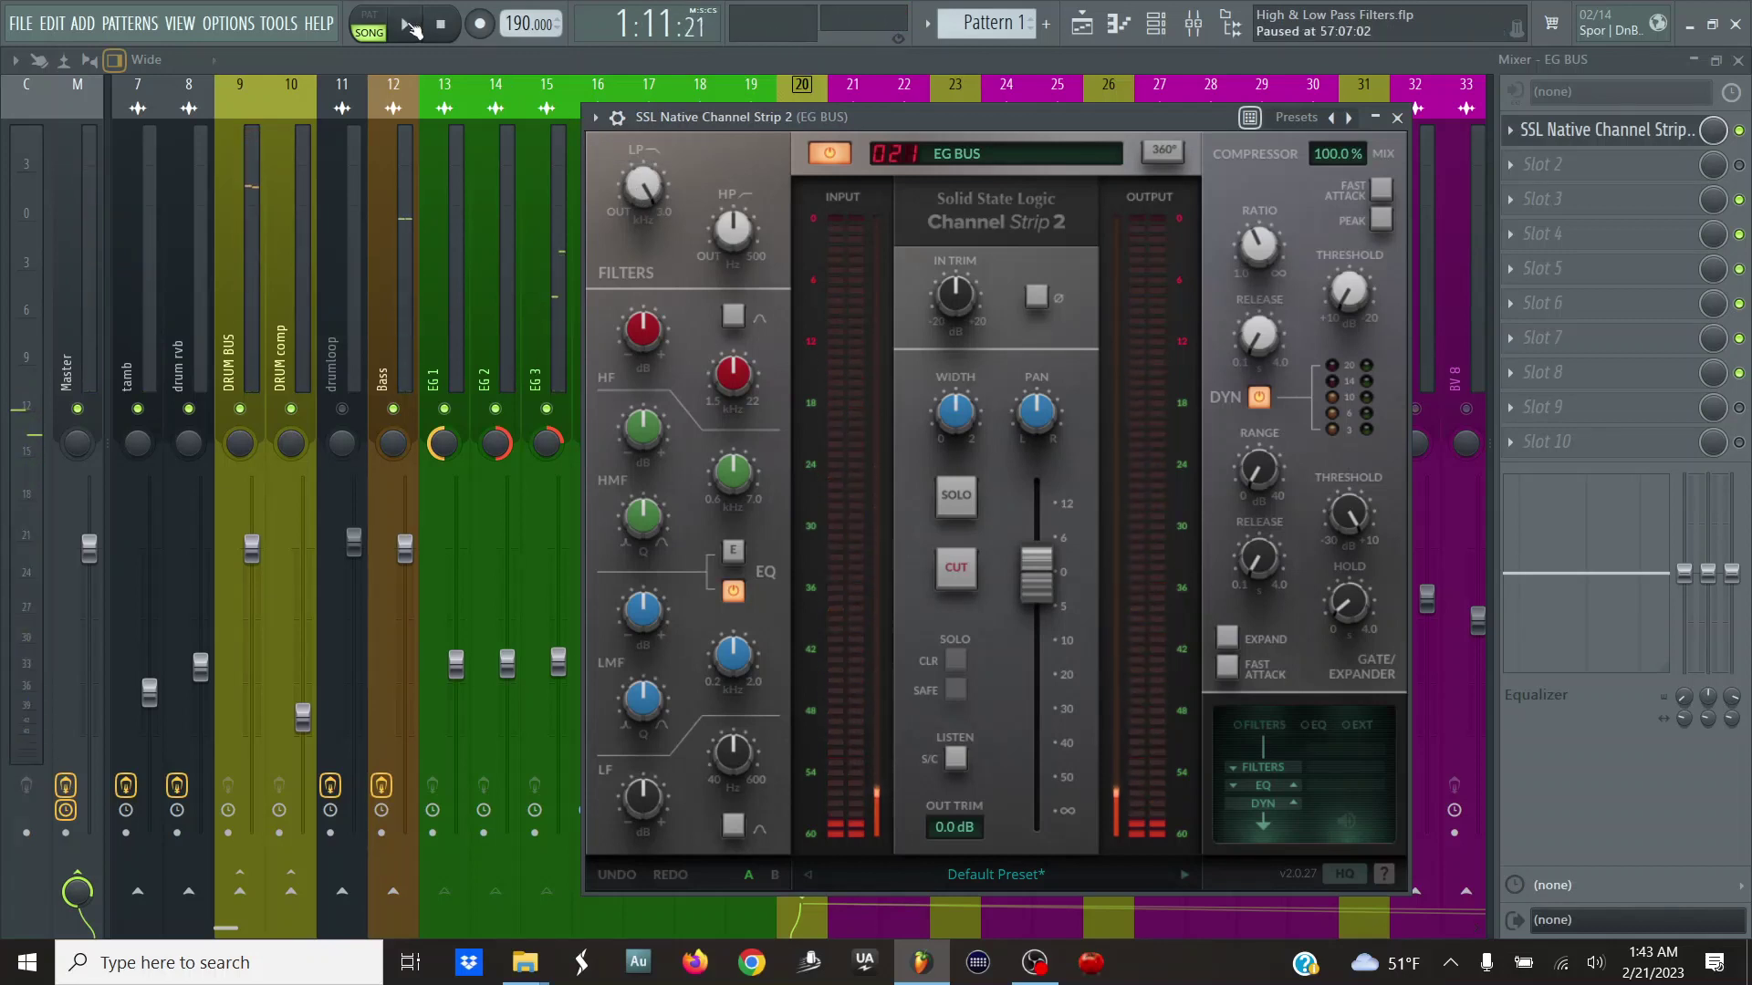
mouse_move(641, 197)
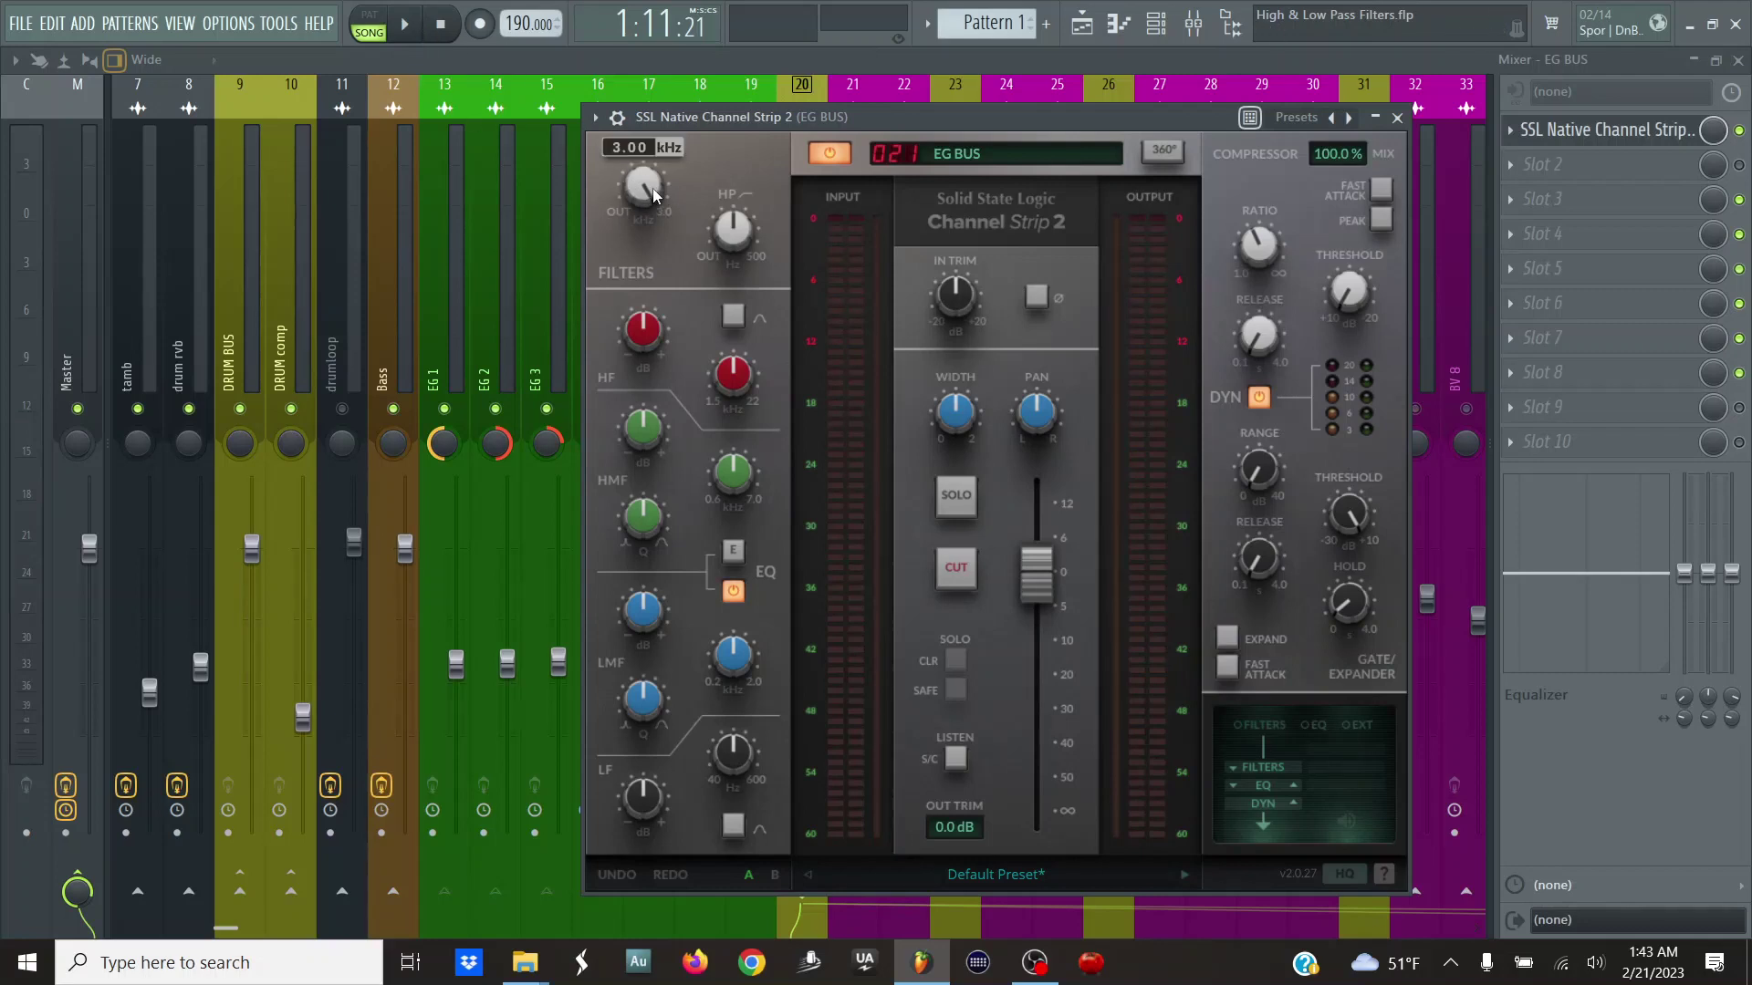
left_click_drag(648, 243, 645, 316)
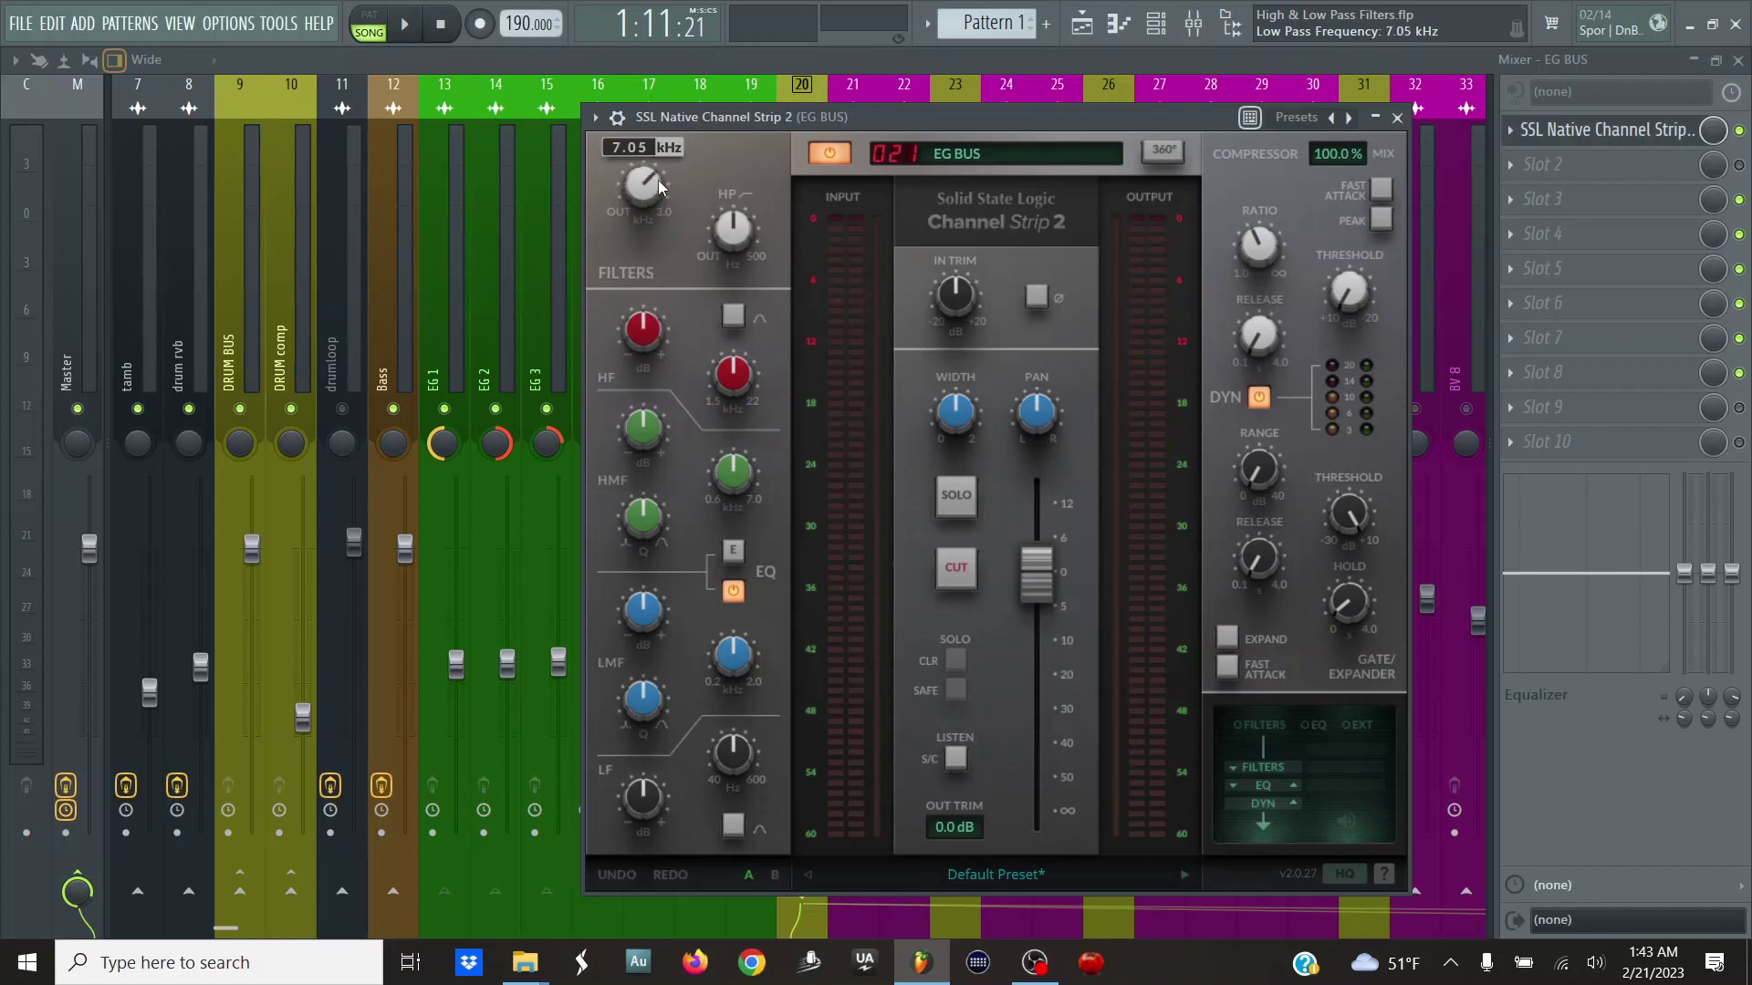
- Resume playback and sweep the EG BUS low-pass filter from 30.78 kHz down to 3.00 kHz, bringing it back up to 10.60 kHz
left_click(408, 29)
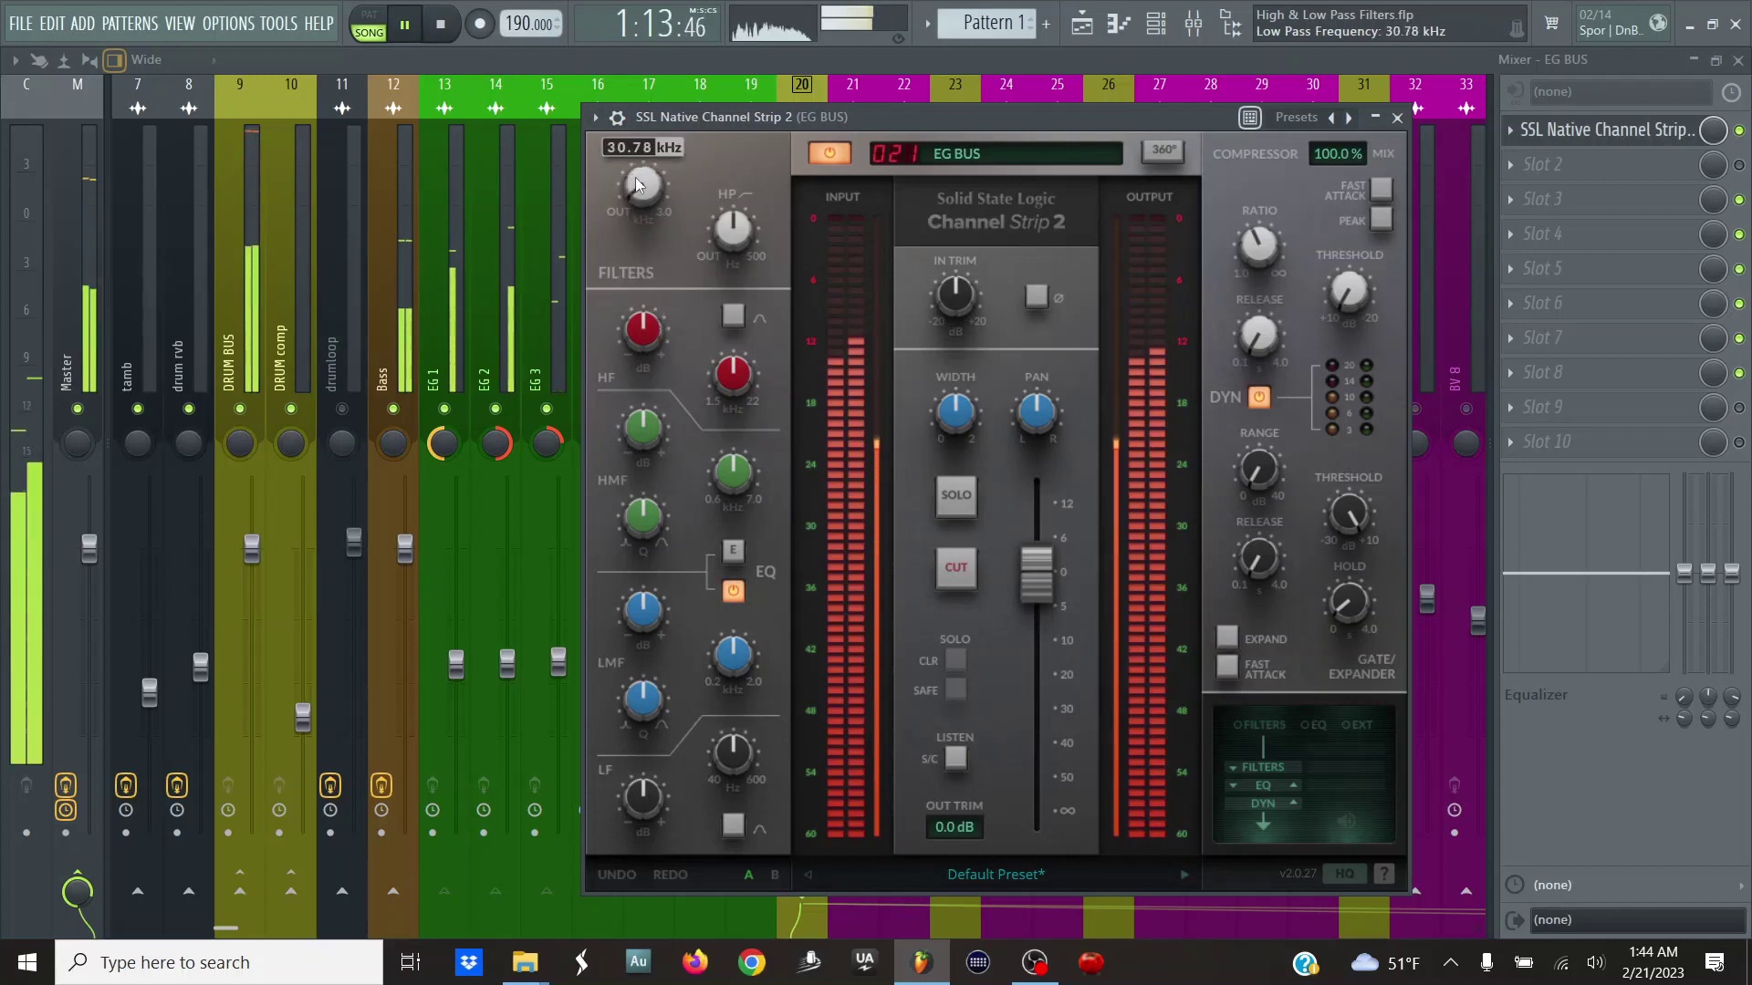
scroll(636, 186, "up", 1)
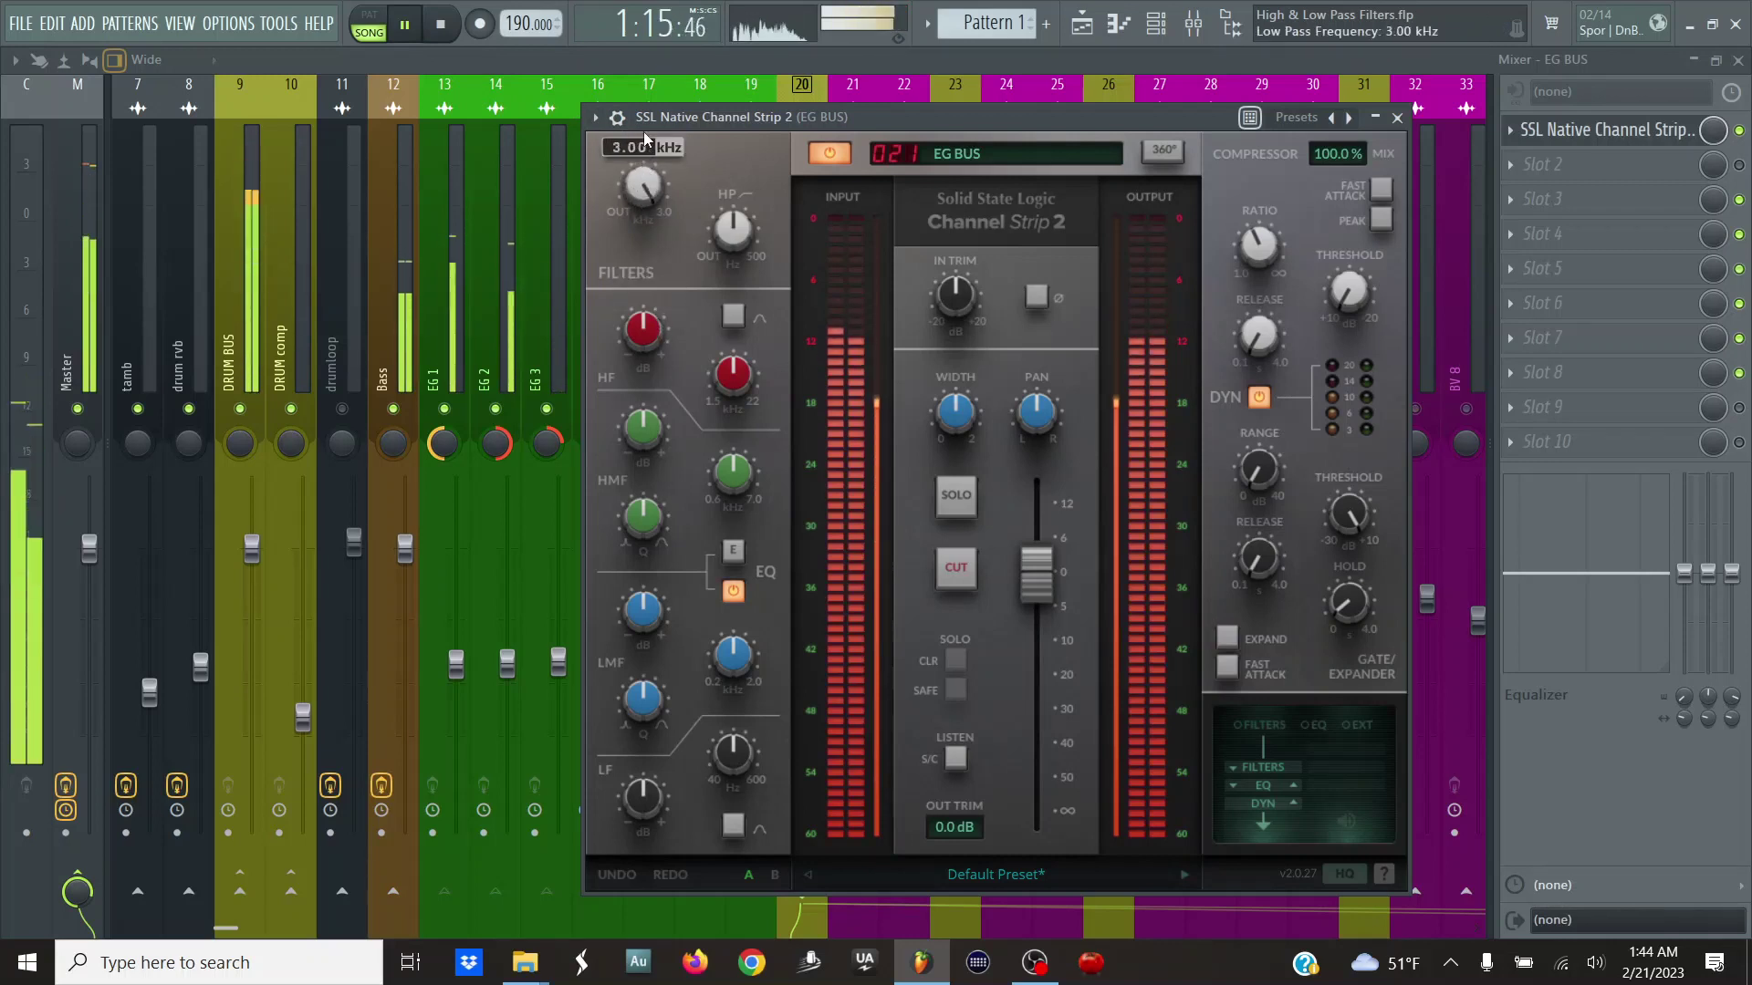
scroll(646, 226, "up", 5)
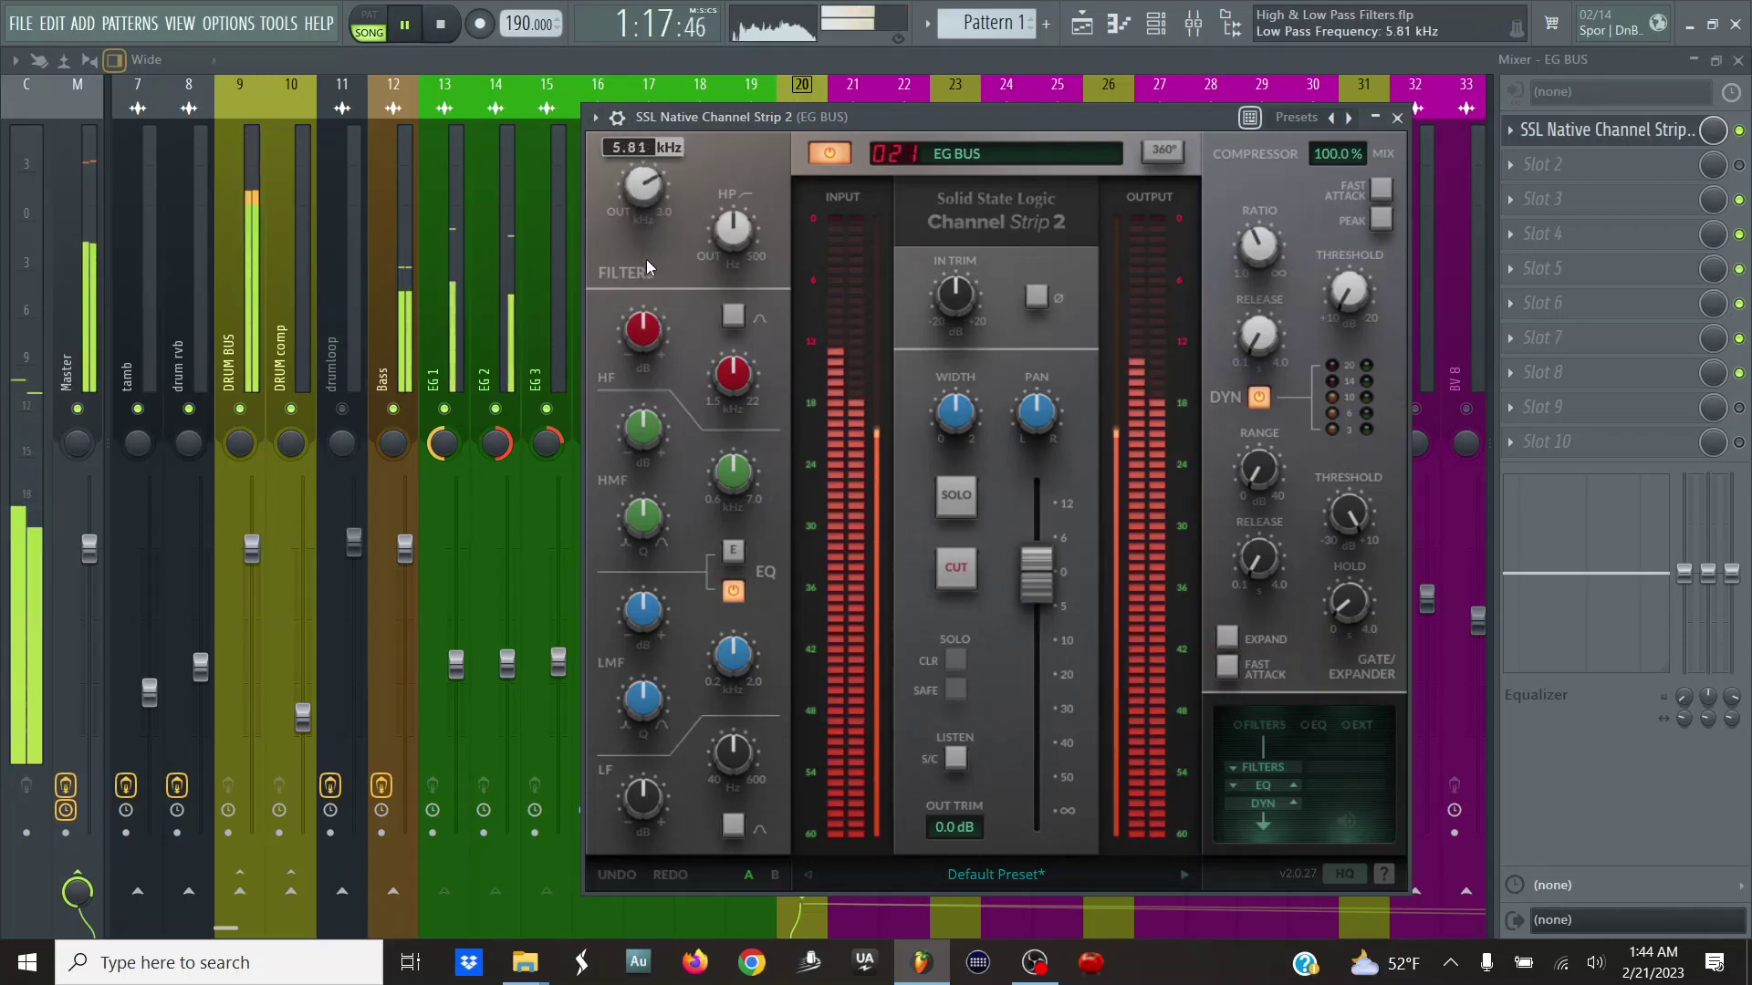
left_click(841, 157)
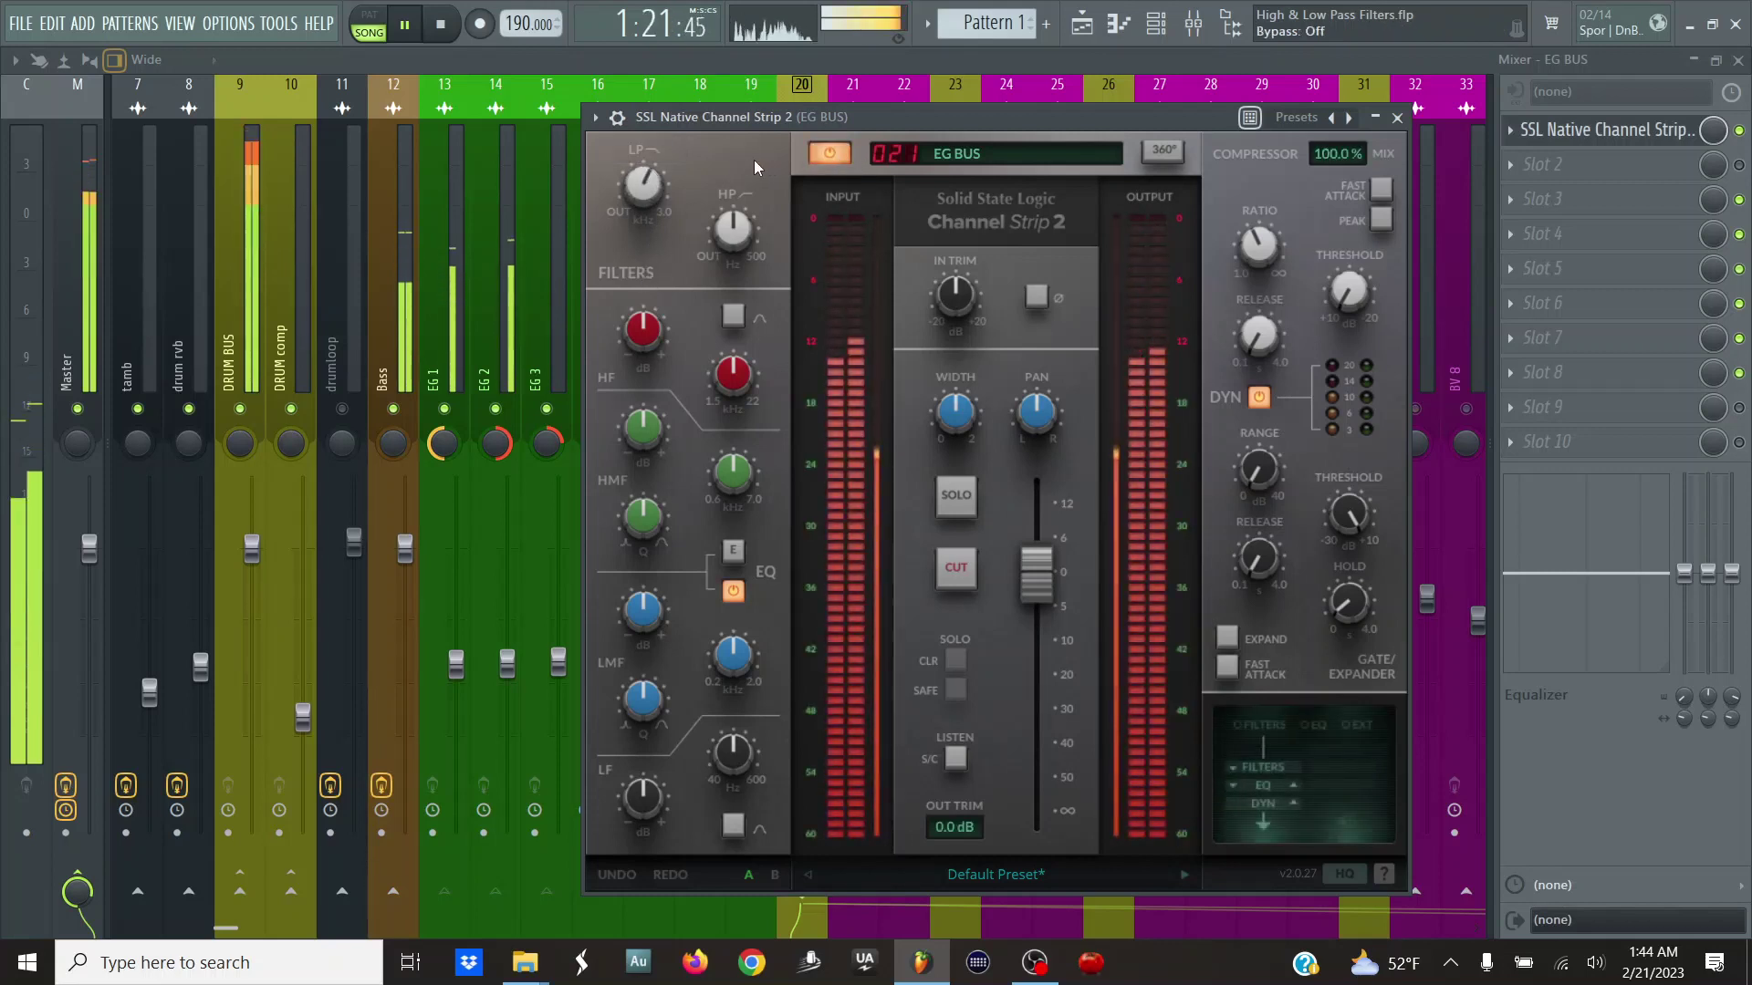
scroll(646, 189, "up", 2)
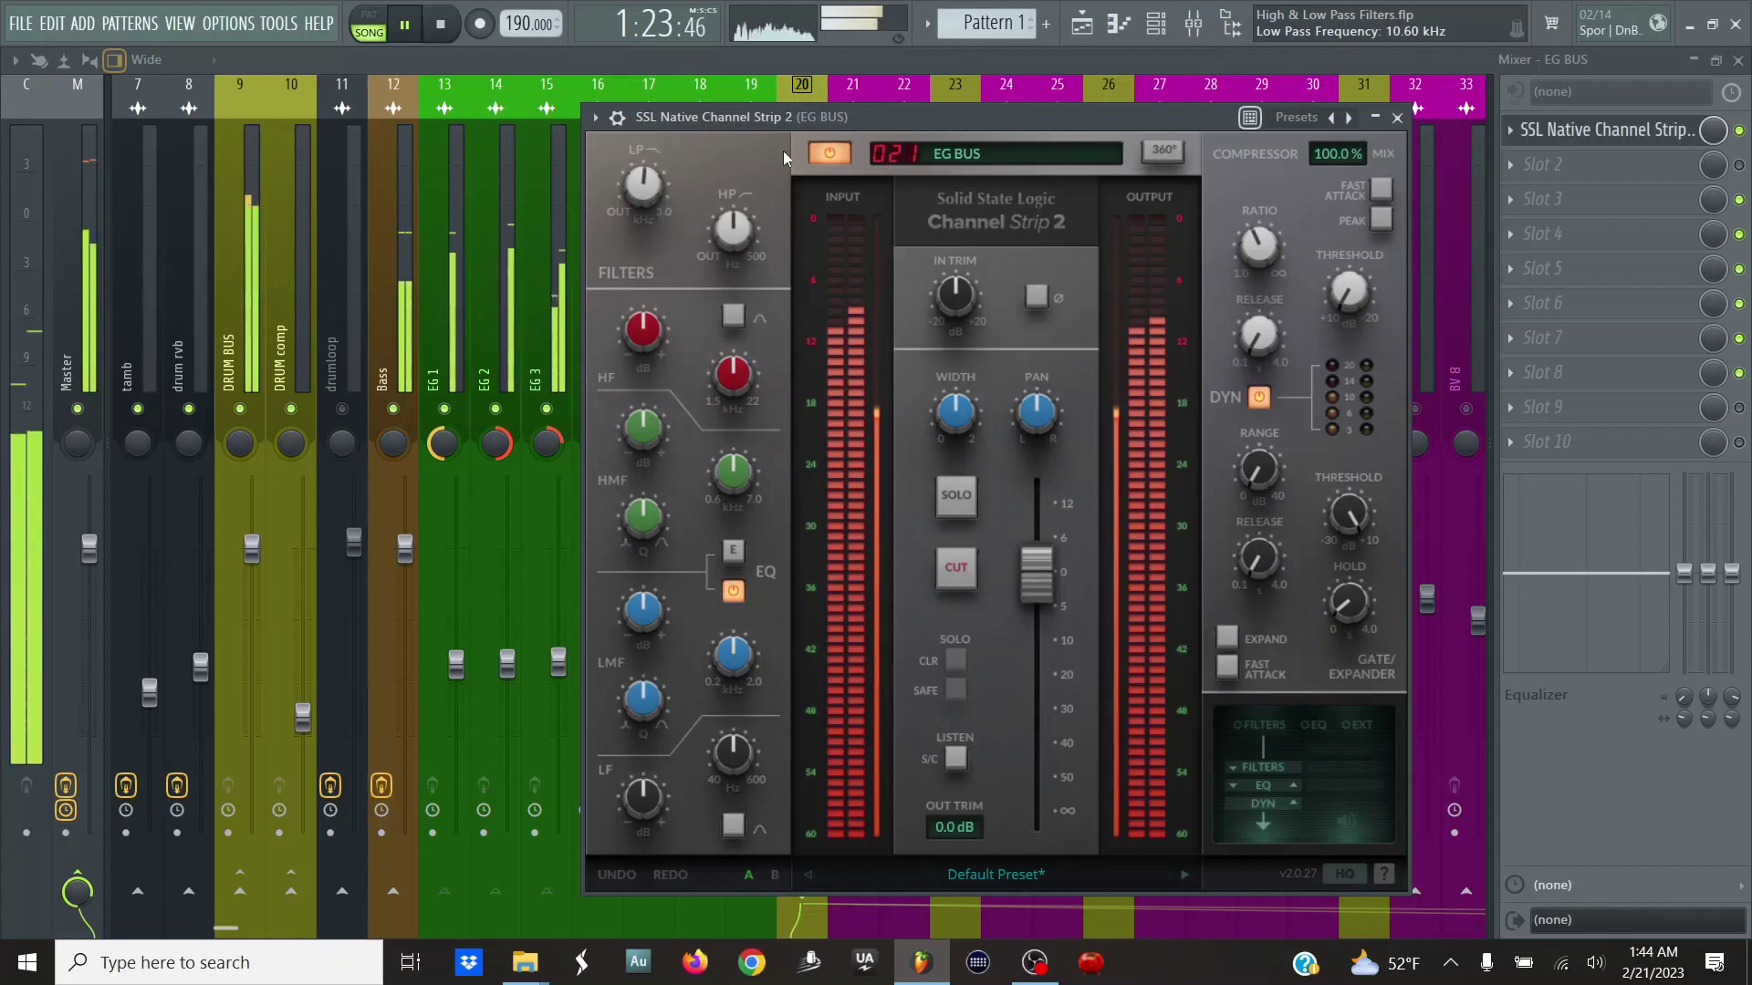
- Compare the guitars with the EG BUS channel strip bypassed and re-enabled, fine-tune its low-pass to 11.66 kHz and close the strip
left_click(831, 161)
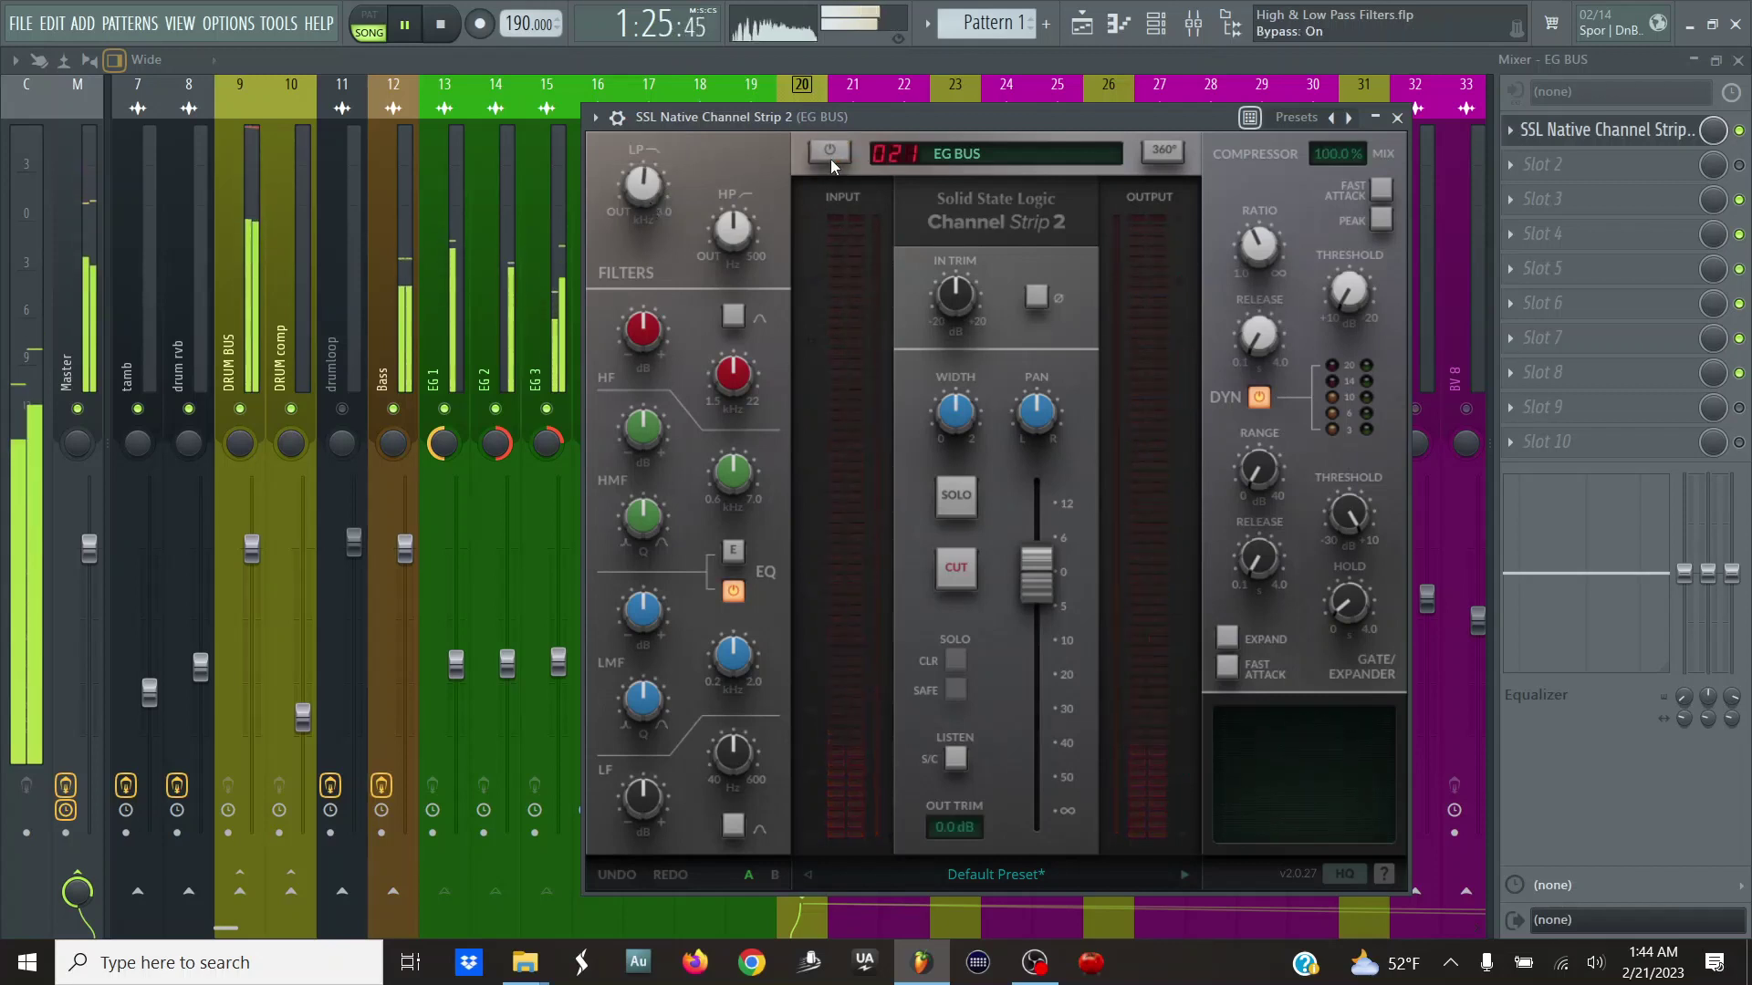
left_click(829, 157)
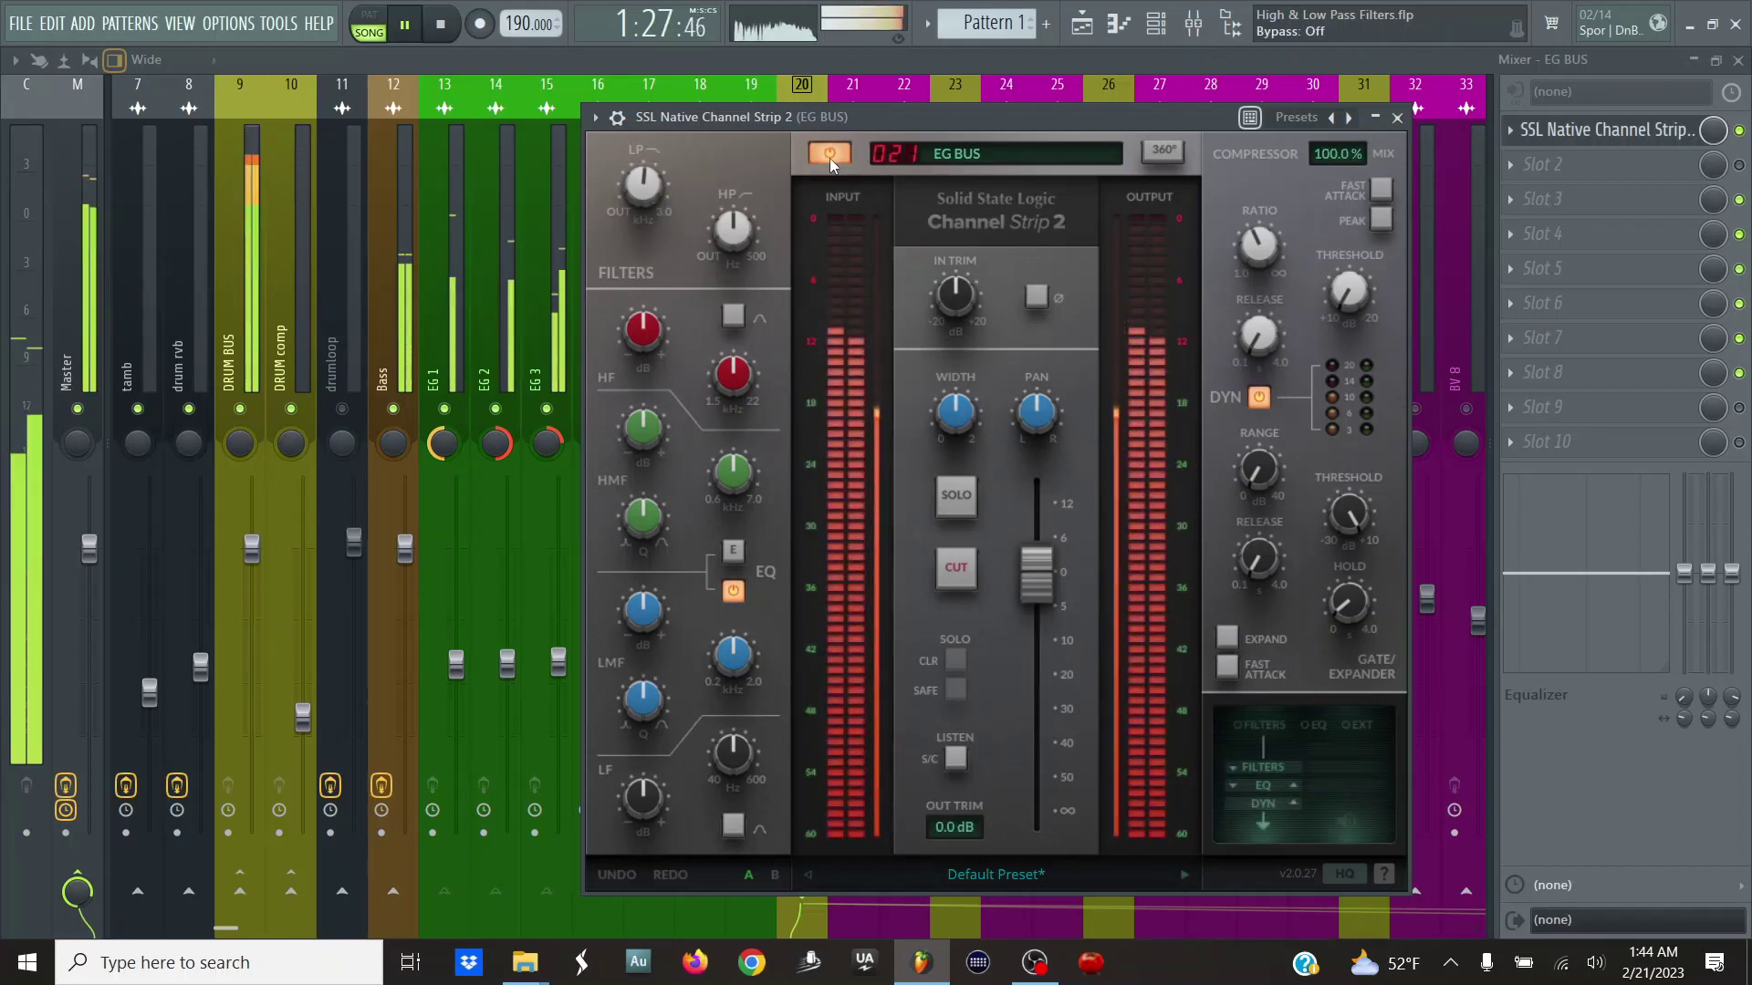
left_click(829, 156)
left_click(829, 157)
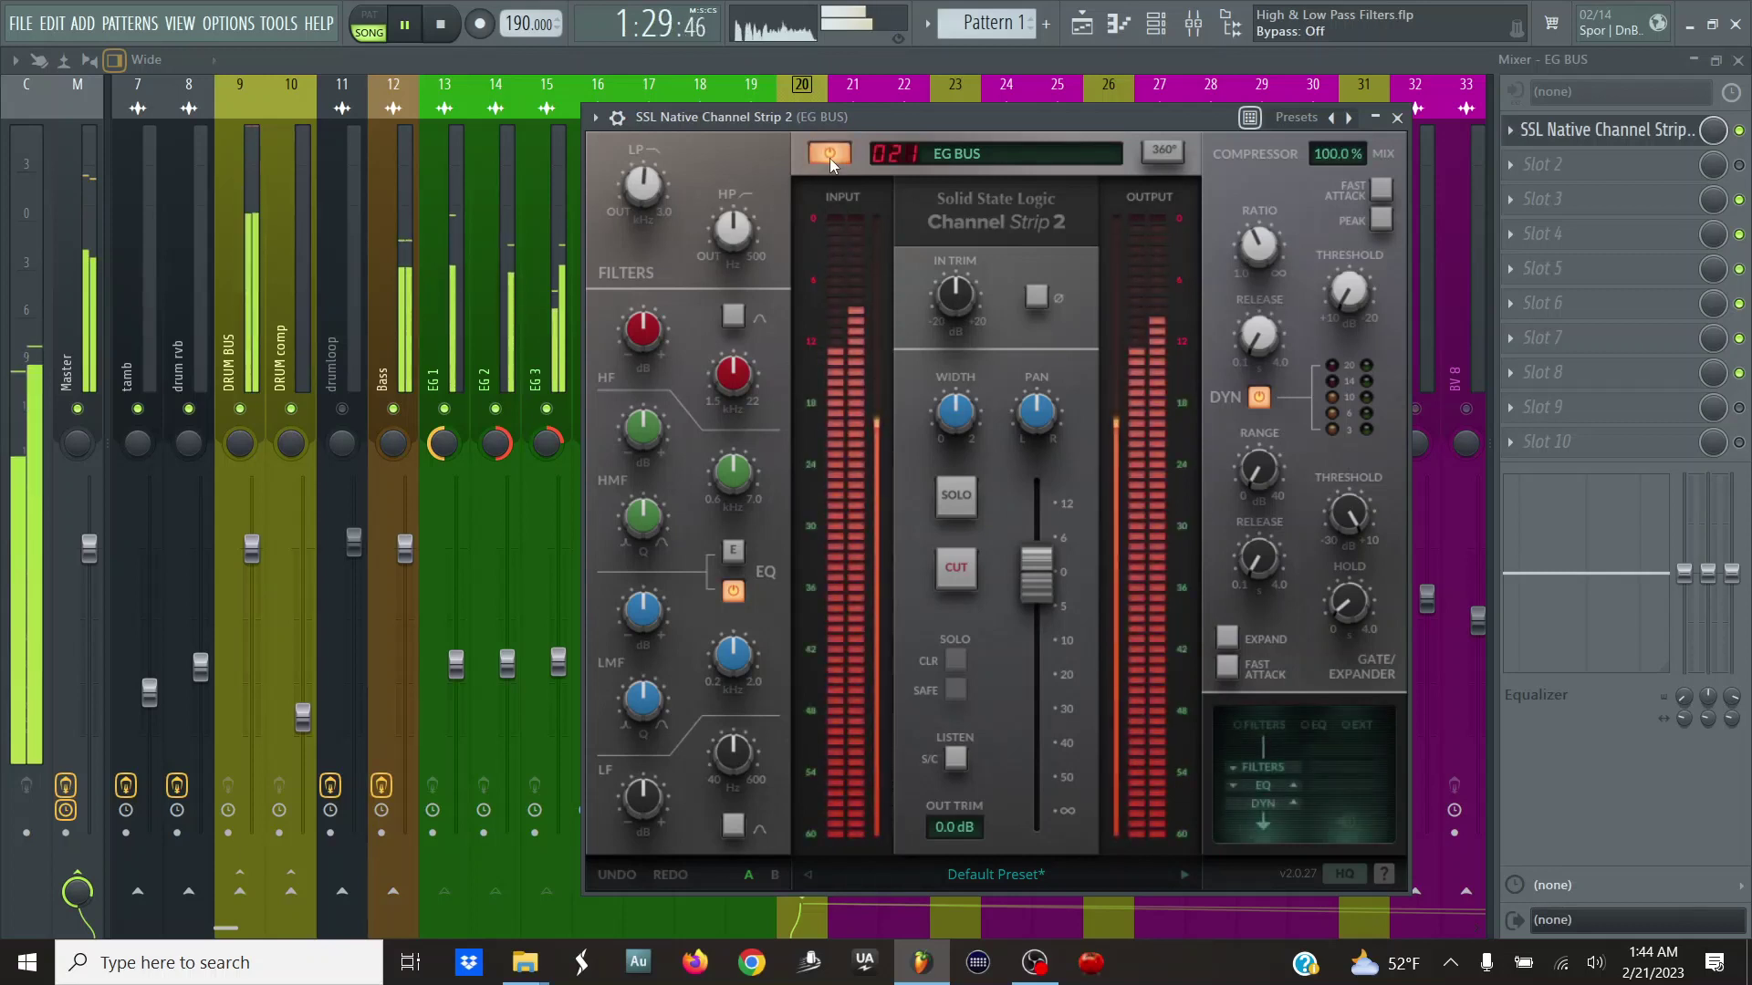
mouse_move(732, 241)
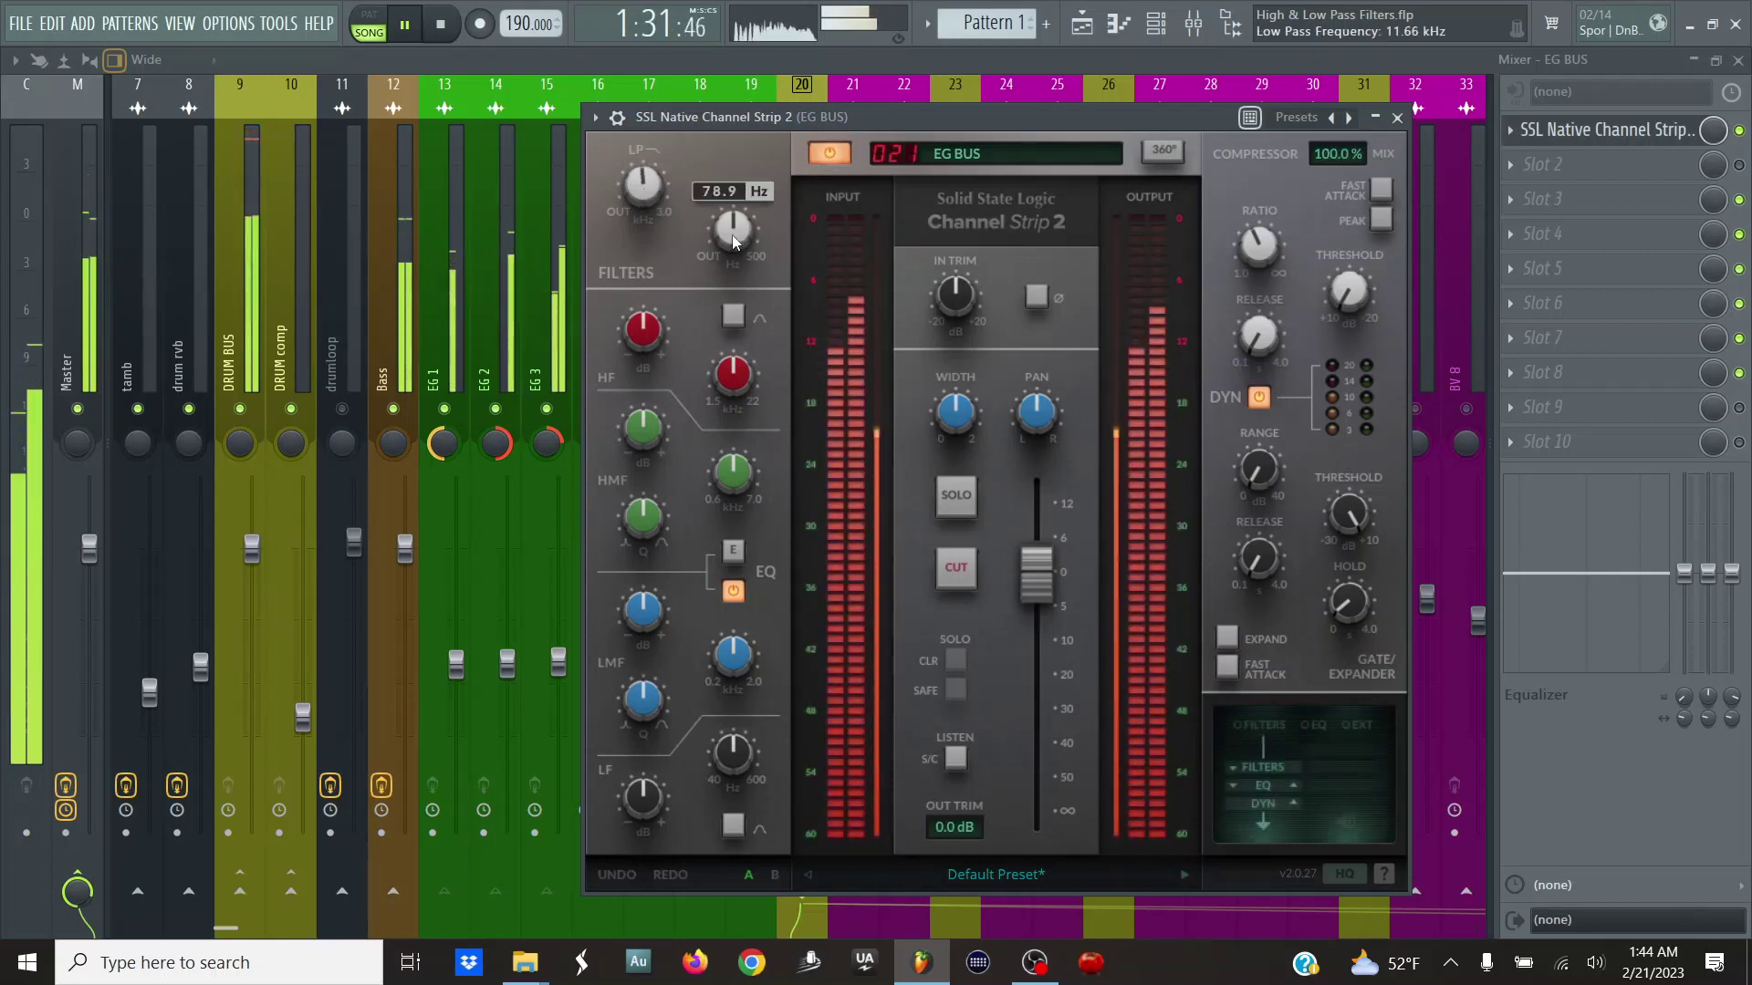
key("Escape")
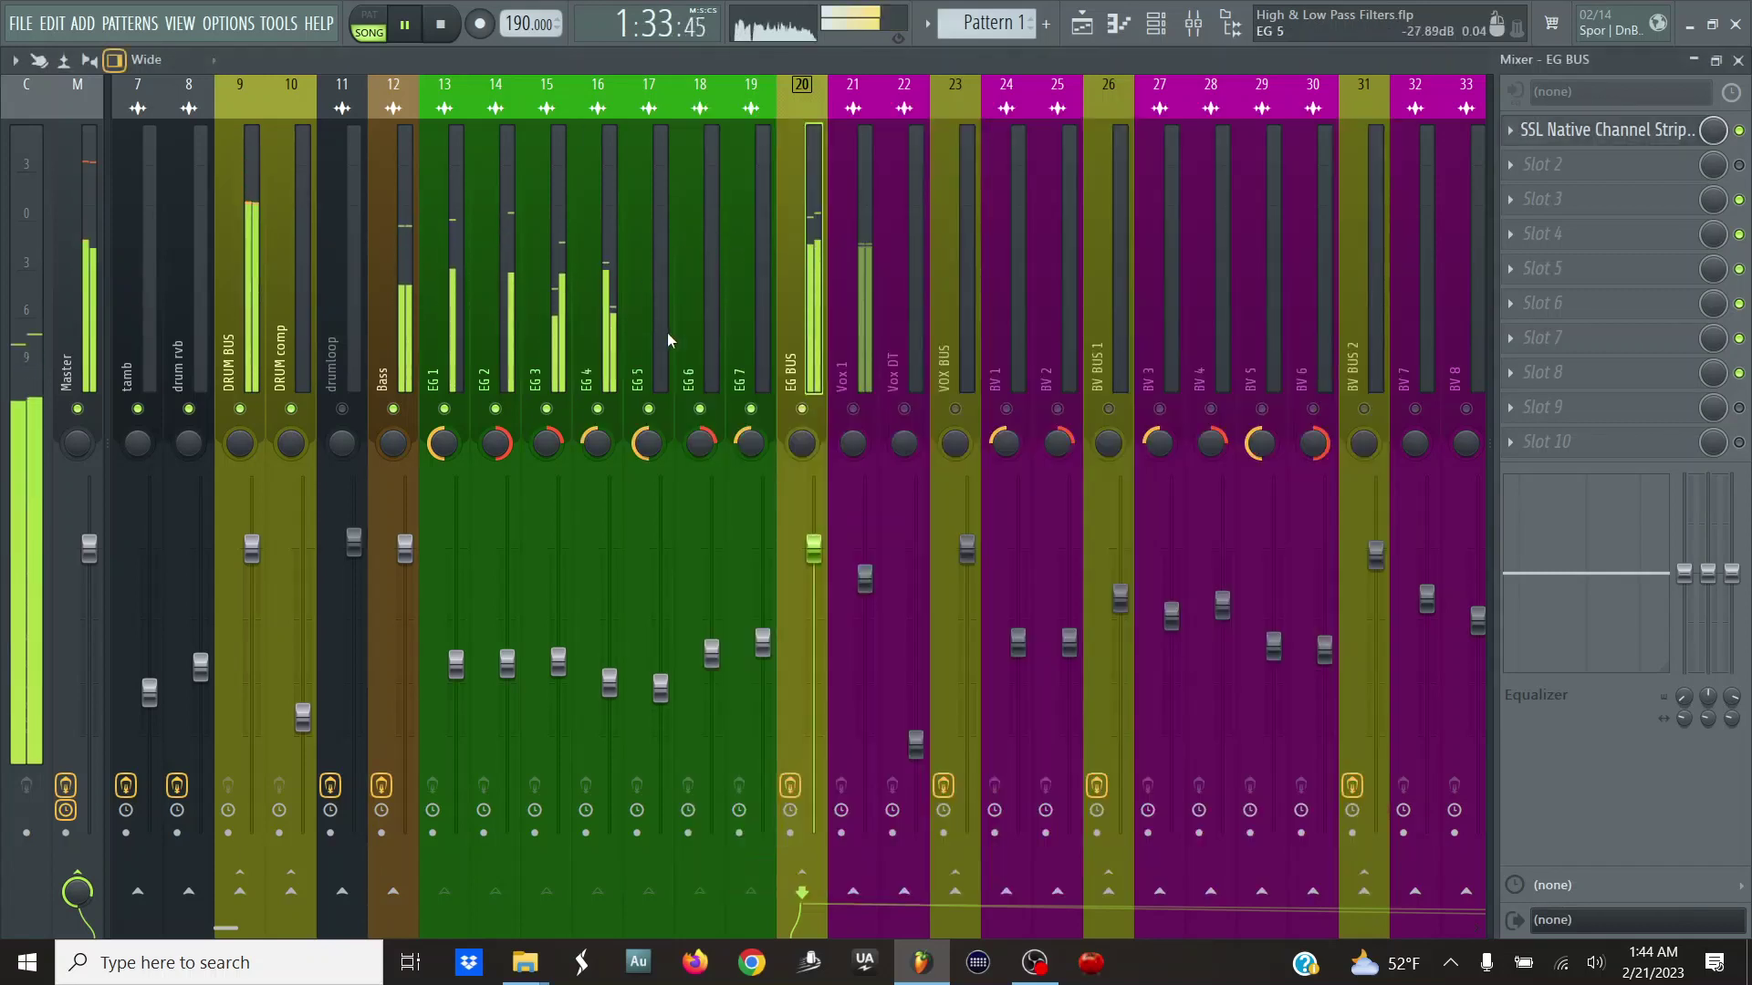
- Unmute the Vox 1, Vox DT and VOX BUS mixer tracks, then select VOX BUS
left_click(797, 783)
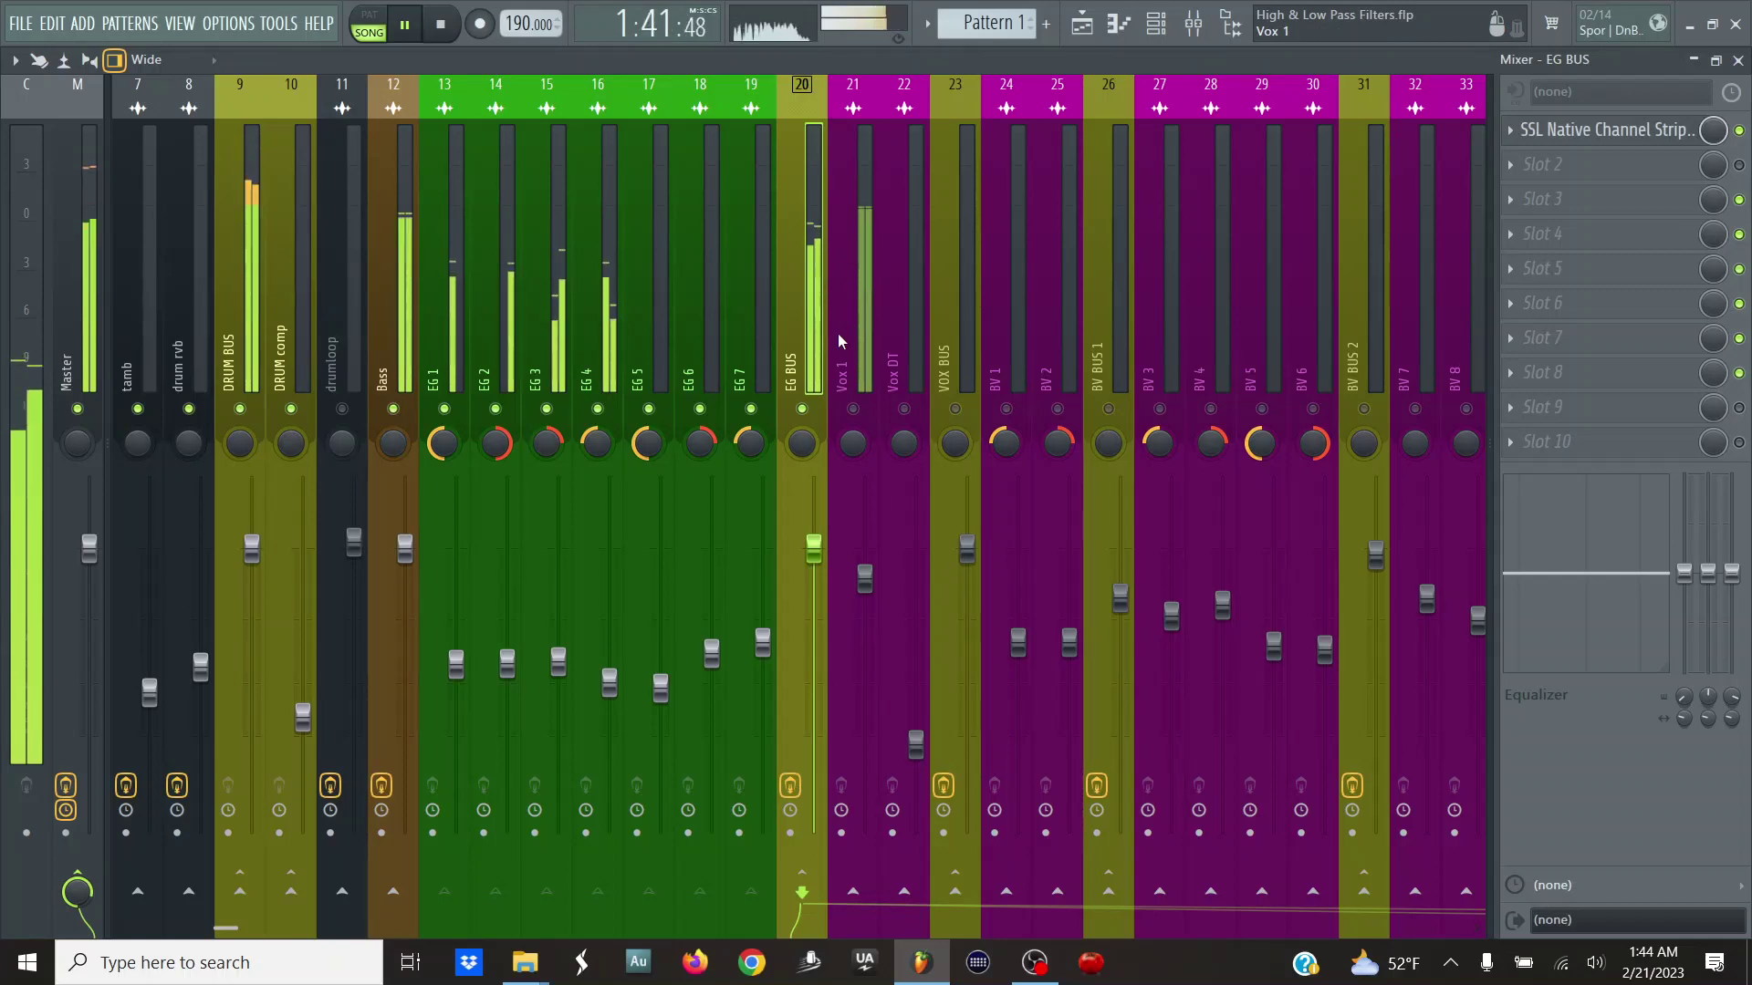
scroll(838, 332, "right", 2)
left_click(546, 409)
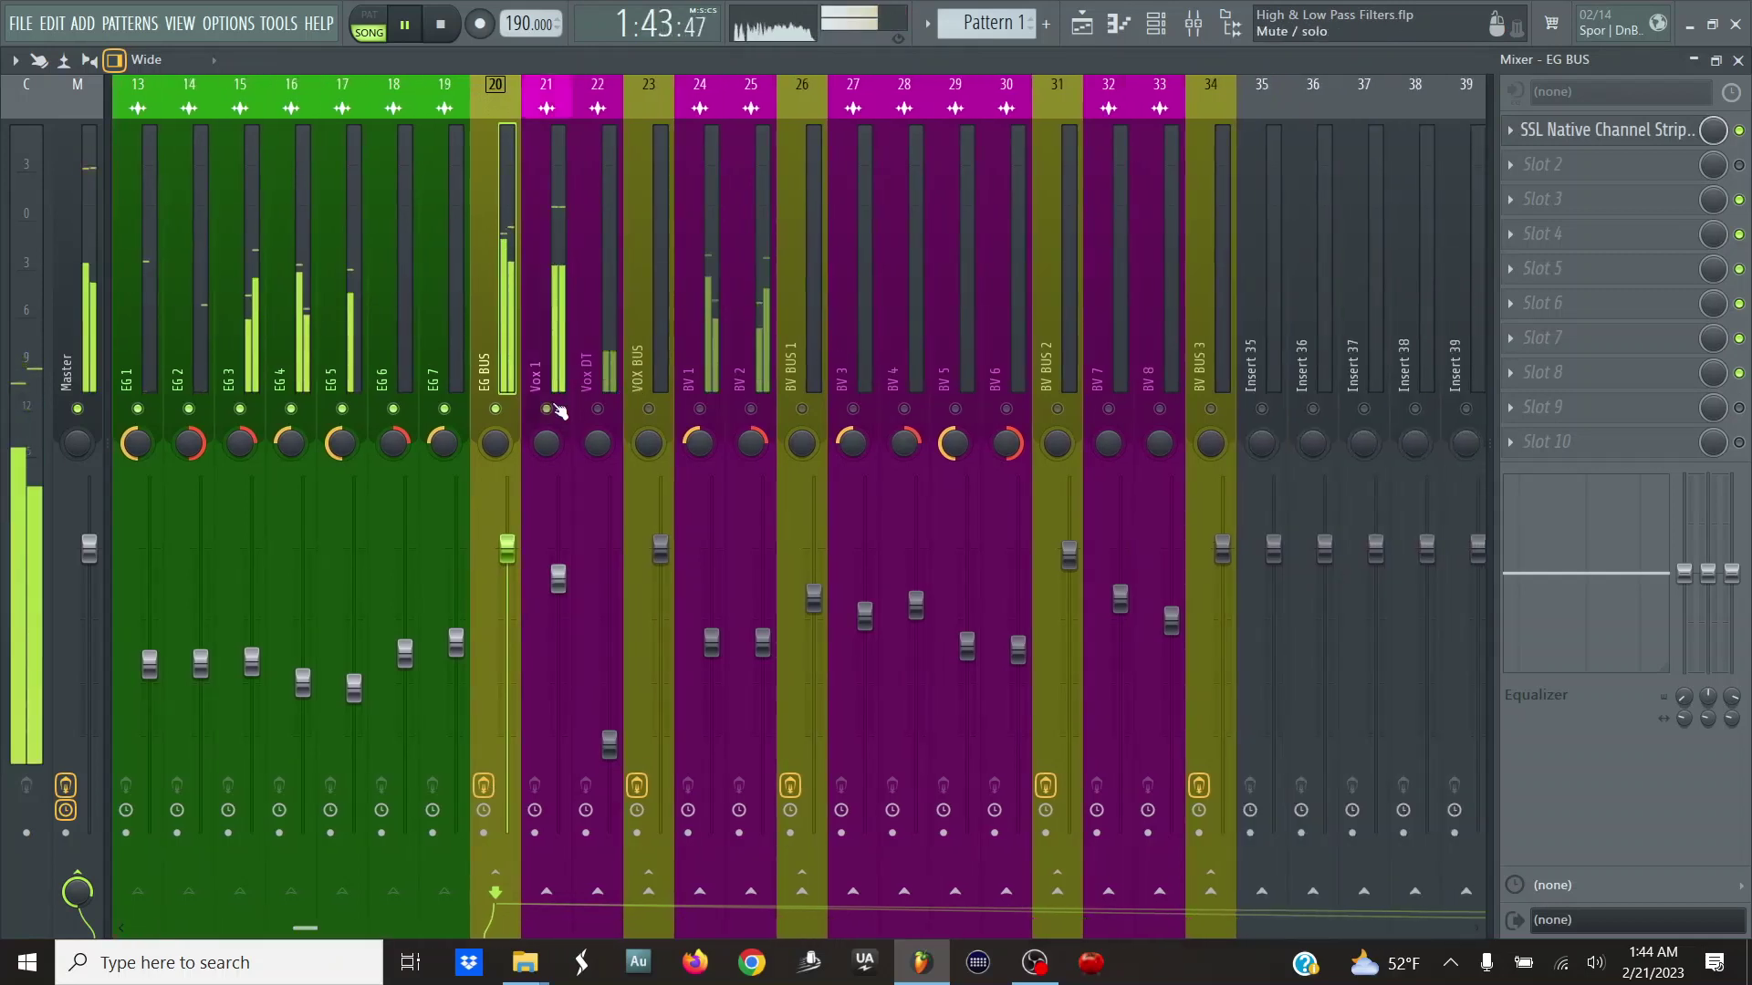
left_click(648, 408)
left_click(598, 409)
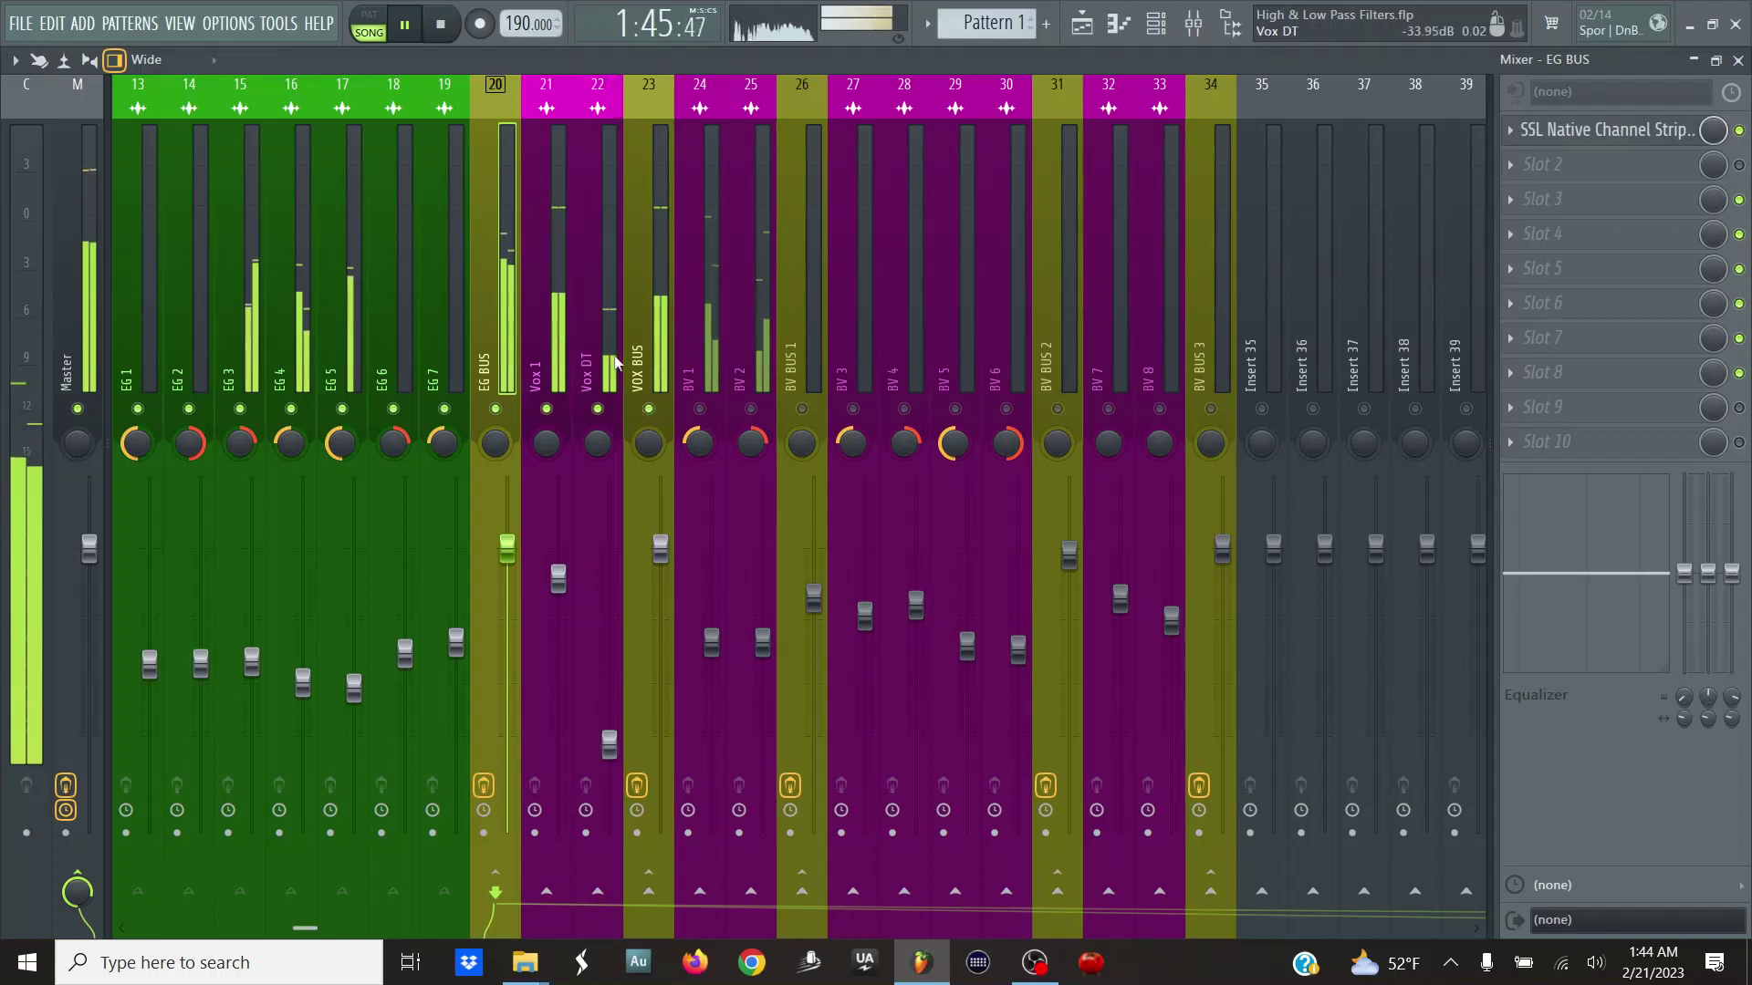
scroll(606, 359, "right", 2)
scroll(606, 360, "left", 3)
left_click(796, 368)
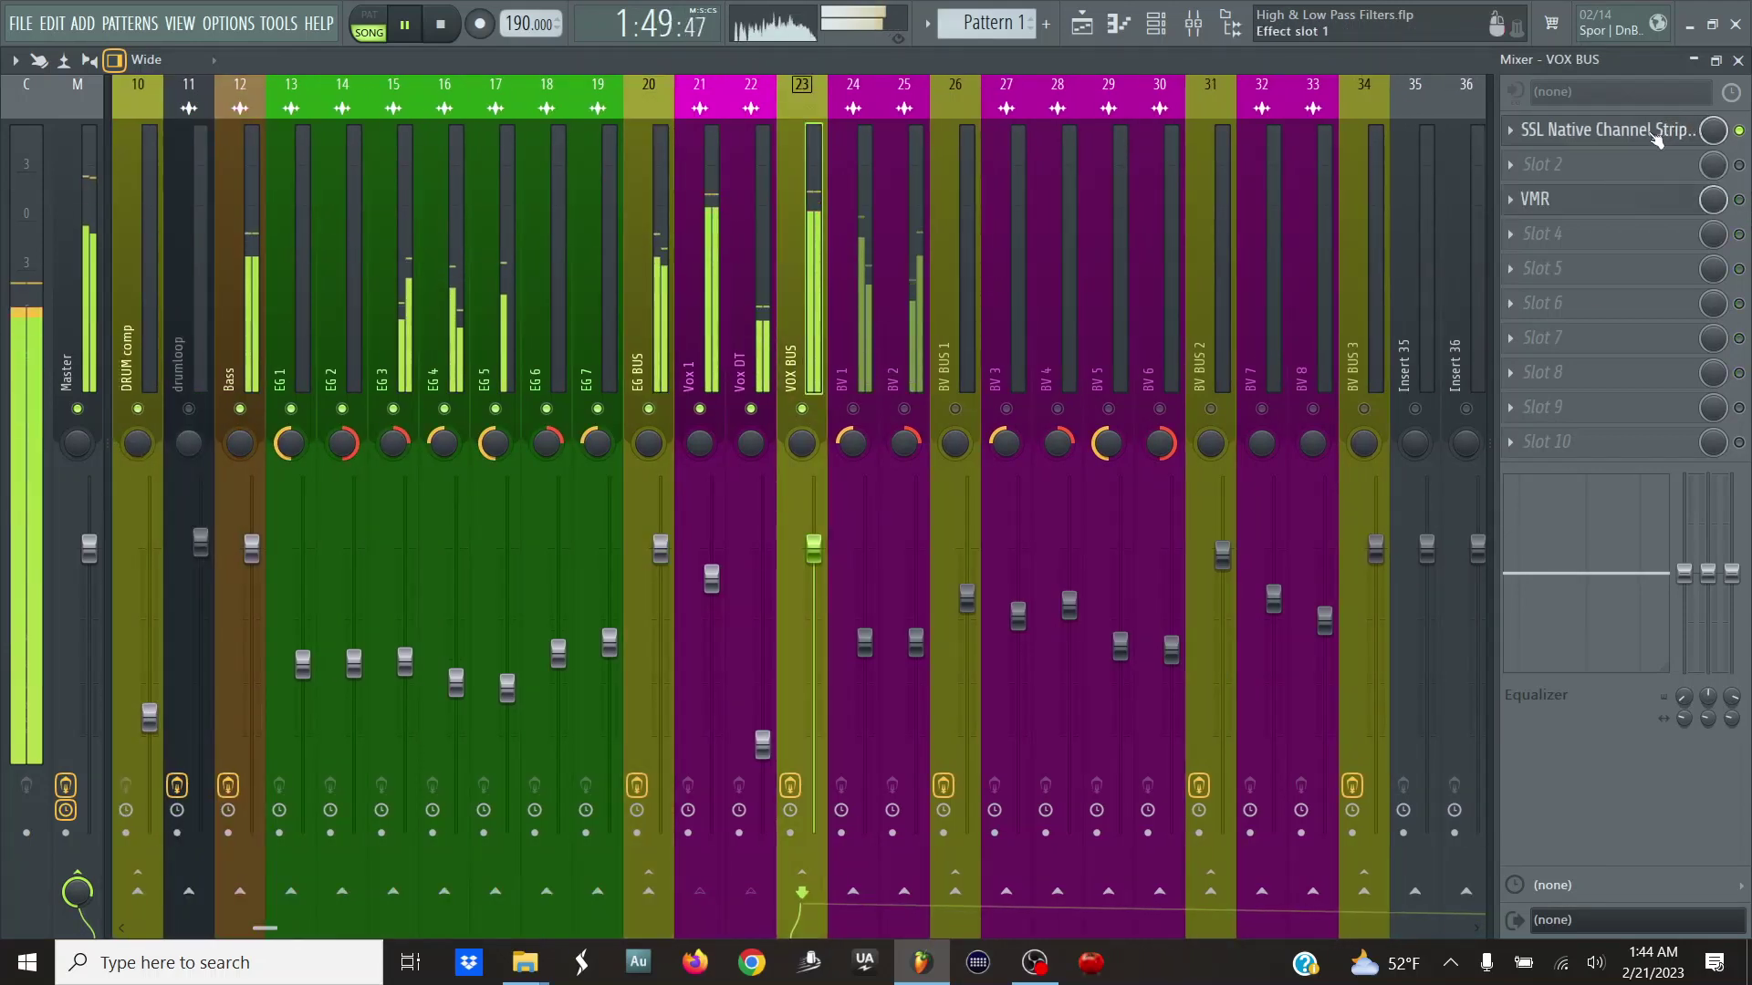
- Move the song position to bar 81 in the playlist arrangement and restart playback from there
key("F5")
scroll(976, 244, "down", 4)
scroll(977, 244, "up", 4)
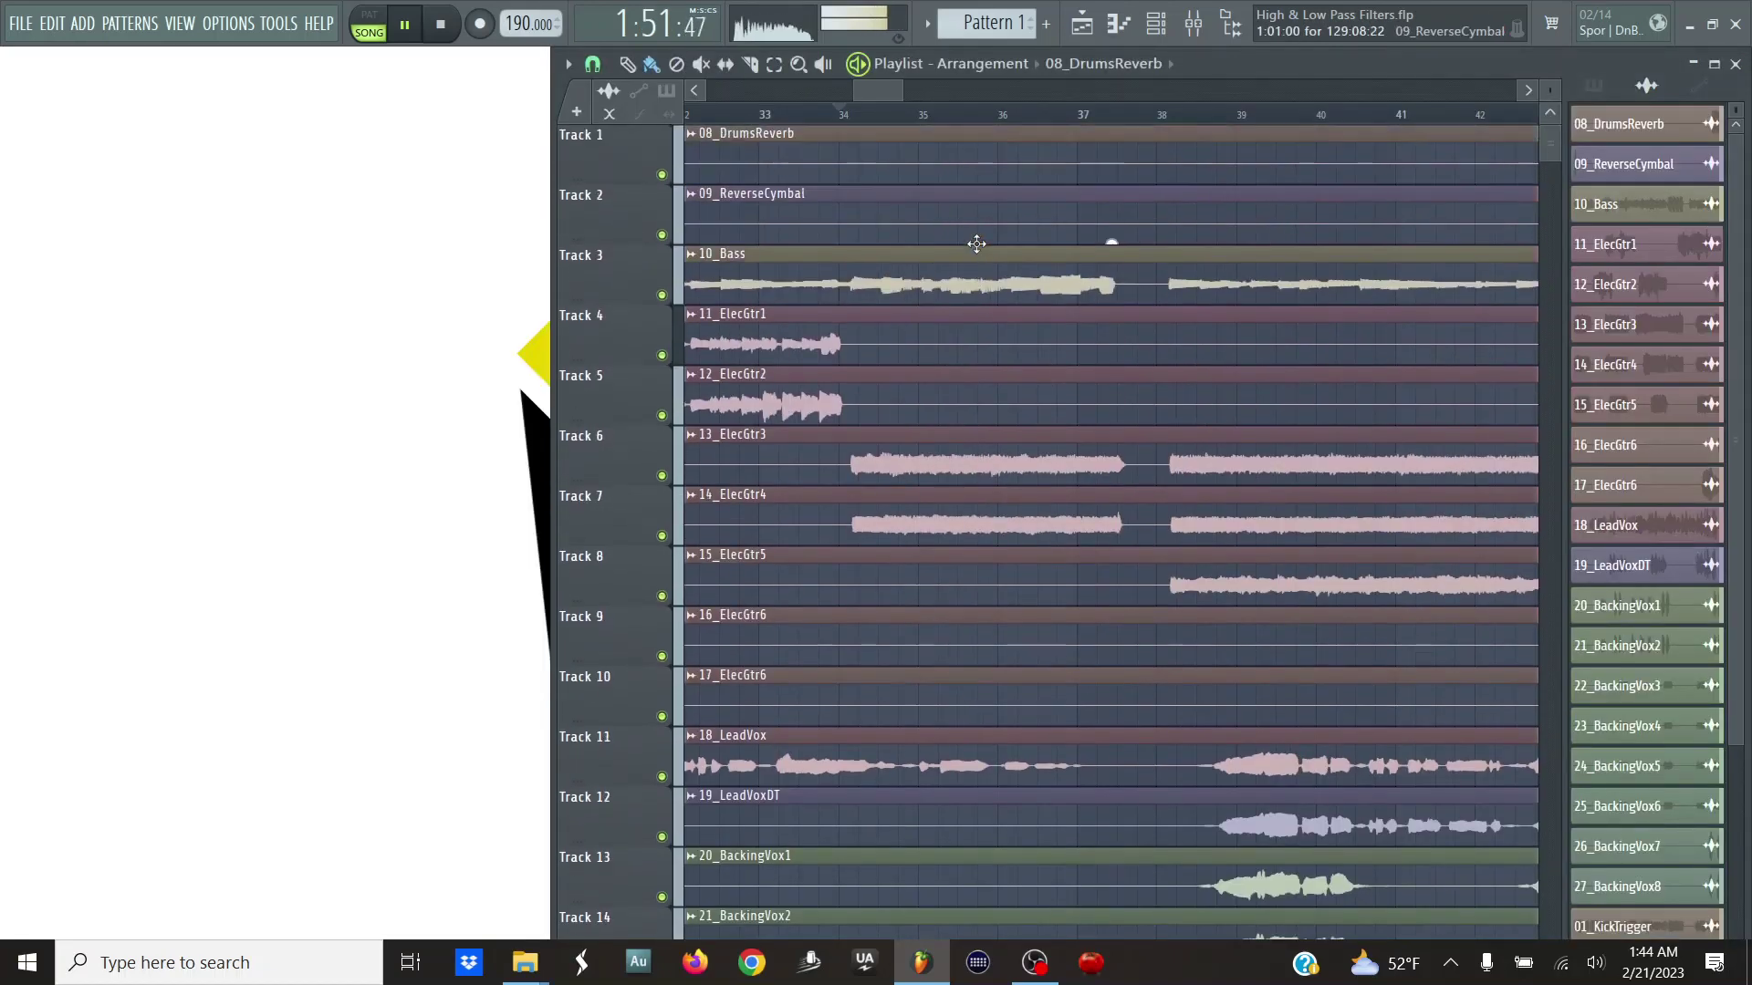
scroll(923, 128, "down", 5)
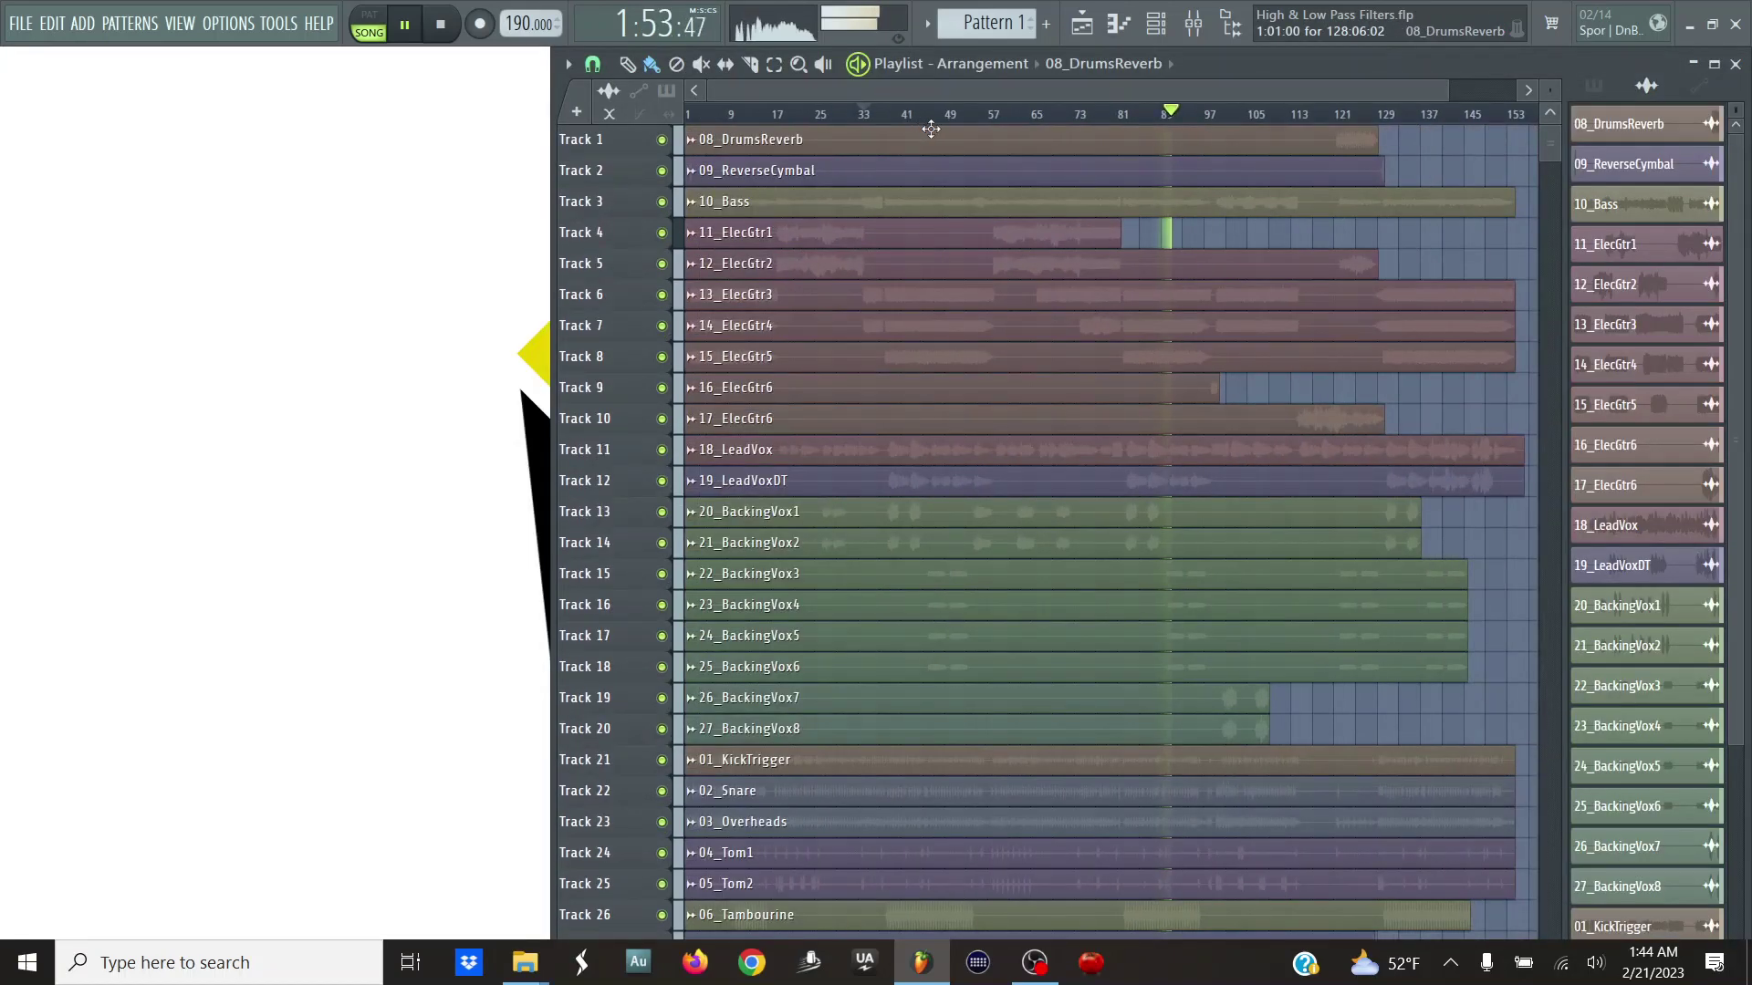
key("space")
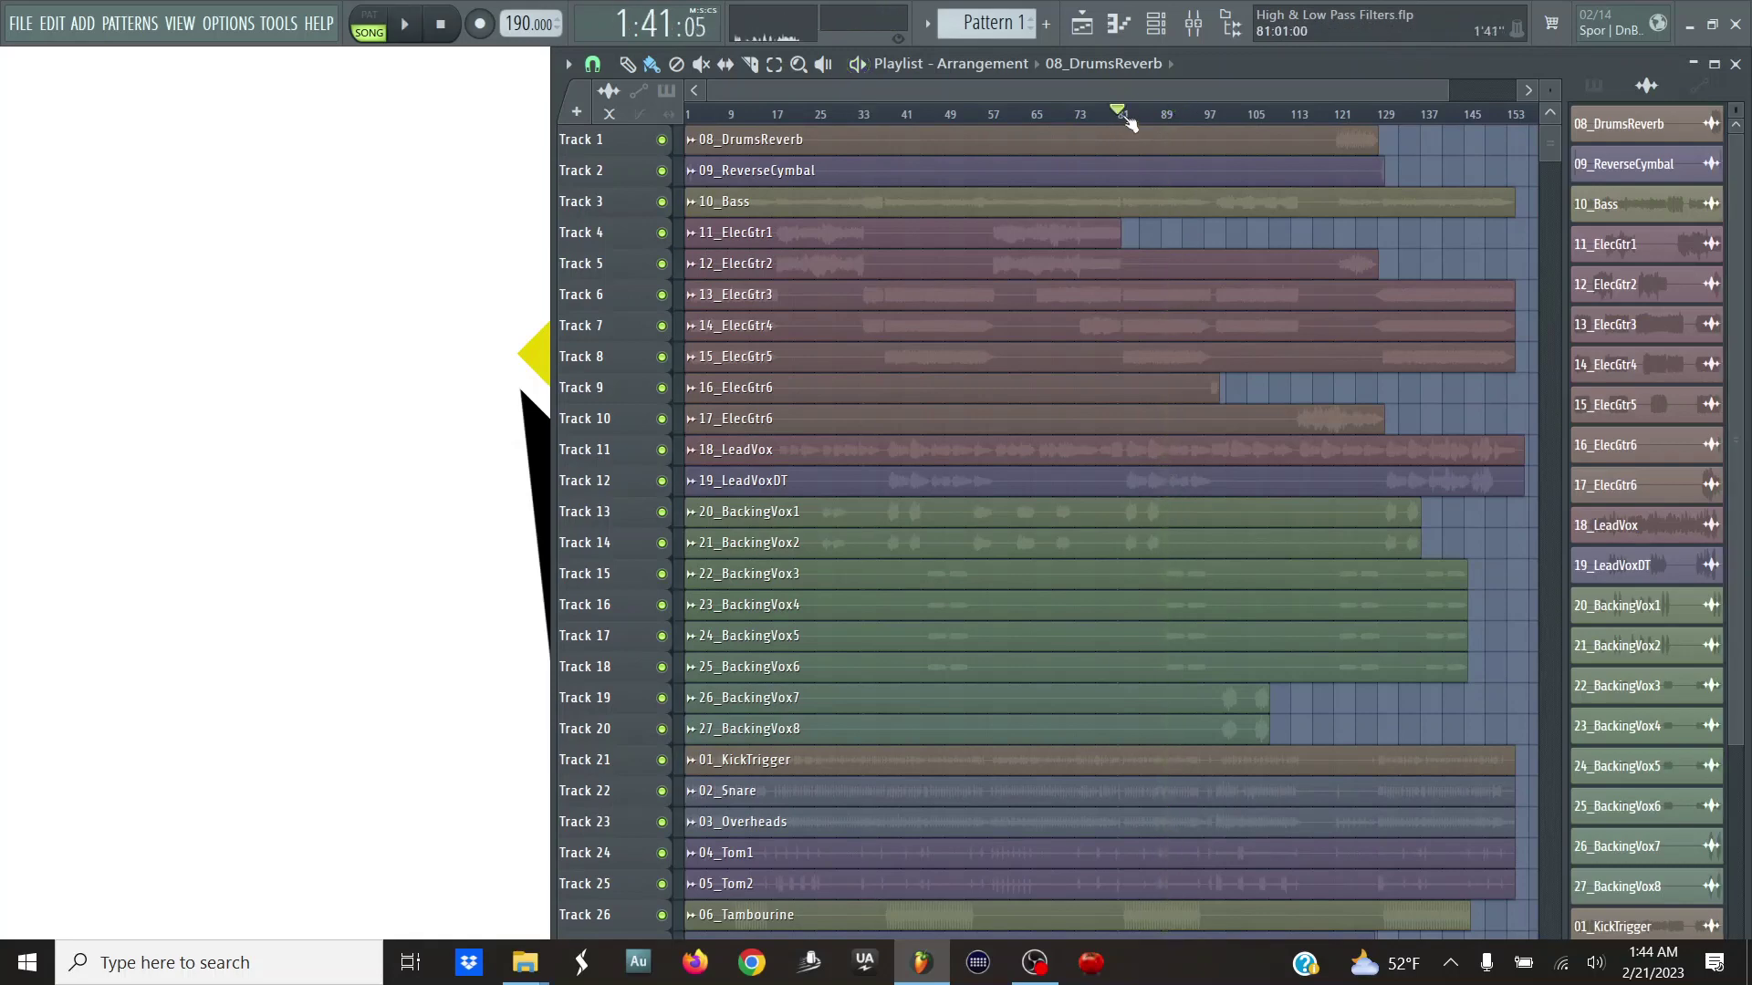
key("space")
scroll(860, 101, "up", 5)
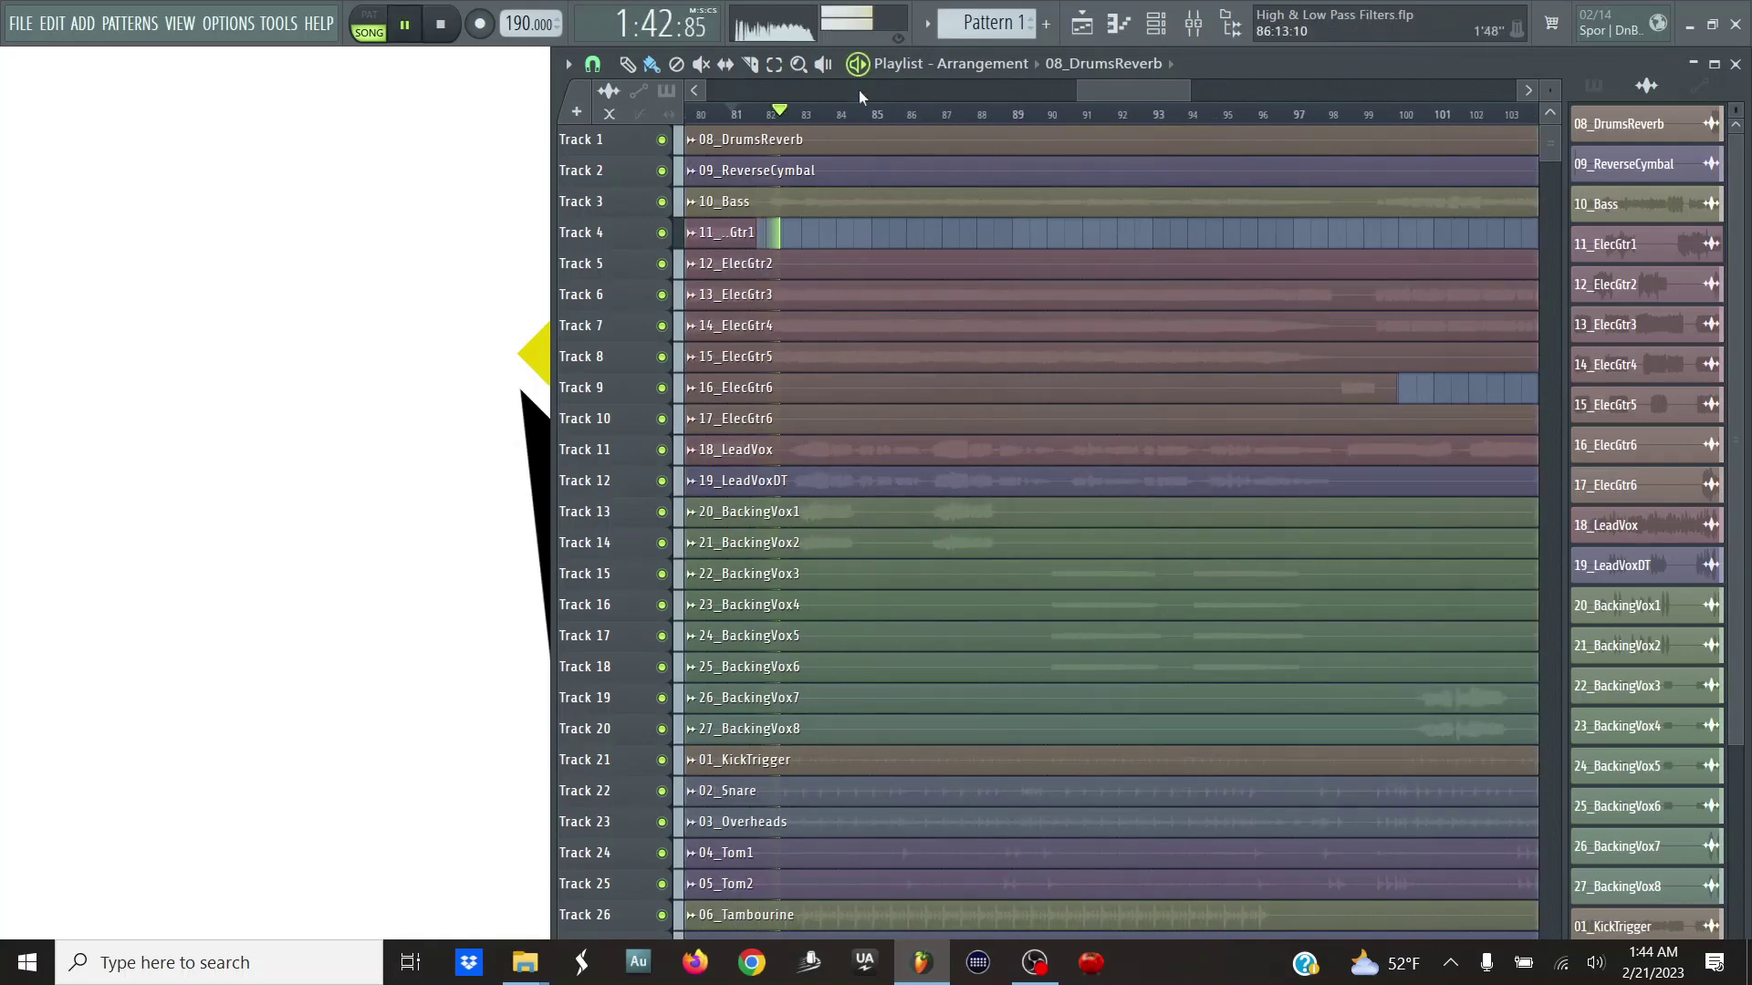
- Return to the mixer, open the VOX BUS channel strip with playback stopped and move its window clear of the VOX BUS track
left_click(1188, 33)
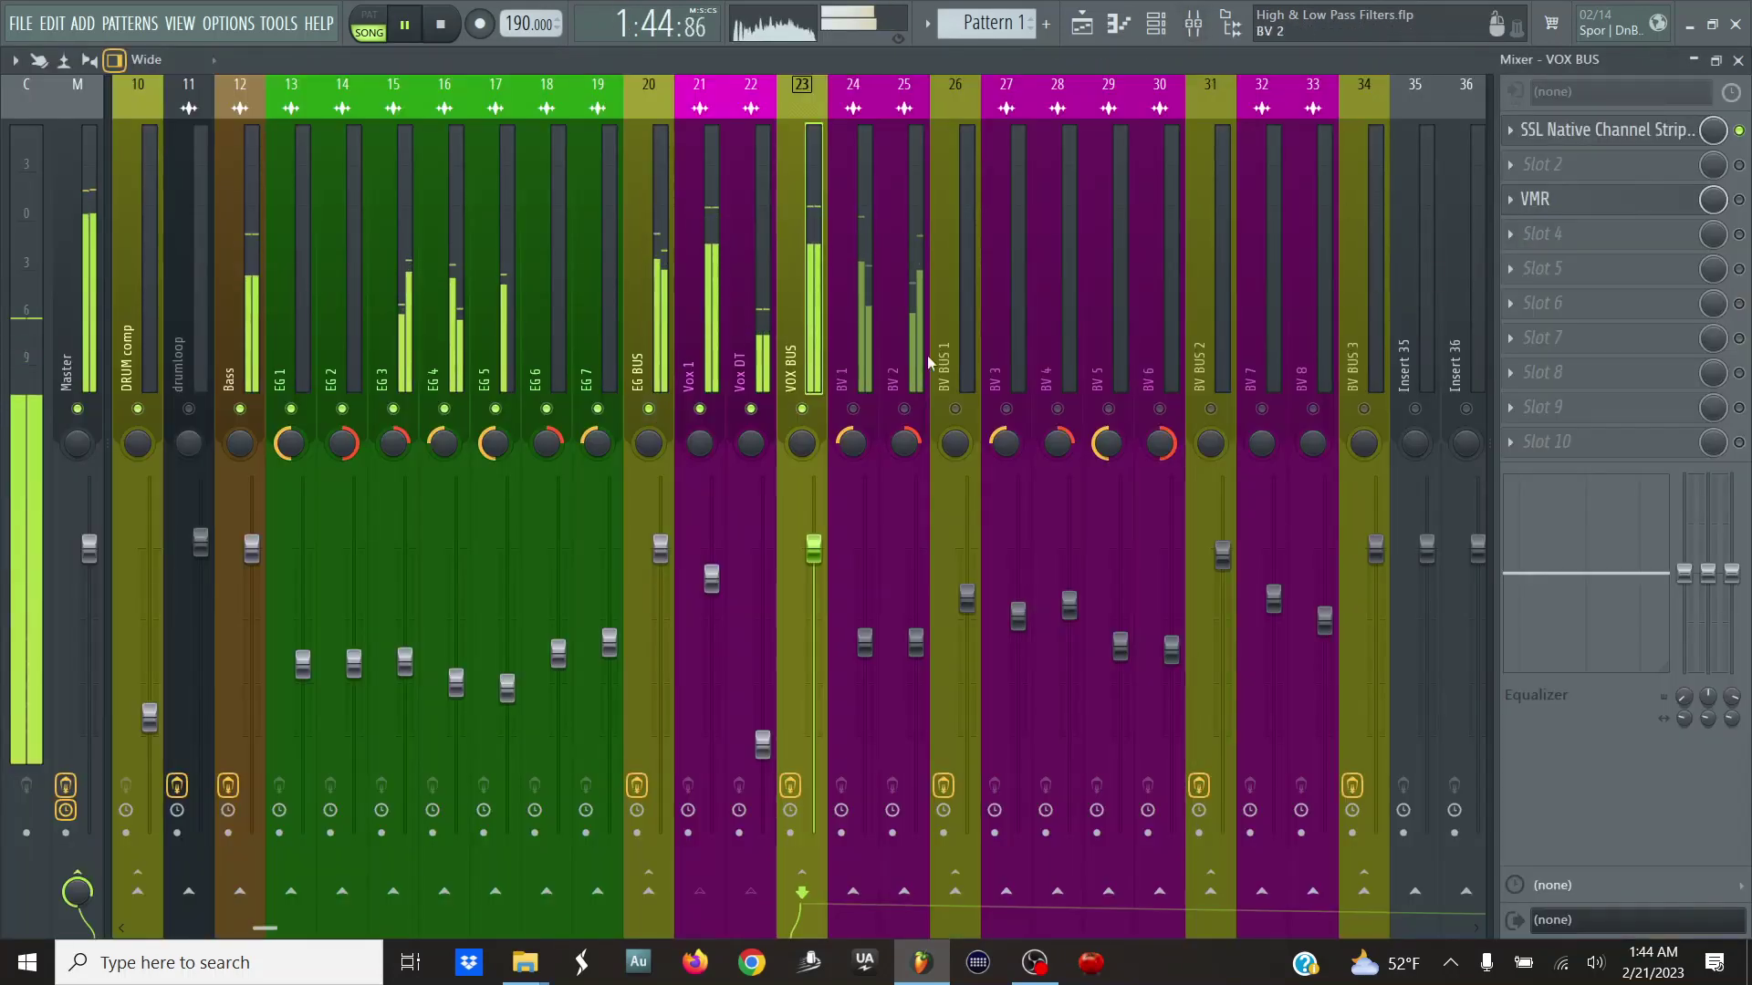
left_click(1577, 134)
key("space")
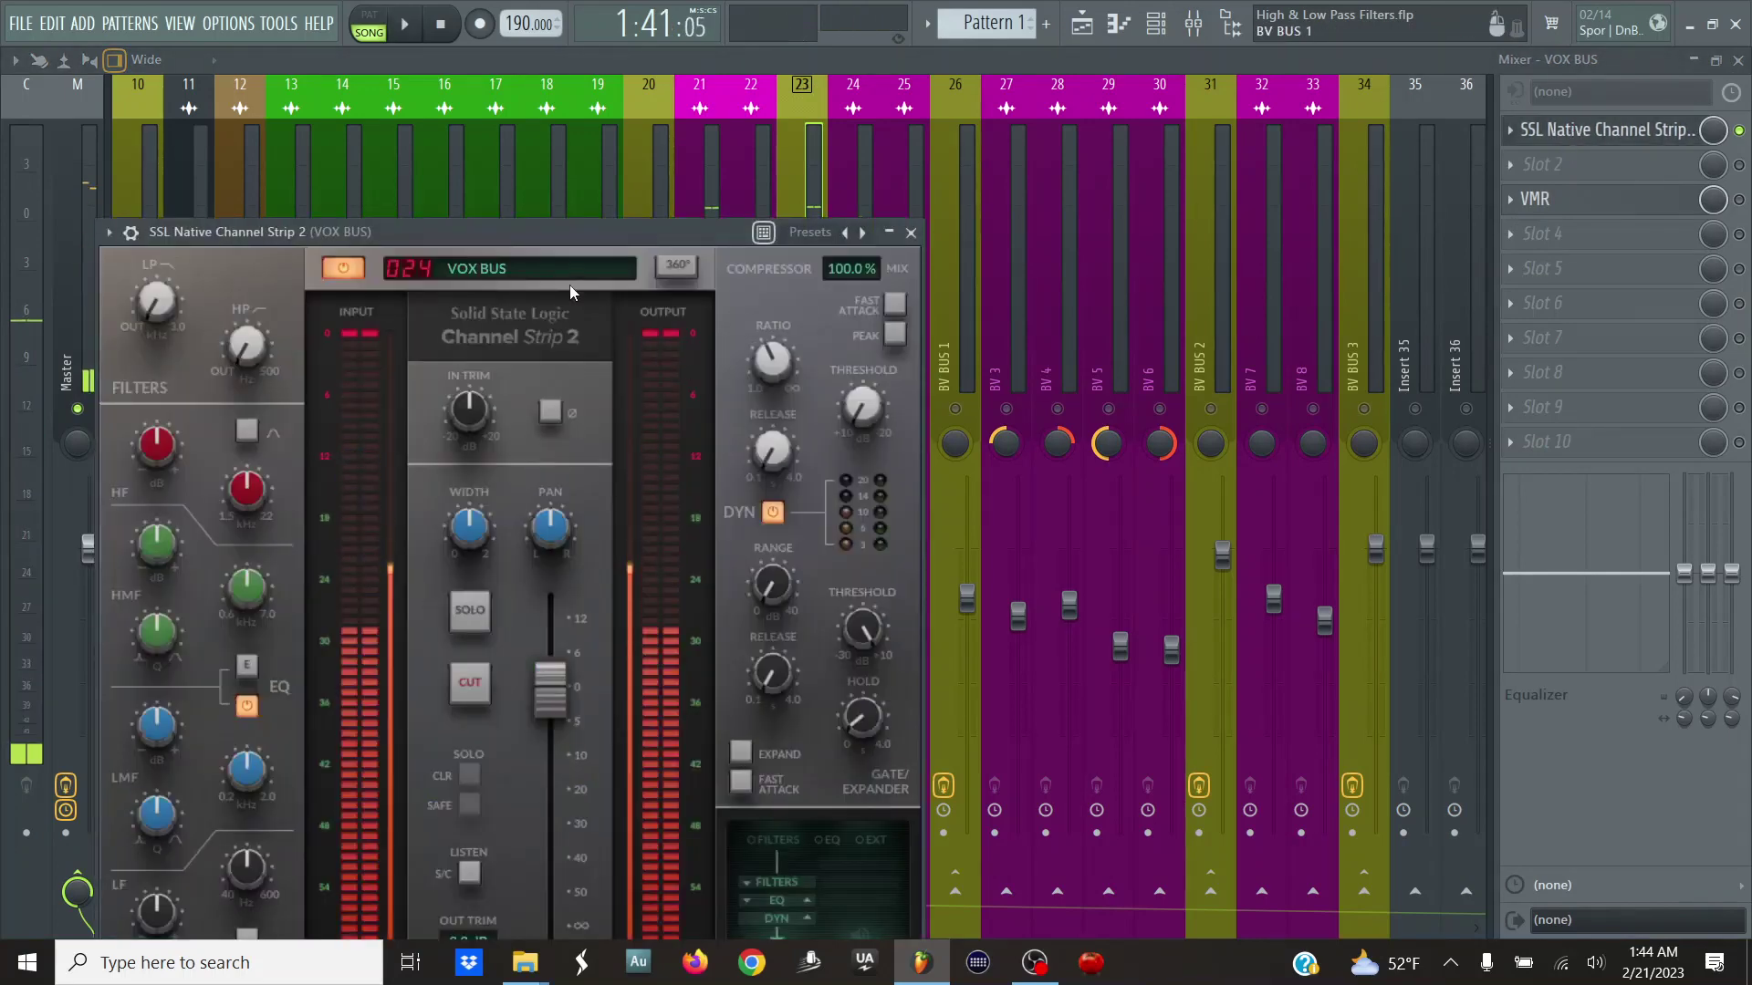
left_click_drag(450, 235, 1184, 133)
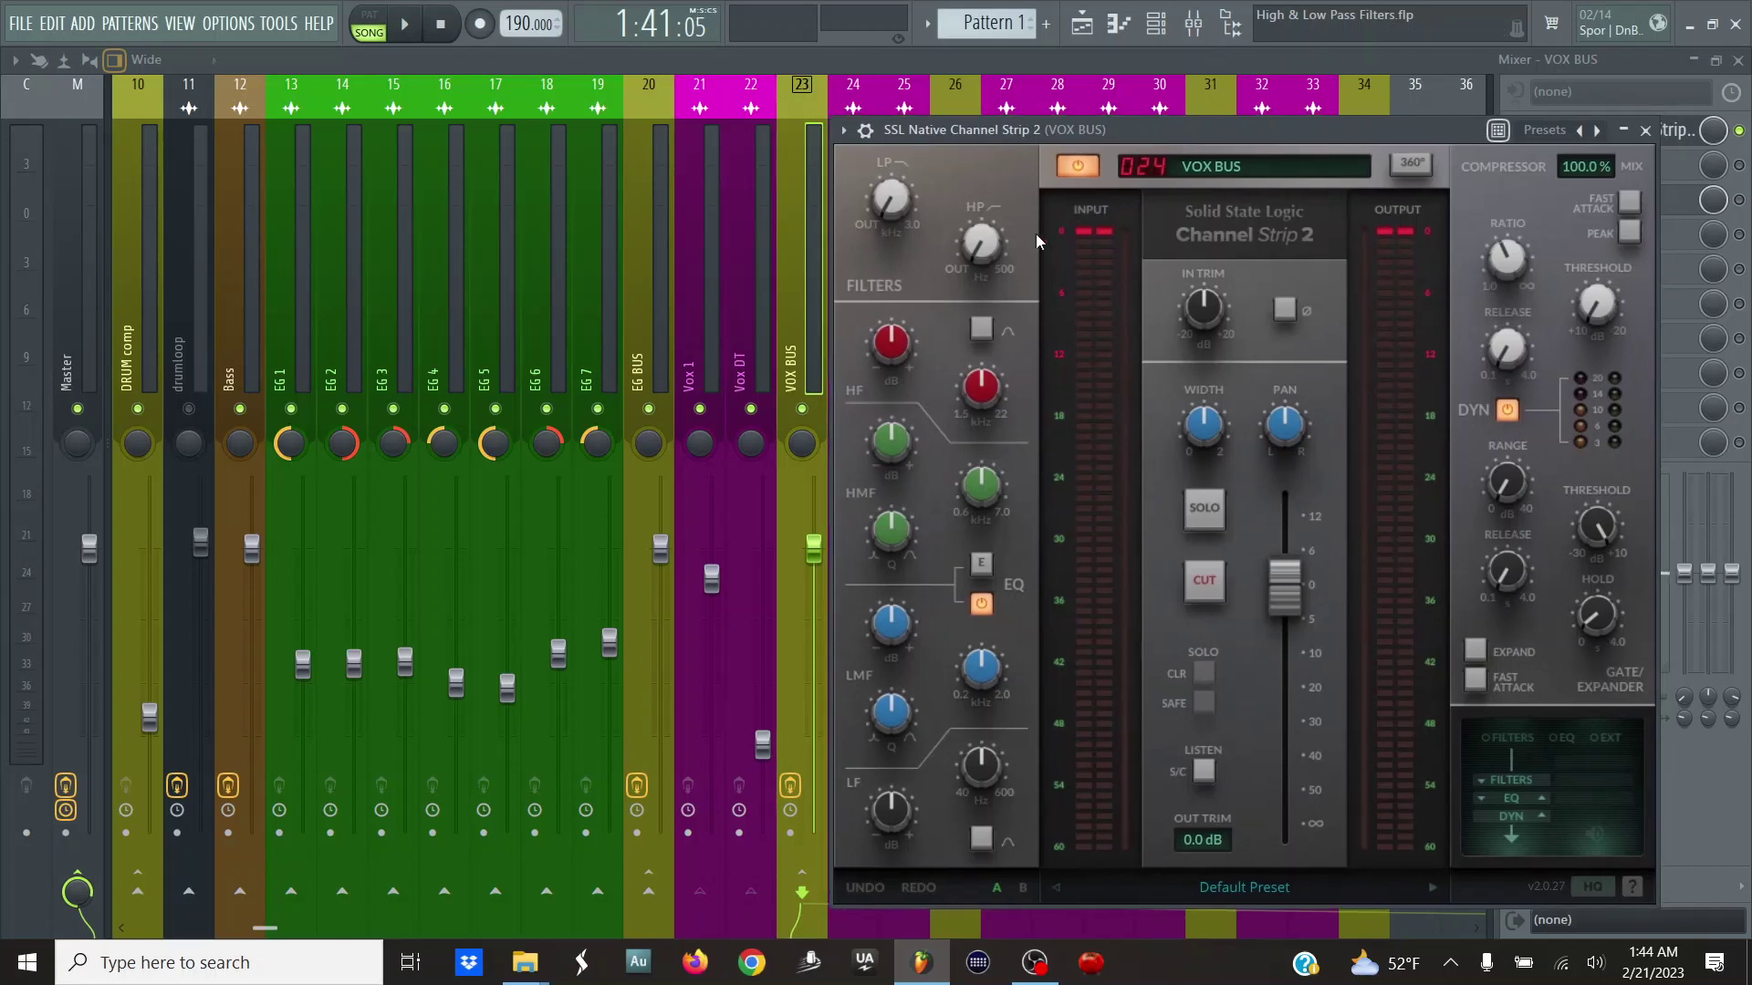
- Play the song and sweep the VOX BUS high-pass filter up from OUT, raising it to 133.8 Hz
mouse_move(974, 256)
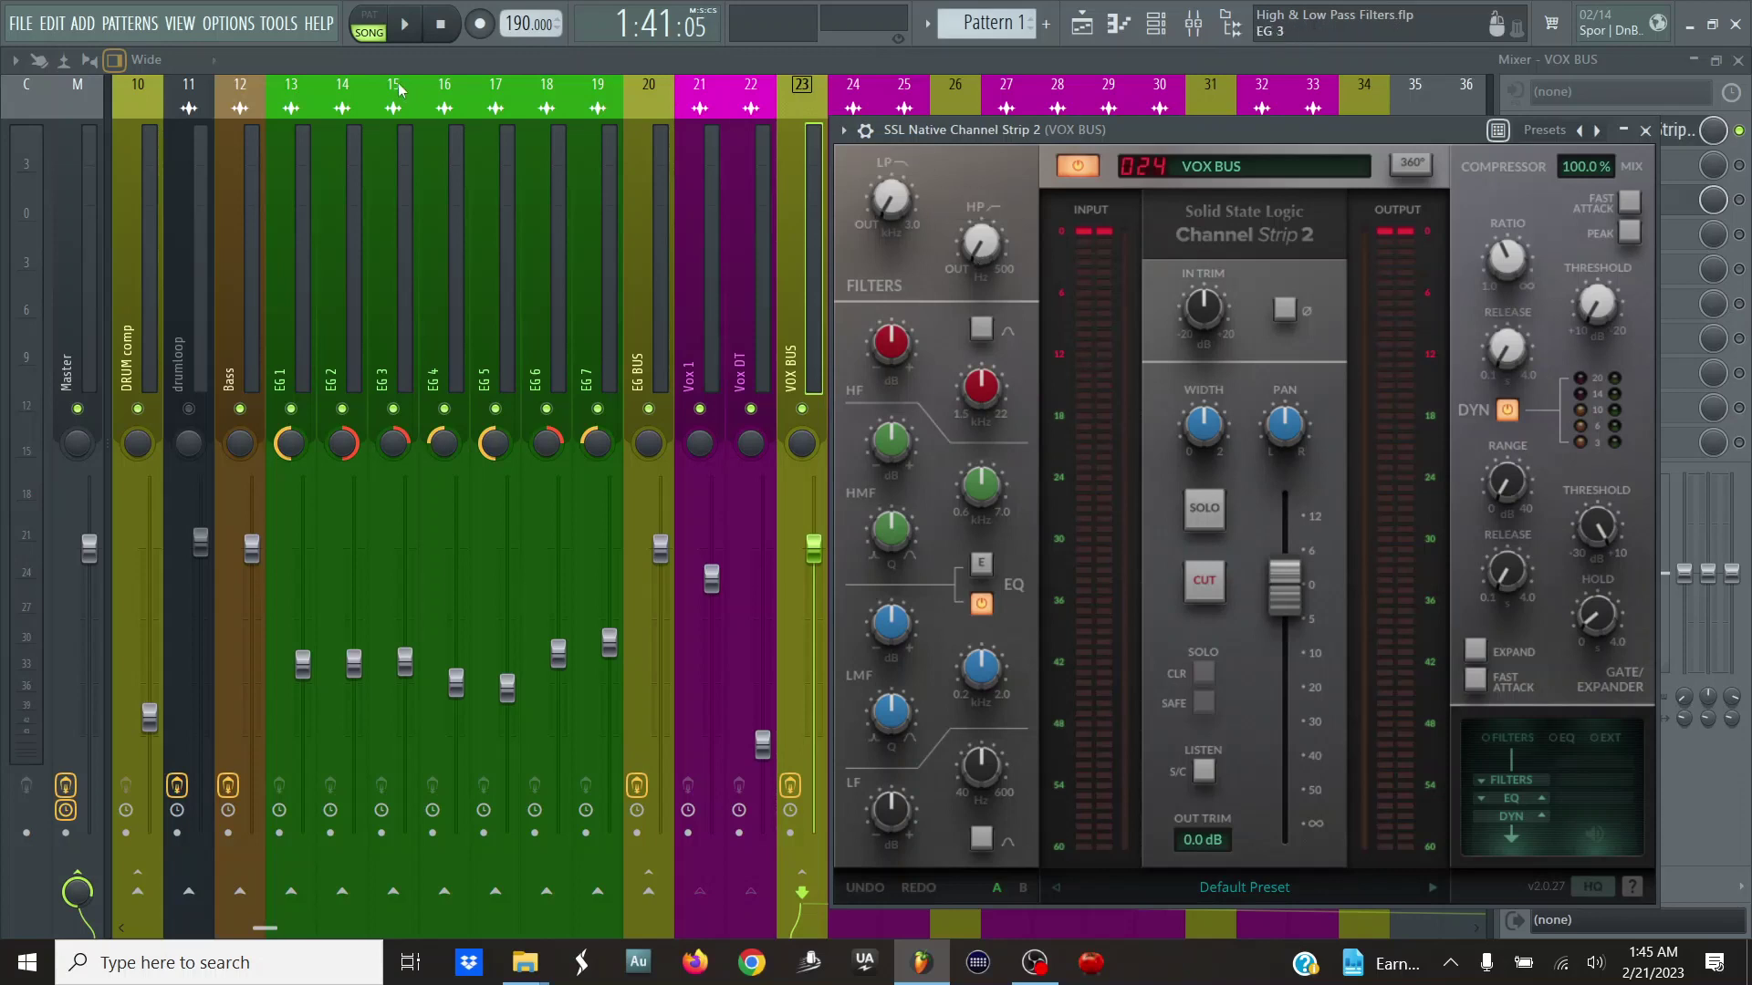
left_click(422, 36)
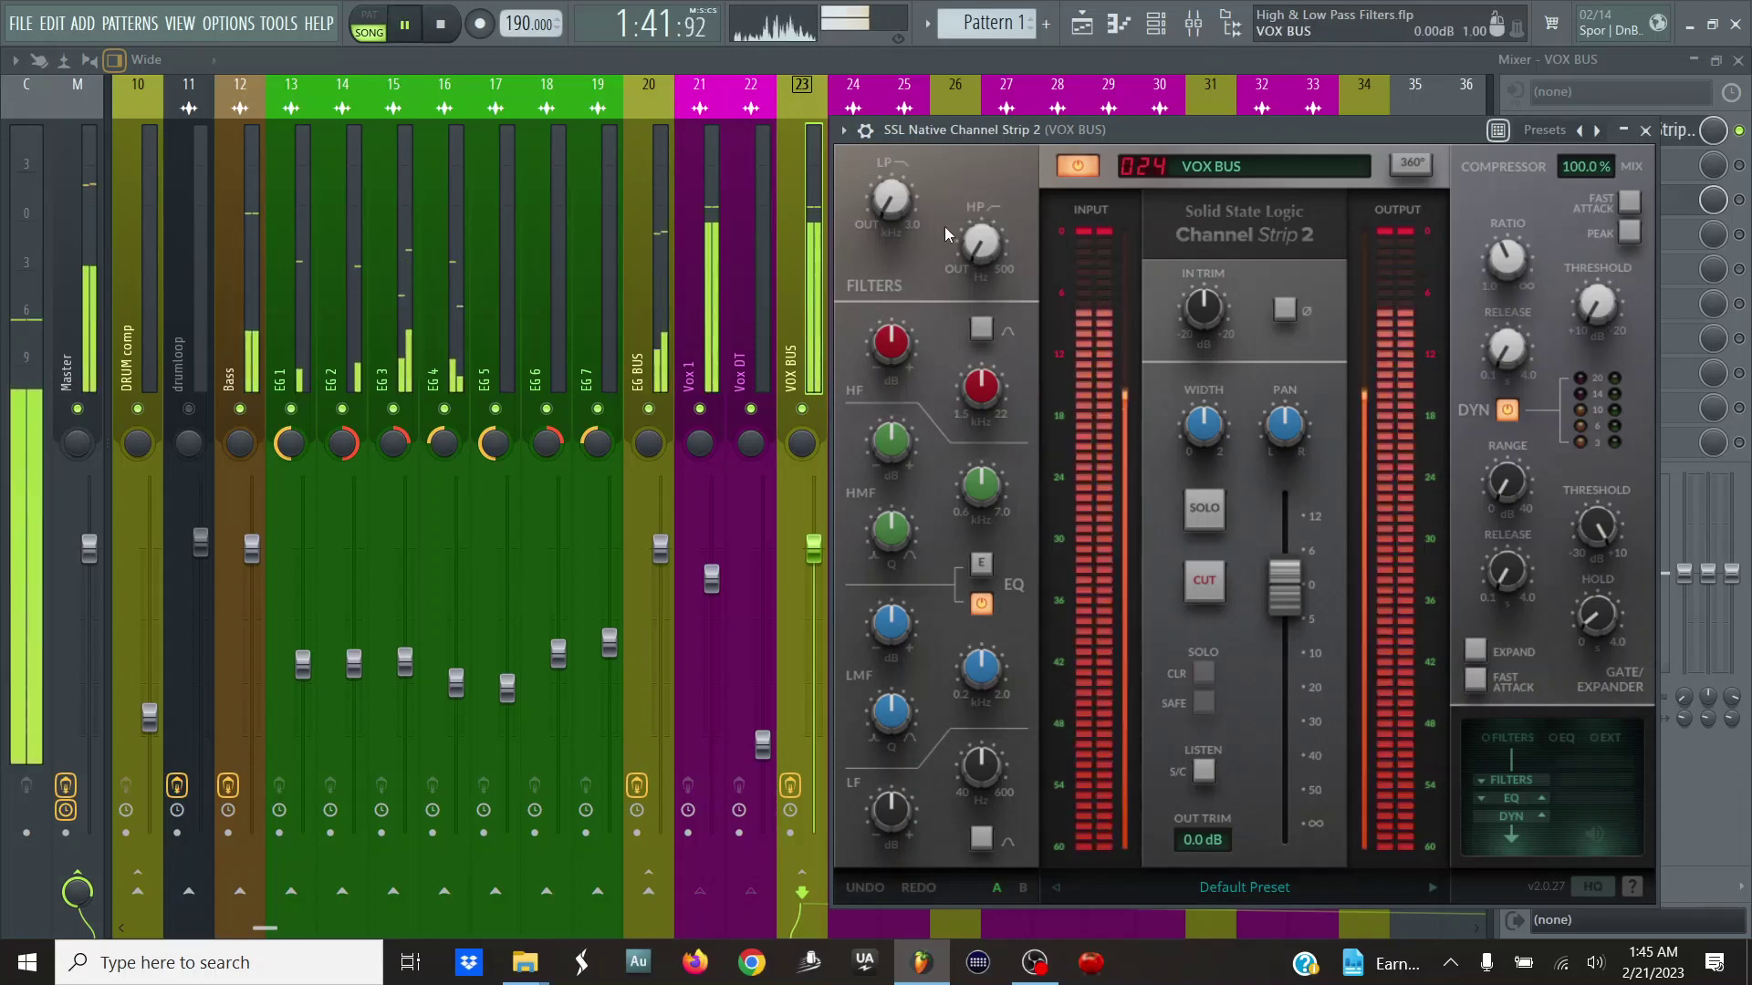
mouse_move(981, 242)
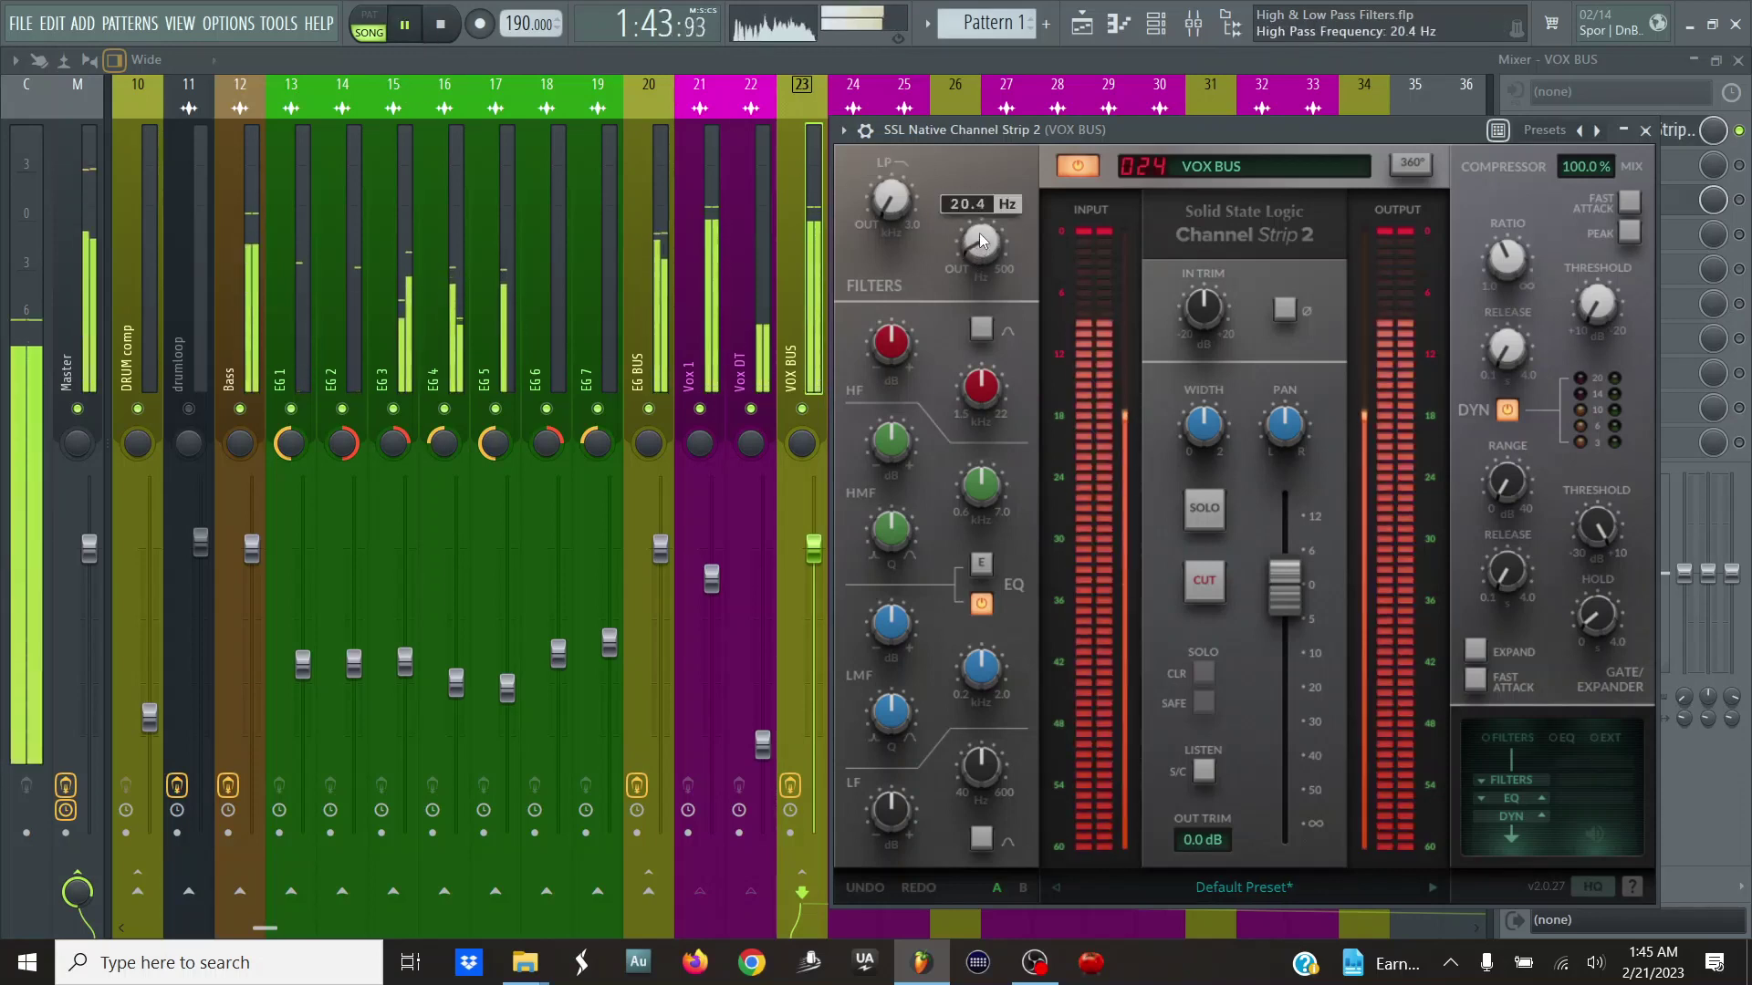
mouse_move(981, 242)
left_mouse_down()
mouse_move(981, 226)
mouse_move(979, 246)
left_mouse_up()
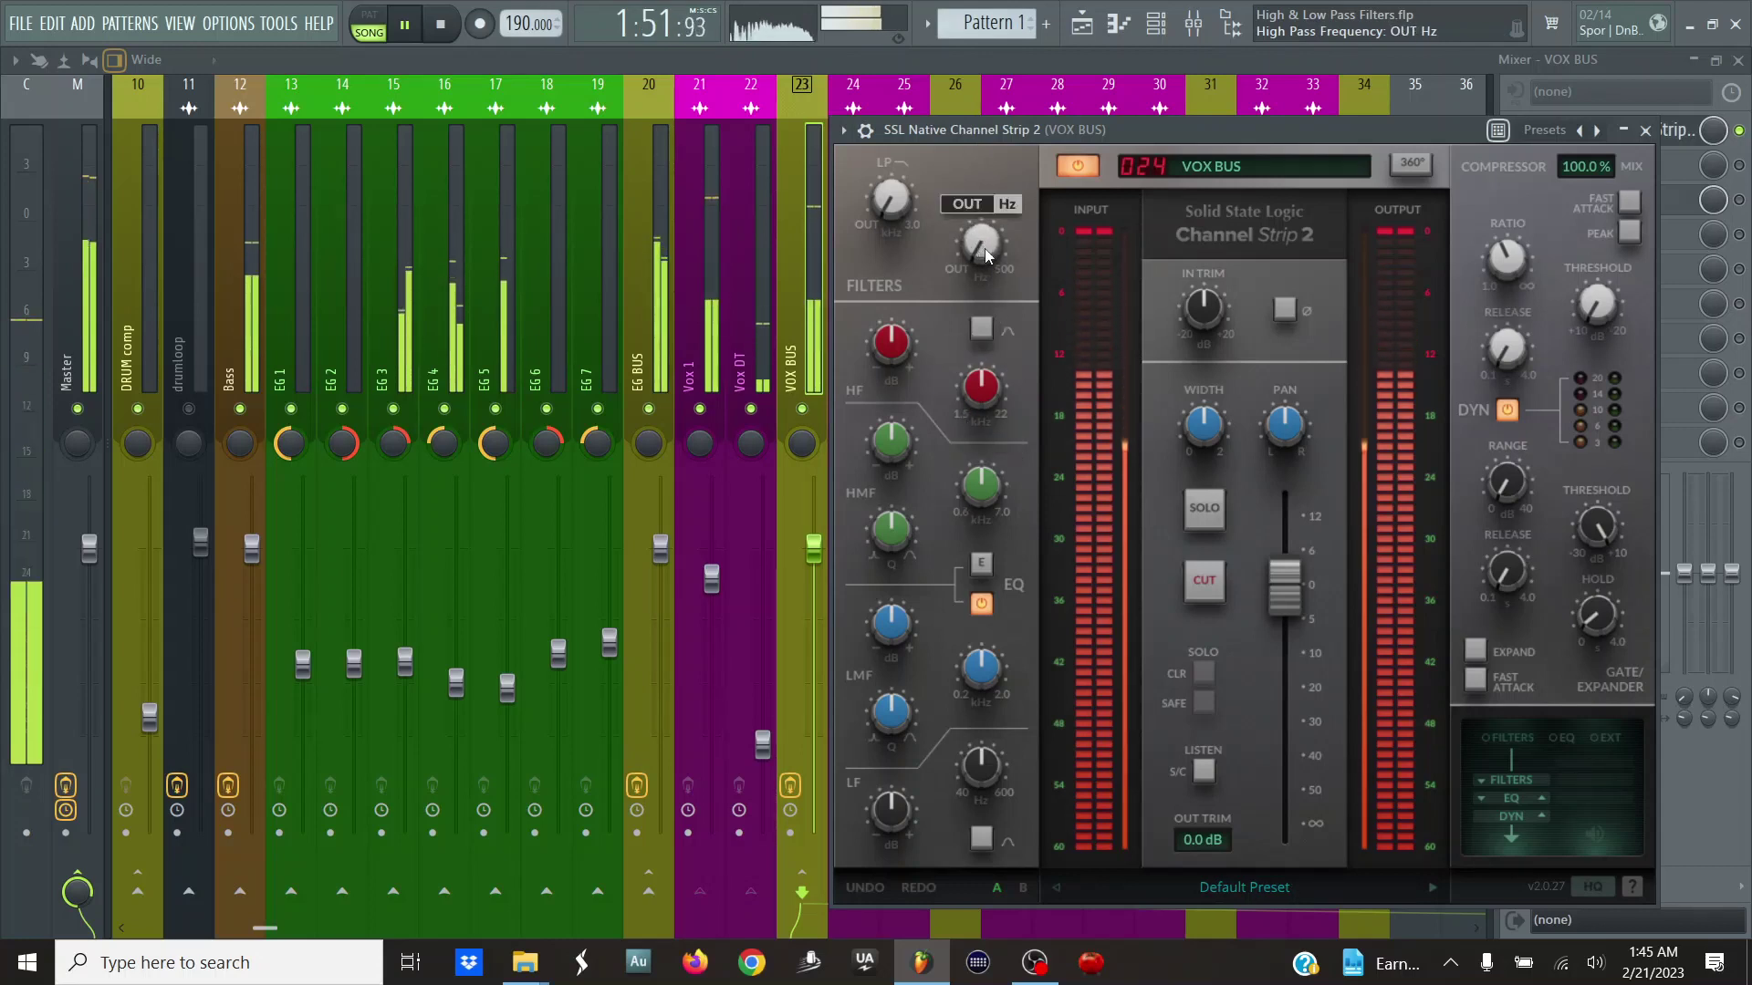
scroll(984, 249, "up", 1)
scroll(985, 250, "up", 1)
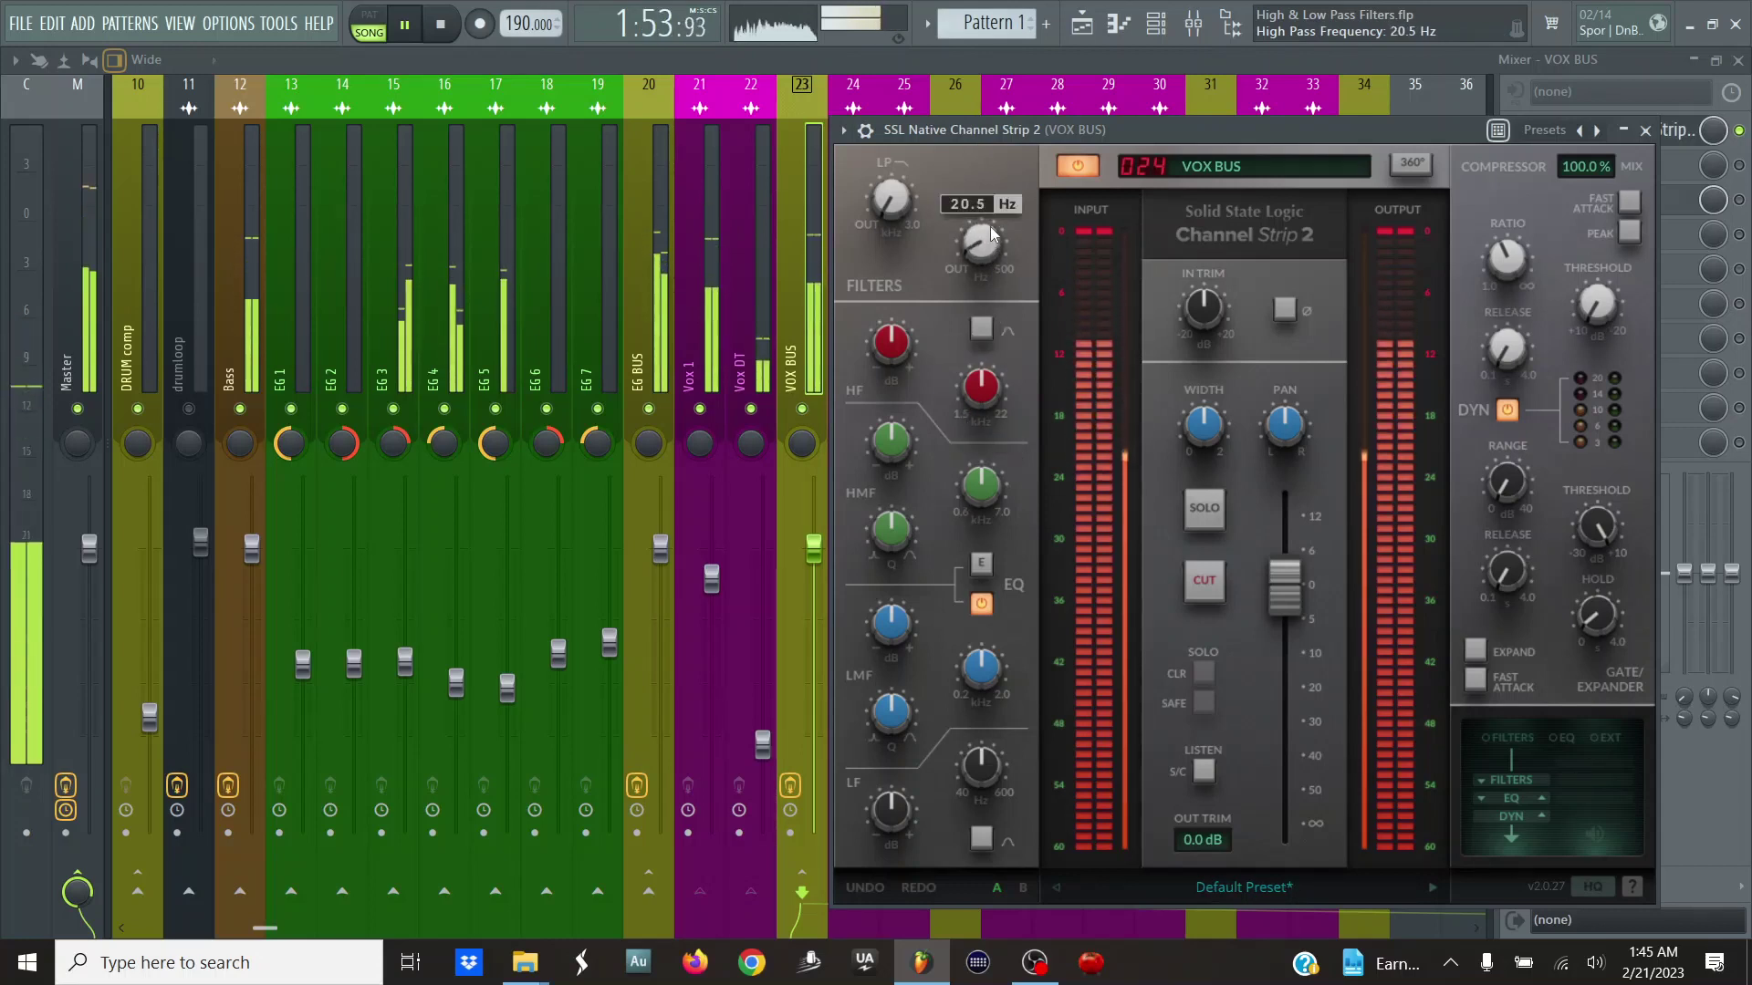
left_click_drag(1004, 204, 1007, 135)
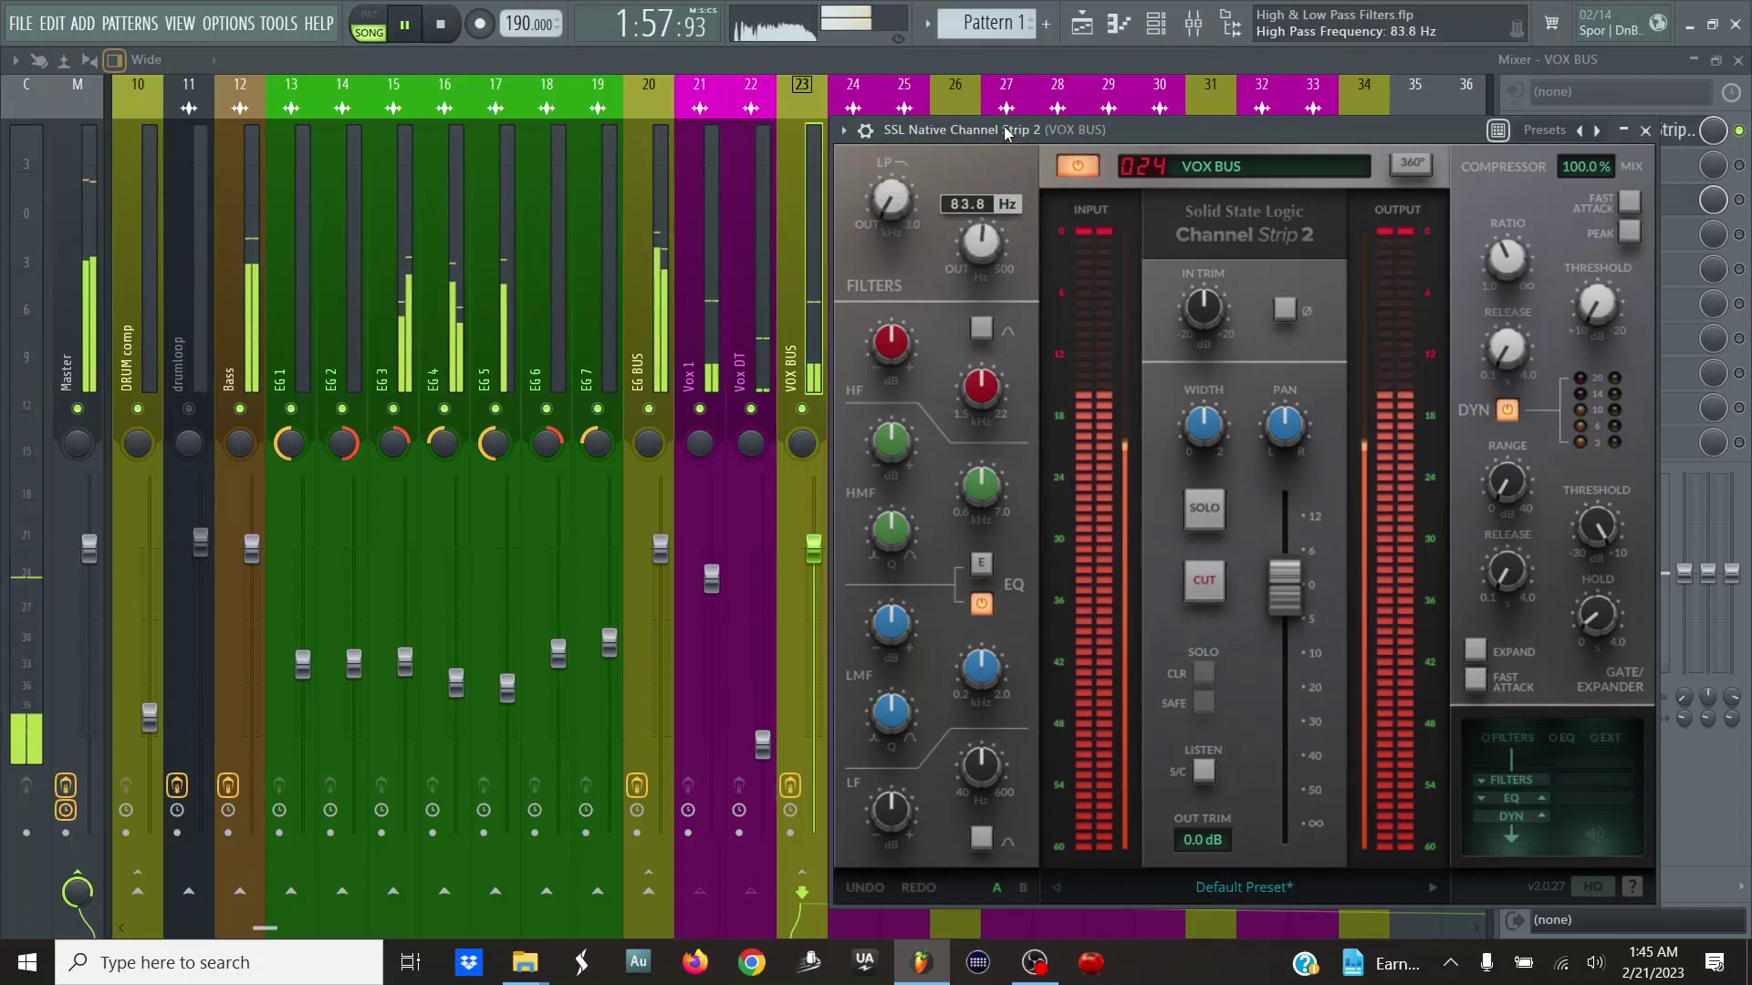
left_click_drag(984, 251, 989, 215)
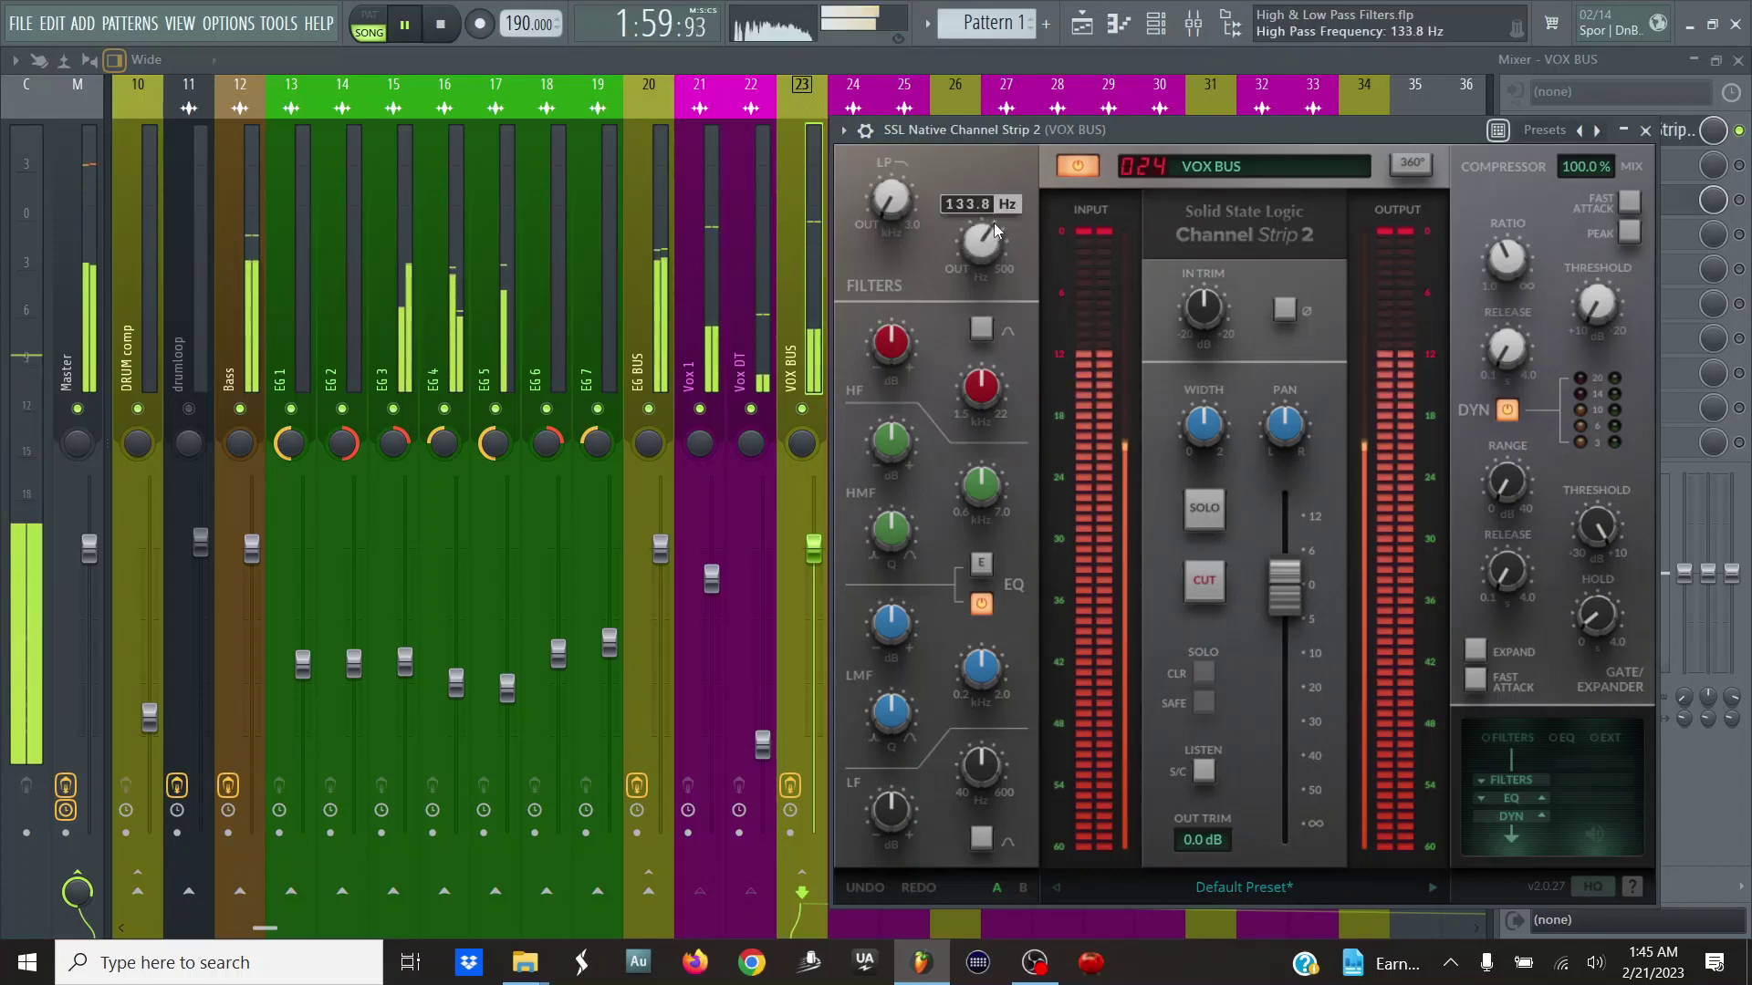
- Compare the vocals with the VOX BUS channel strip bypassed and re-enabled, and pause playback
left_click(1077, 165)
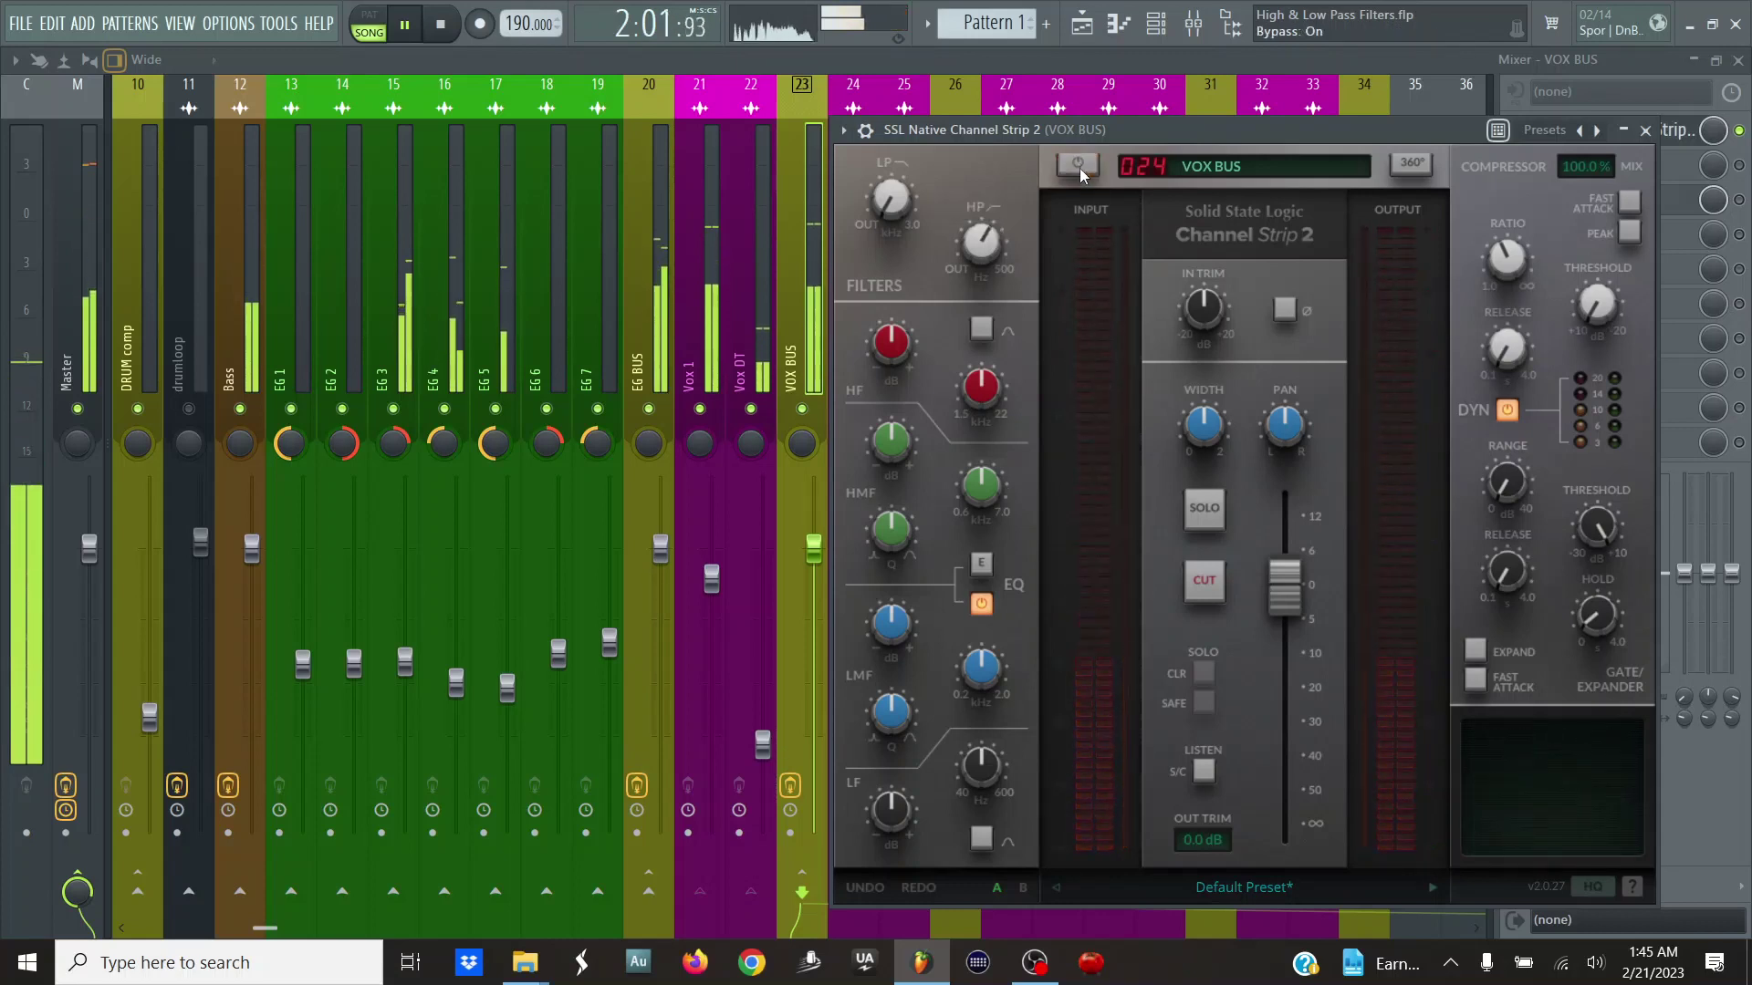
left_click(1080, 168)
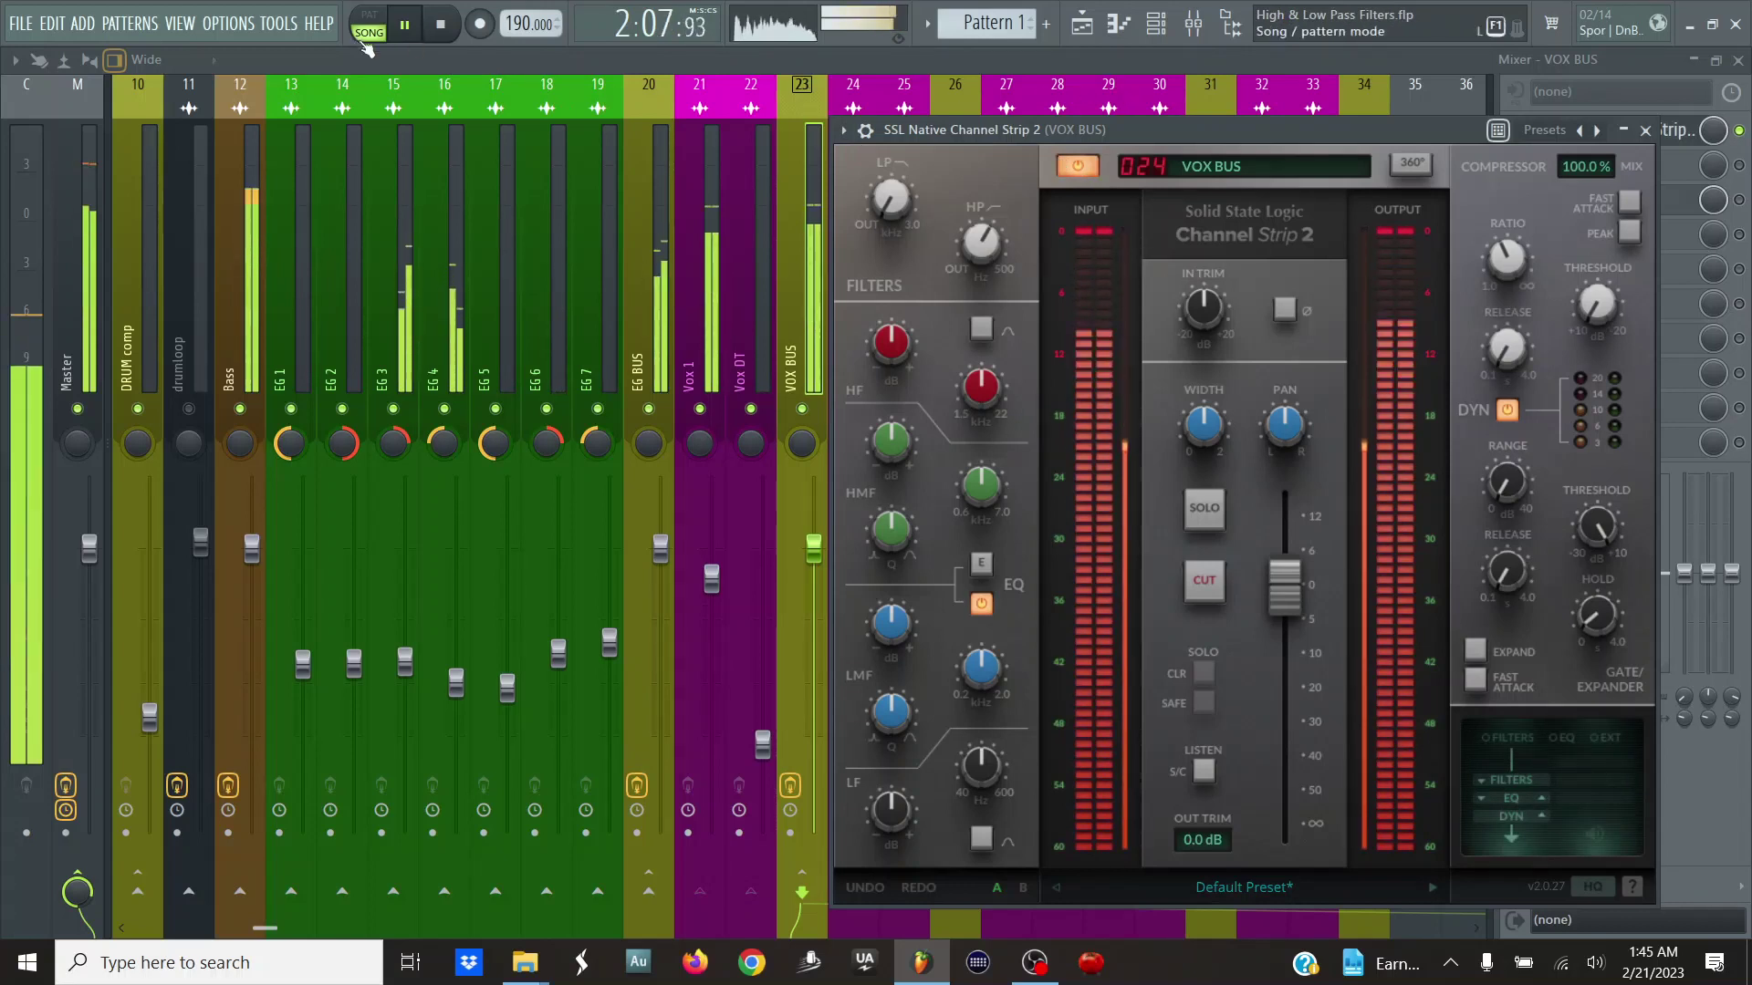
left_click(406, 31)
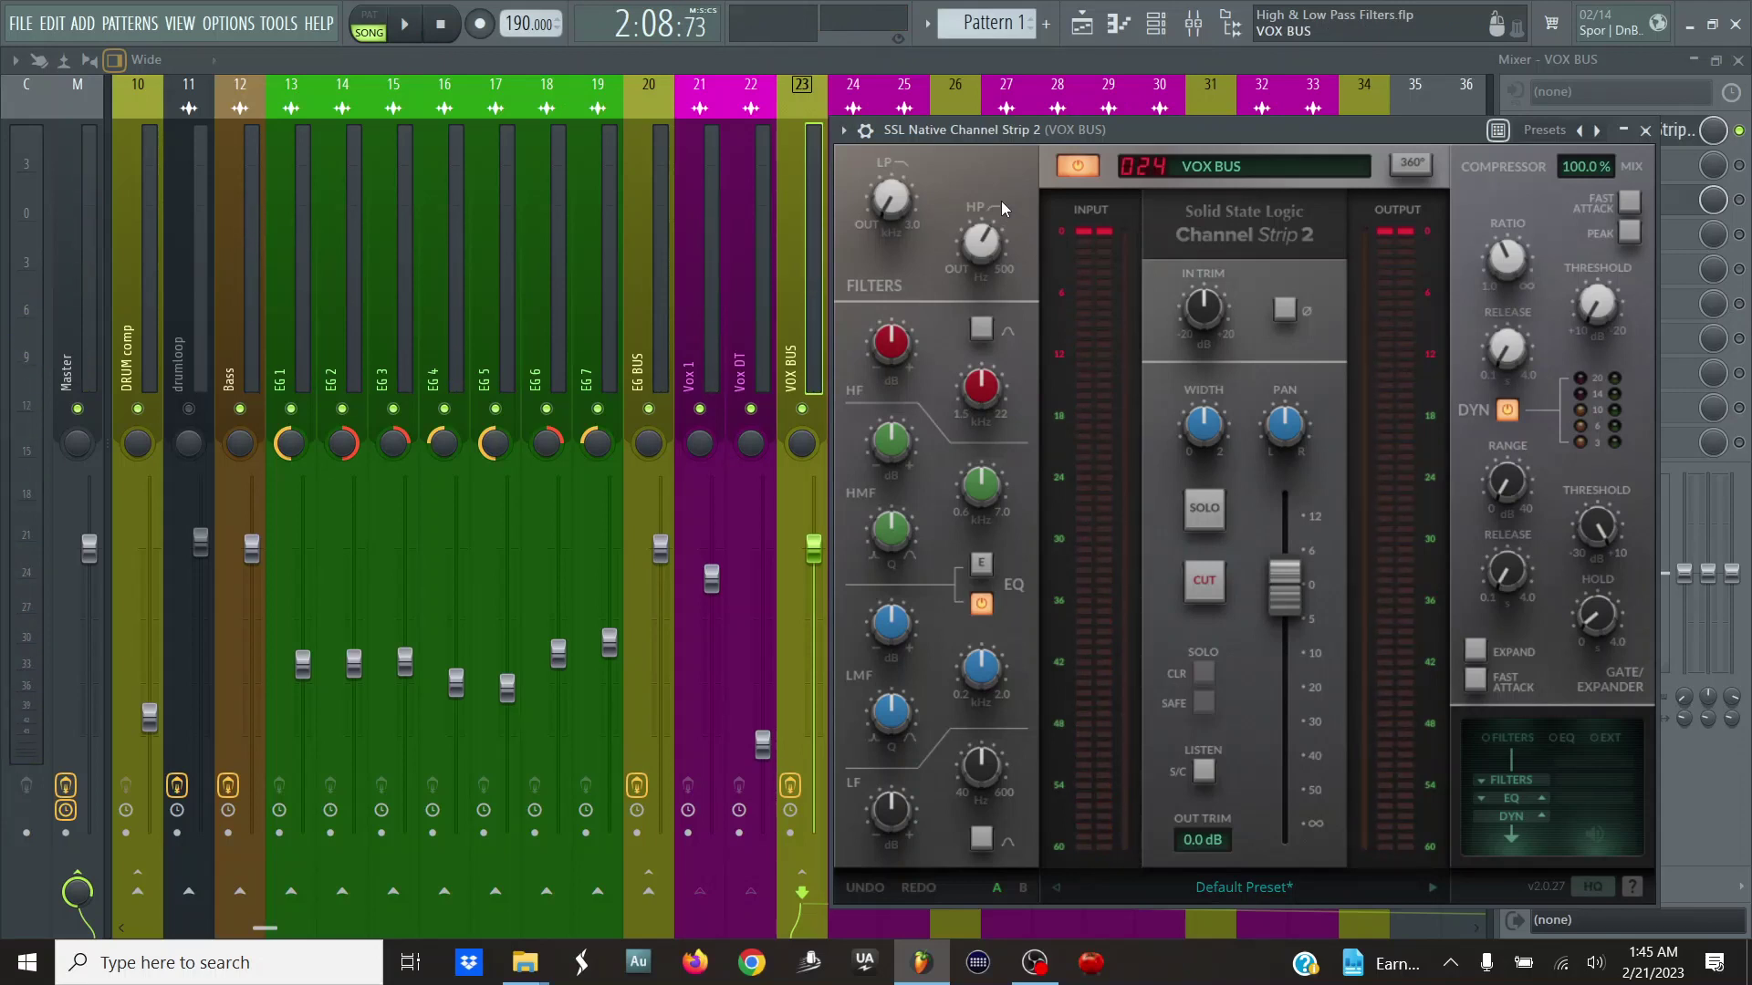
- Switch the VOX BUS low EQ band to bell at 229 Hz and lower the high-pass filter to 118.2 Hz
mouse_move(984, 239)
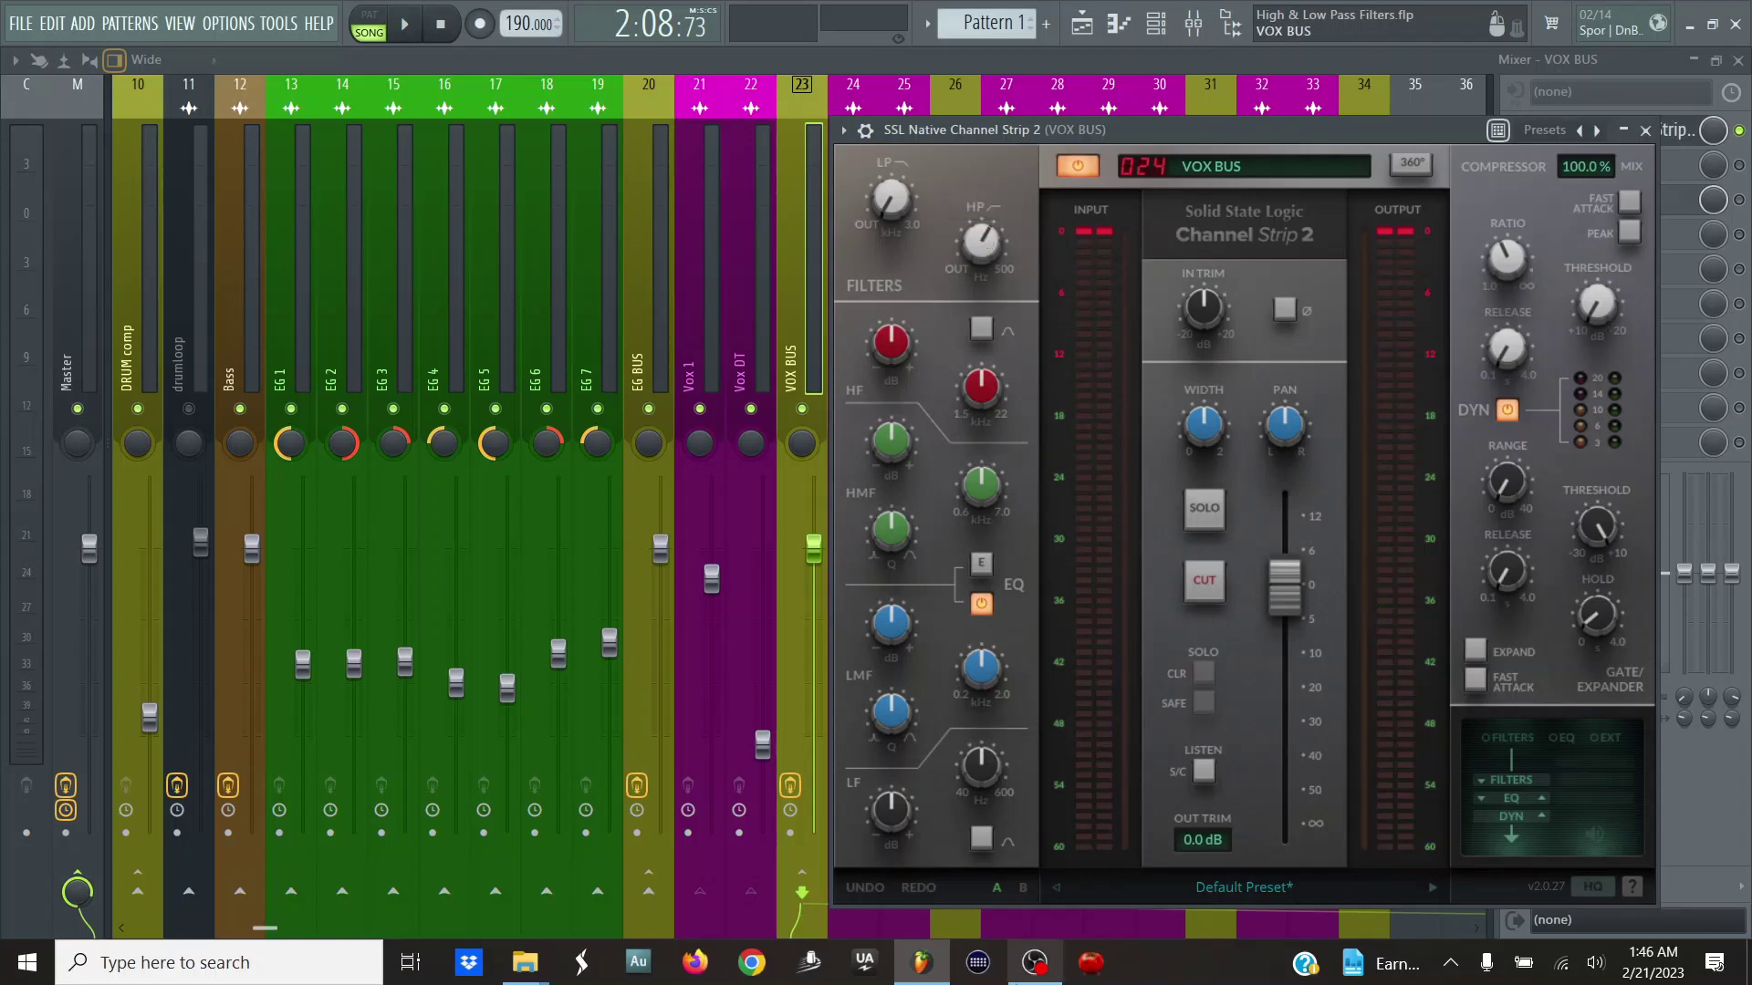
mouse_move(991, 786)
left_click(981, 840)
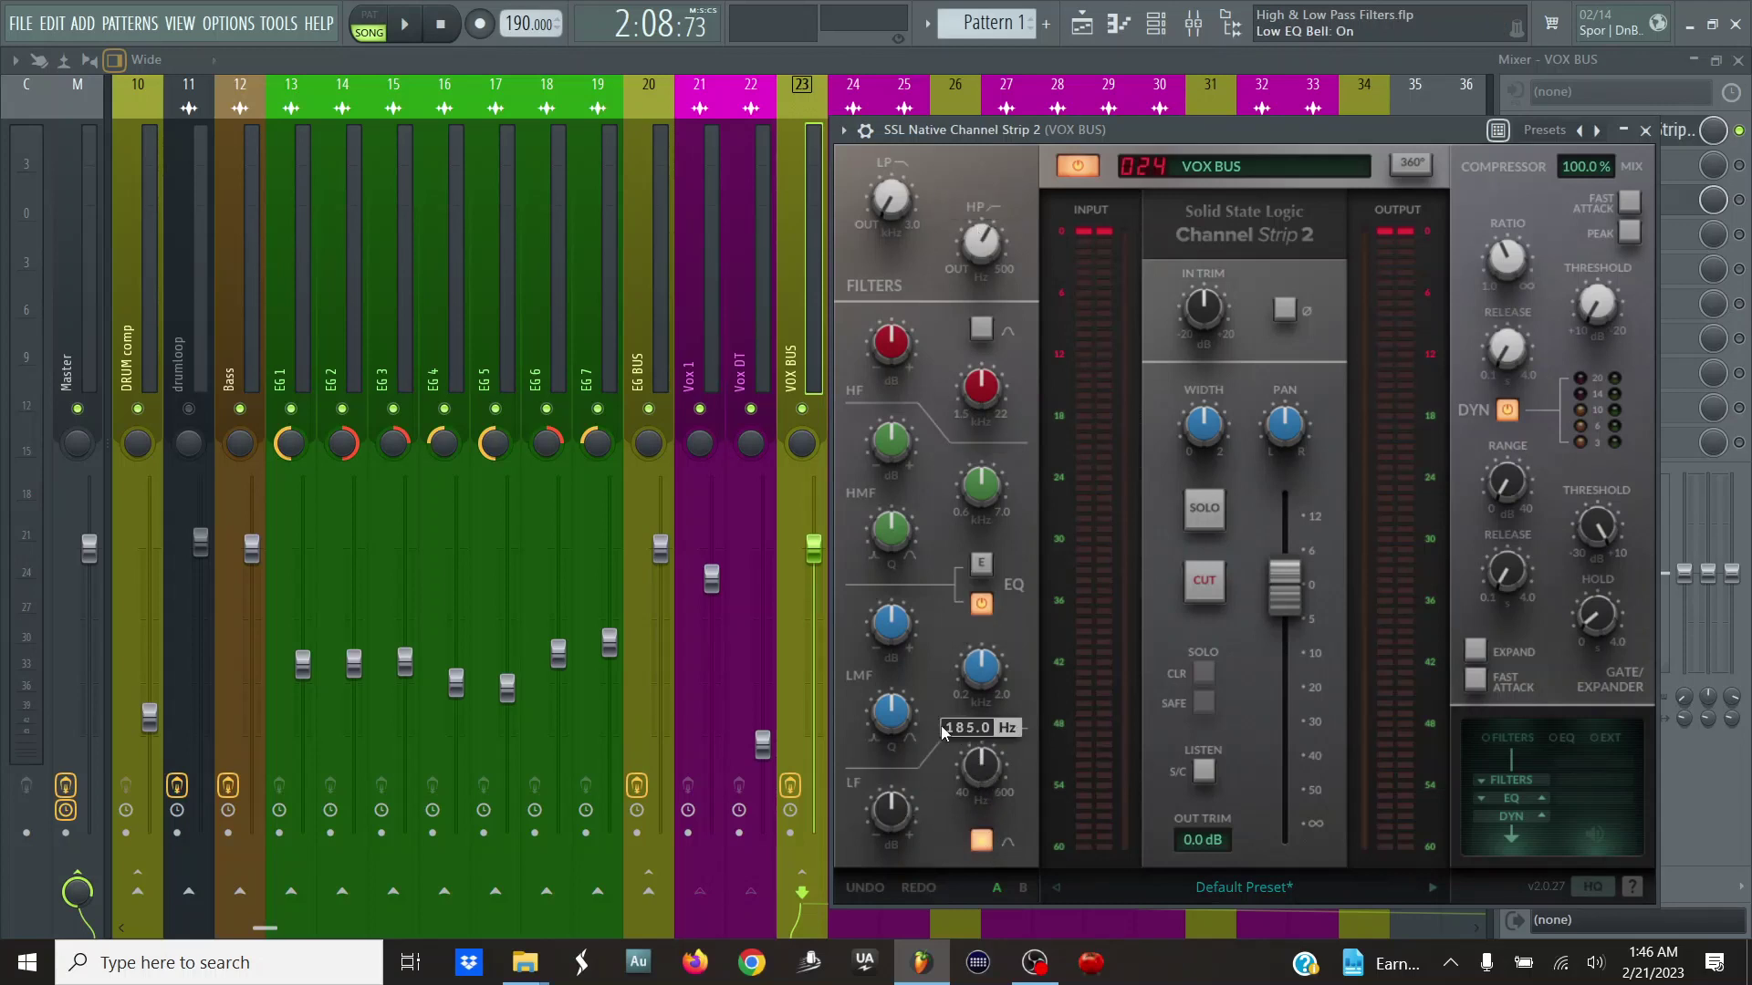
mouse_move(910, 812)
mouse_move(989, 774)
scroll(988, 773, "up", 1)
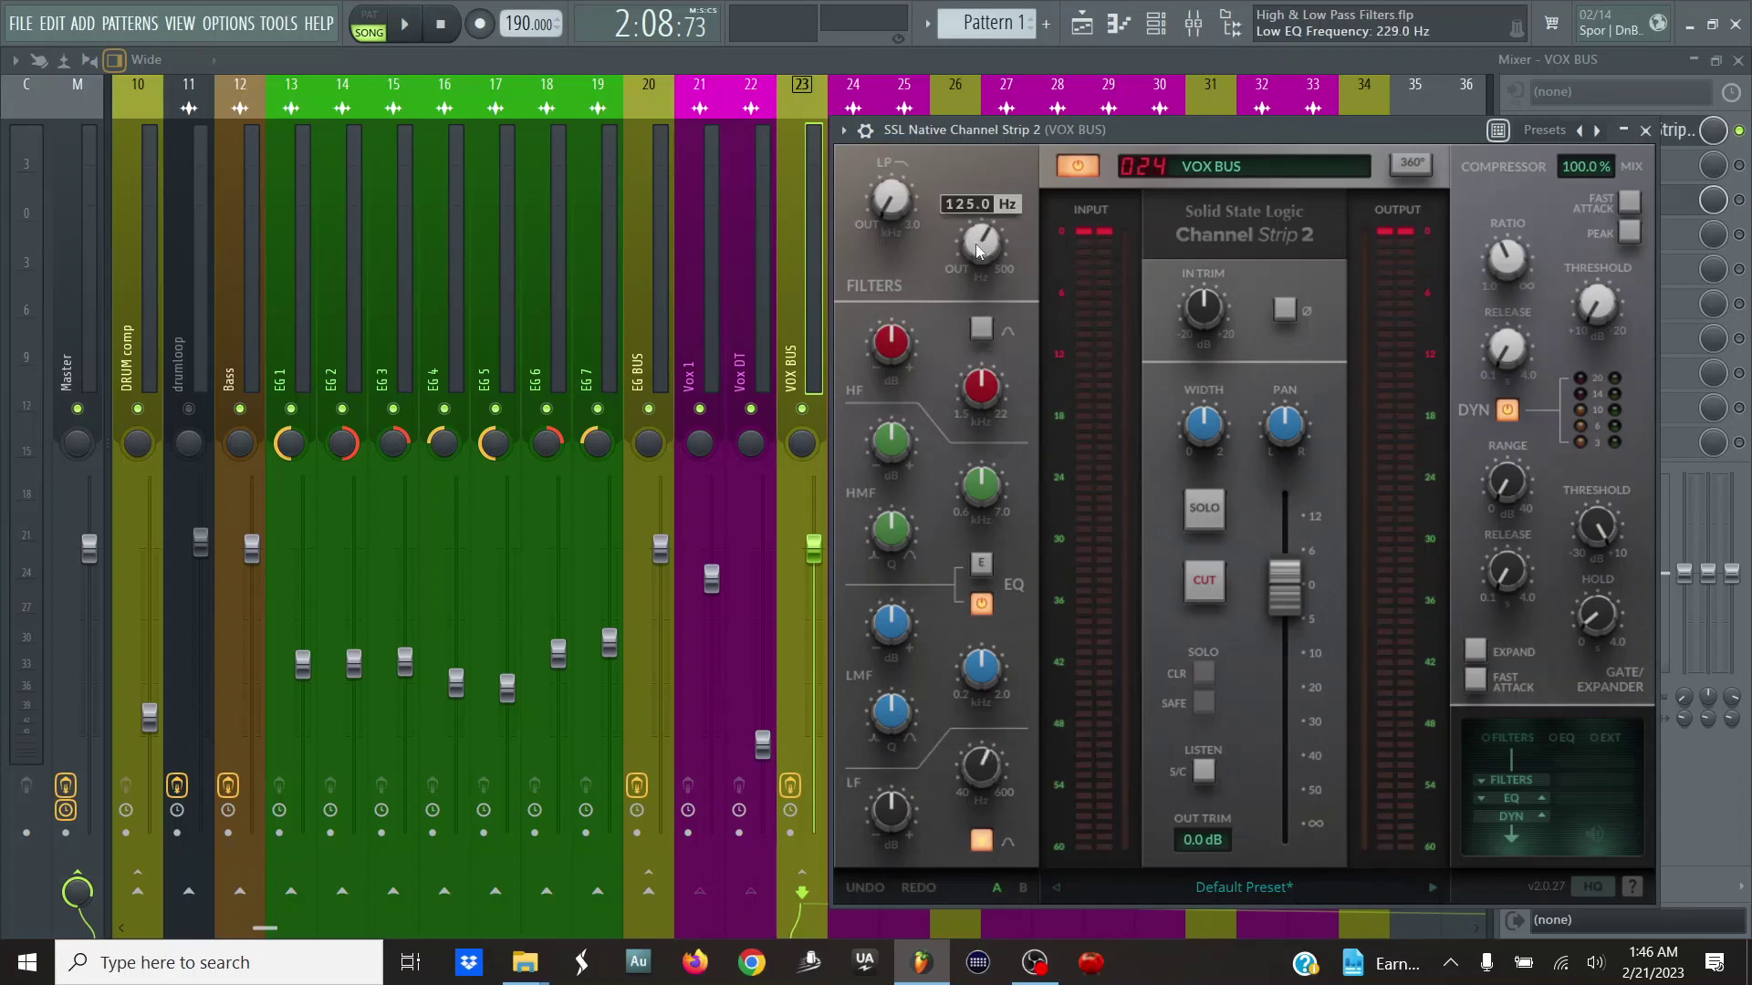
scroll(977, 247, "down", 2)
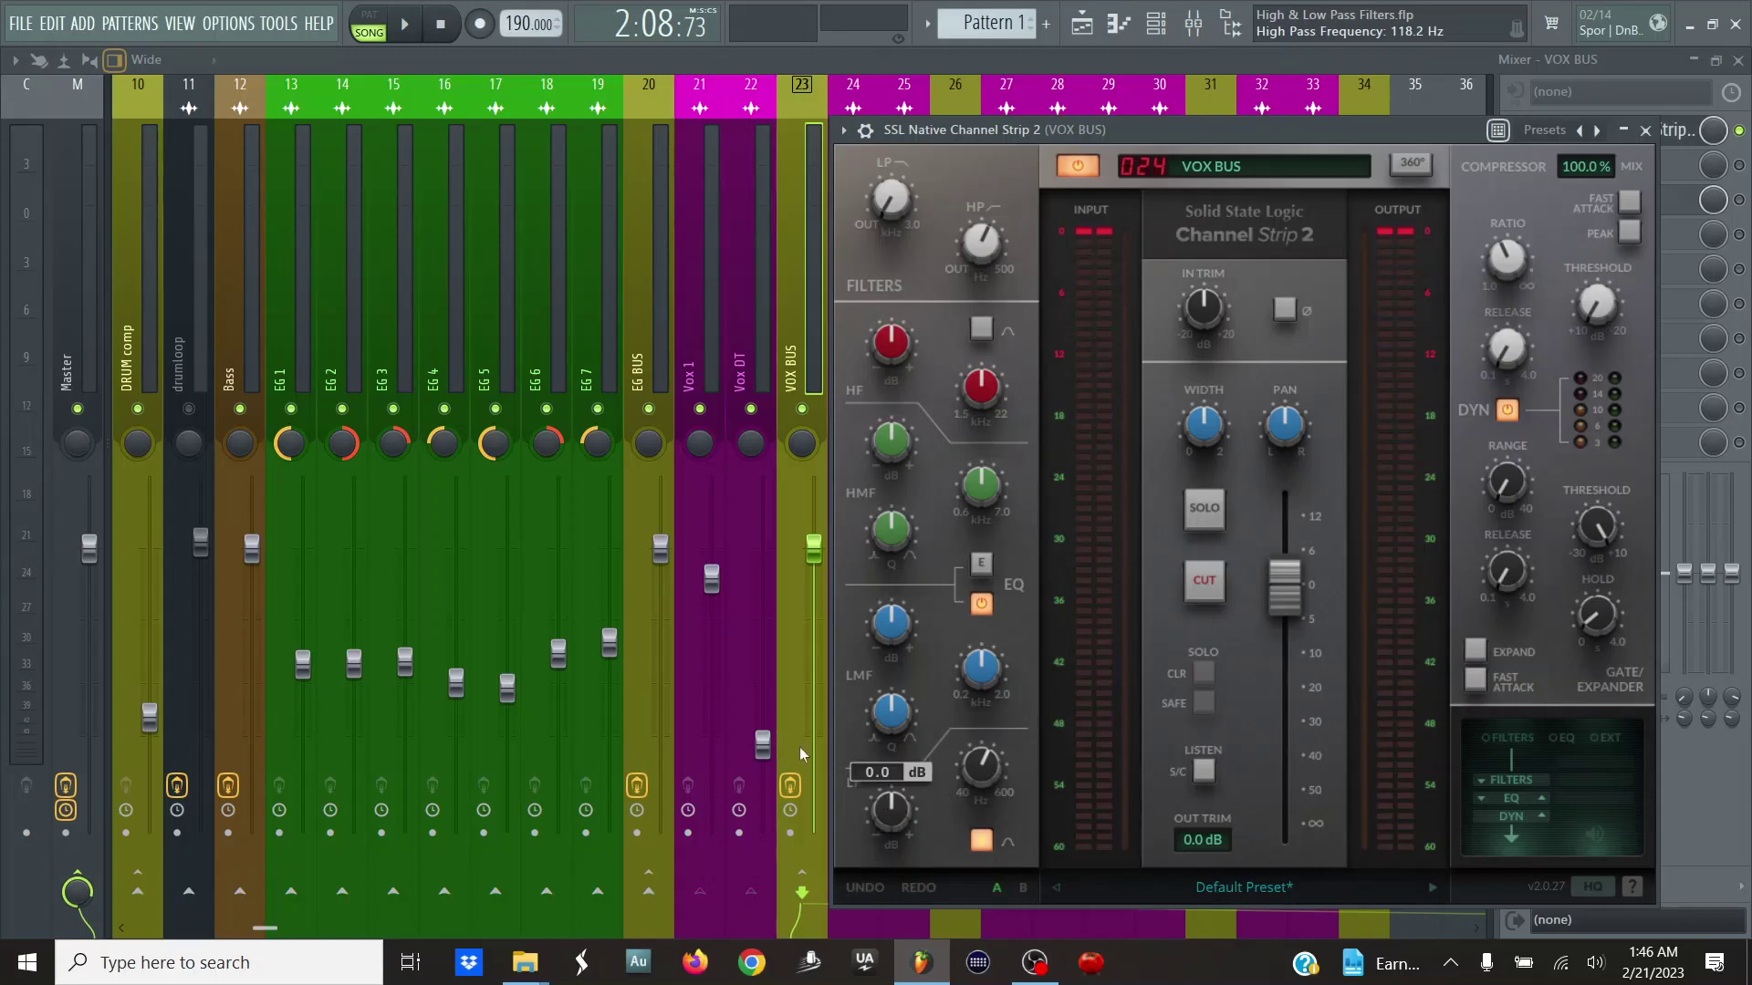
- Resume playback and boost the VOX BUS low EQ band, settling its gain at 3.1 dB
left_click(405, 25)
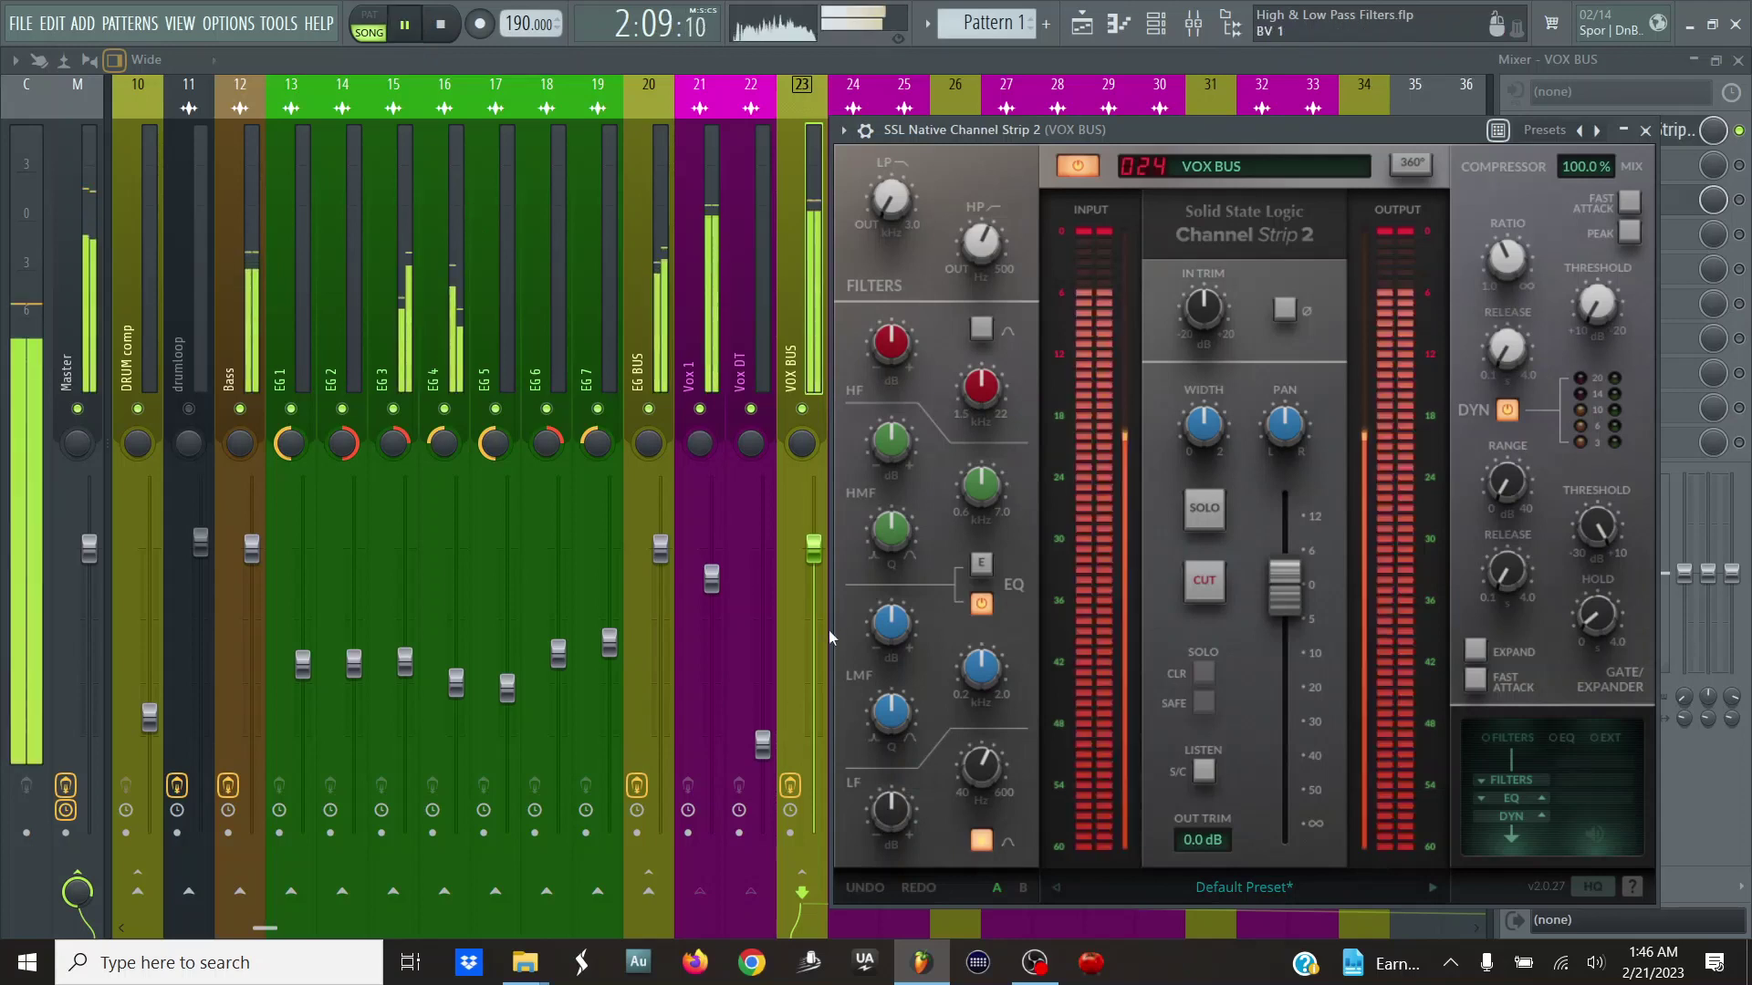
left_click_drag(892, 807, 901, 771)
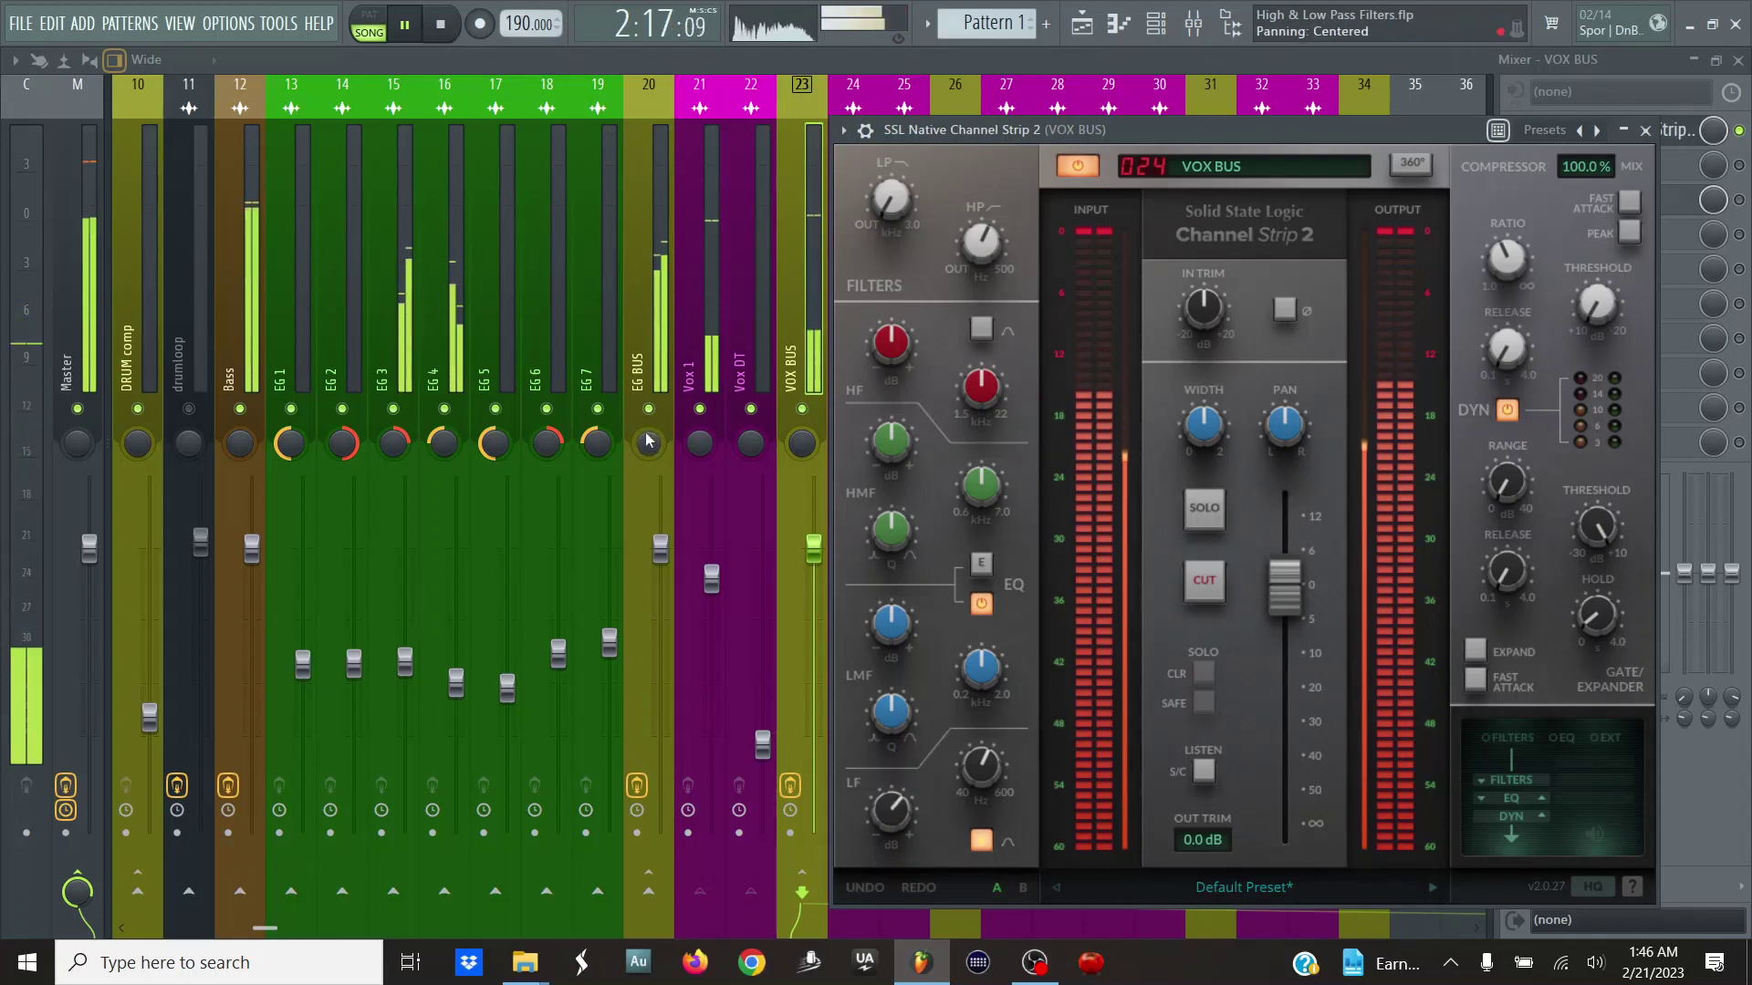
mouse_move(900, 812)
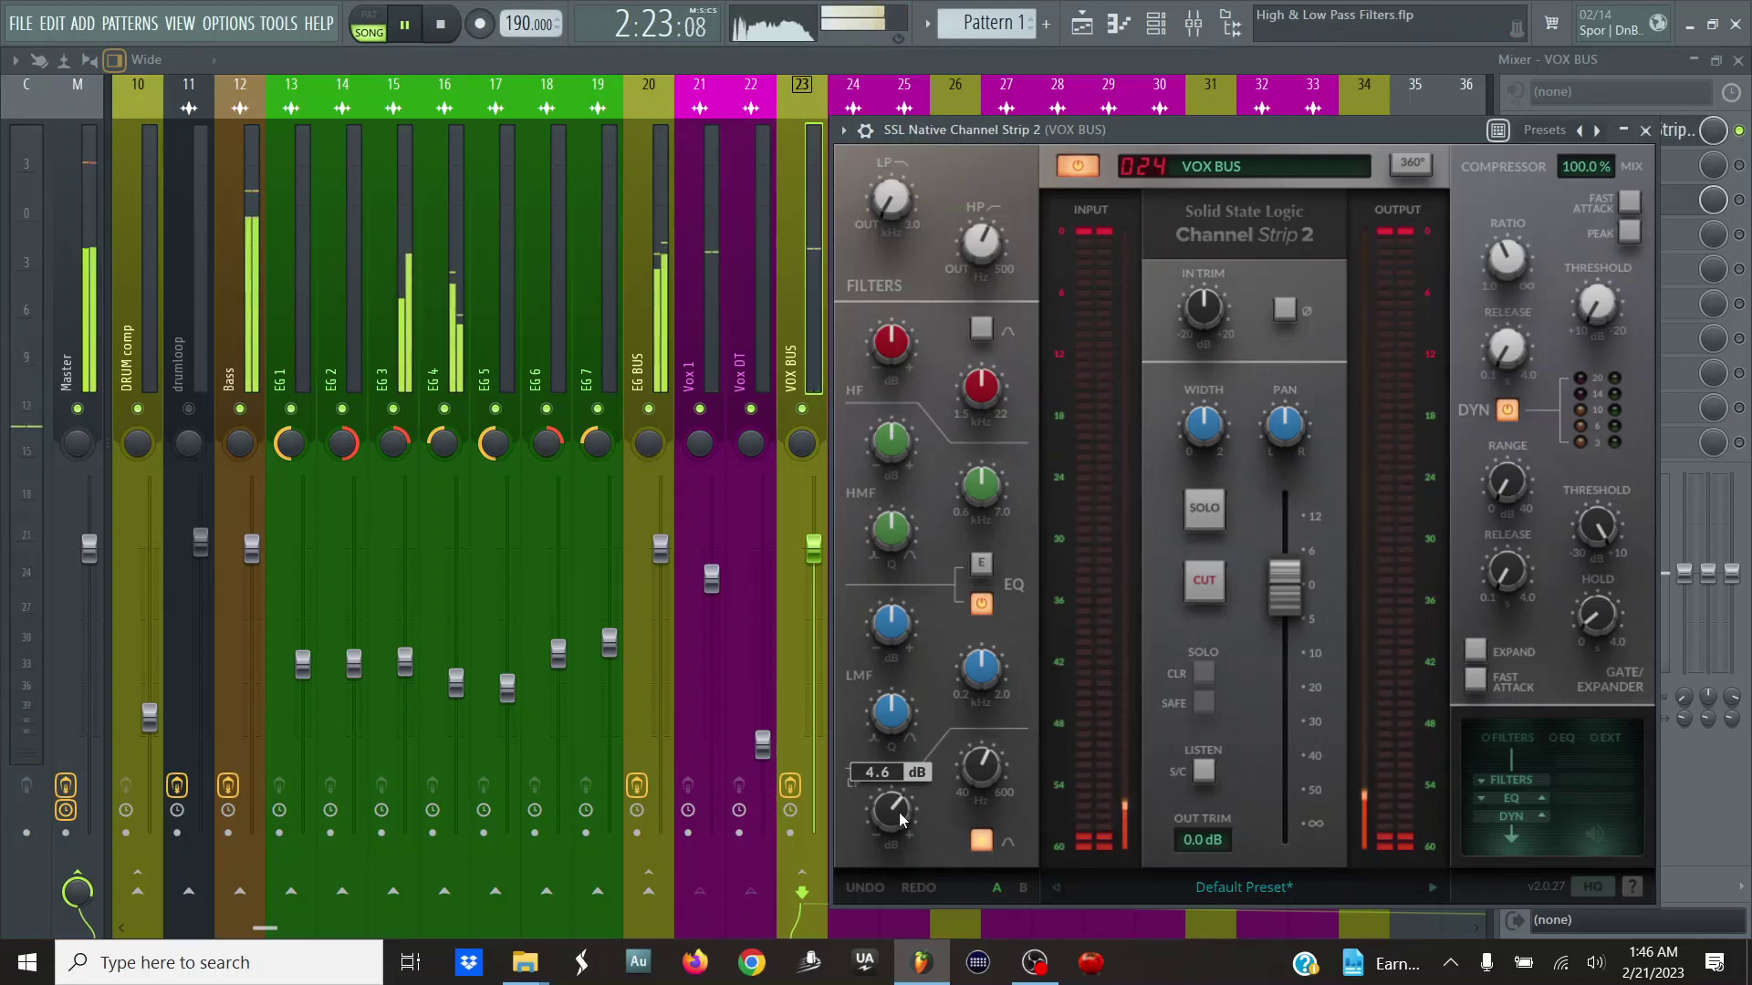
left_click_drag(899, 812, 895, 820)
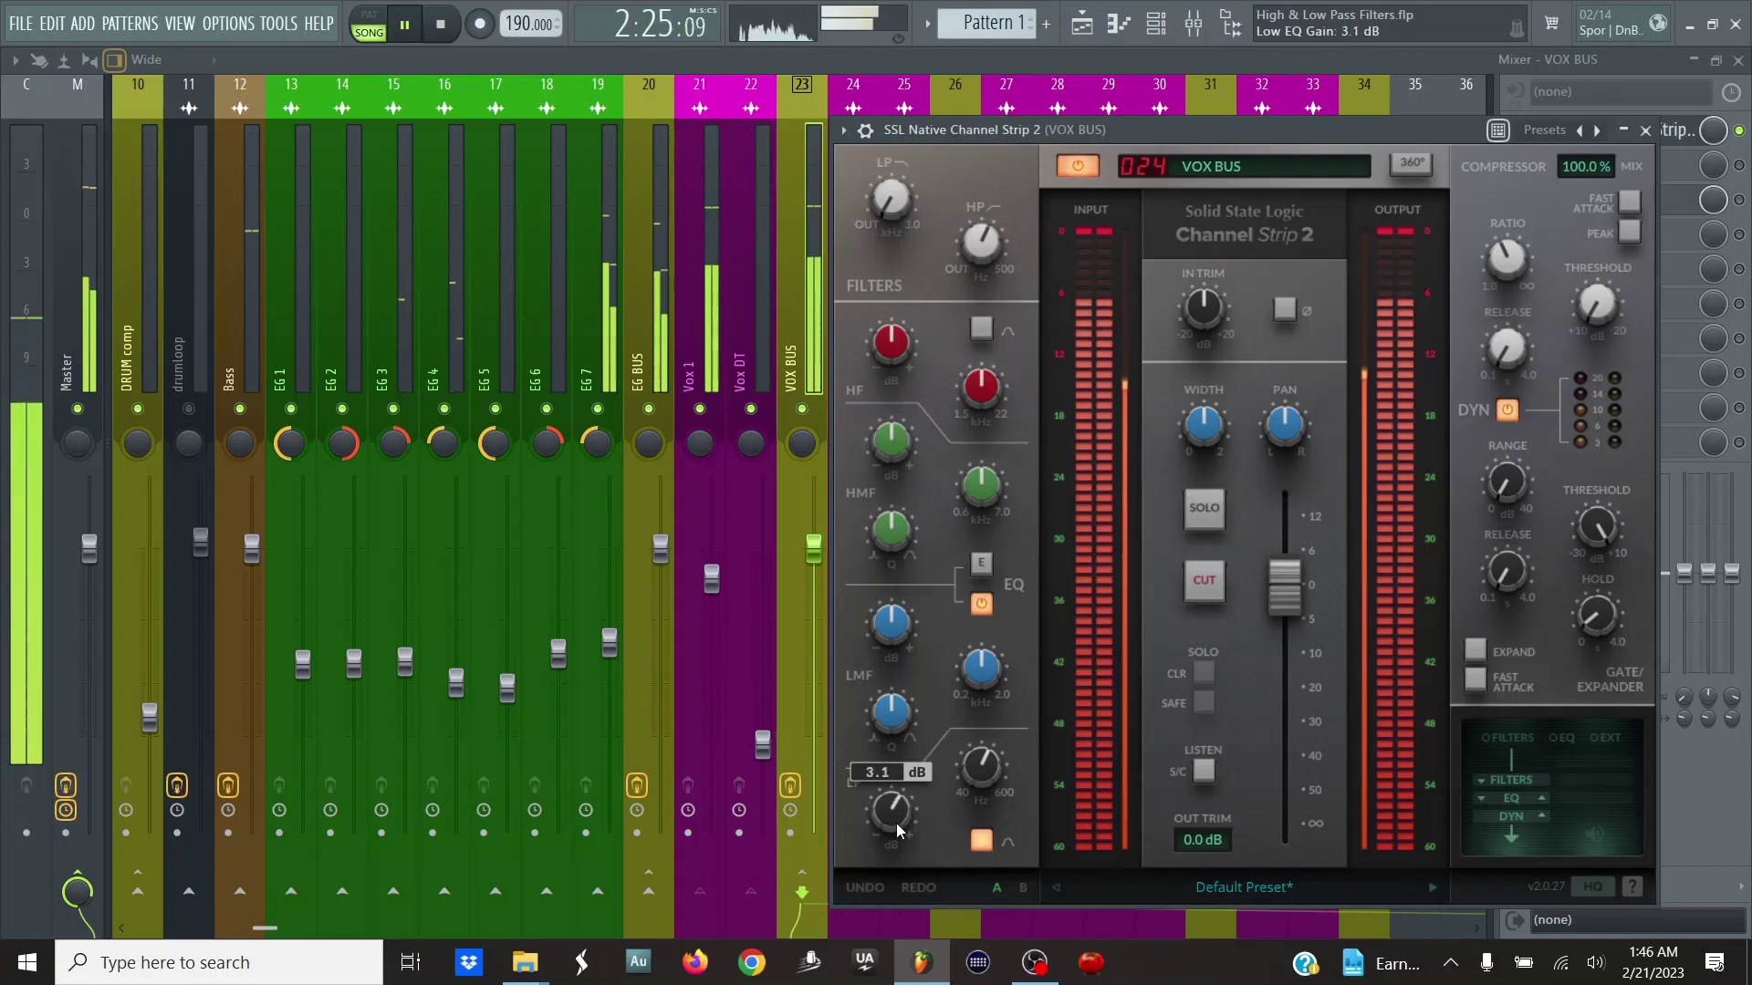
- Set the VOX BUS low-pass filter to 22.28 kHz, auditioning it briefly and leaving playback paused
left_click(900, 213)
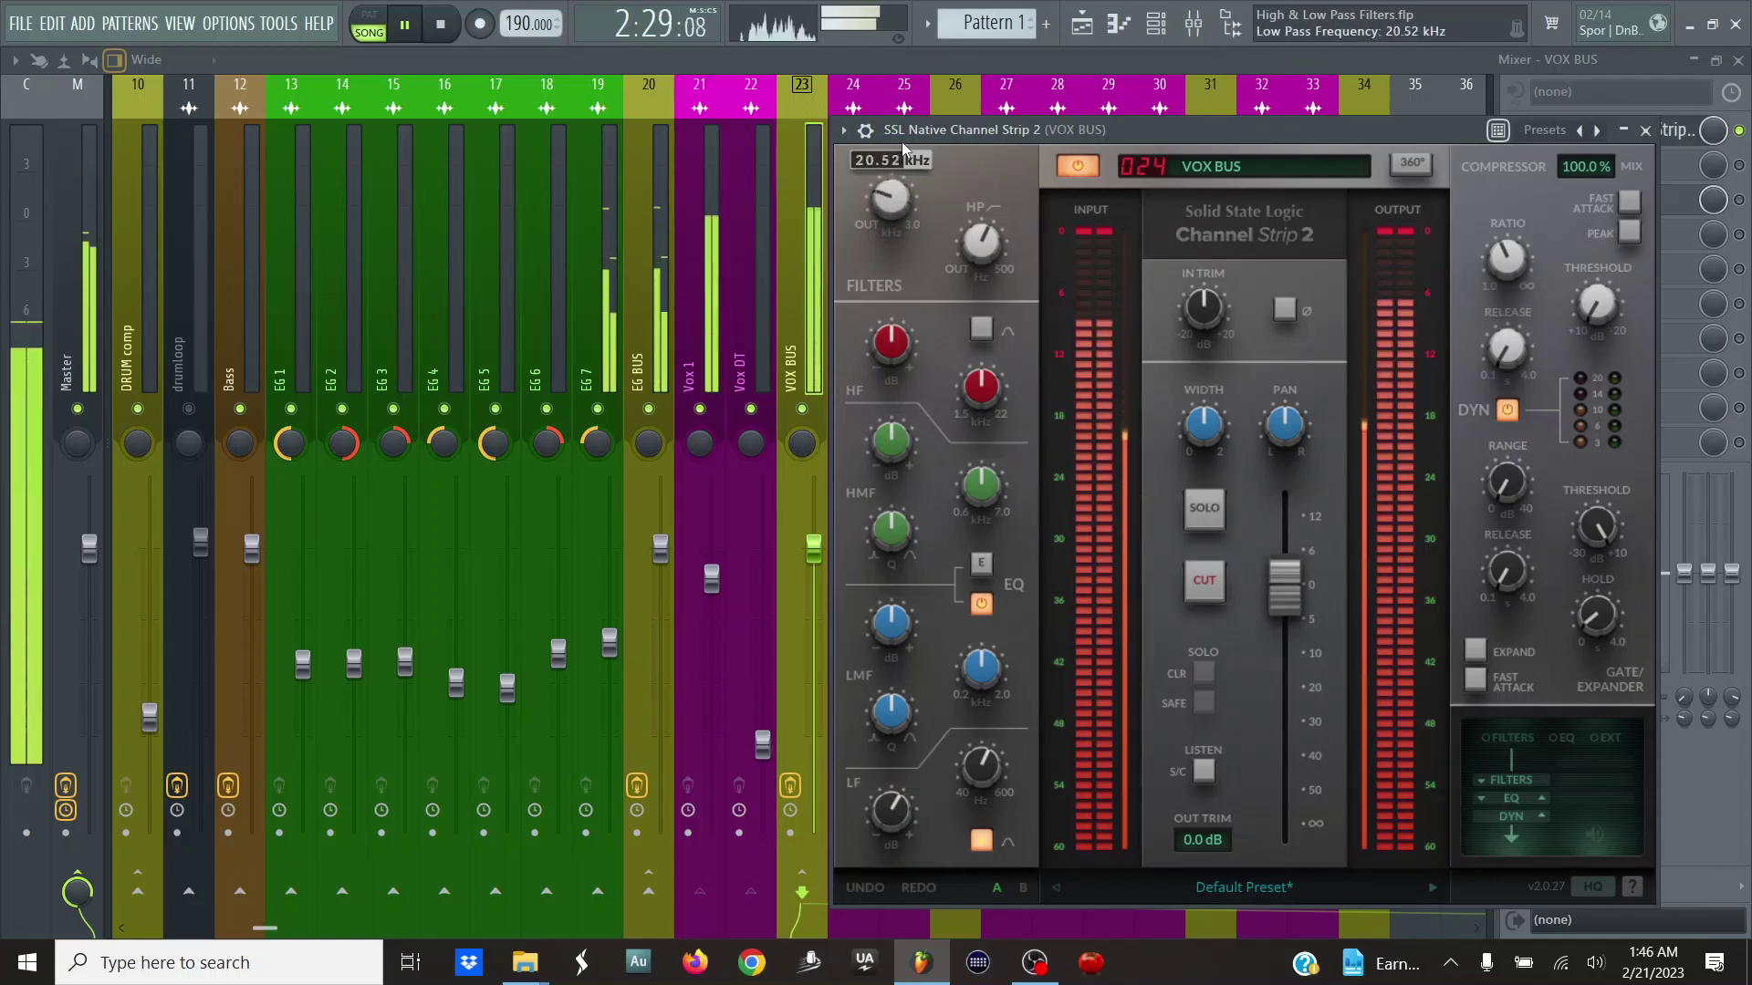
left_click_drag(903, 151, 906, 207)
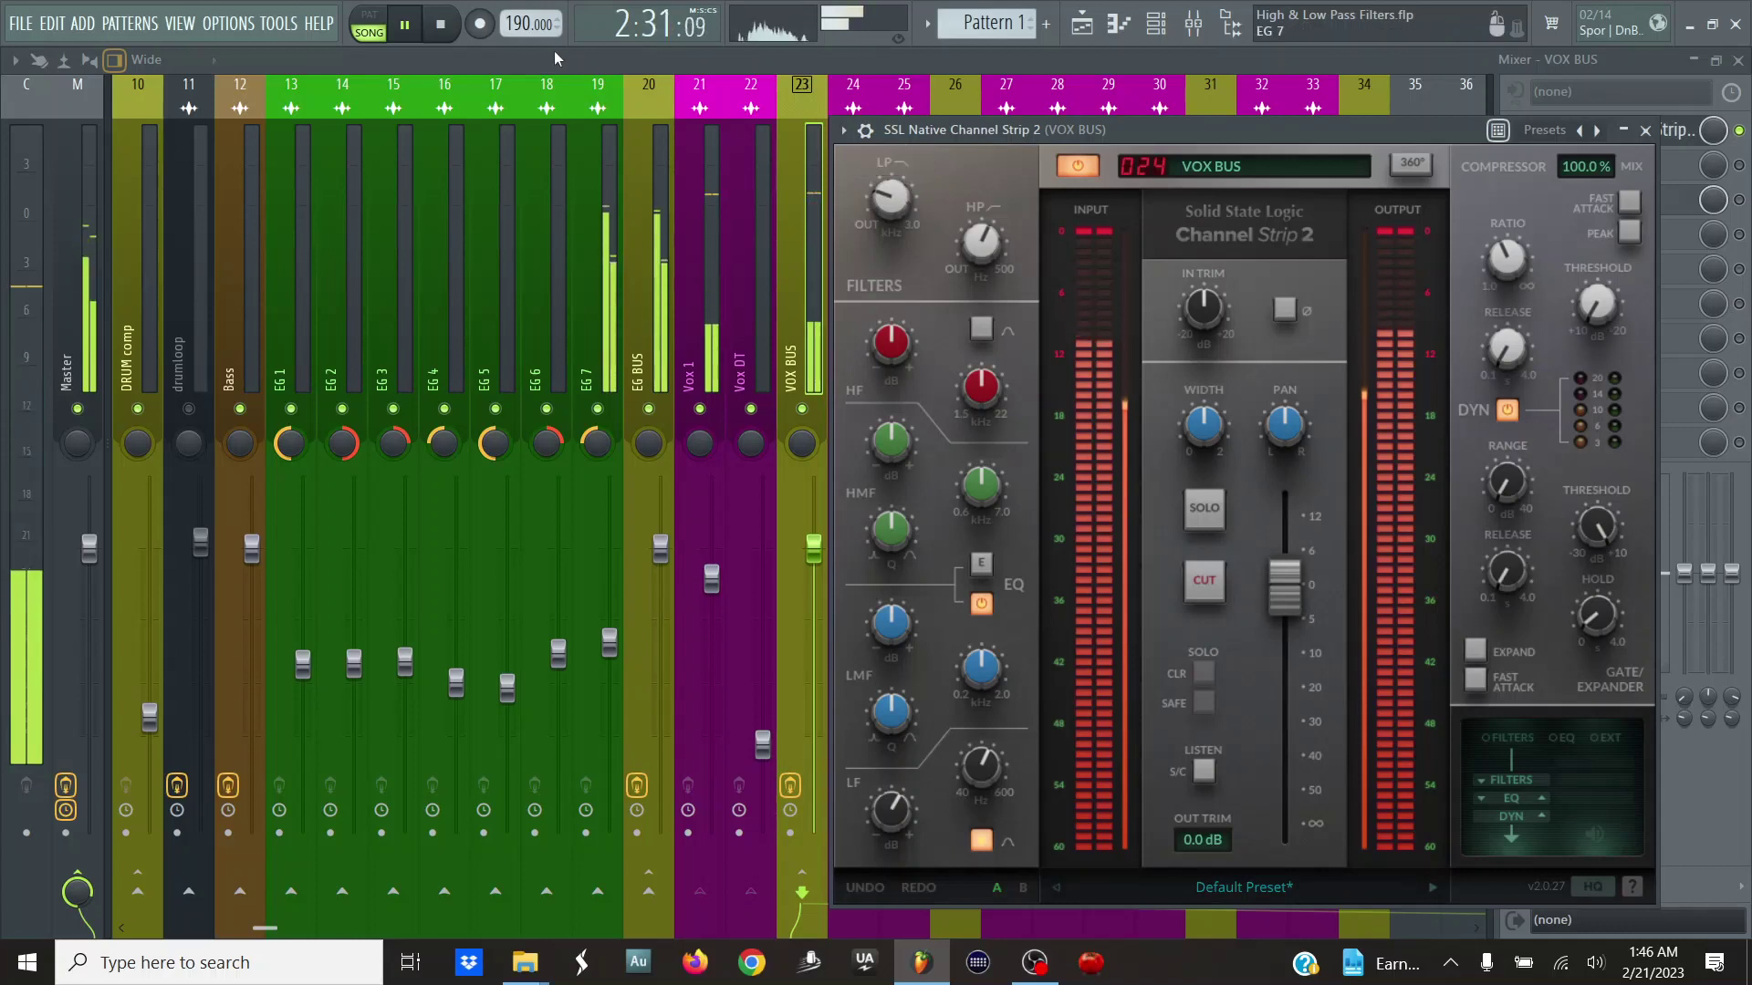
left_click(414, 33)
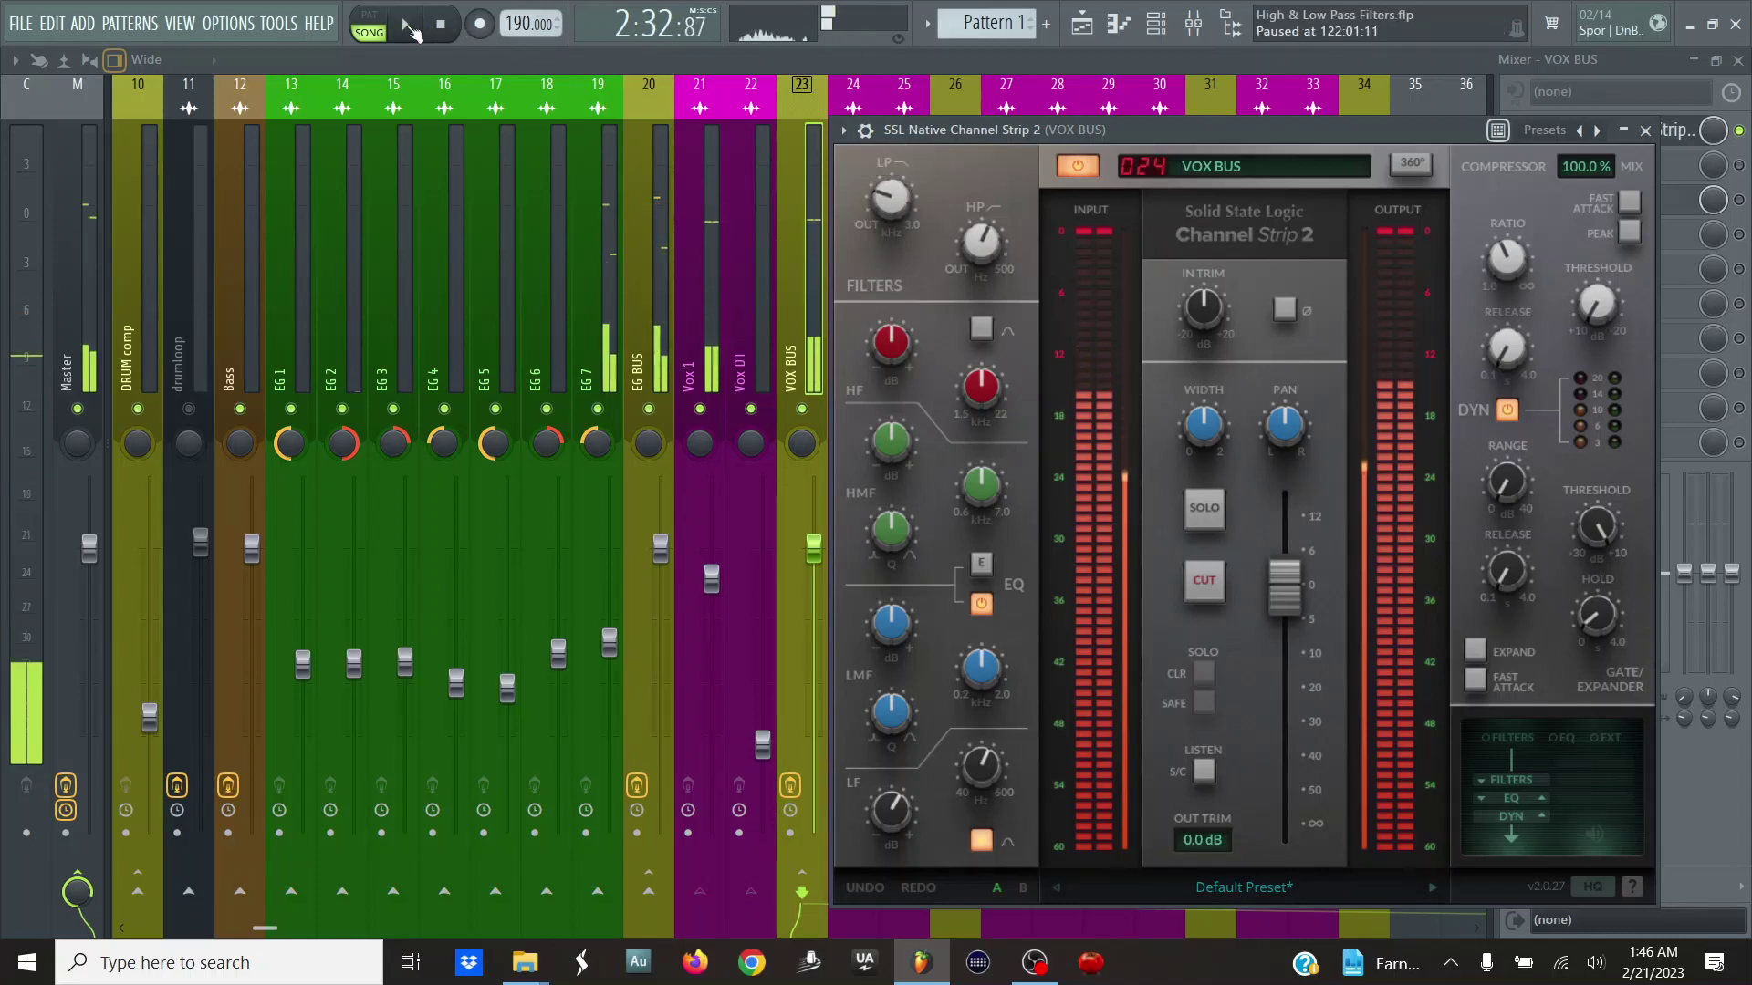
mouse_move(901, 212)
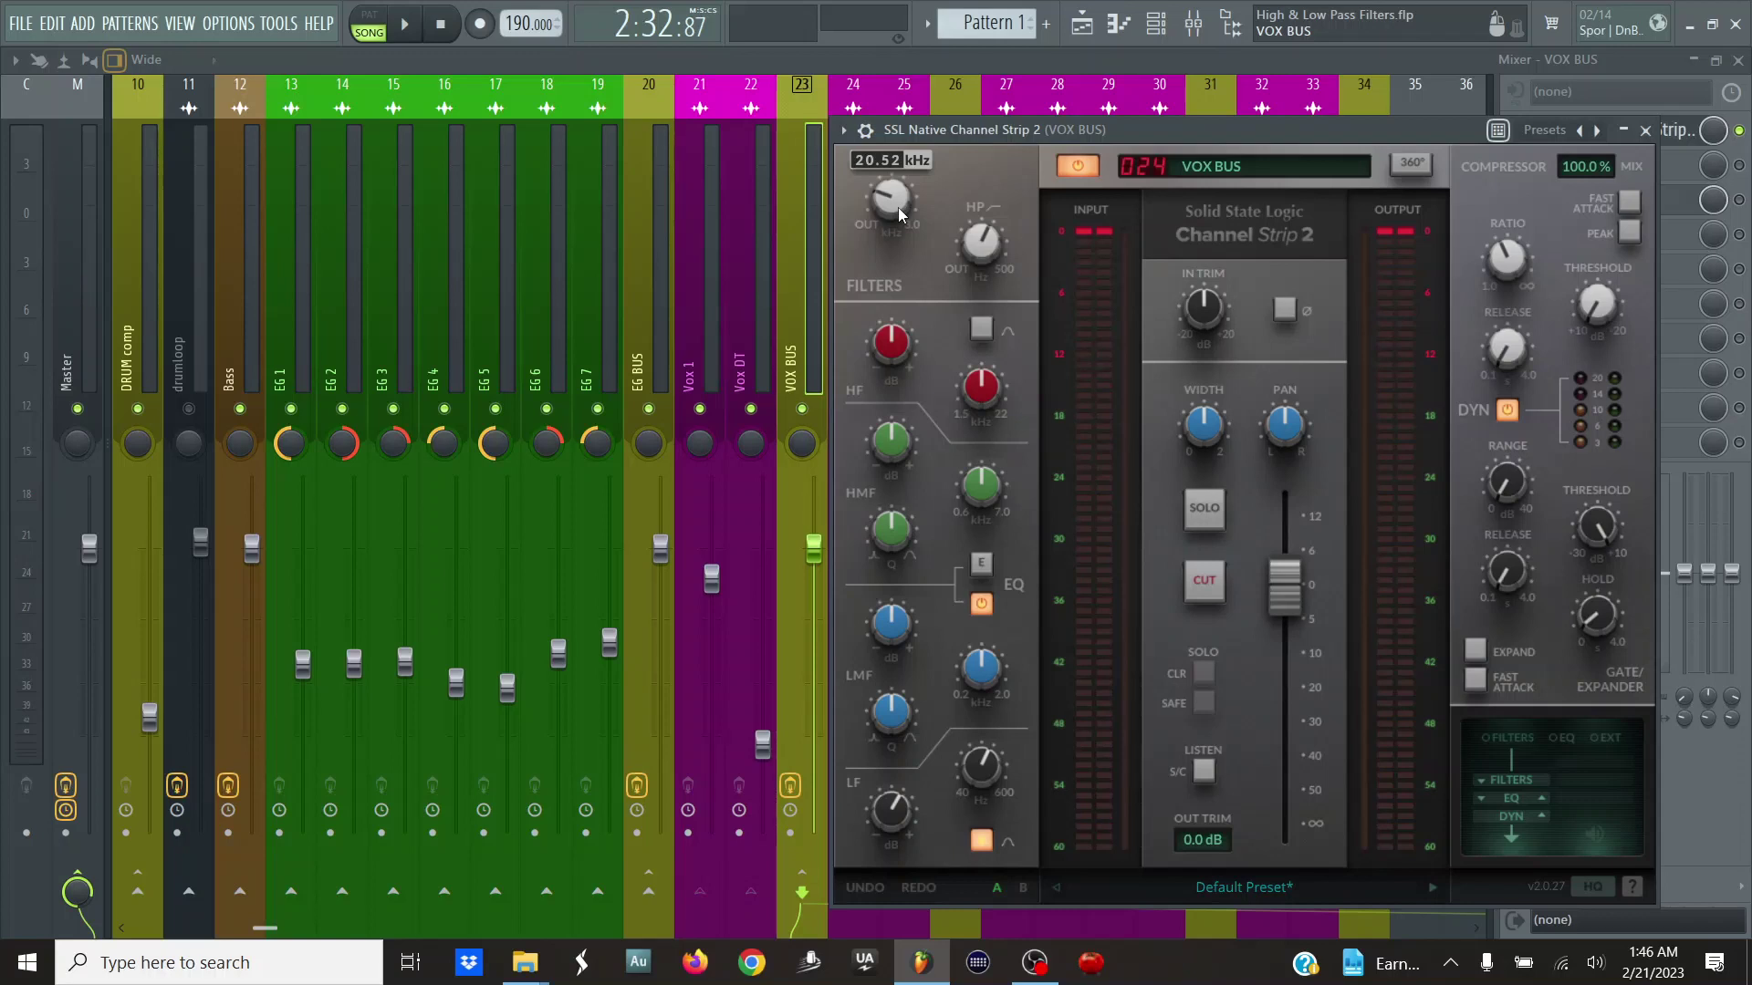
scroll(898, 210, "up", 2)
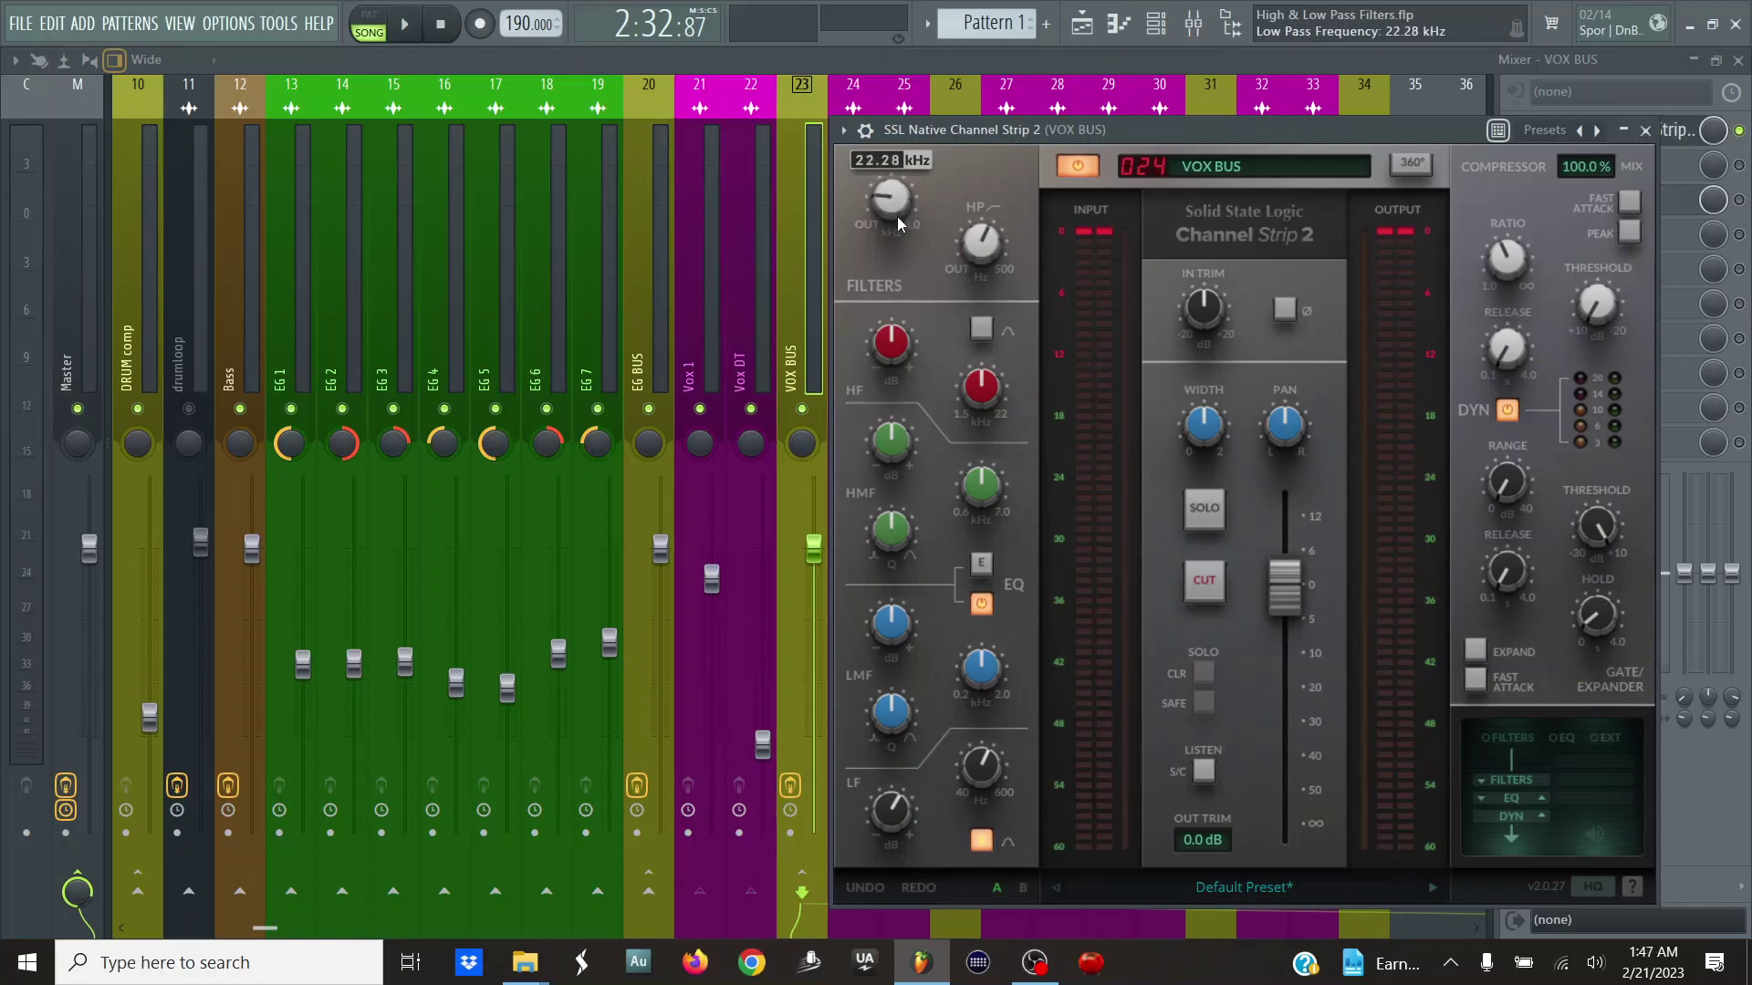
key("space")
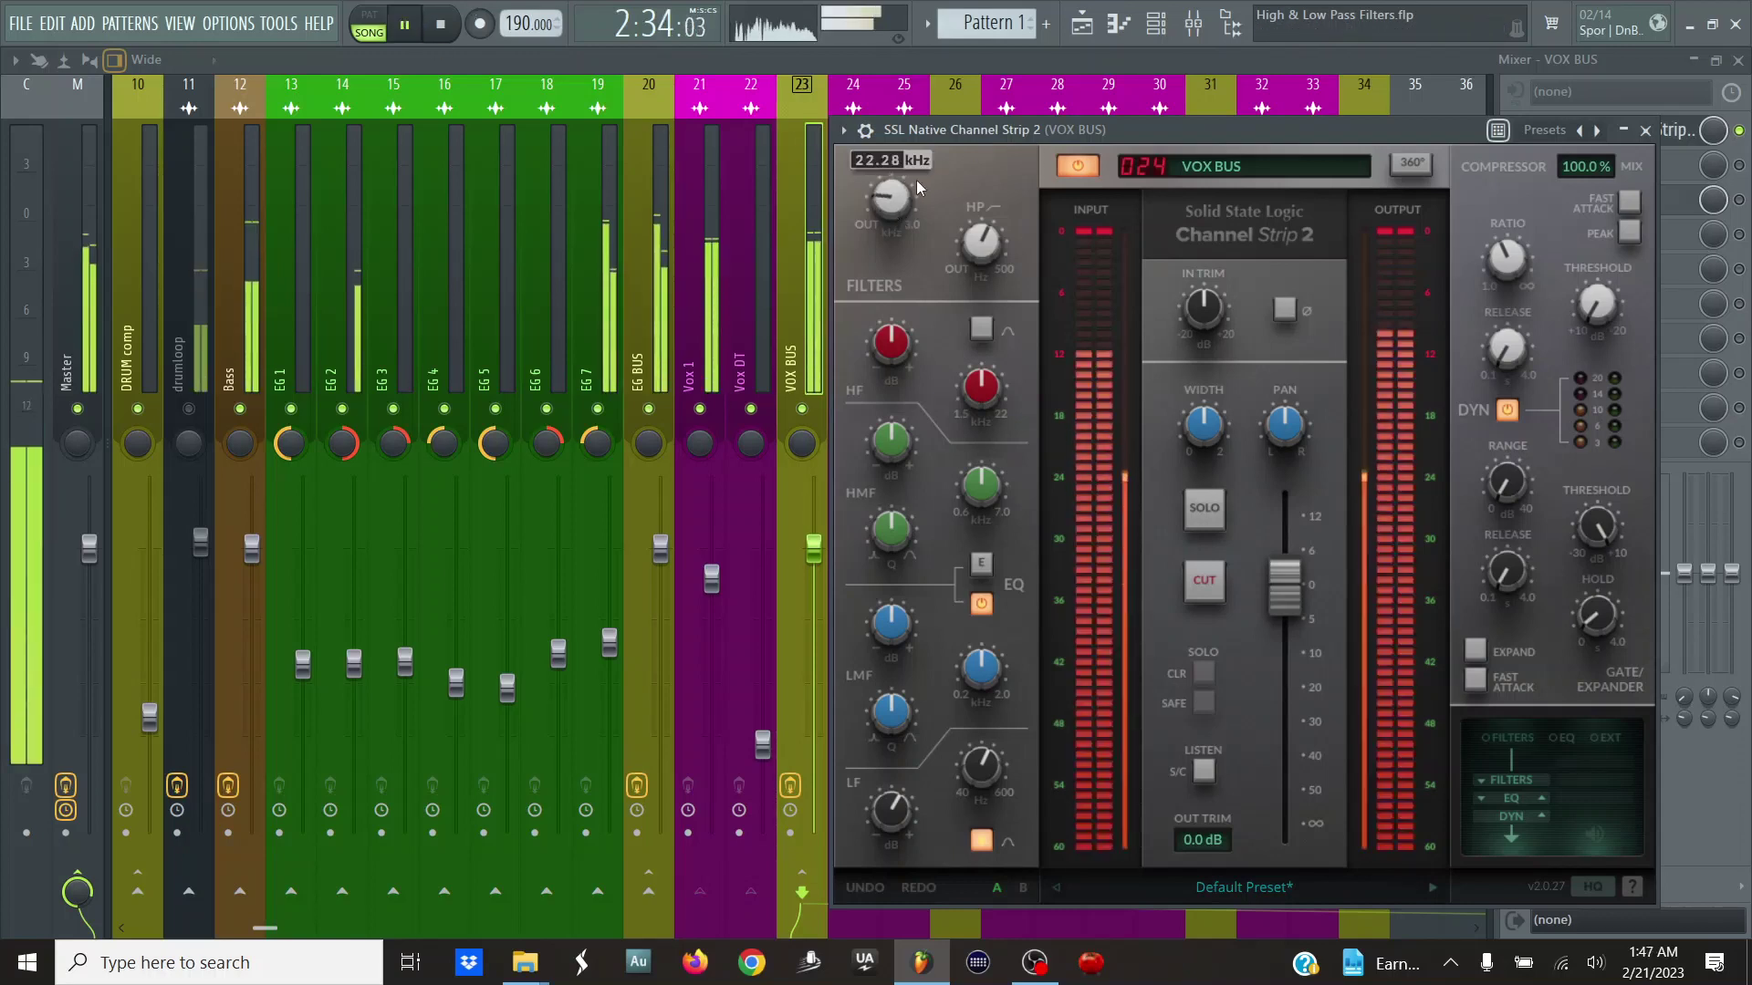
left_click(406, 25)
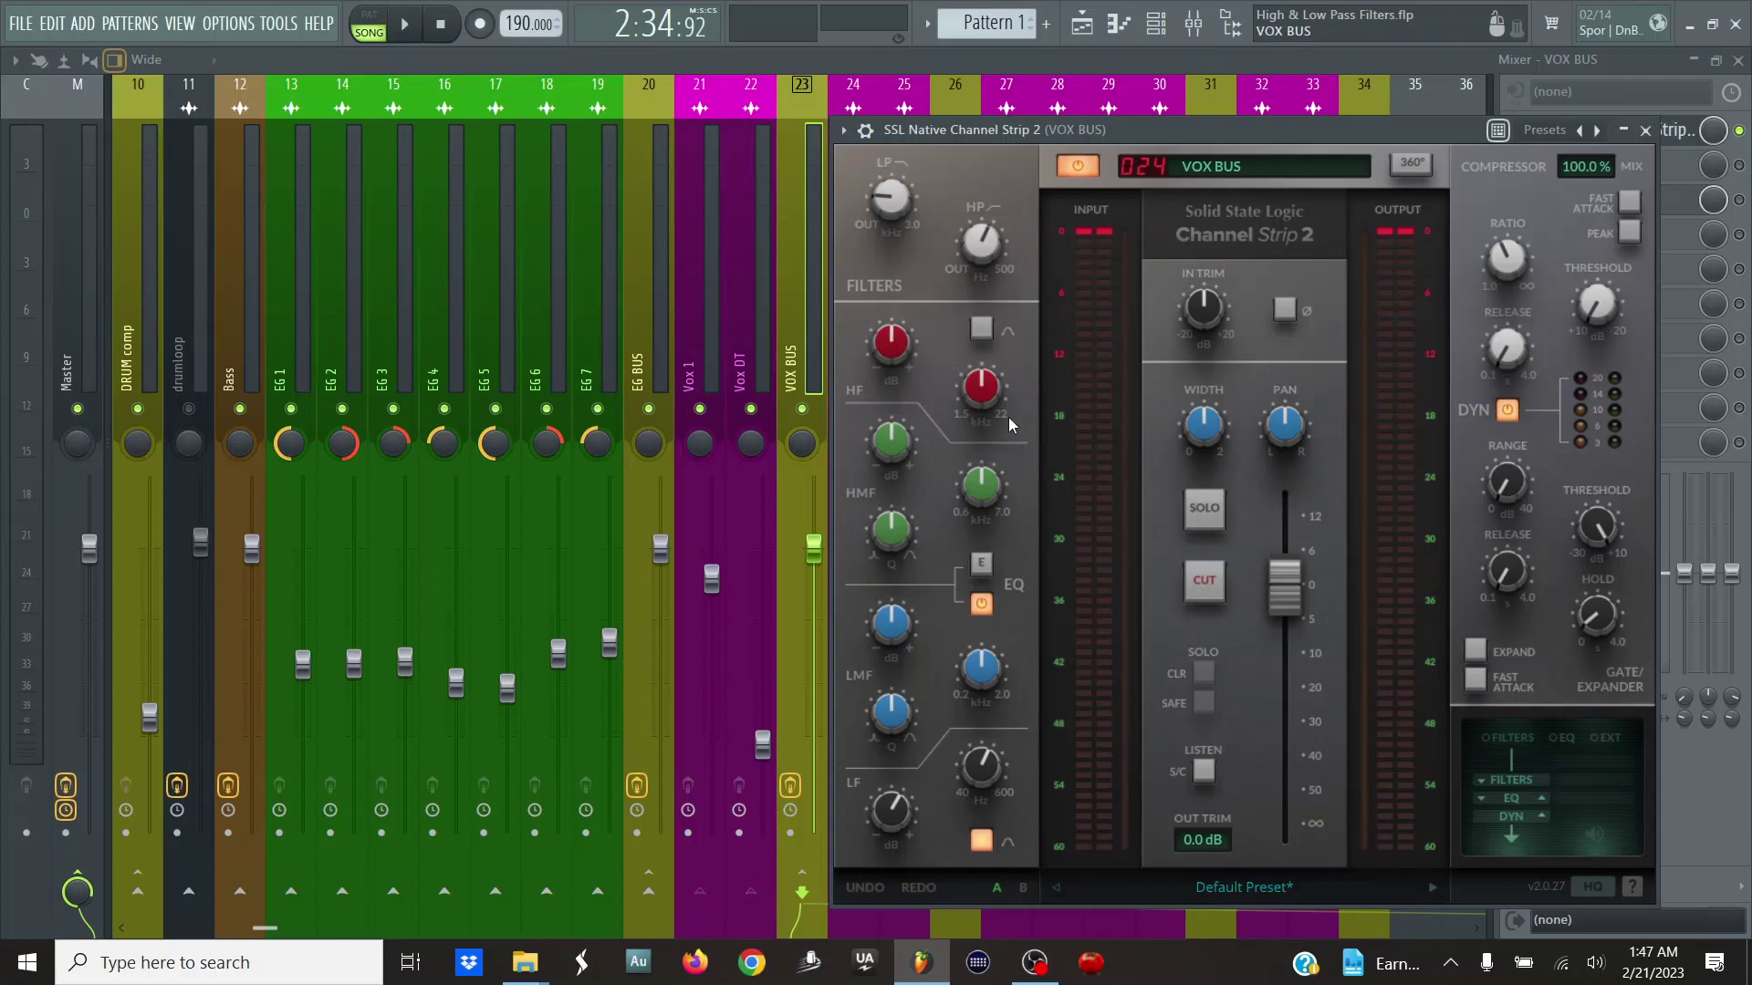
- Play the song to compare the vocals with the VOX BUS channel strip bypassed and re-enabled, and close the strip
mouse_move(870, 345)
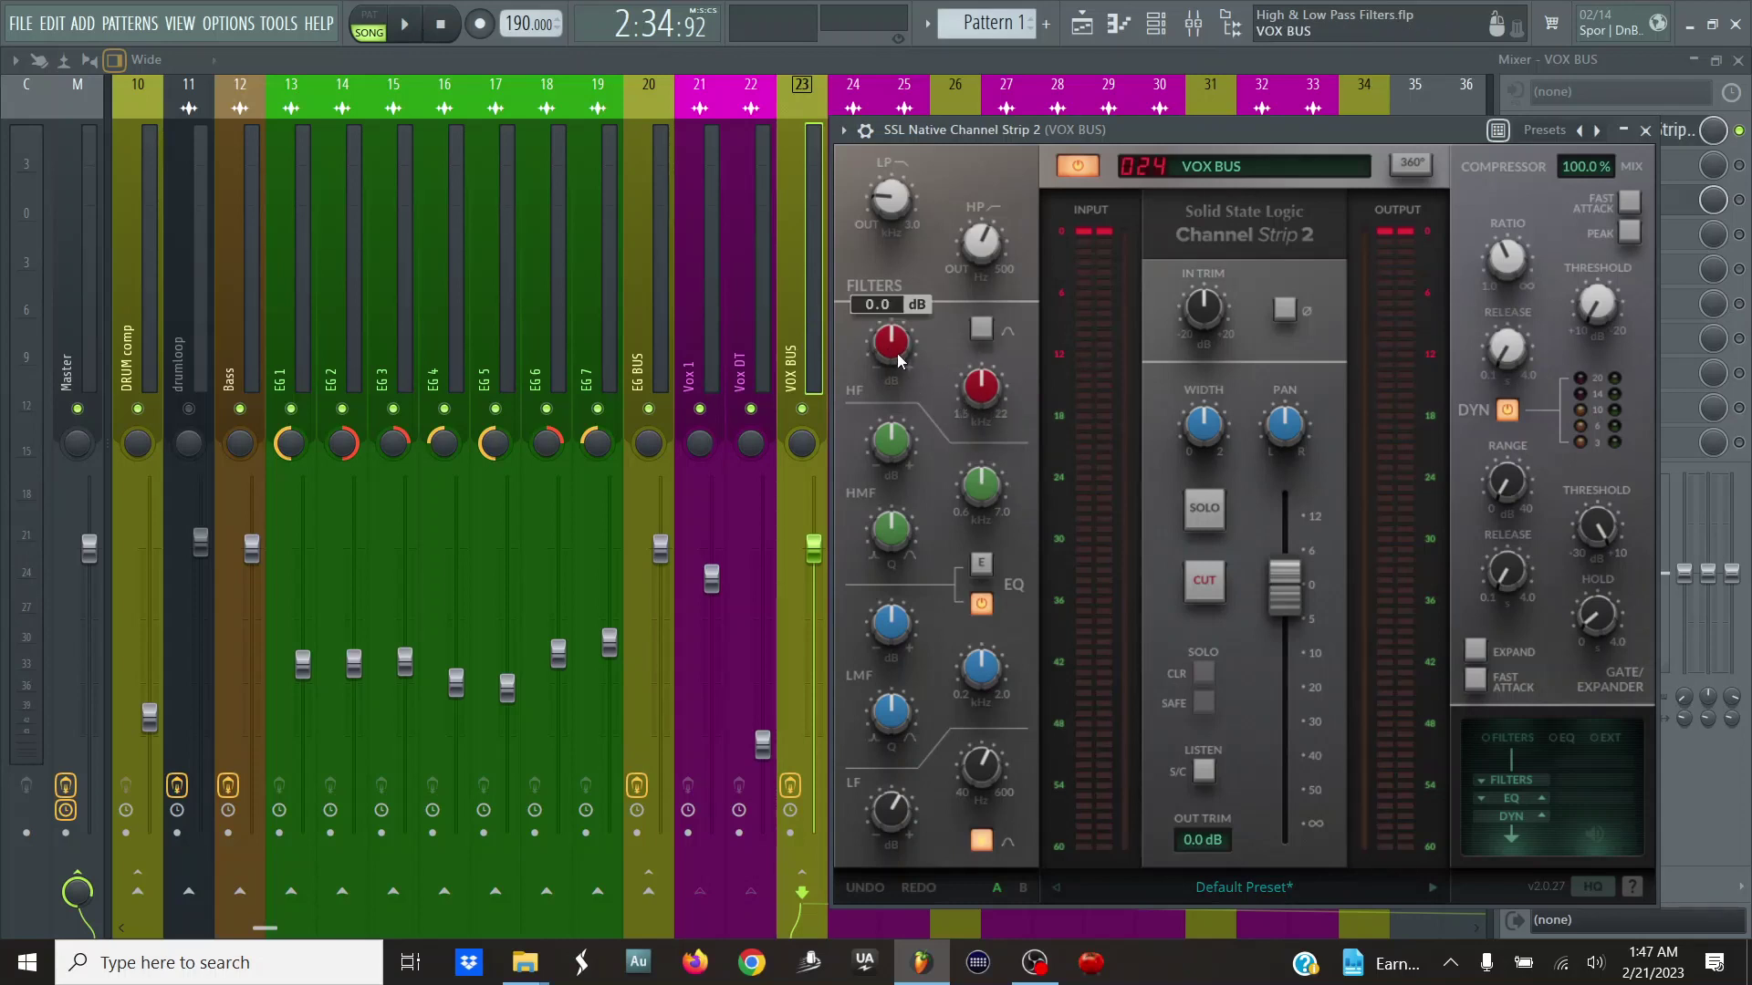
key("space")
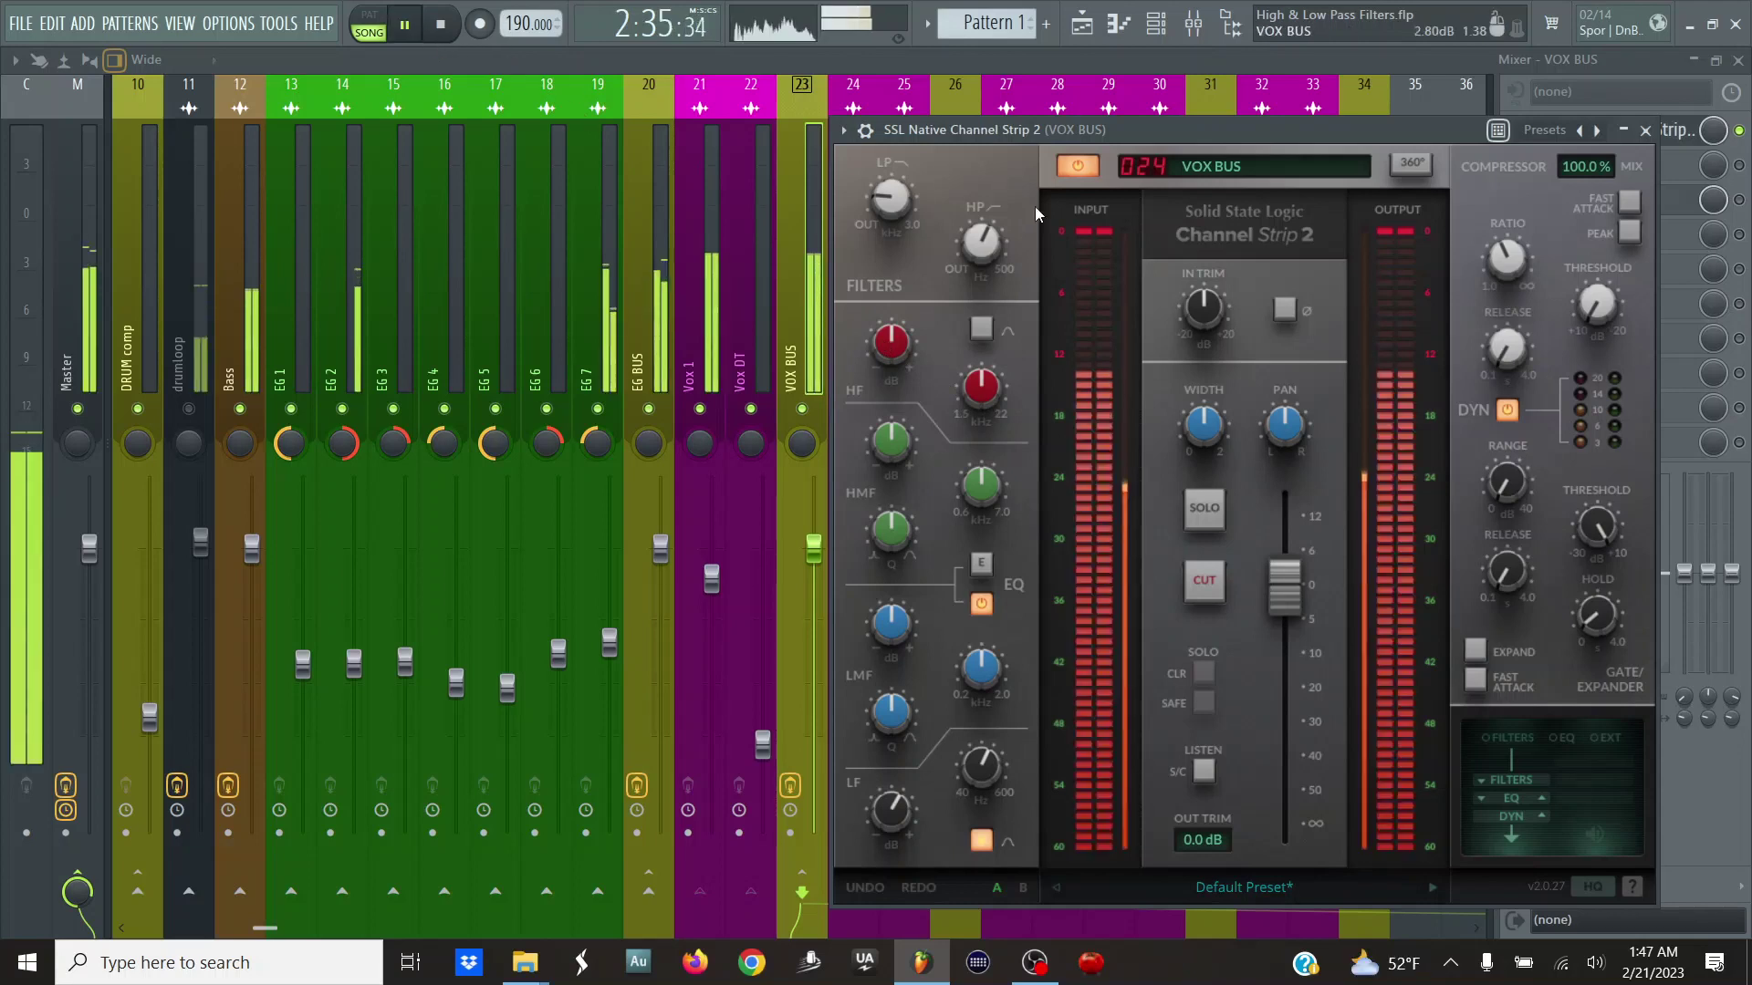
left_click(1069, 166)
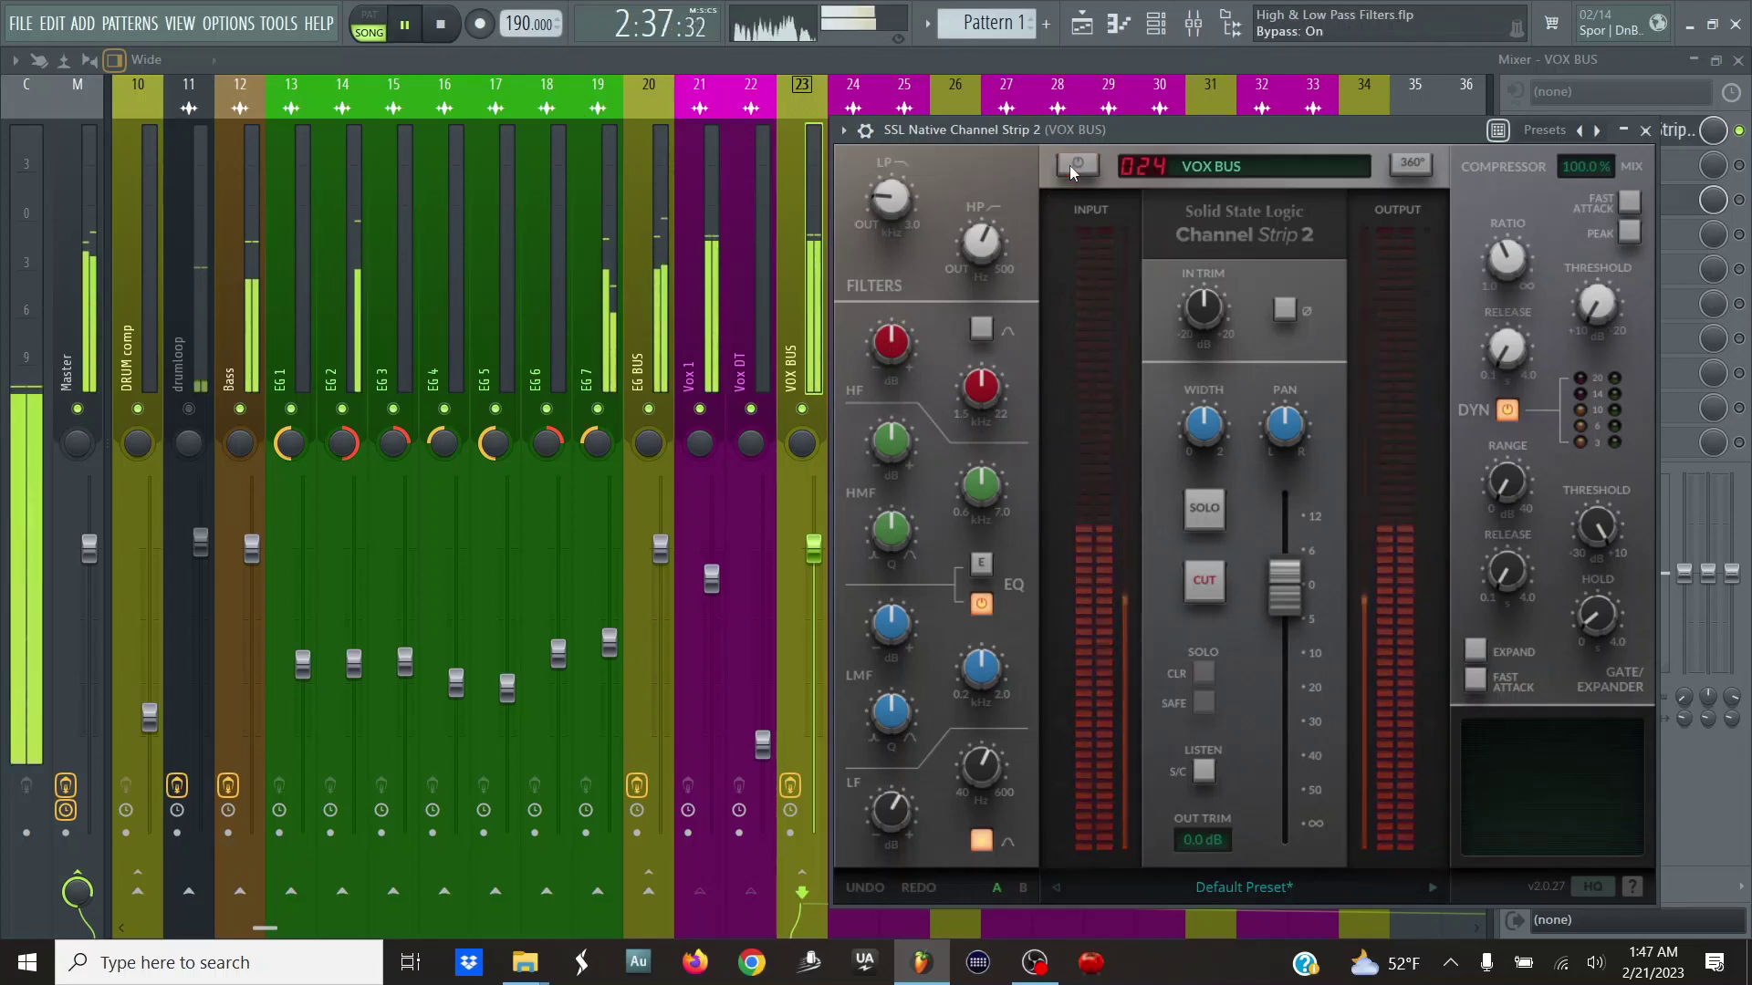
left_click(1070, 166)
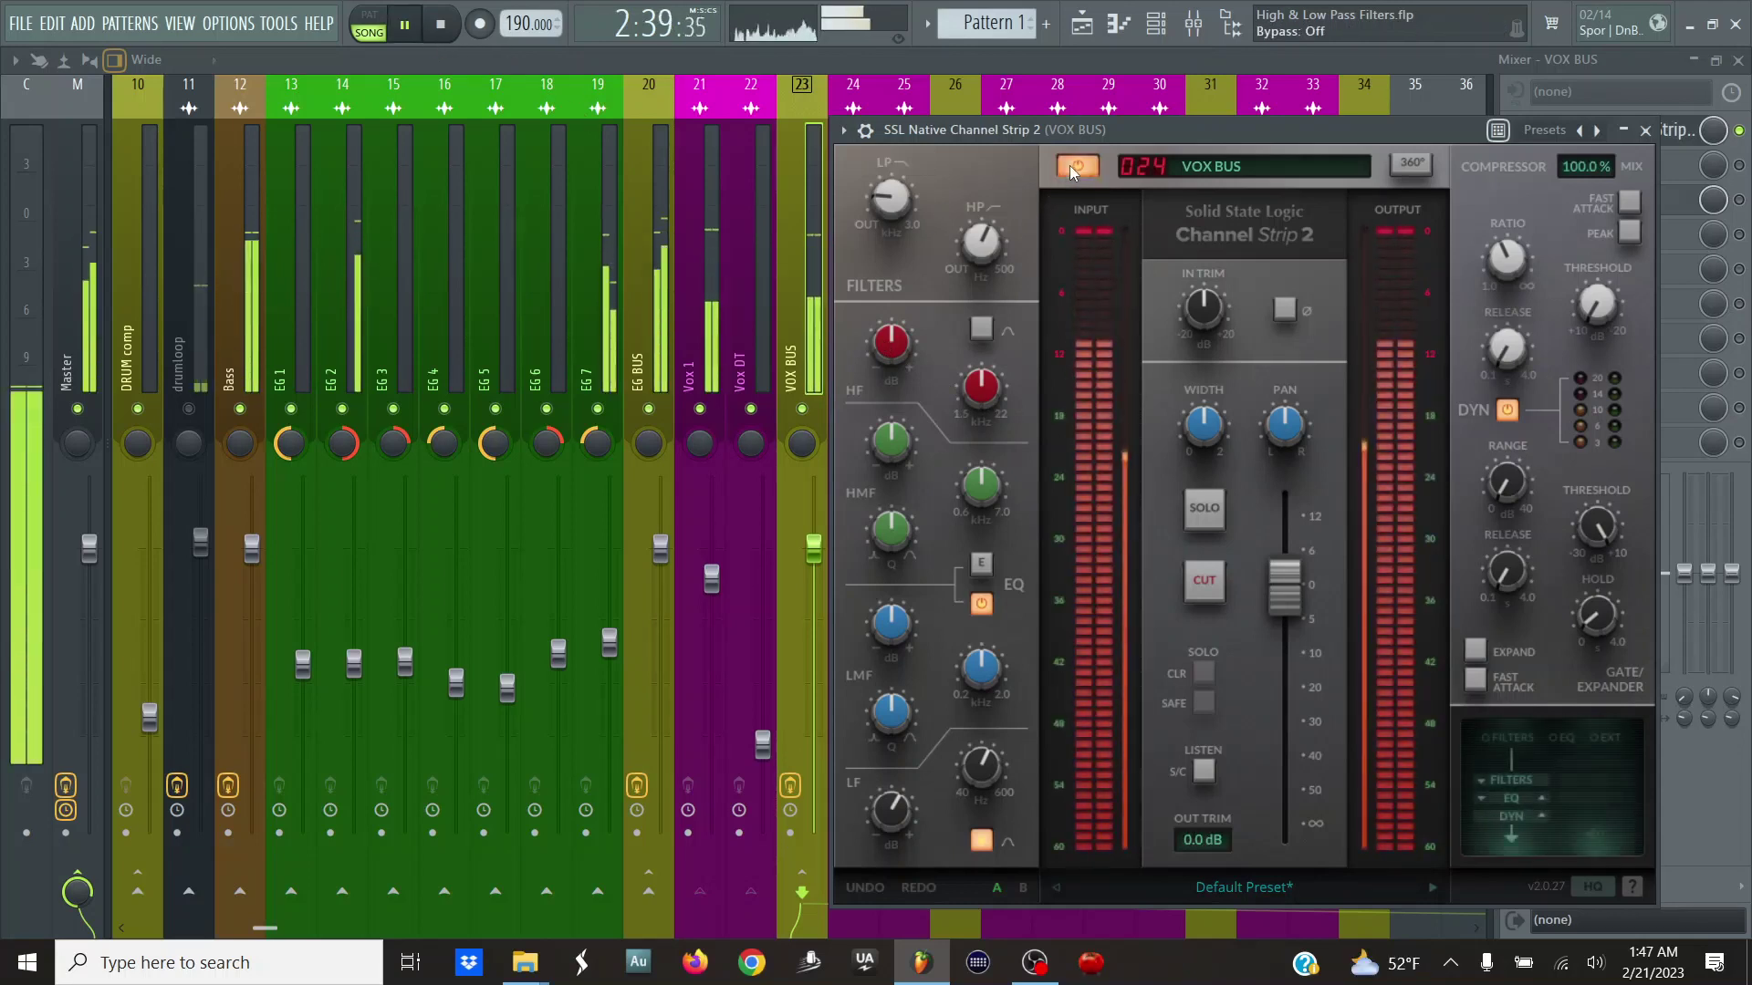
key("Escape")
scroll(783, 292, "down", 3)
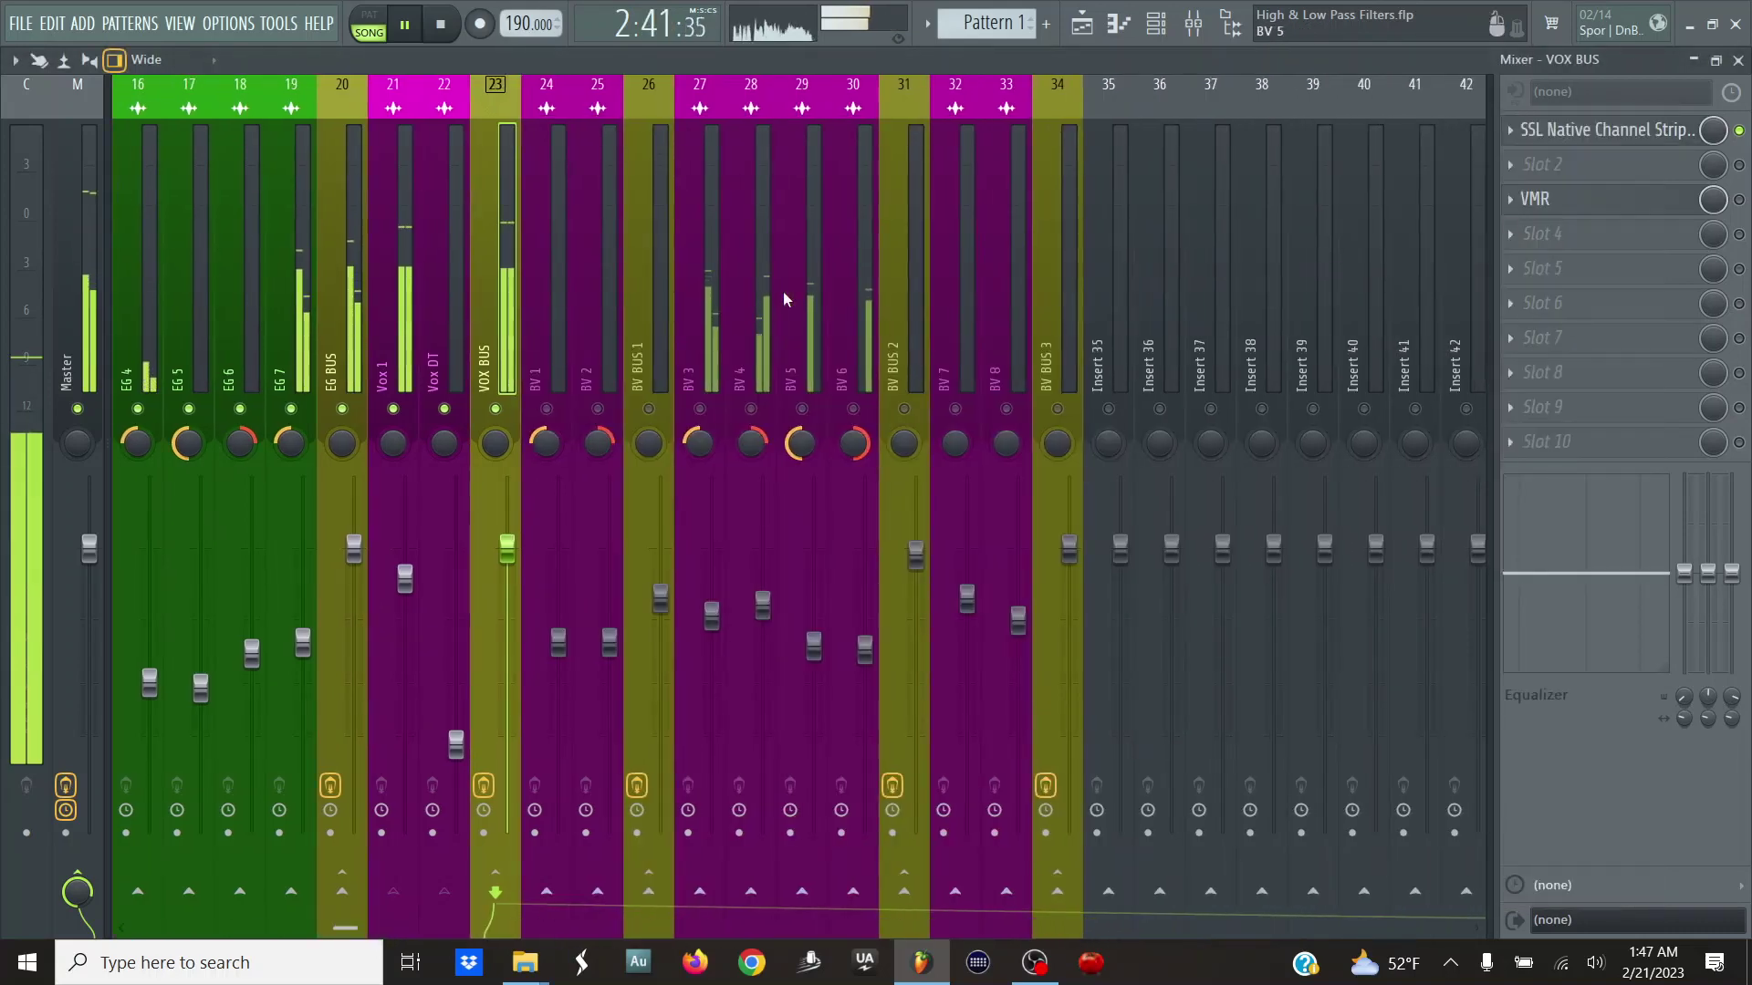
- Stop playback, reopen the VOX BUS channel strip to check its settings and close it again
key("space")
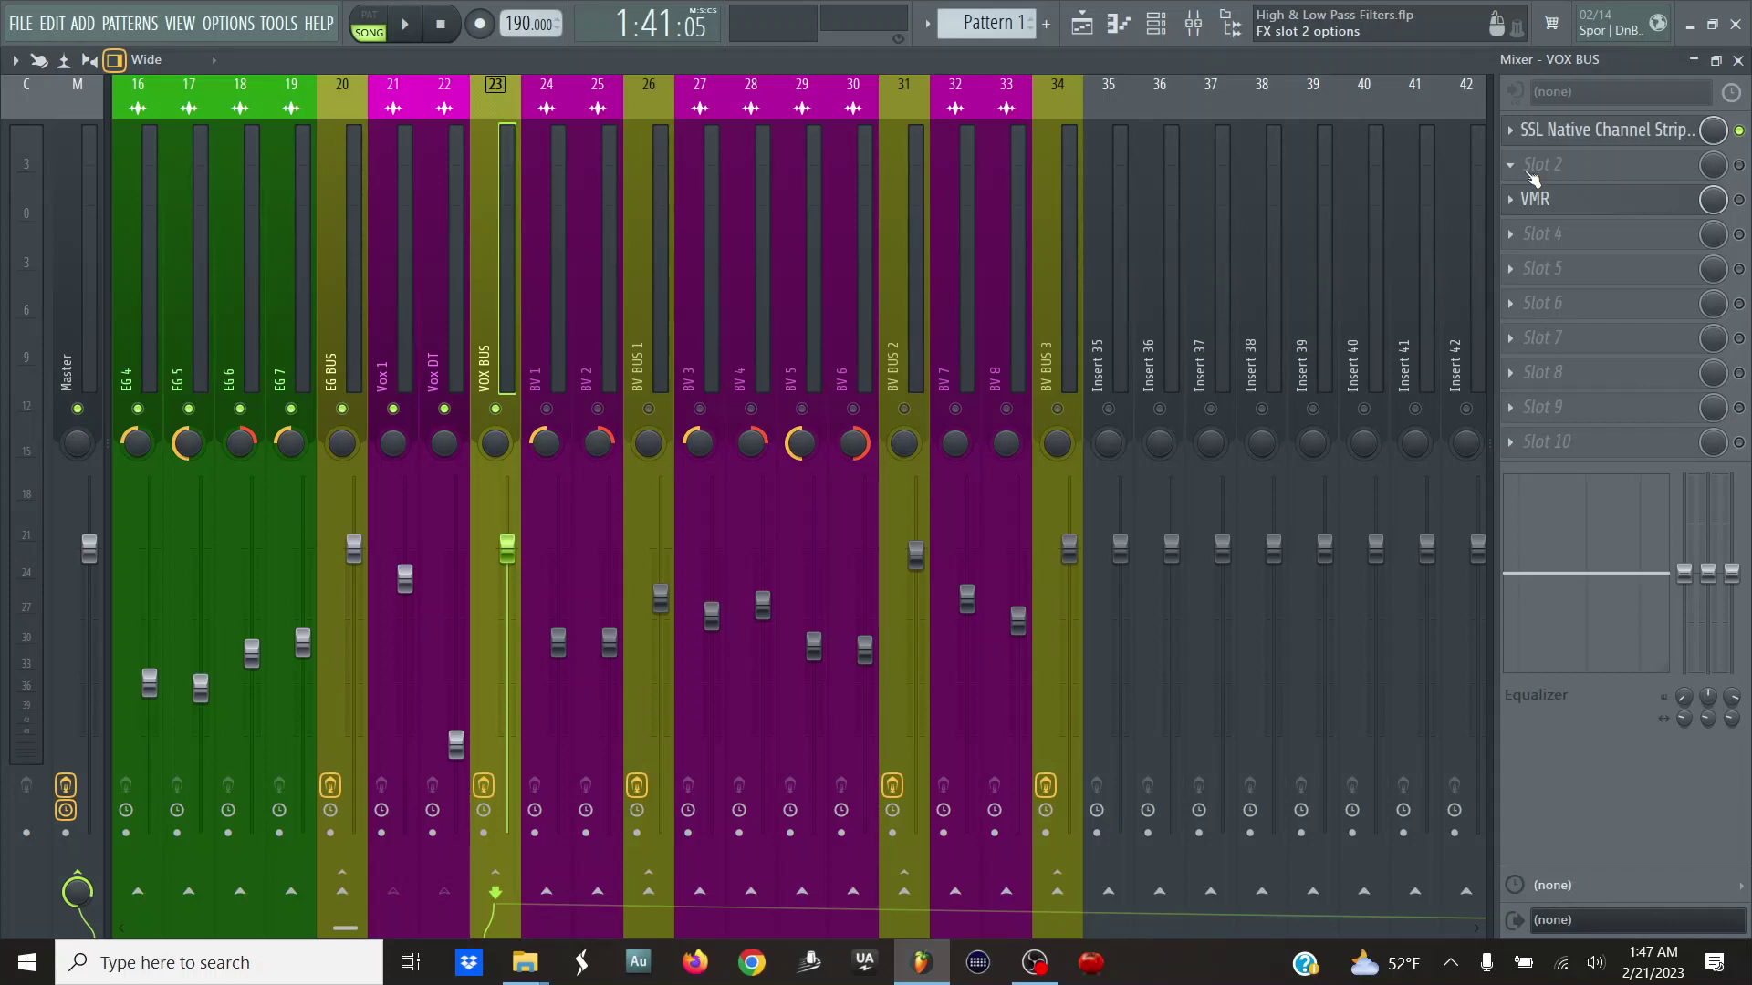
left_click(1624, 131)
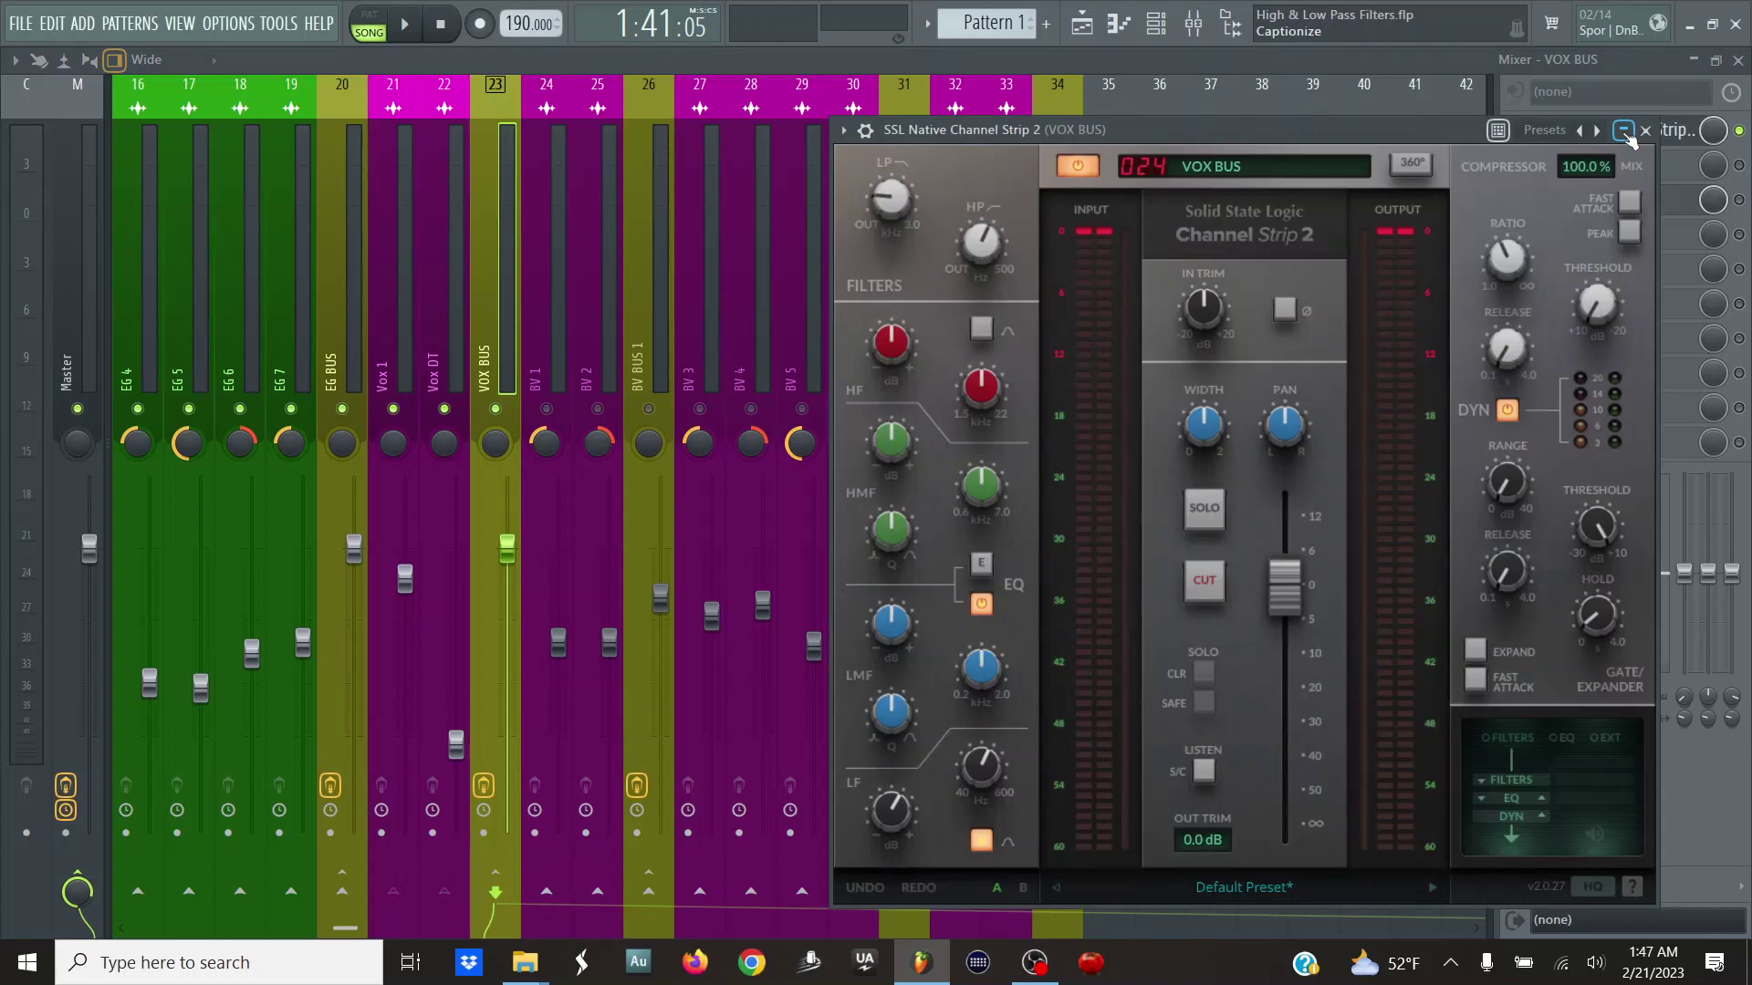
left_click(1678, 139)
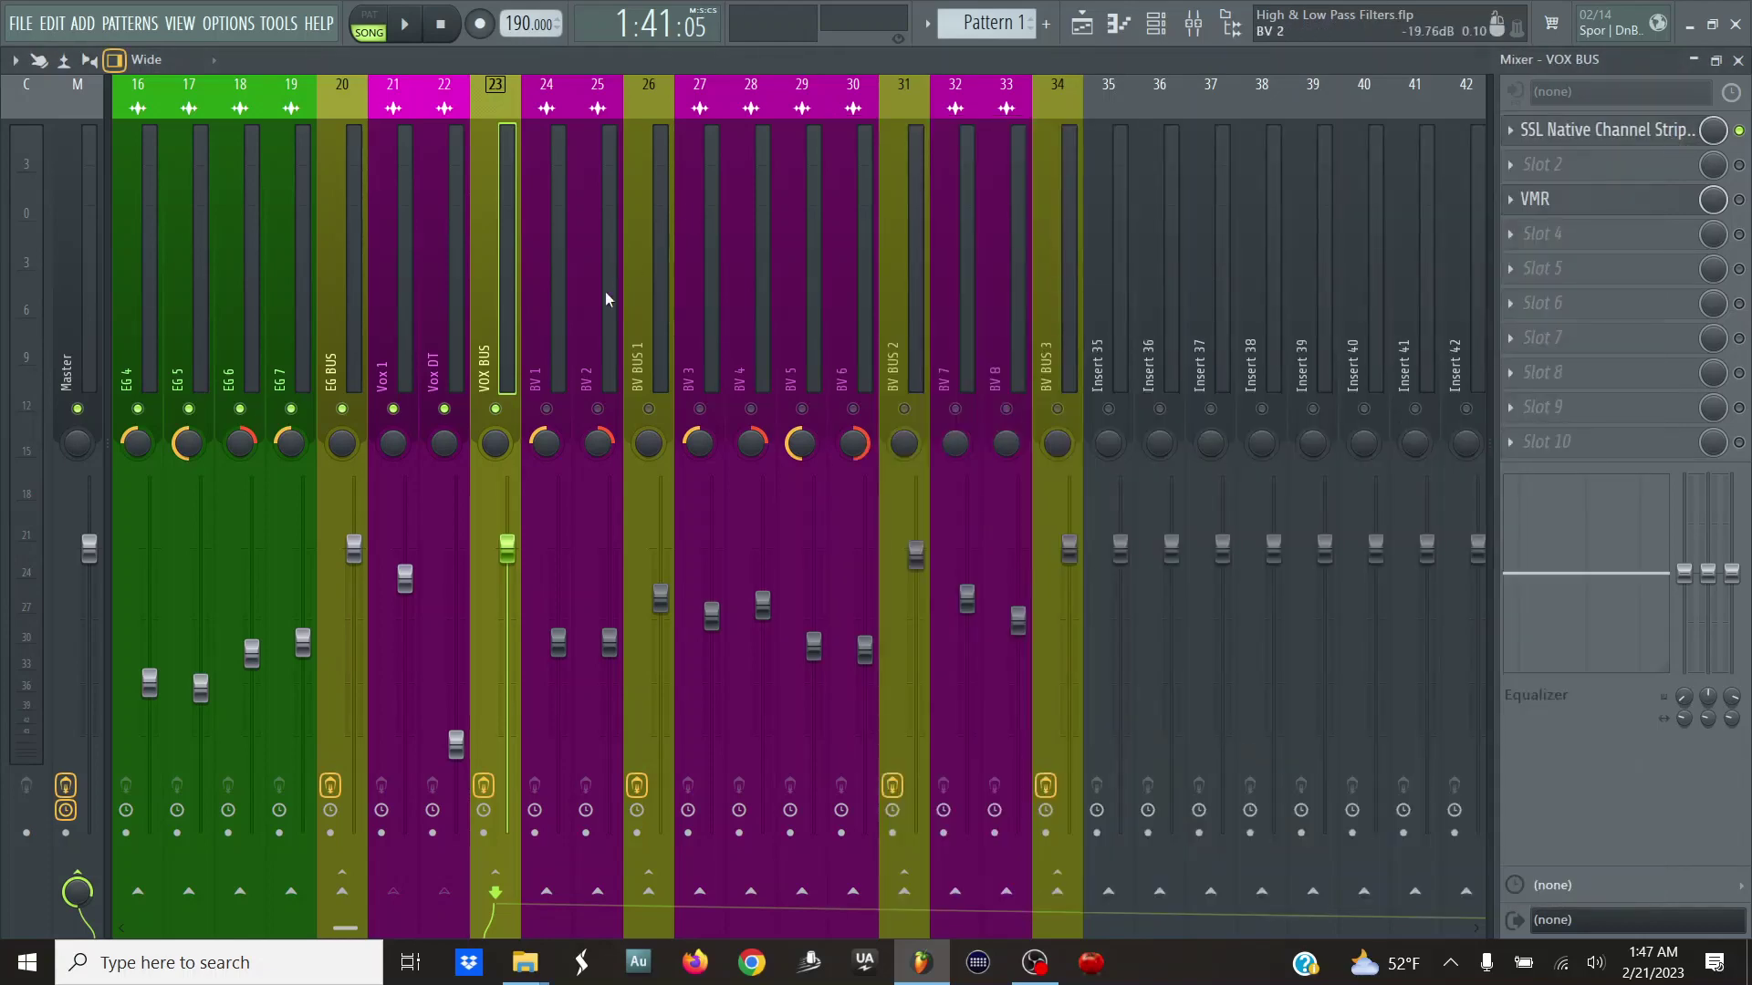
- Unmute the BV 1, BV 2 and BV BUS 1 mixer tracks, and select BV BUS 1
scroll(568, 353, "down", 1)
scroll(568, 354, "up", 7)
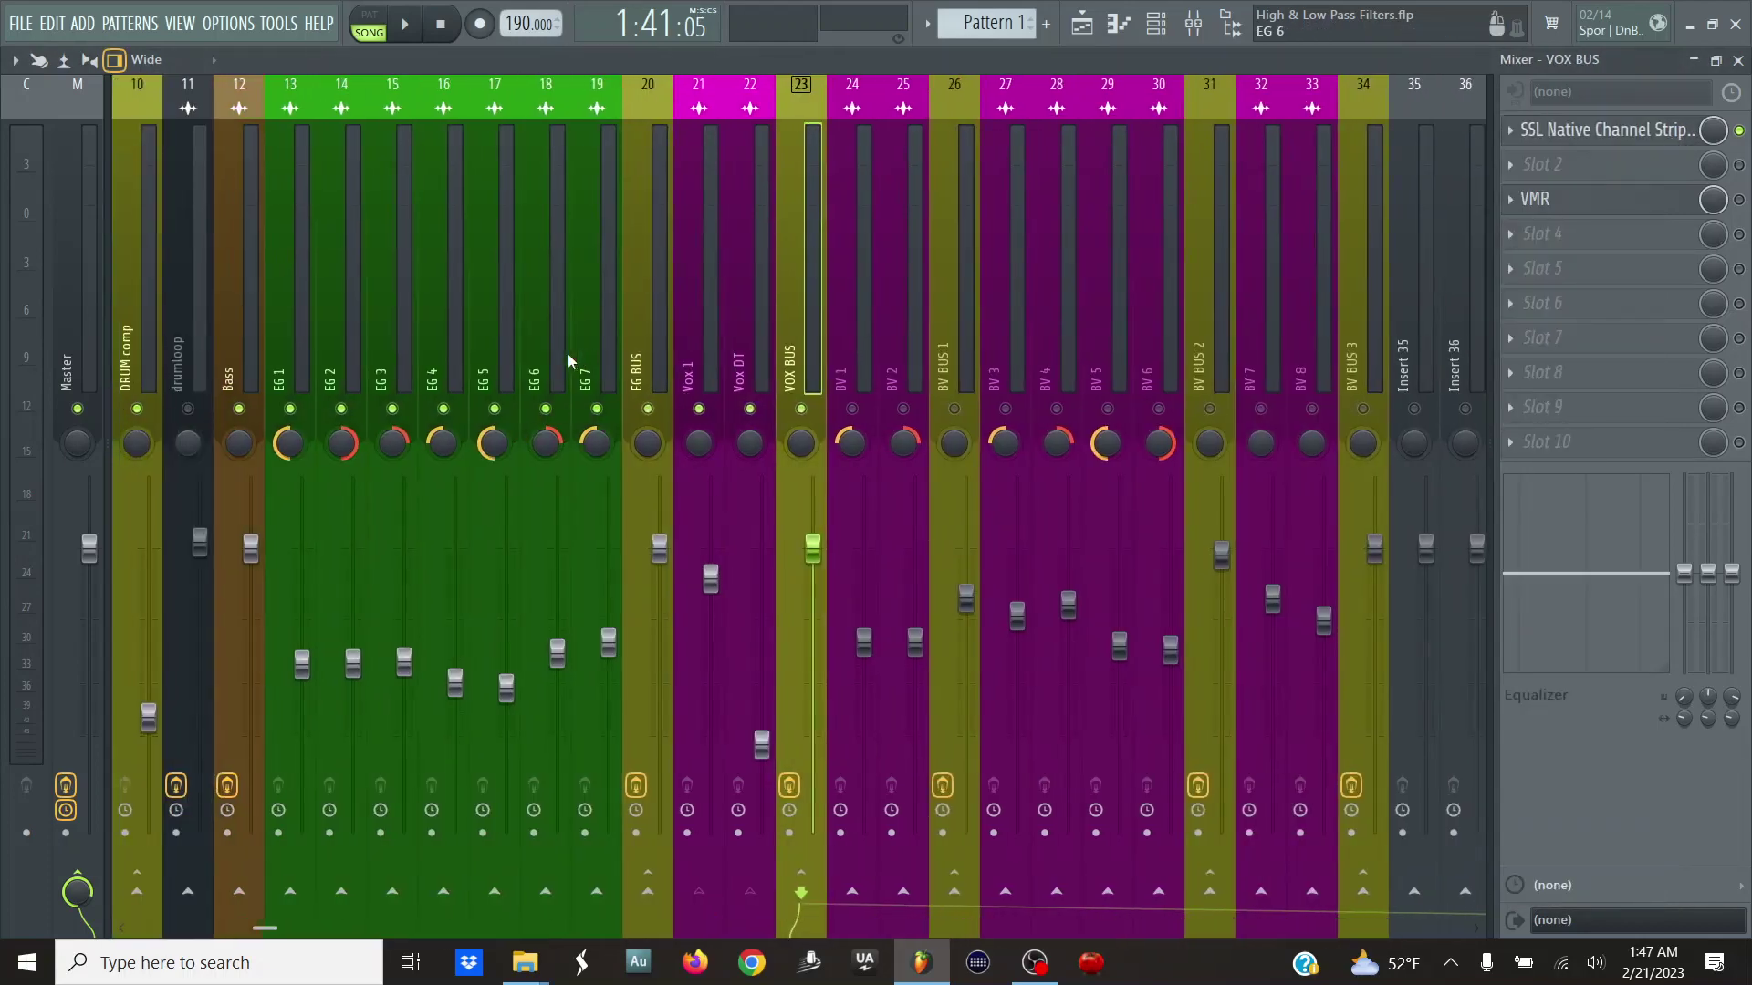
left_click(853, 408)
left_click(904, 408)
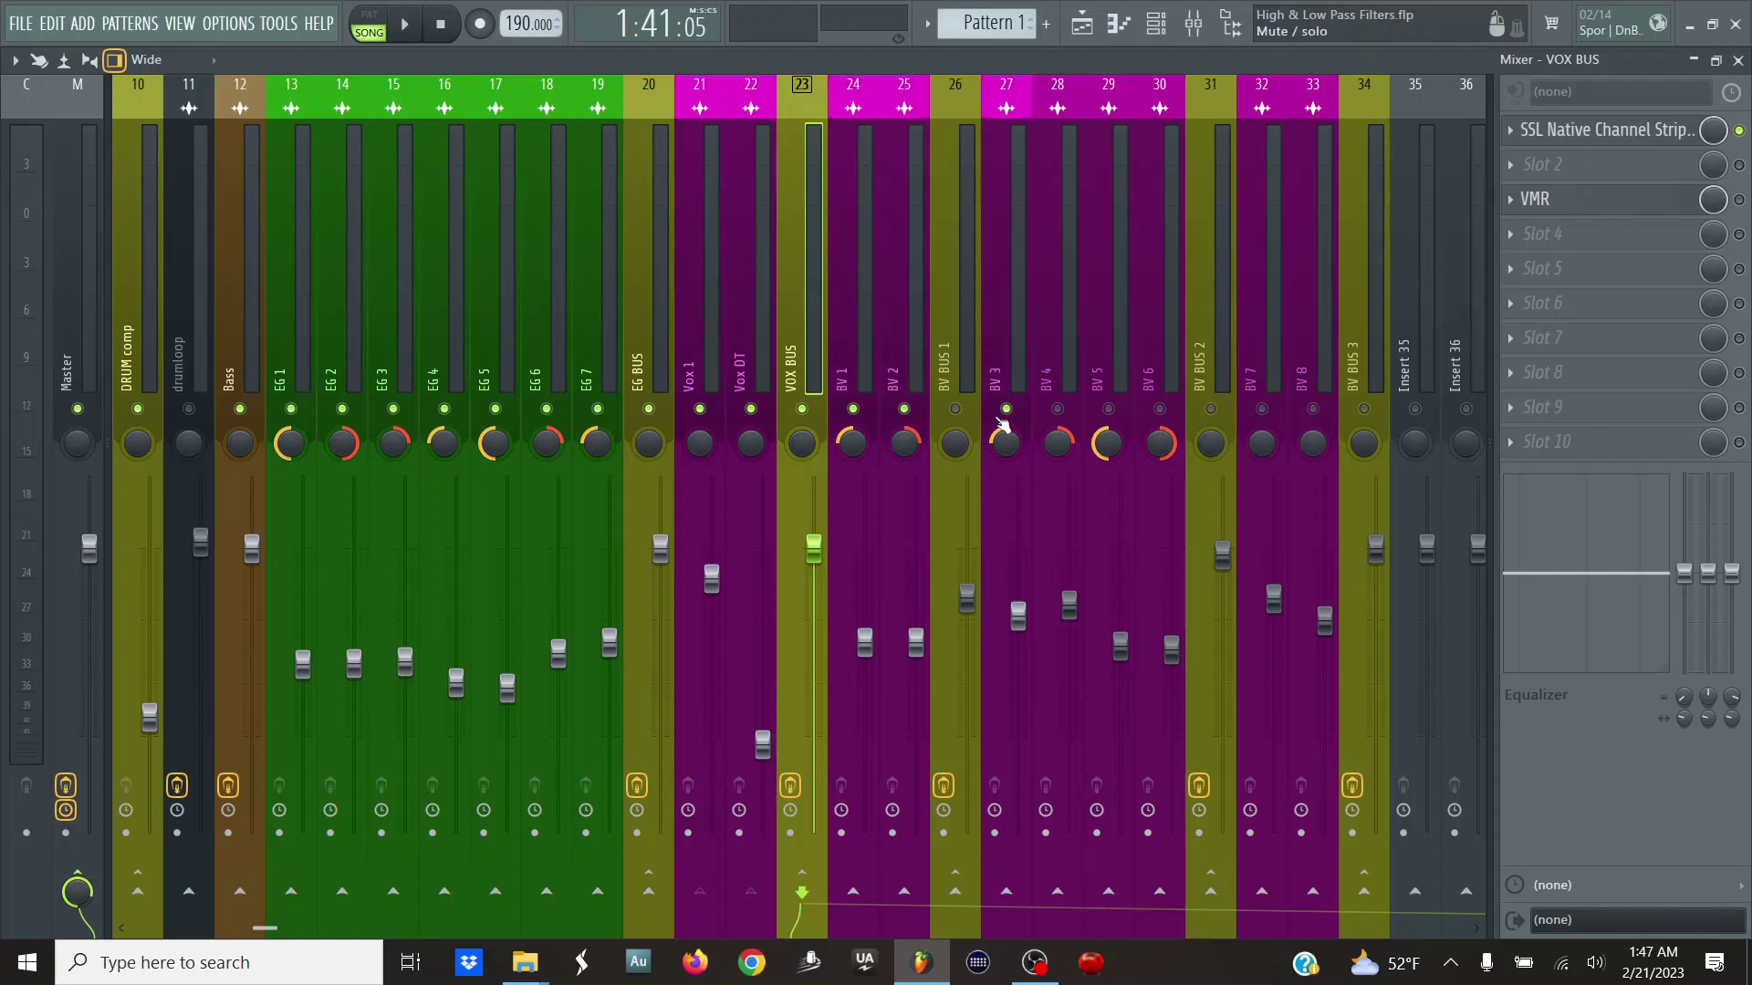
left_click(955, 407)
left_click(1006, 408)
scroll(921, 332, "down", 6)
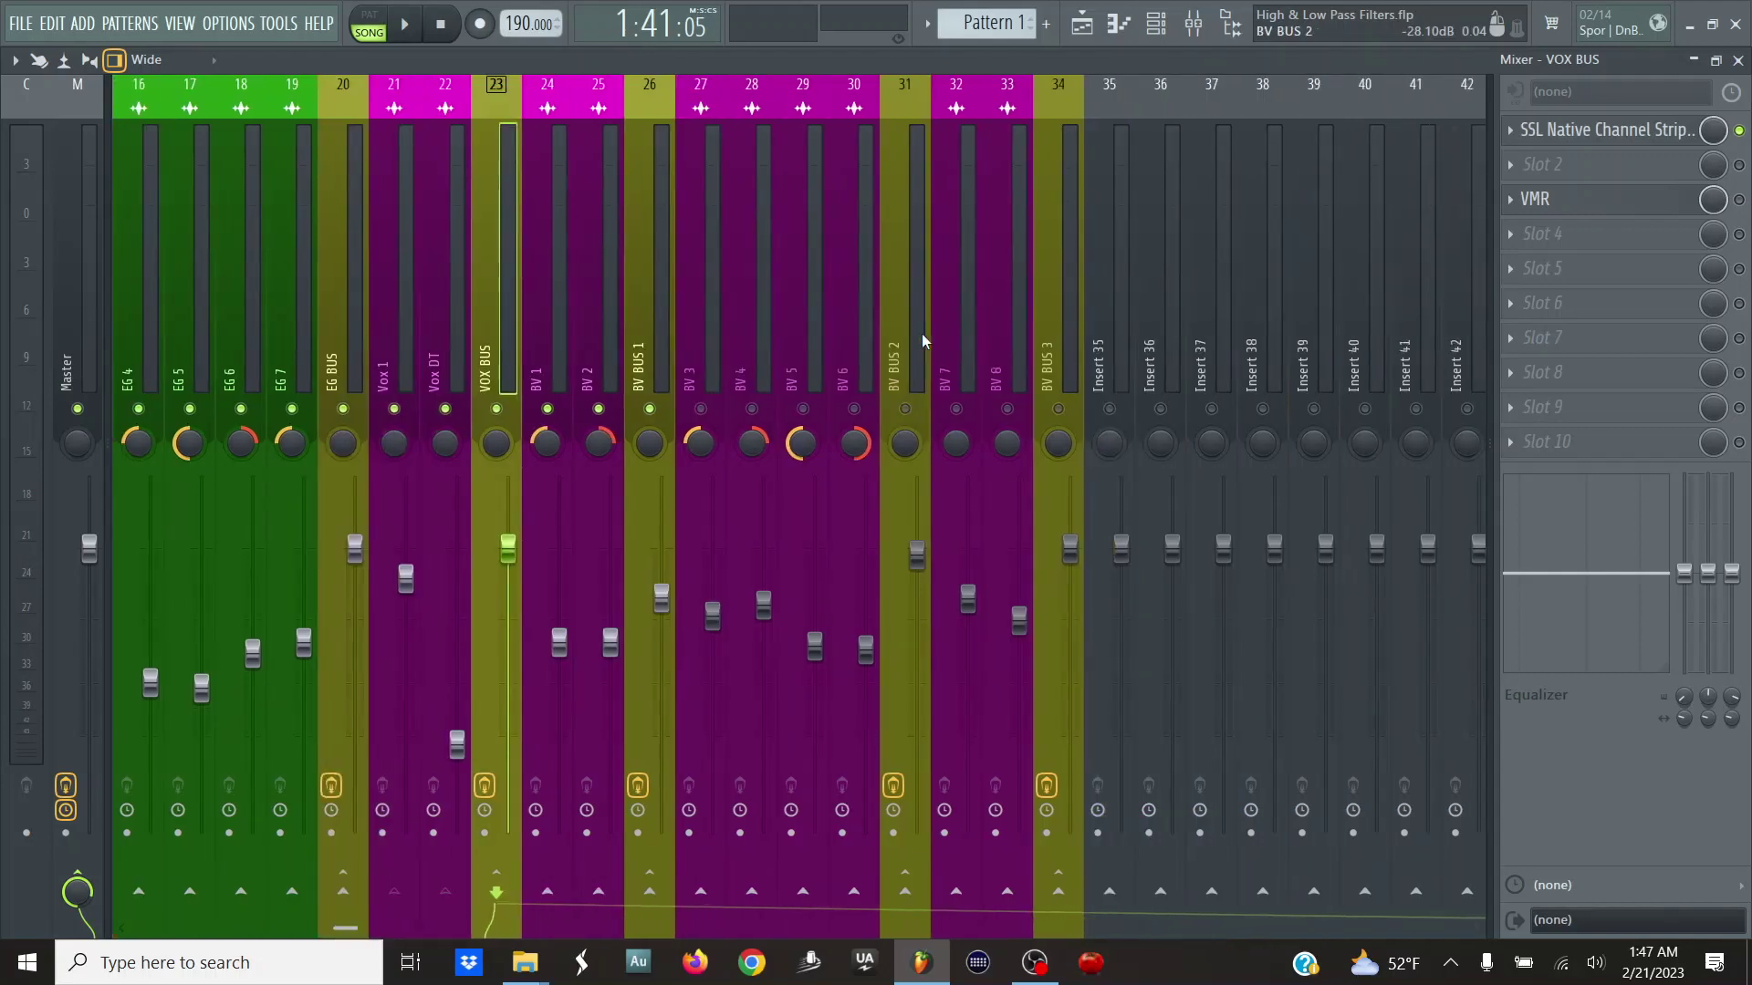
left_click(669, 342)
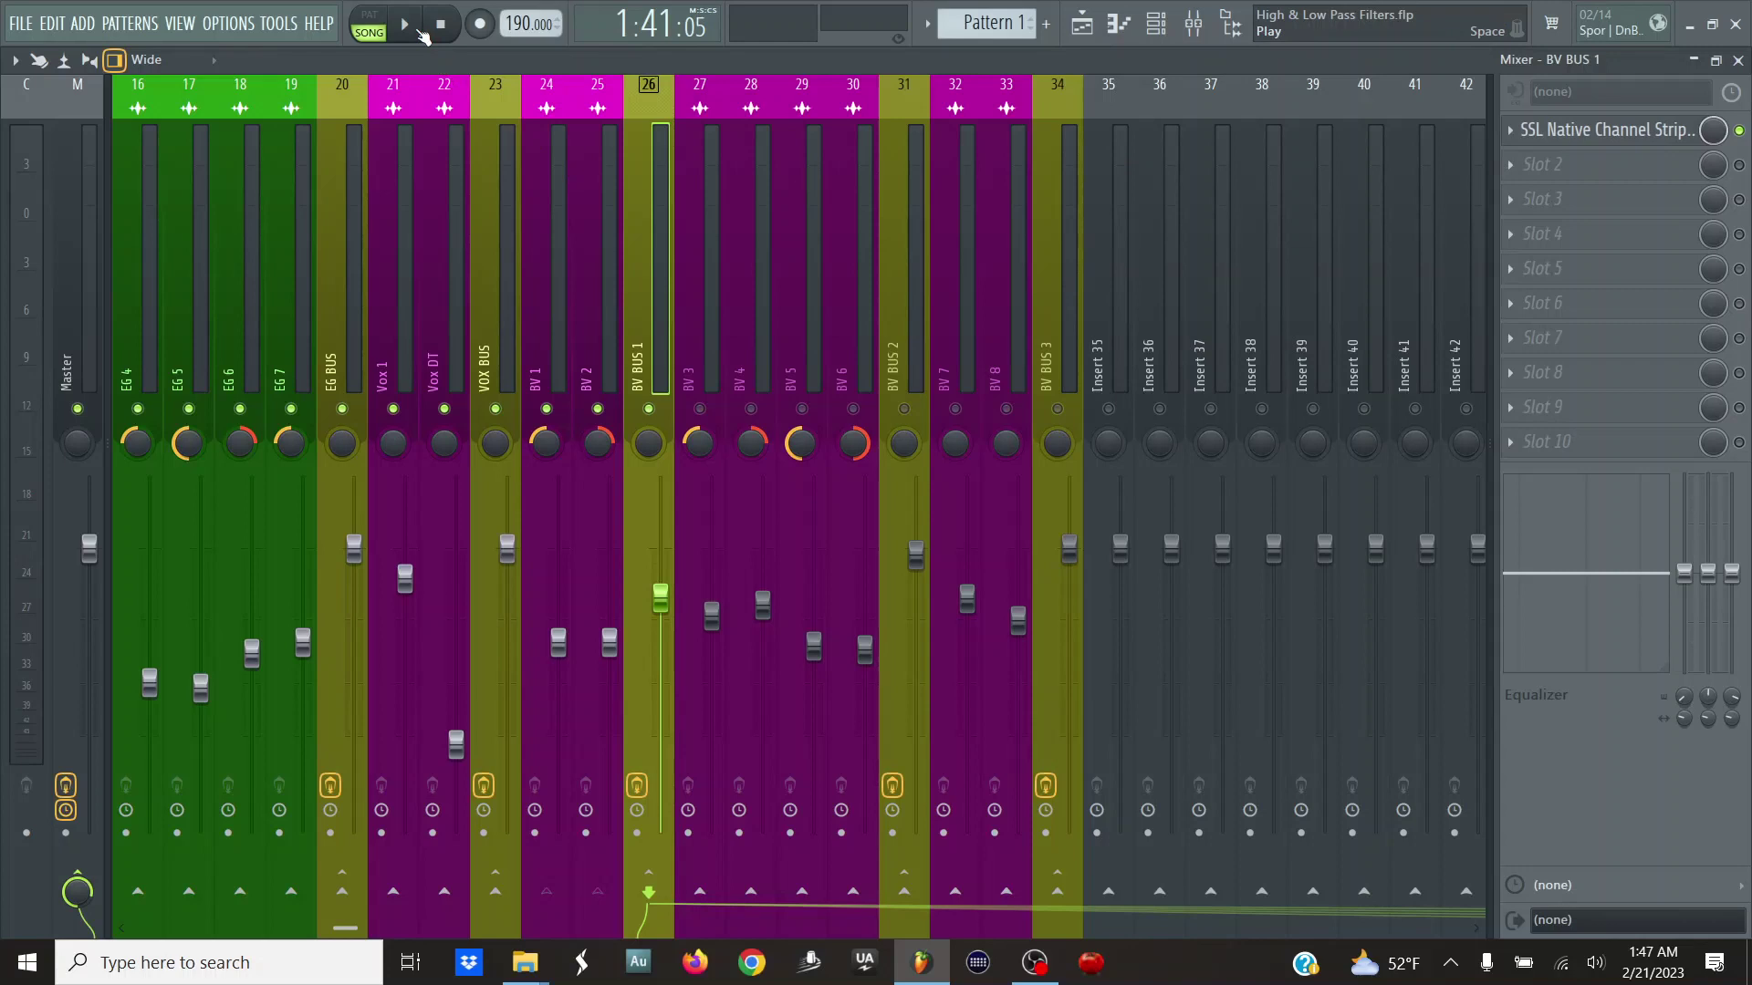
- Play the song and lower the VOX BUS fader to -1.1 dB, then reselect BV BUS 1 and pause
left_click(421, 30)
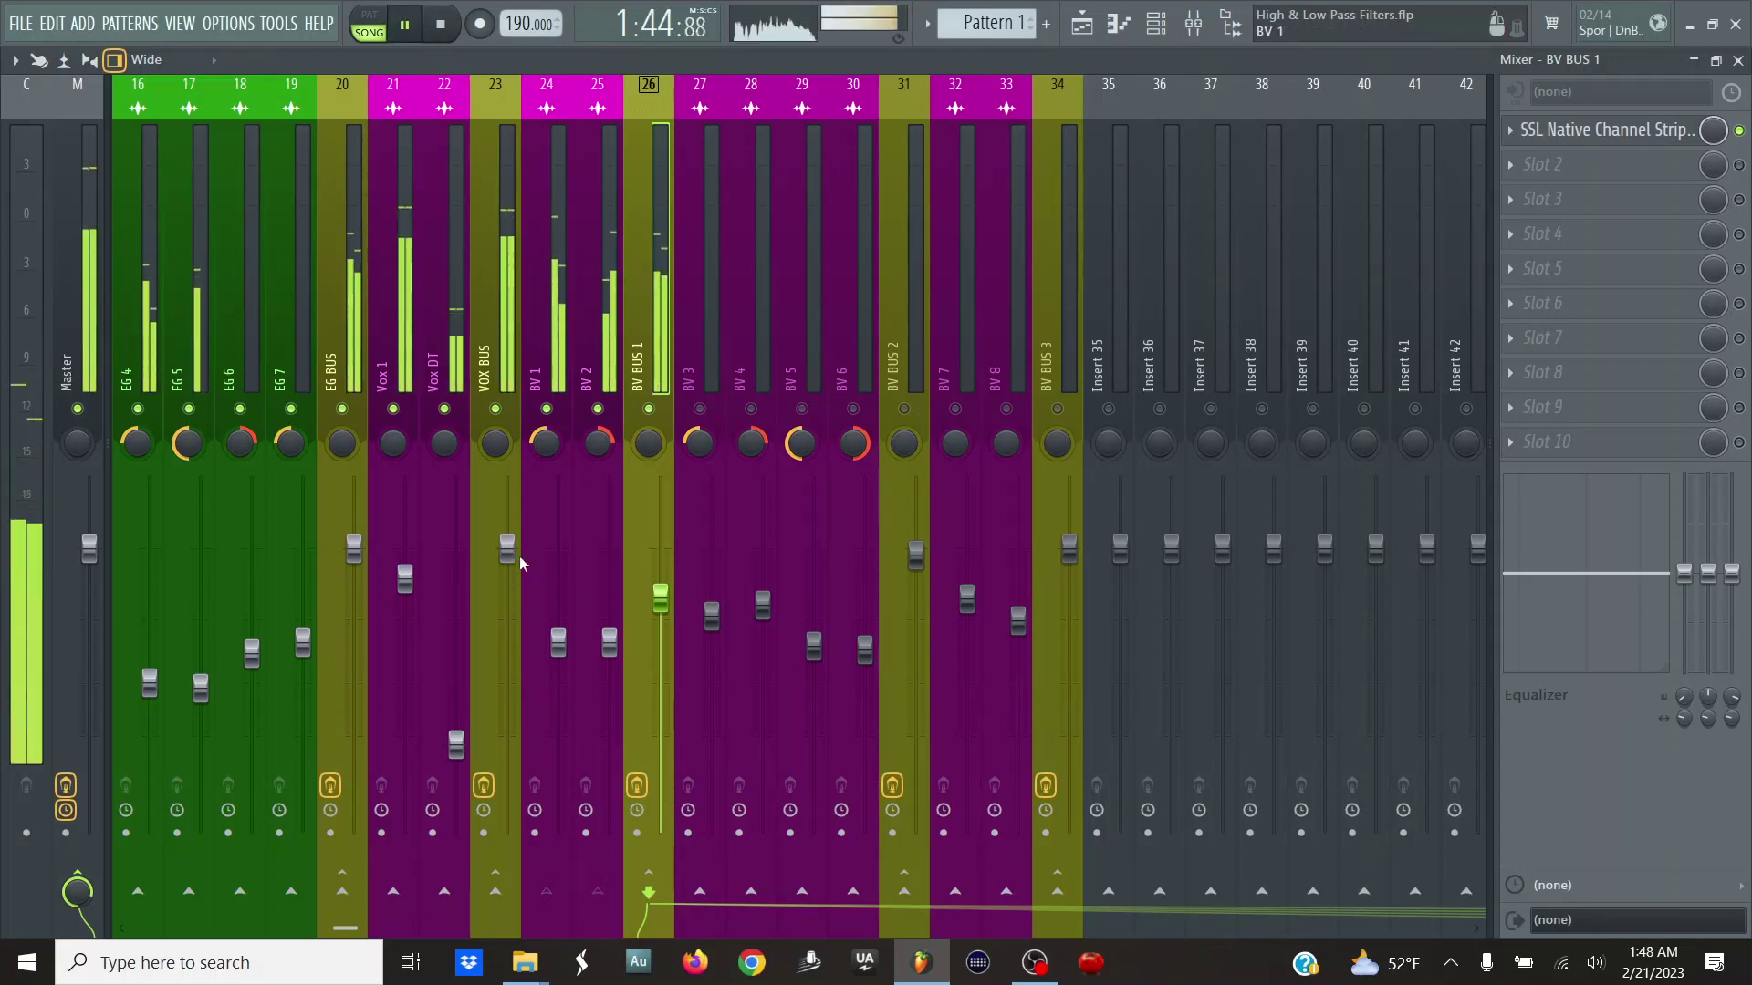
left_click_drag(507, 548, 507, 563)
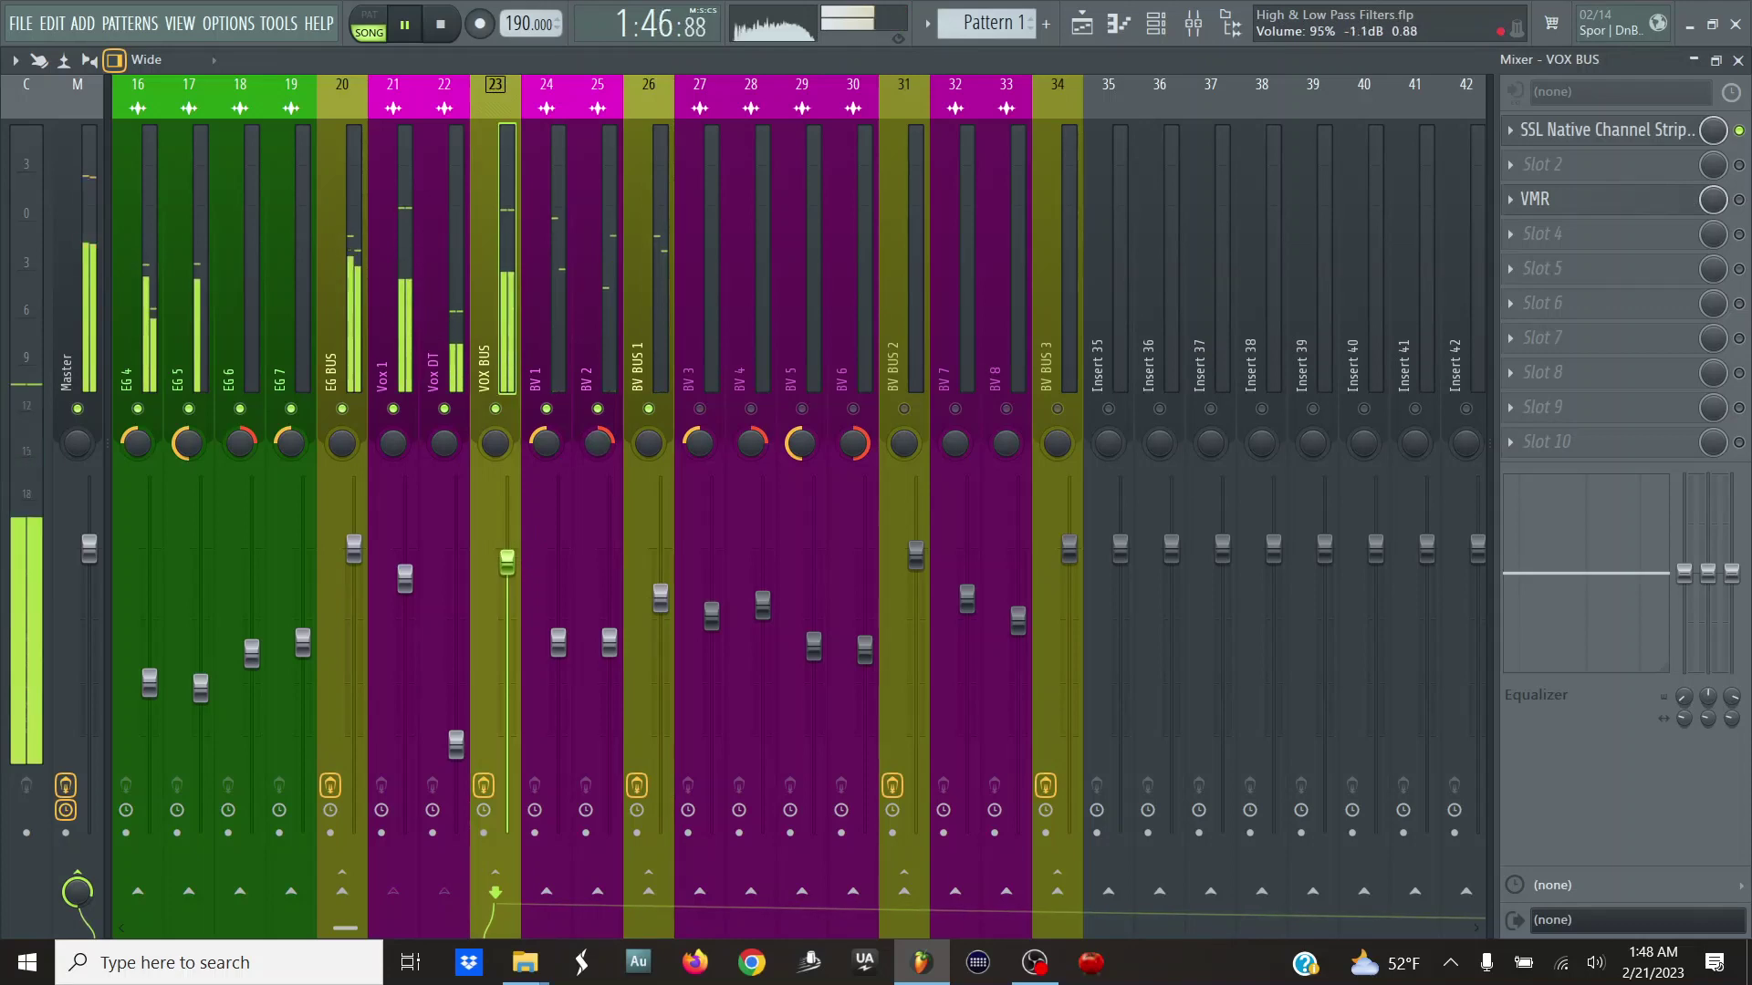
left_click(649, 274)
key("space")
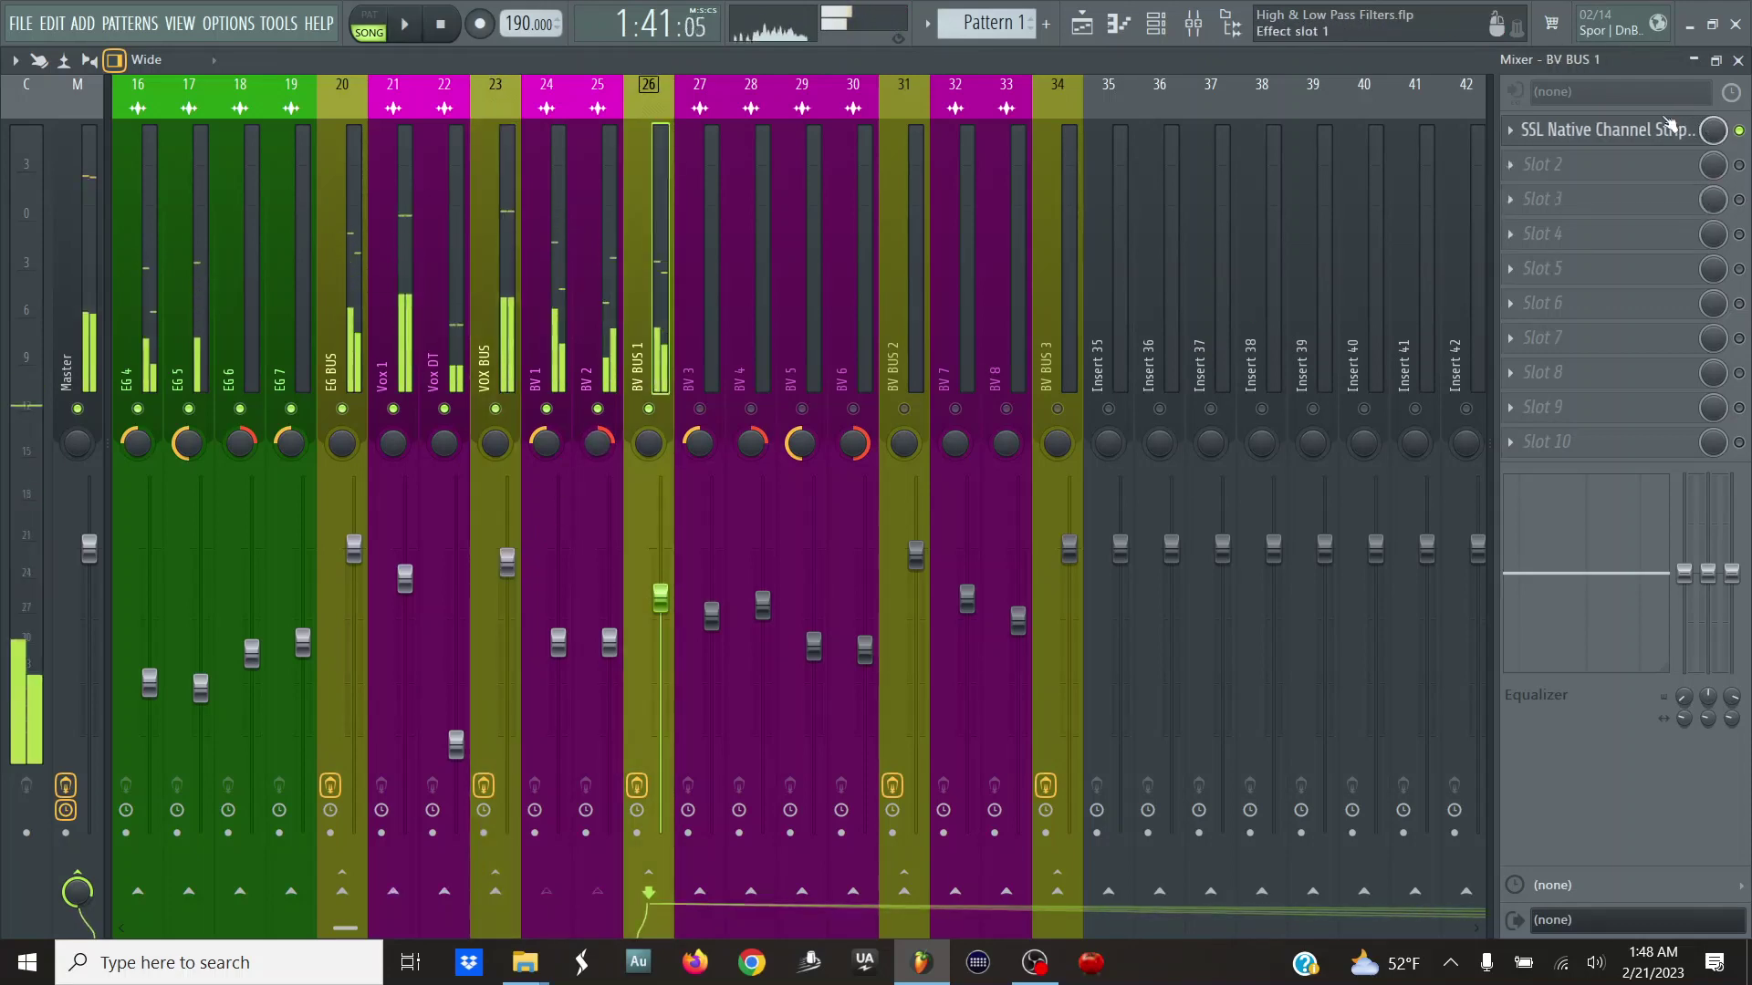
- Open the SSL channel strip on BV BUS 1 and move its window clear of the unmuted vocal tracks
left_click(1667, 129)
key("space")
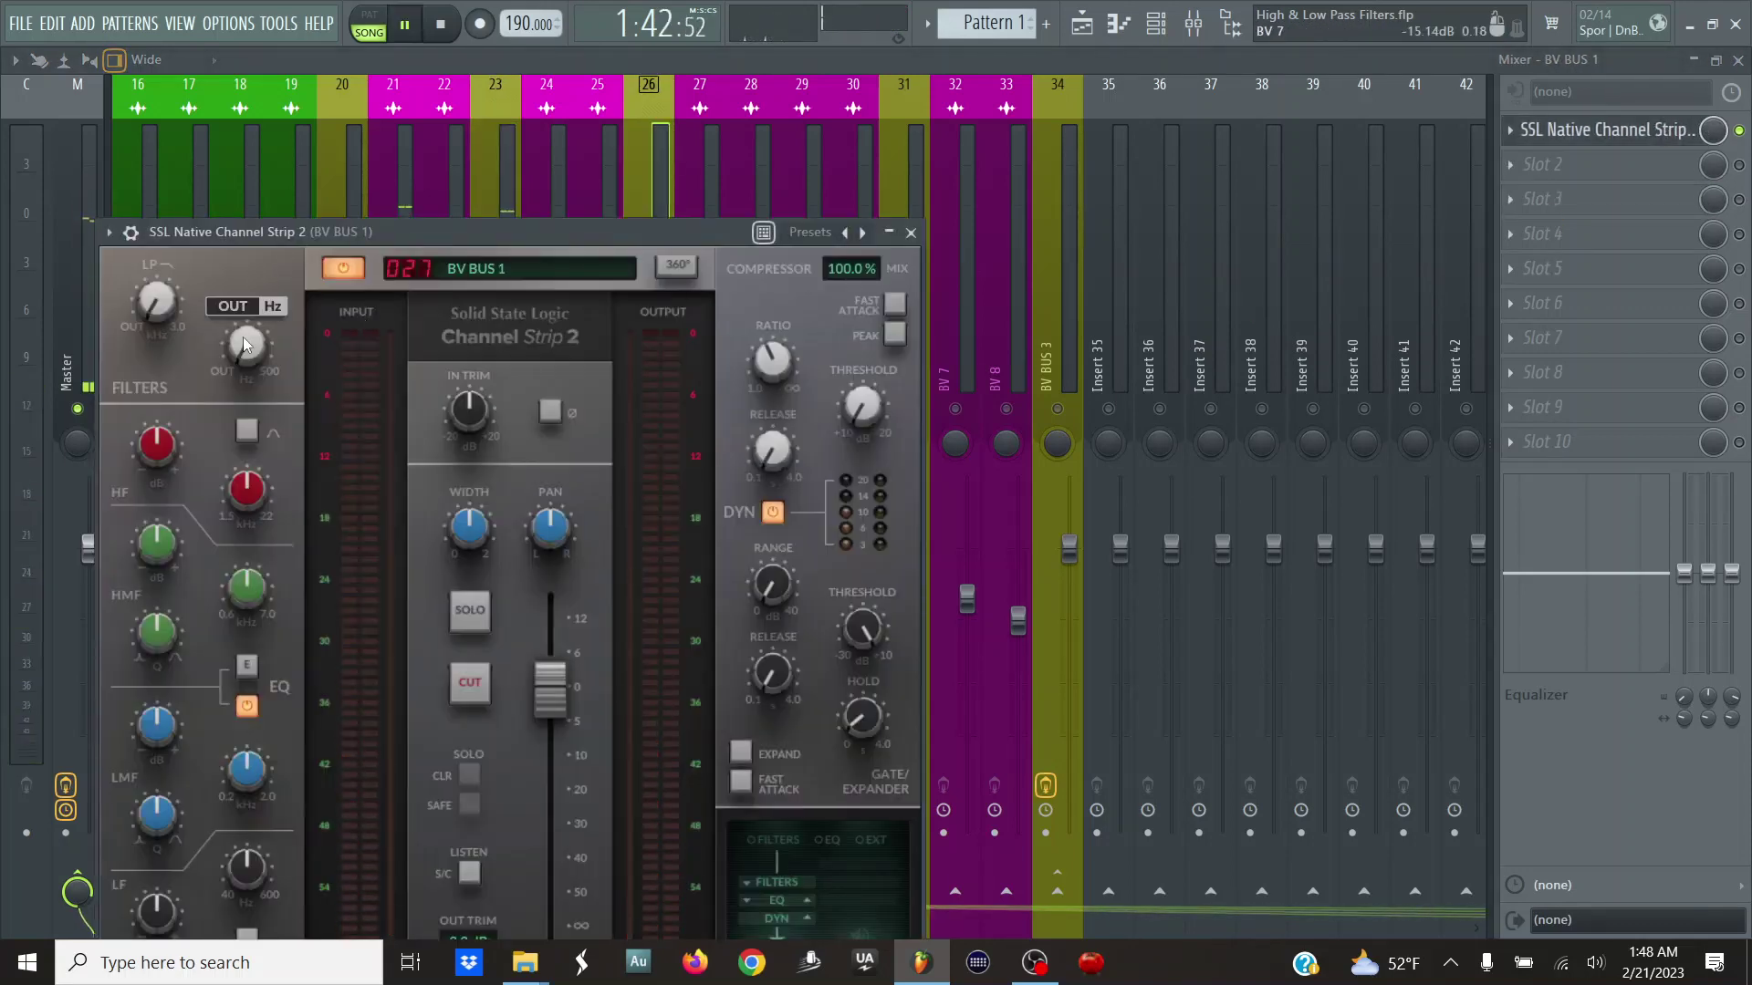
key("space")
left_click_drag(418, 237, 971, 119)
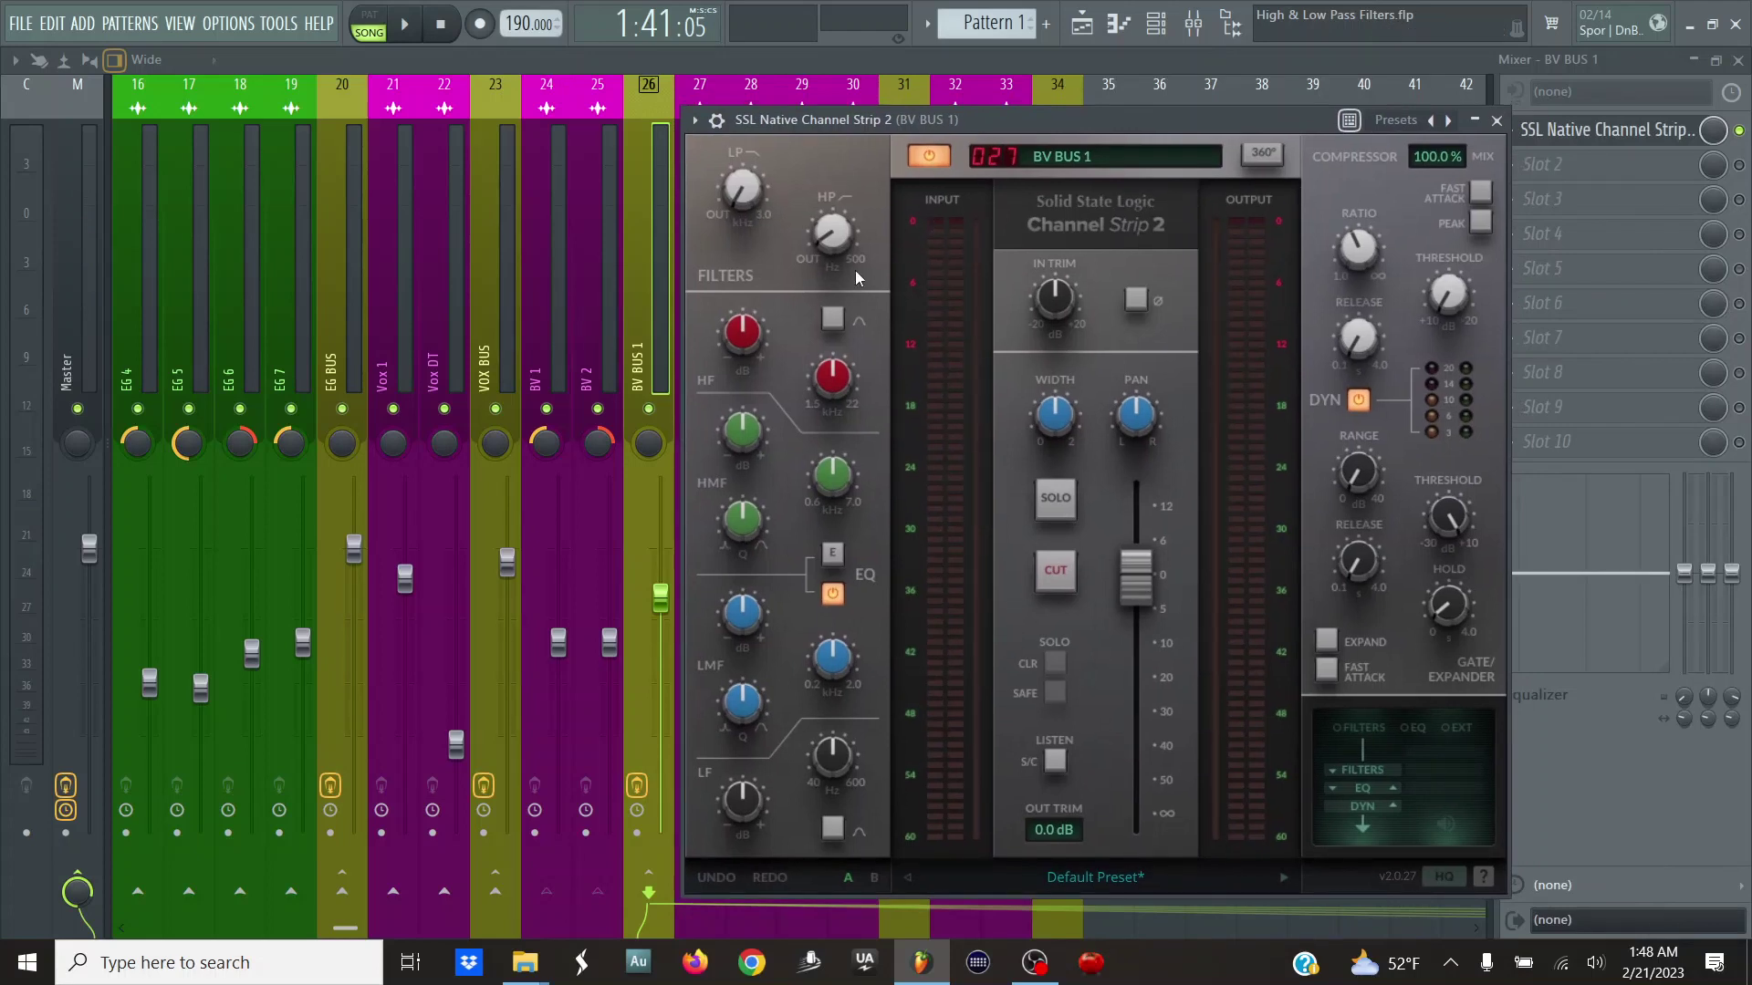
mouse_move(801, 203)
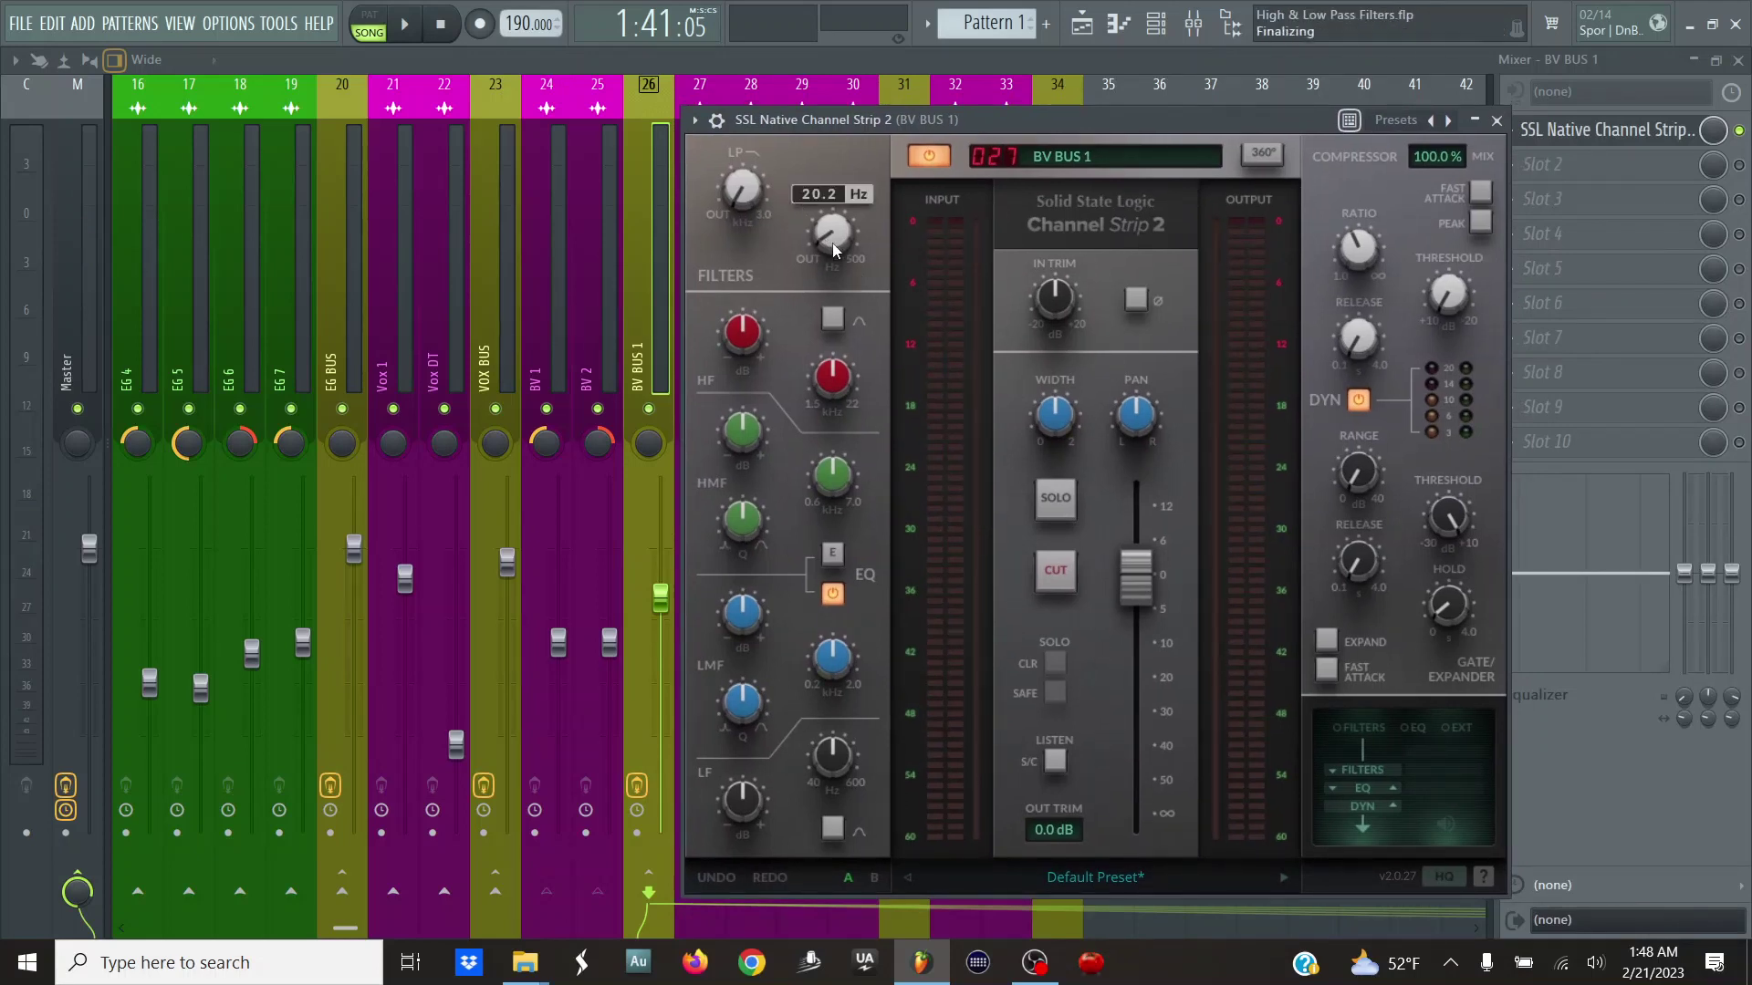
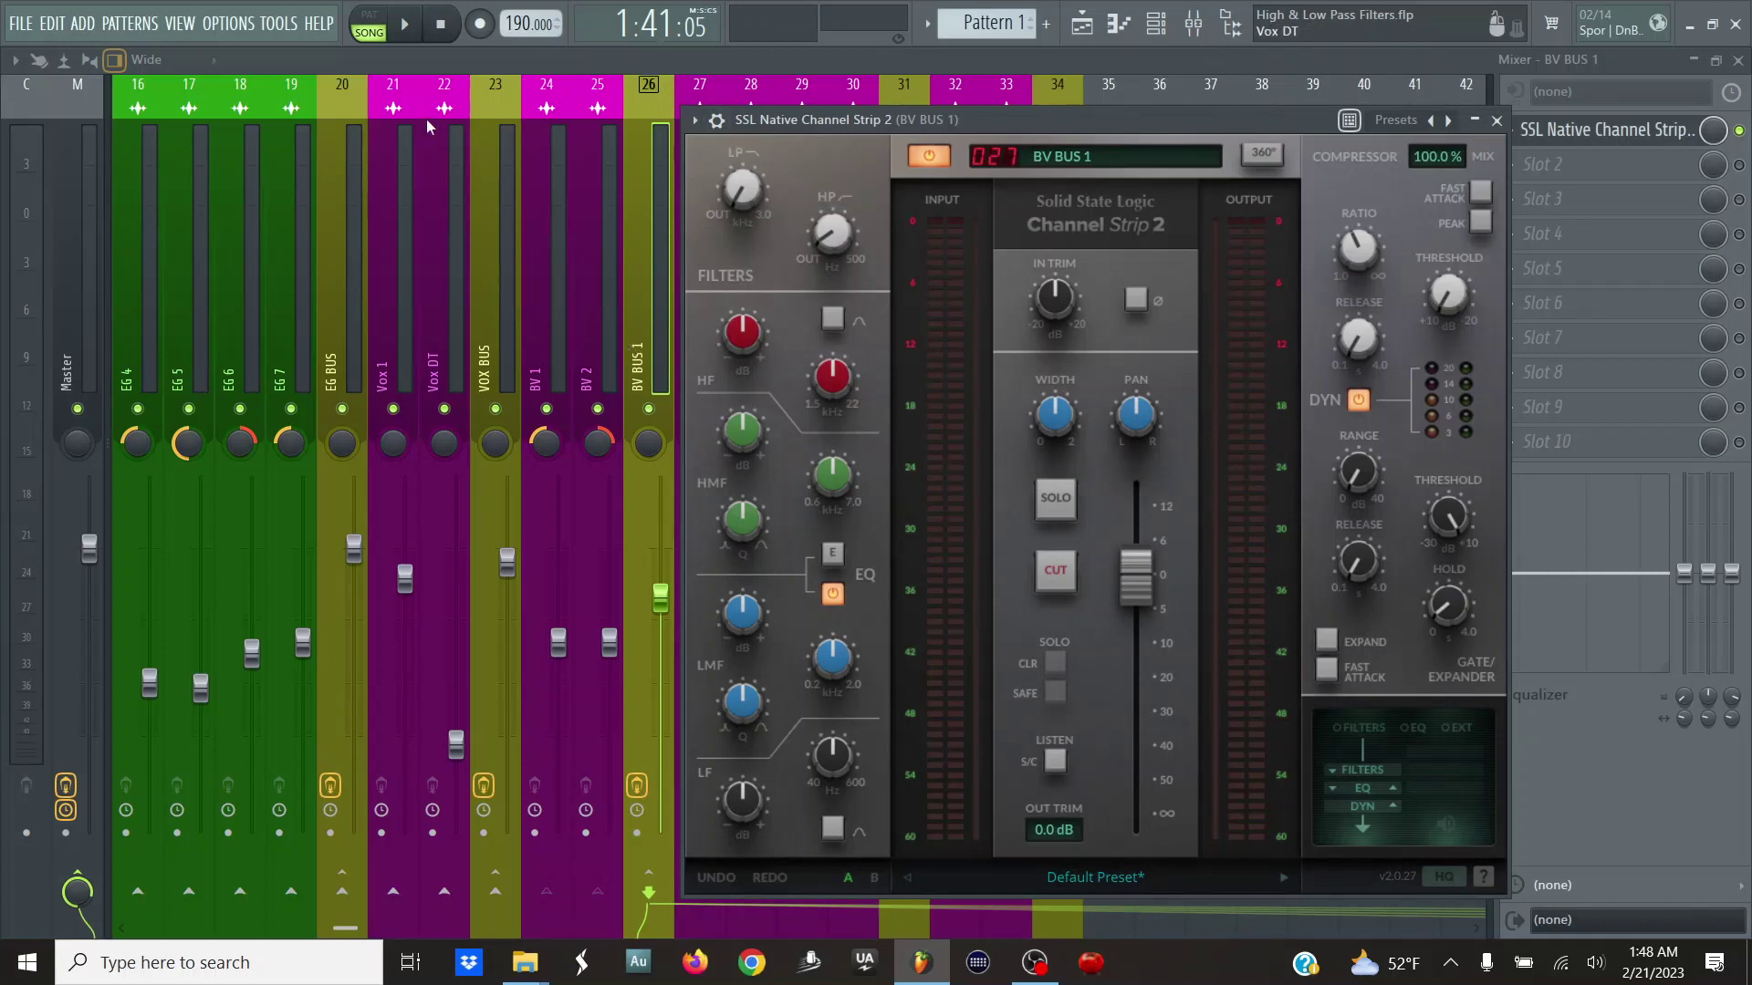
- During playback, set the BV BUS 1 high-pass filter to 119.9 Hz and low-pass filter to 20.68 kHz, and close the channel strip
left_click(418, 29)
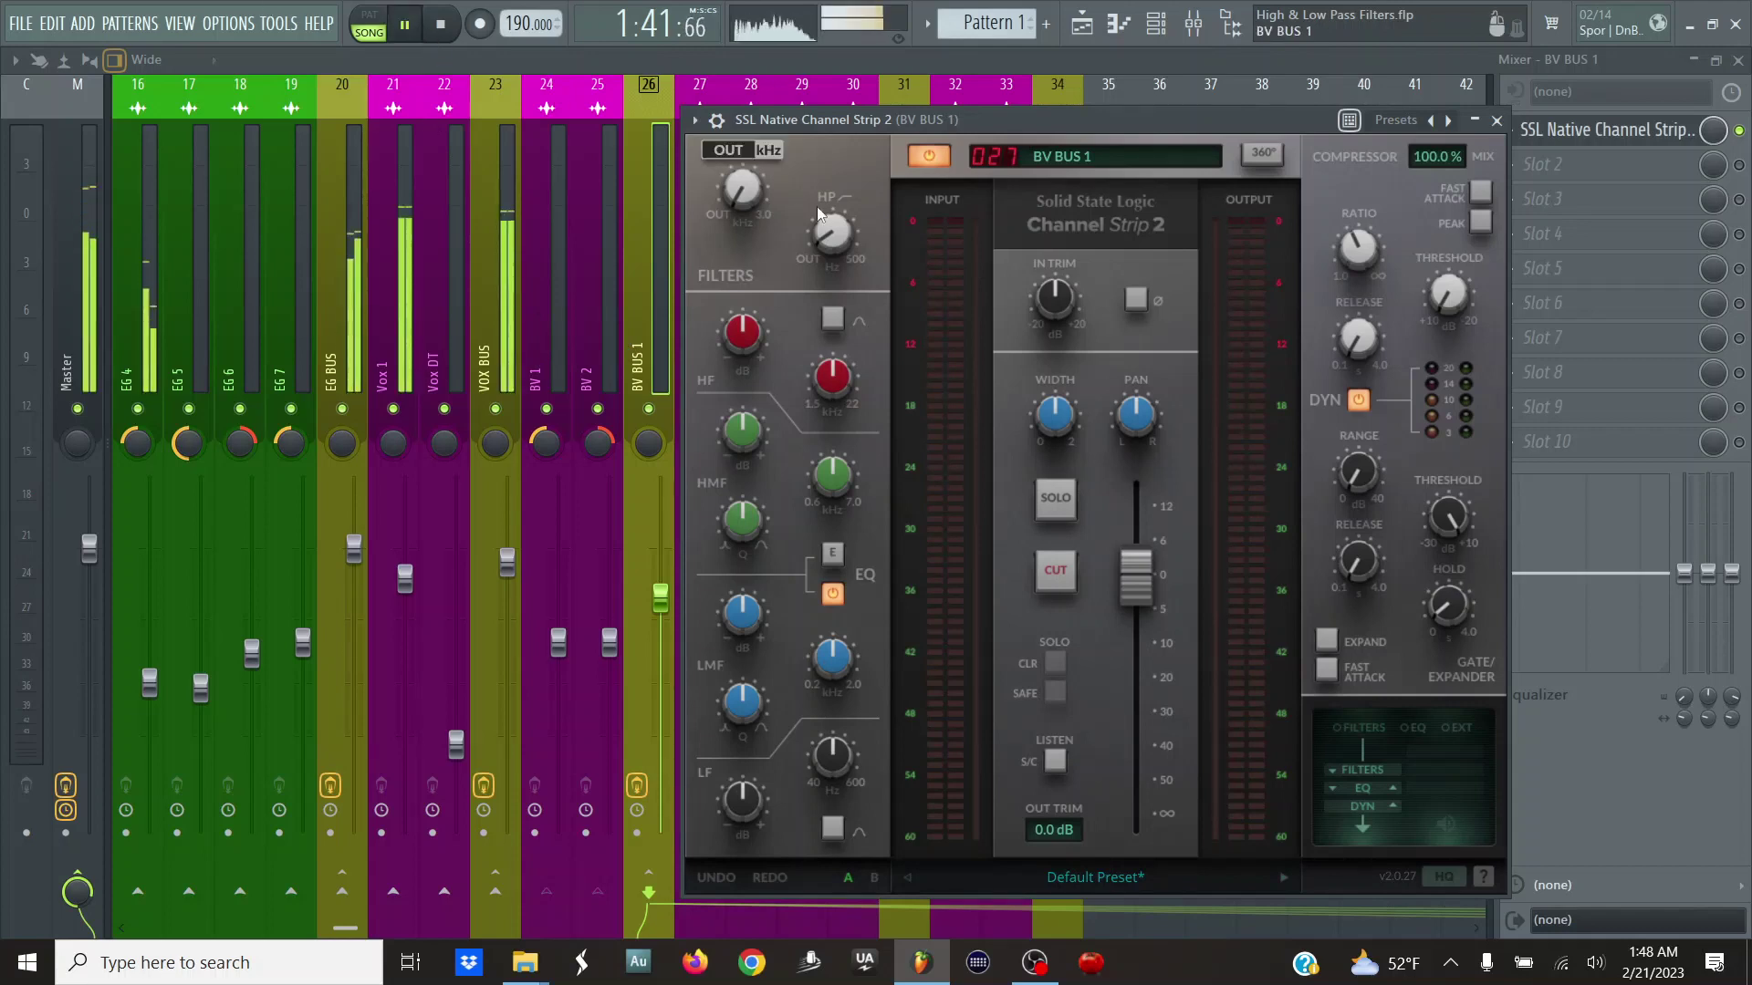
left_click_drag(841, 240, 863, 123)
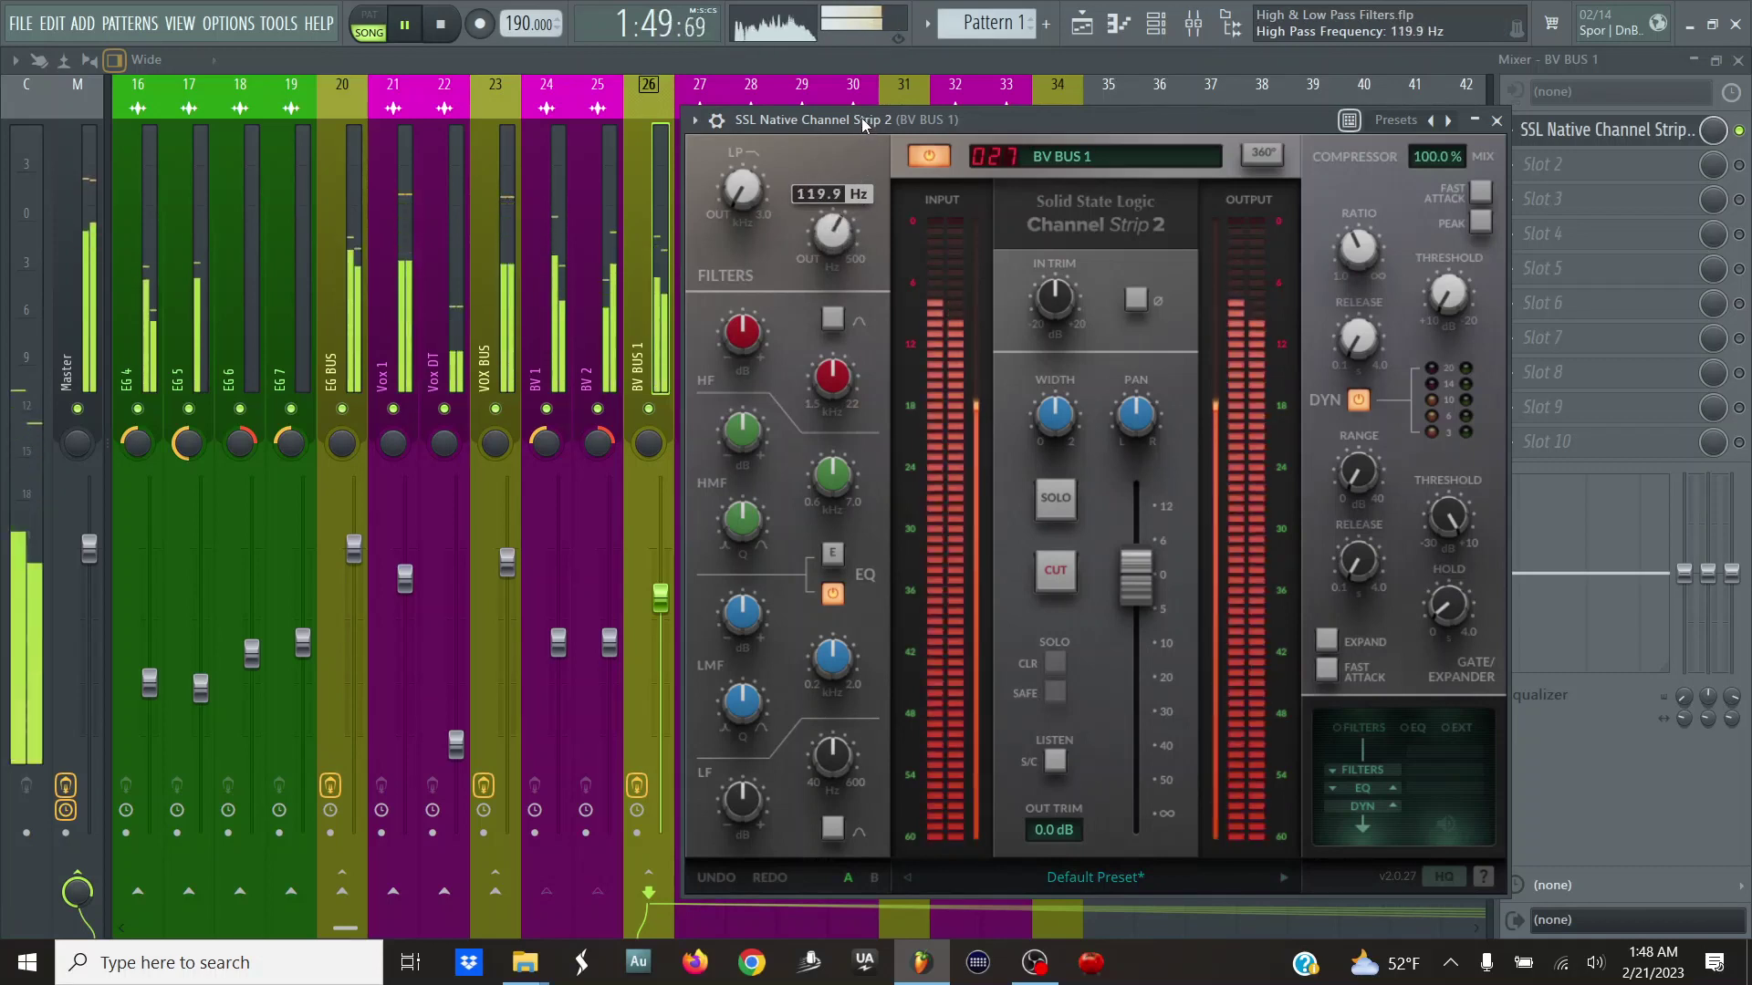
left_click(757, 161)
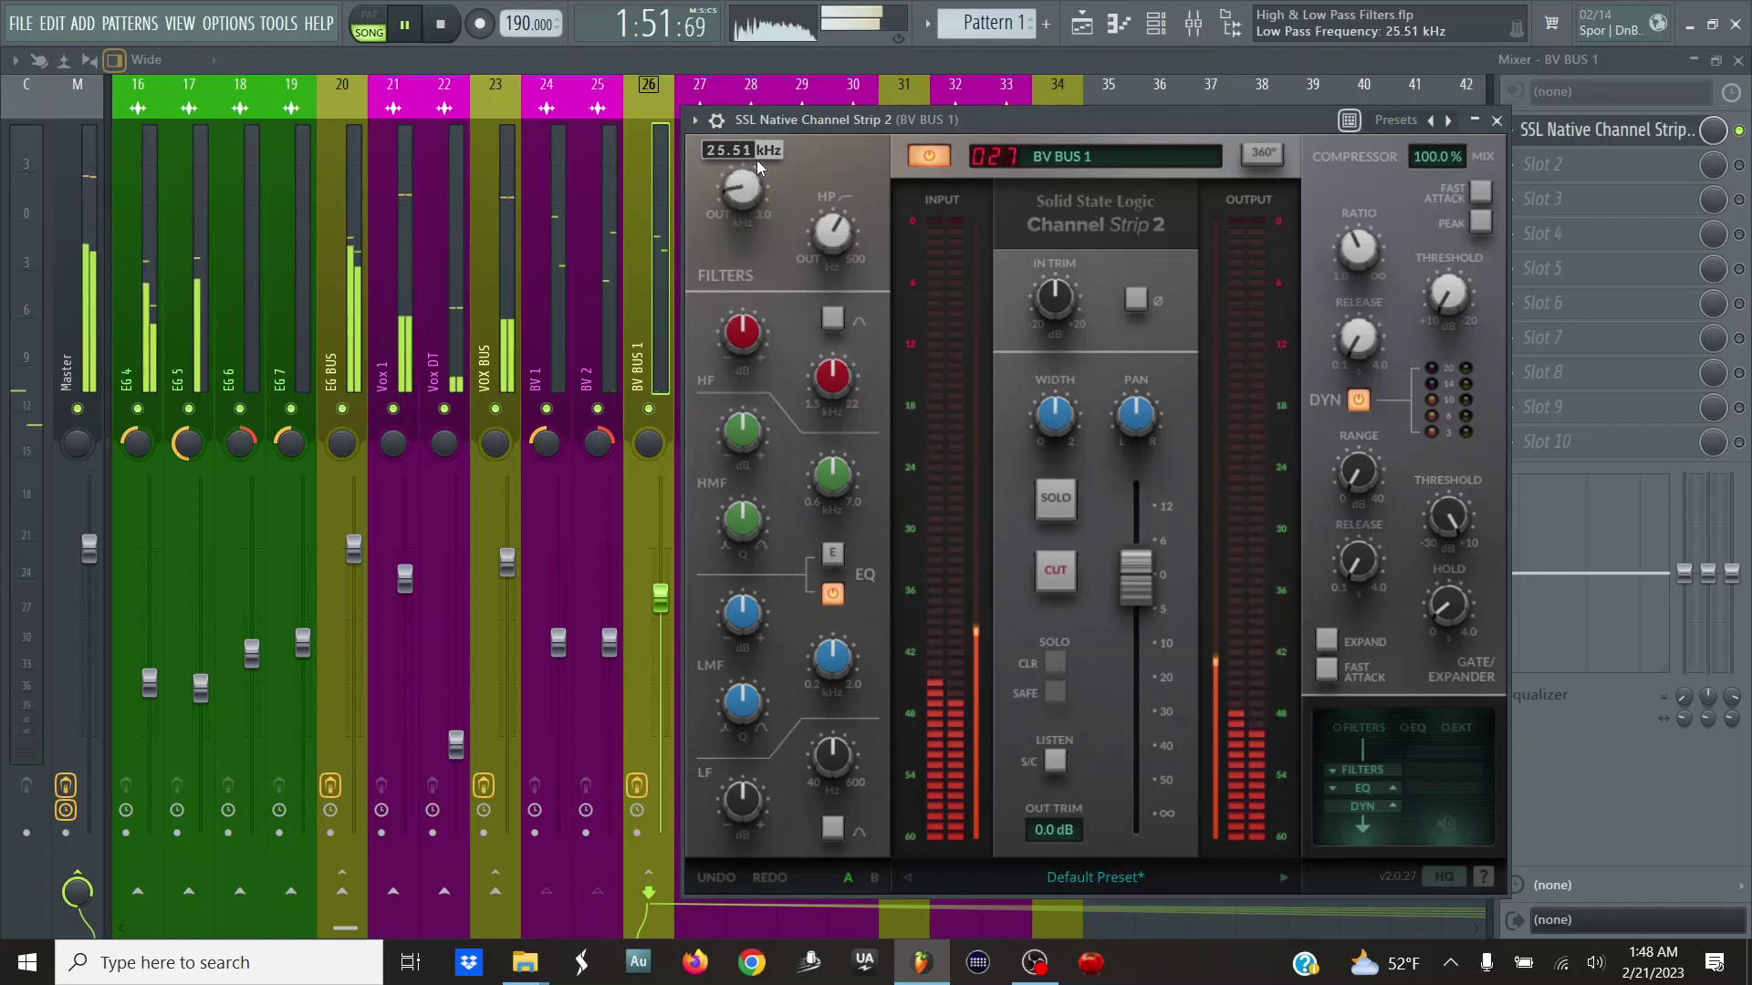
left_click_drag(757, 161, 768, 150)
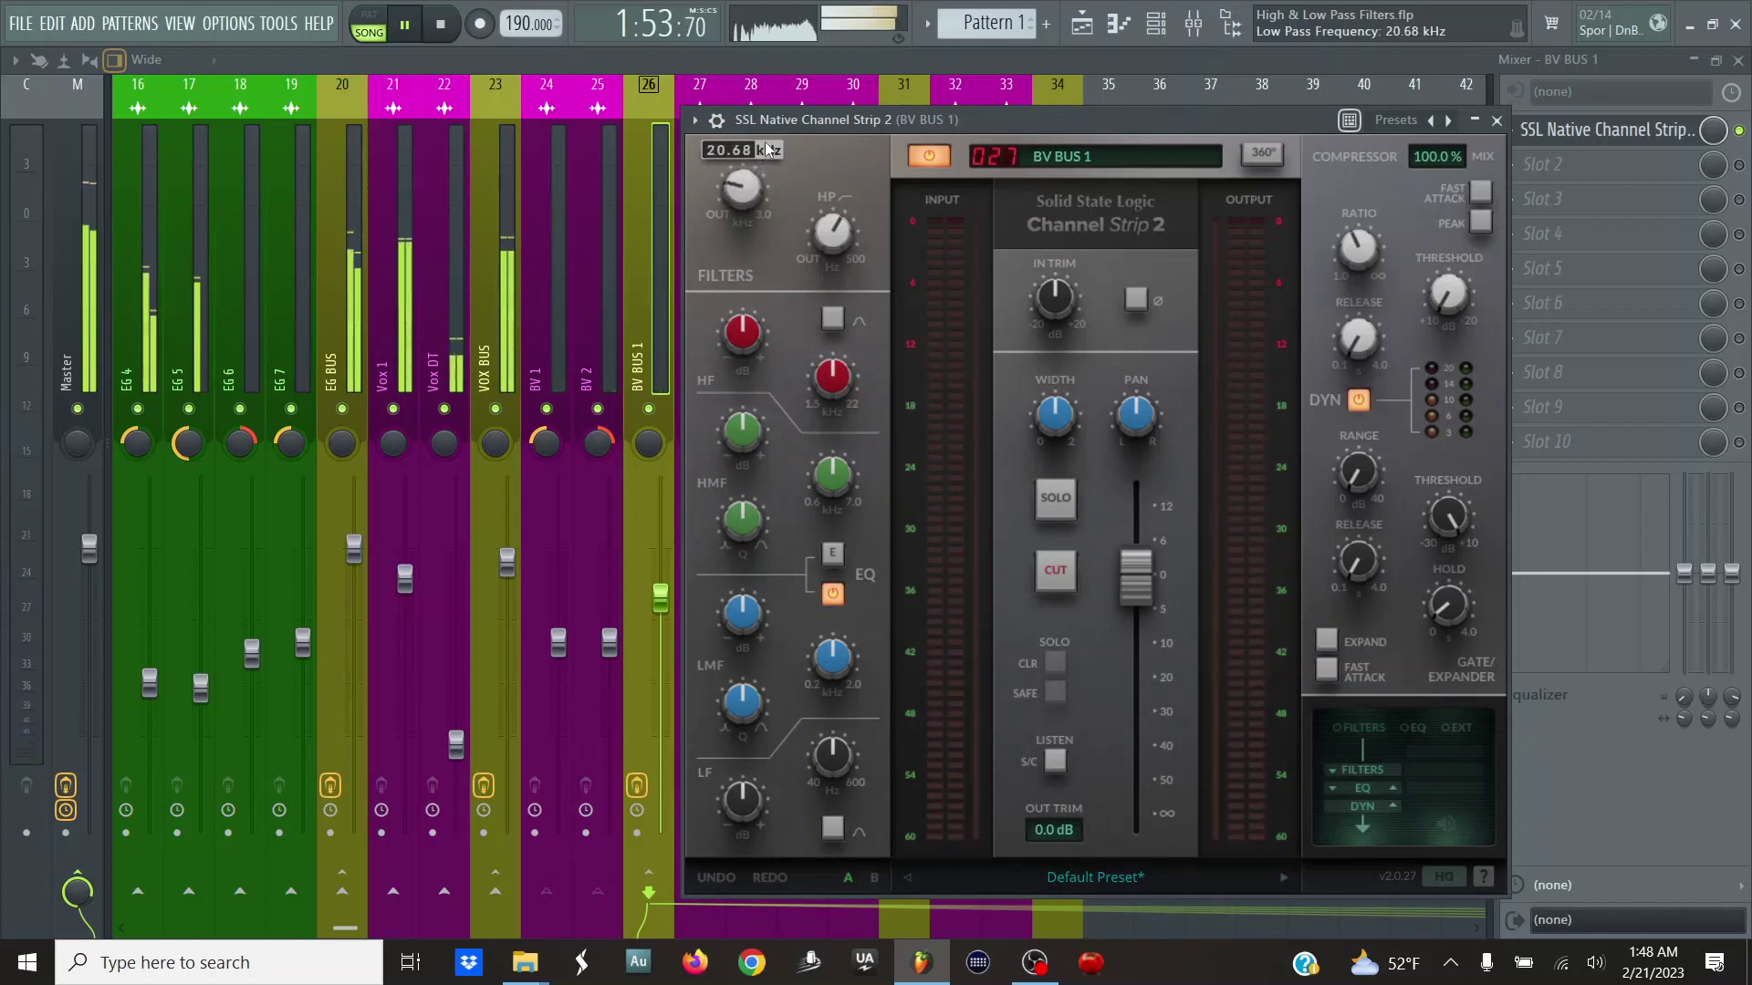
key("Escape")
- Unmute BV 3 to BV 6 and BV BUS 2, select BV BUS 2, and cue playback near bar 90, where BackingVox3 to 6 begin
left_click_drag(904, 409, 700, 415)
left_click(893, 354)
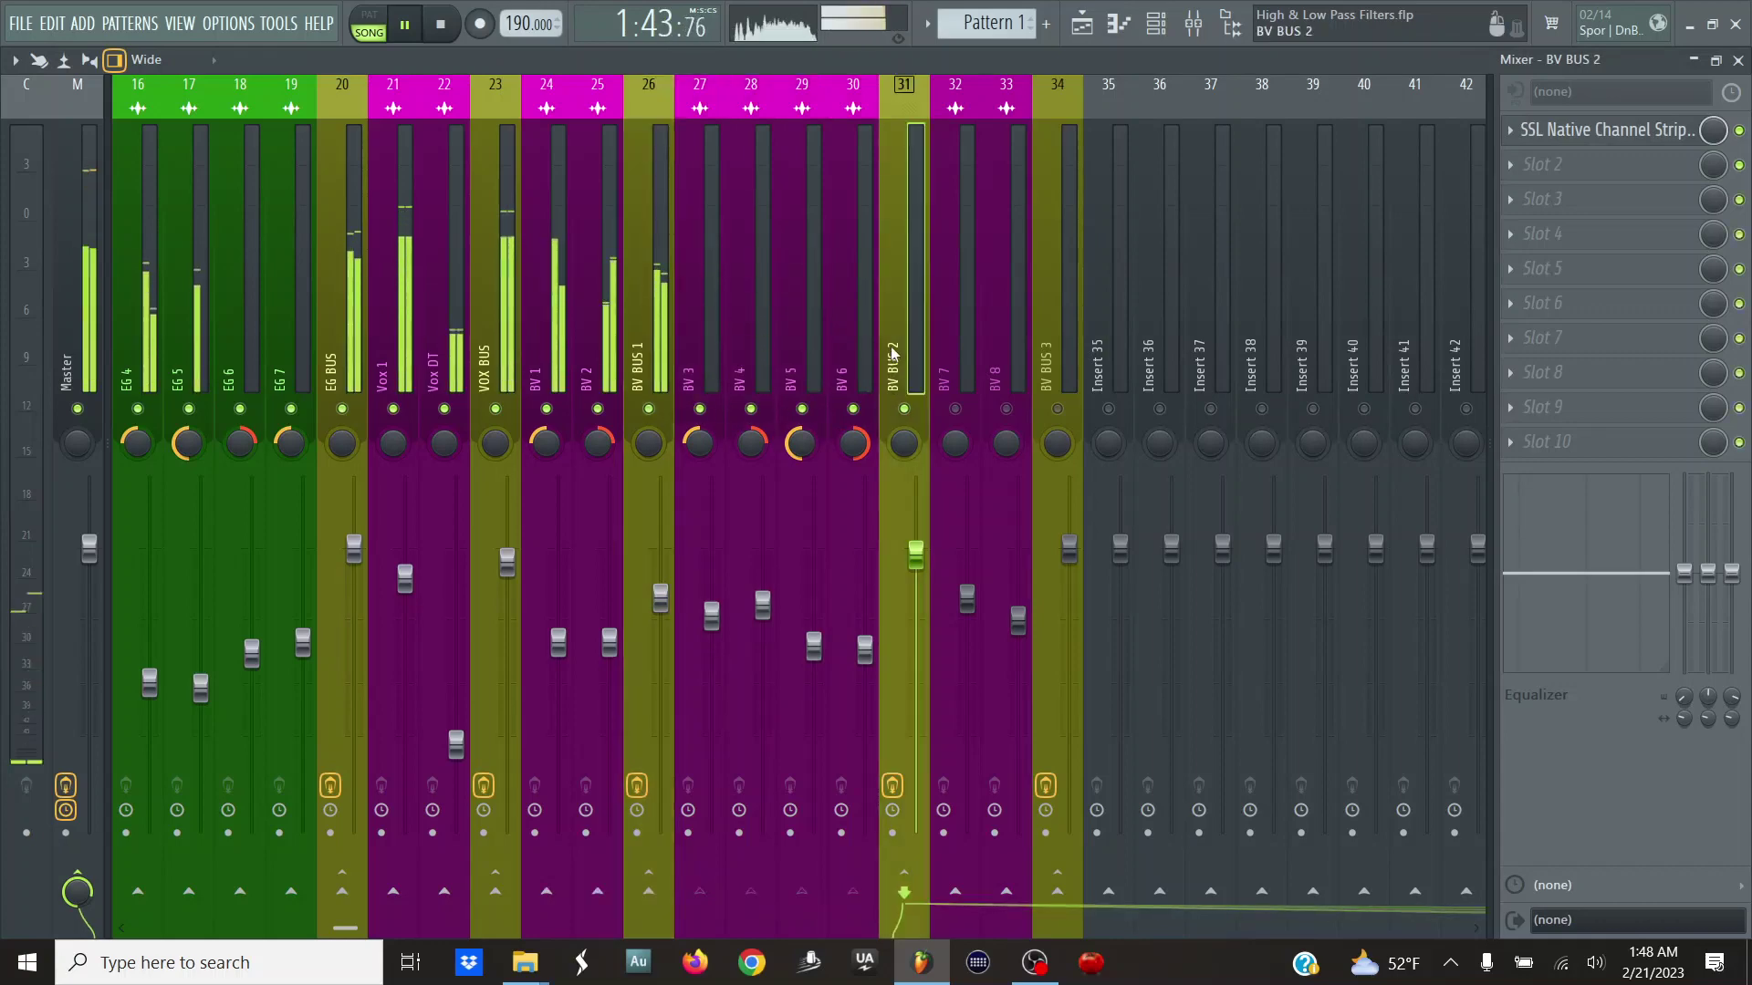
key("F5")
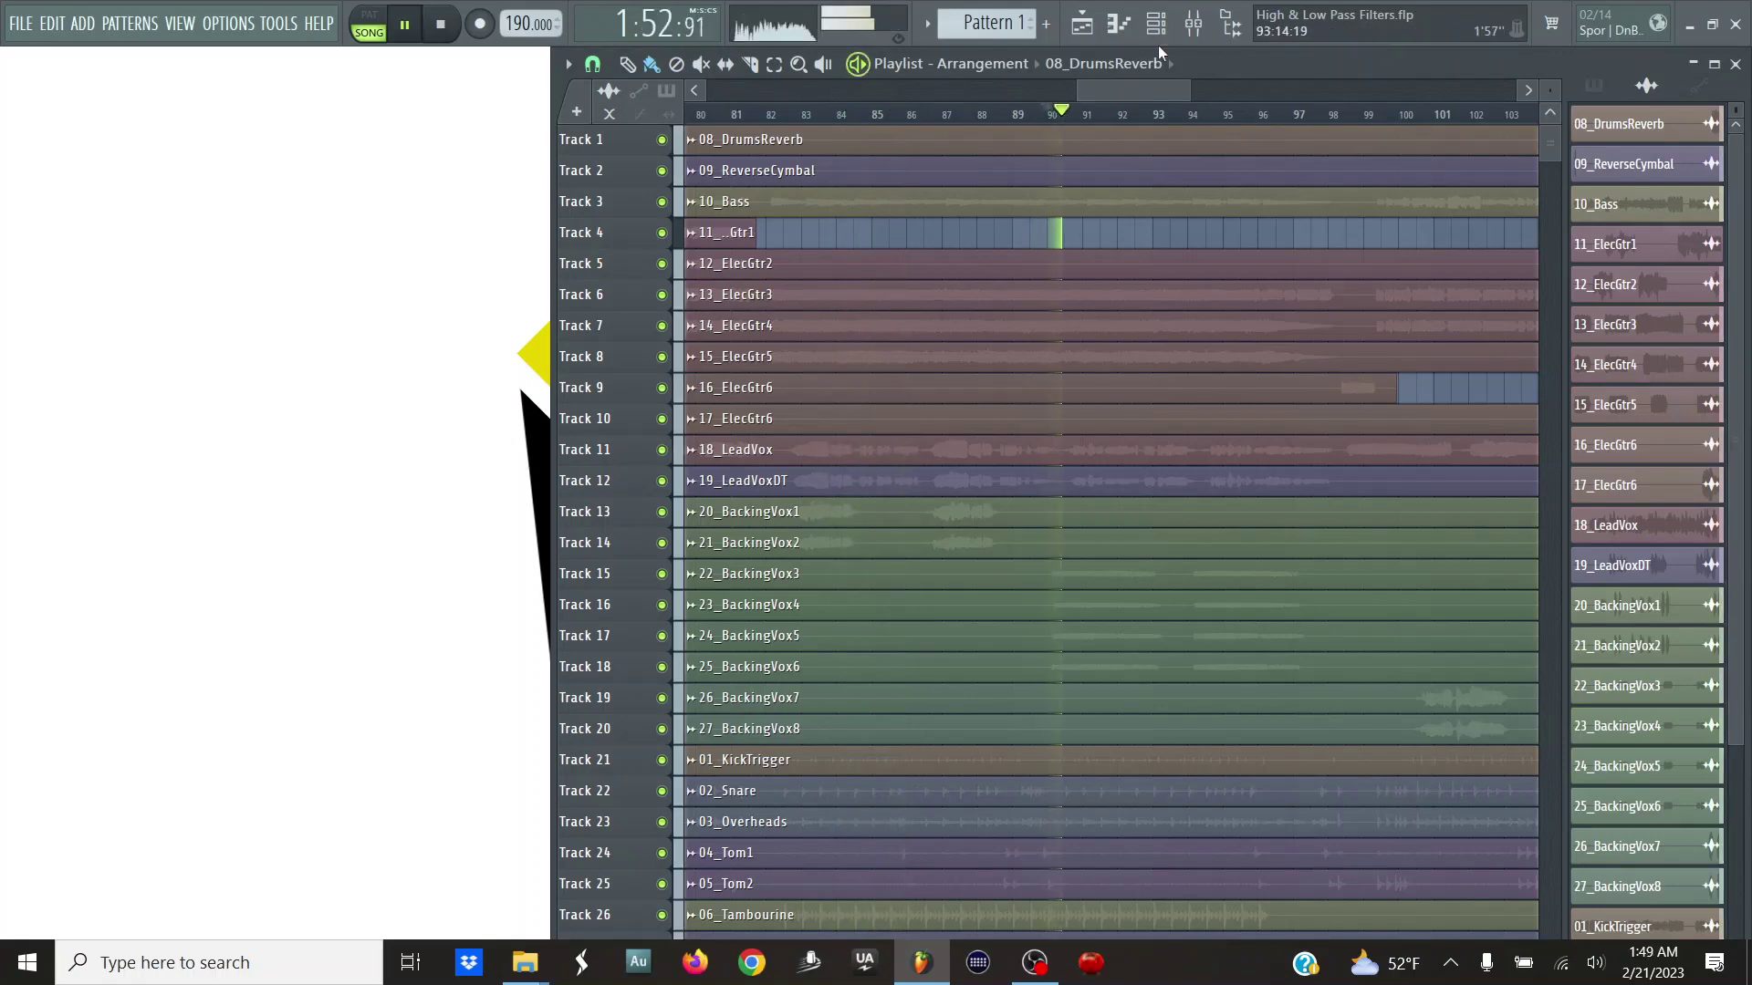
left_click(1195, 27)
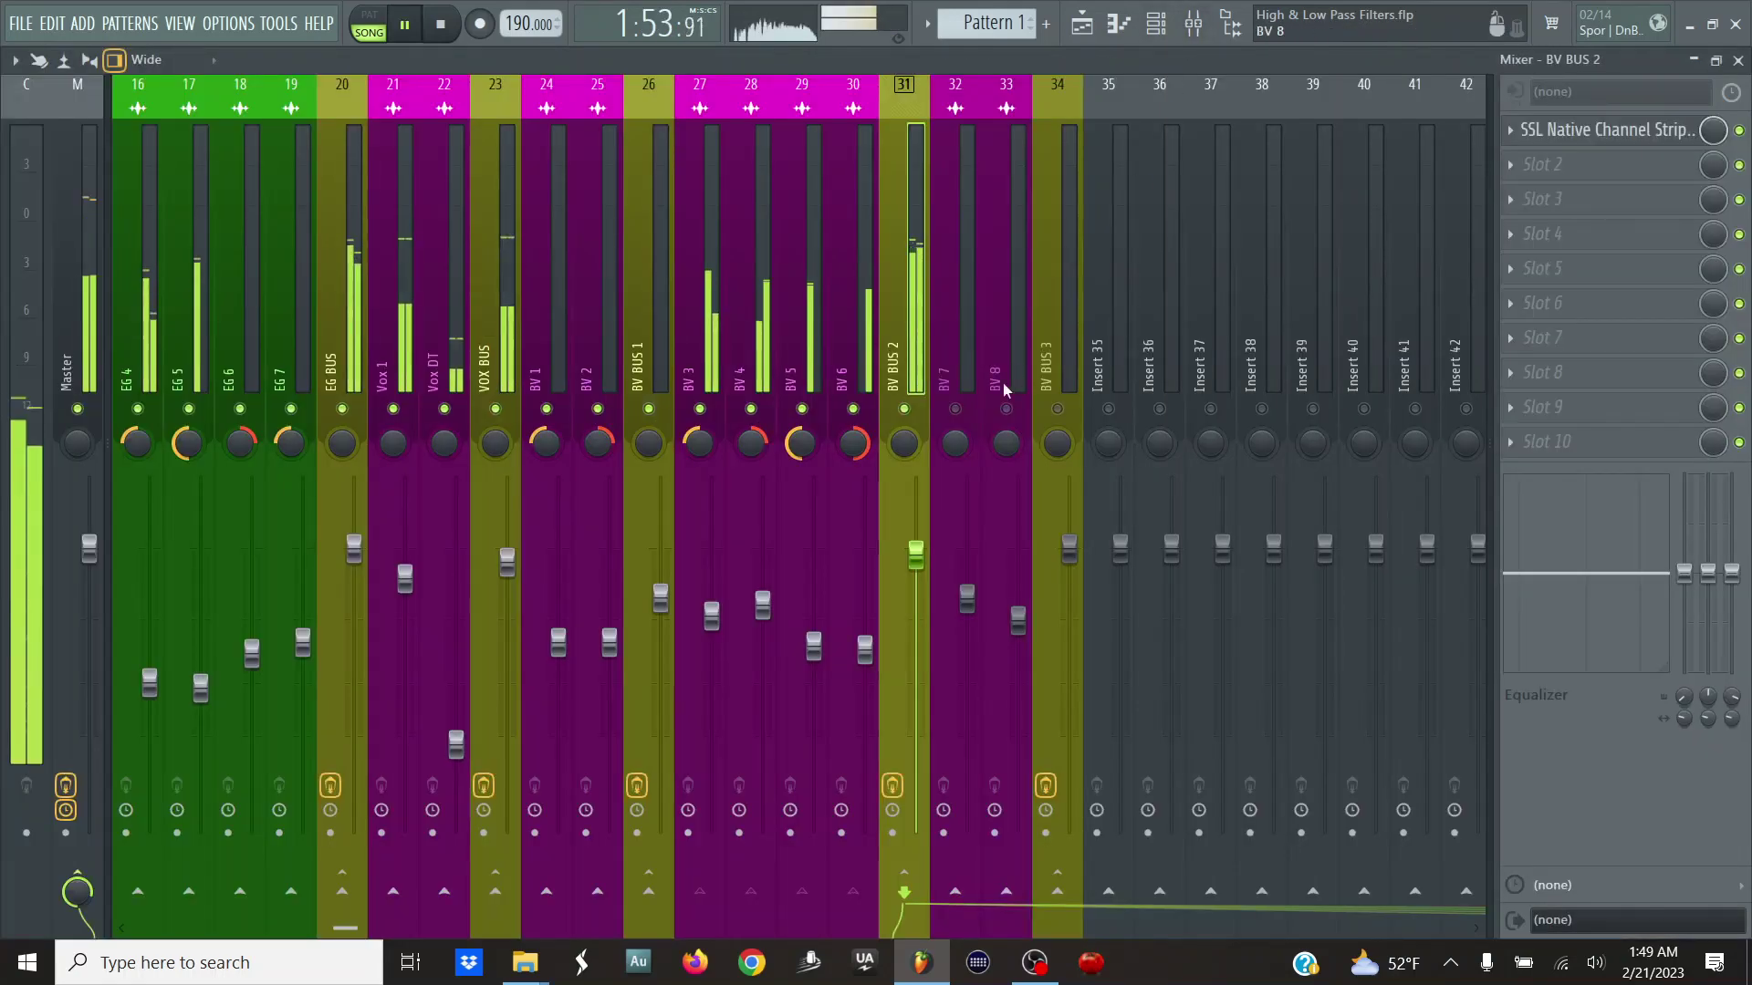
- Open the BV BUS 2 channel strip, set its high-pass filter to 89.8 Hz and low-pass filter to 20.83 kHz during playback, and close it
left_click(1639, 135)
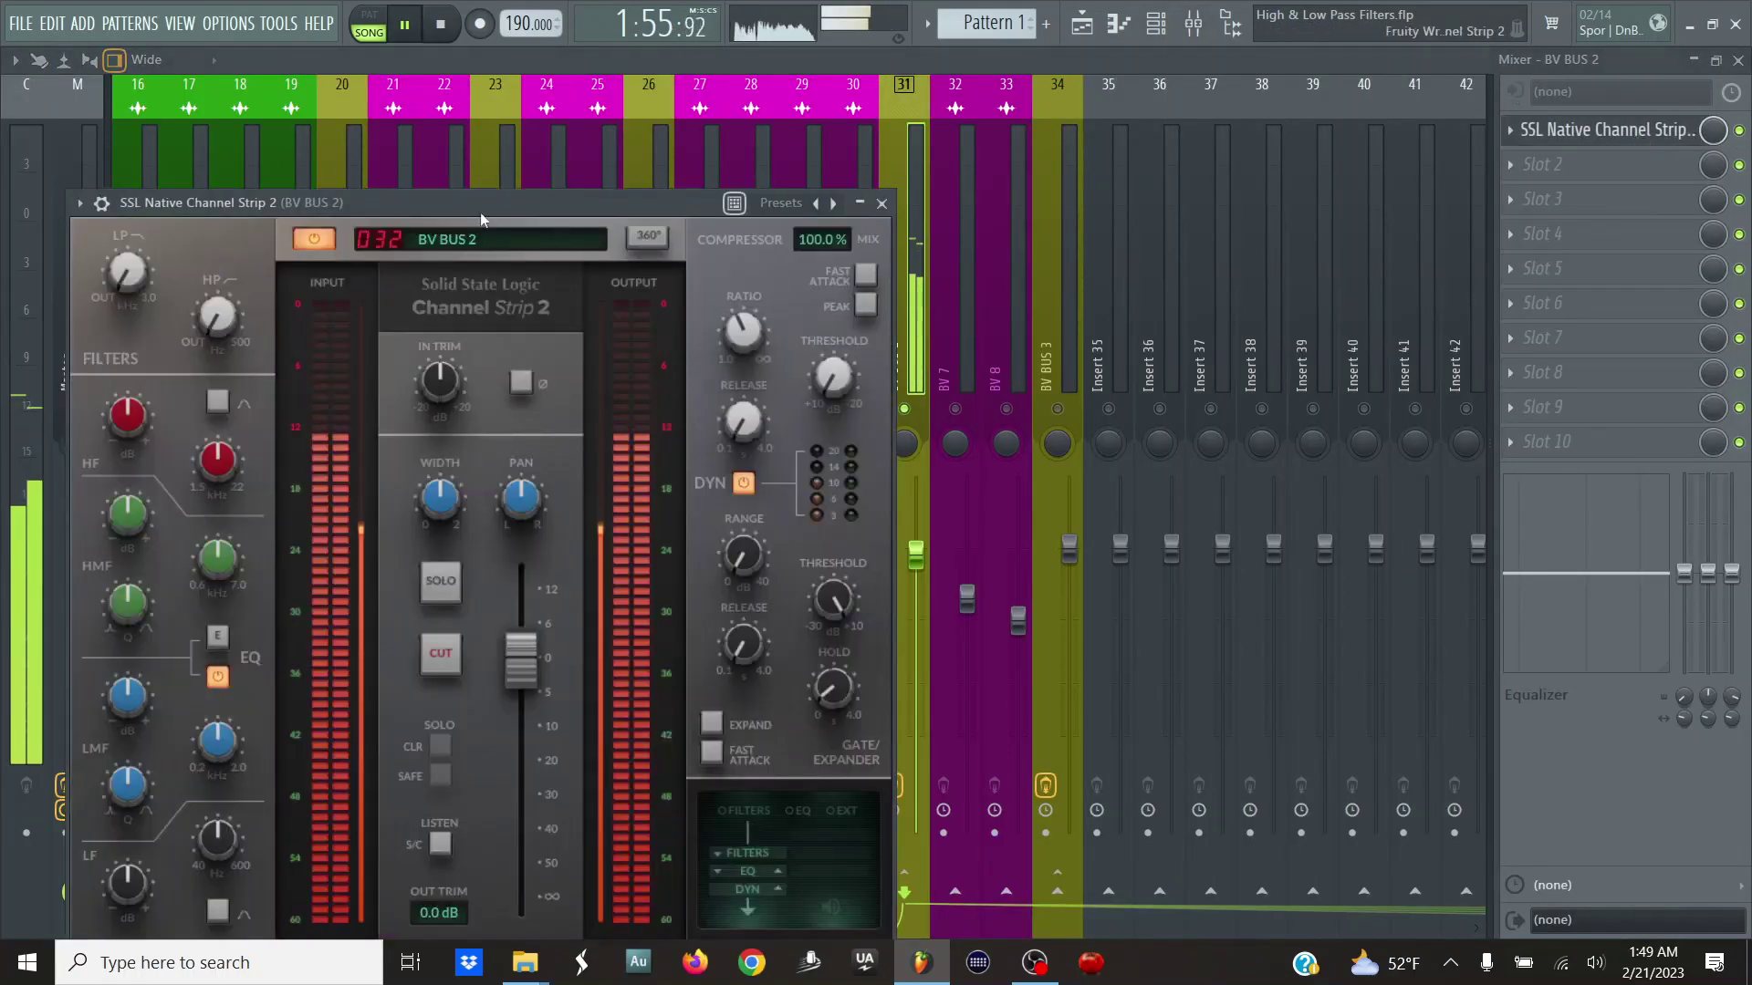
left_click_drag(481, 219, 875, 139)
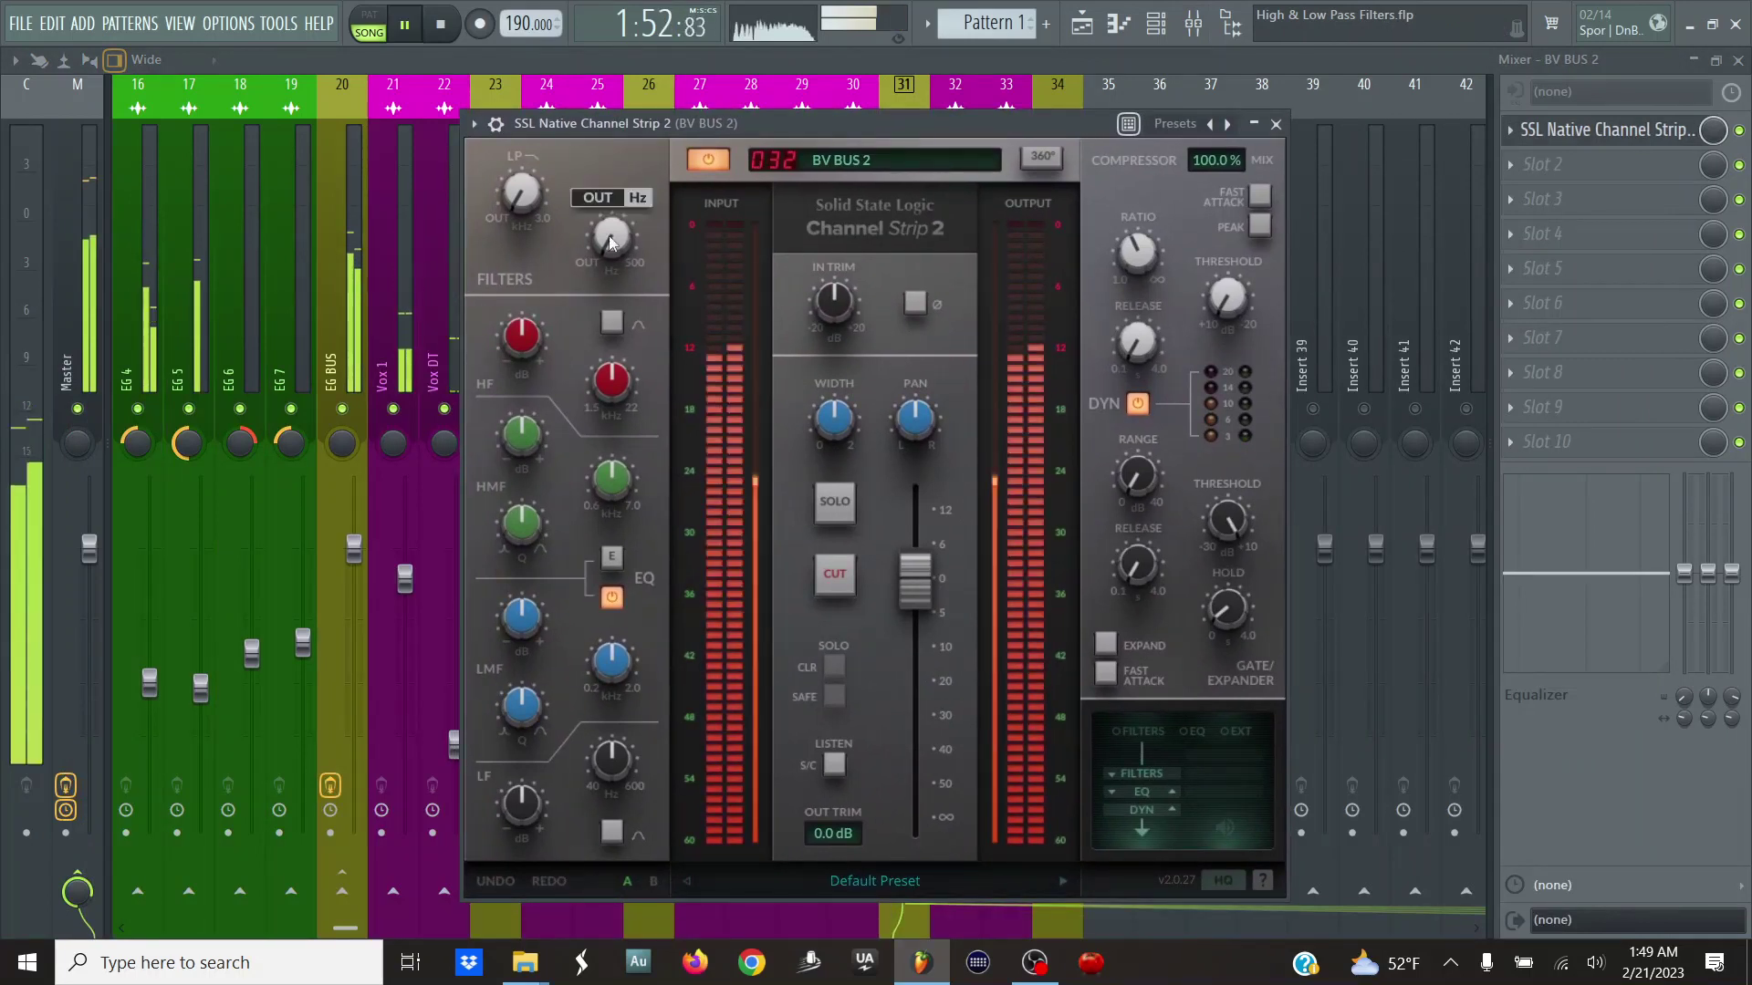
left_click_drag(611, 233, 621, 177)
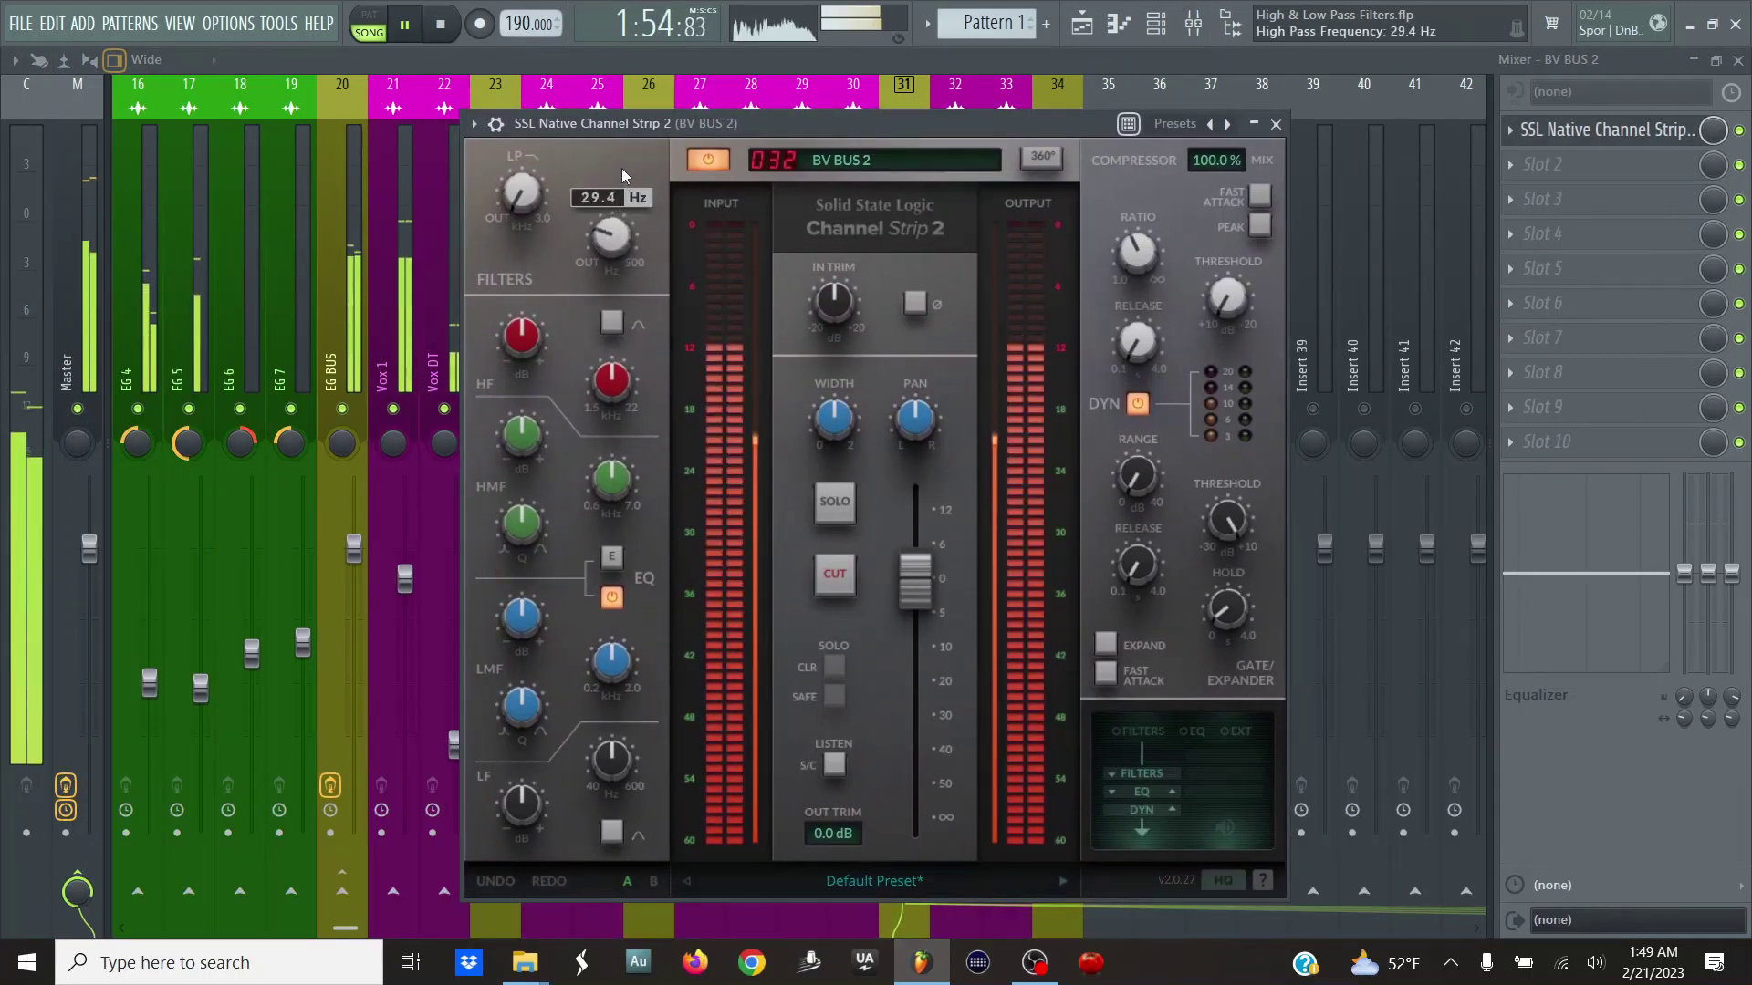
scroll(606, 245, "up", 3)
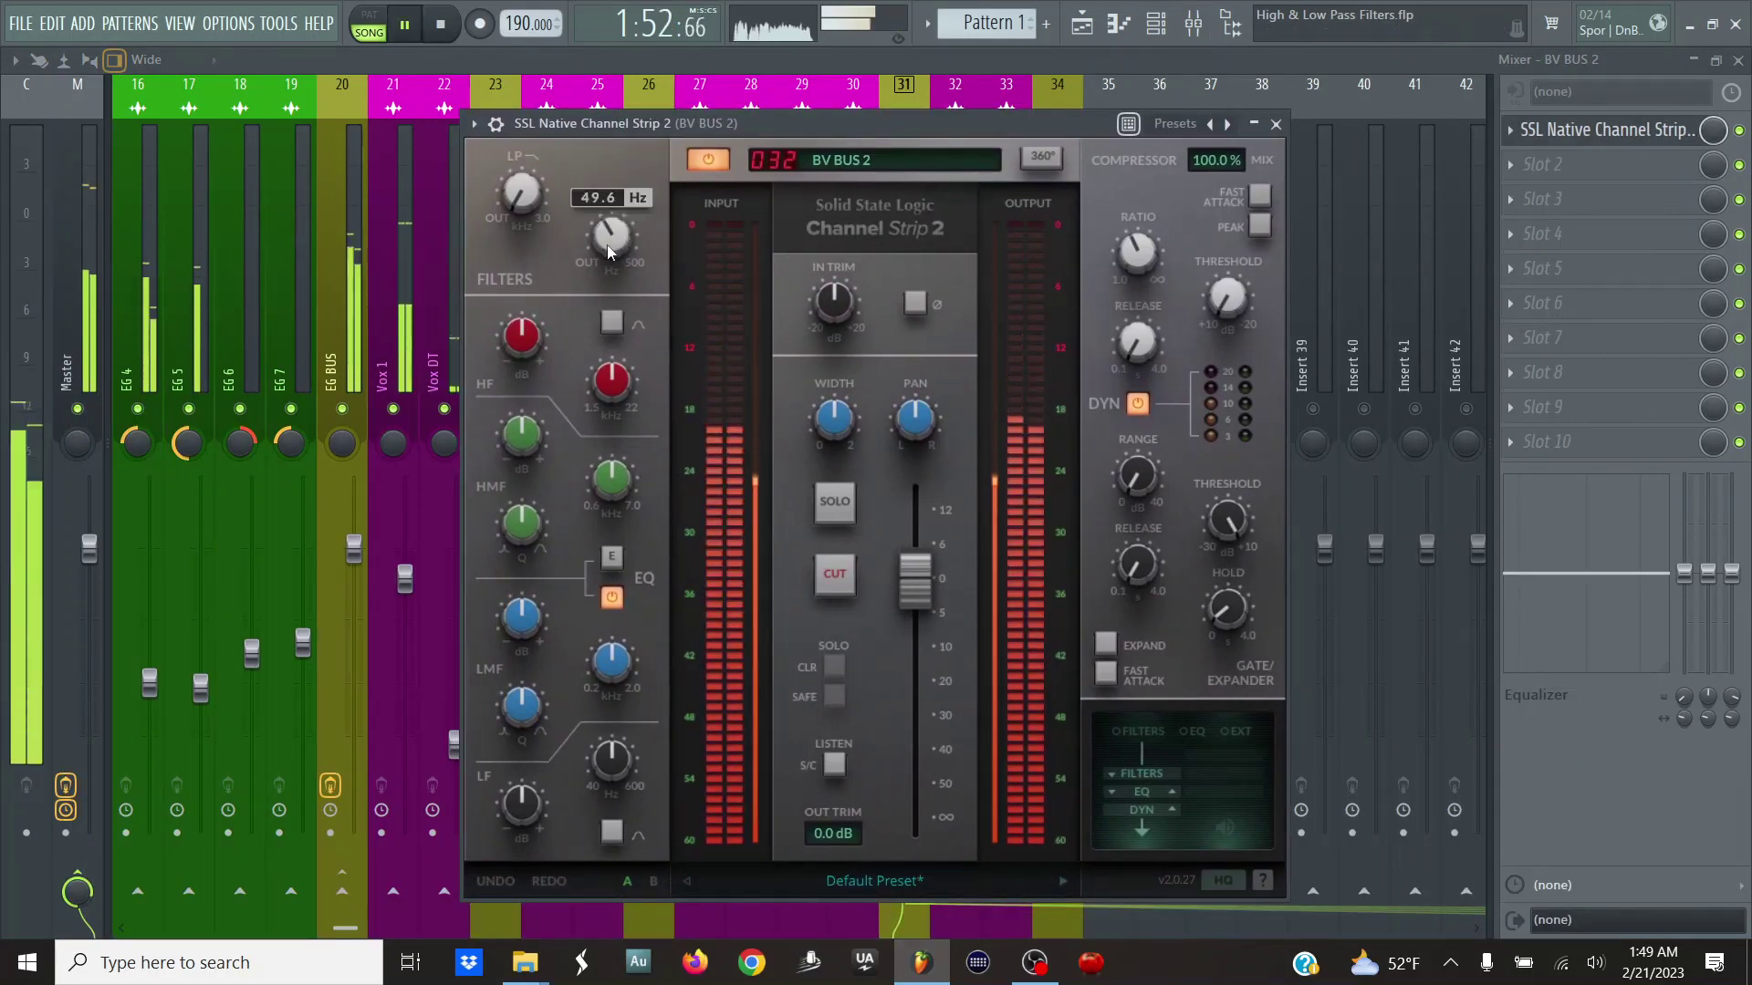
left_click_drag(606, 245, 648, 73)
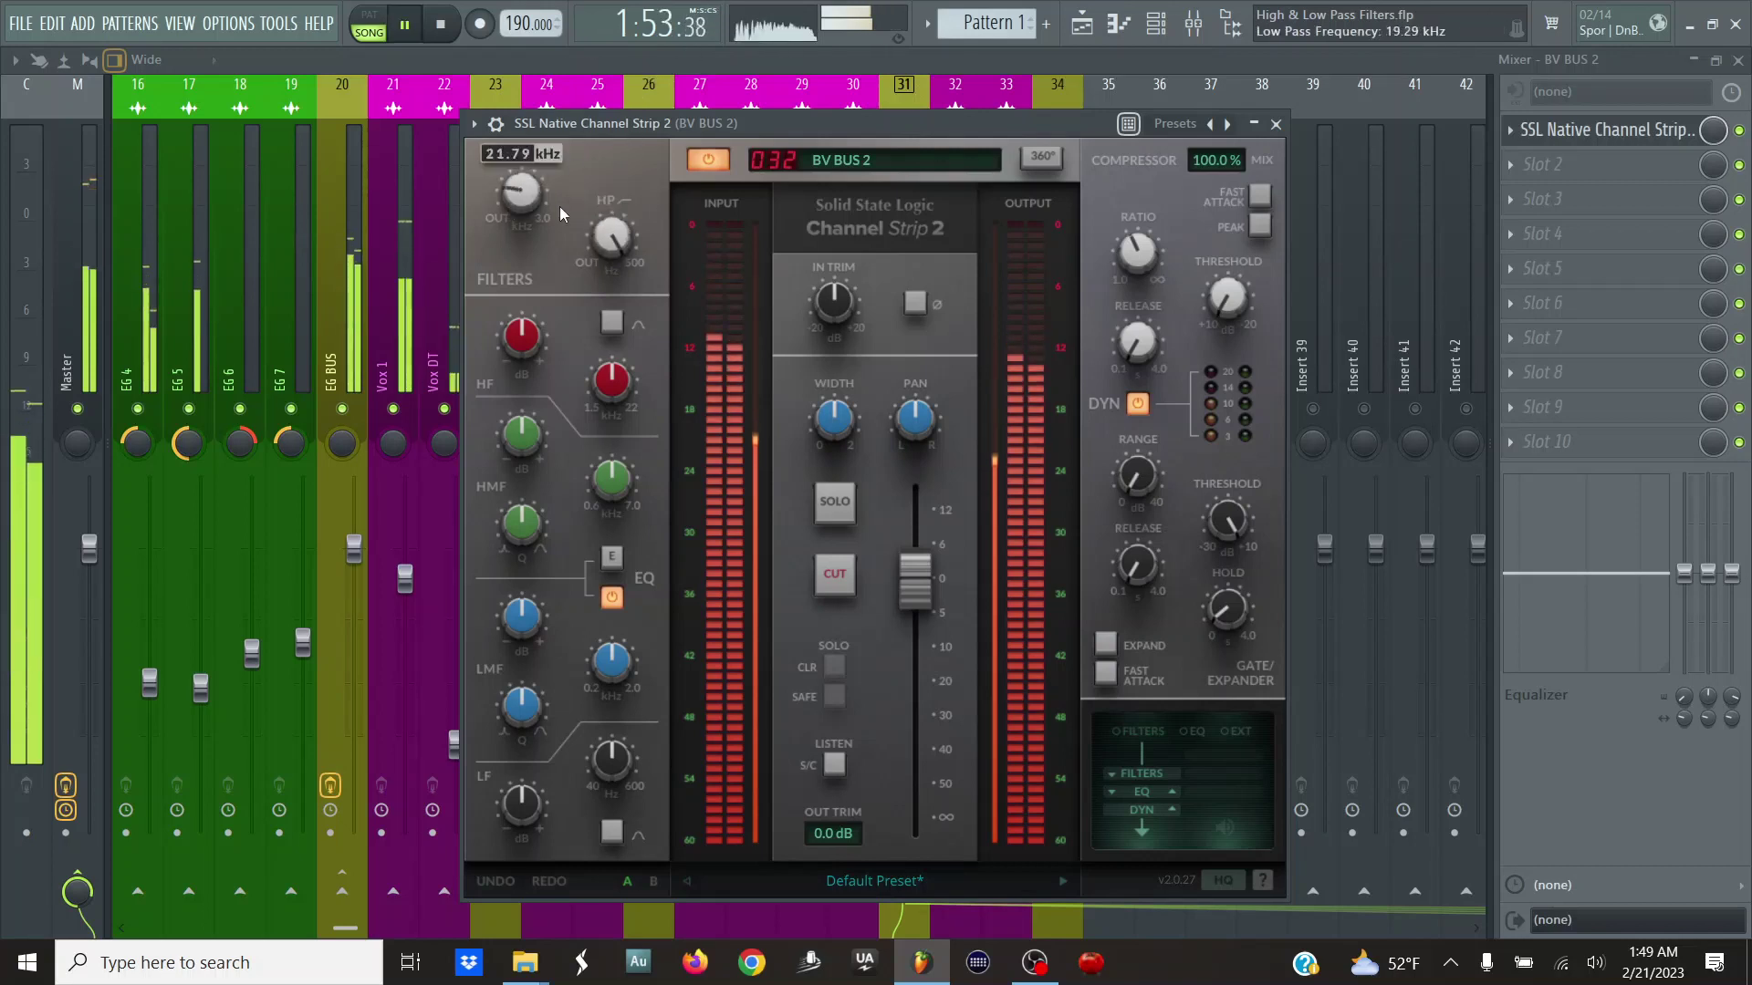
left_click_drag(563, 214, 575, 196)
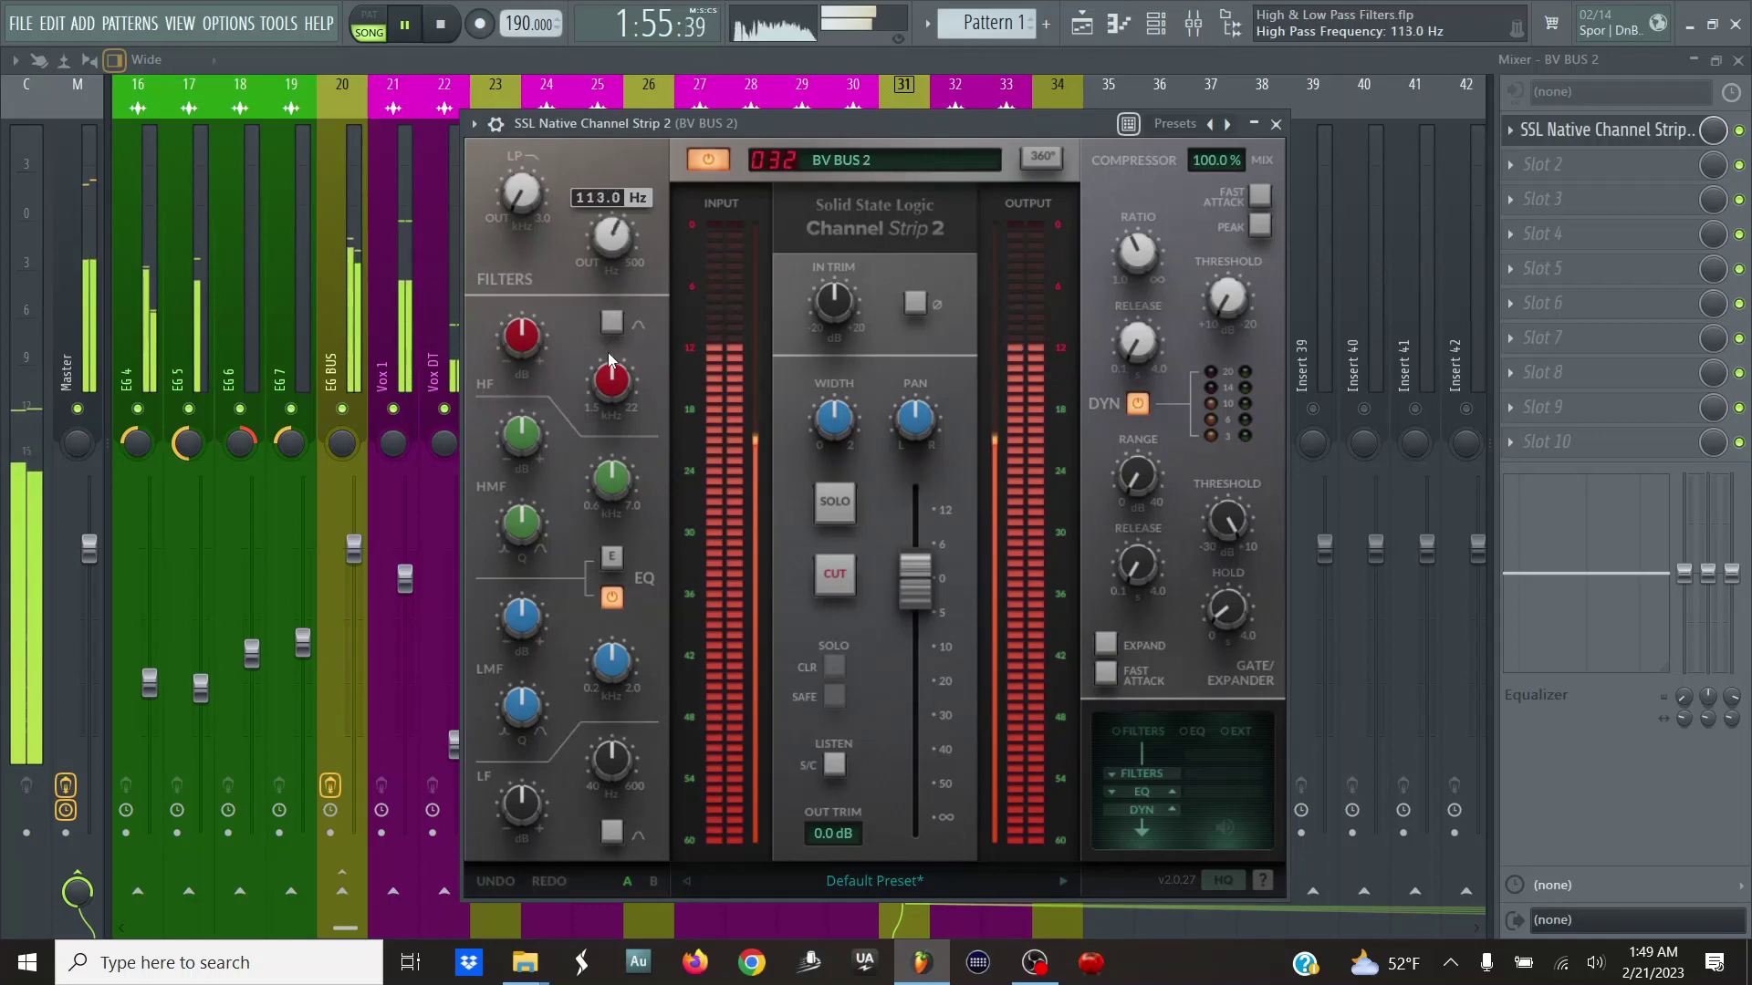
left_click_drag(610, 359, 609, 369)
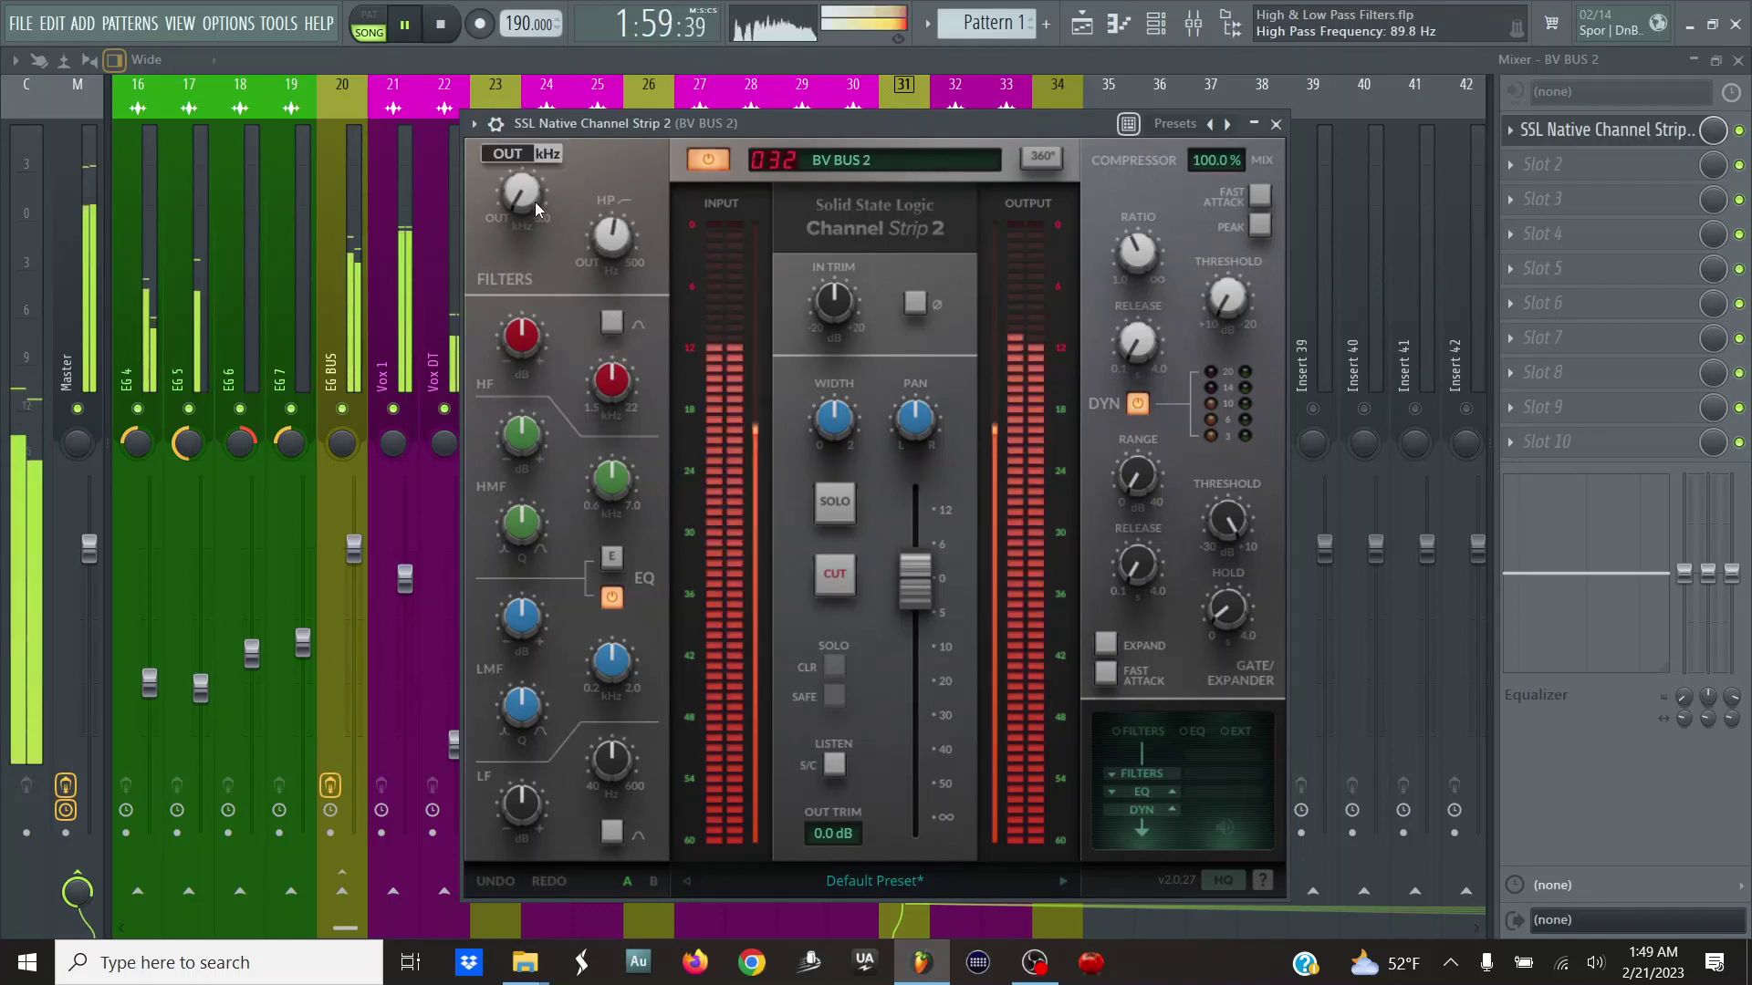
left_click_drag(542, 193, 542, 190)
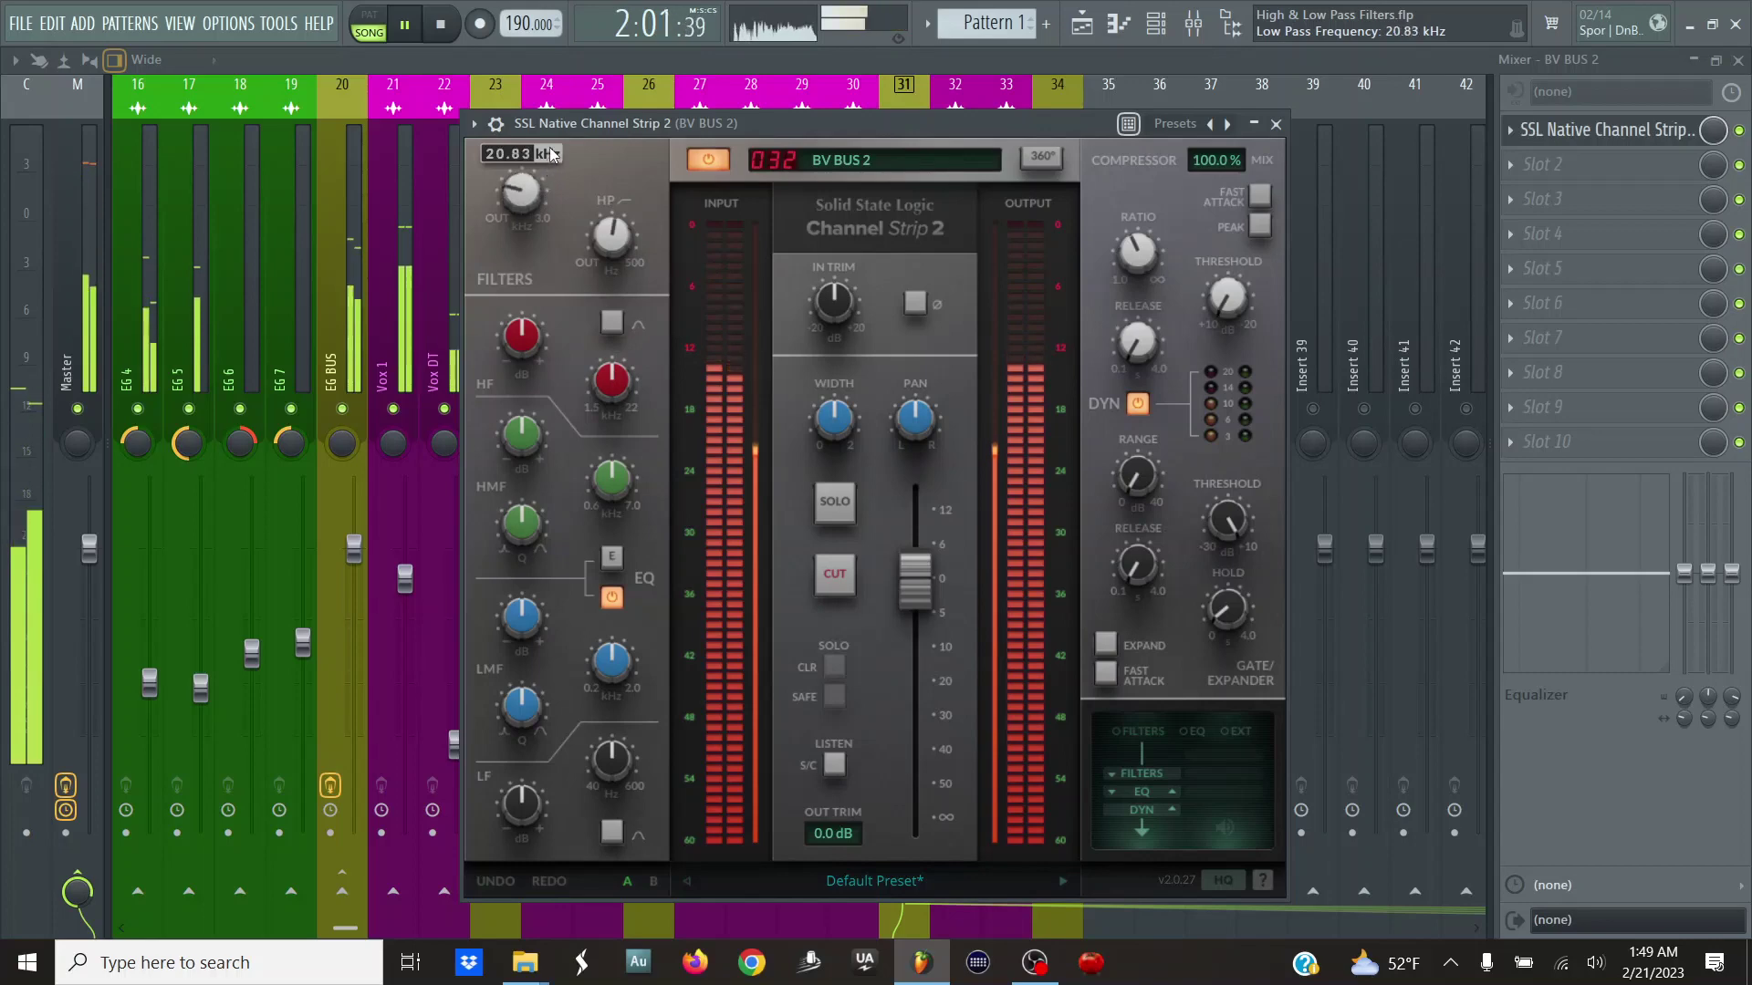
key("Escape")
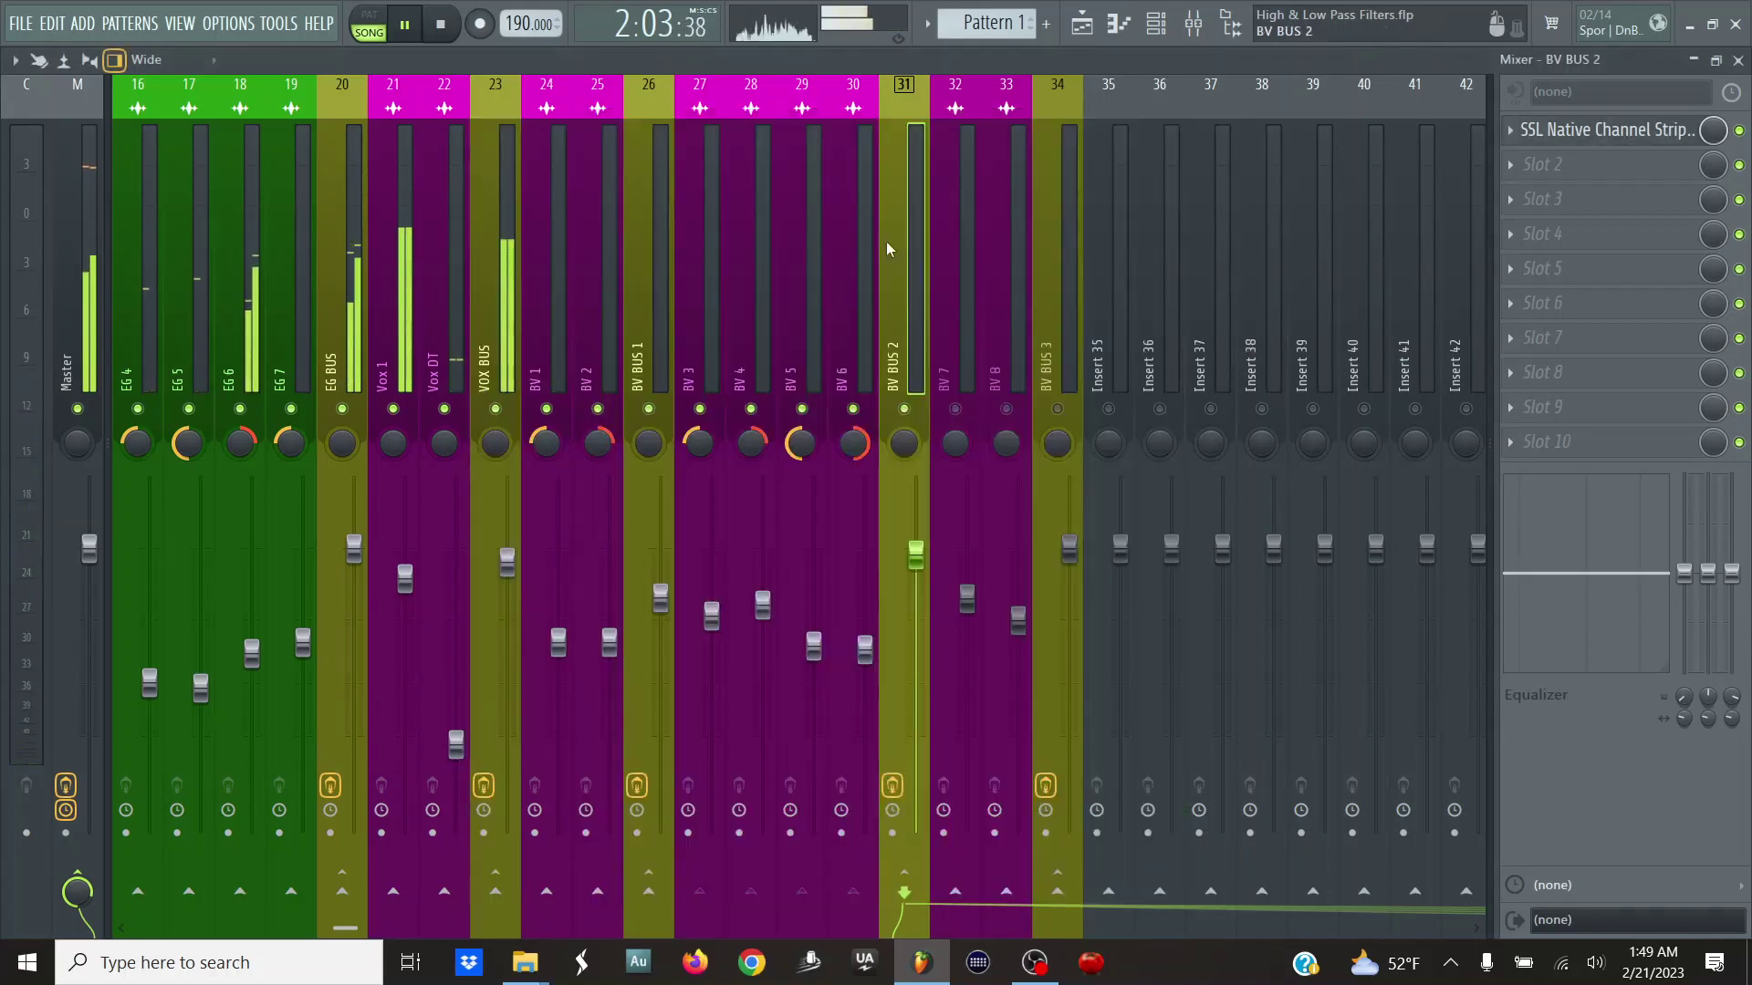
- Unmute the BV 7, BV 8 and BV BUS 3 mixer tracks
left_click(1057, 409)
left_click(1006, 409)
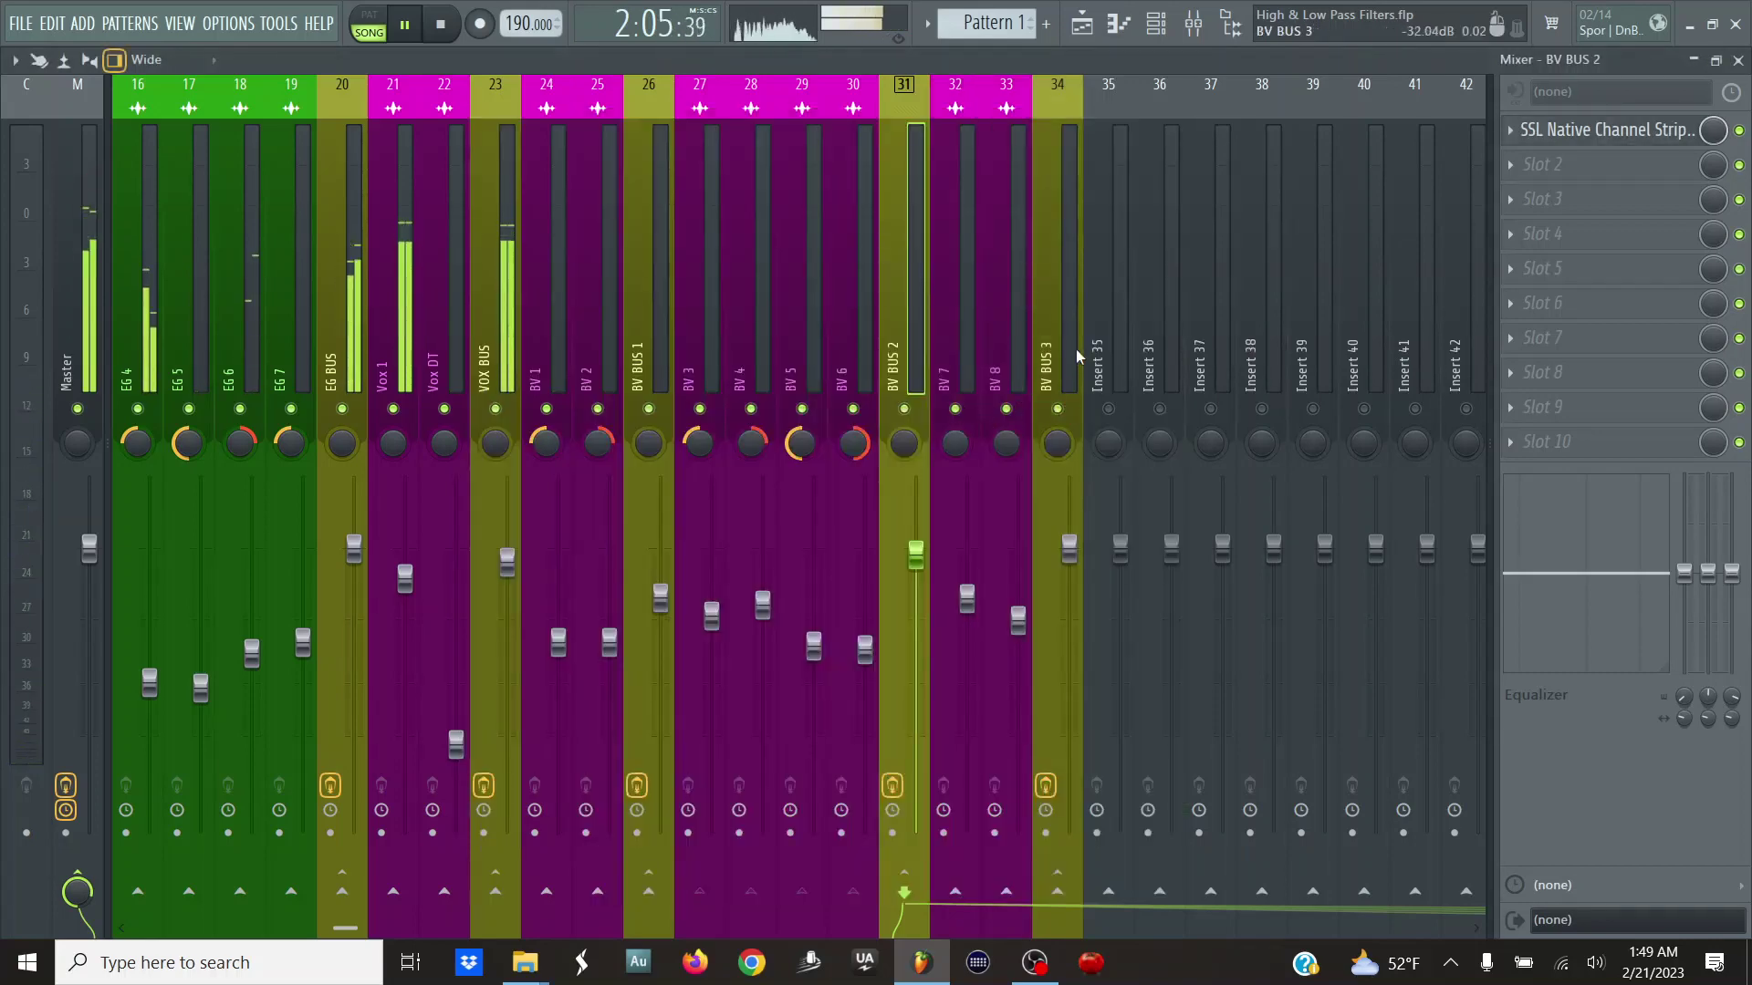
- In the playlist, cue playback near bar 100 just before the BackingVox7 and BackingVox8 parts, pause, and enlarge the tracks to show their waveforms
key("F5")
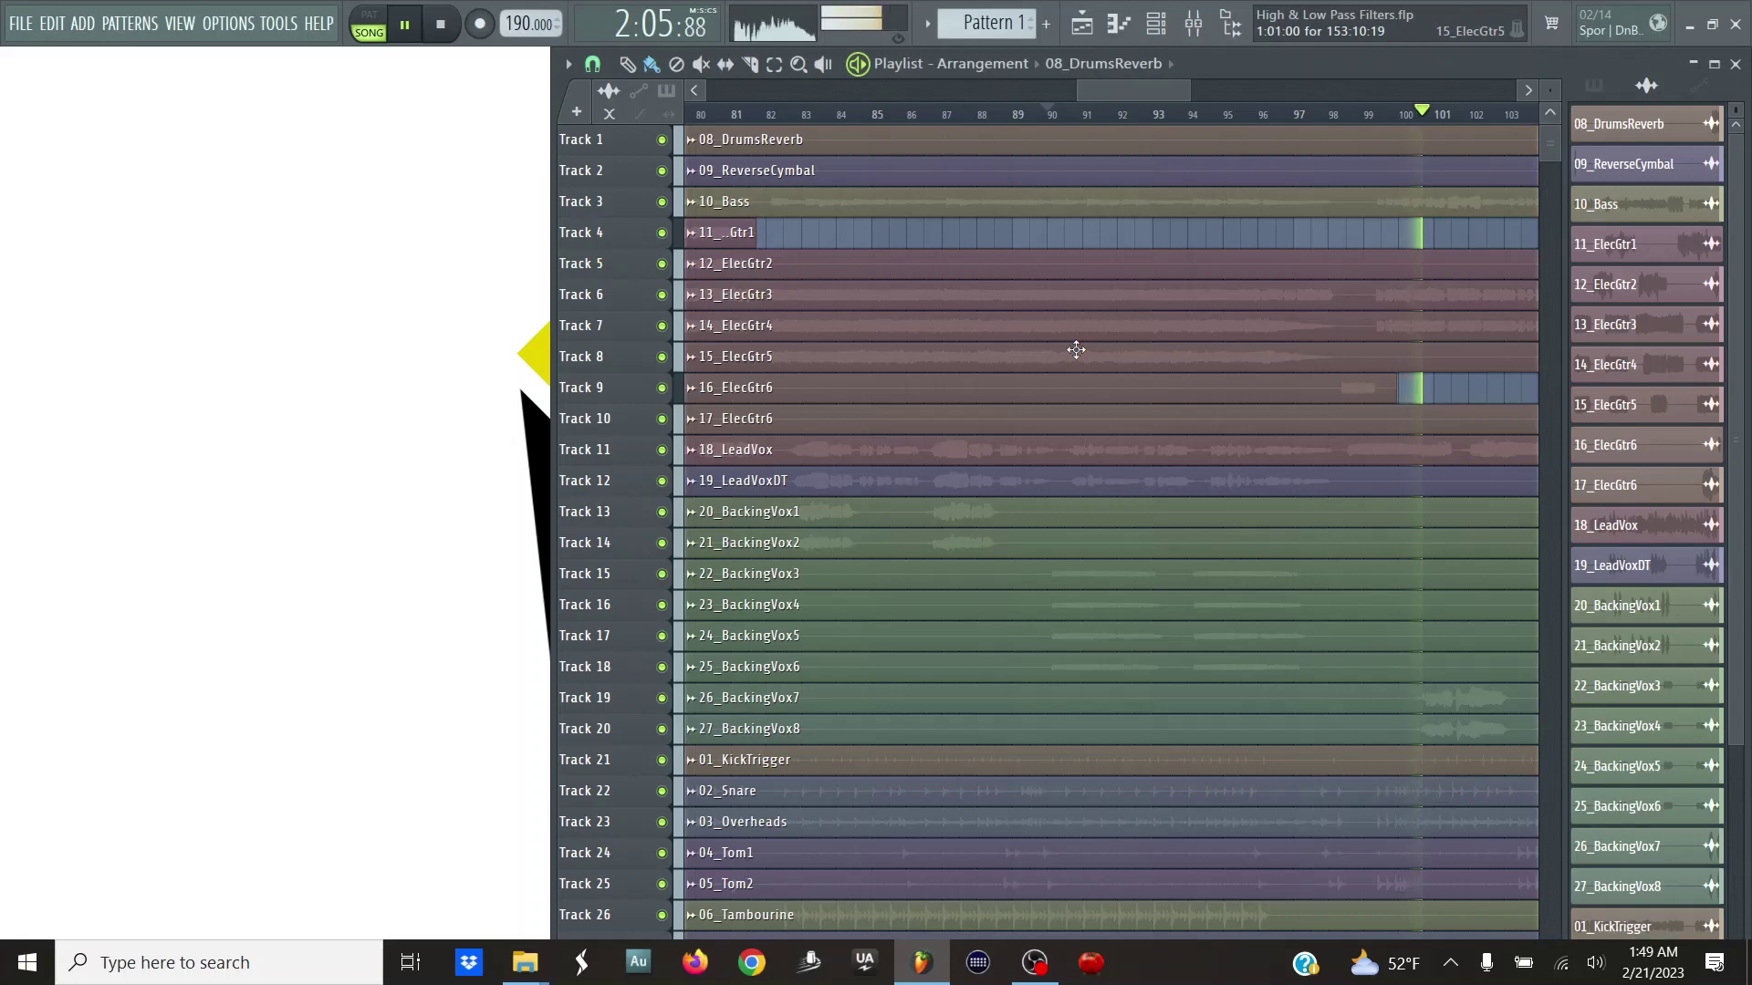
left_click(1219, 21)
key("F5")
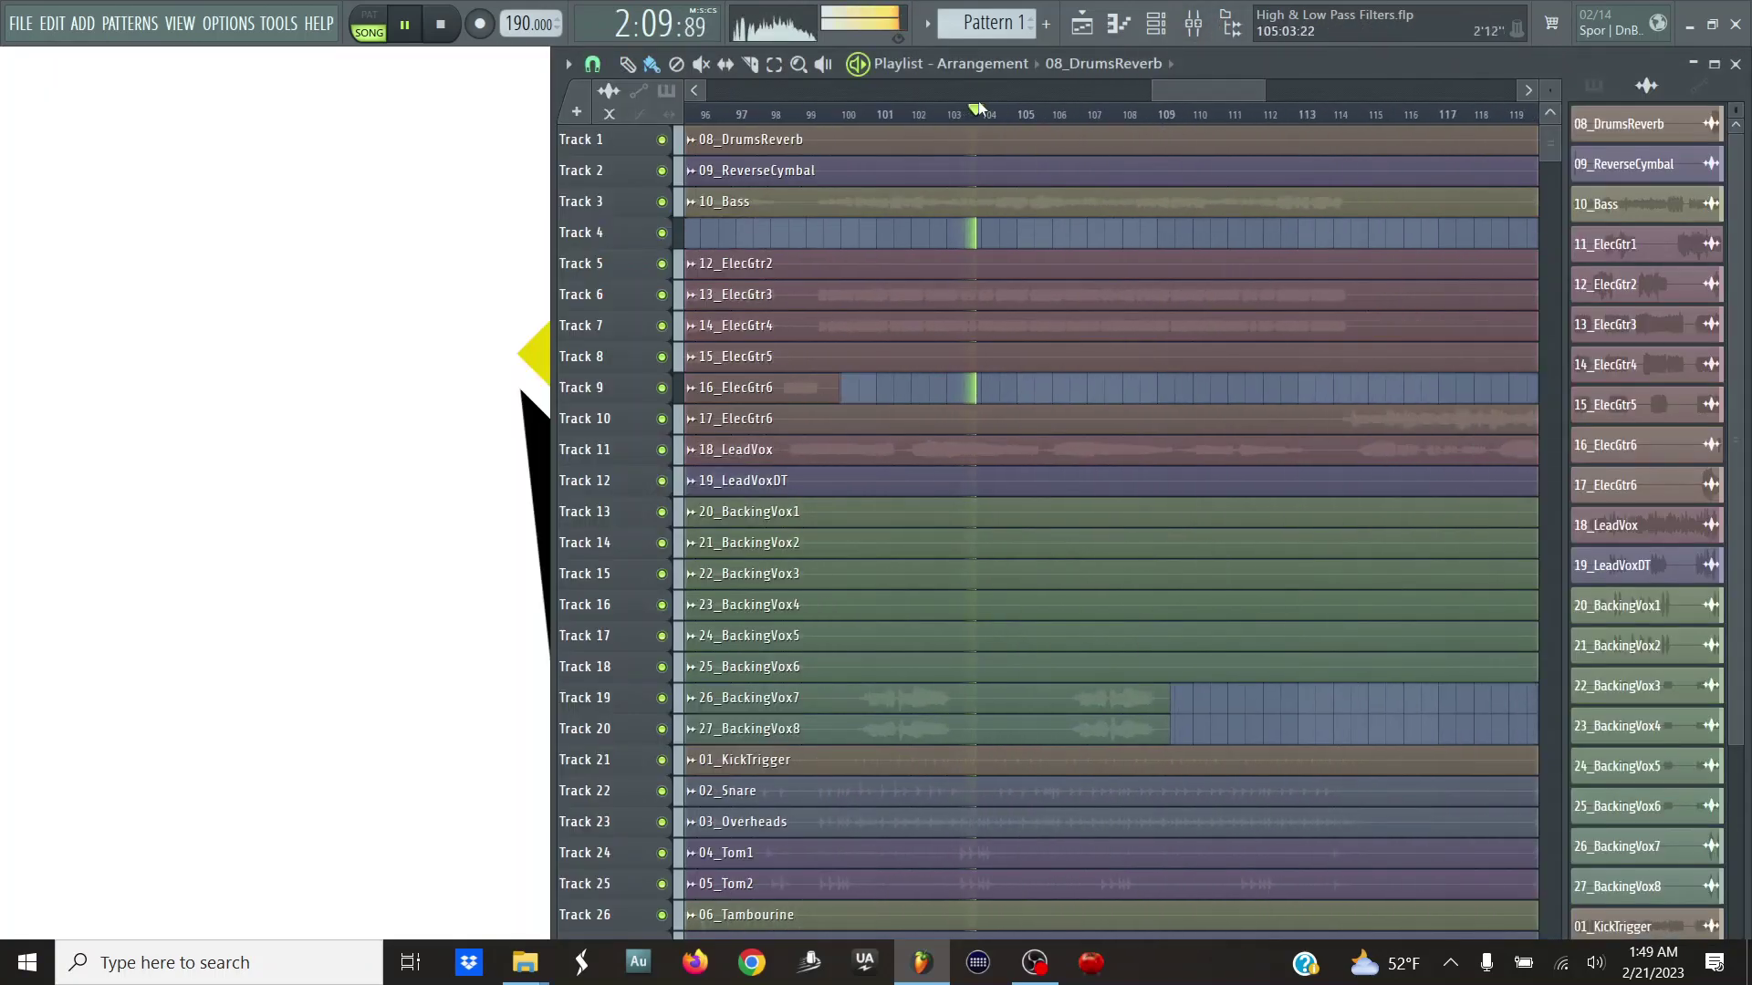
key("space")
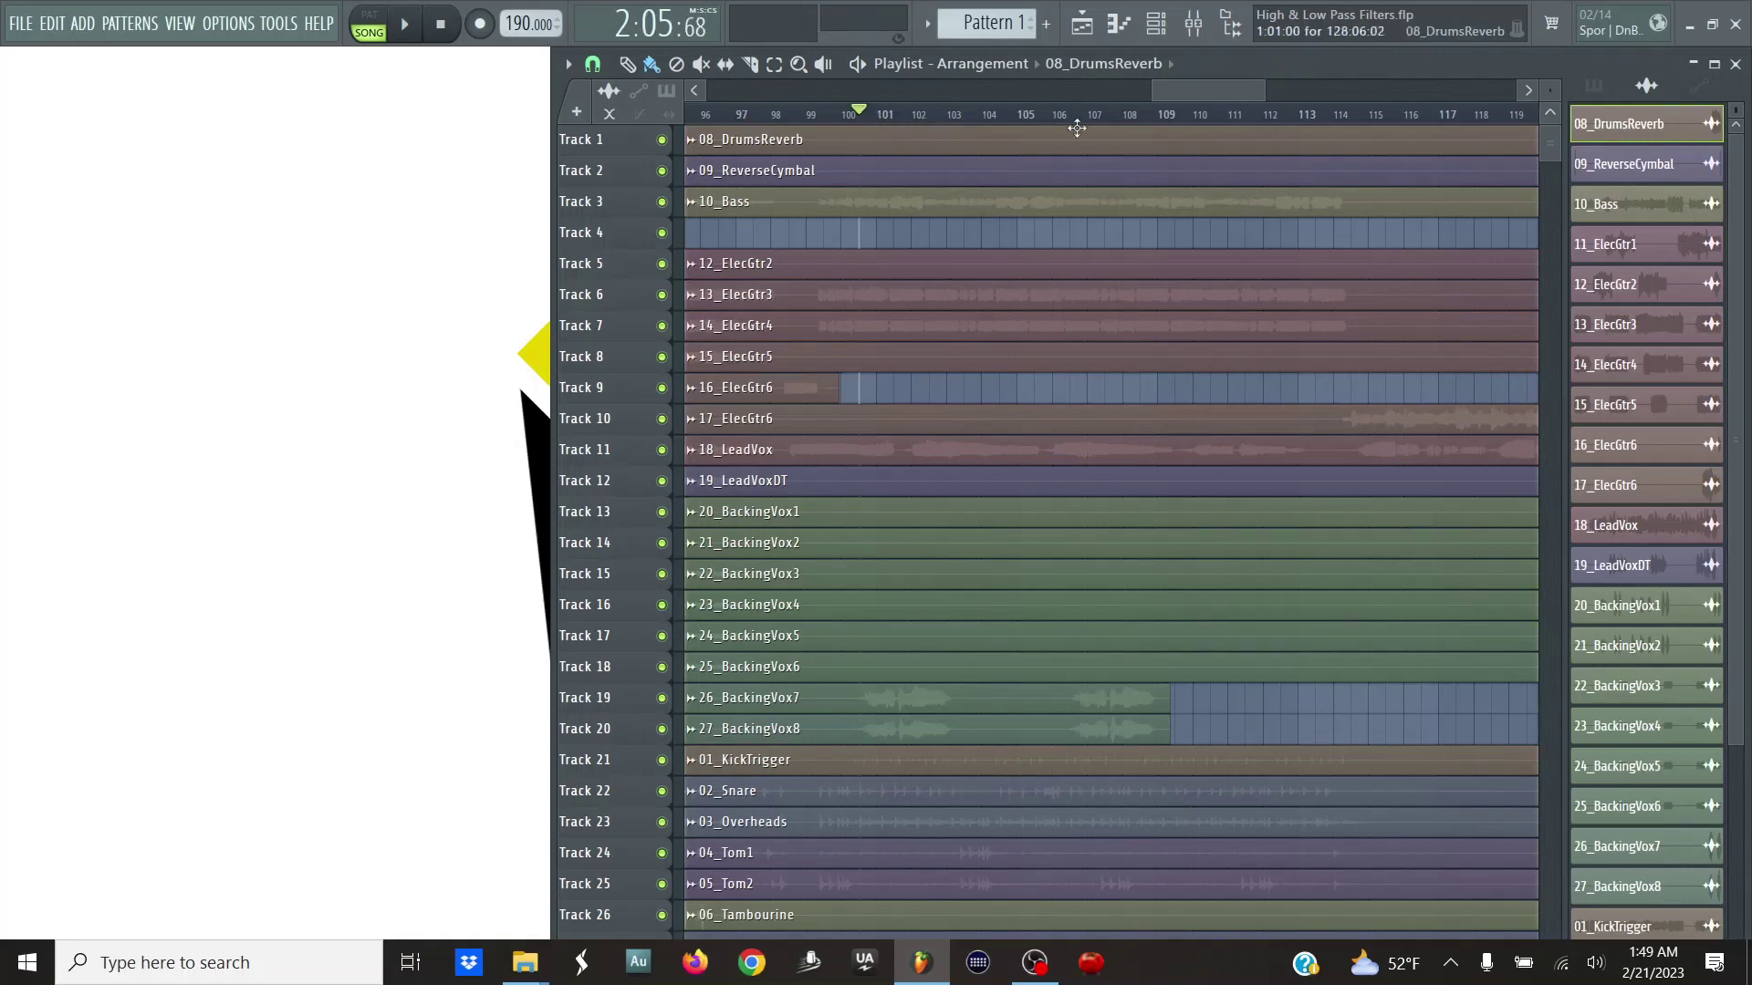
left_click_drag(1550, 83, 1551, 164)
scroll(1178, 459, "down", 4)
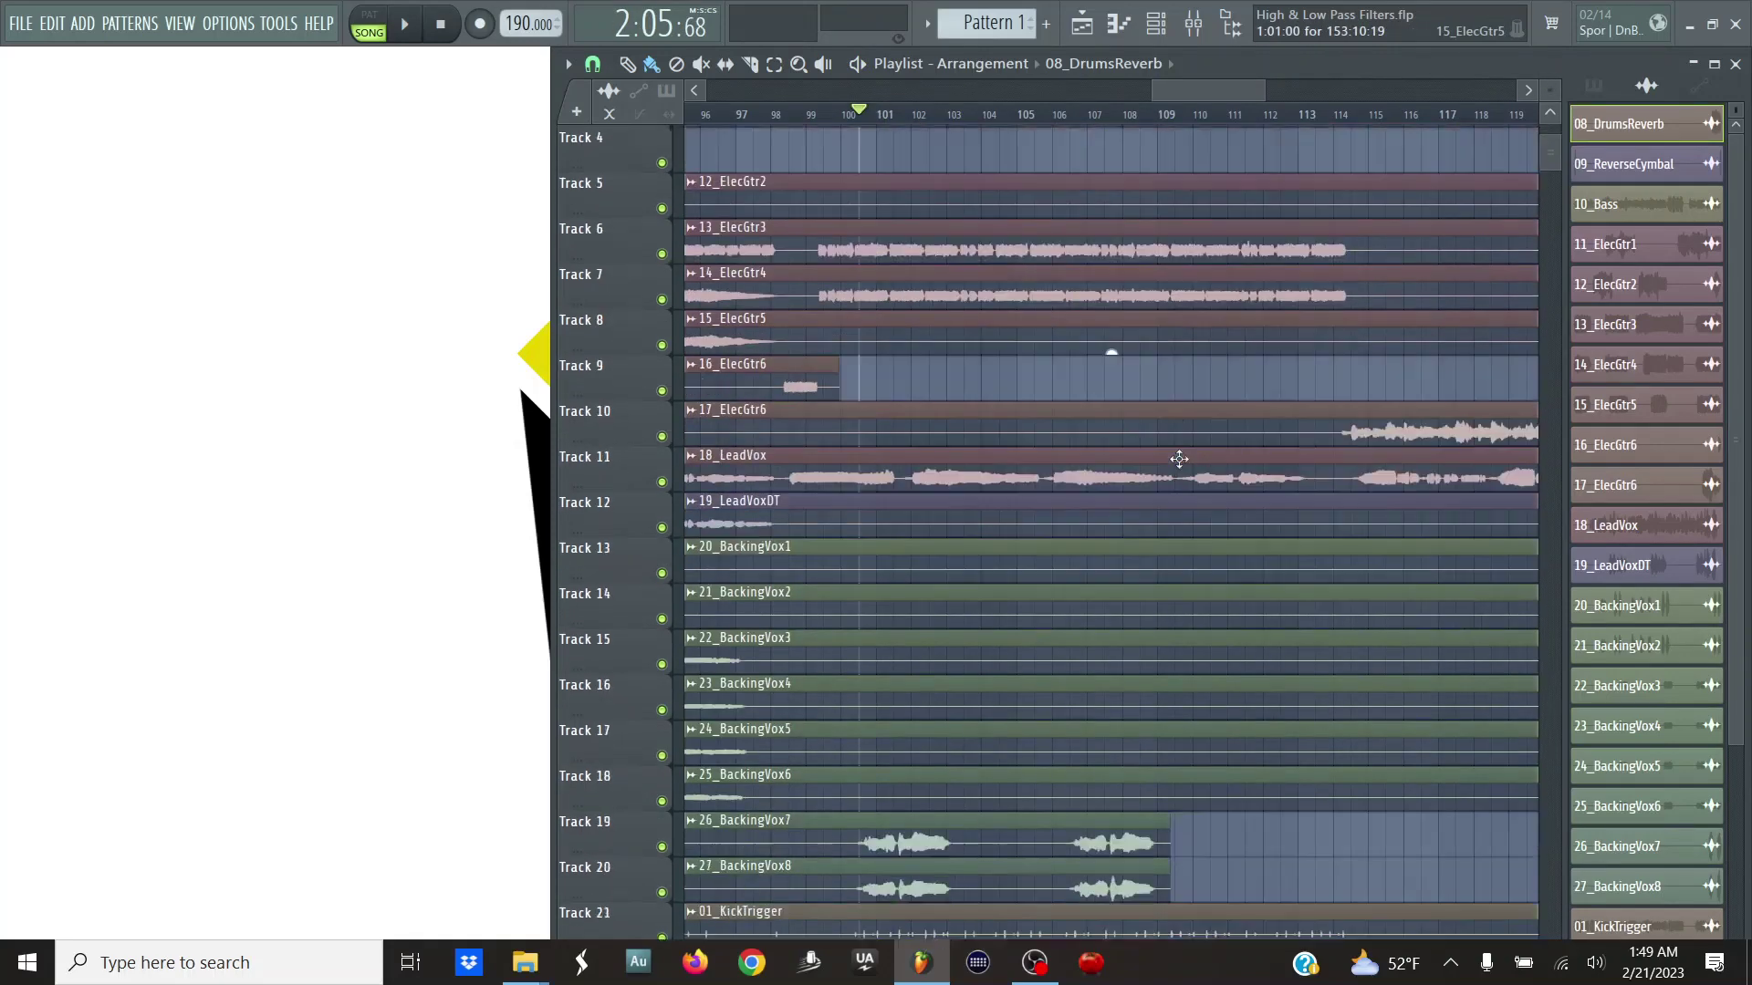
- Return to the mixer and open the SSL channel strip on BV BUS 3
left_click(1208, 17)
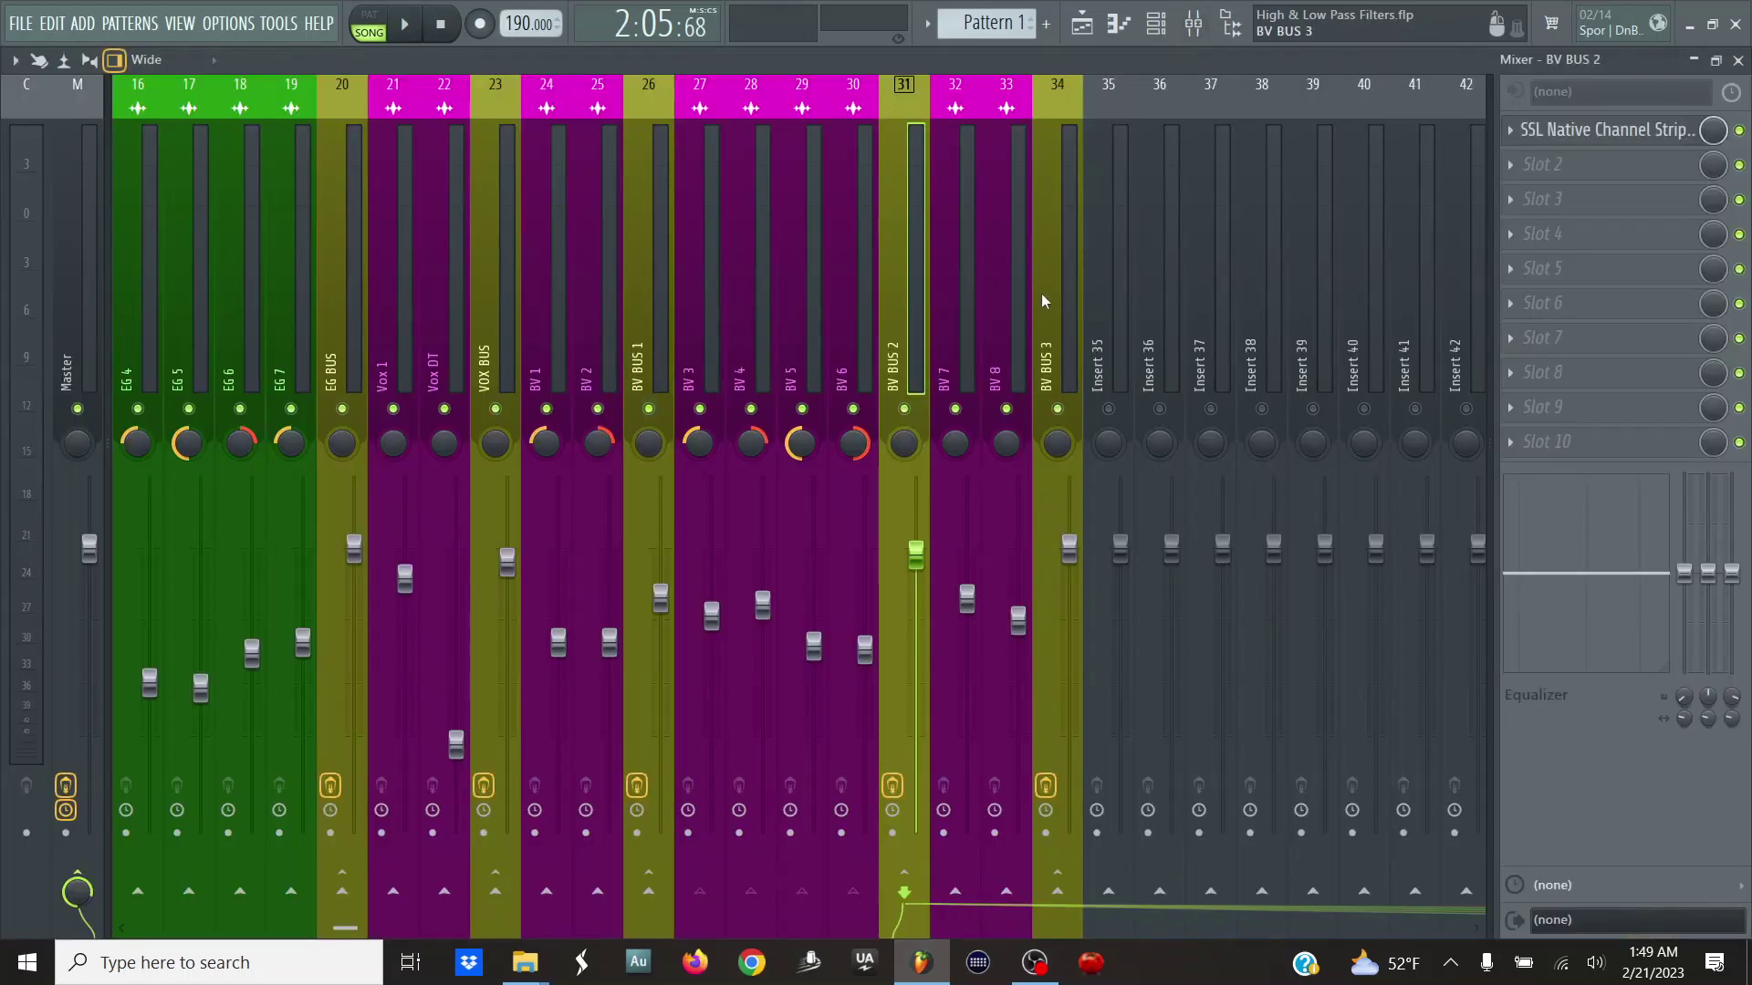
left_click(1070, 379)
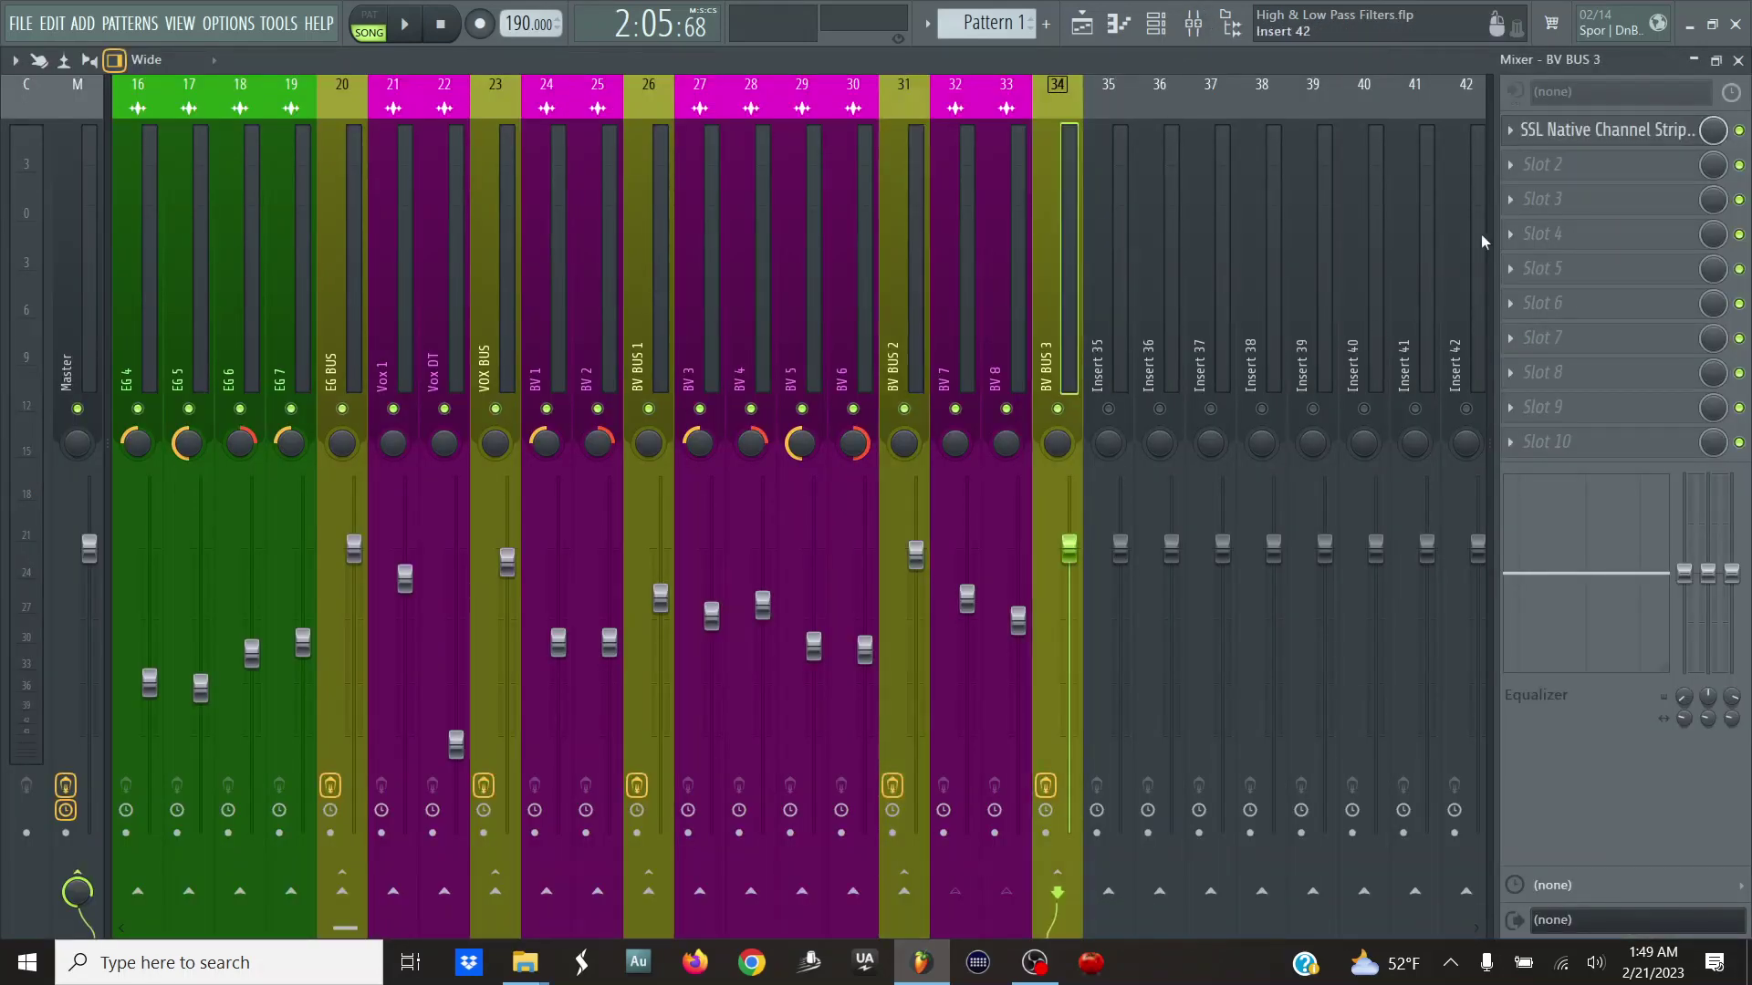
left_click(1583, 128)
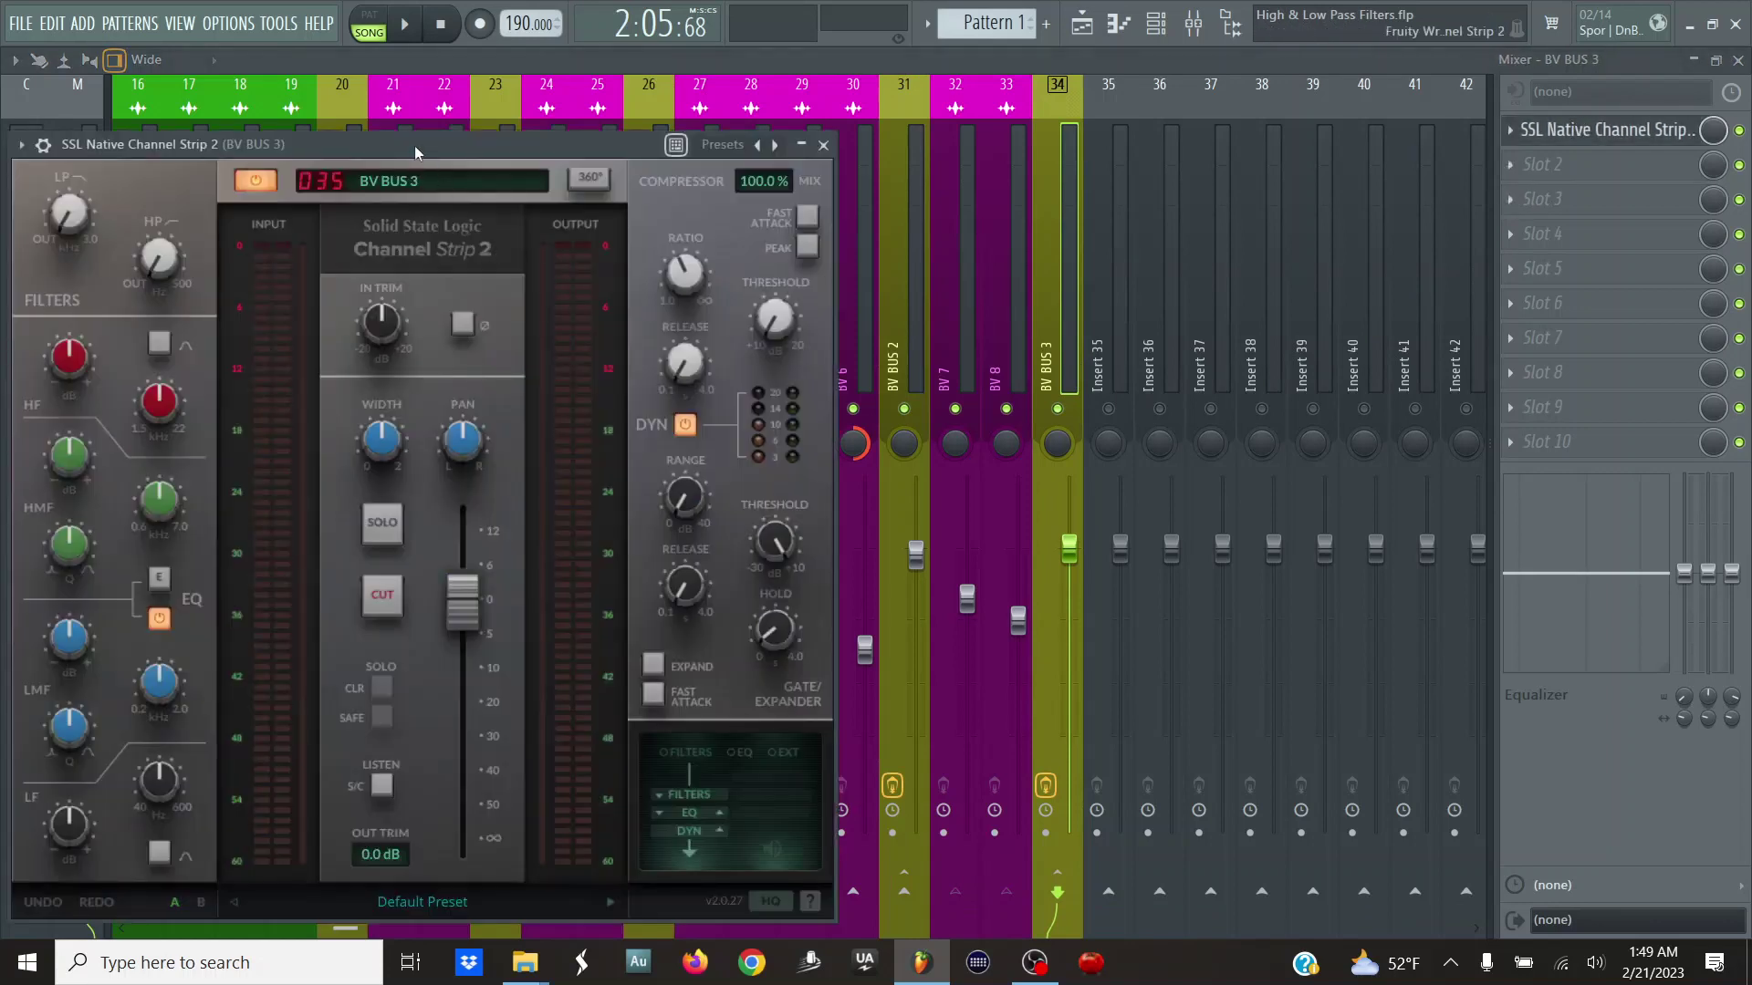
- During playback, set the BV BUS 3 high-pass filter to about 60 Hz and low-pass filter to 27.68 kHz, and close its channel strip
left_click_drag(414, 145, 471, 113)
left_click(406, 25)
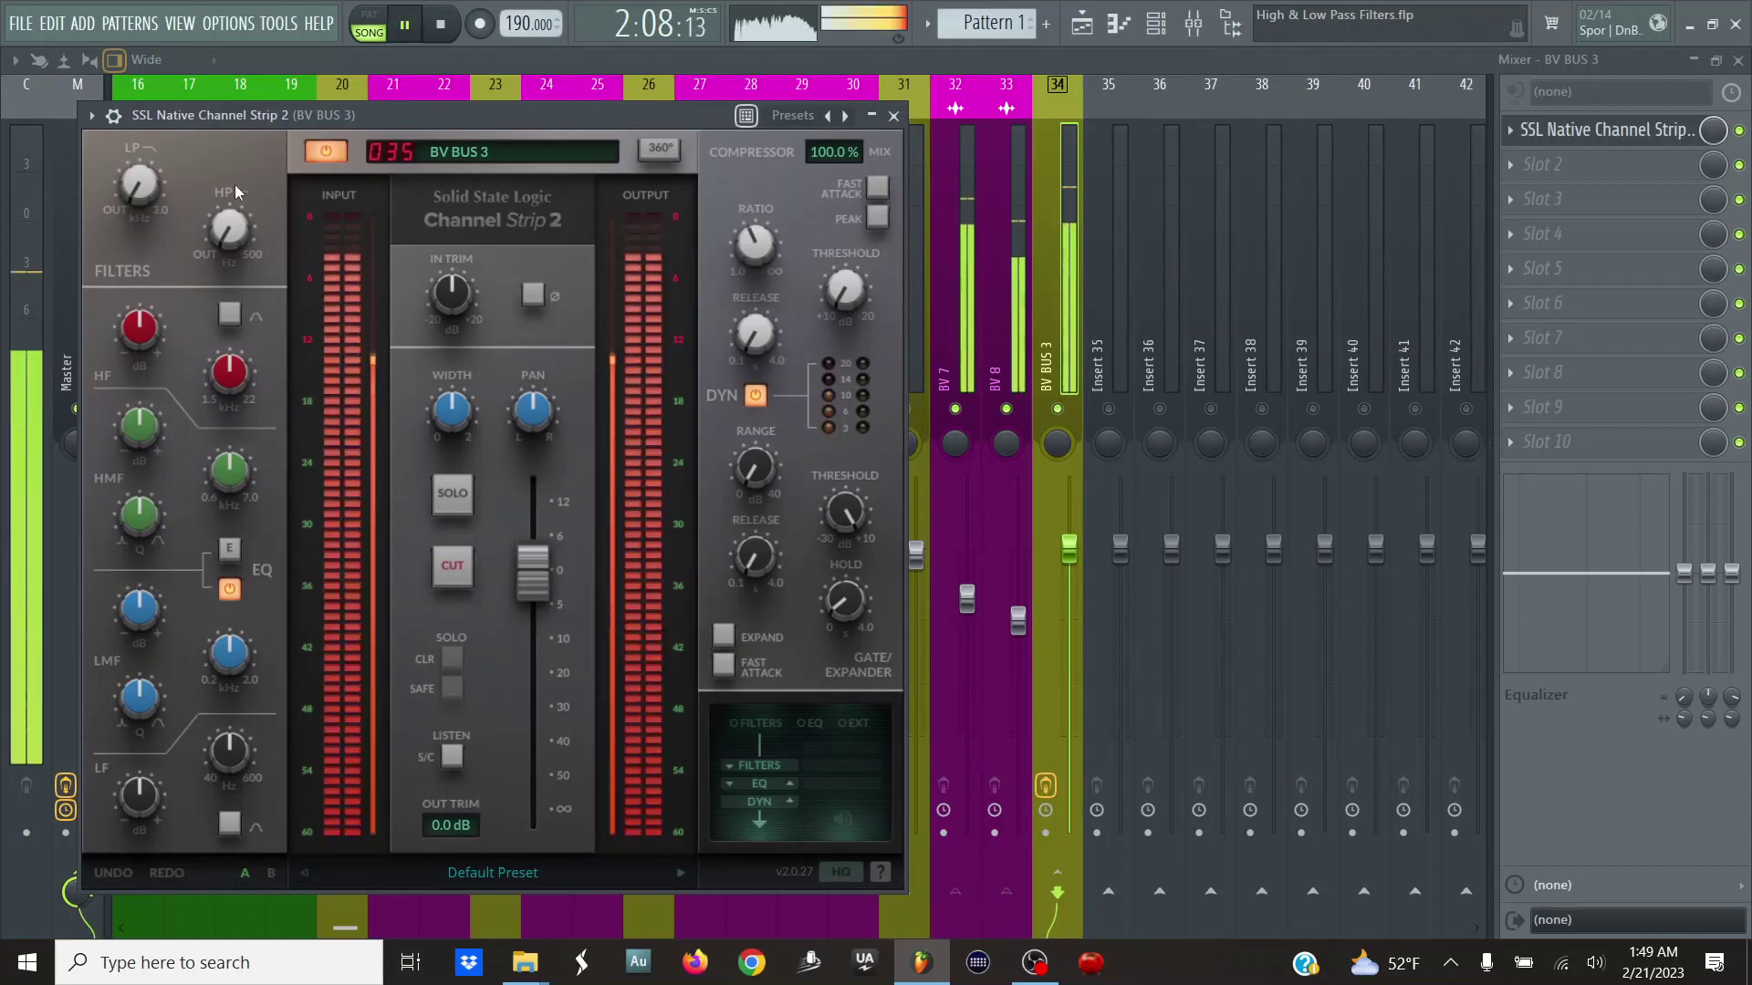
left_click_drag(235, 191, 188, 83)
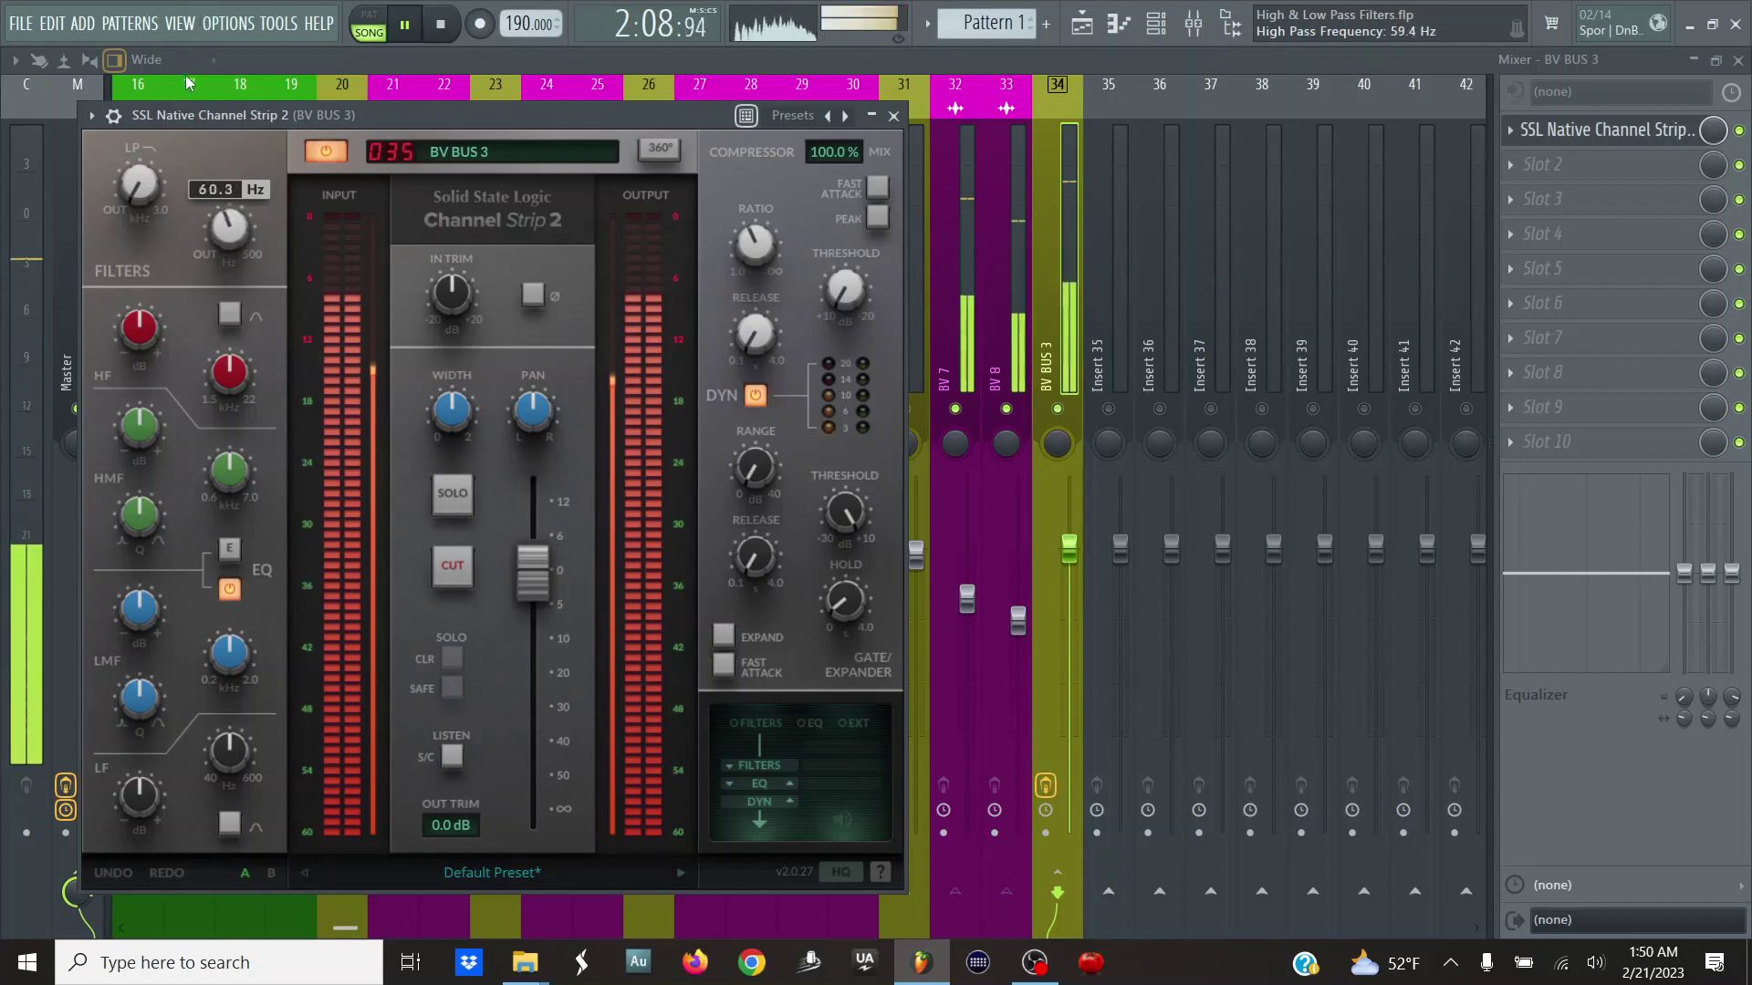
key("space")
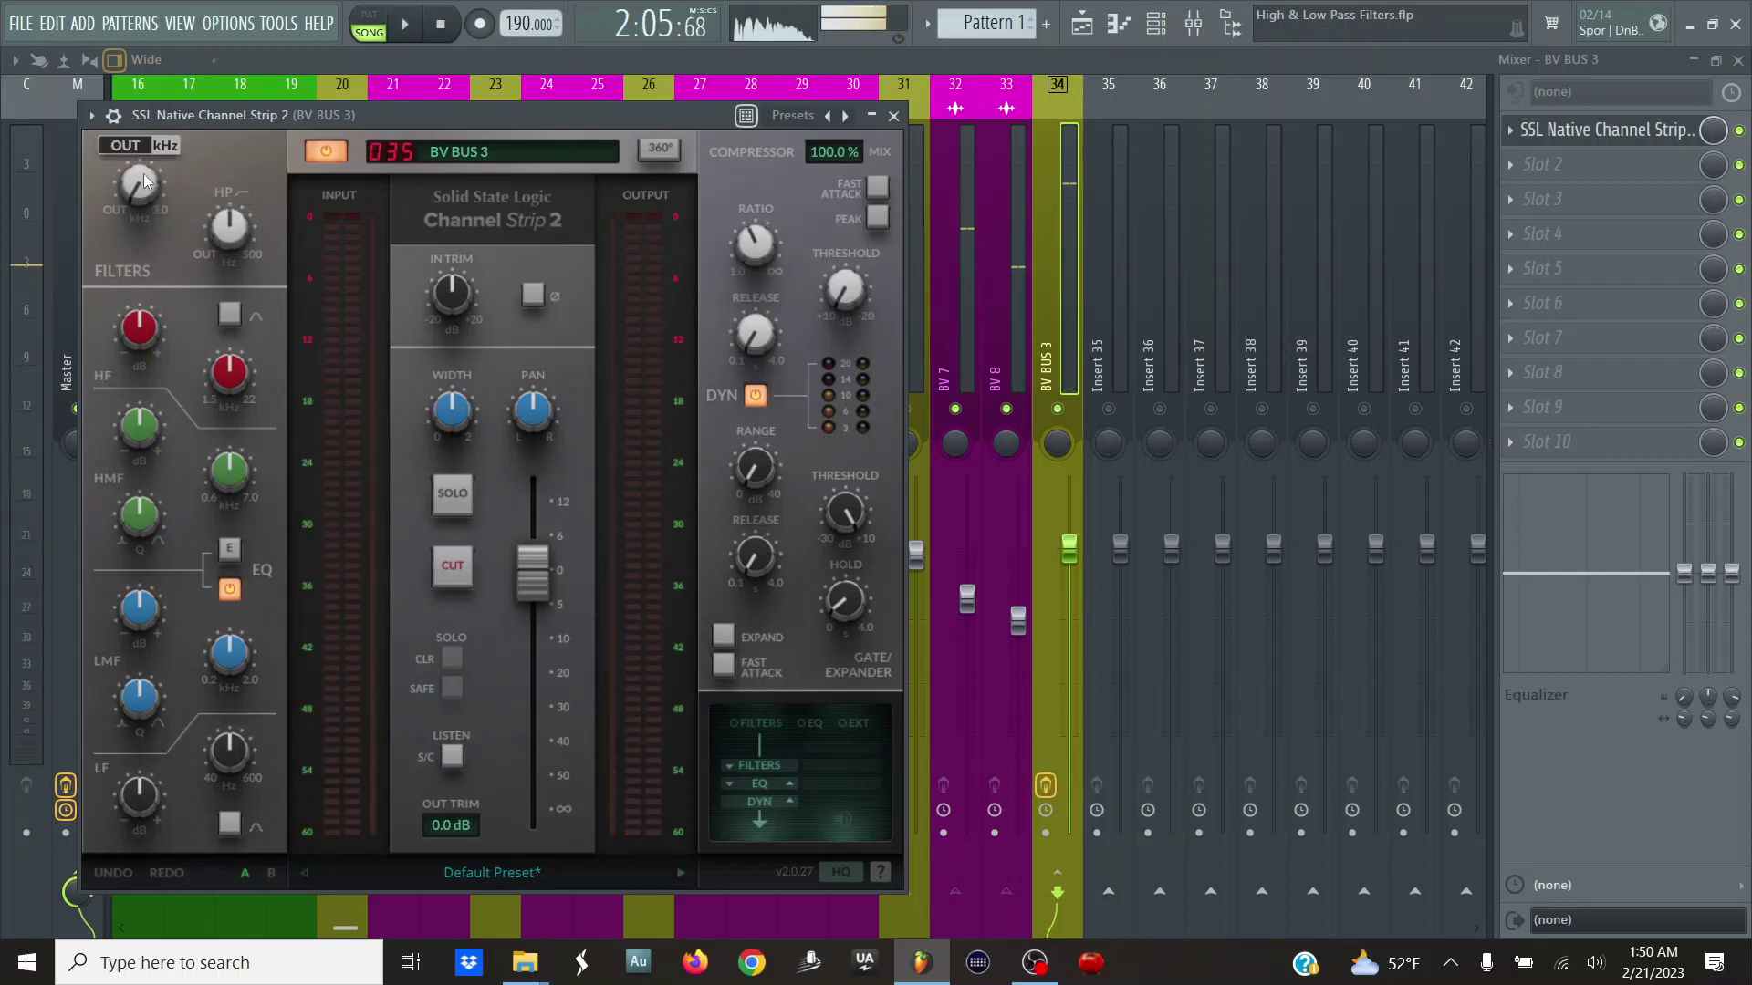
key("space")
left_click_drag(144, 180, 149, 156)
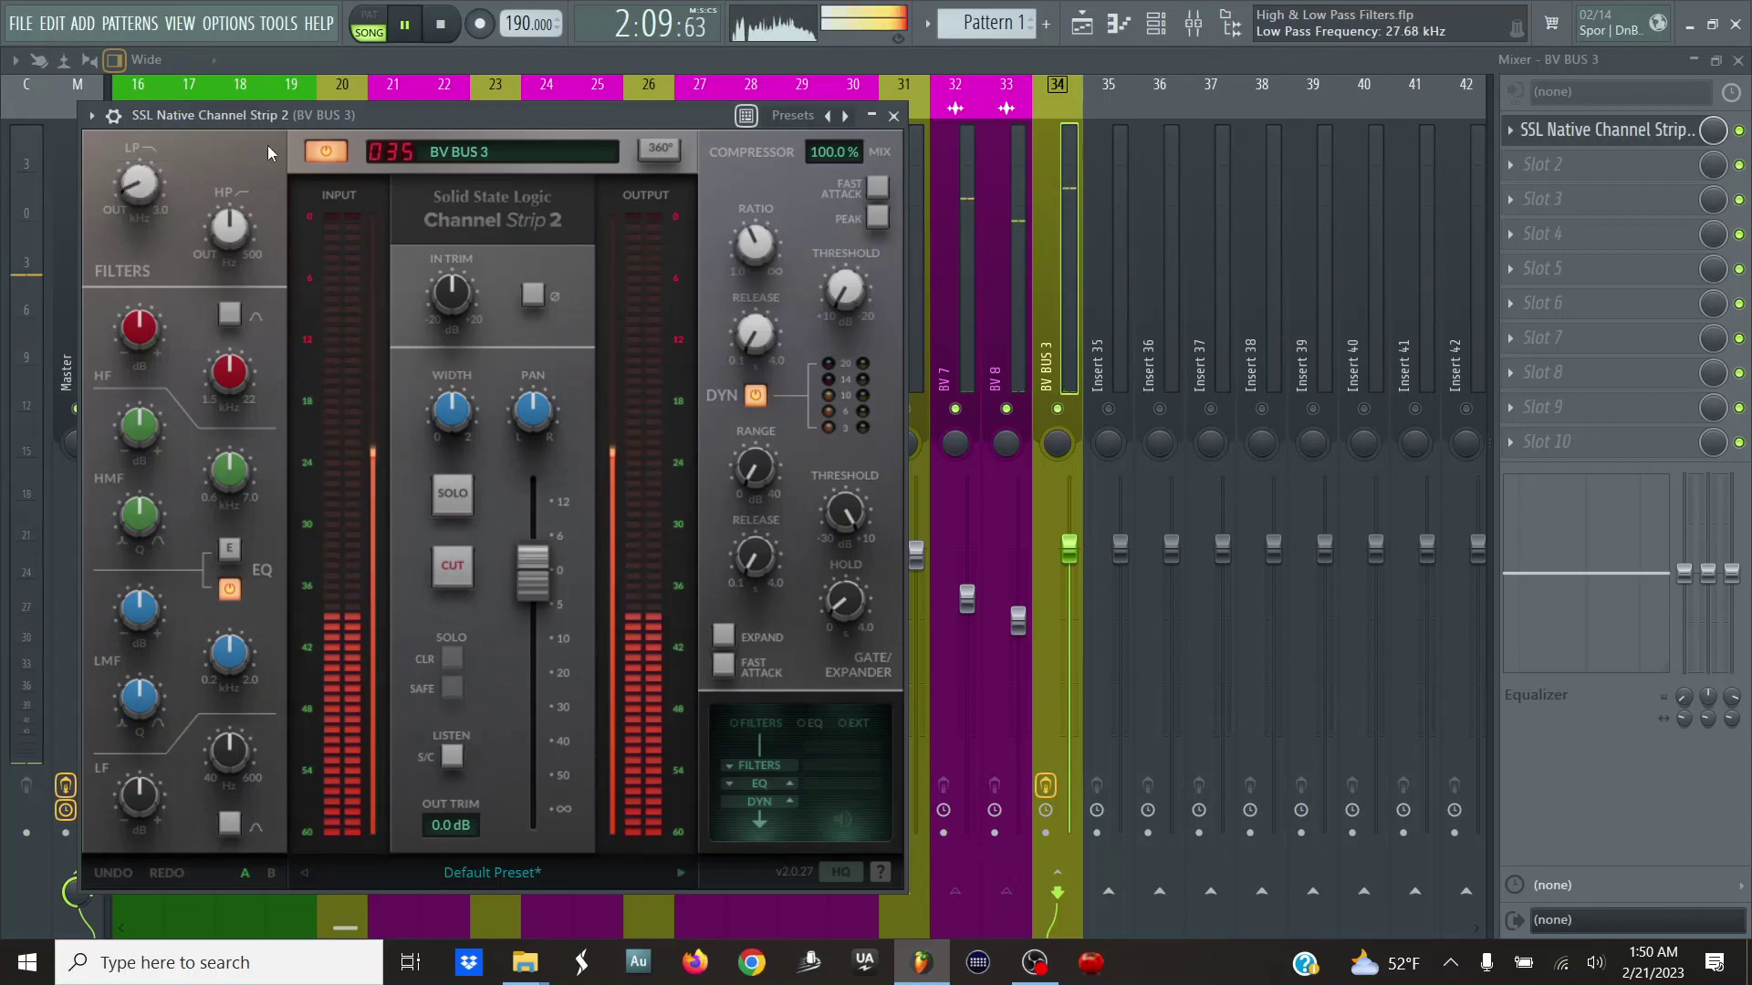
left_click(893, 115)
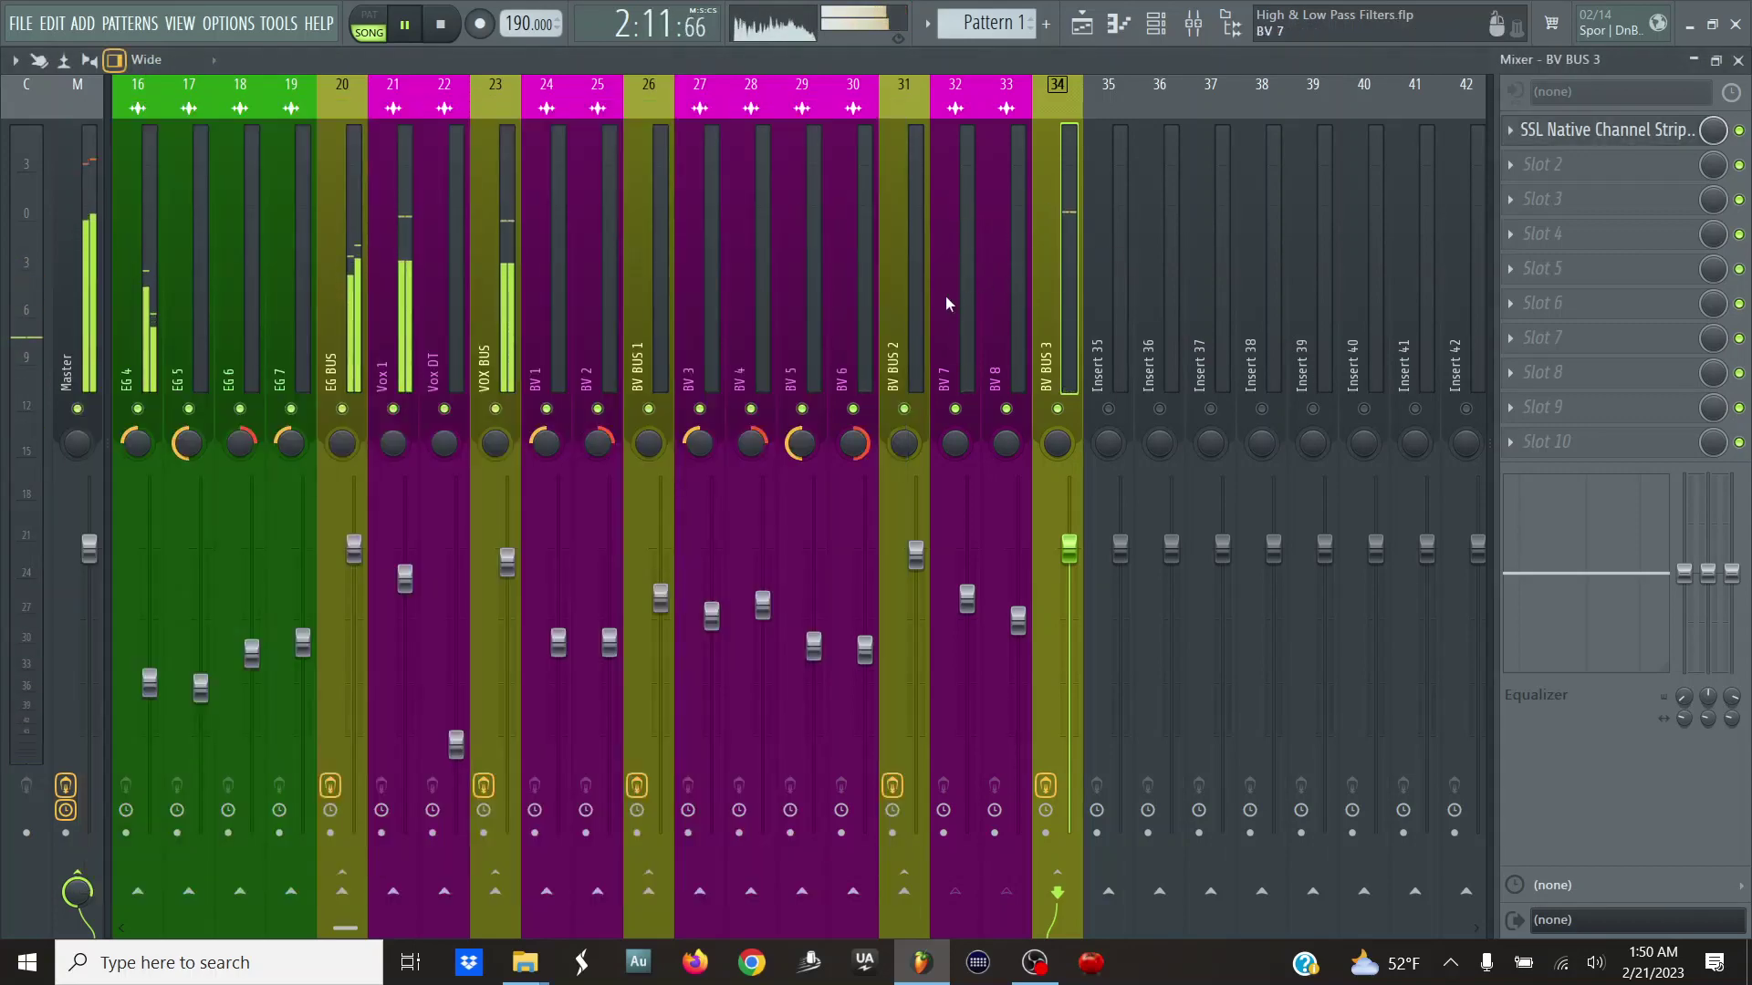
- In the playlist, cue playback near bar 121, where the audio of the 07_Loop clip begins, and start playing
scroll(945, 295, "up", 5)
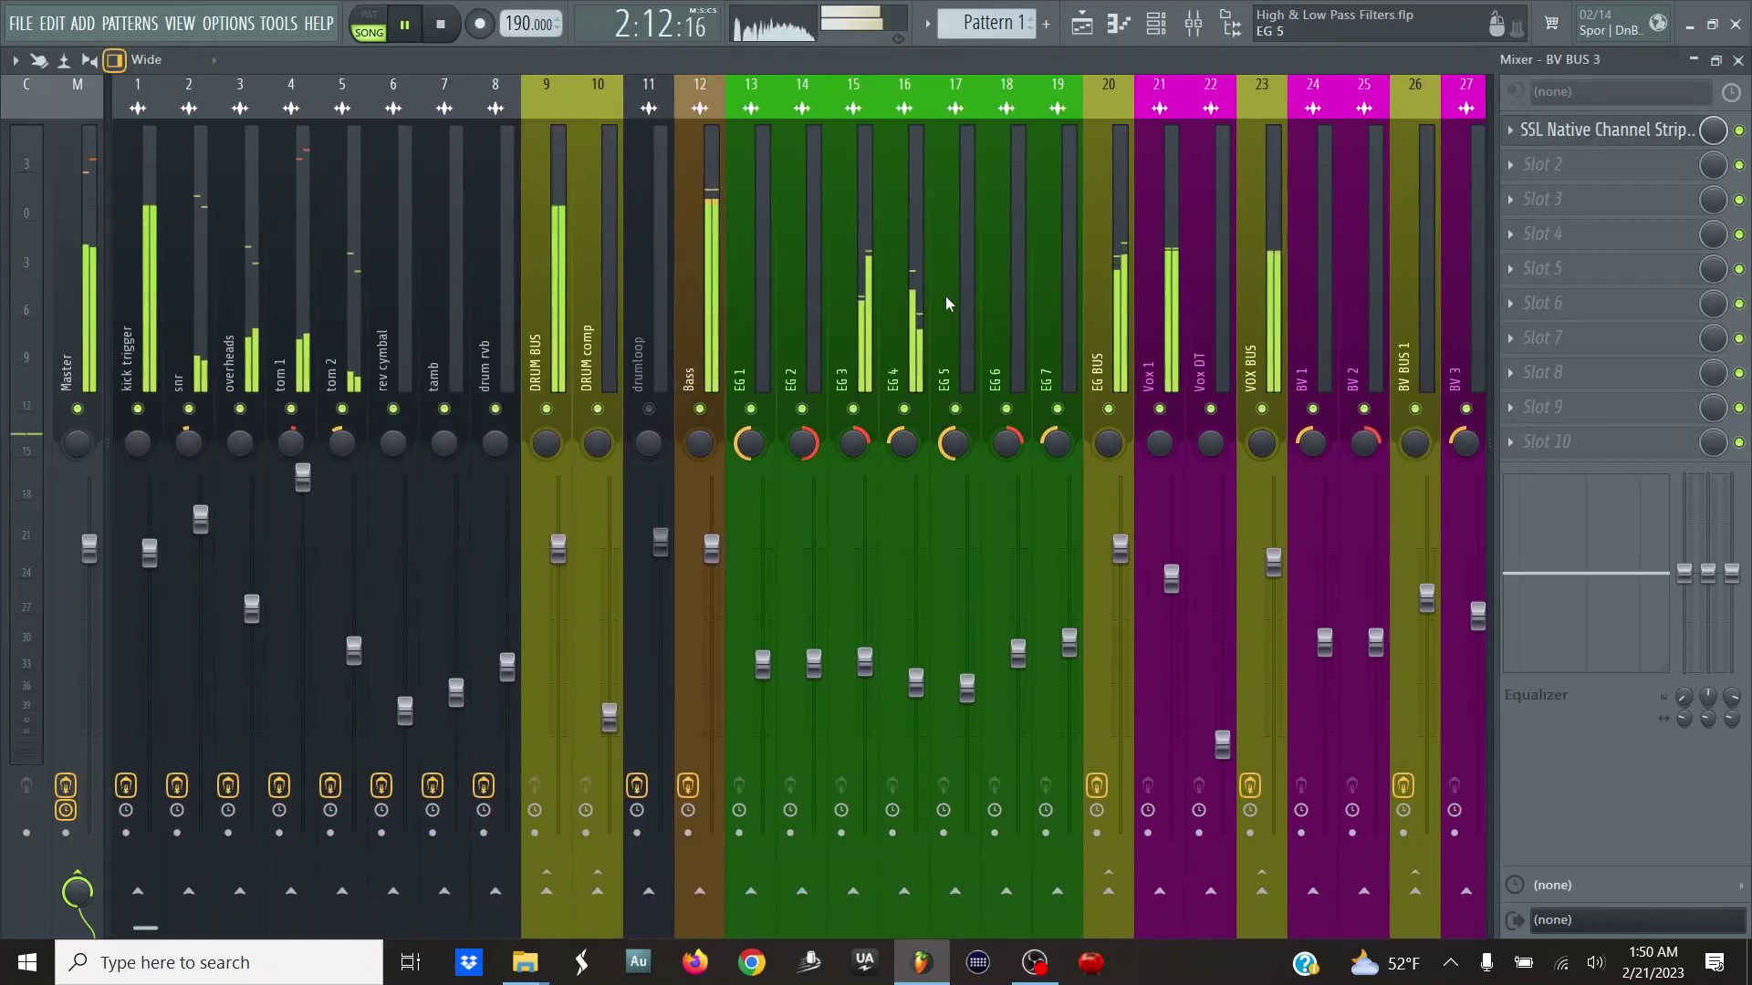
left_click(73, 288)
scroll(476, 304, "down", 4)
scroll(477, 305, "up", 4)
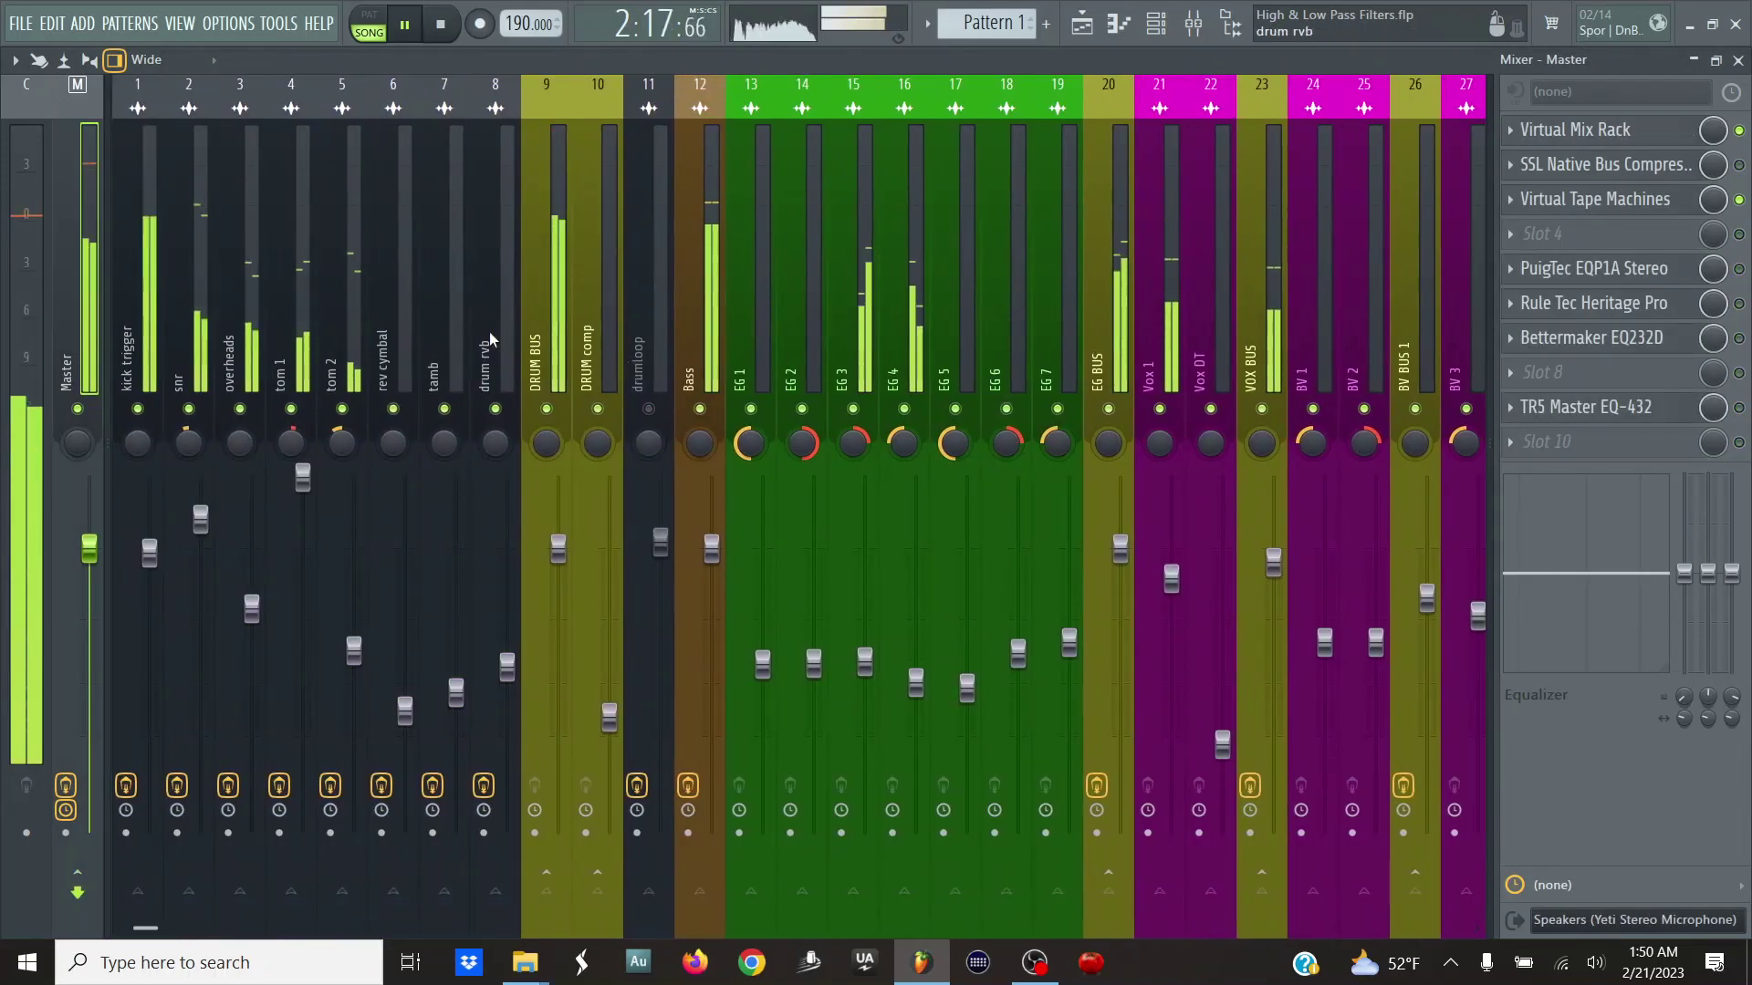
key("F5")
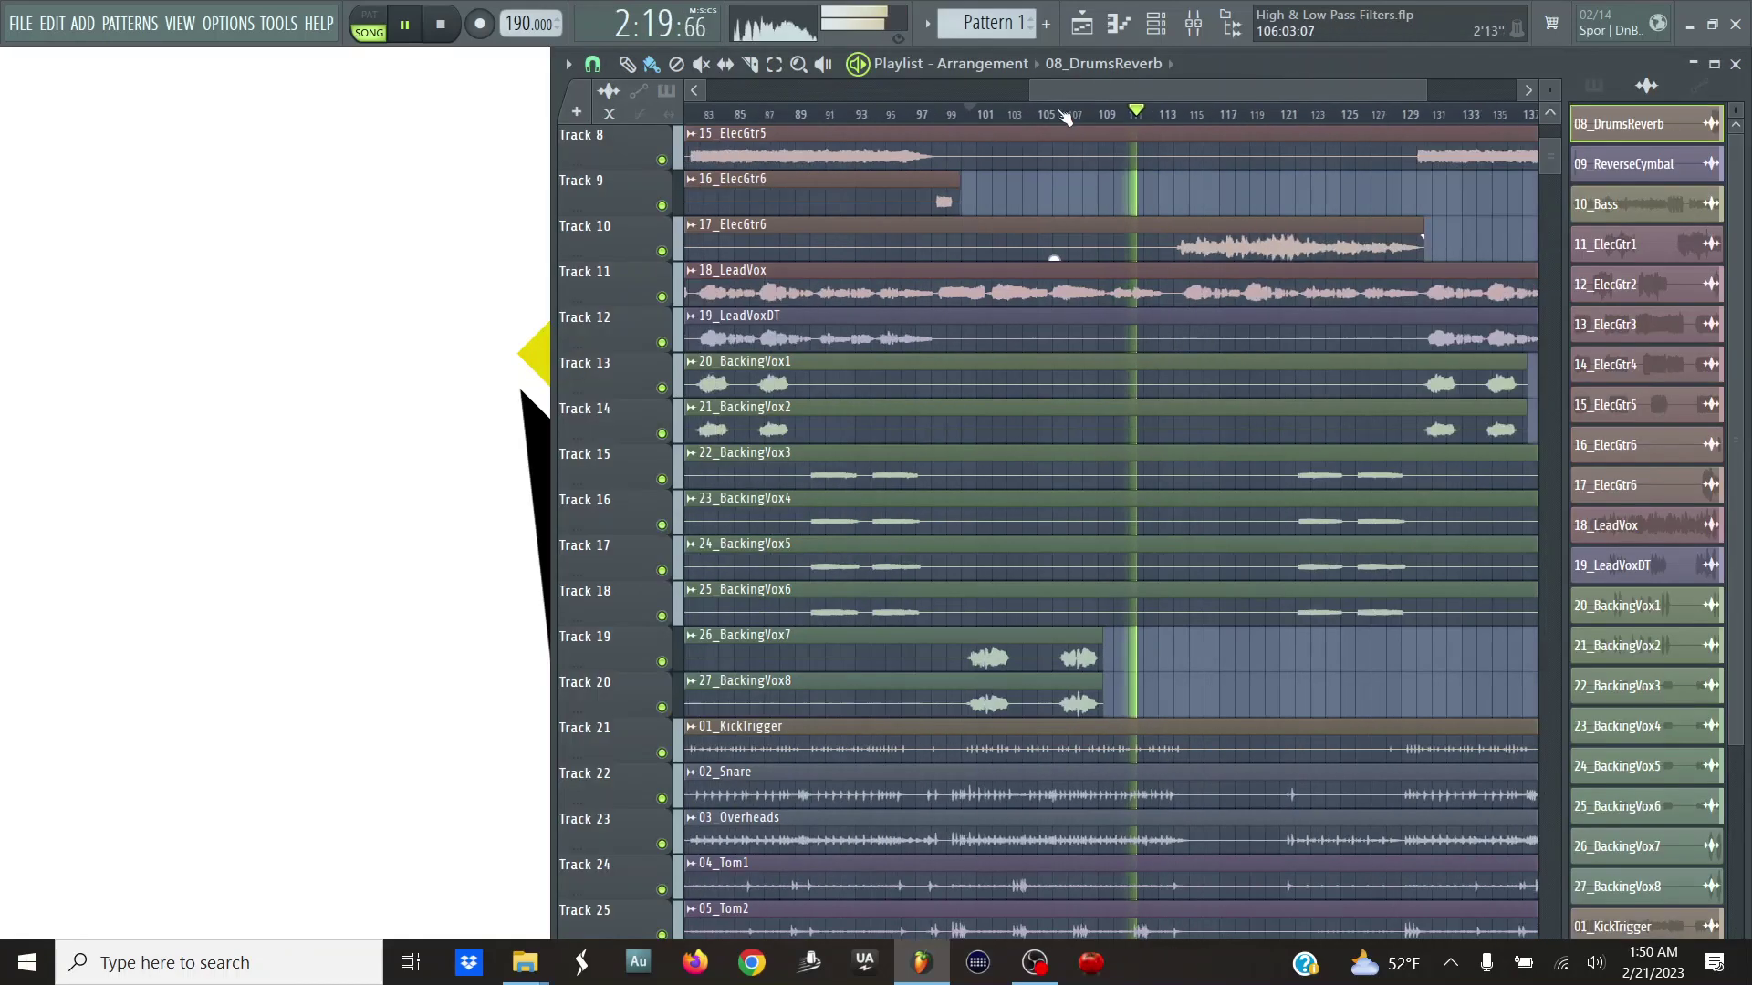
scroll(1064, 116, "down", 3)
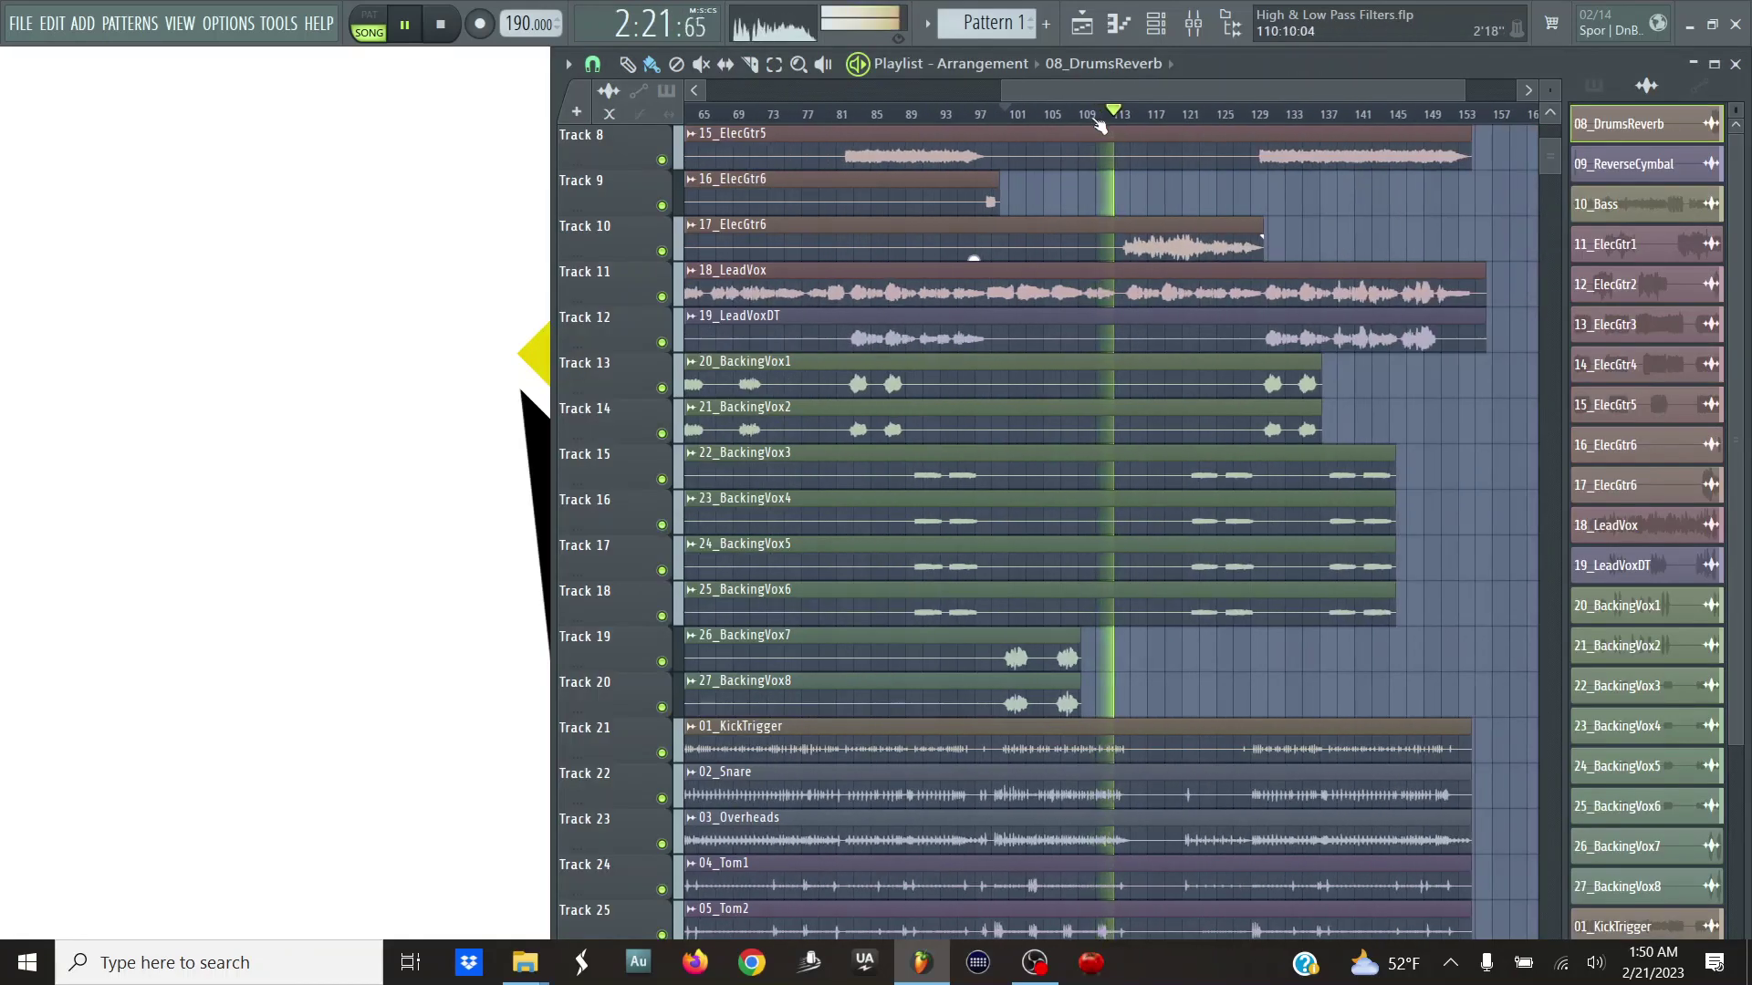
scroll(1195, 310, "down", 7)
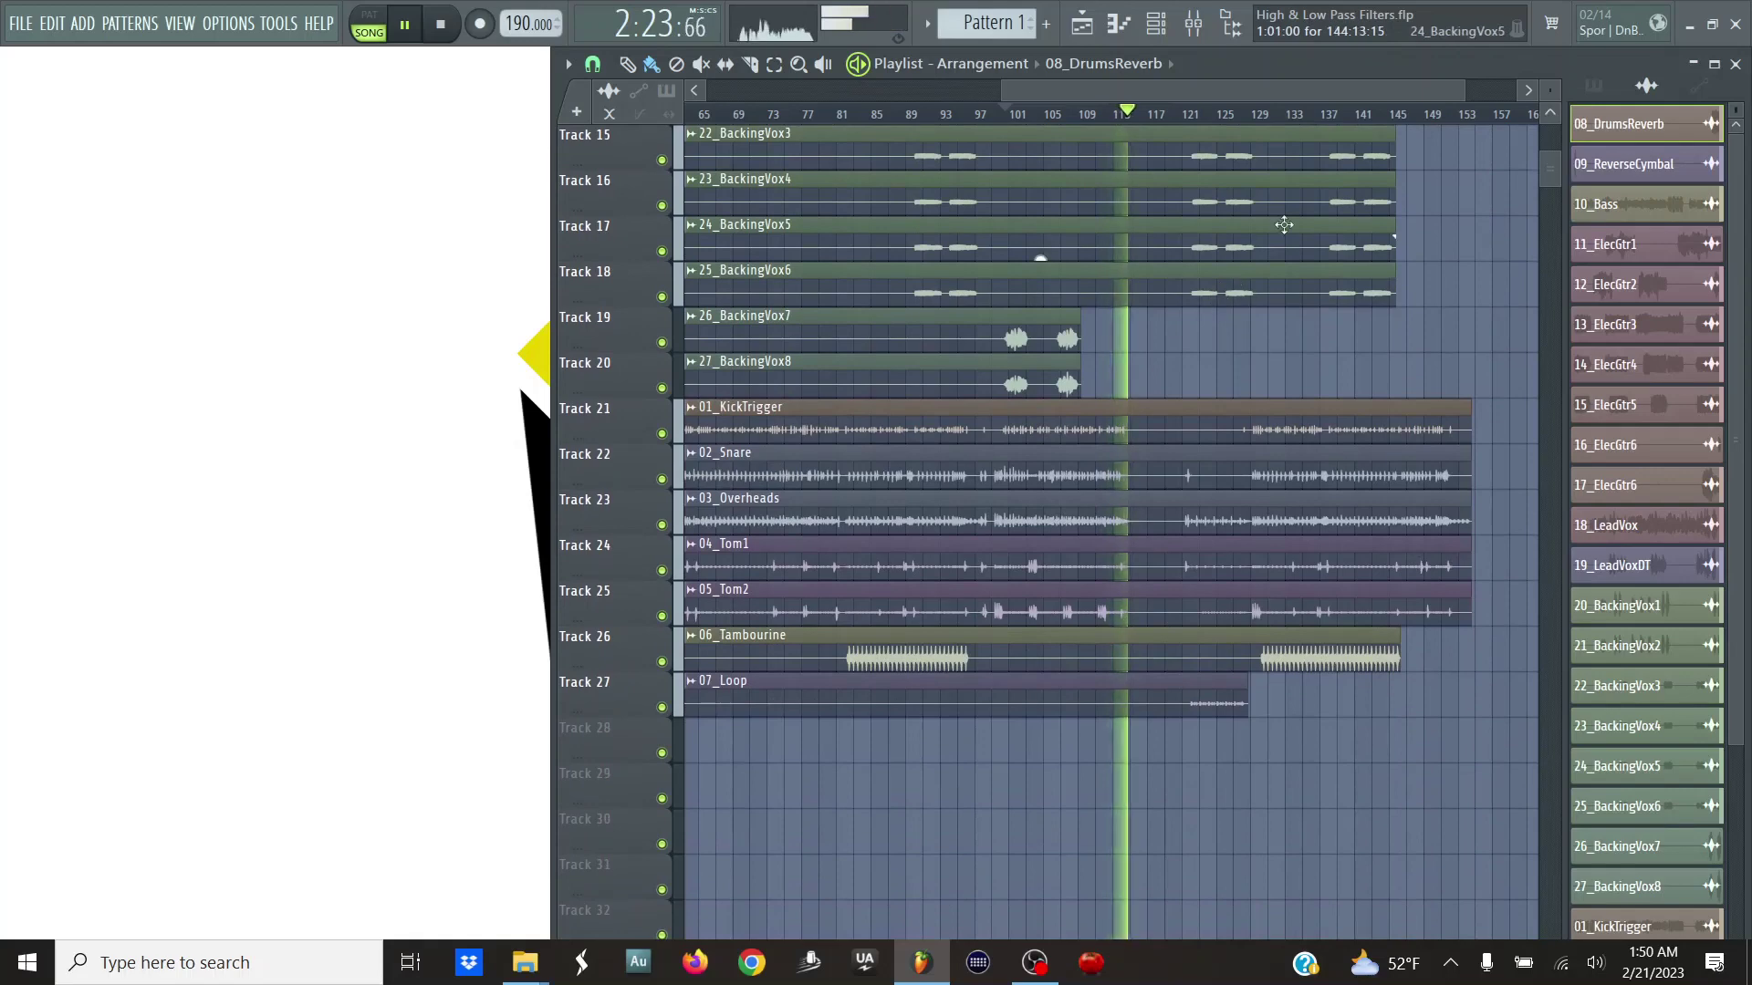
key("space")
left_click(1192, 114)
key("space")
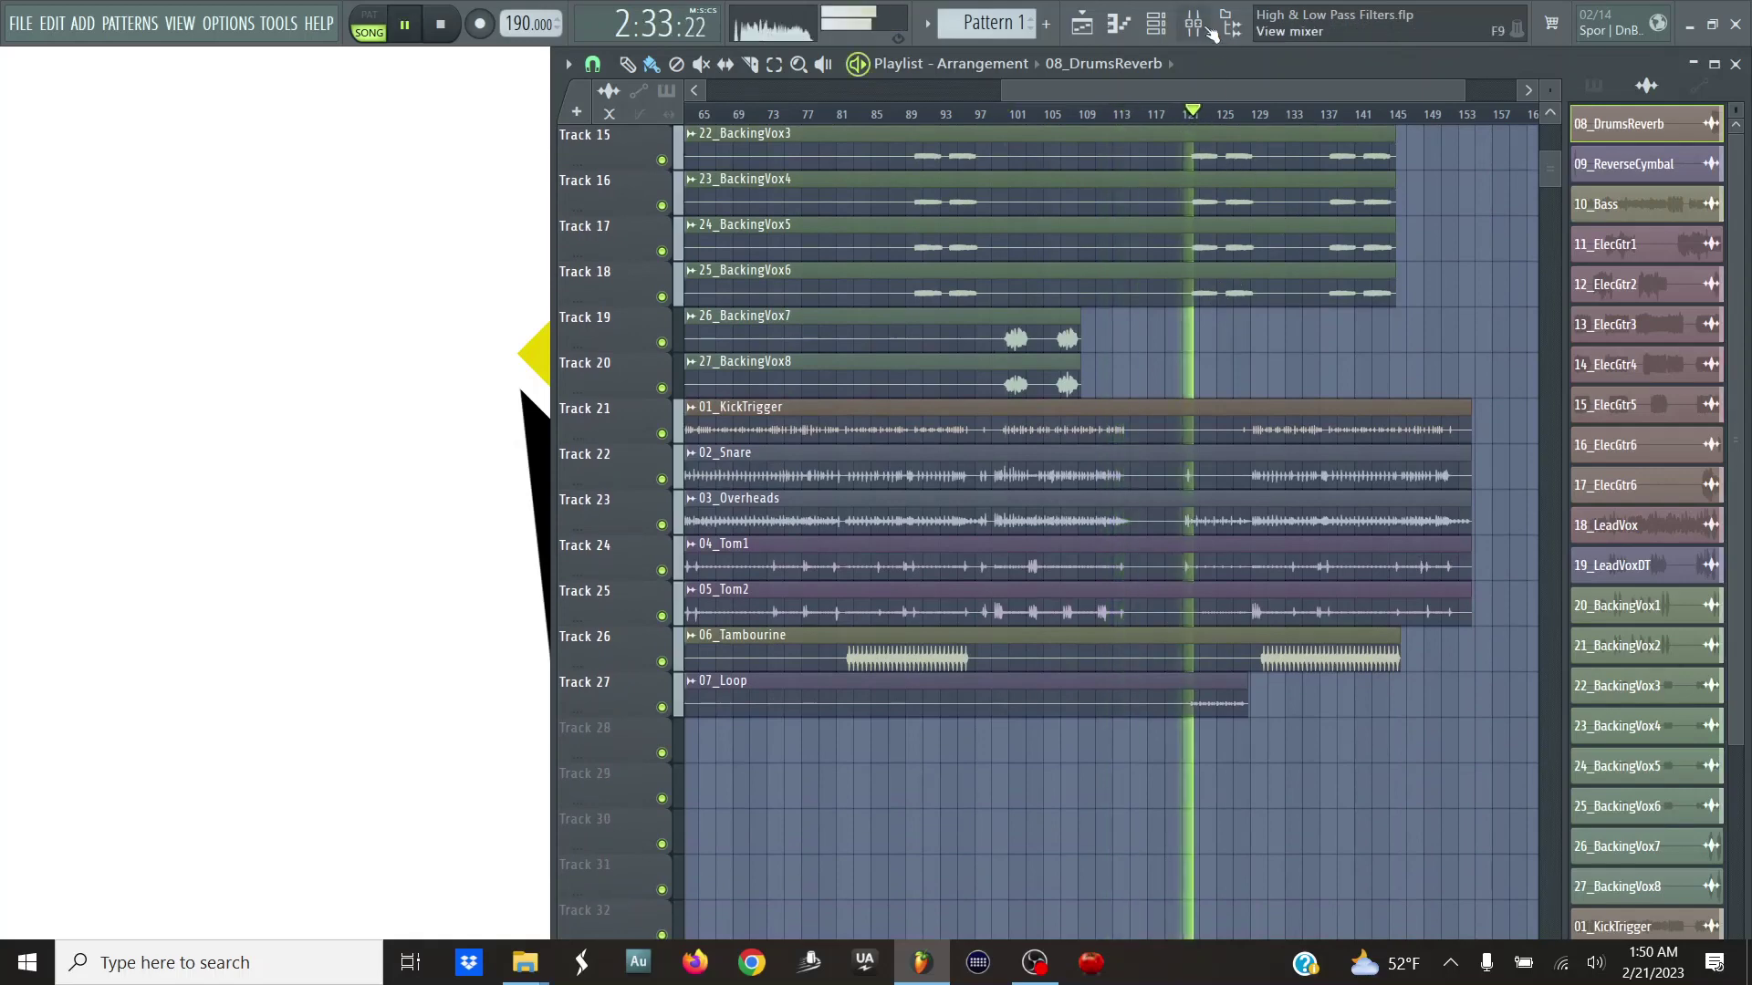
- Unmute the drumloop mixer track, and on its SSL channel strip raise the high-pass filter and set the low-pass filter to 27.31 kHz
key("F9")
left_click(659, 394)
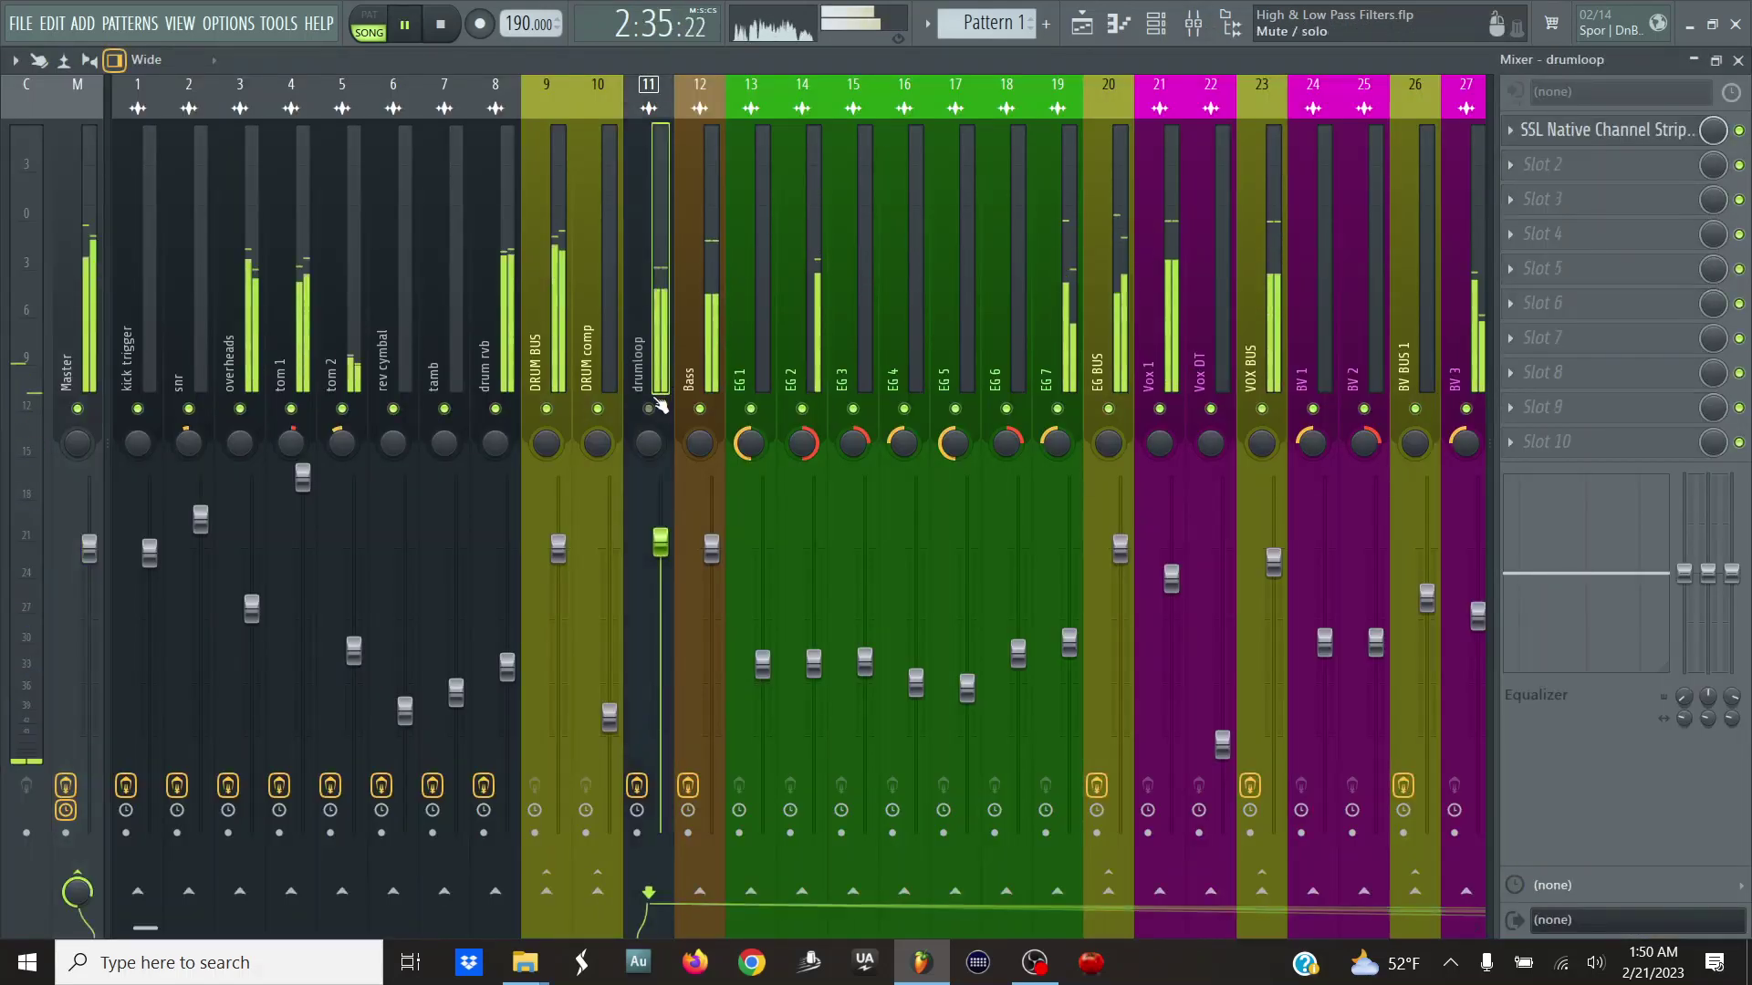
left_click(1605, 130)
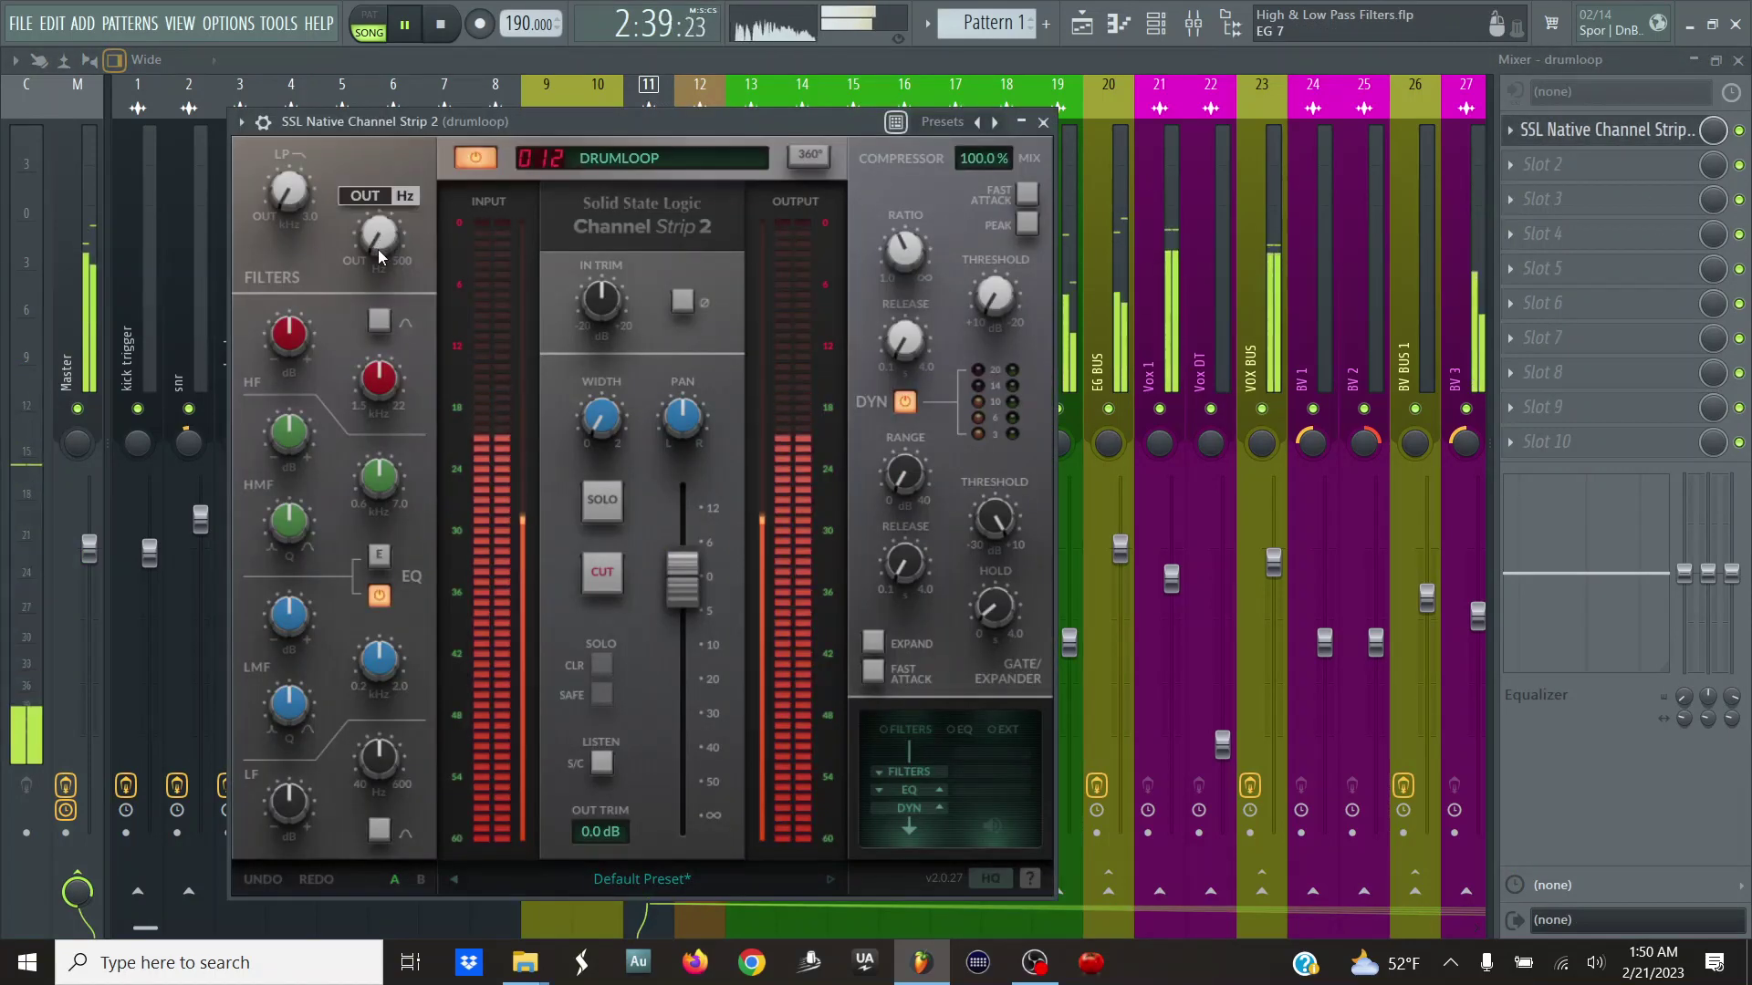
left_click_drag(375, 227, 292, 165)
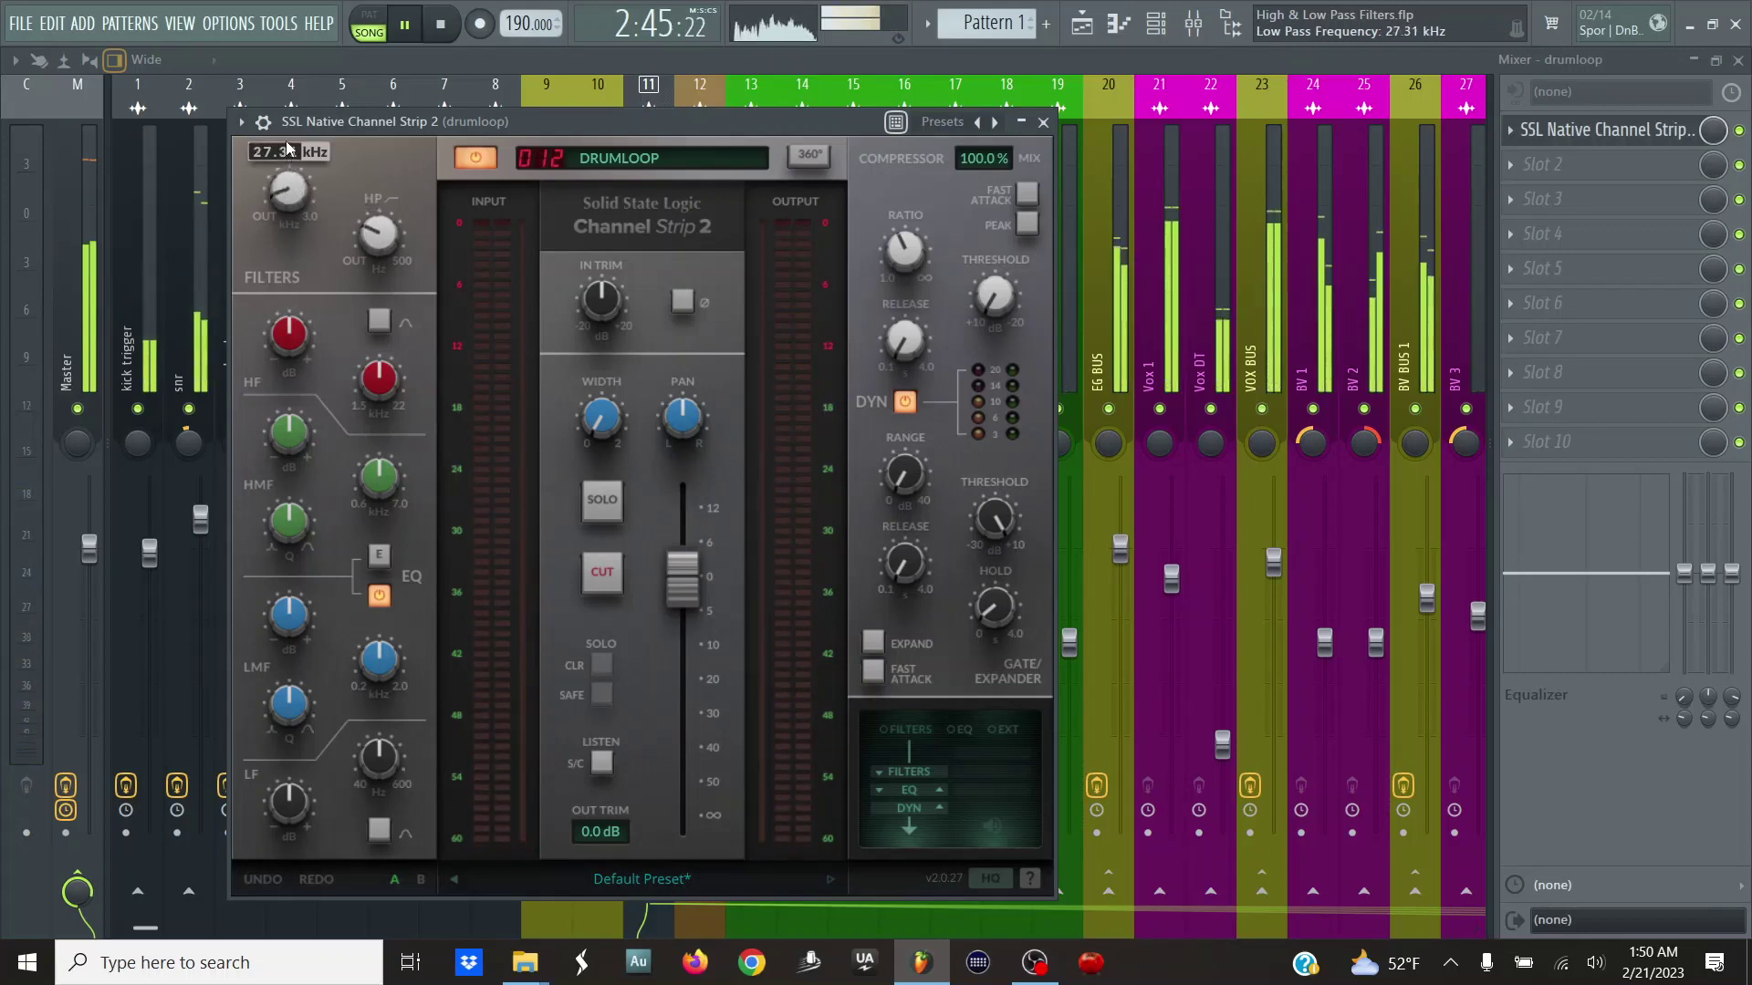
key("Escape")
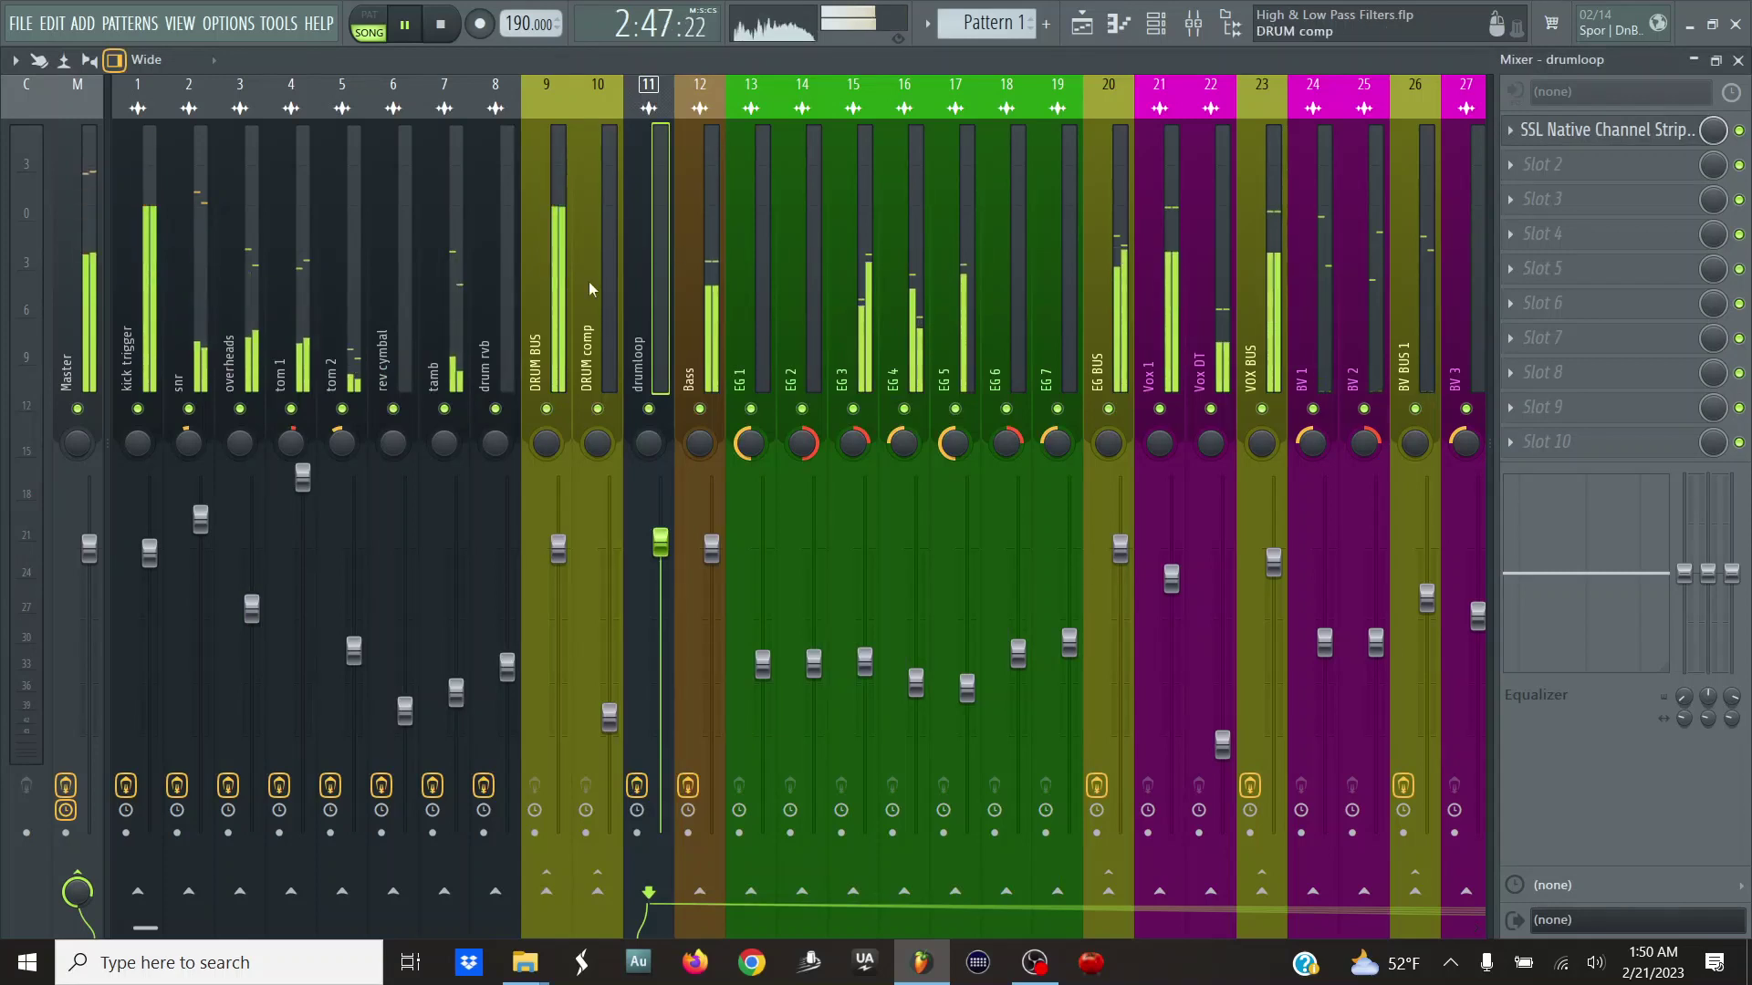
- Select all mixer tracks from kick trigger through the inserts after BV BUS 3, and stop playback
left_click(351, 320)
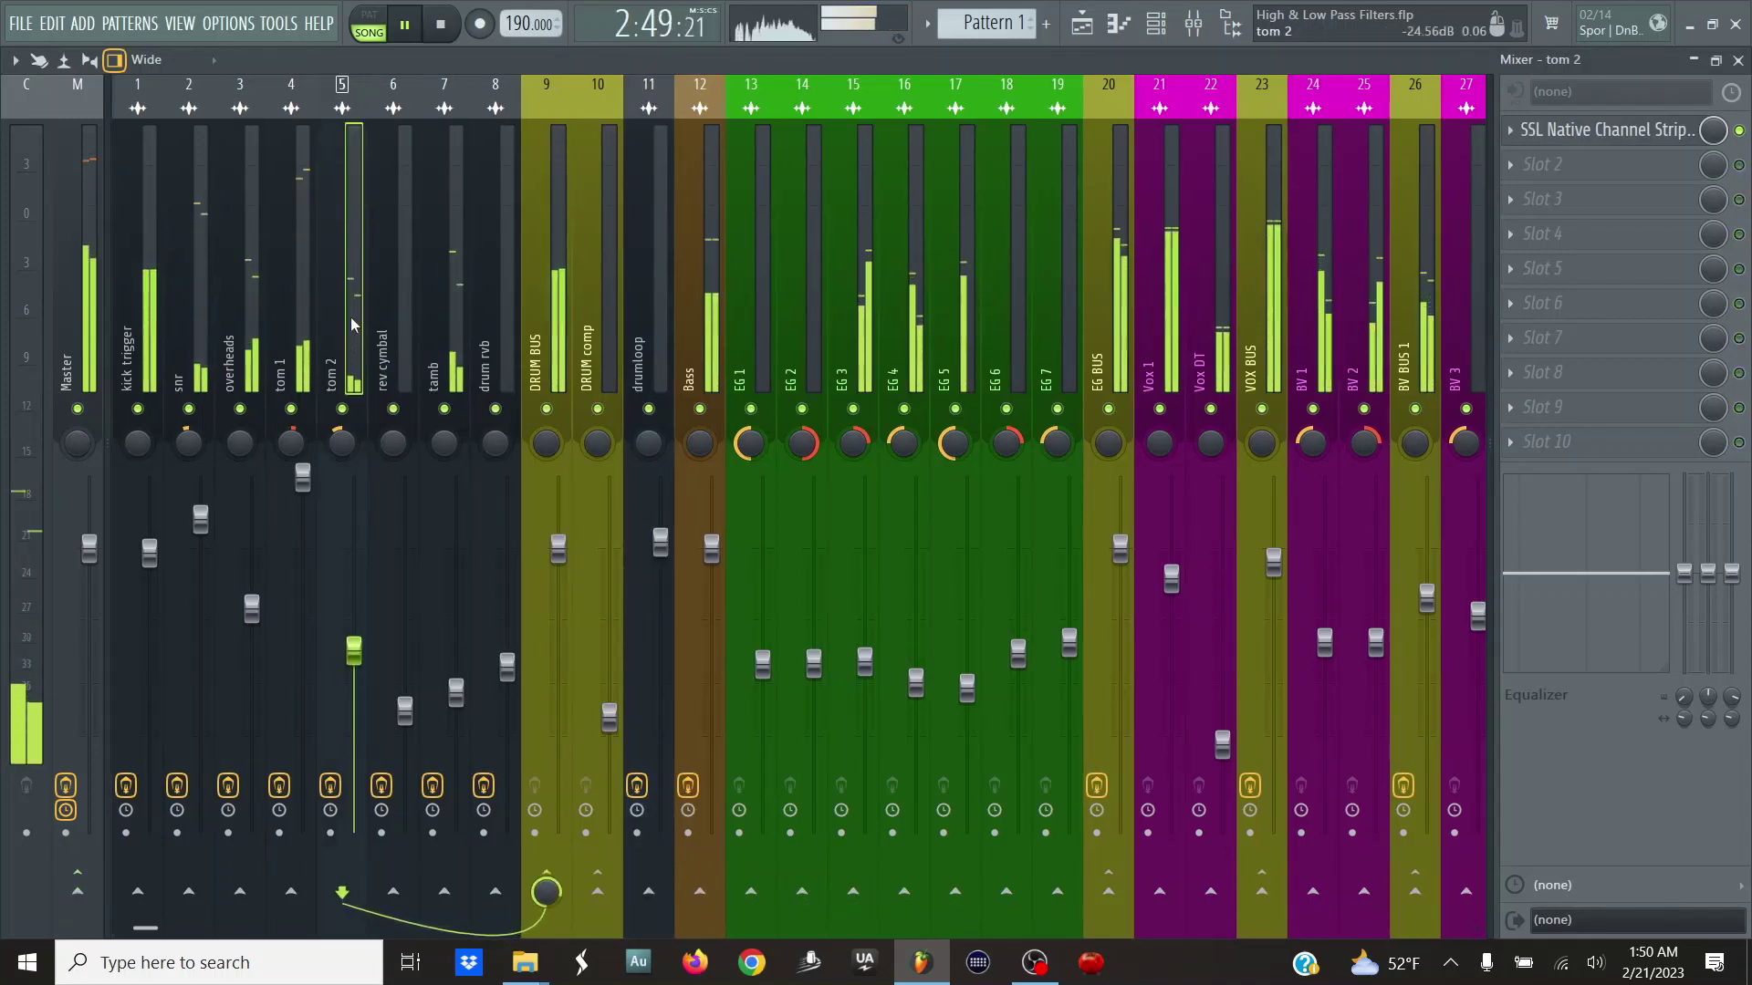
left_click_drag(137, 319, 1359, 345)
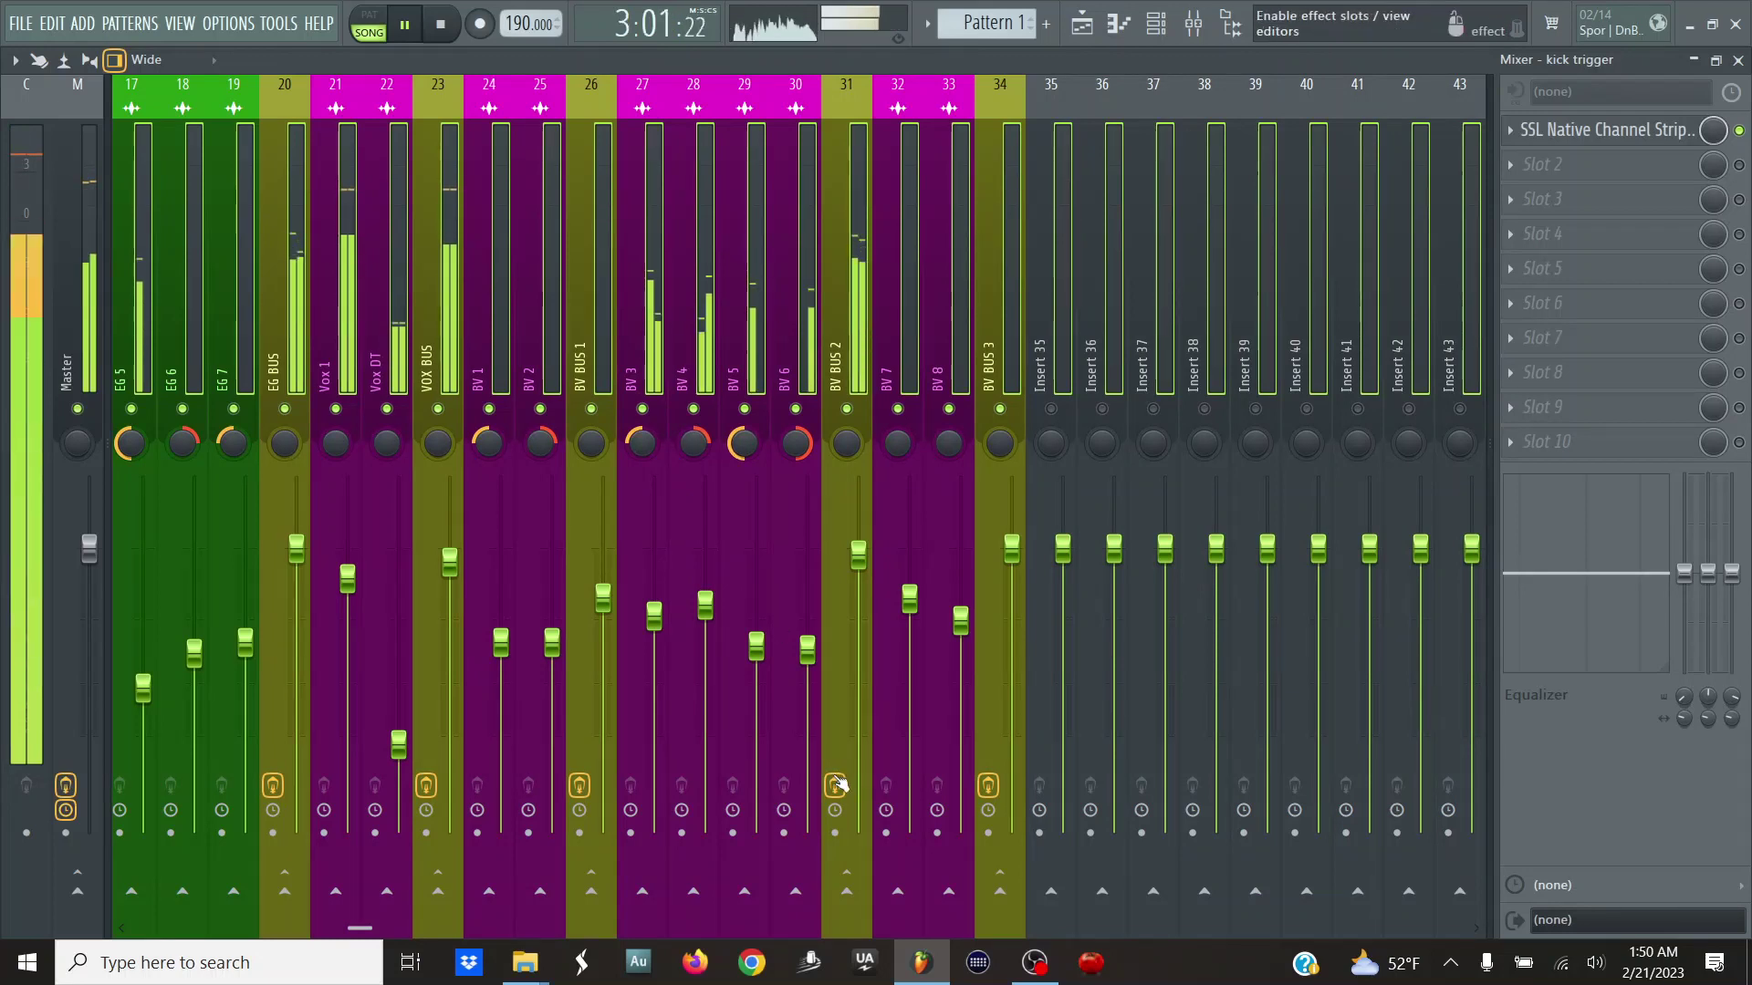
key("space")
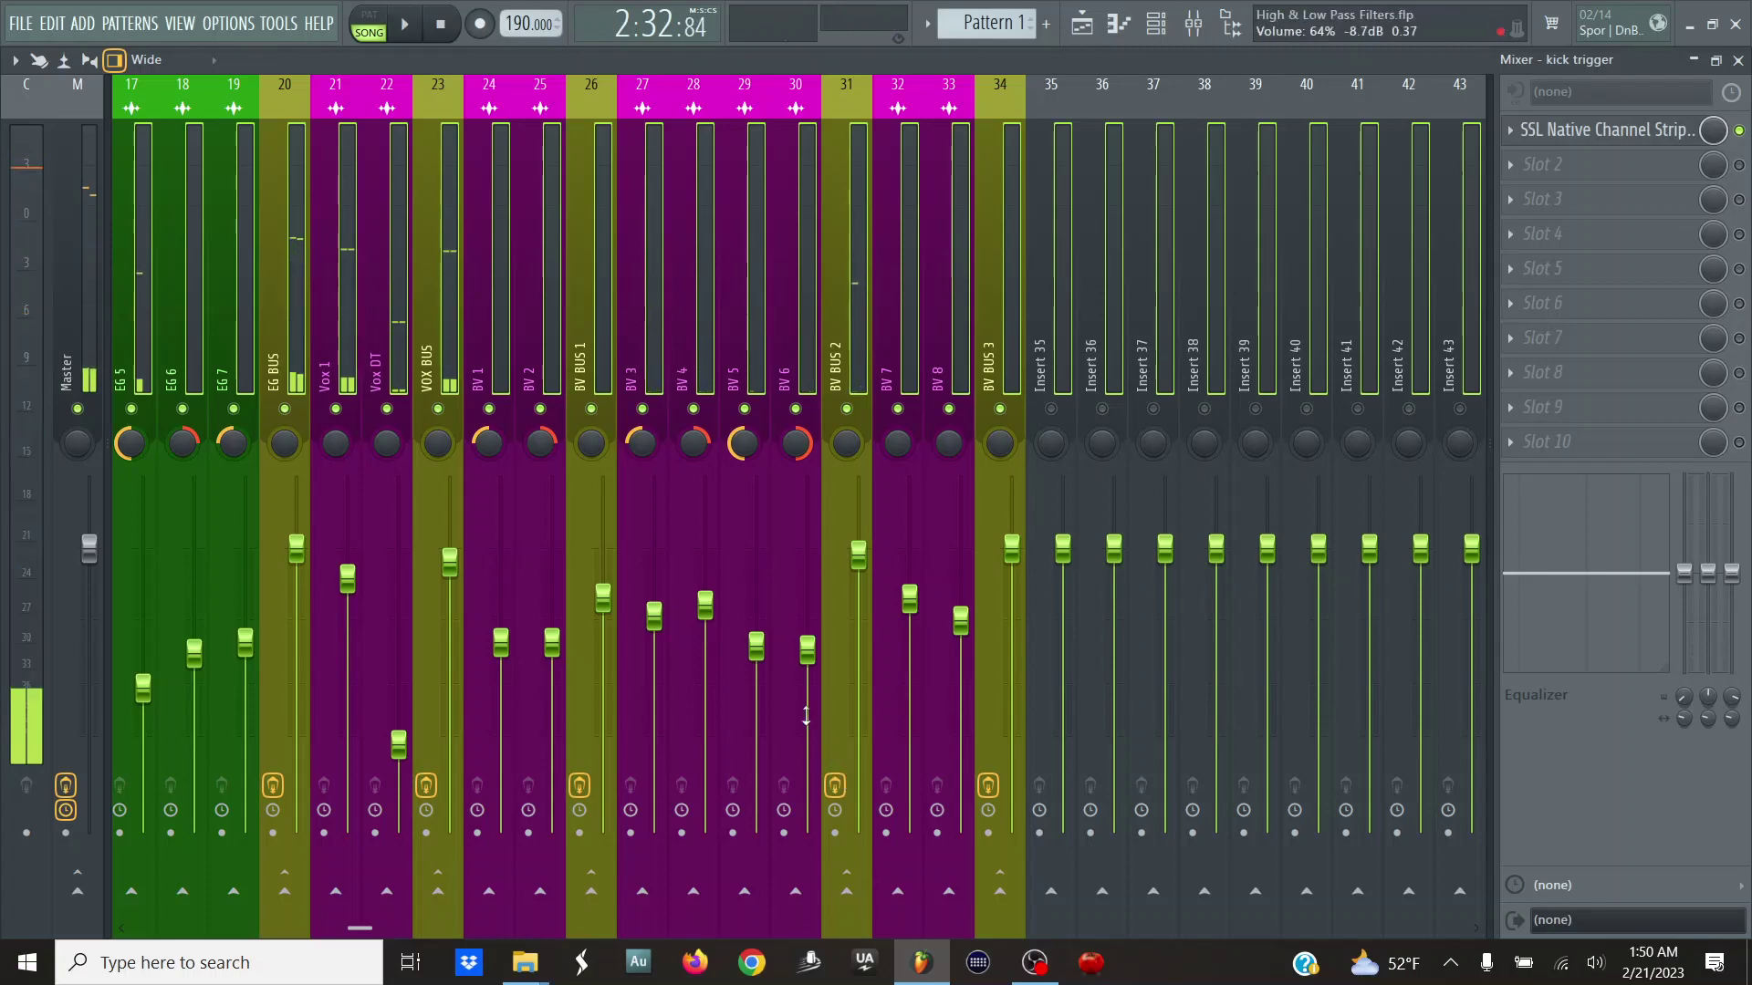
- Check the whole arrangement in the playlist, and play the song from its start with the mixer in view
left_click(1082, 25)
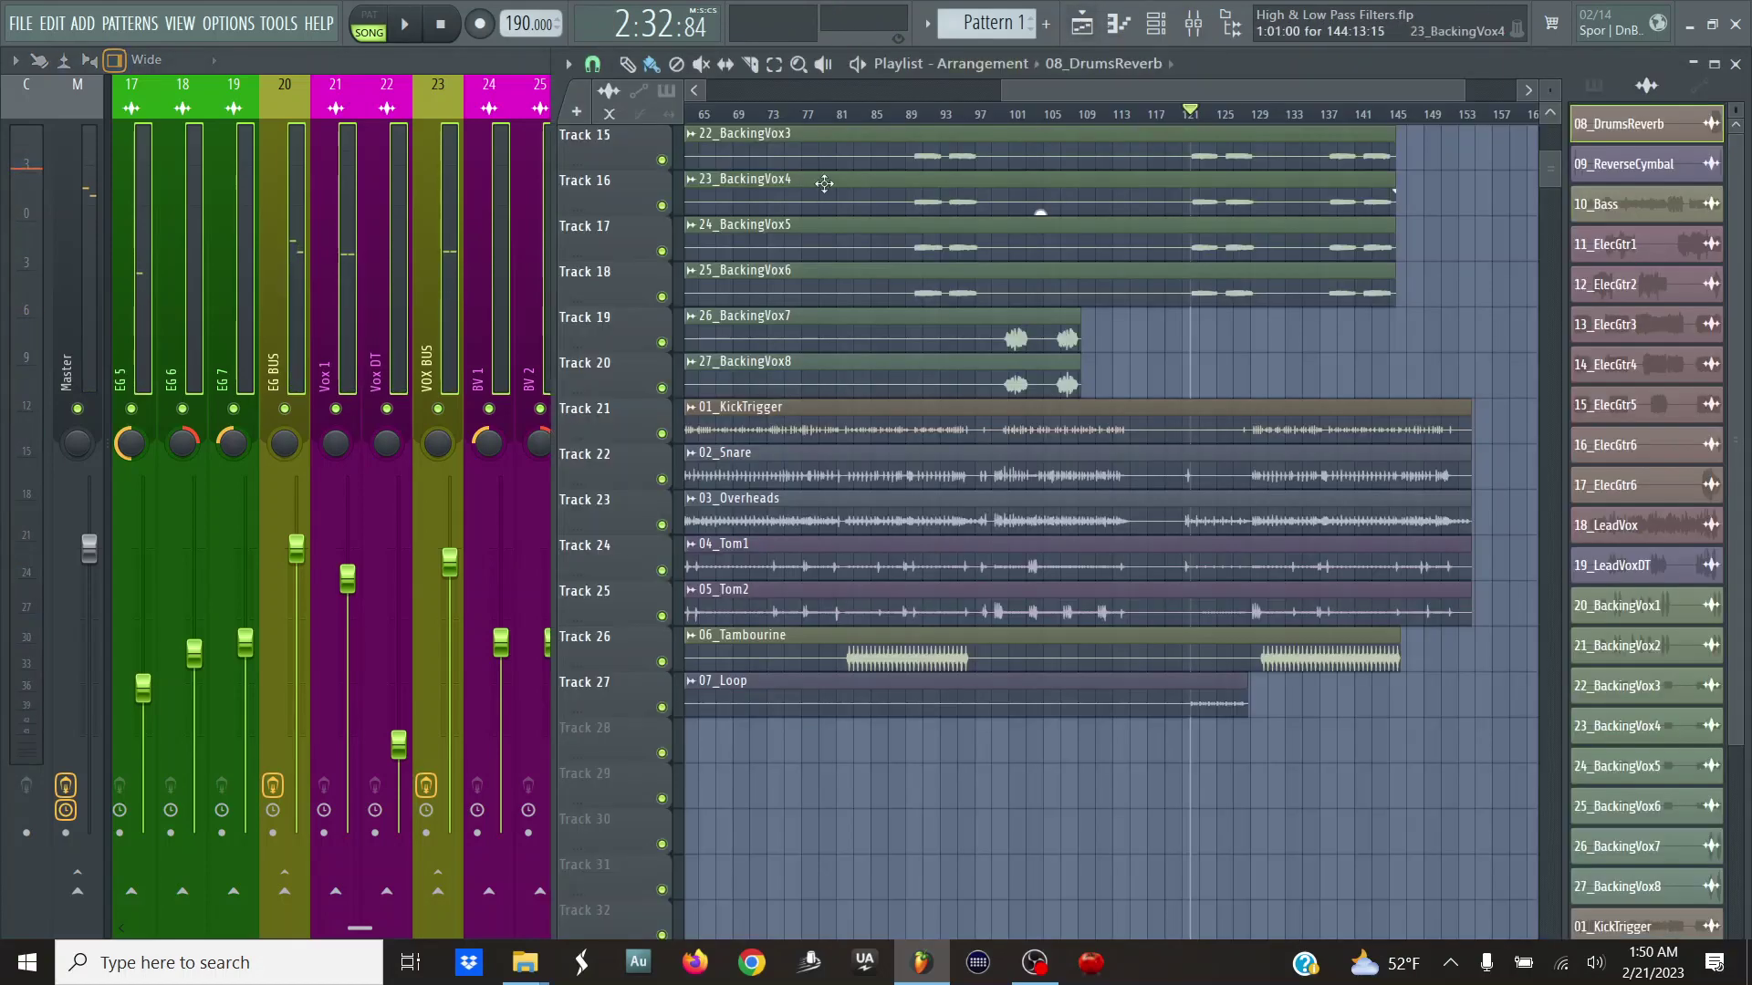
scroll(1035, 101, "left", 5)
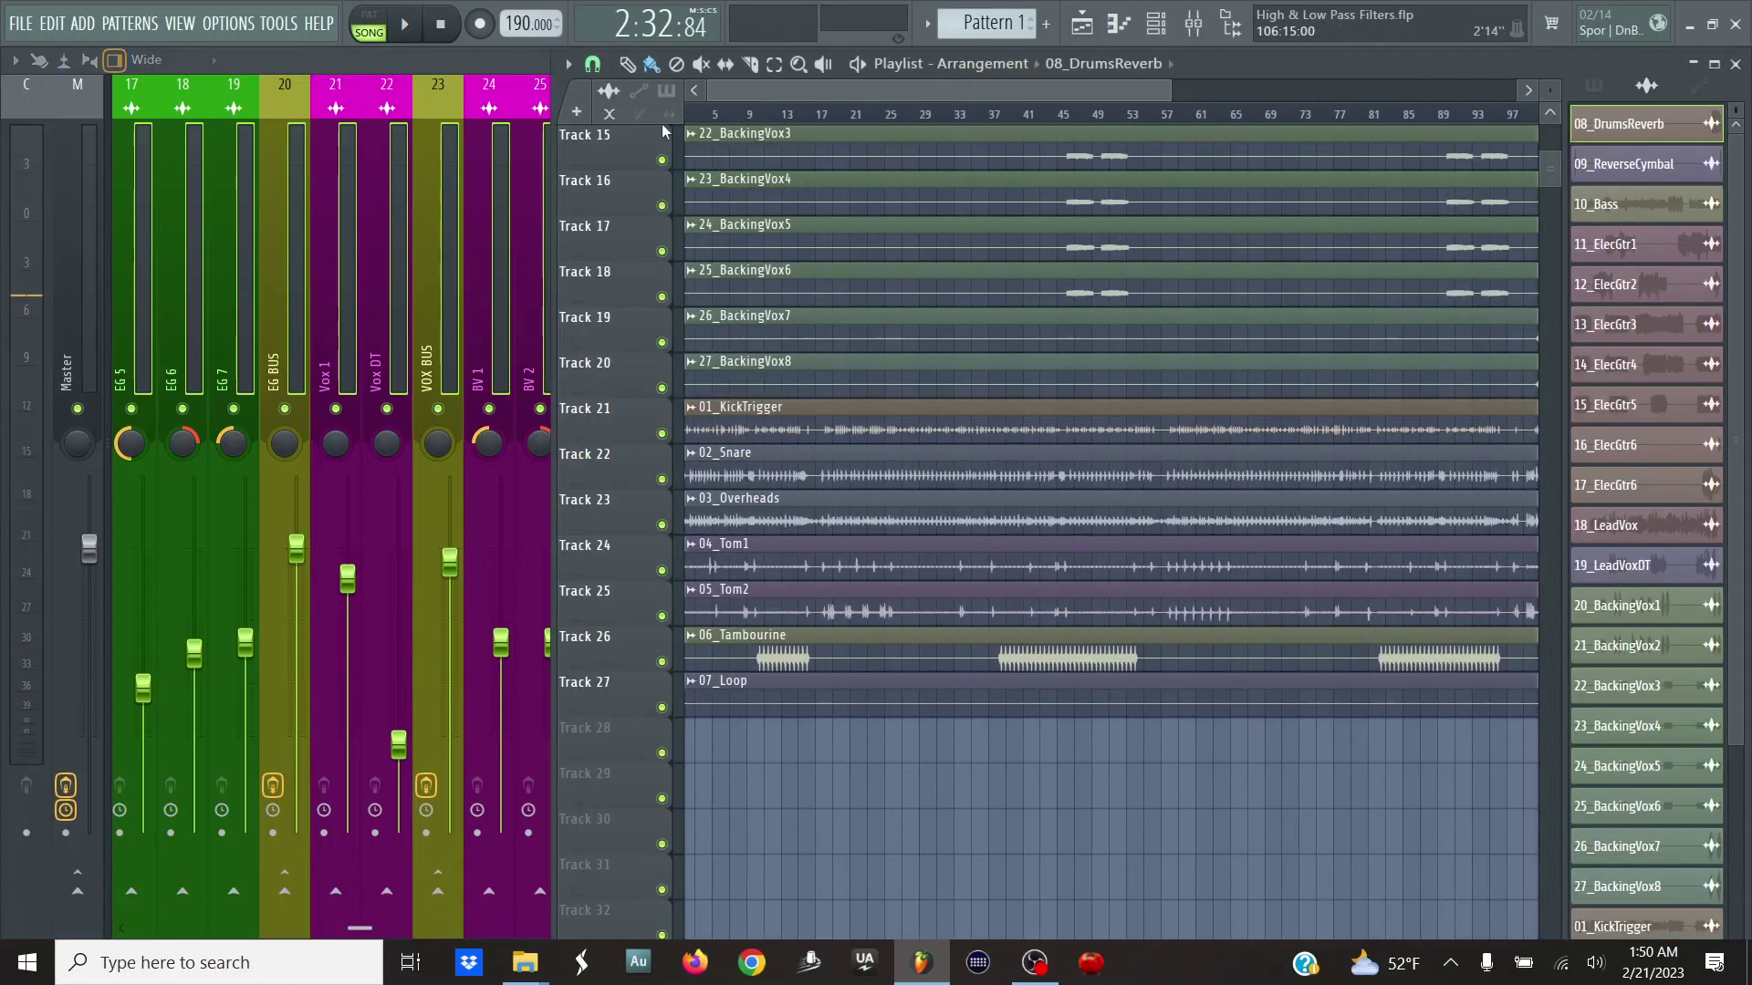
scroll(878, 377, "up", 5)
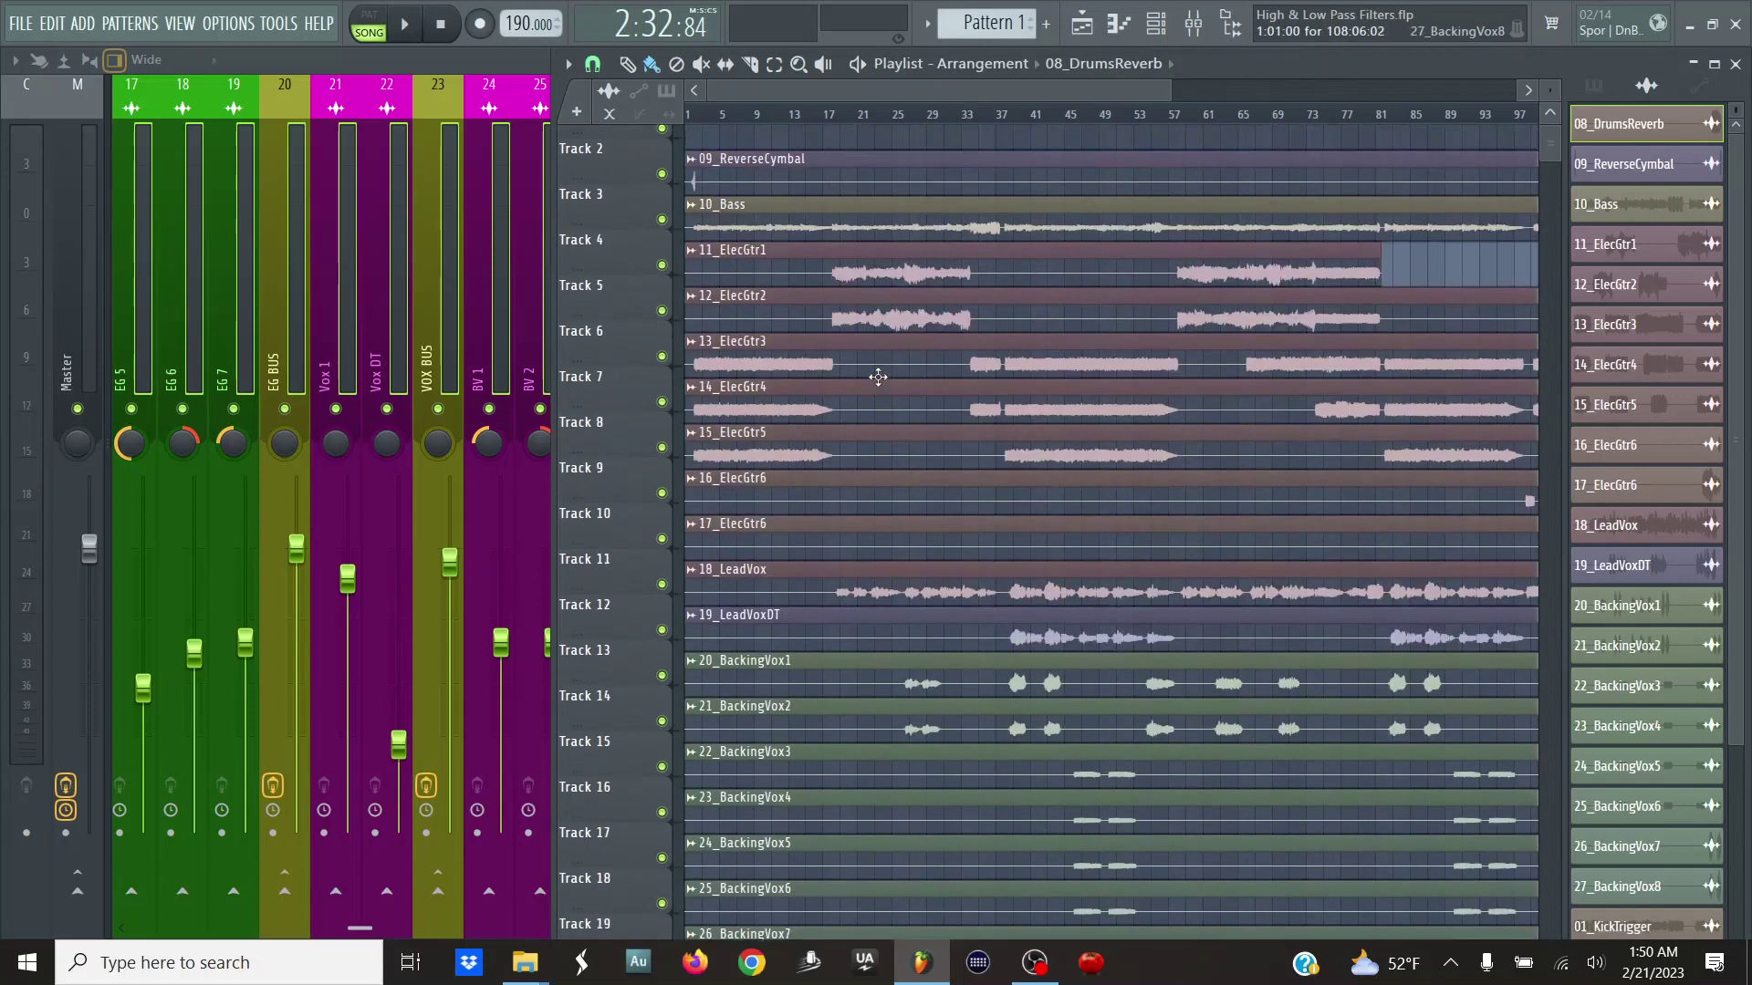
scroll(931, 113, "down", 2)
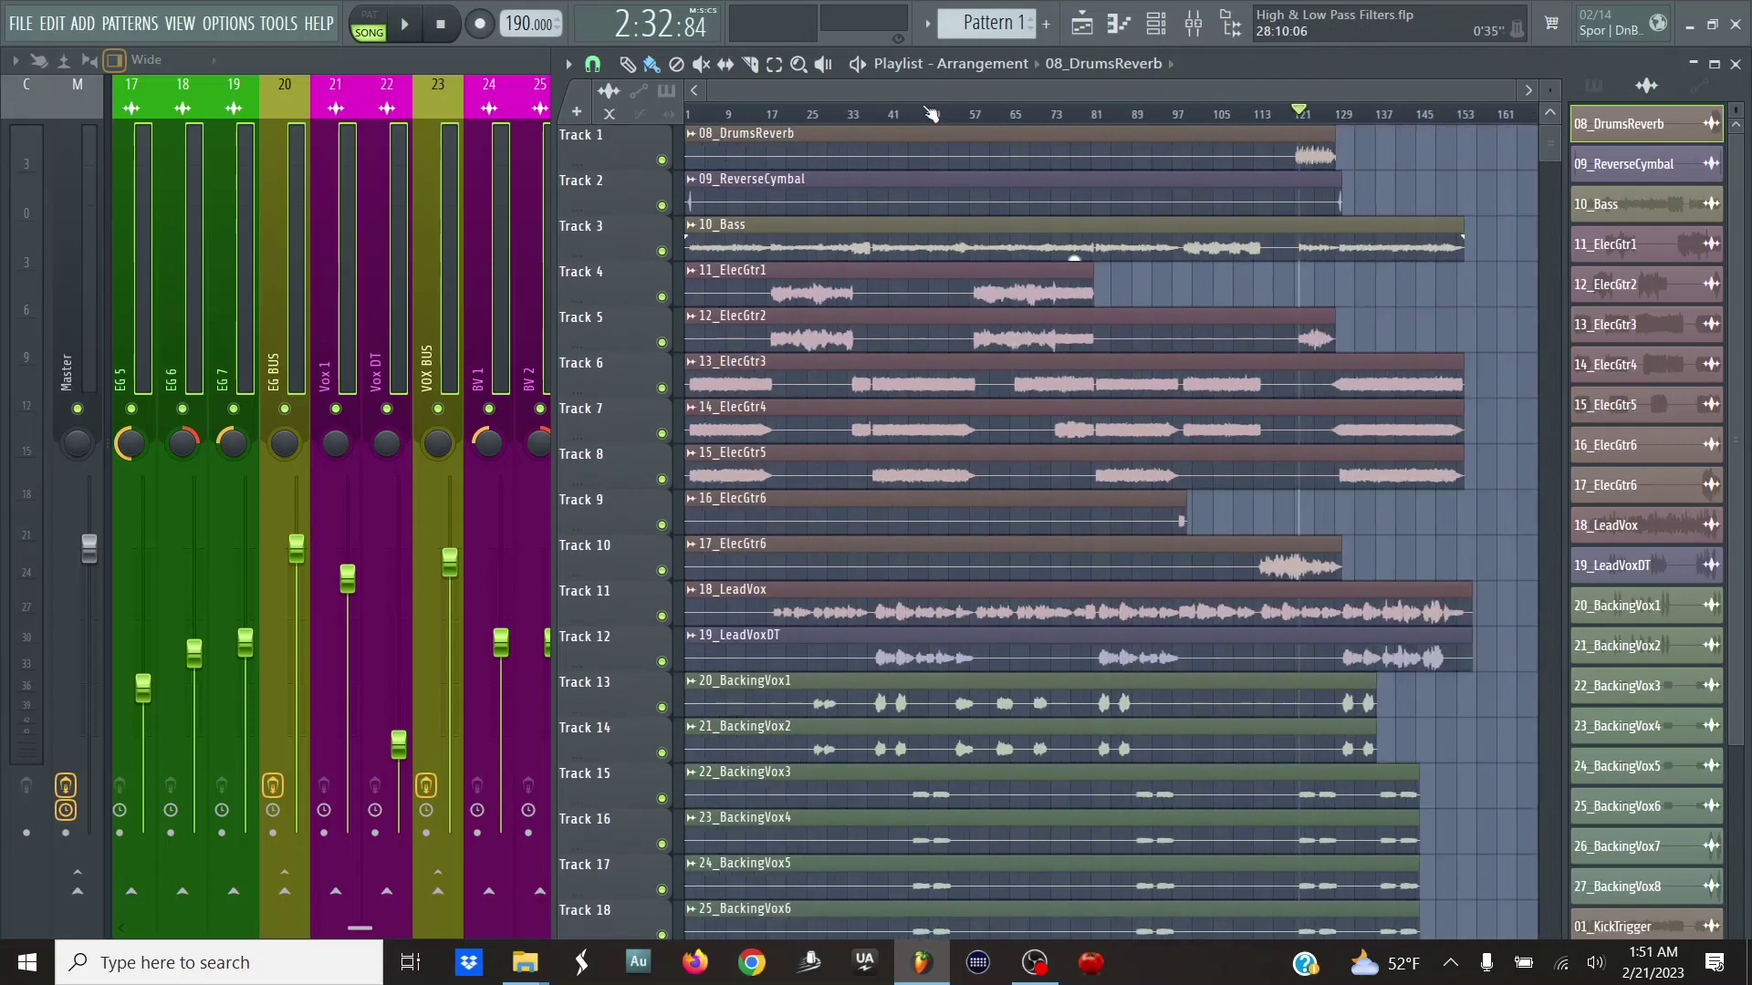
scroll(903, 256, "down", 3)
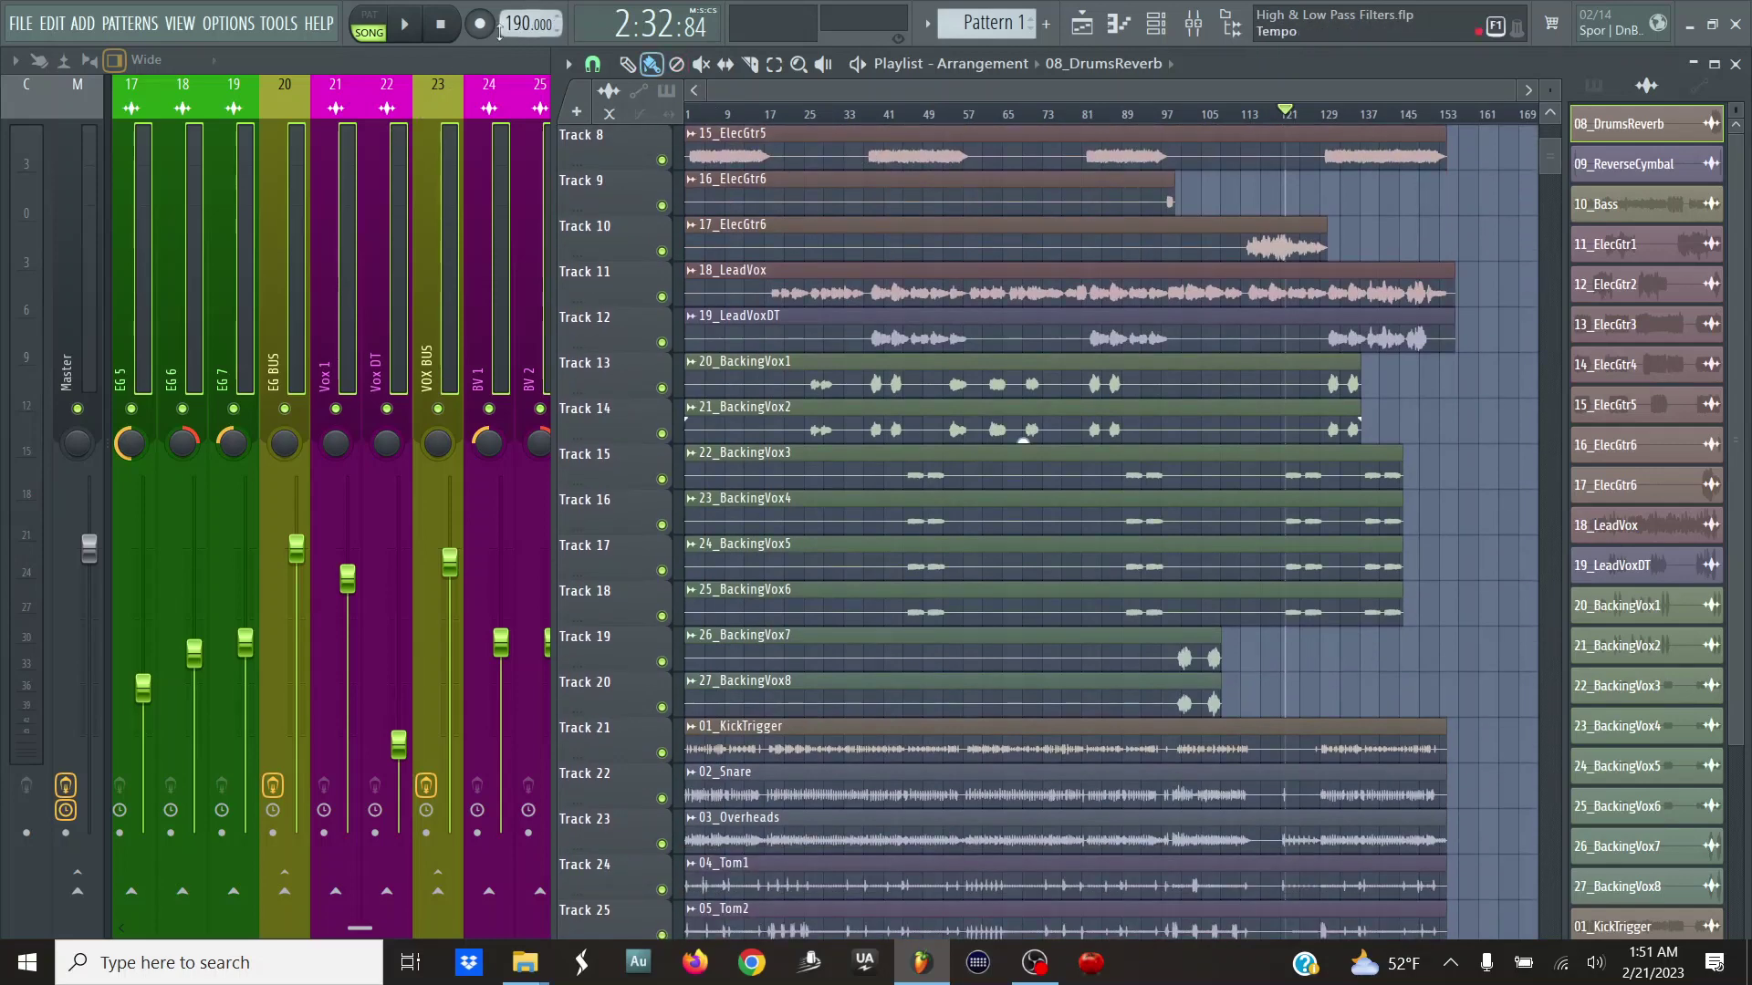
left_click(409, 64)
scroll(504, 271, "left", 5)
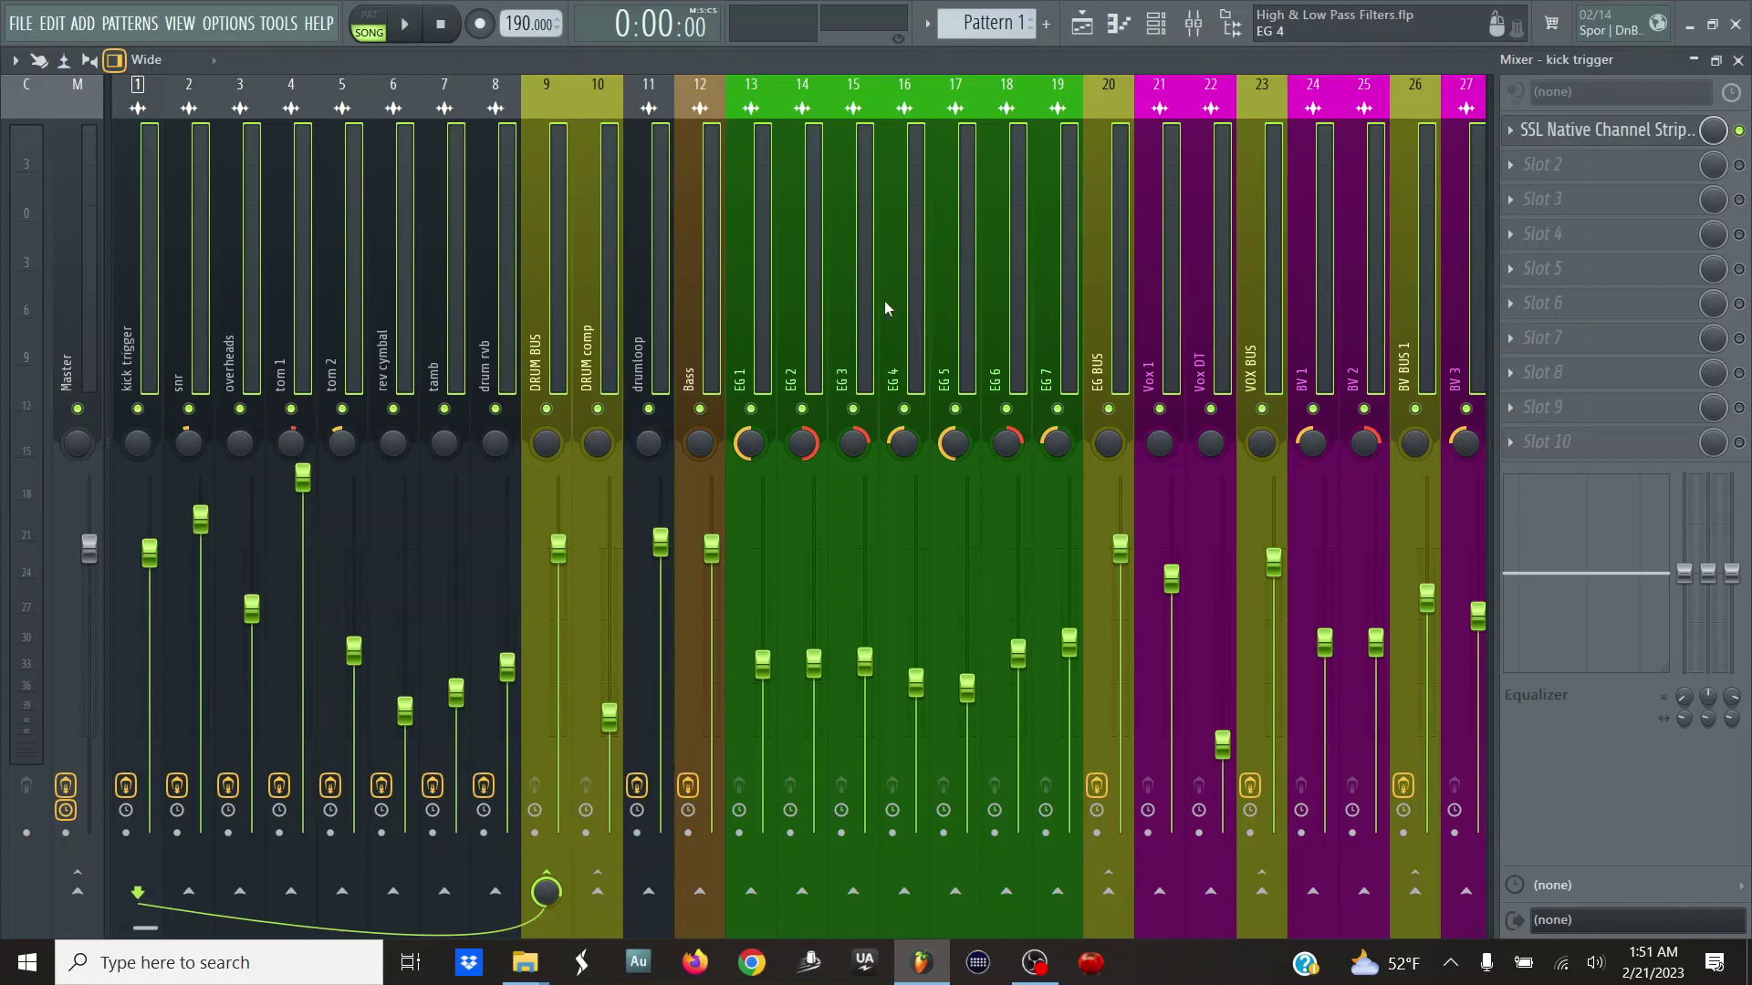
scroll(884, 299, "right", 5)
scroll(884, 299, "left", 5)
key("space")
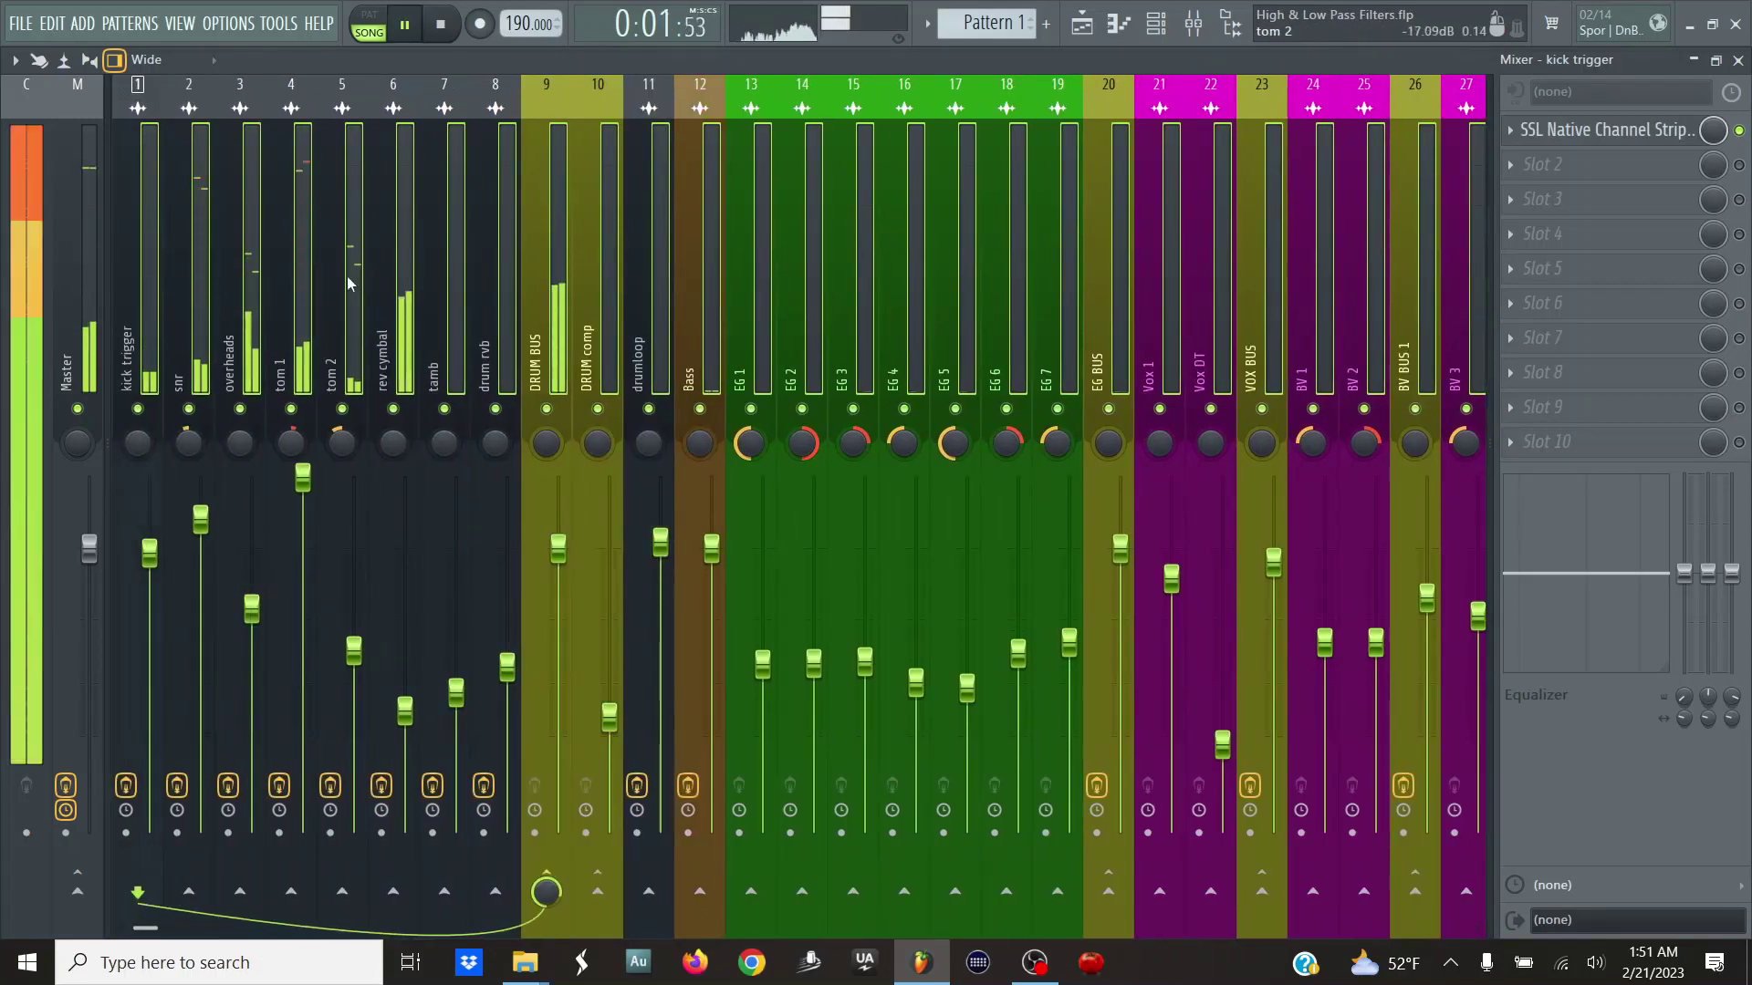
- Compare the mix with and without filters by repeatedly bypassing and re-enabling the selected tracks' effects, leave them enabled, and stop playback
right_click(330, 785)
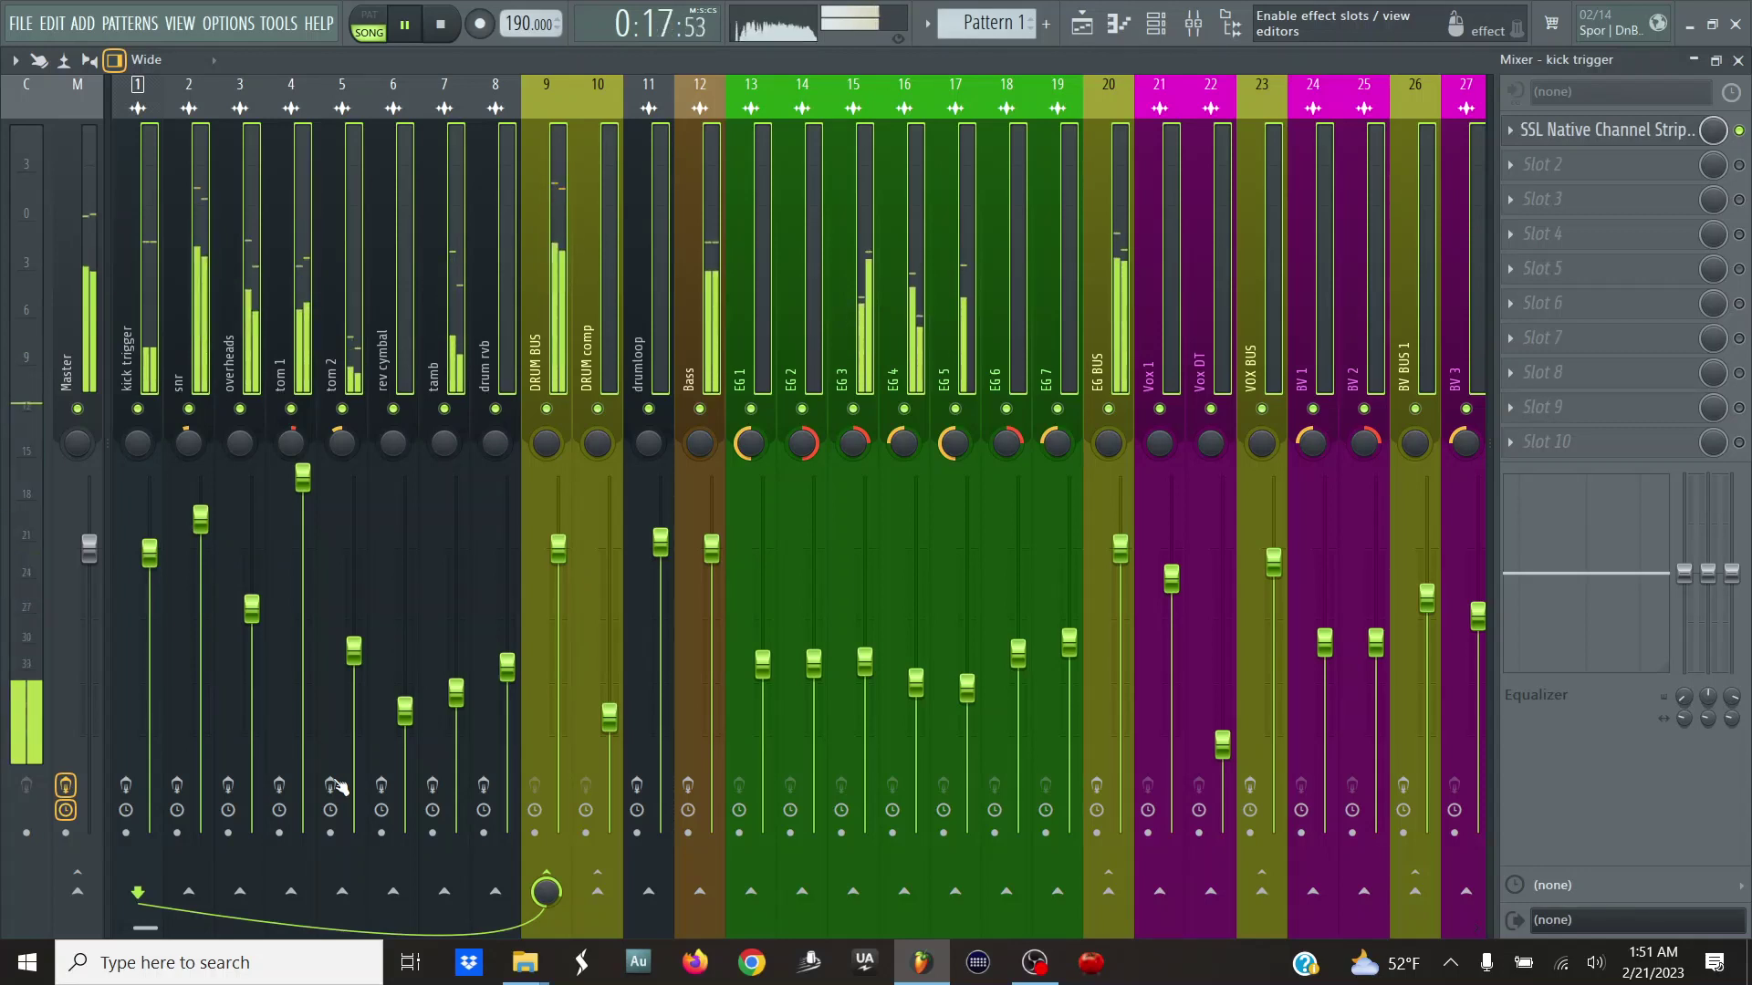
left_click(334, 786)
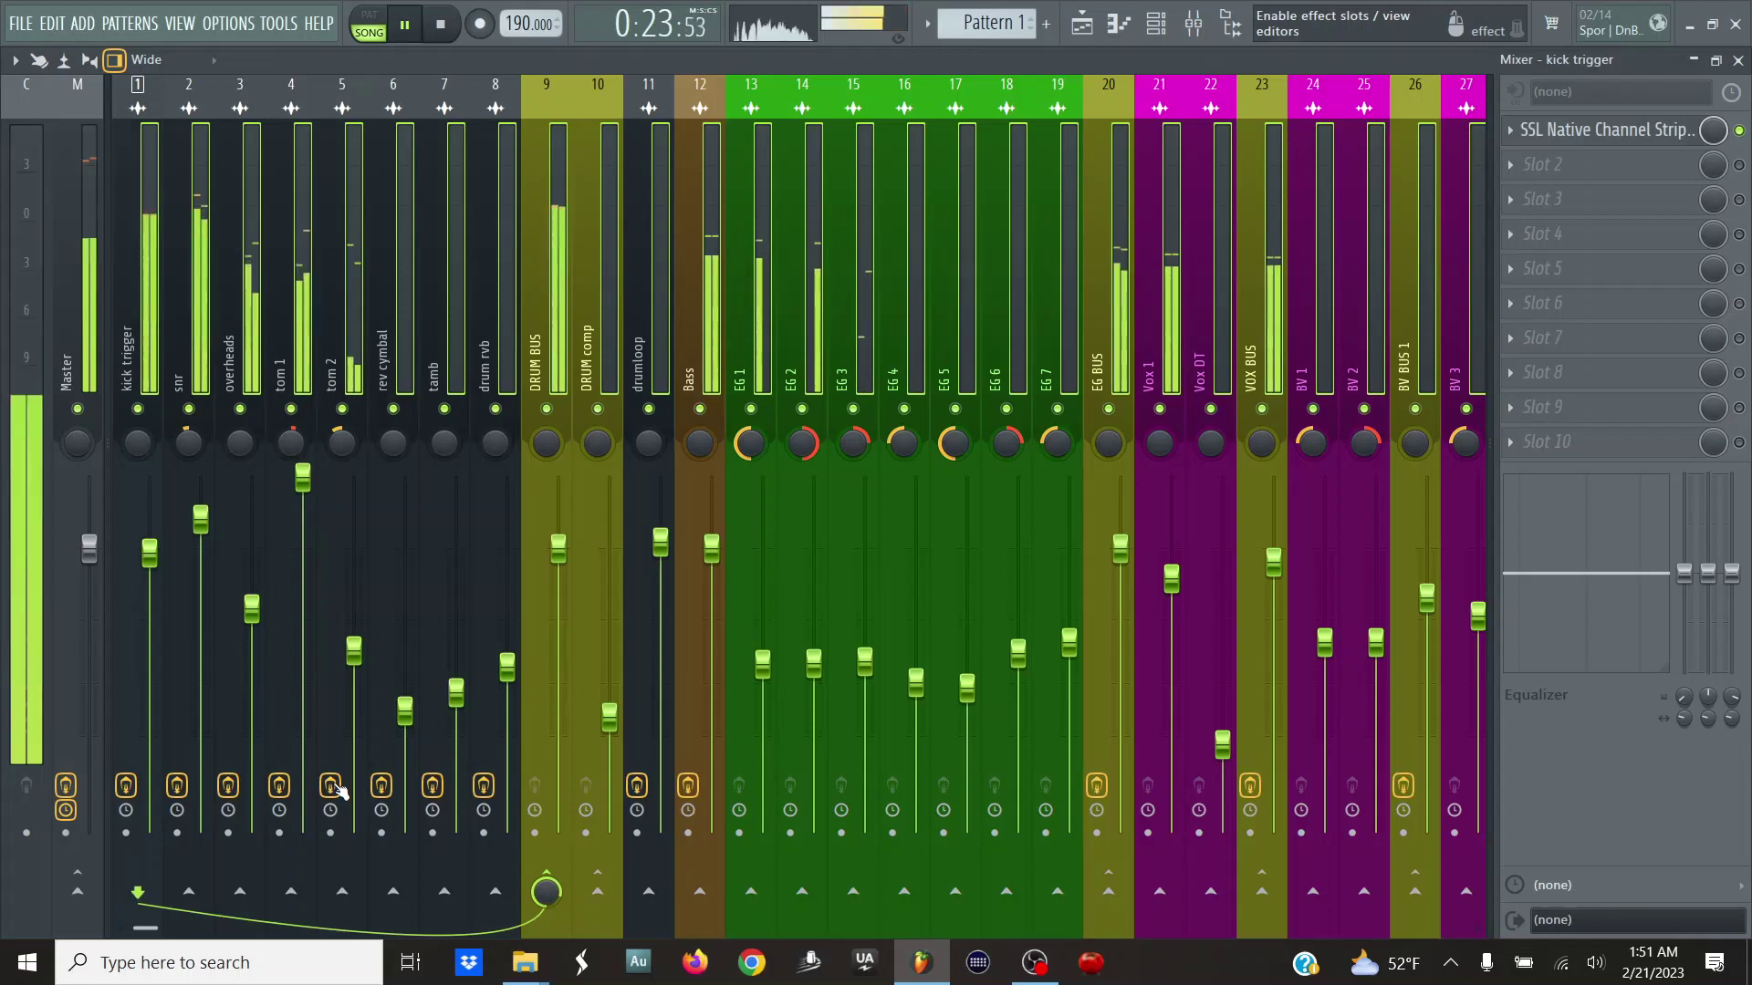
left_click(334, 786)
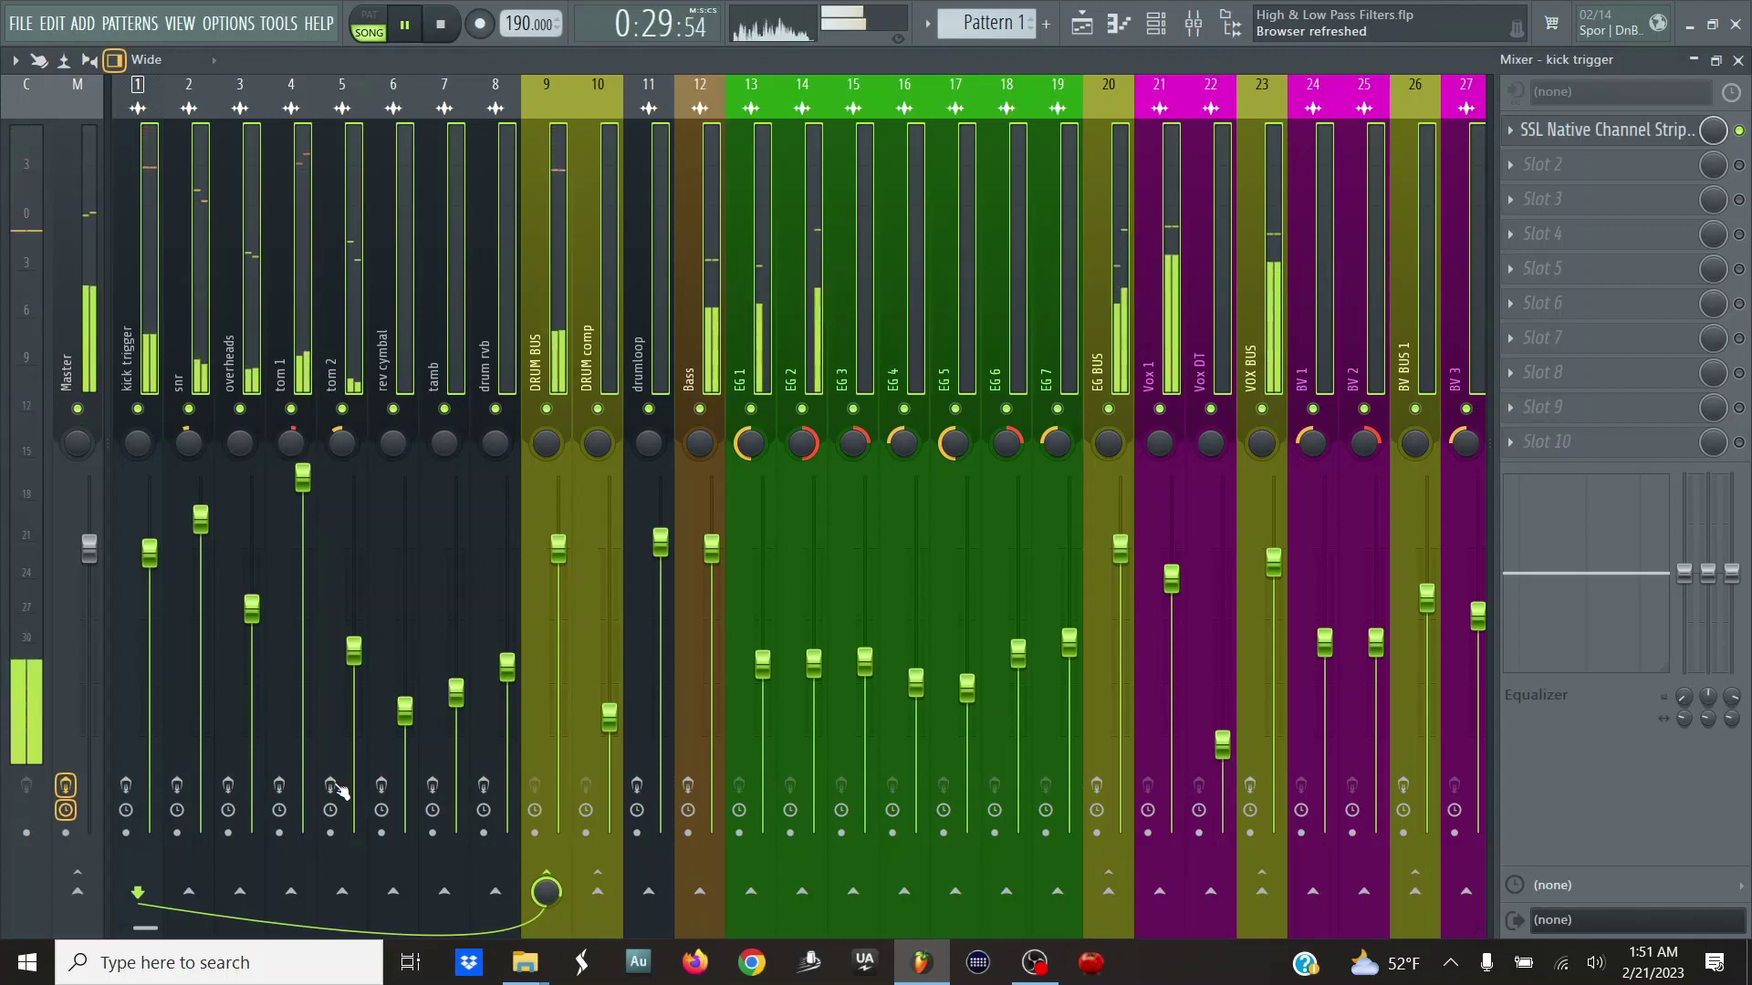
left_click(334, 786)
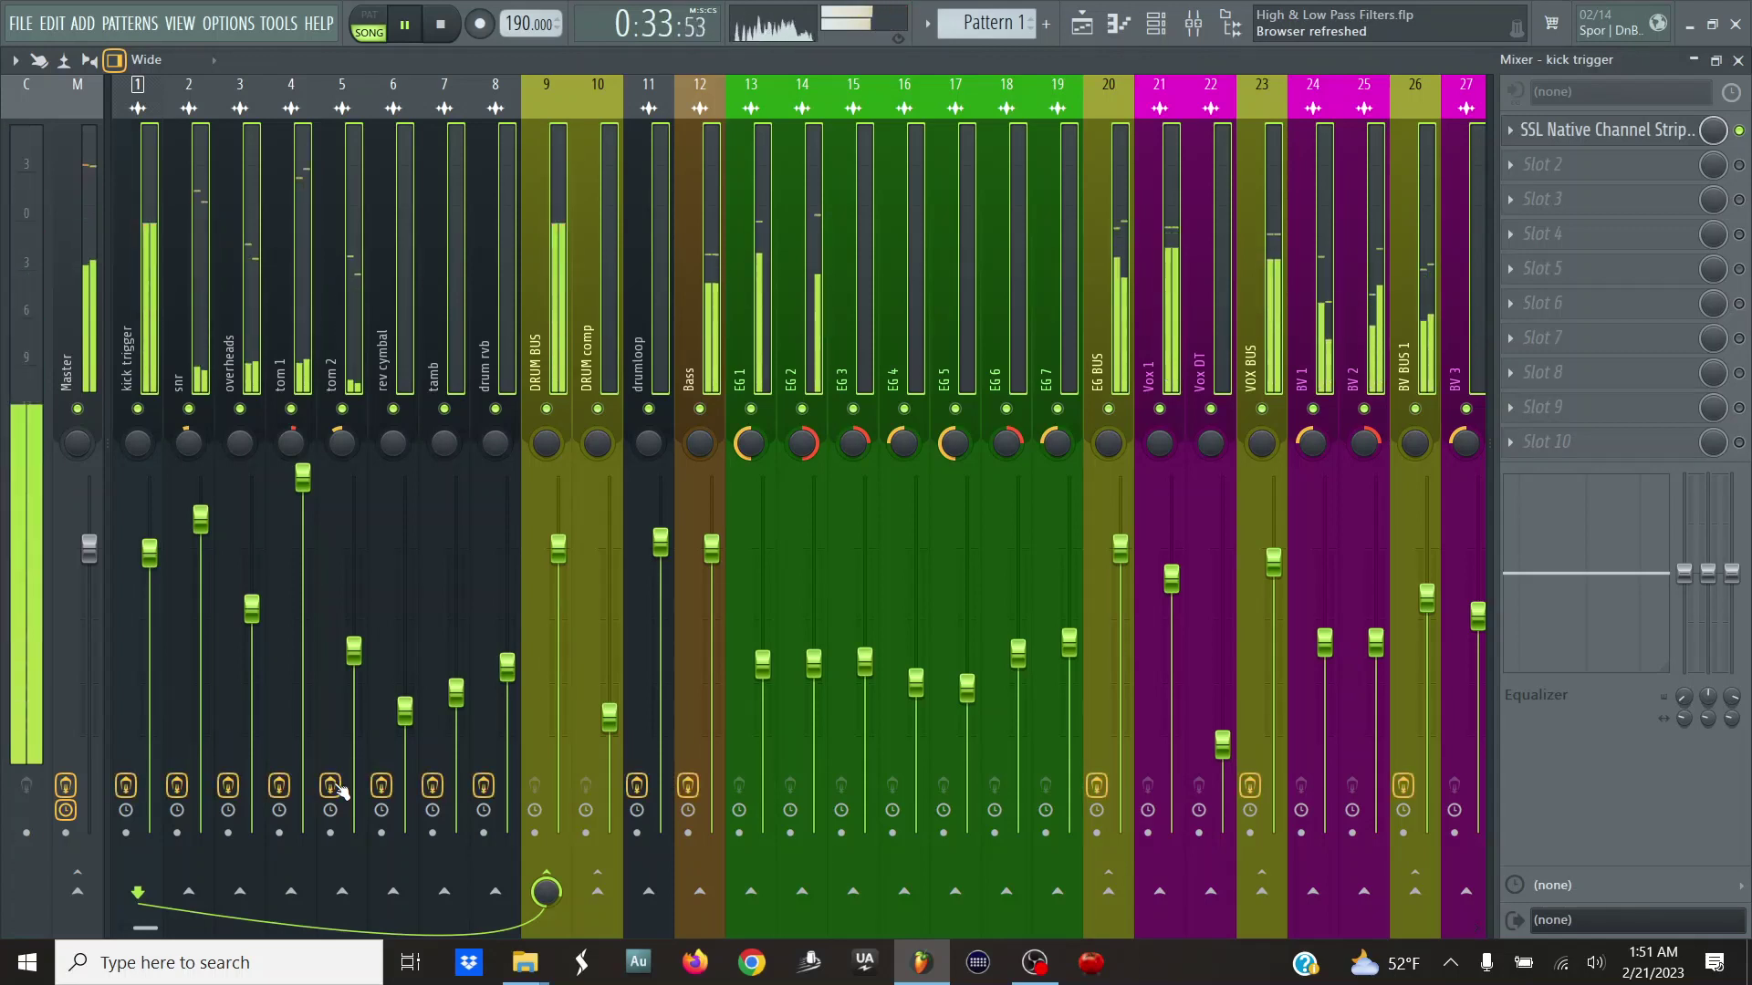
left_click(334, 786)
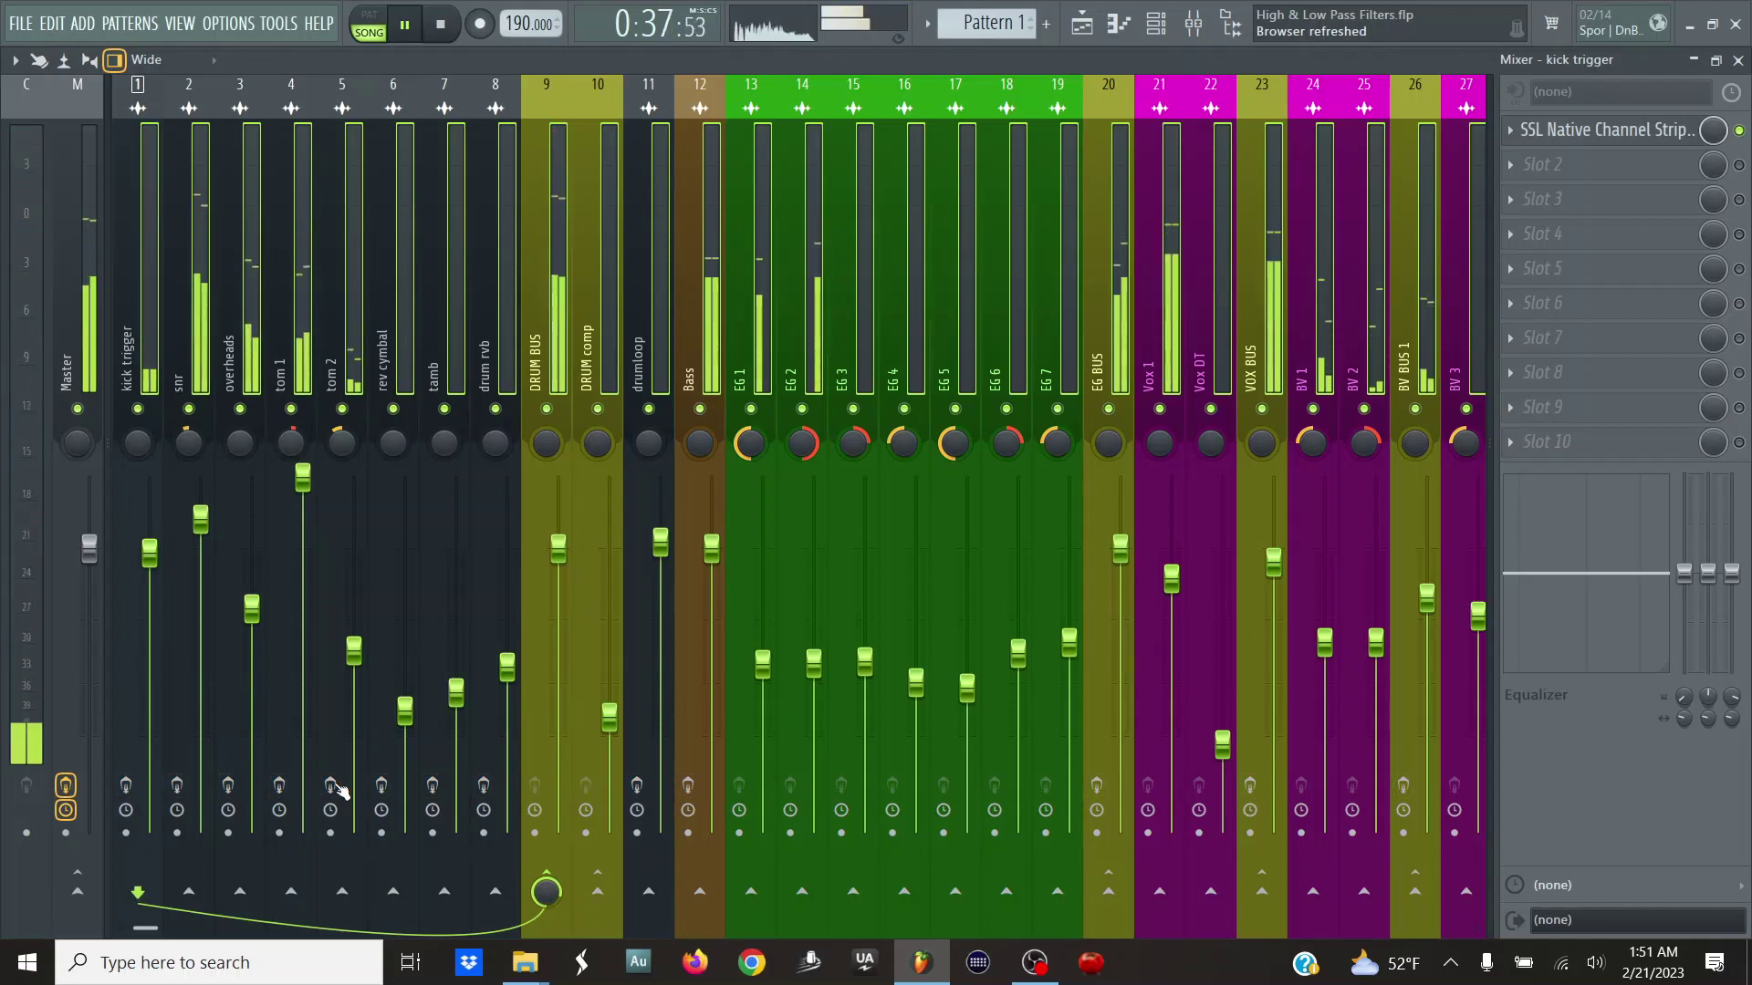
left_click(334, 786)
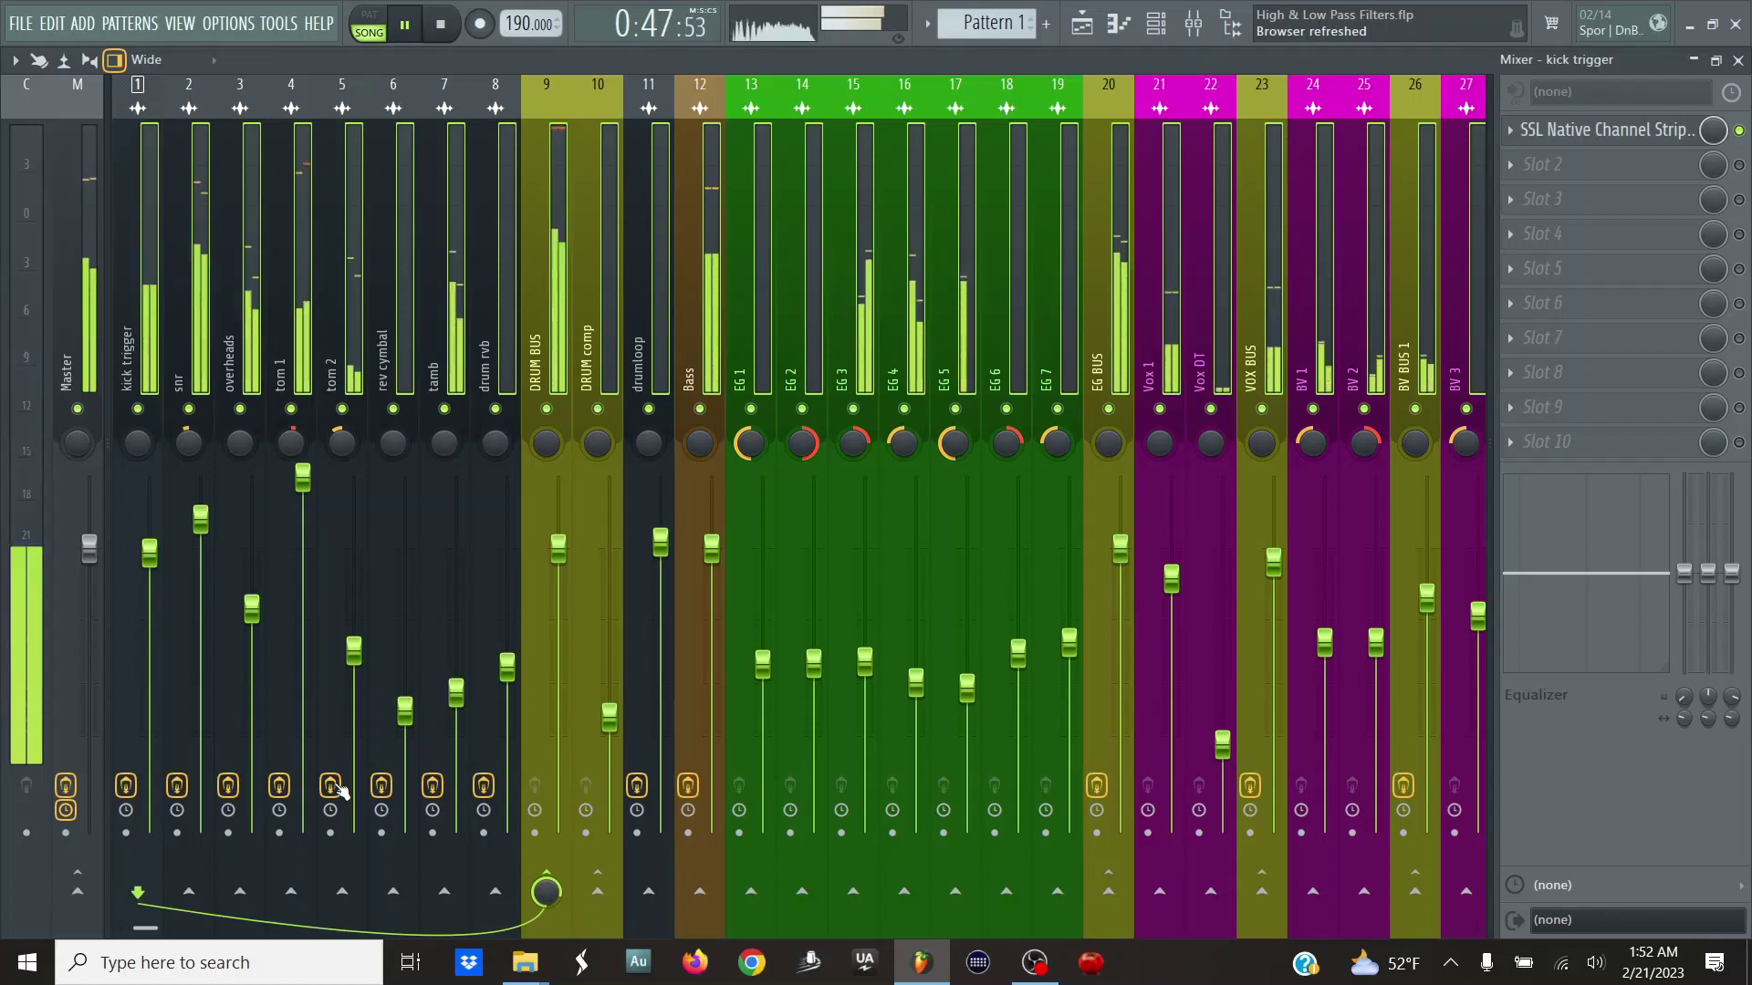
left_click(334, 786)
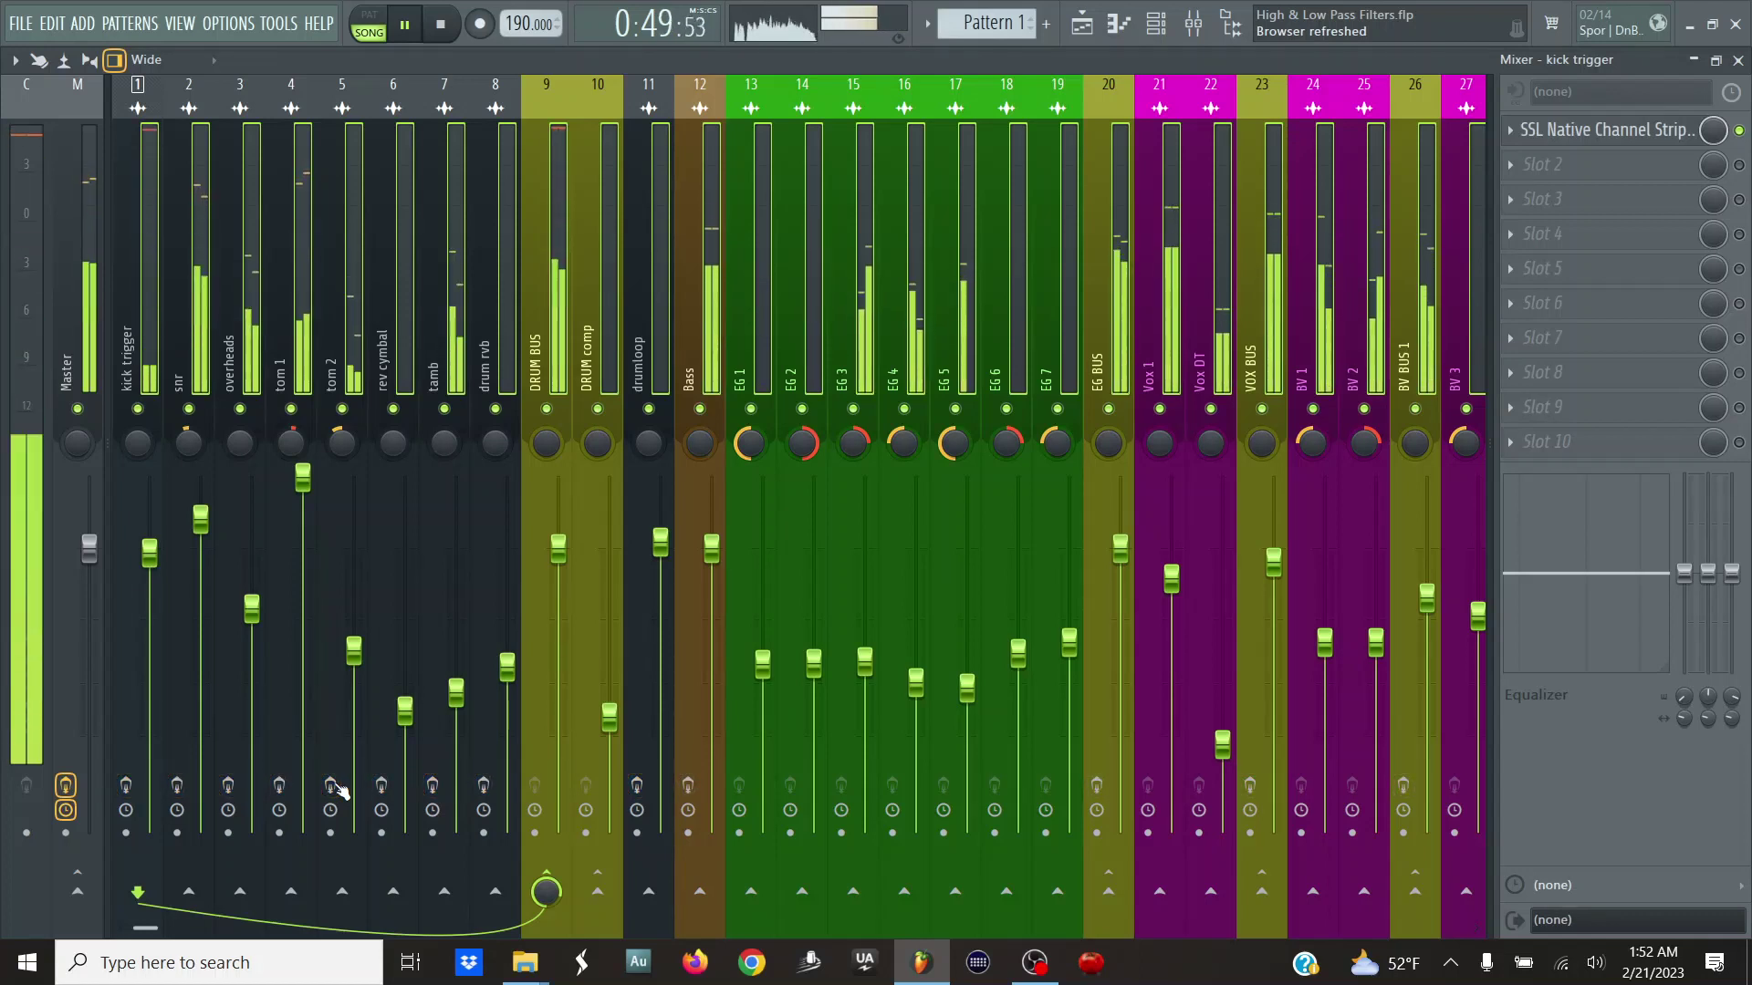
left_click(331, 785)
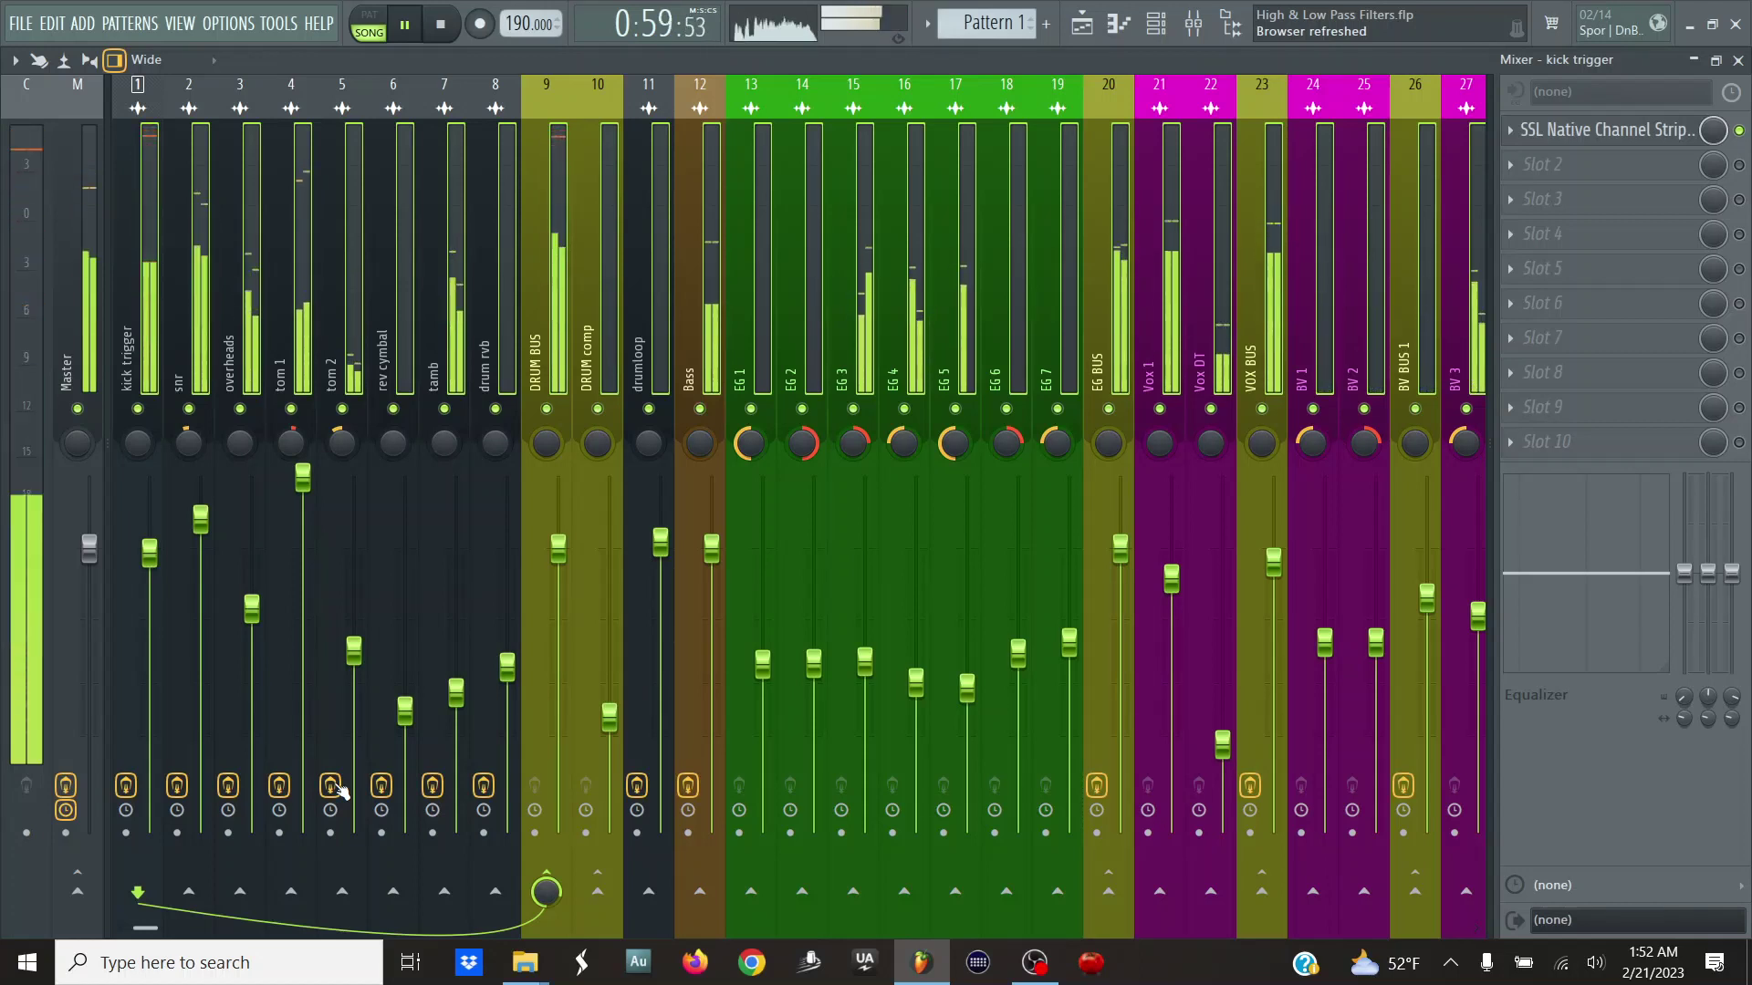
left_click(330, 786)
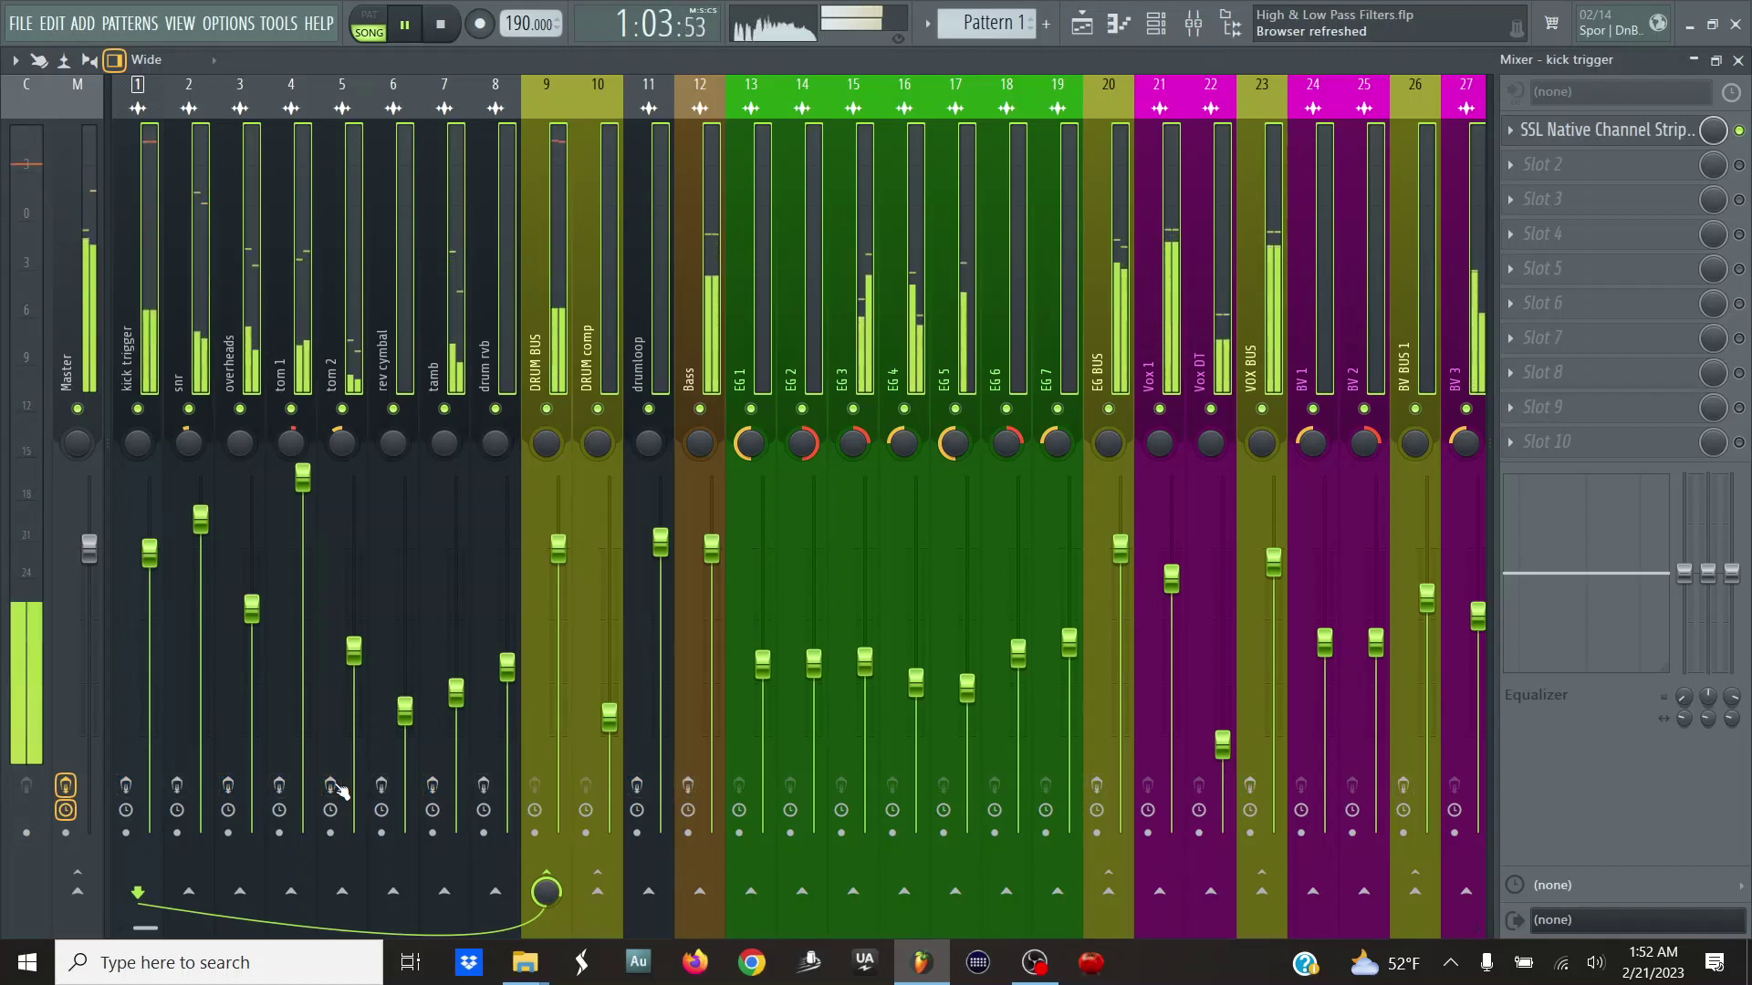
left_click(330, 787)
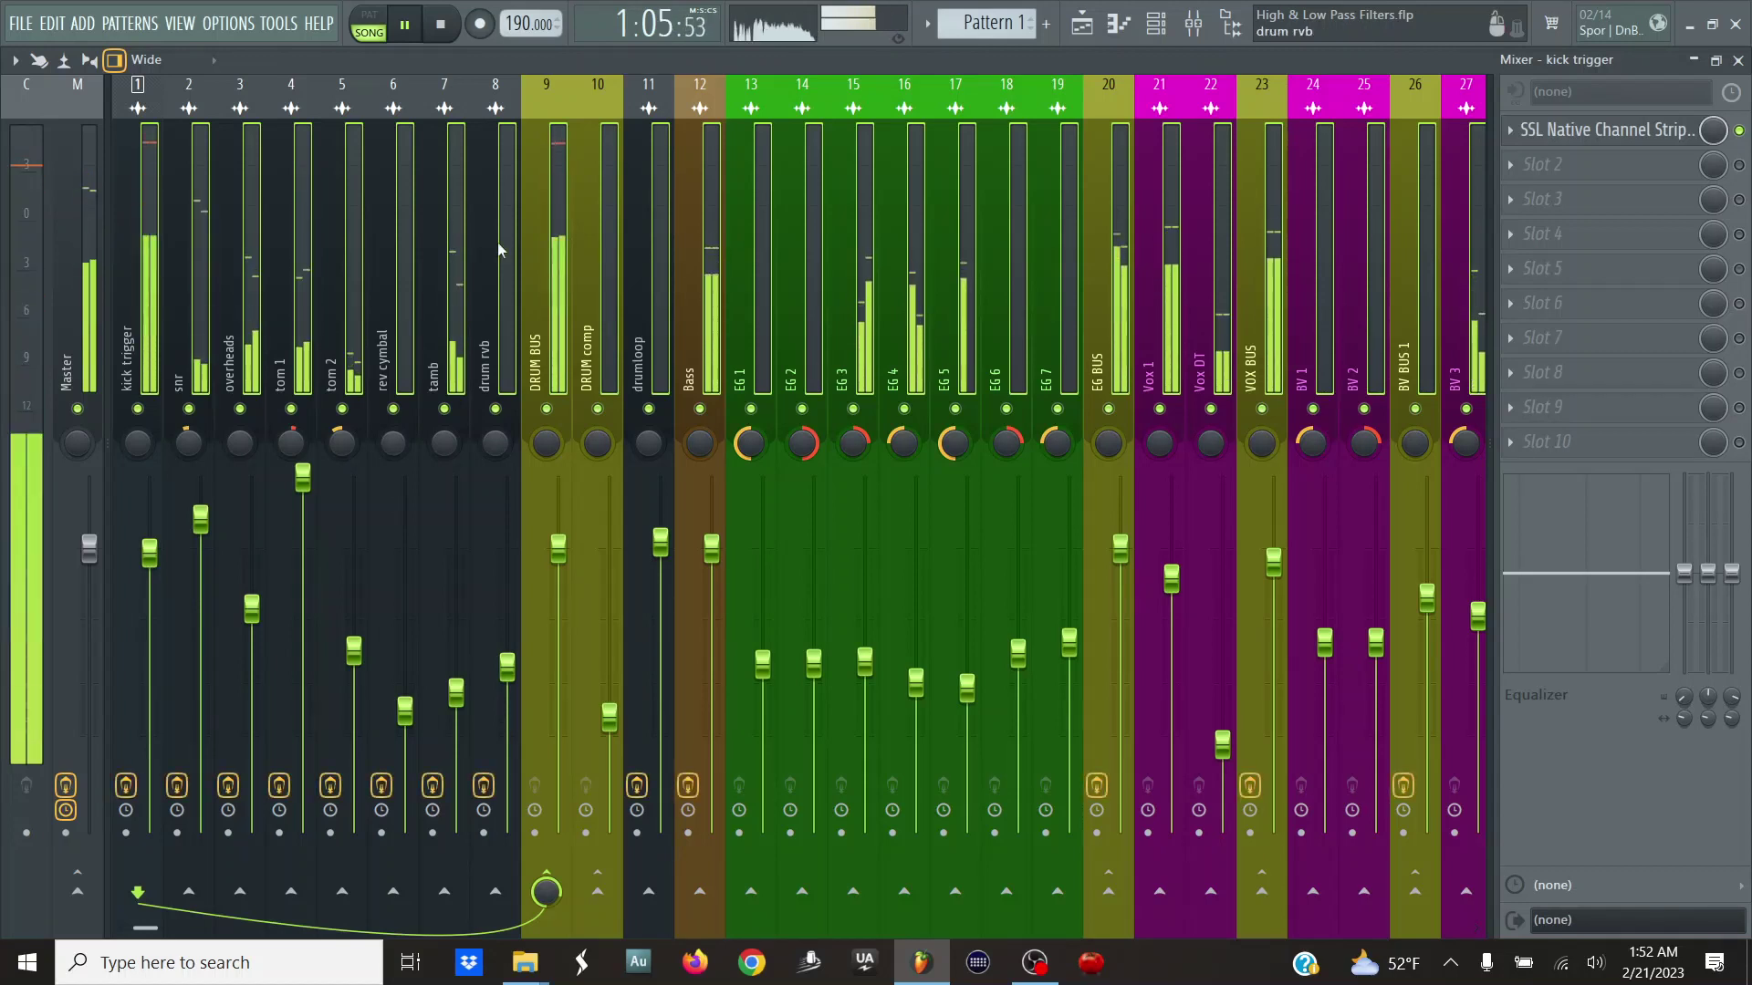
left_click(409, 28)
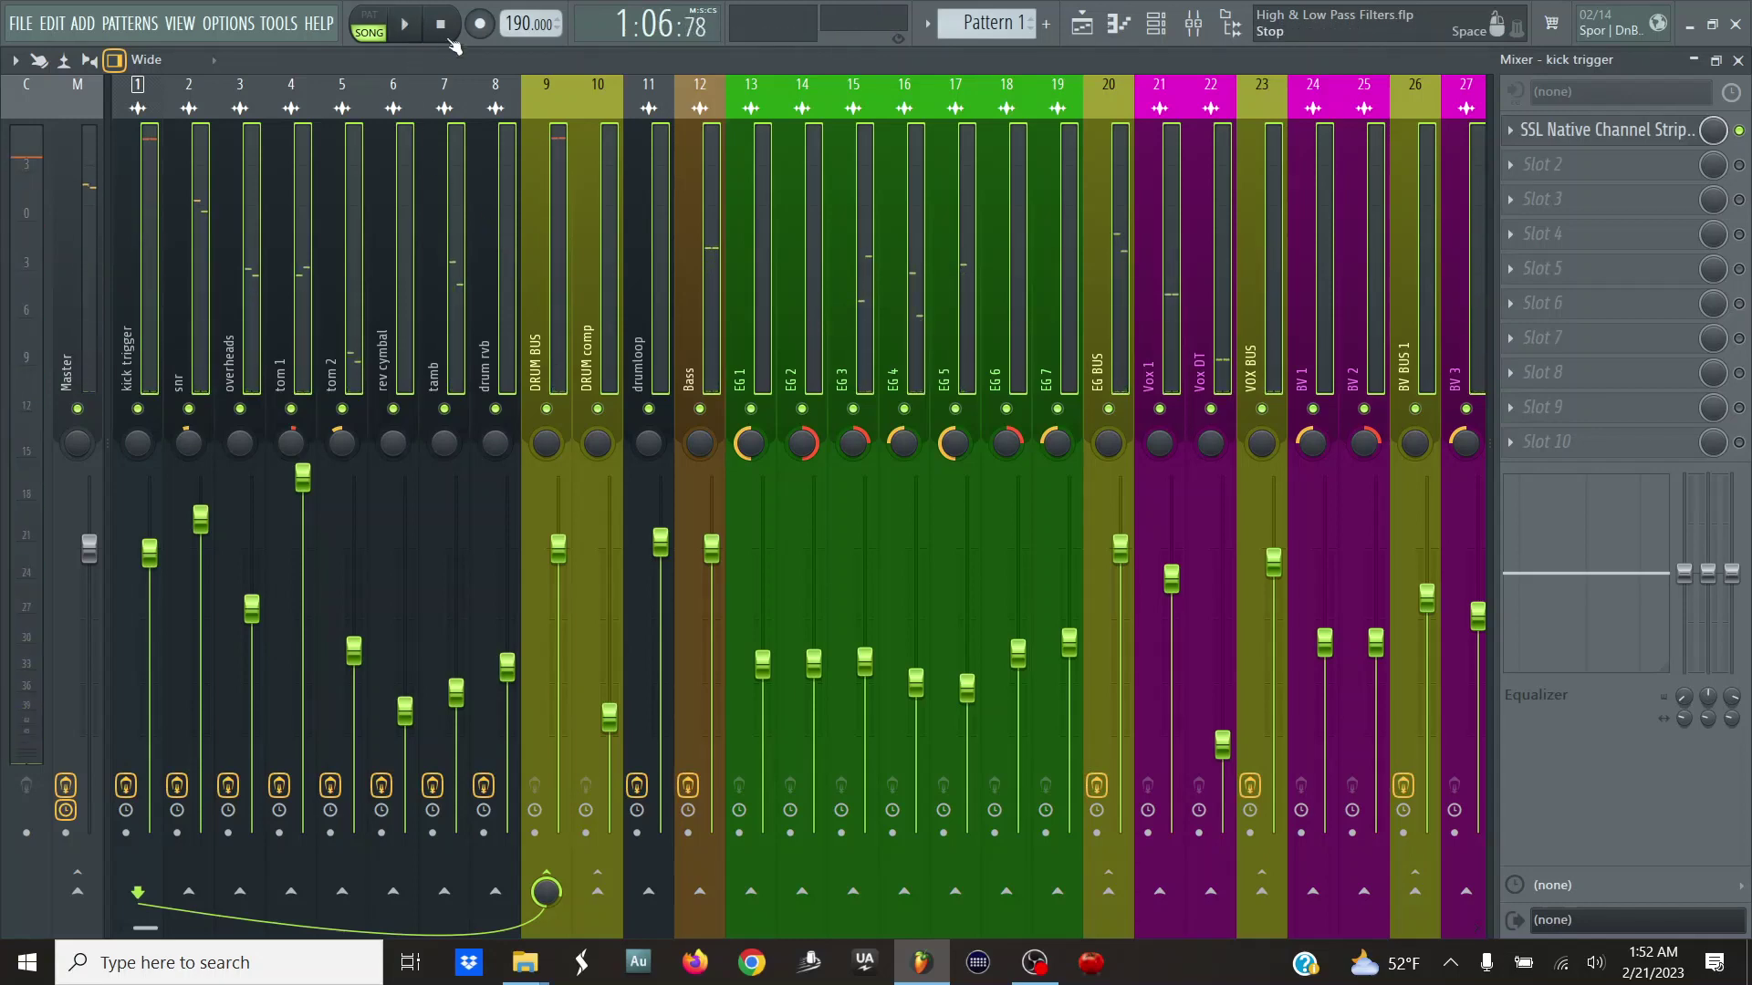
- In the playlist, move the playback position back to the start of the song and show the upper tracks
key("F5")
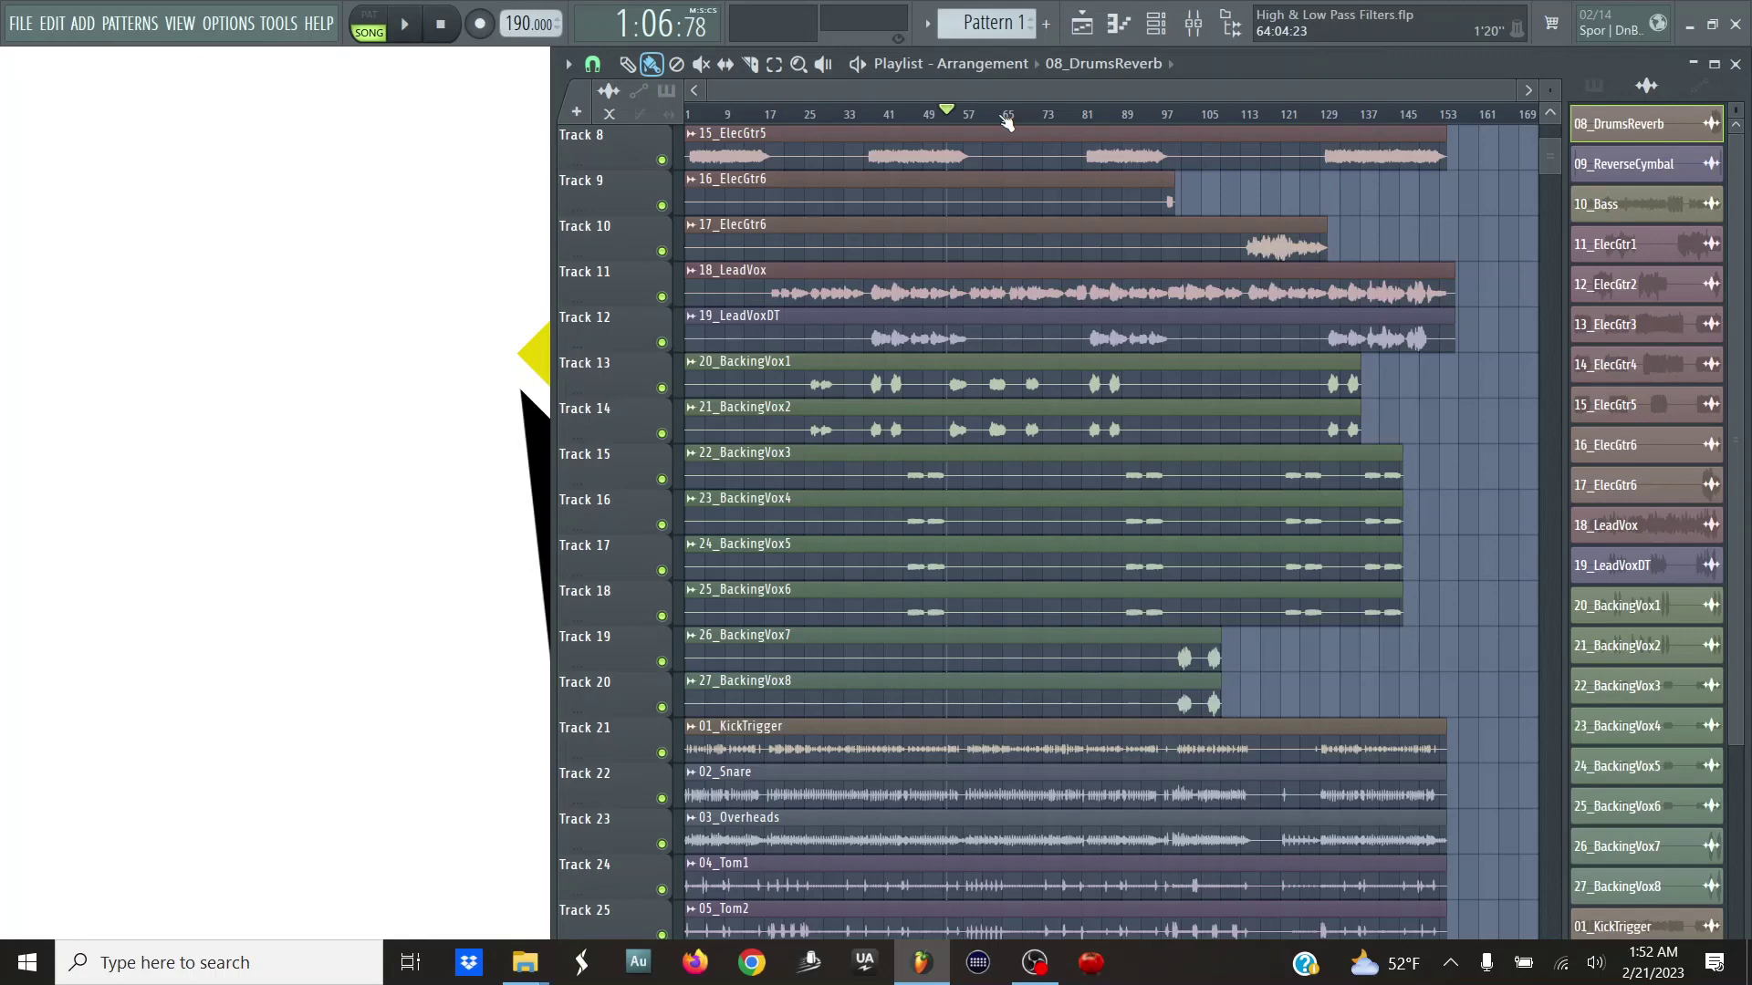
scroll(1079, 327, "down", 3)
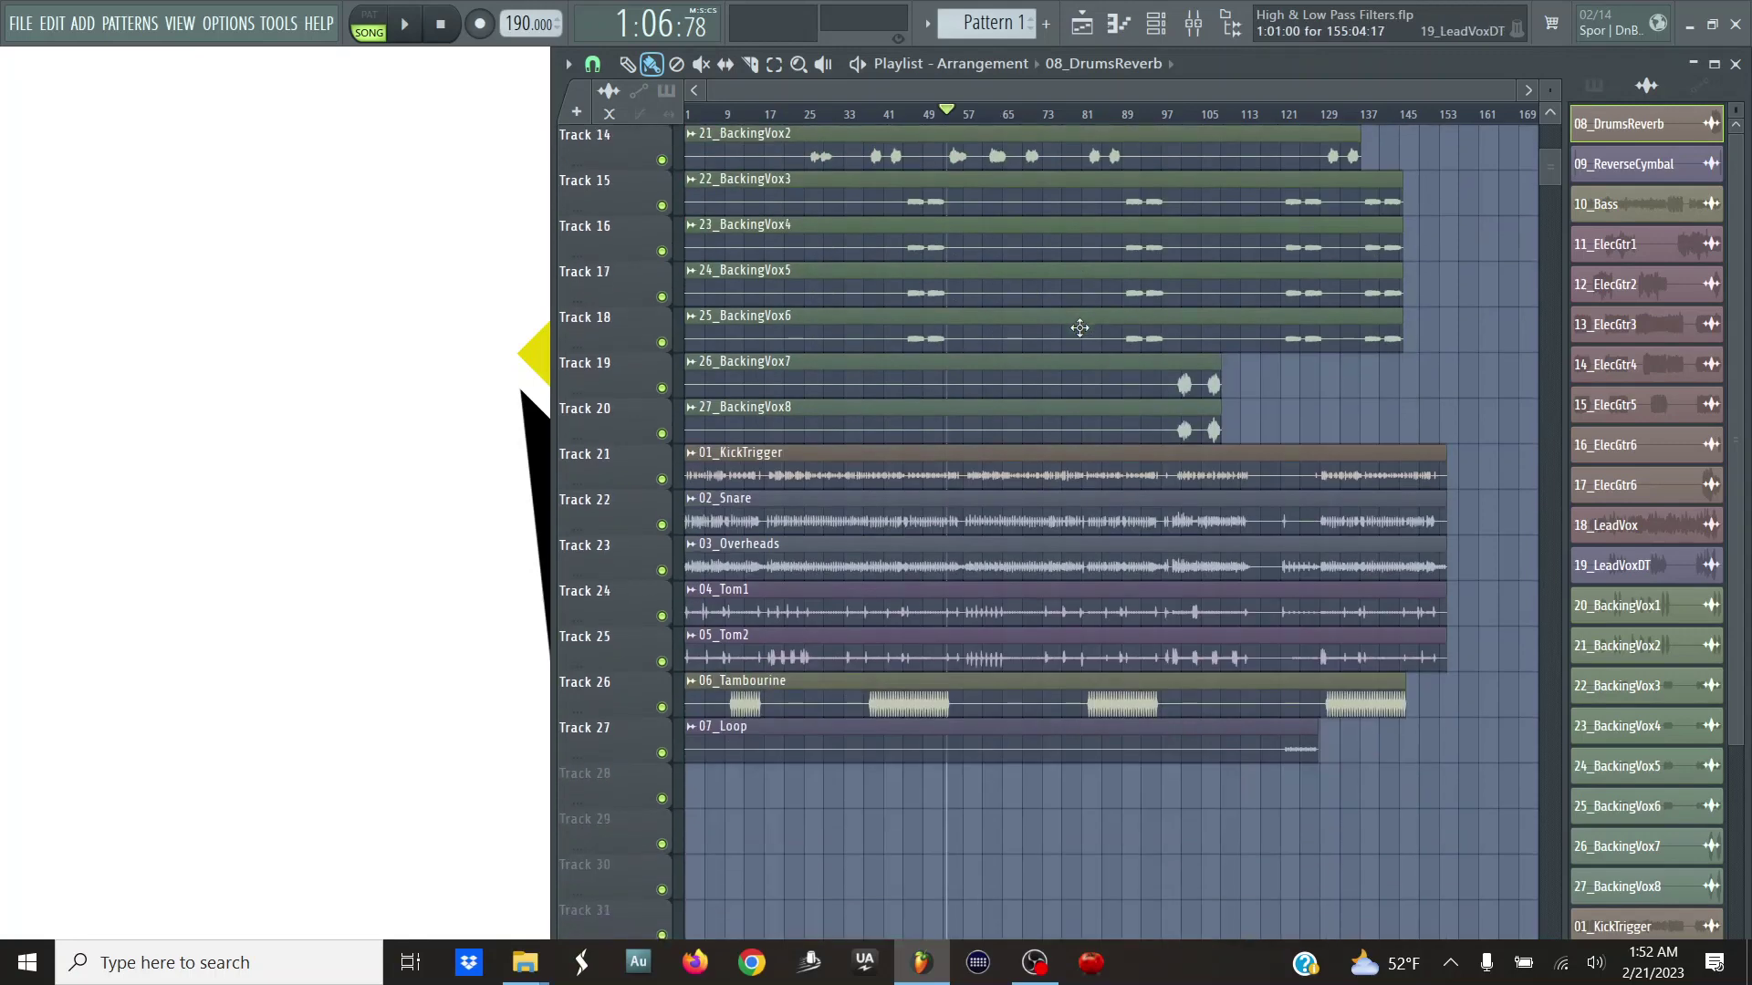
left_click(699, 113)
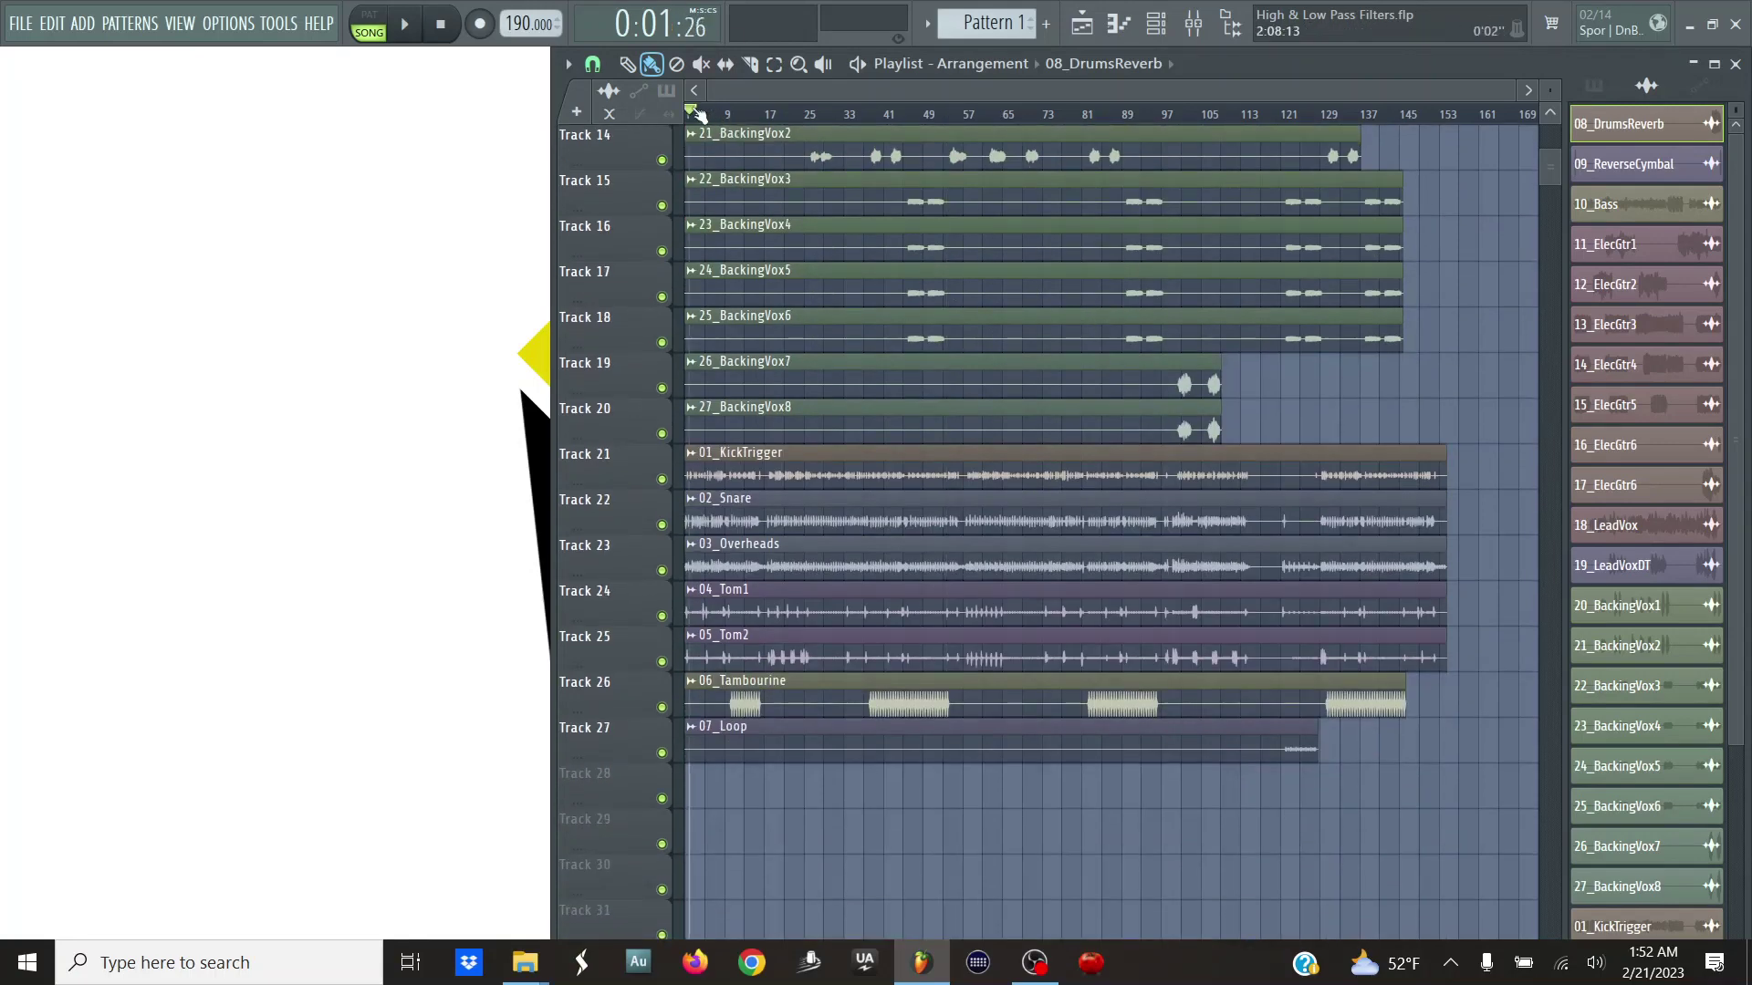
scroll(1059, 266, "up", 7)
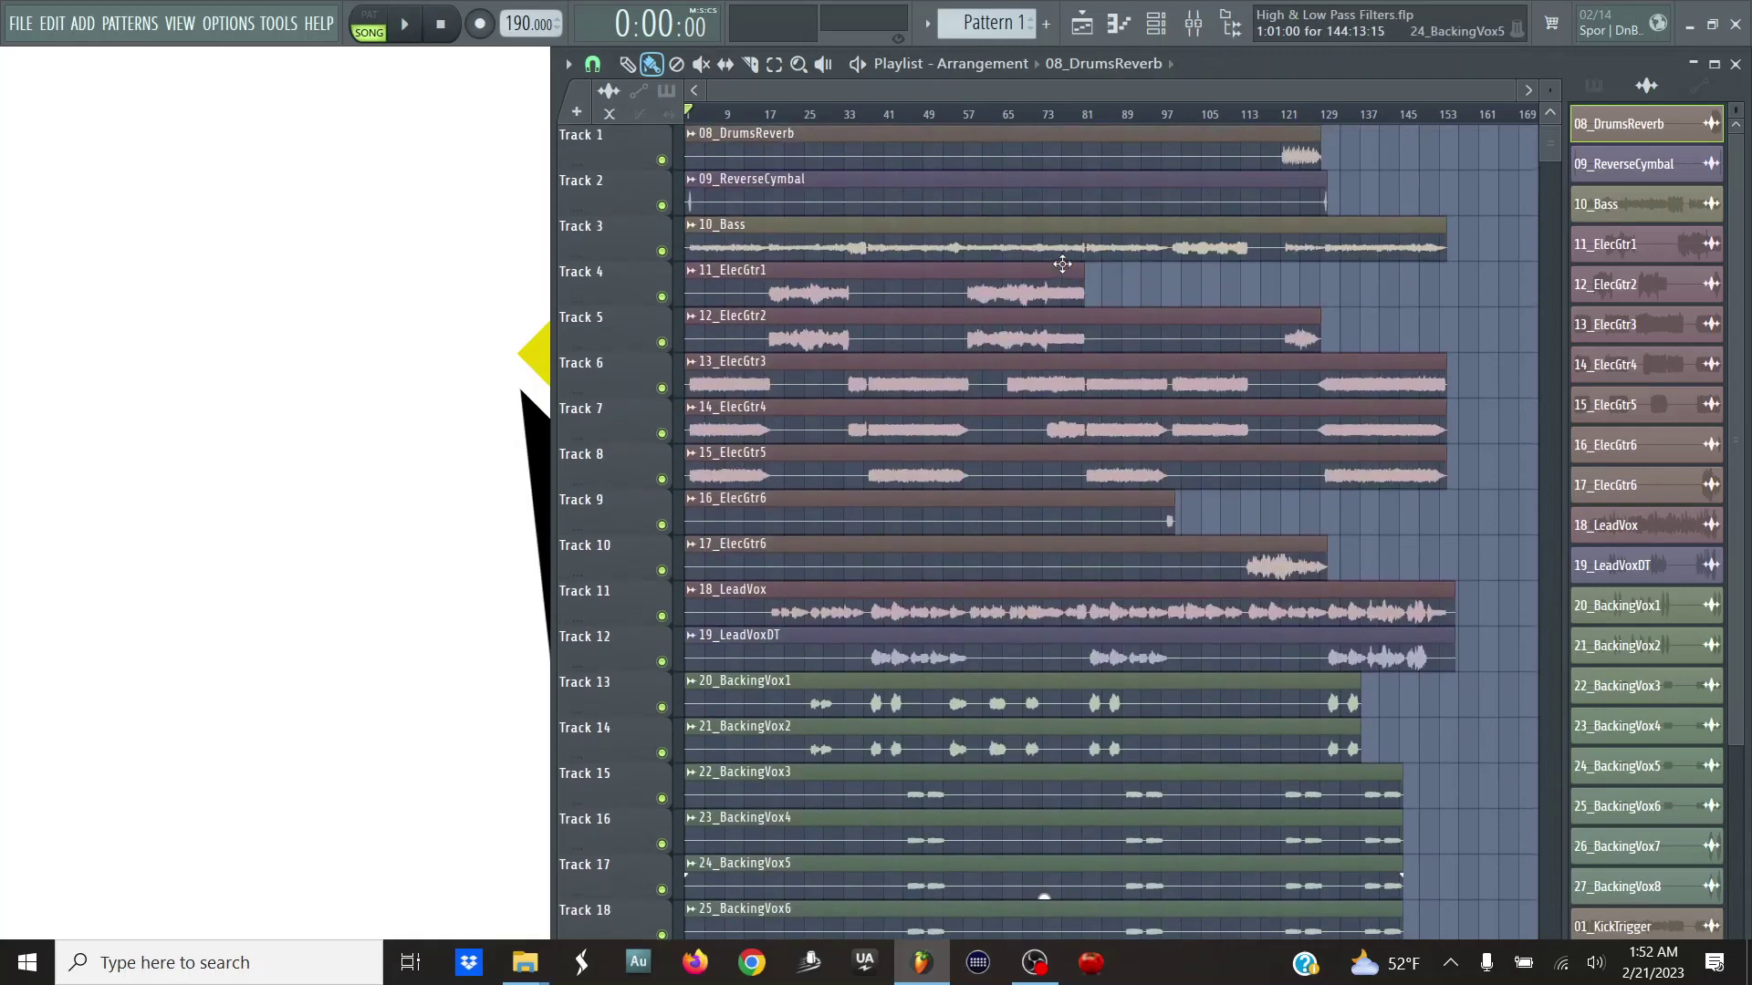